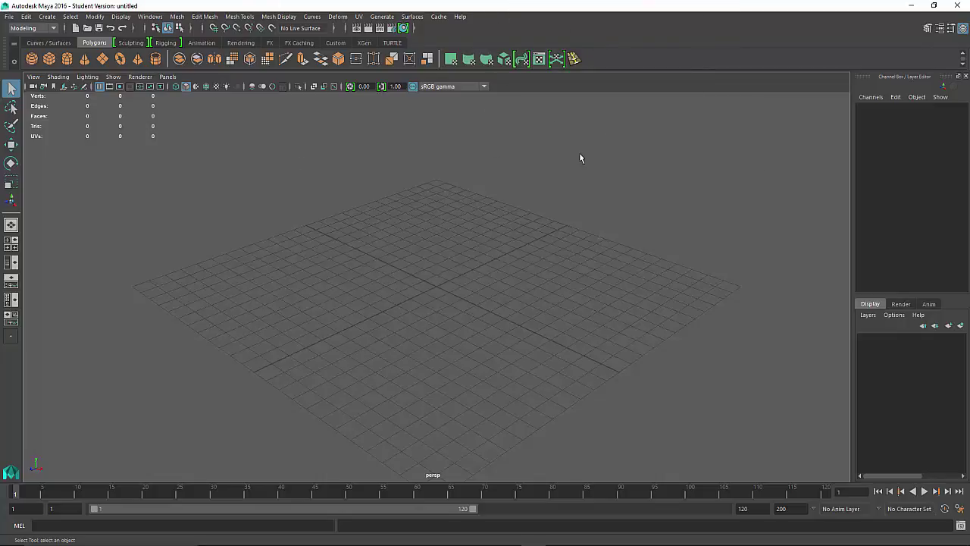
Set the current project to the Medieval_Helmet folder on the Desktop.
key(space)
key(space)
click(9, 16)
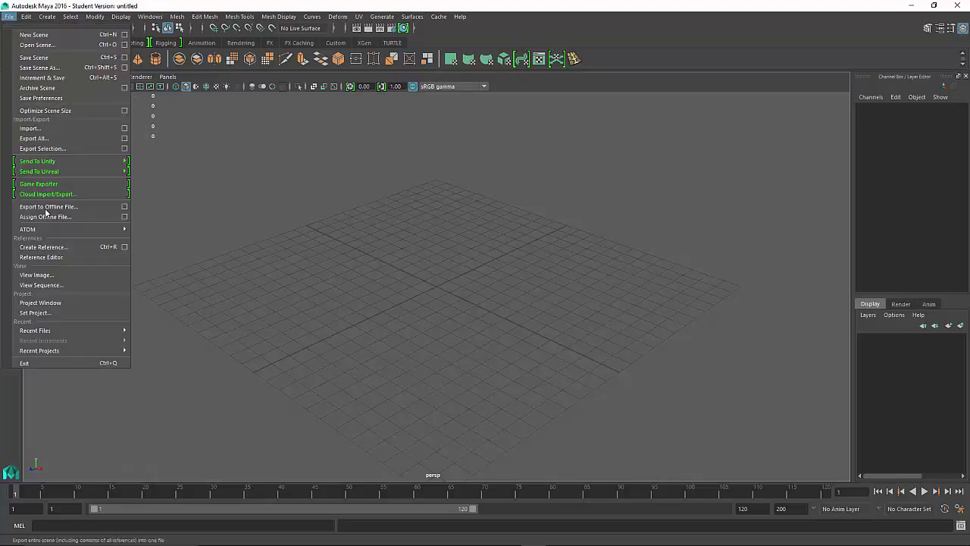
click(34, 312)
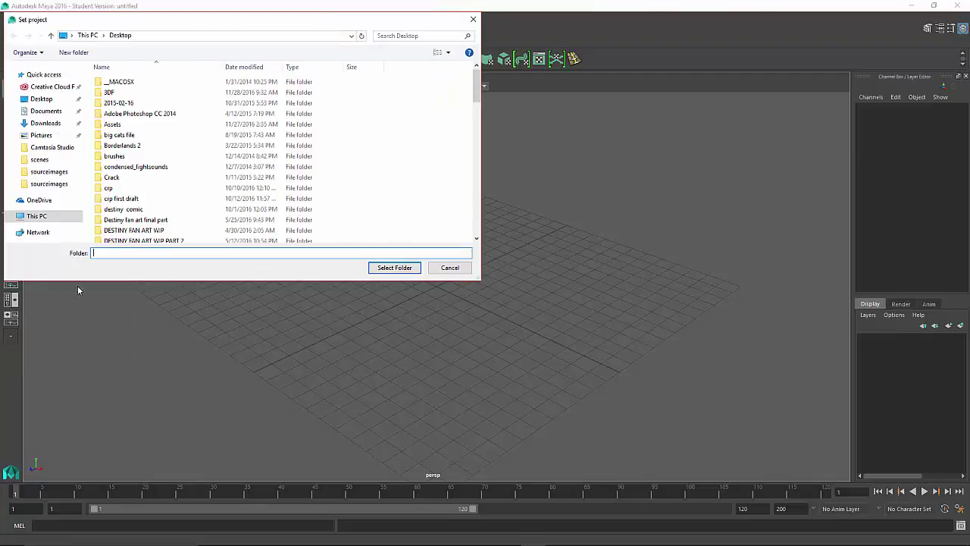
text(me)
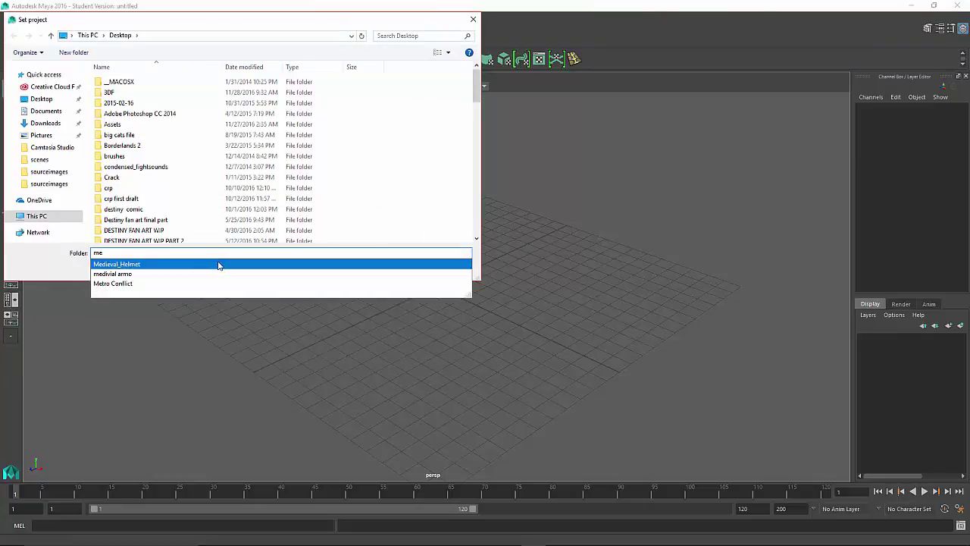
click(220, 265)
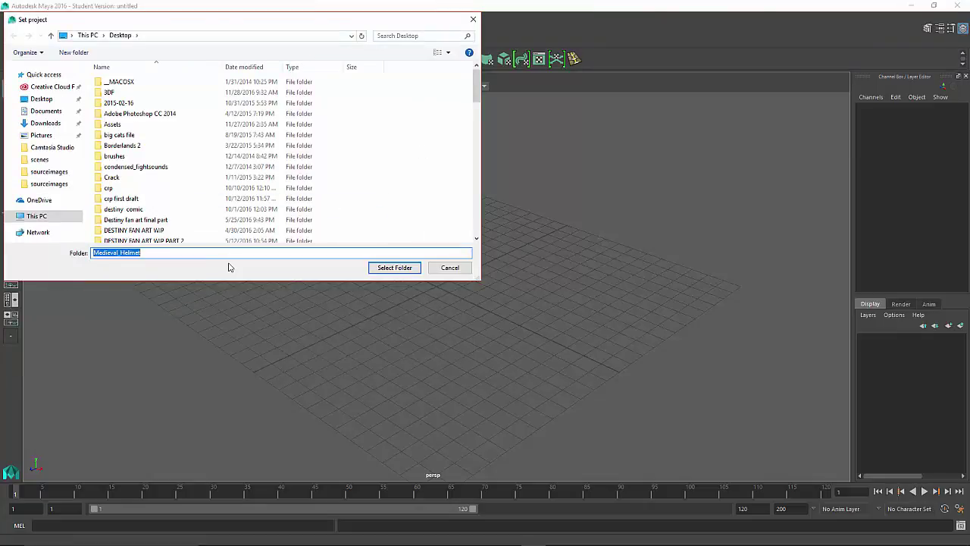
click(382, 266)
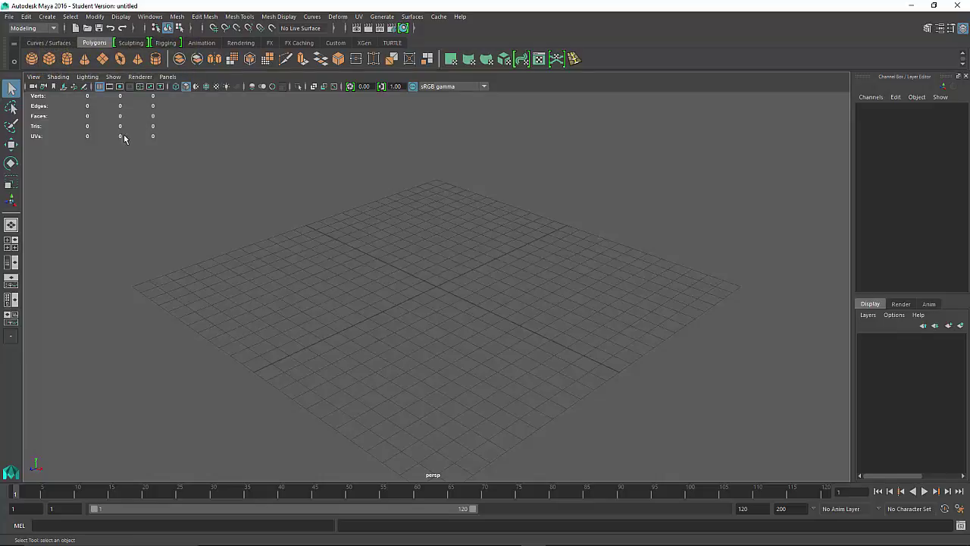
Create a new scene, discarding the changes to the untitled one.
scroll(252, 173, down, 4)
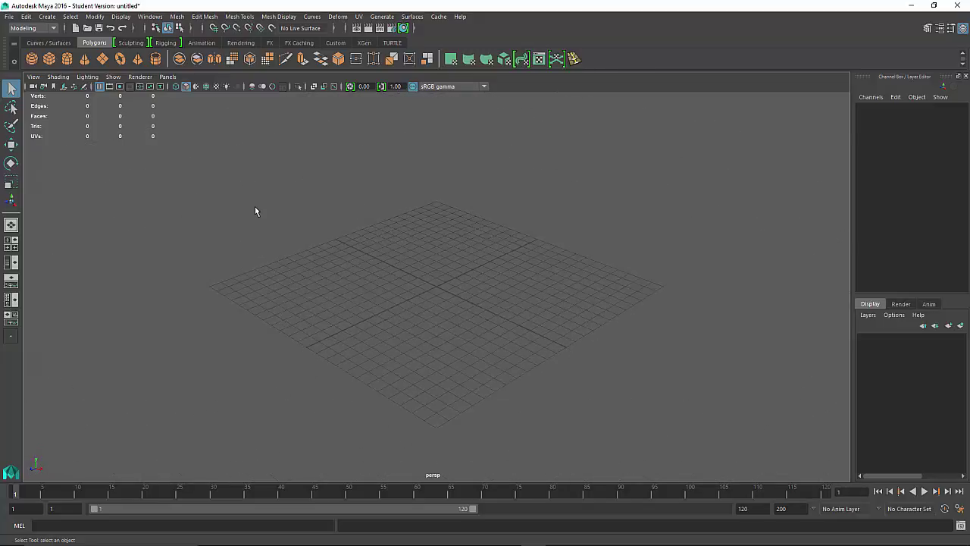
scroll(254, 206, up, 3)
scroll(254, 208, down, 1)
click(5, 17)
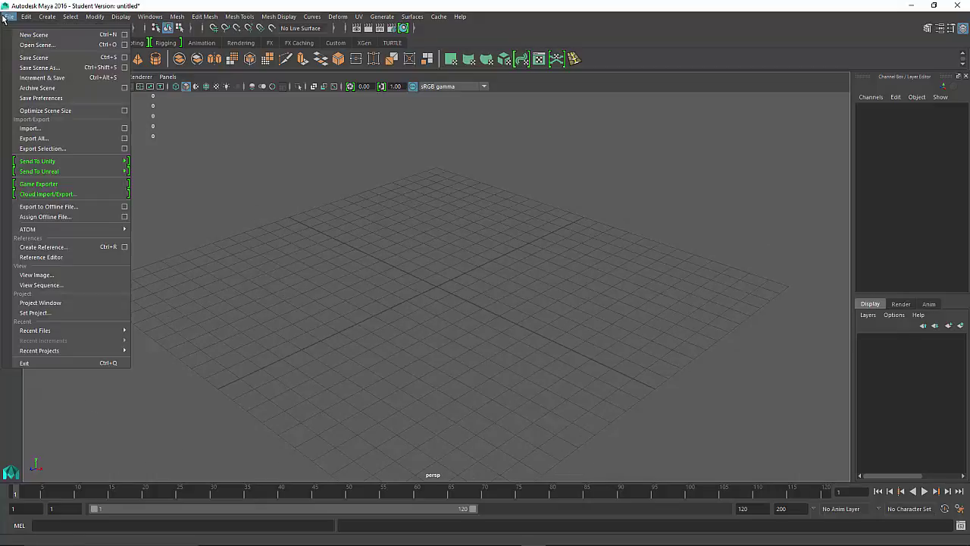
click(50, 38)
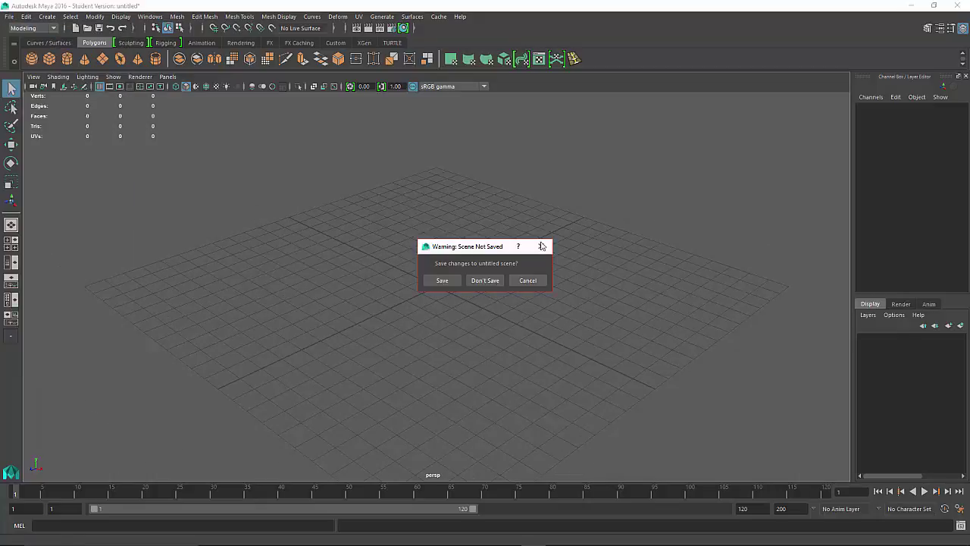
click(481, 280)
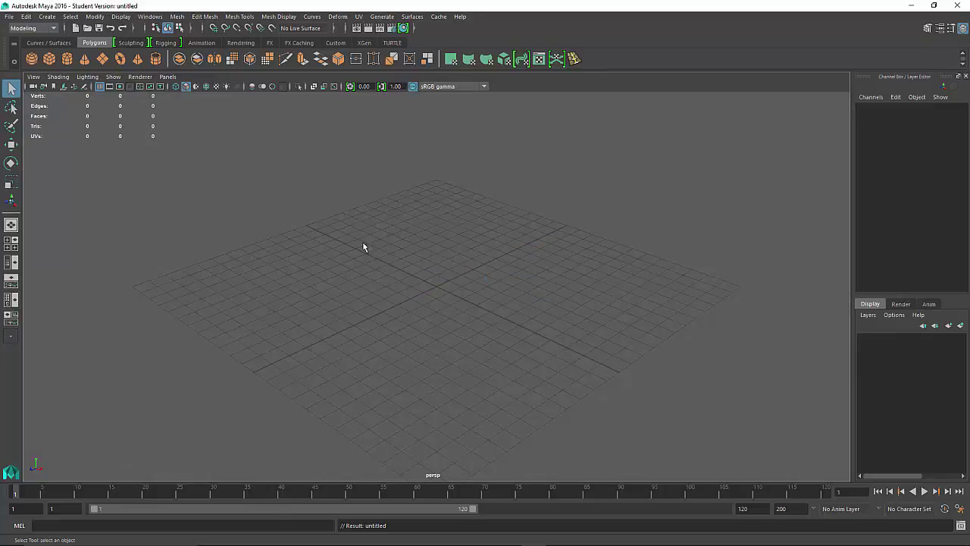
Save the scene as Helemet_Start.ma in Maya ASCII format in the project's scenes folder, replacing the existing file.
click(9, 16)
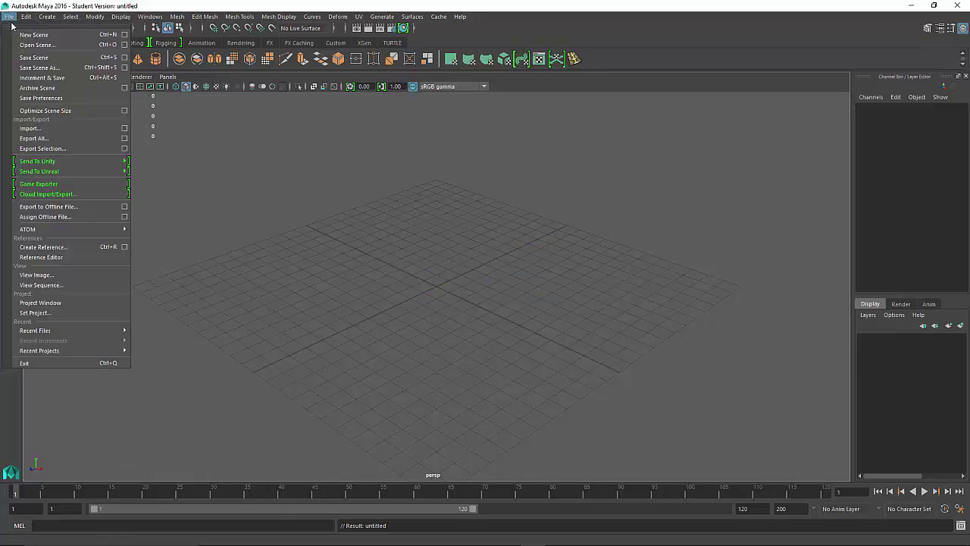
click(44, 68)
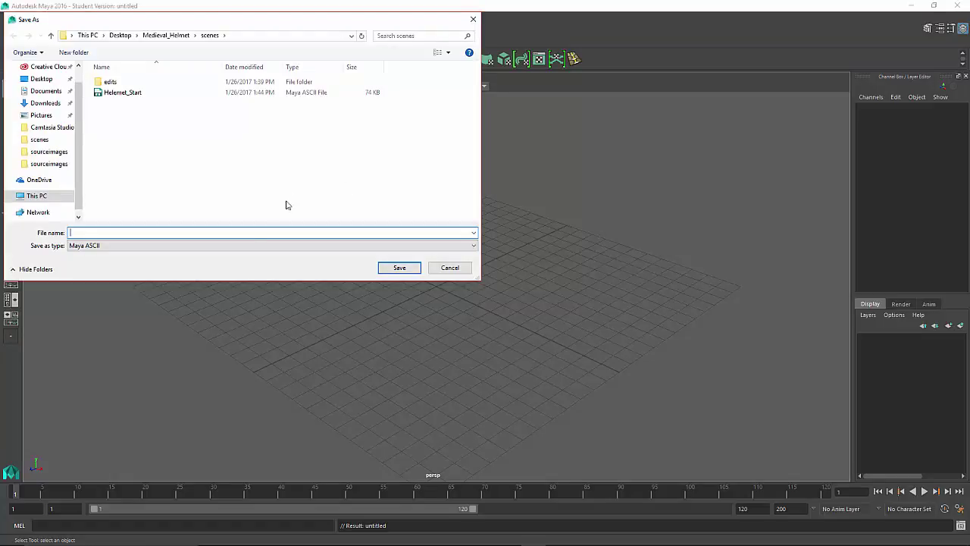
text(Helmet_S)
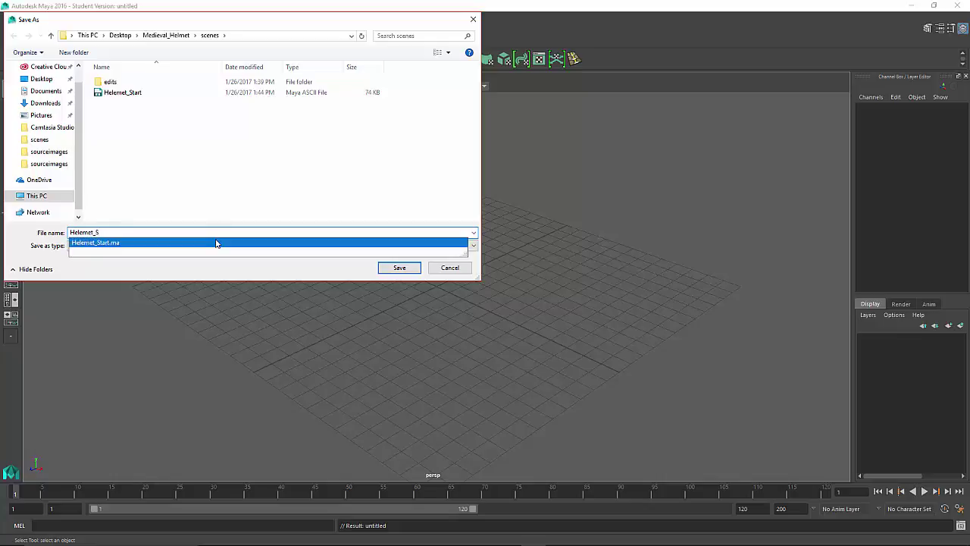
click(216, 243)
click(216, 245)
click(217, 232)
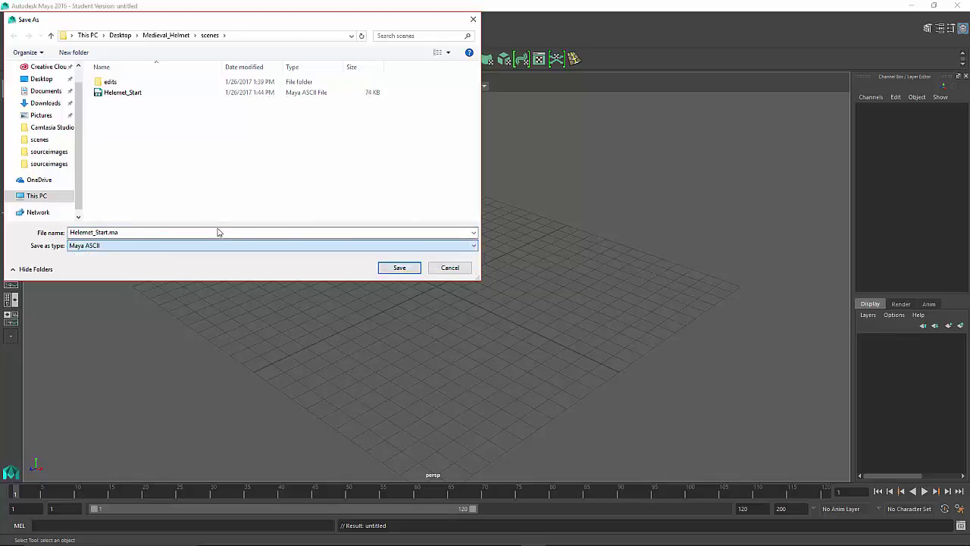
click(217, 232)
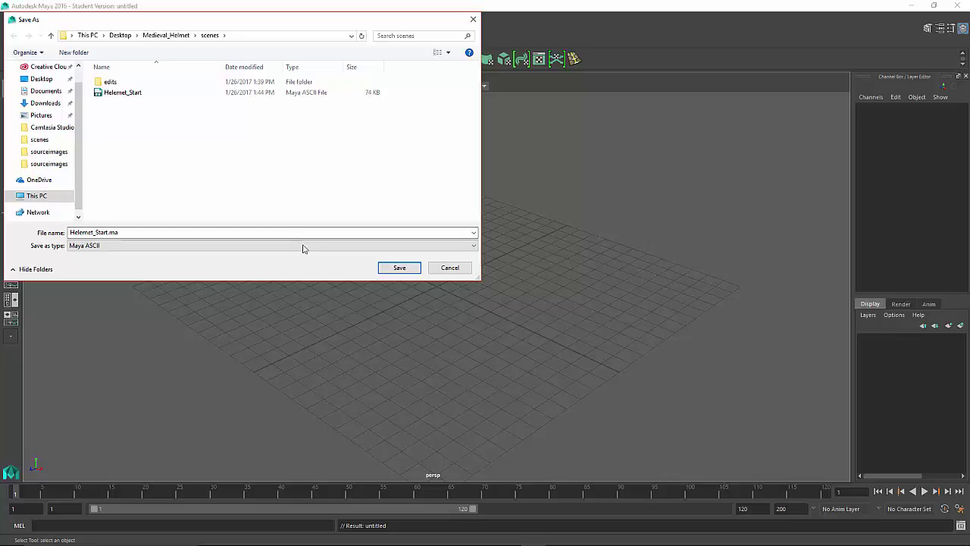
click(388, 269)
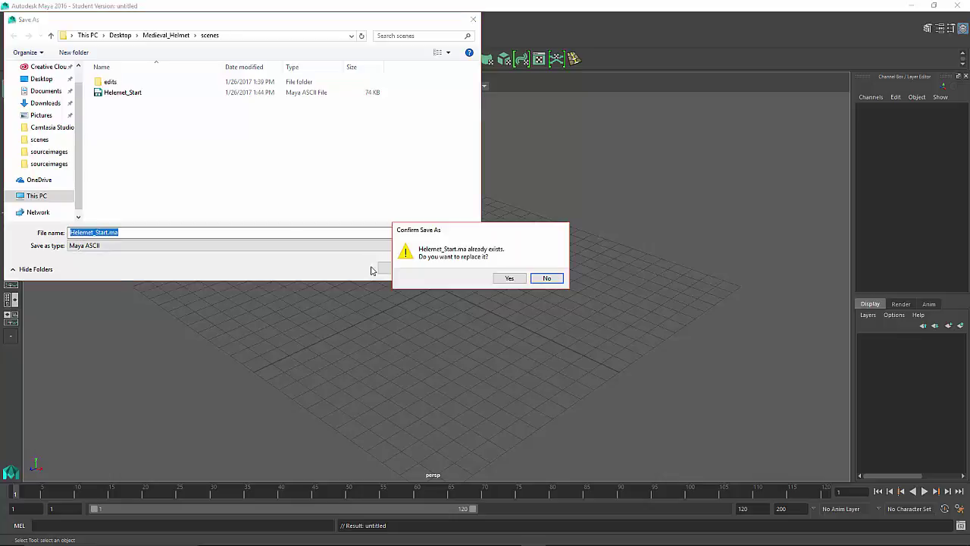
click(506, 278)
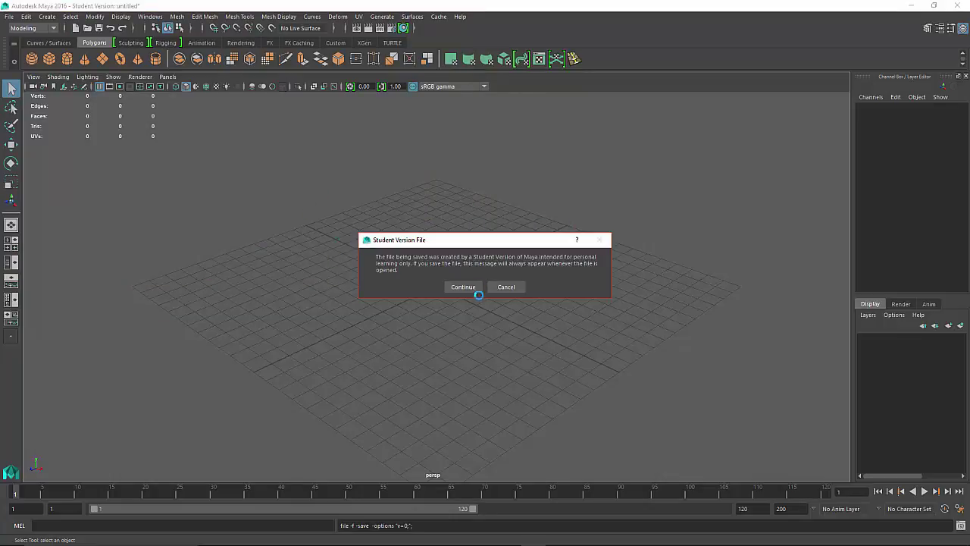
click(462, 287)
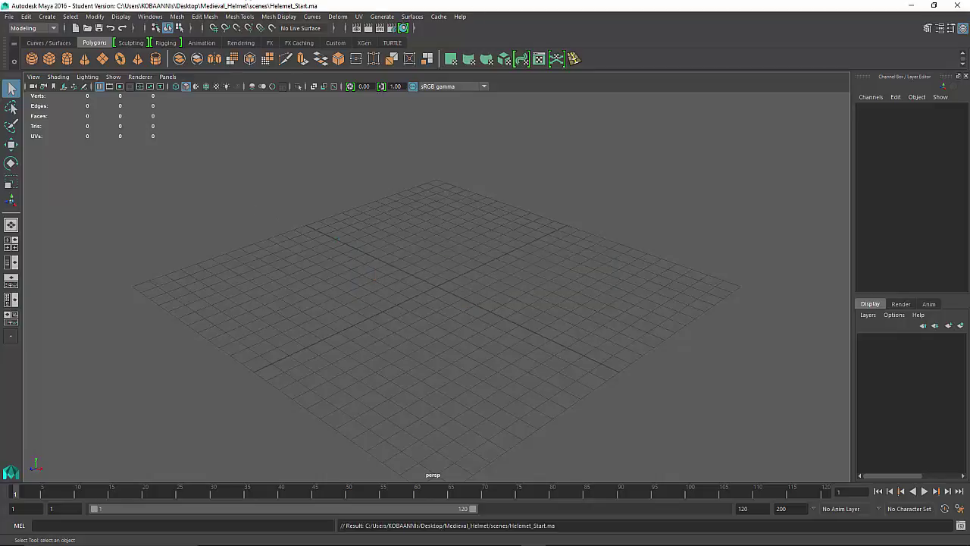
Switch to the front view and import the Helmet5 picture from sourceimages as an image plane.
key(space)
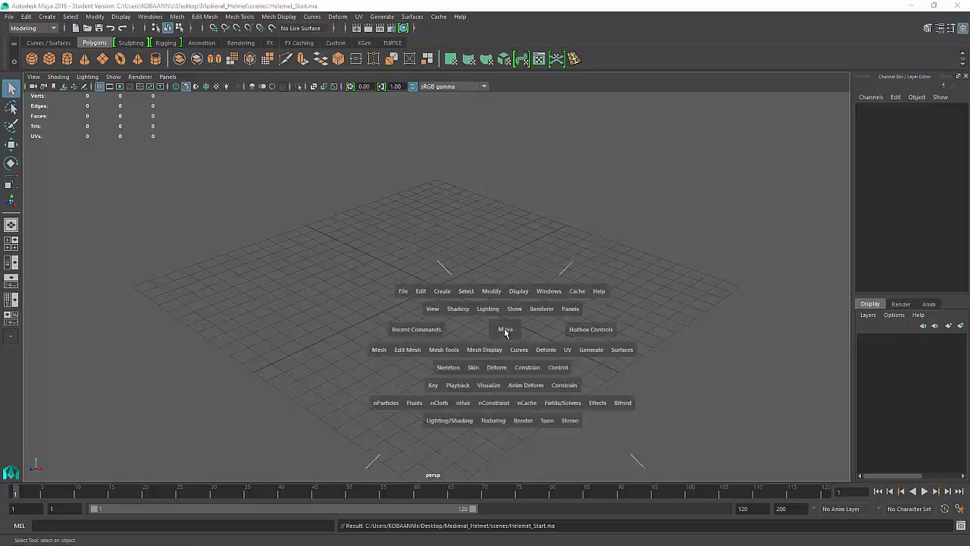
key(space)
click(34, 77)
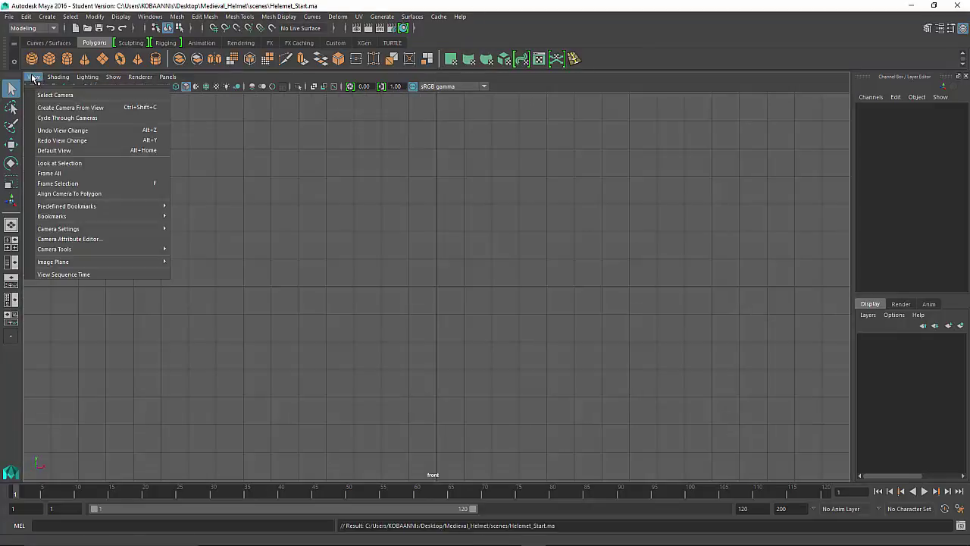
mouse_move(114, 261)
click(201, 271)
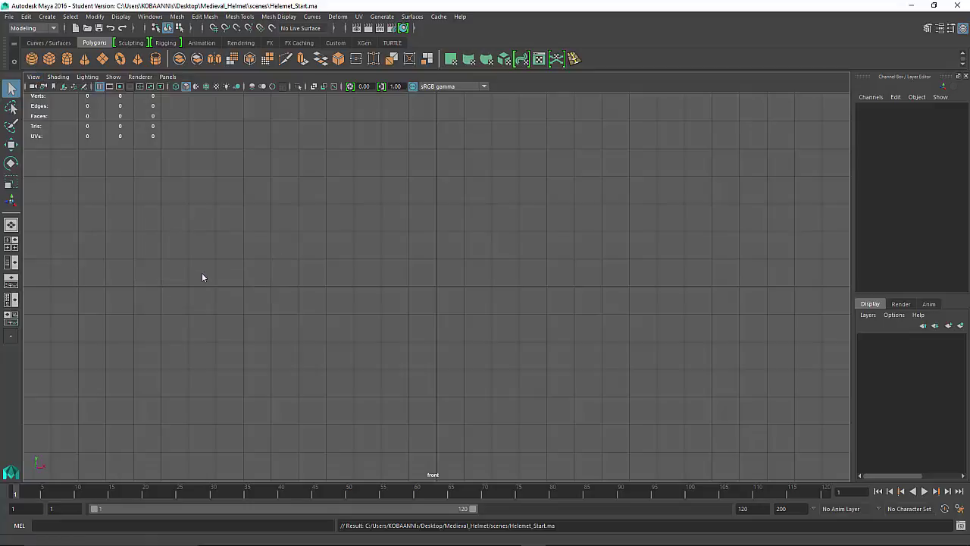
click(176, 91)
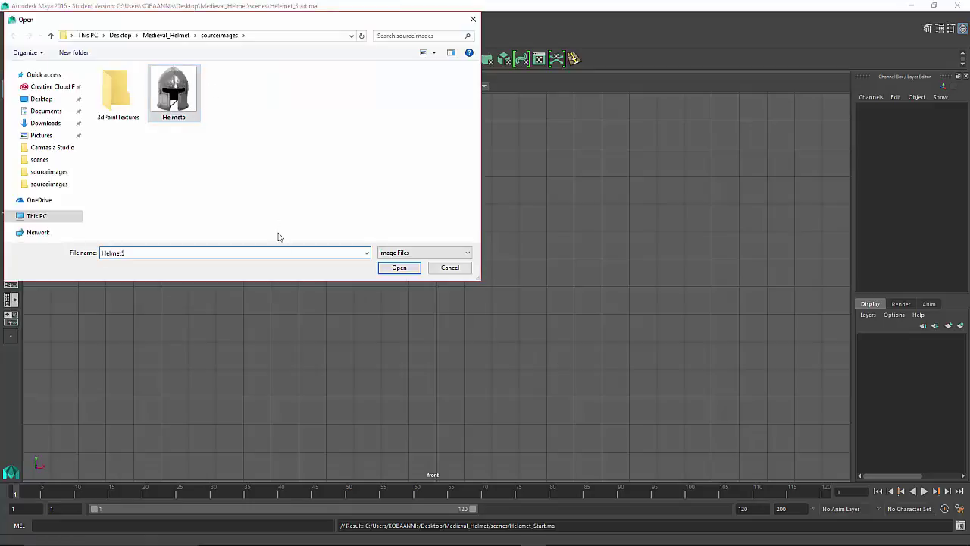
click(388, 269)
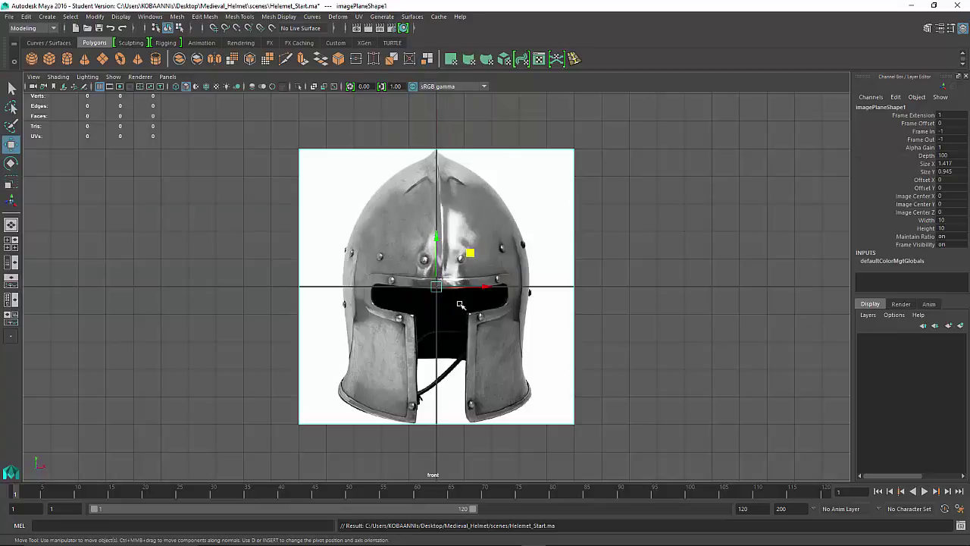
Raise the helmet image plane about 5 units so its lower edge sits on the grid line, and move it back behind the grid.
drag(437, 258, 444, 120)
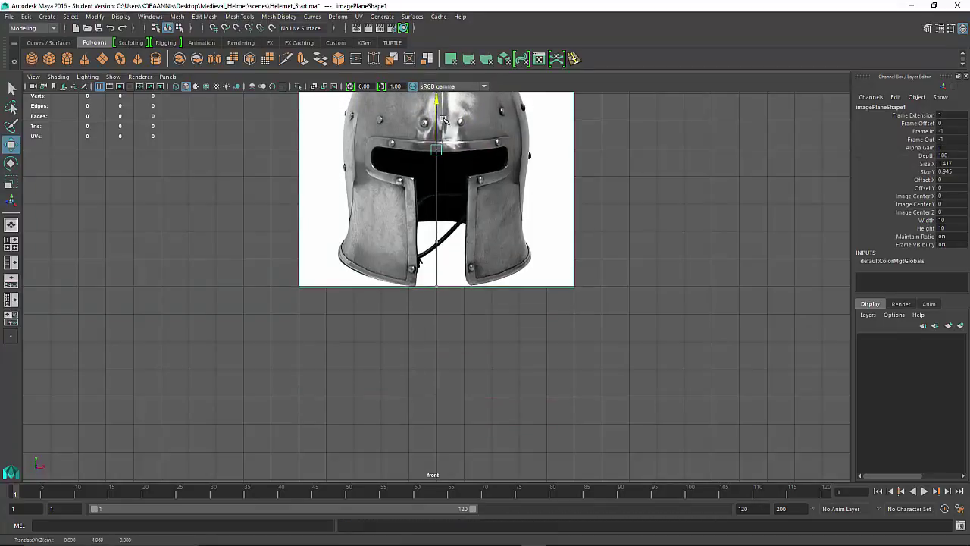
key(space)
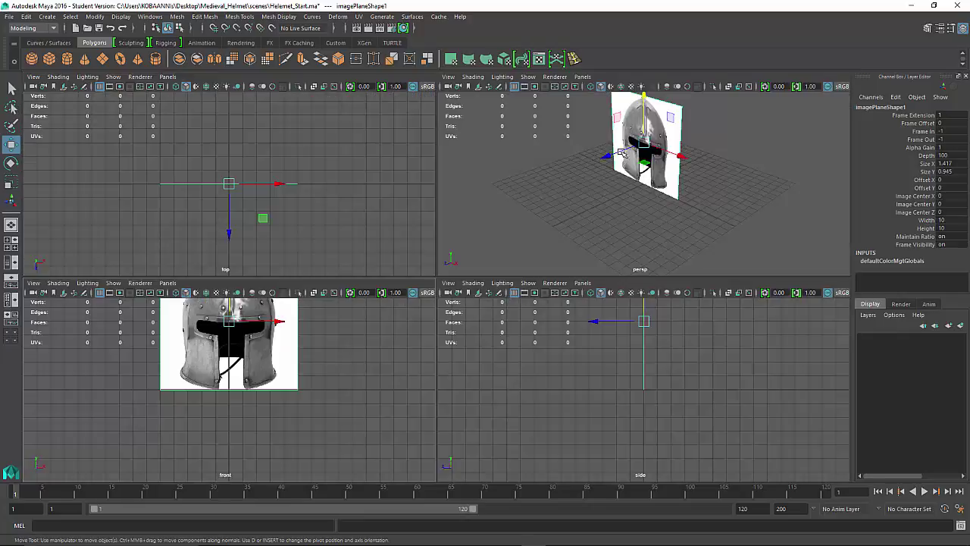
drag(604, 156, 696, 130)
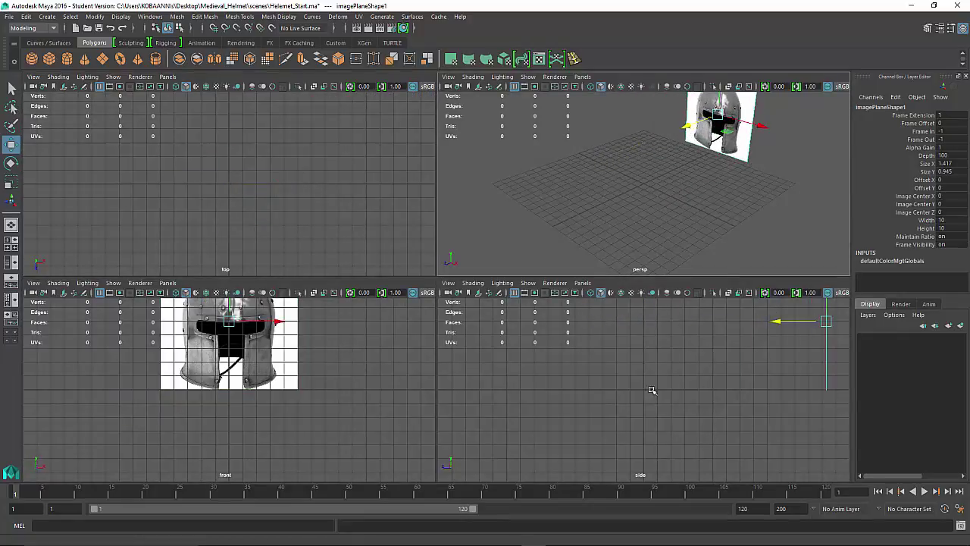
Create a display layer from the selected image plane and set the layer to reference mode so the image cannot be selected.
click(868, 315)
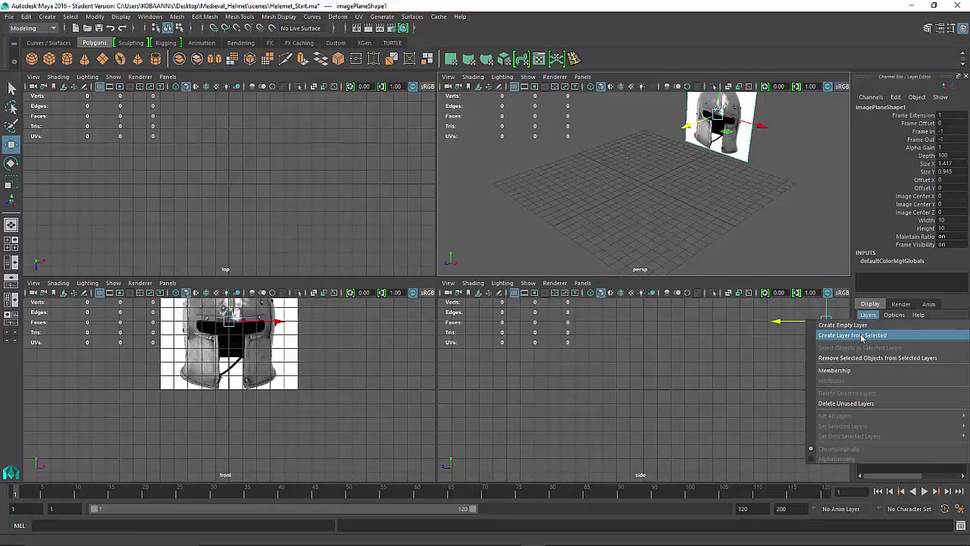
click(862, 337)
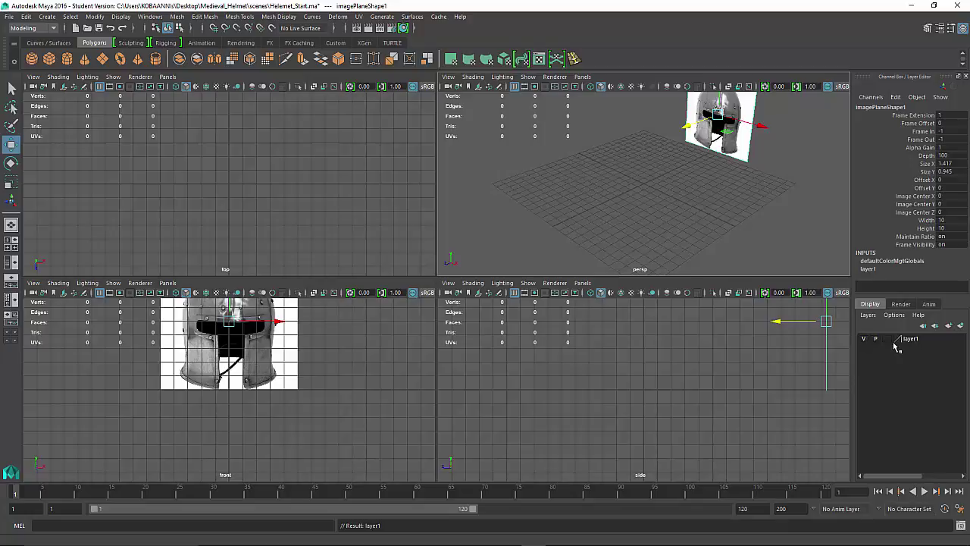
click(888, 339)
click(888, 340)
click(889, 341)
click(889, 340)
click(644, 220)
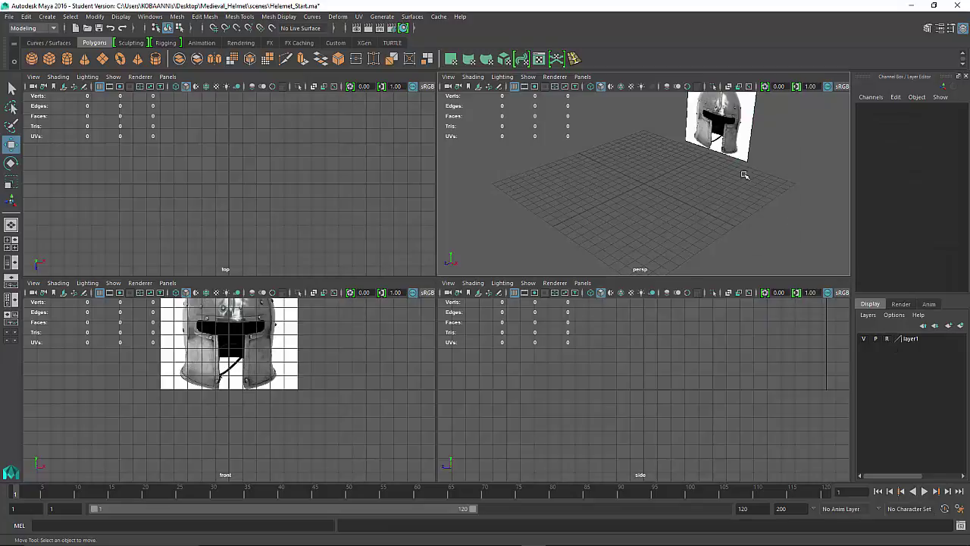
drag(708, 127, 779, 215)
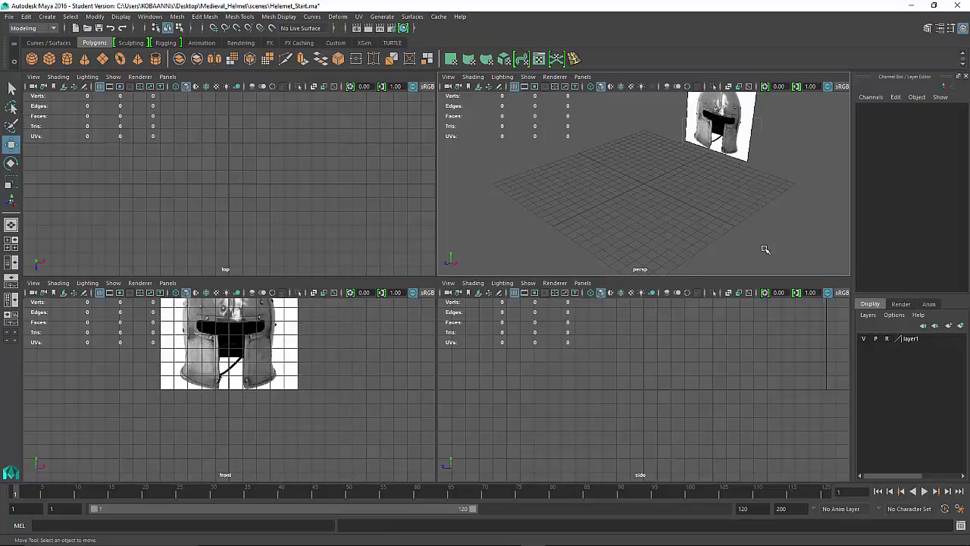
click(888, 340)
click(889, 340)
click(889, 340)
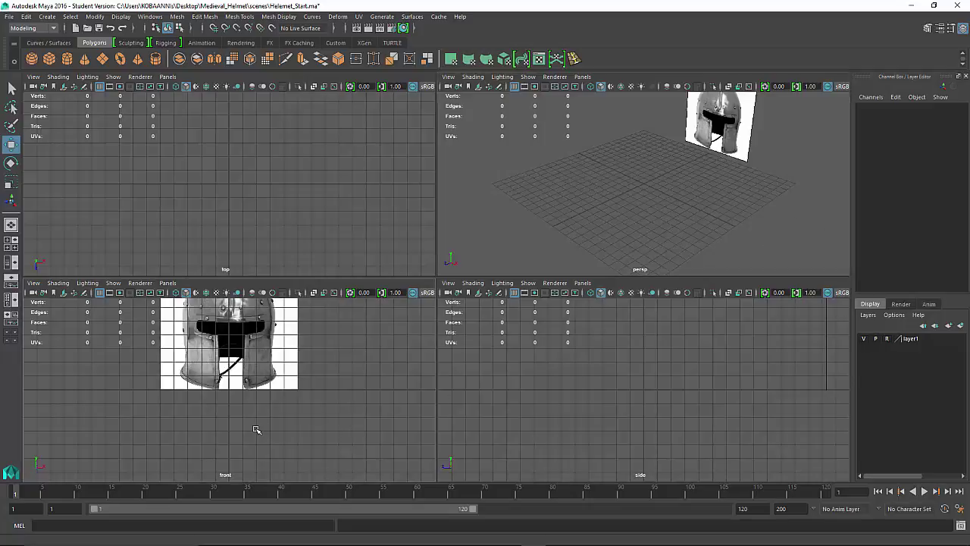
Maximize the front view around the helmet image and activate the CV Curve Tool.
key(space)
alt+middle_drag(466, 232, 387, 337)
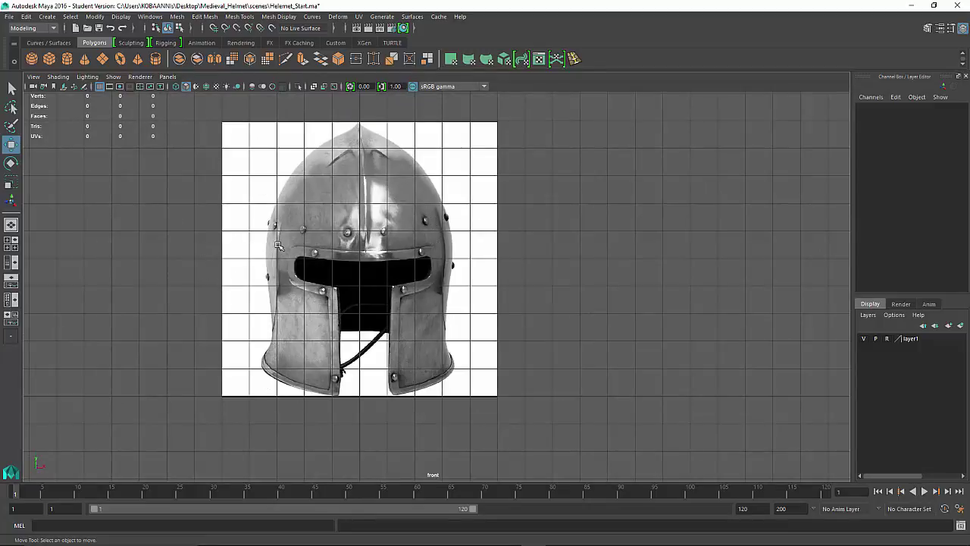
alt+middle_drag(348, 231, 290, 241)
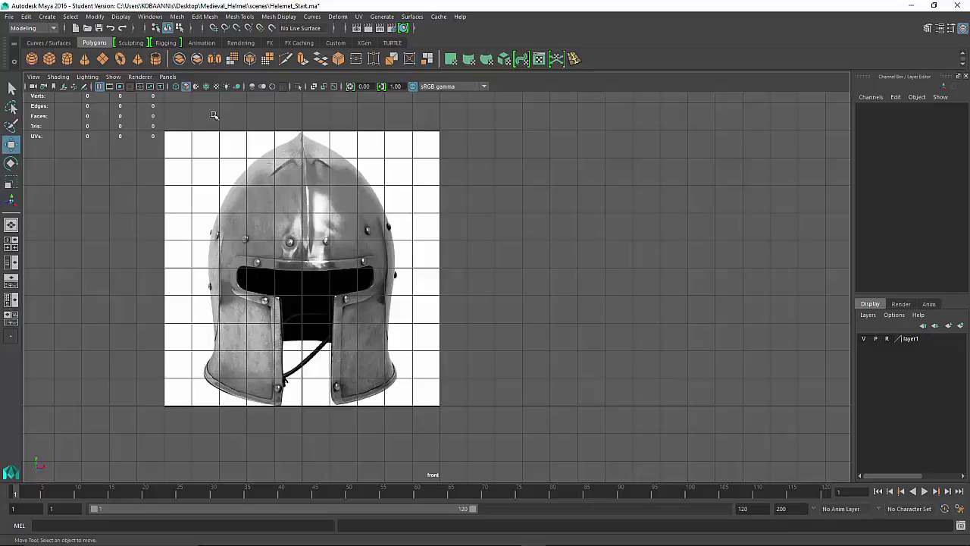
click(47, 16)
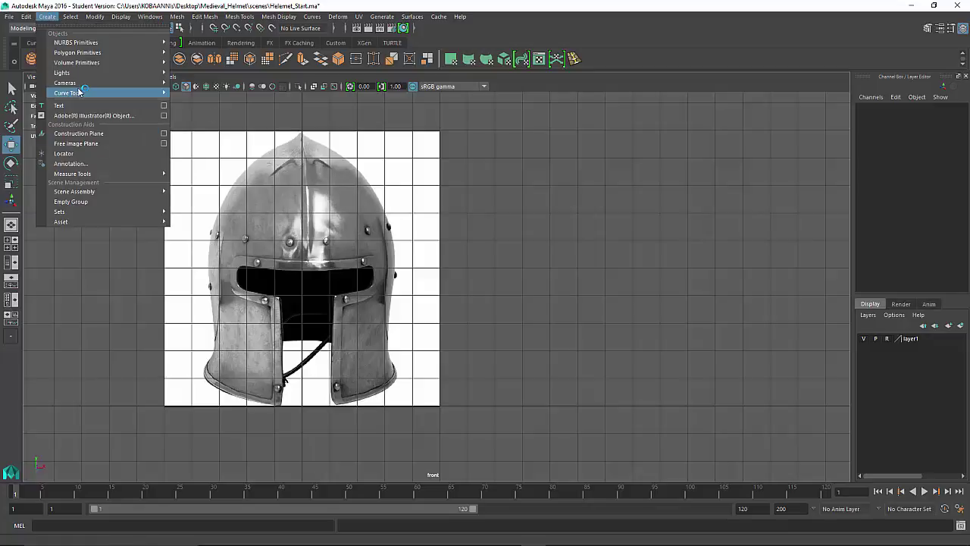
mouse_move(134, 94)
click(228, 101)
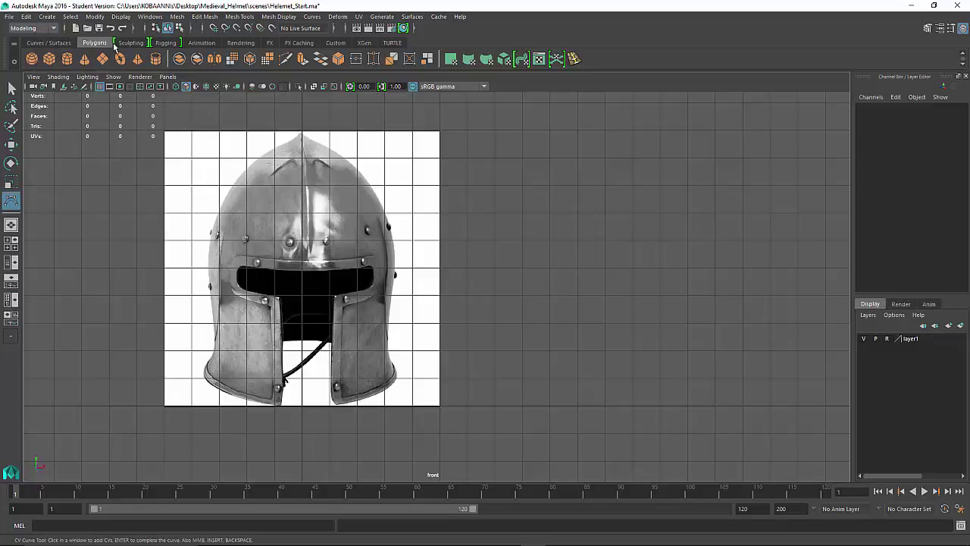
click(47, 16)
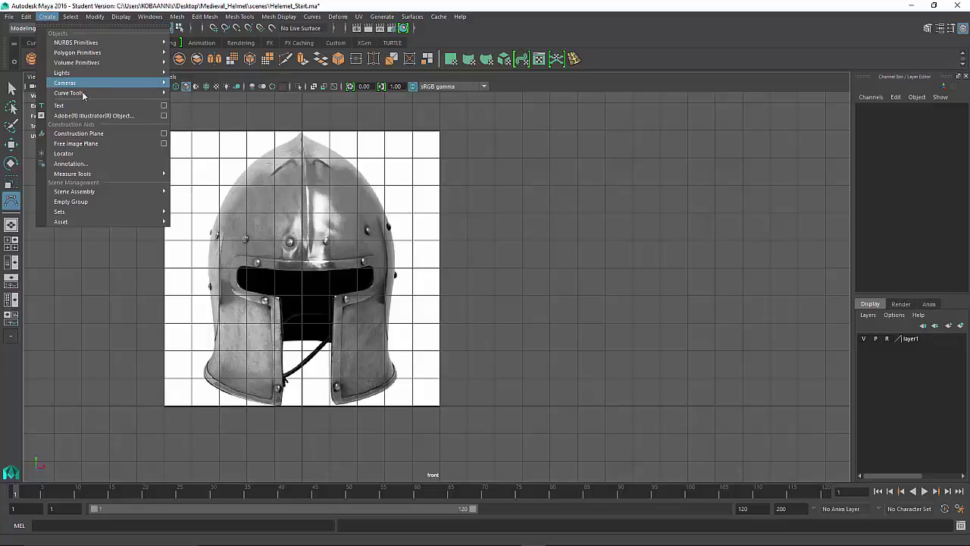
mouse_move(75, 97)
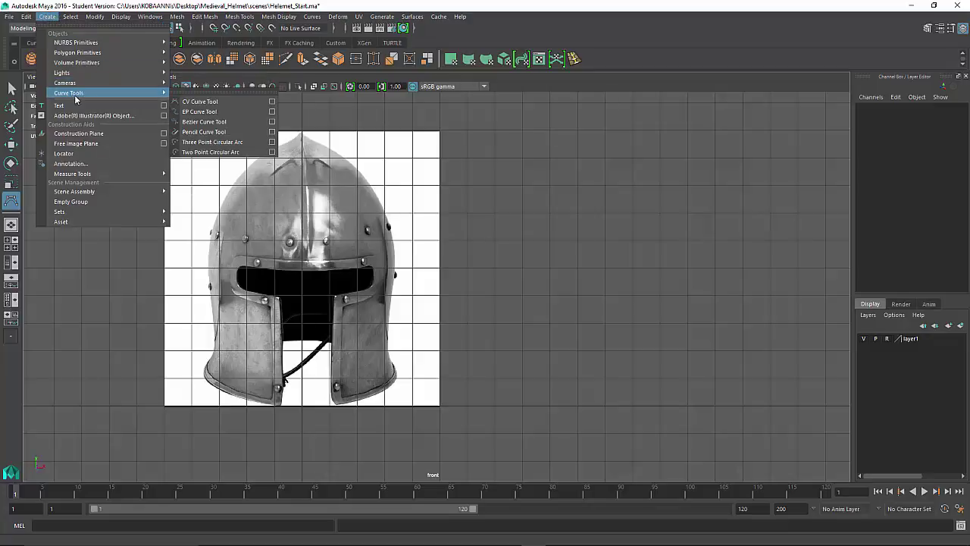
click(199, 102)
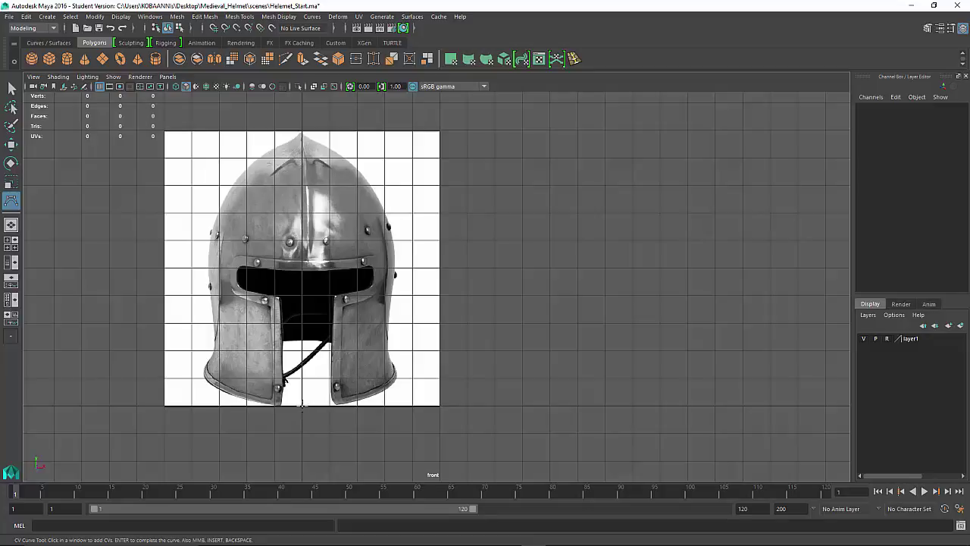
Start a CV curve at the helmet's centre line on the base grid line and trace the left lower rim around its flared corner.
scroll(302, 405, down, 2)
scroll(307, 395, up, 2)
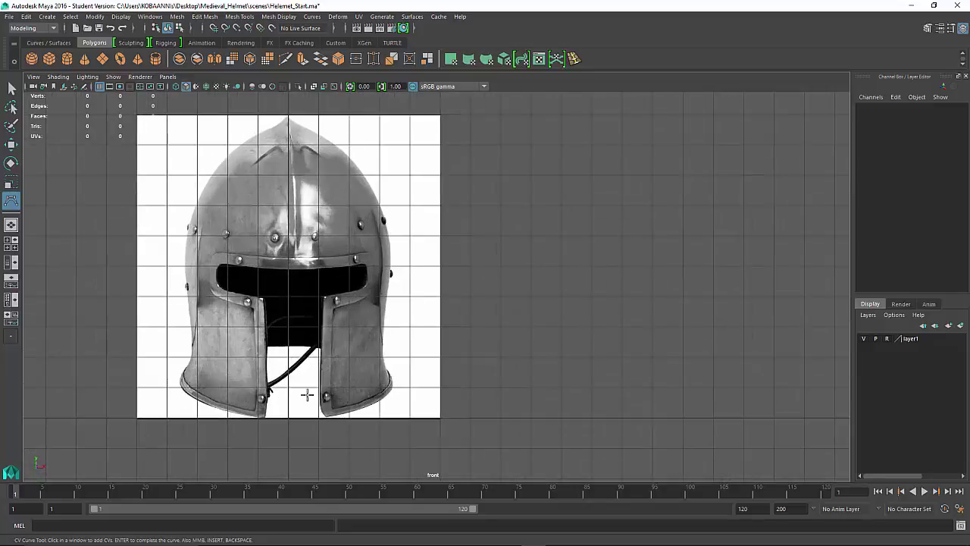
alt+middle_drag(307, 394, 464, 358)
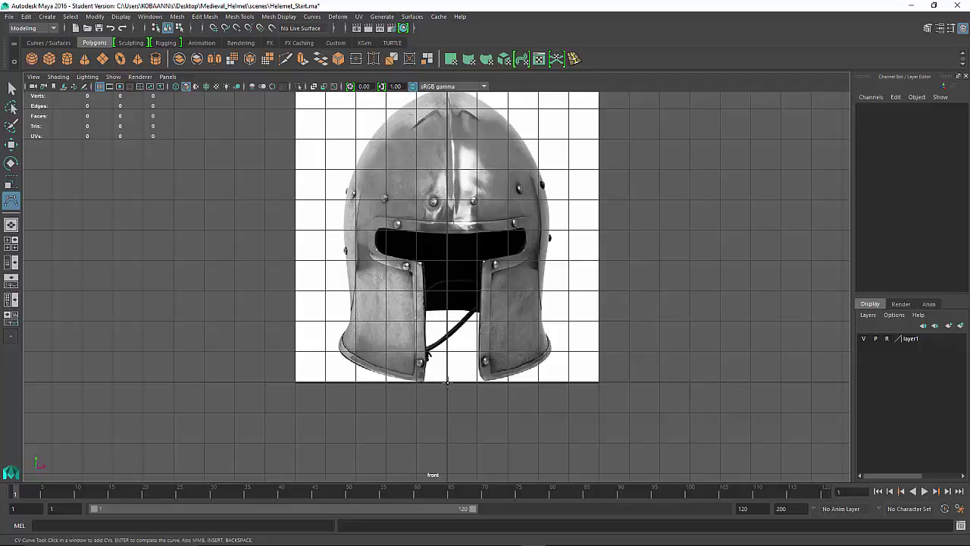
click(446, 383)
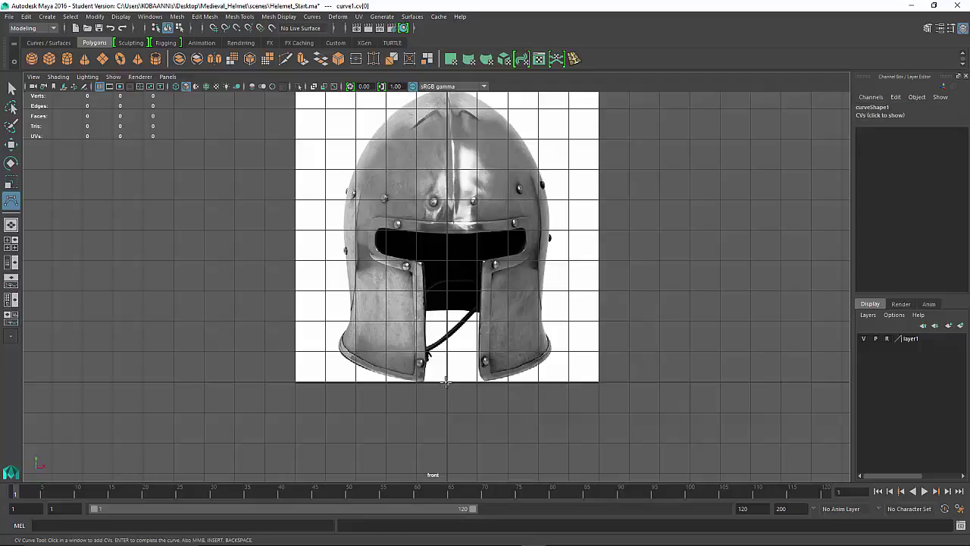
click(420, 383)
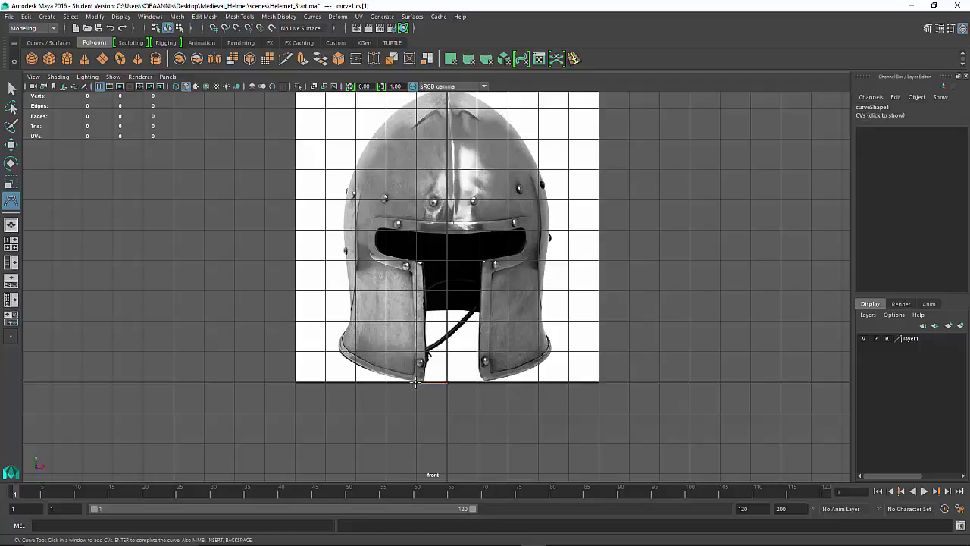
click(378, 372)
click(342, 358)
click(339, 343)
click(343, 332)
click(351, 319)
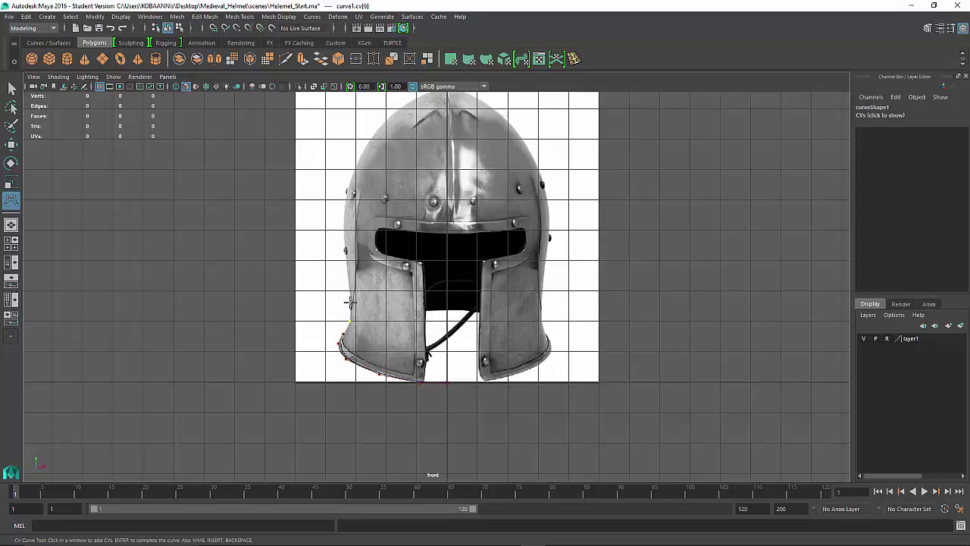
Continue the curve up the helmet's left side, placing points from above the flare to just above the side rivets.
click(351, 302)
click(347, 271)
click(346, 201)
alt+middle_drag(363, 202, 363, 357)
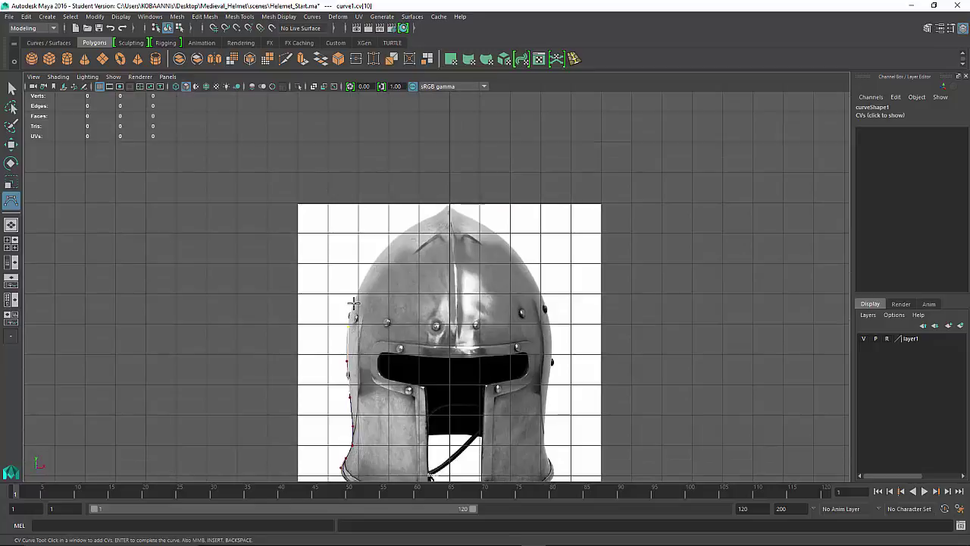
click(353, 302)
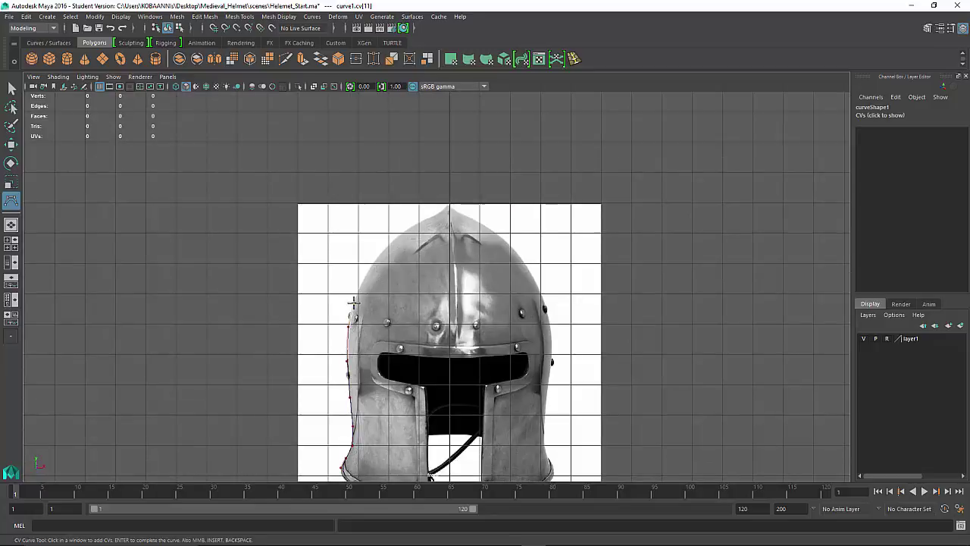
Trace the left side of the dome up to the pointed tip on the centre line and finish the curve.
click(370, 265)
click(391, 243)
click(409, 227)
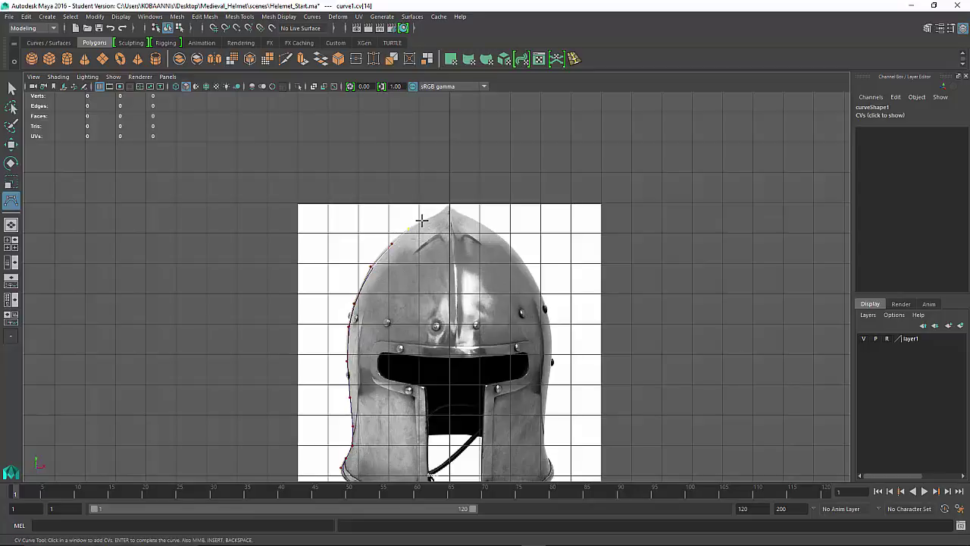
click(423, 219)
click(436, 216)
click(448, 208)
key(q)
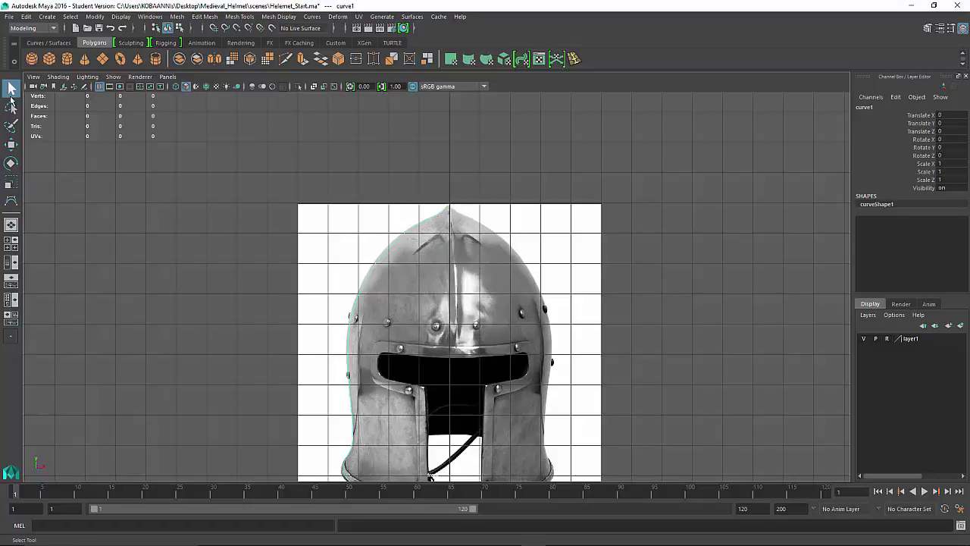
Show the curve's control vertices and move the three along the upper dome slightly outward to match the helmet outline.
right_drag(425, 240, 366, 244)
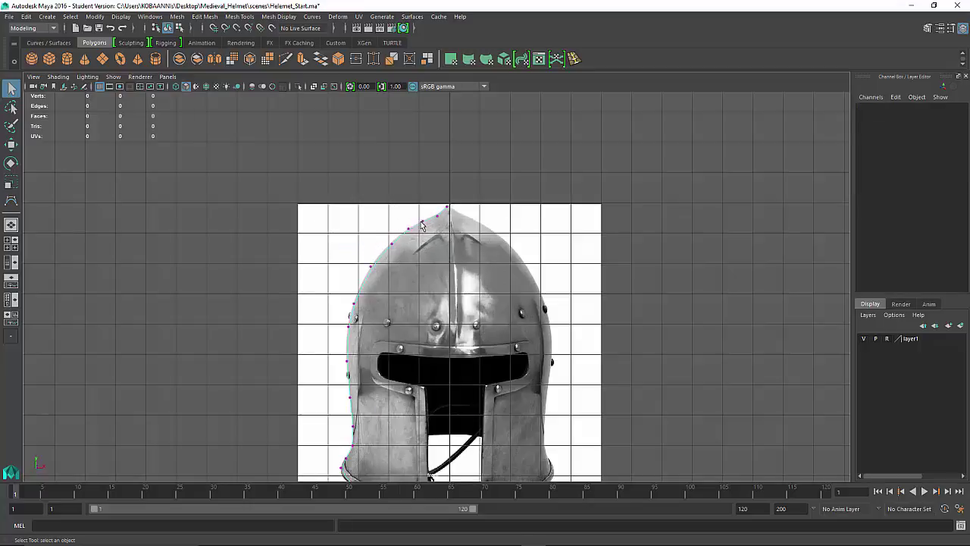
click(423, 224)
key(w)
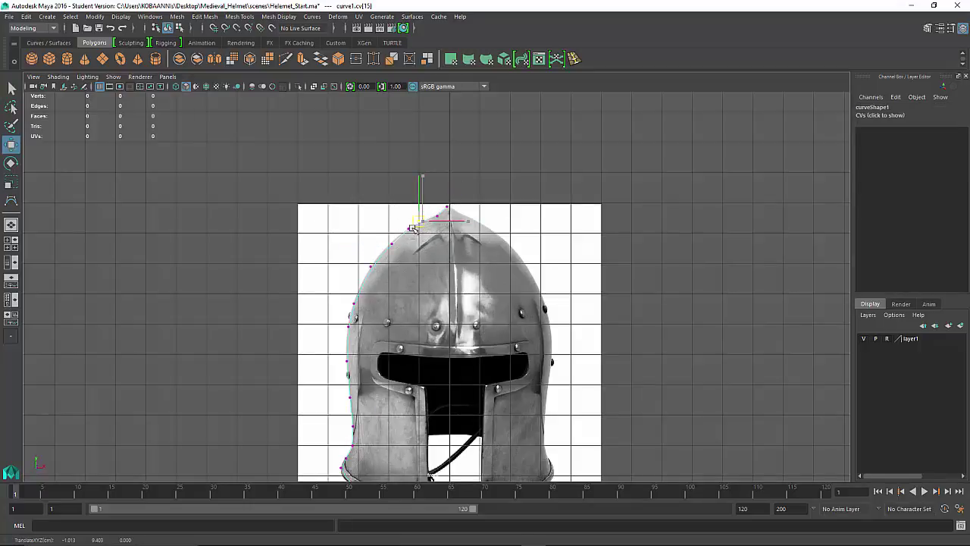
click(408, 231)
click(404, 232)
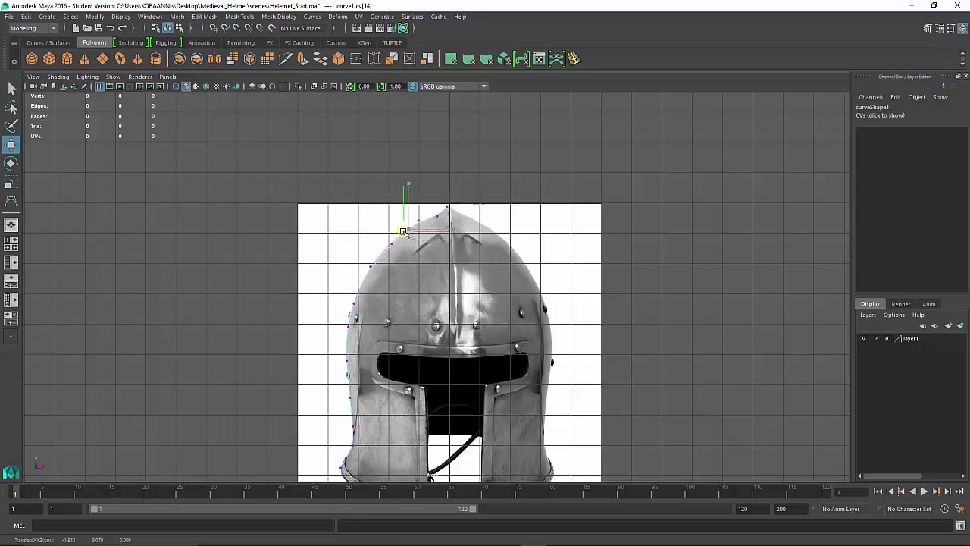
click(390, 244)
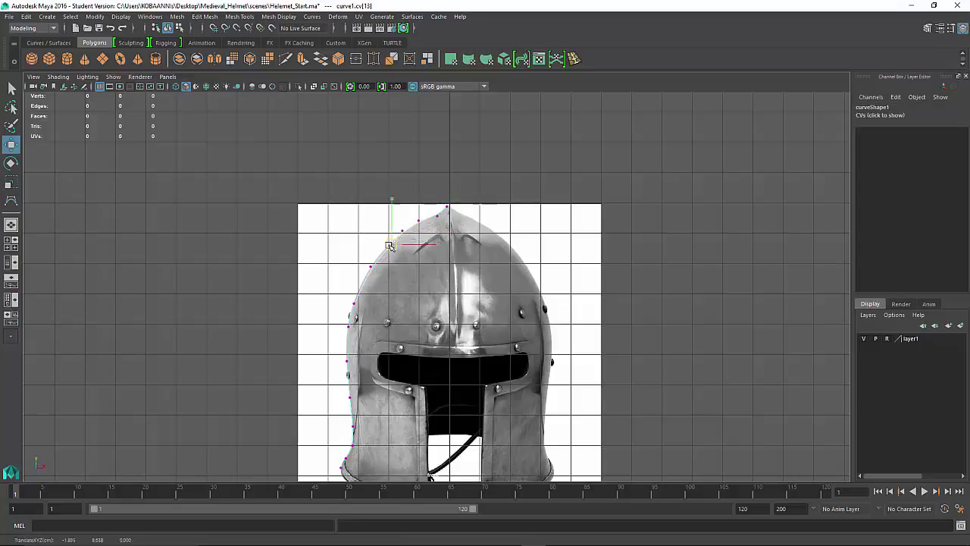
drag(390, 245, 386, 247)
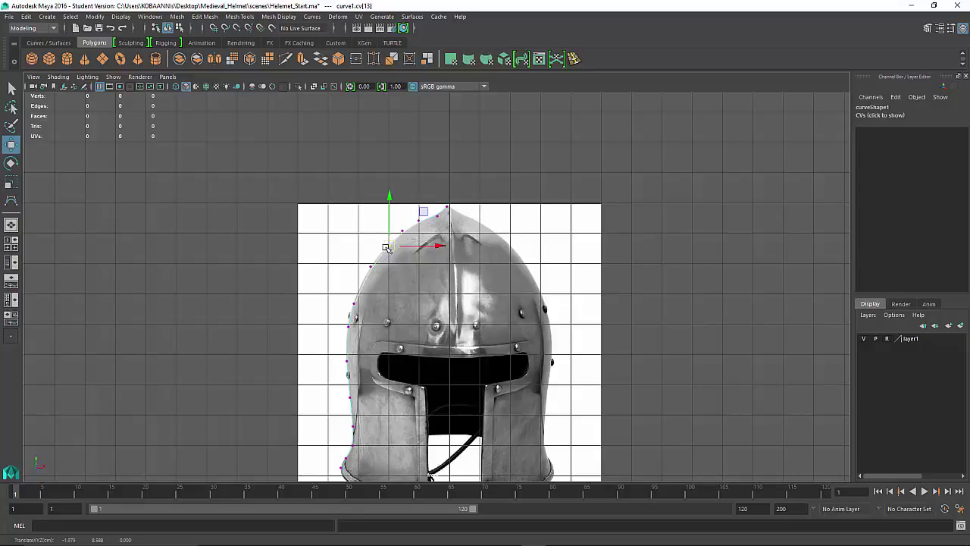
Adjust the control vertices from the lower dome down the helmet's left side so the curve follows the outline.
click(368, 269)
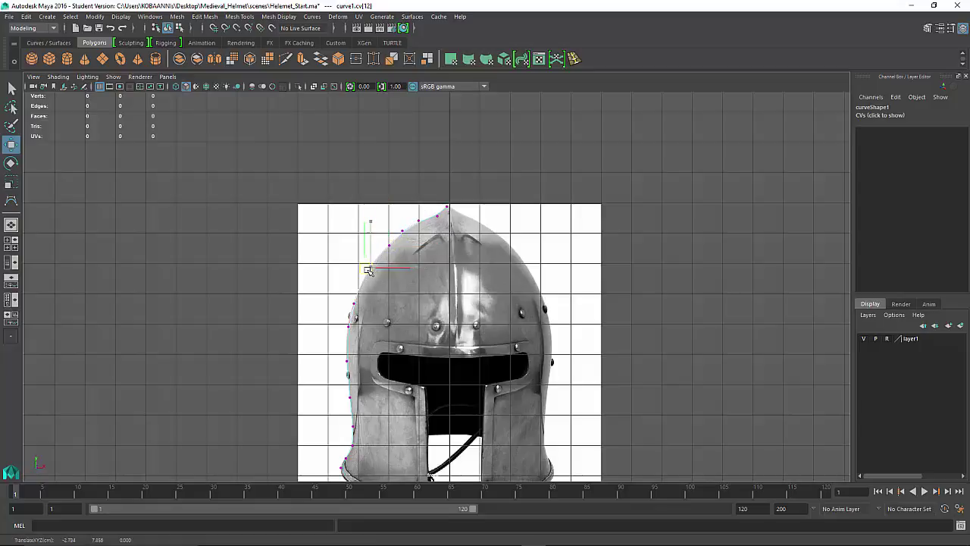
click(355, 307)
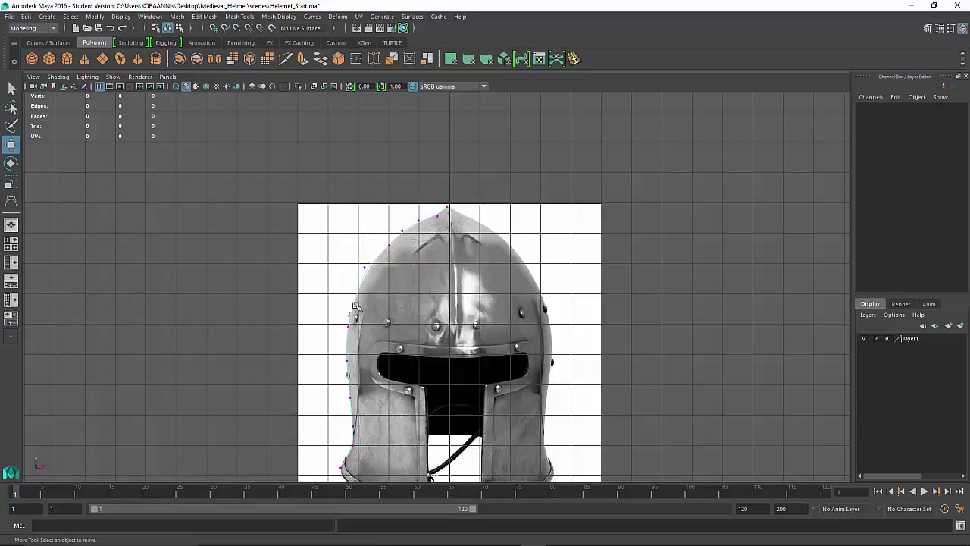
click(355, 304)
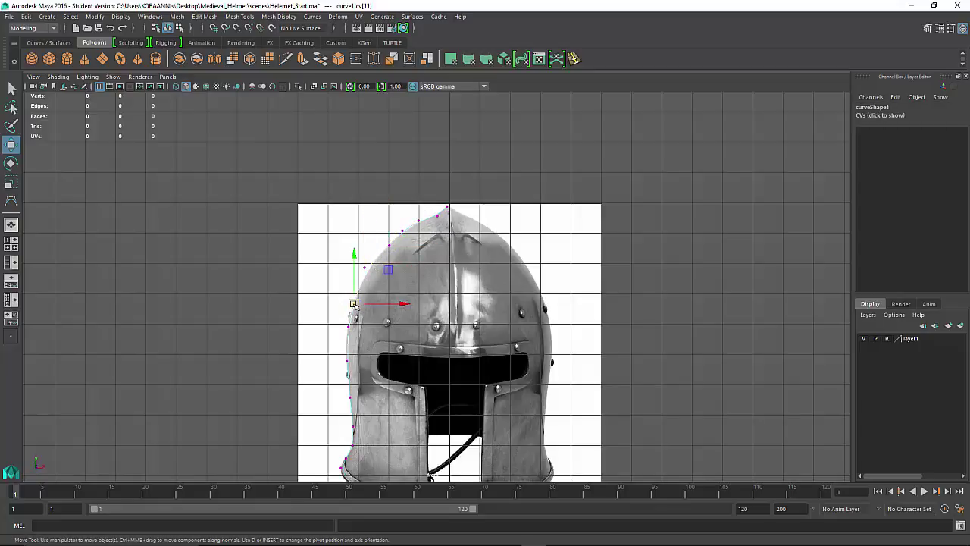
click(348, 329)
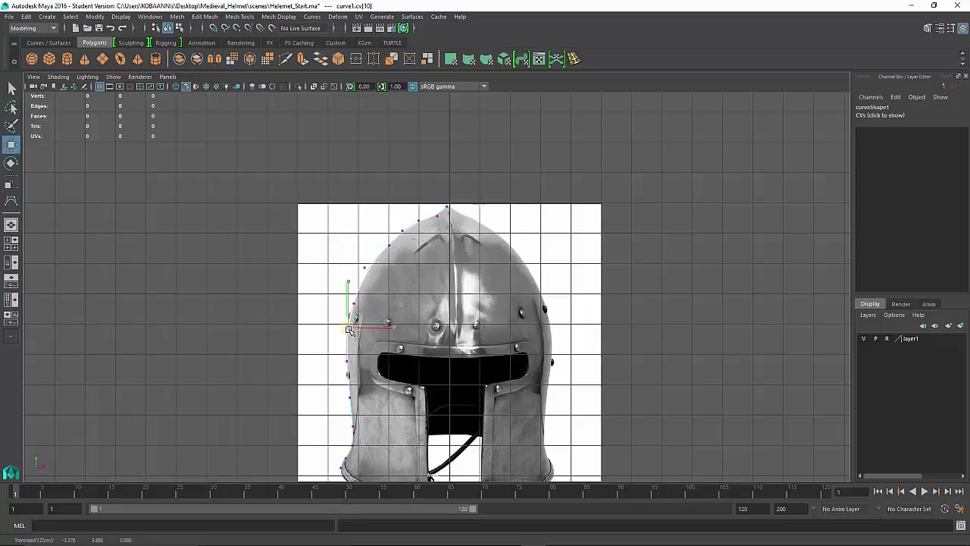
click(346, 361)
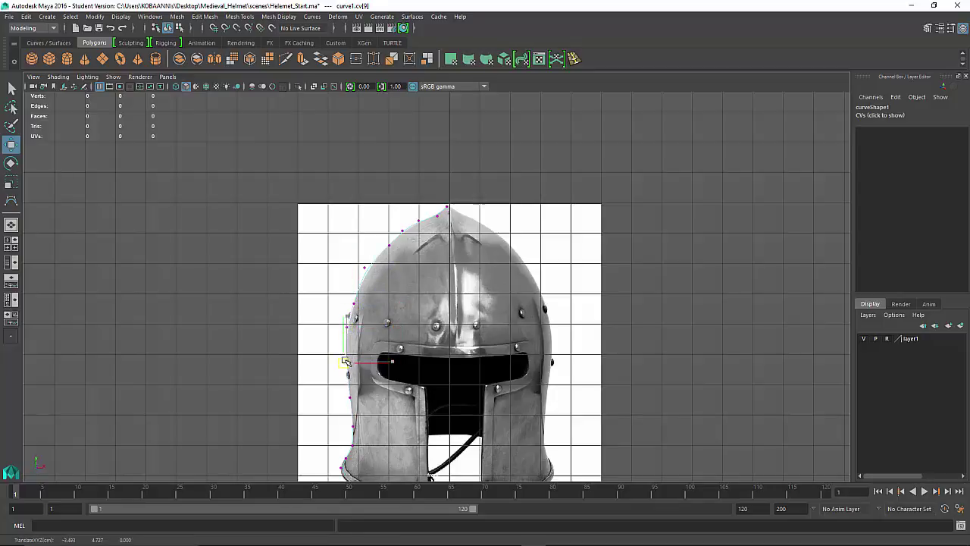
Move the control vertex at the outermost point of the flared lower rim slightly outward to fit the rim edge.
scroll(377, 418, down, 3)
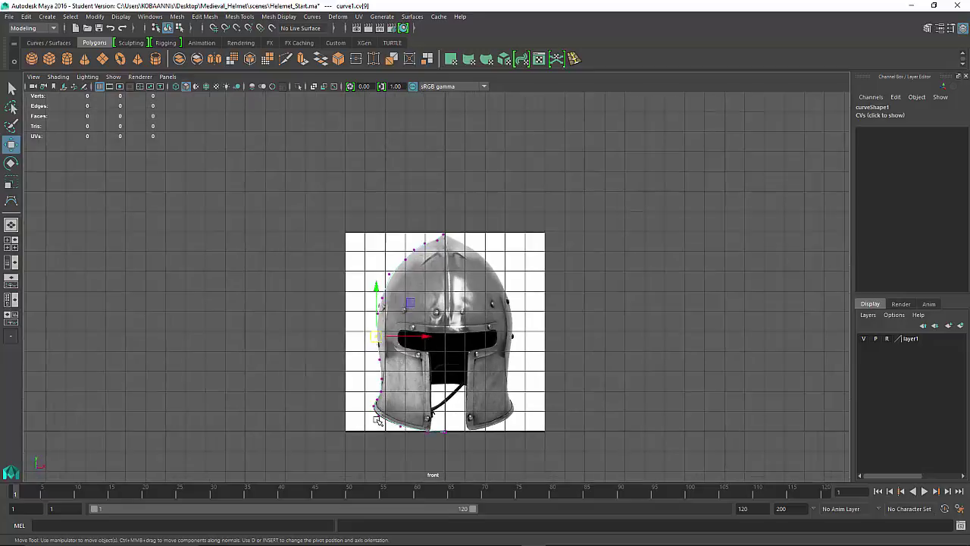
scroll(377, 418, up, 5)
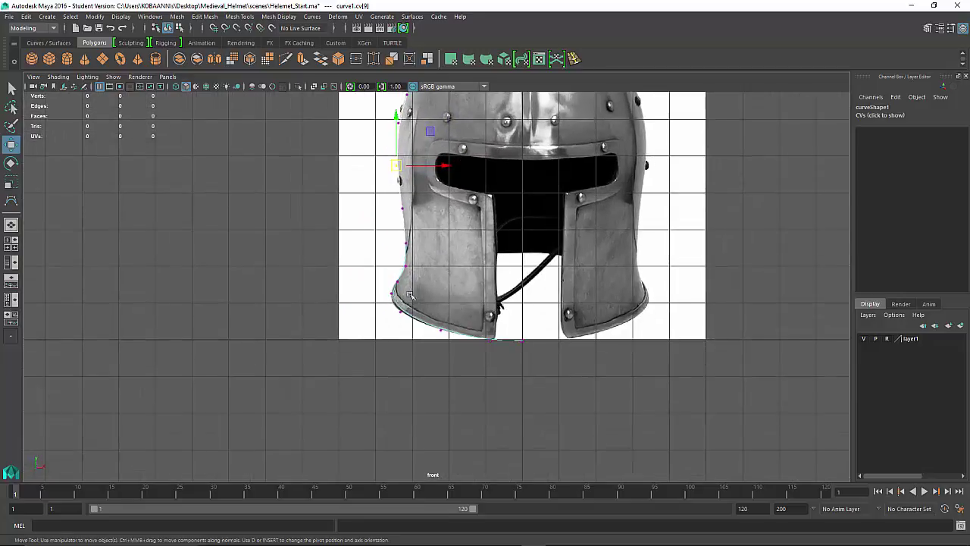
click(392, 294)
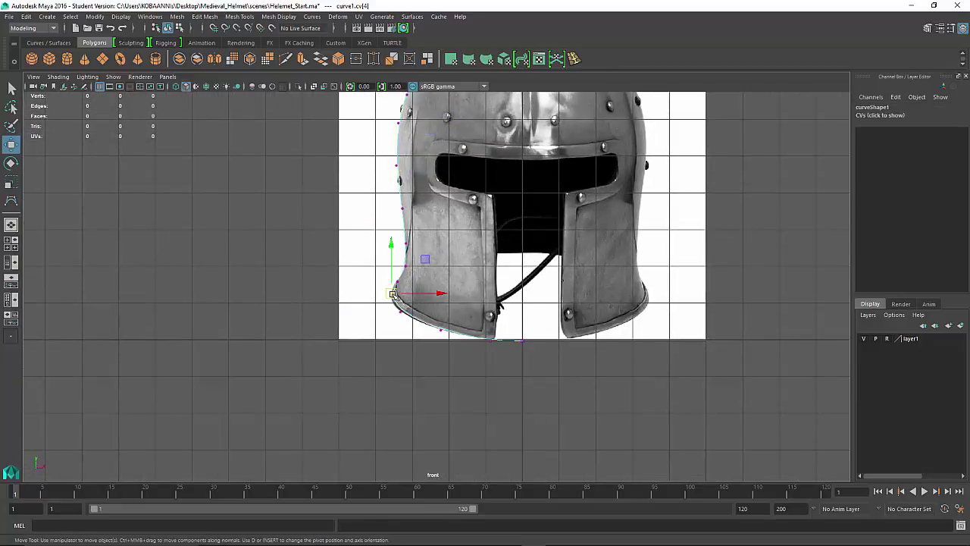
drag(393, 293, 389, 295)
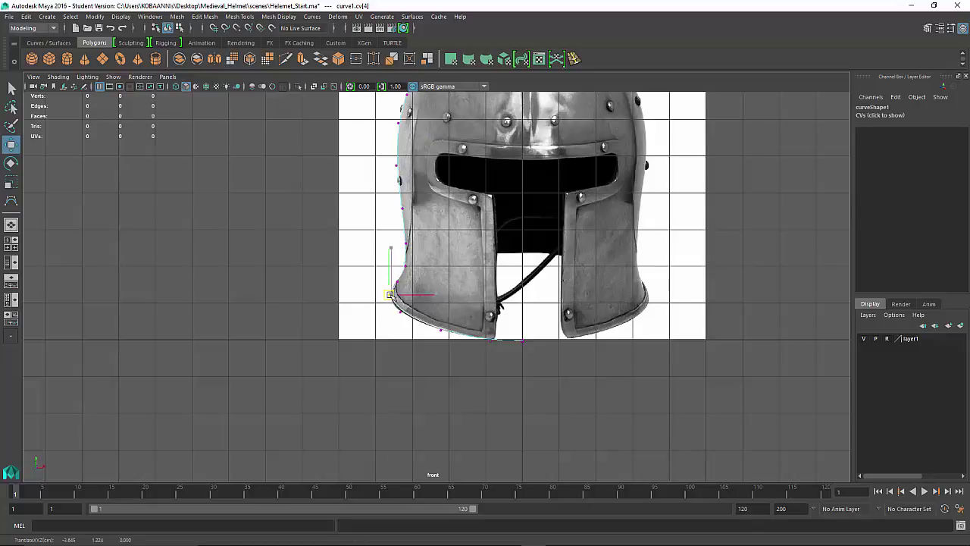
drag(390, 295, 389, 291)
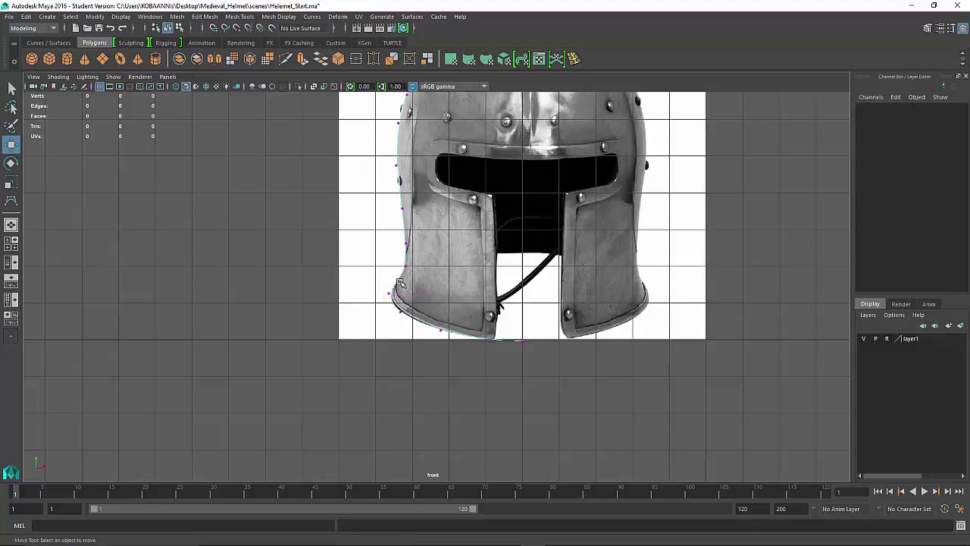
click(397, 282)
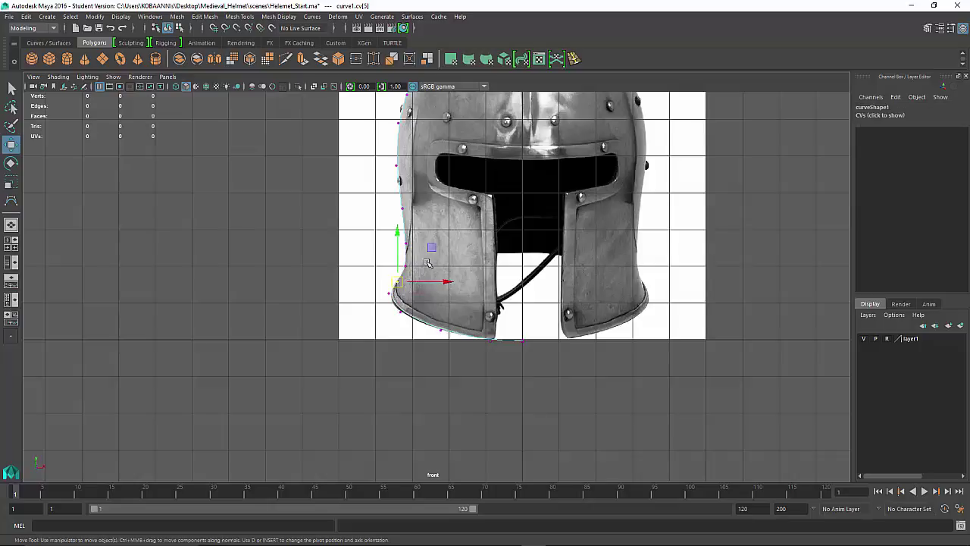
Fine-tune the control vertices beside the eye slot and on the lower dome to fit the helmet outline.
alt+middle_drag(433, 227, 426, 339)
click(389, 280)
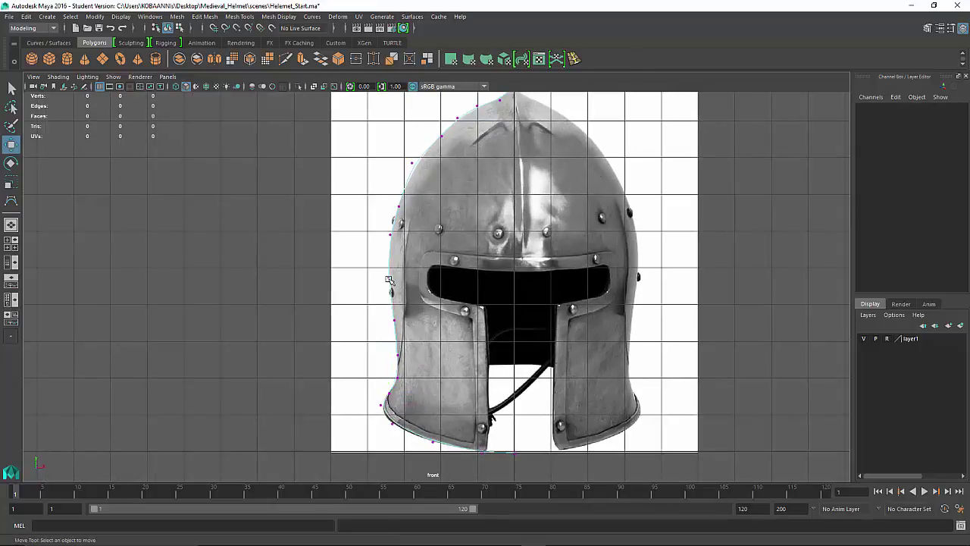
click(388, 278)
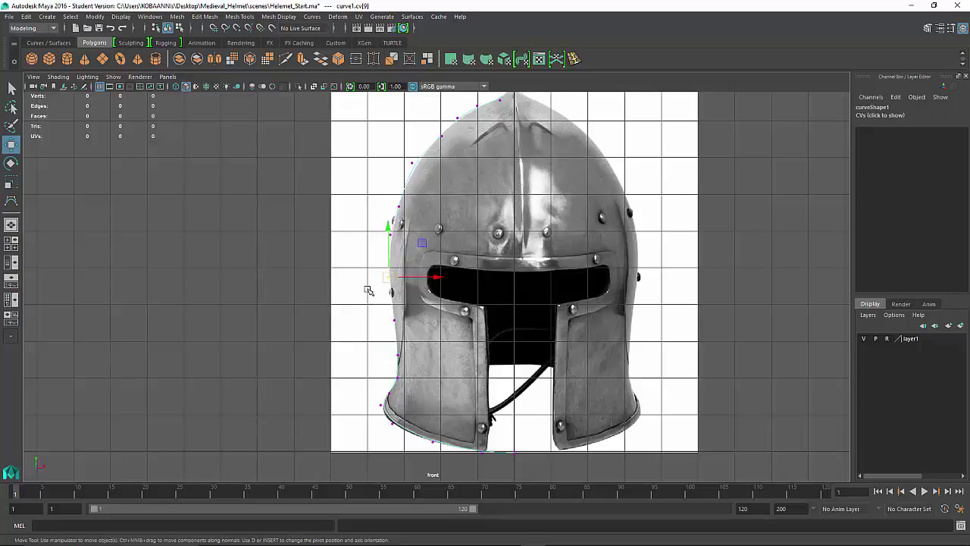
alt+middle_drag(425, 233, 401, 332)
click(389, 263)
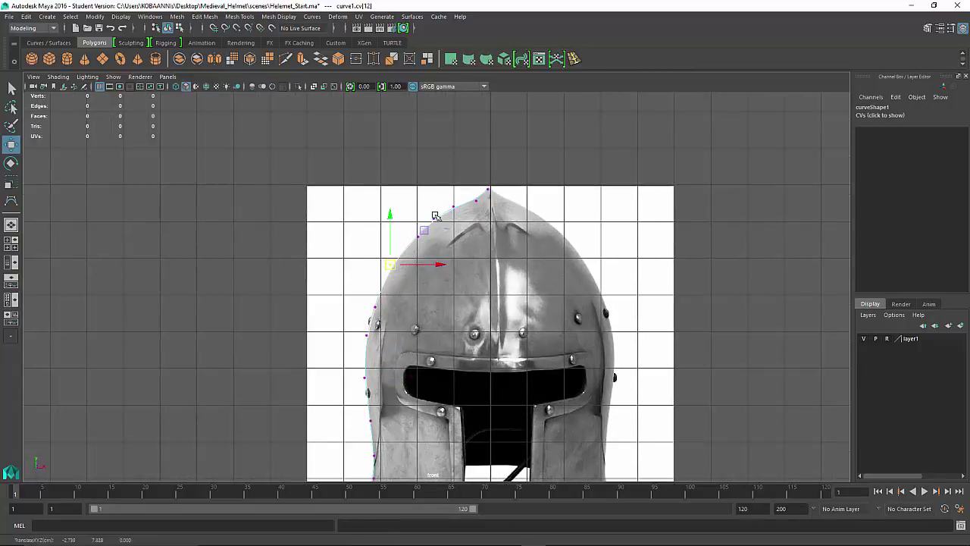
Fine-tune the two control vertices just below the helmet tip and return the curve to object mode.
right_drag(448, 214, 453, 190)
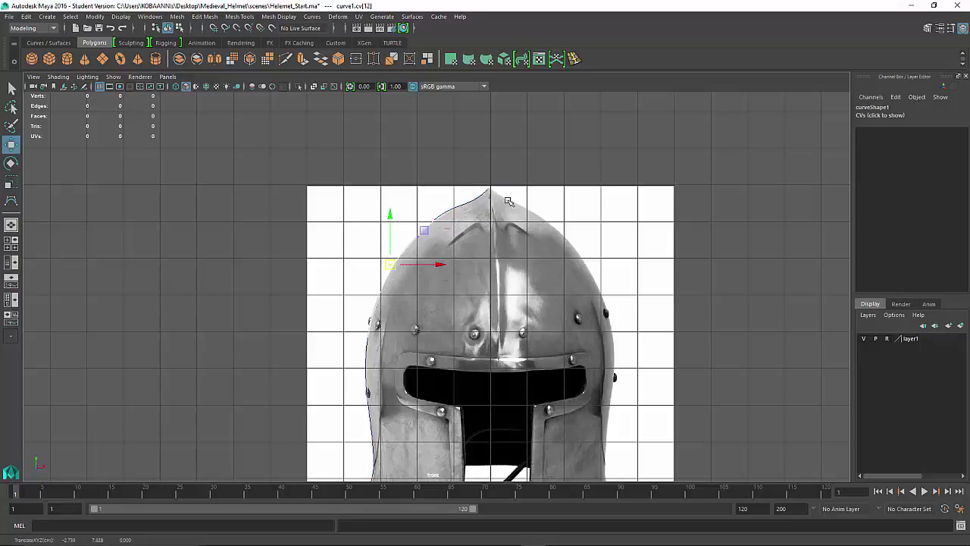
click(536, 264)
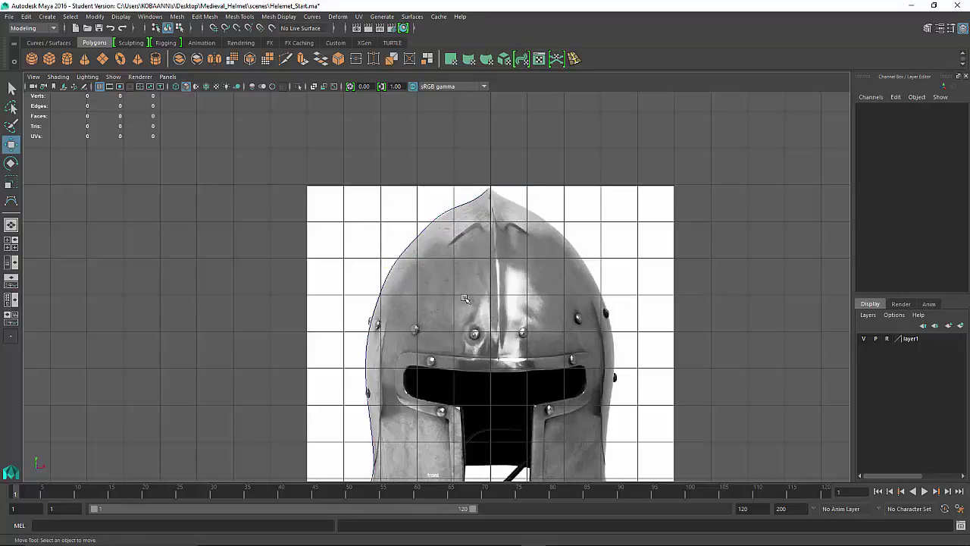
right_drag(462, 219, 431, 217)
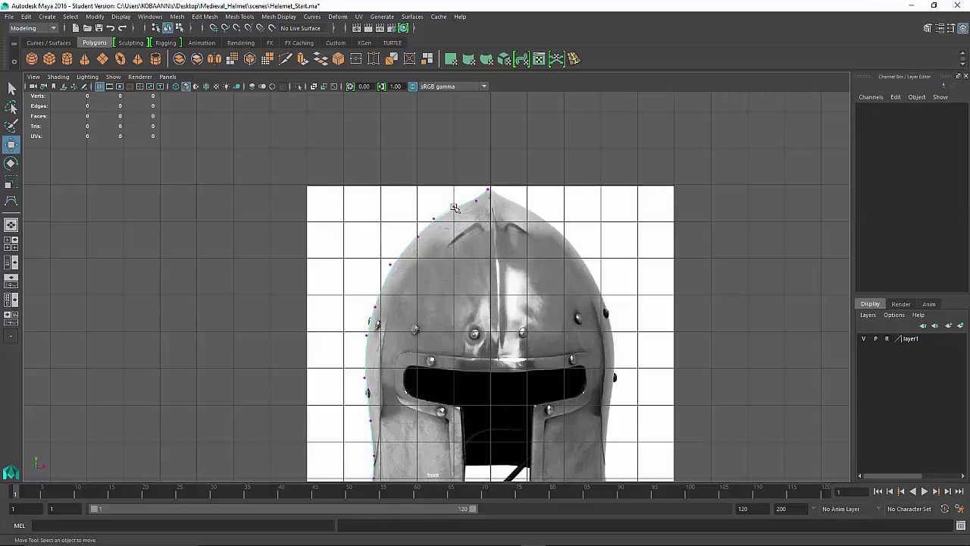
click(454, 207)
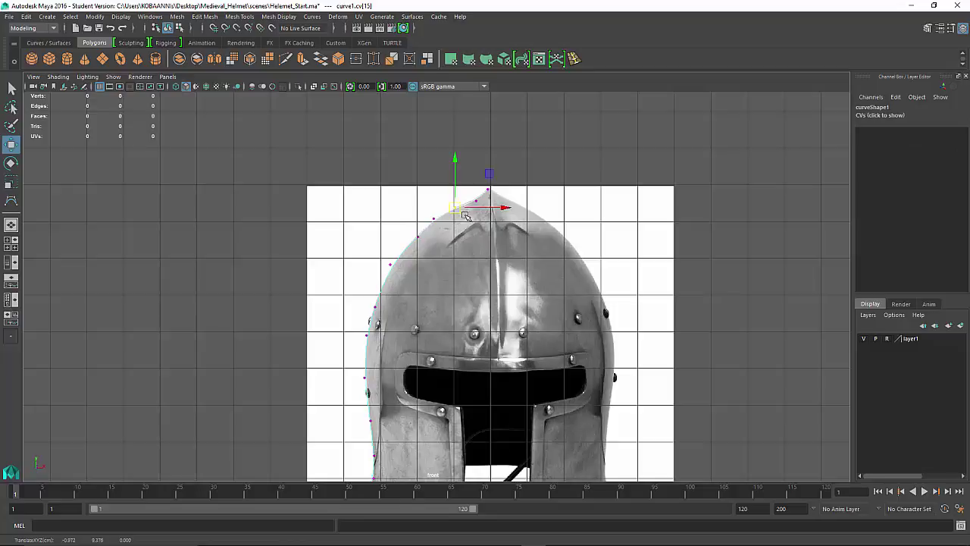
click(477, 214)
click(475, 200)
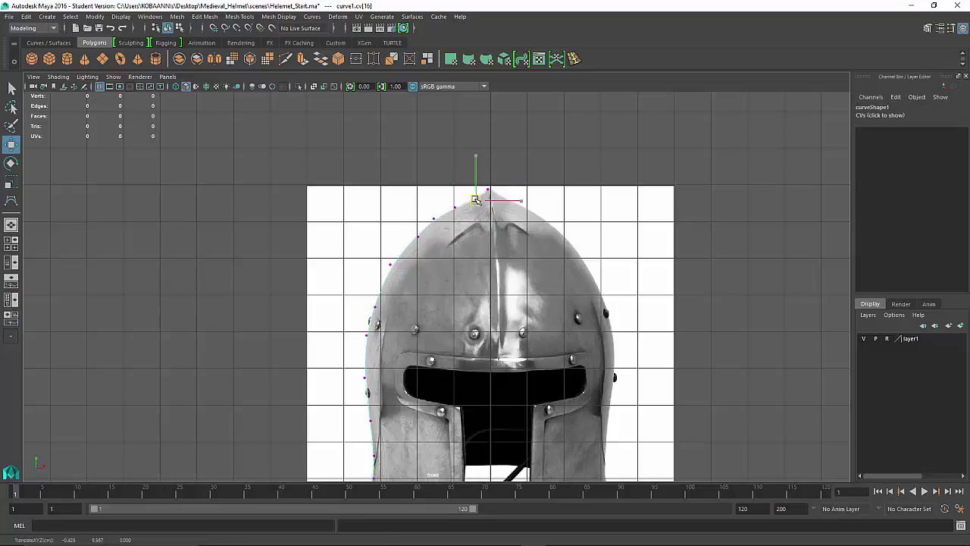
click(478, 238)
right_drag(470, 251, 521, 225)
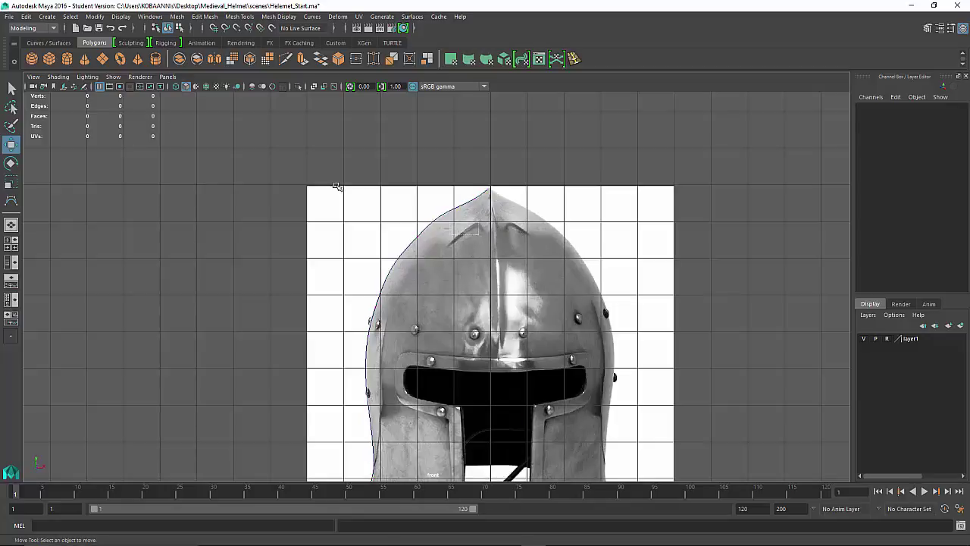
Create a new display layer, layer2, containing the outline curve.
click(871, 315)
click(869, 337)
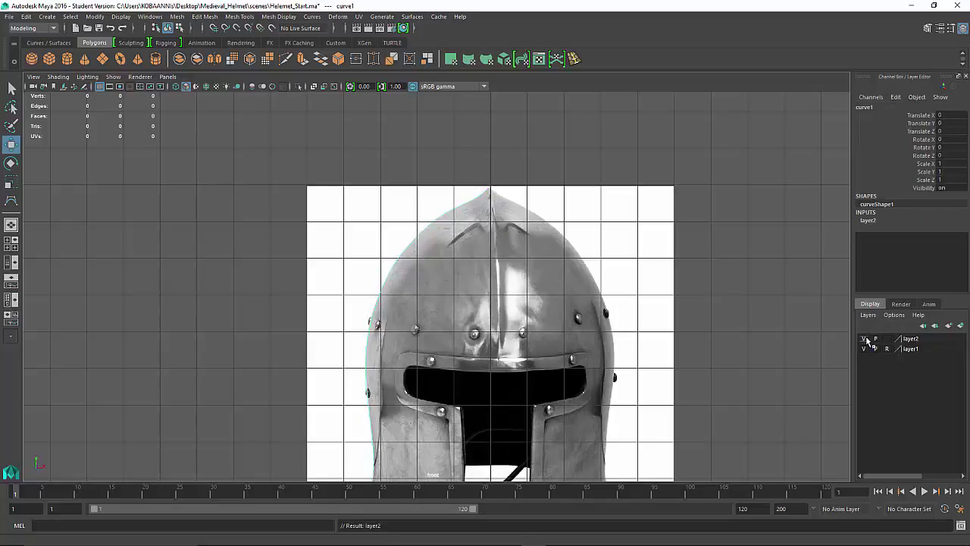
click(614, 297)
Revolve the outline curve 360 degrees around Y with 32 segments, polygon output and control-point tessellation.
drag(529, 259, 204, 223)
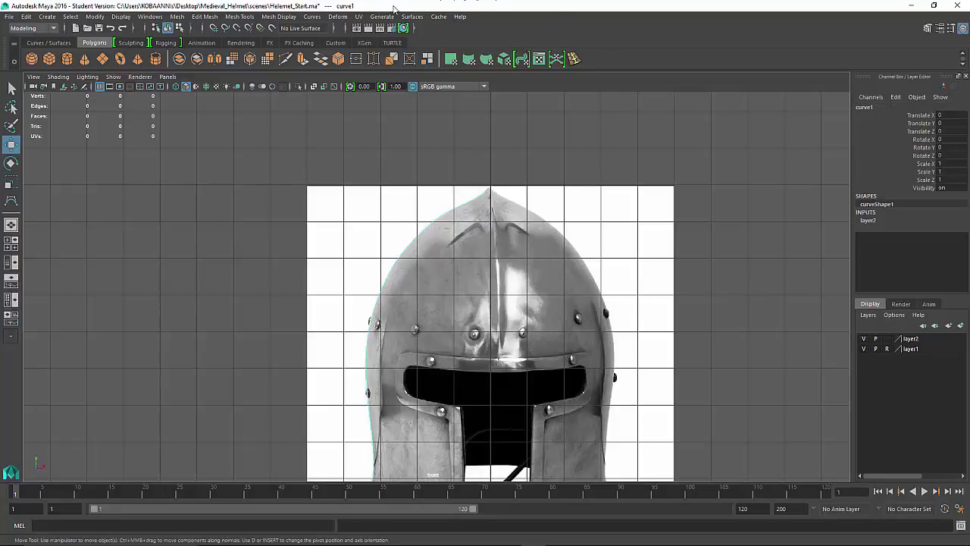
click(412, 16)
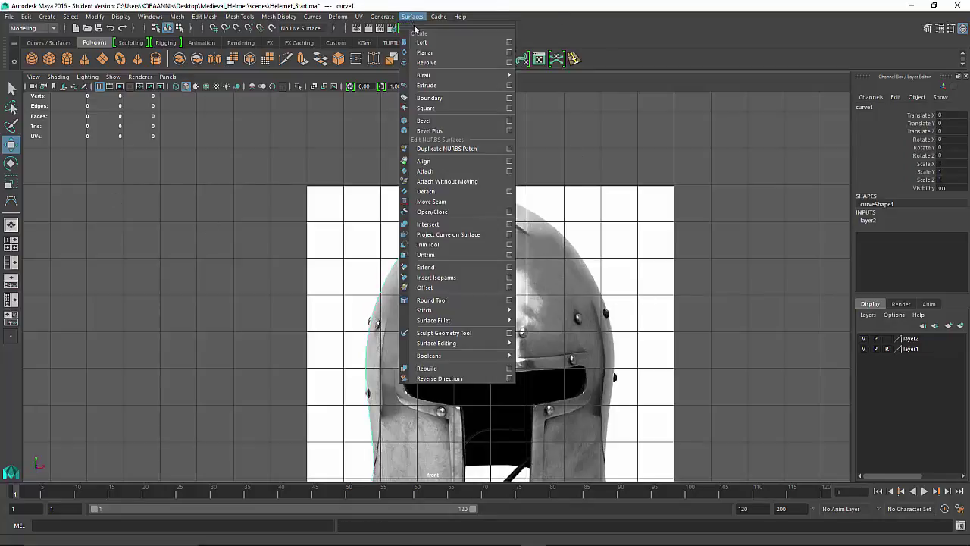
click(510, 63)
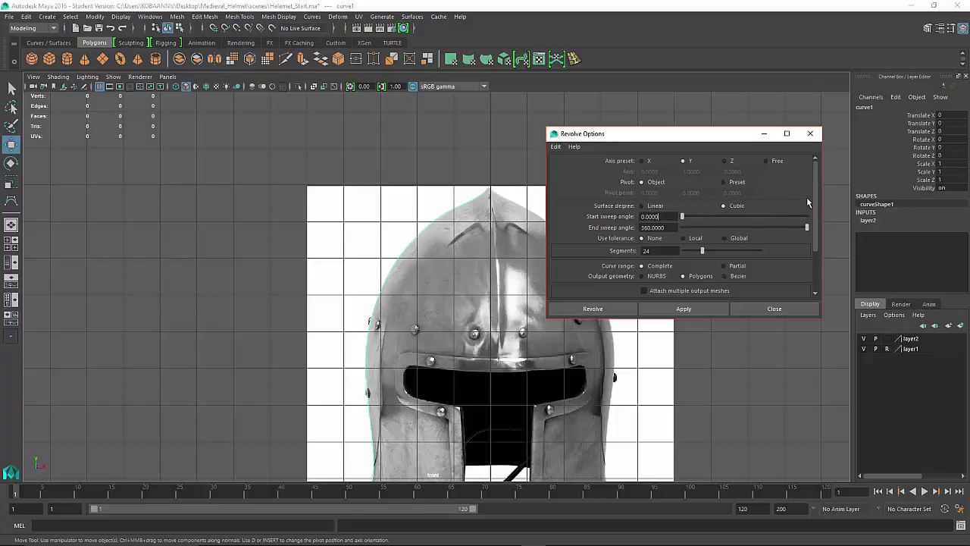
drag(814, 193, 810, 210)
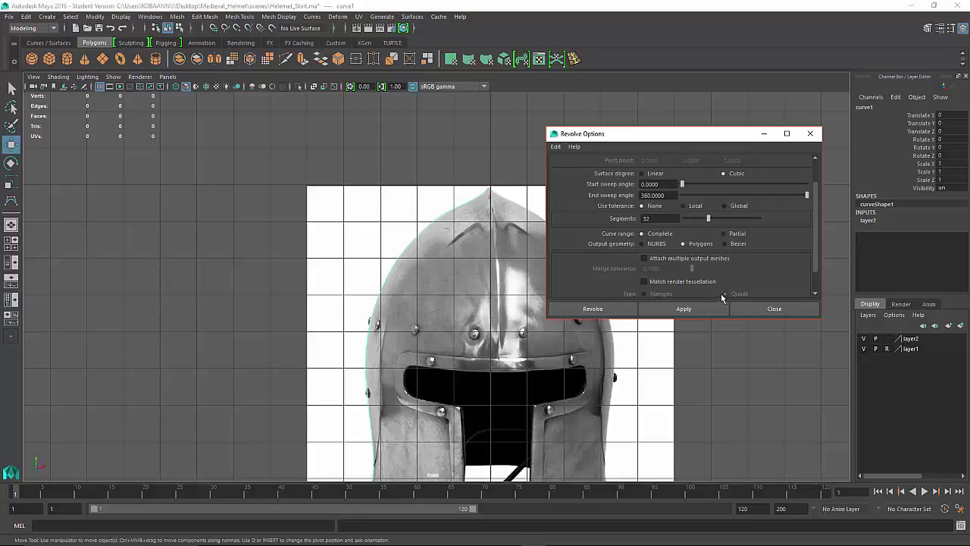
scroll(727, 292, up, 2)
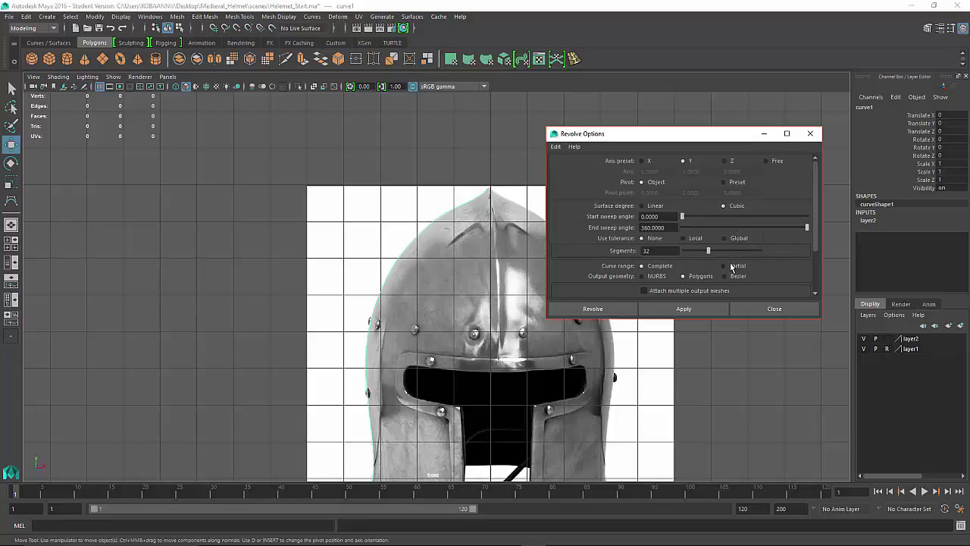
scroll(730, 263, down, 4)
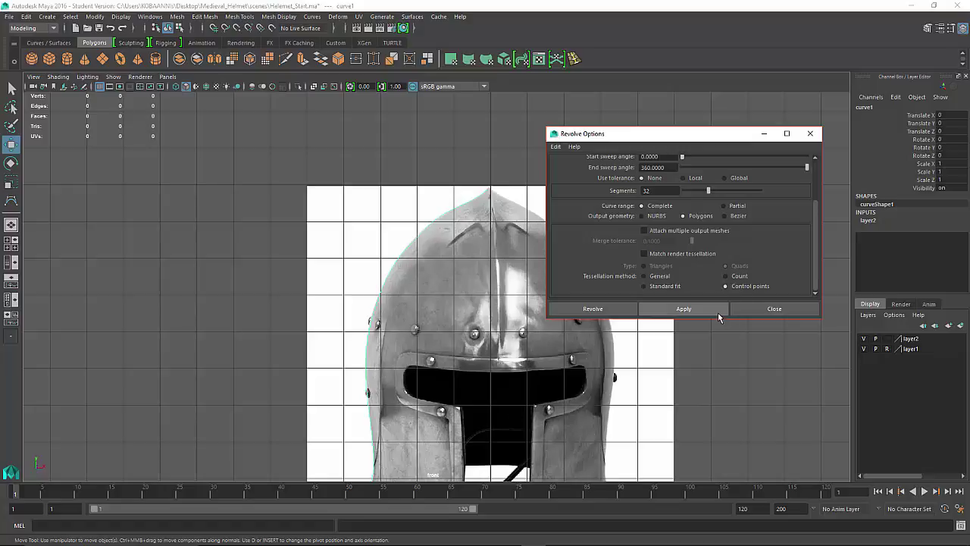
click(620, 311)
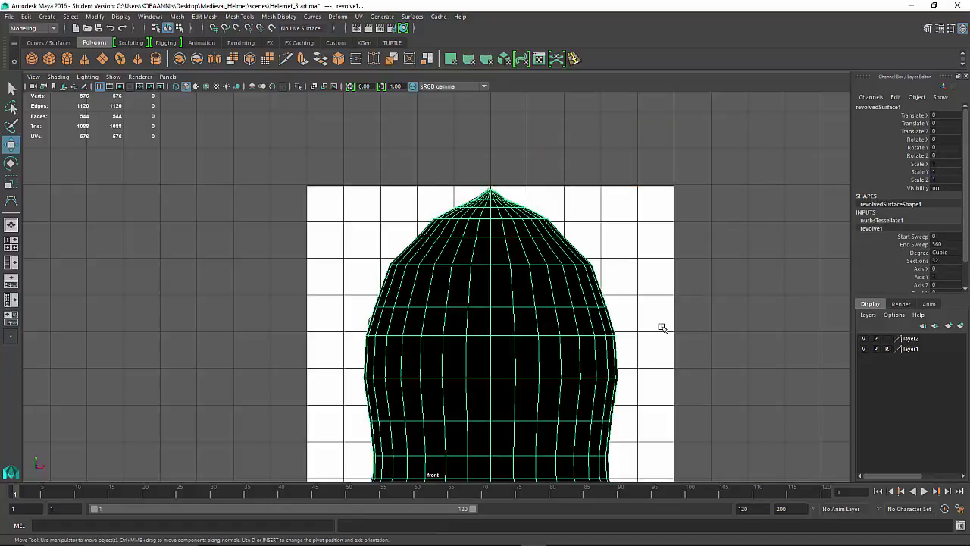
Reverse the normals of the revolved helmet mesh.
click(475, 392)
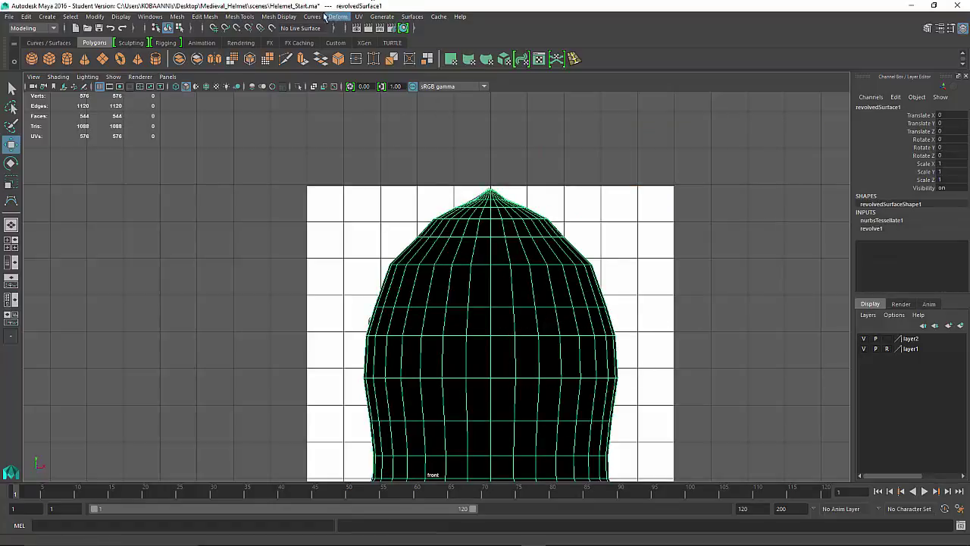
click(280, 17)
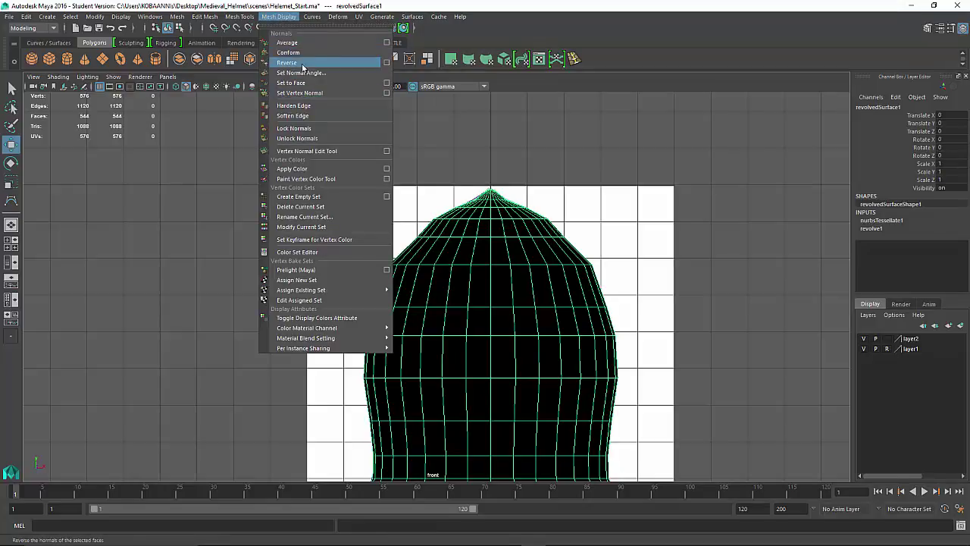
click(286, 62)
click(613, 357)
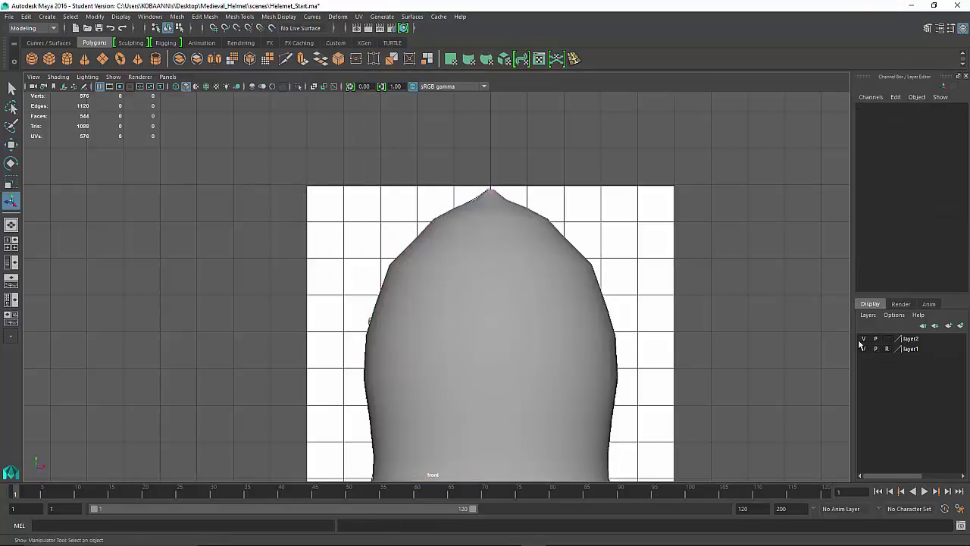
click(372, 337)
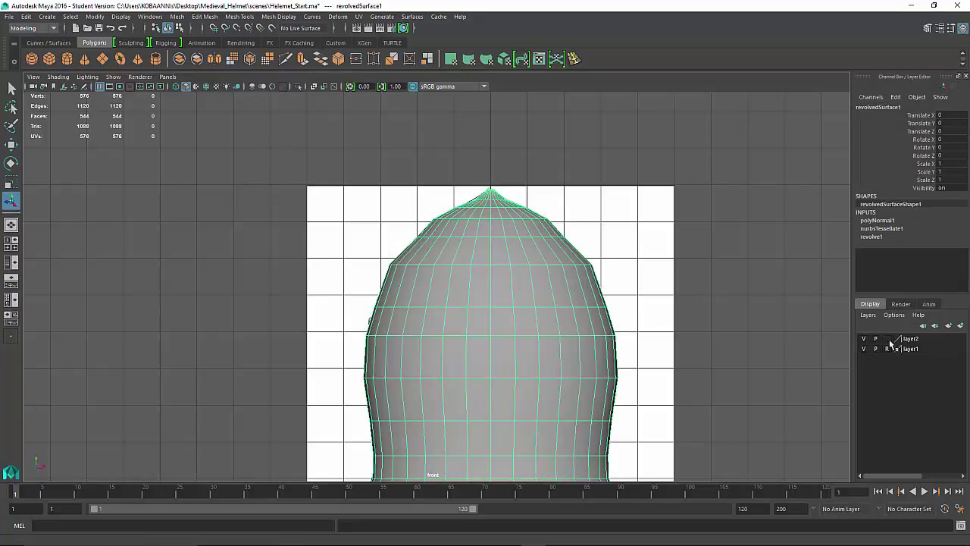
click(620, 327)
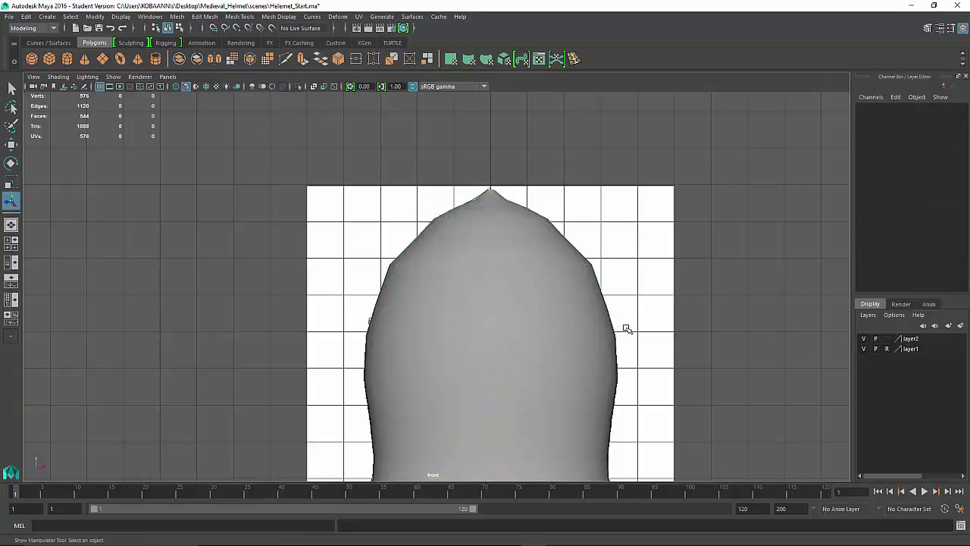
click(921, 343)
right_click(920, 343)
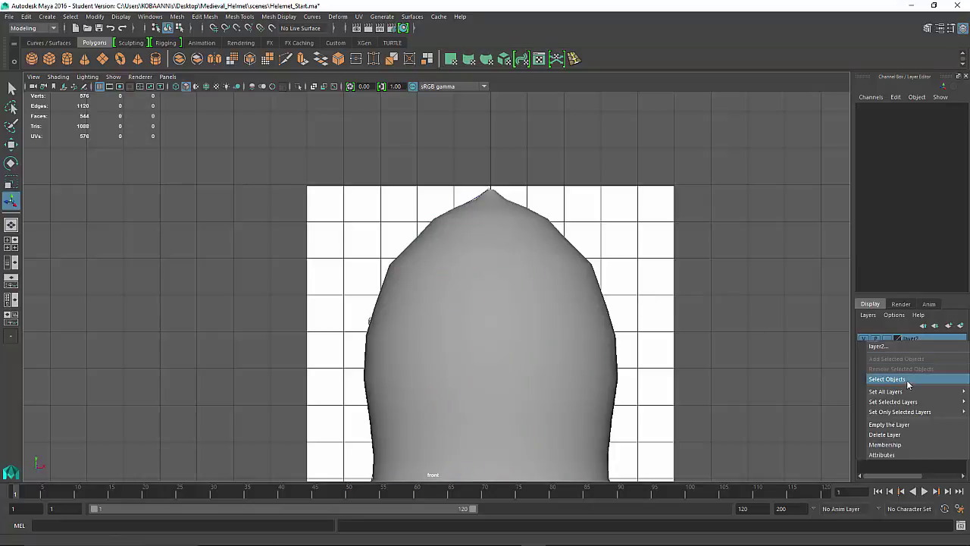
click(710, 320)
In the perspective view, select the curve through layer2, try moving it, and undo the move.
key(space)
key(space)
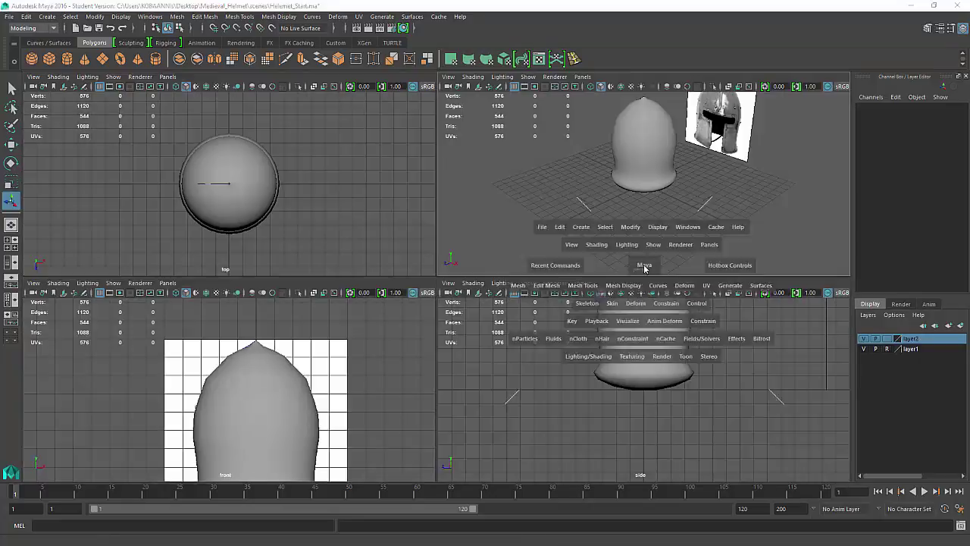
alt+drag(610, 258, 694, 289)
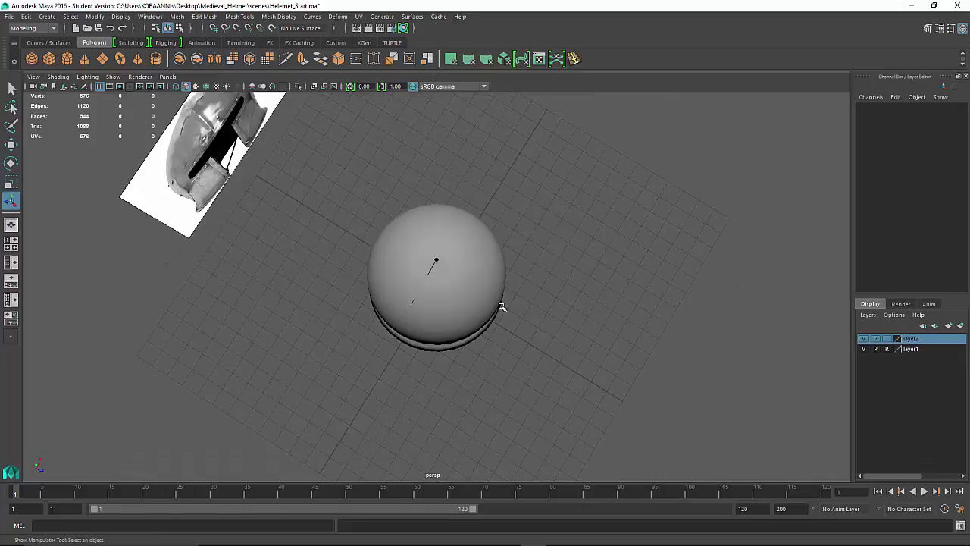
right_click(914, 343)
click(902, 379)
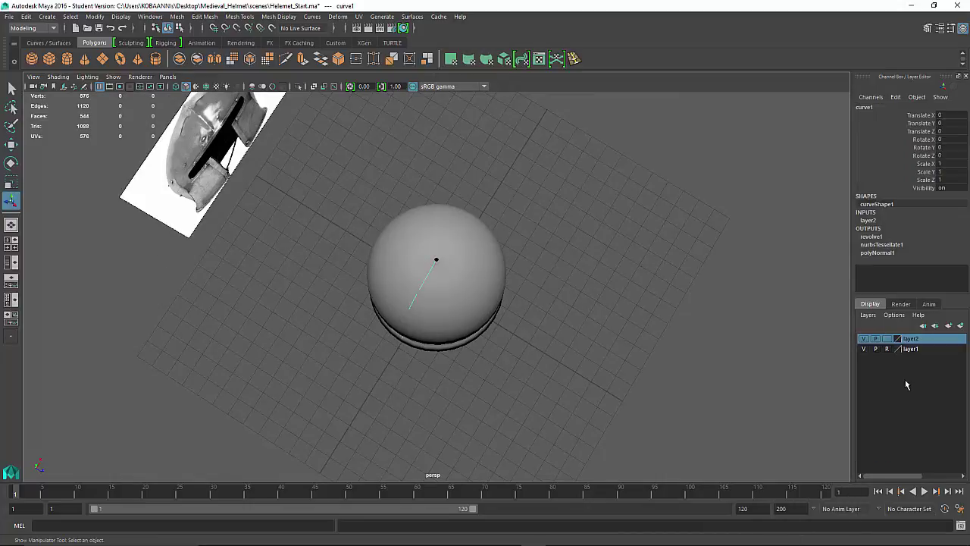
key(w)
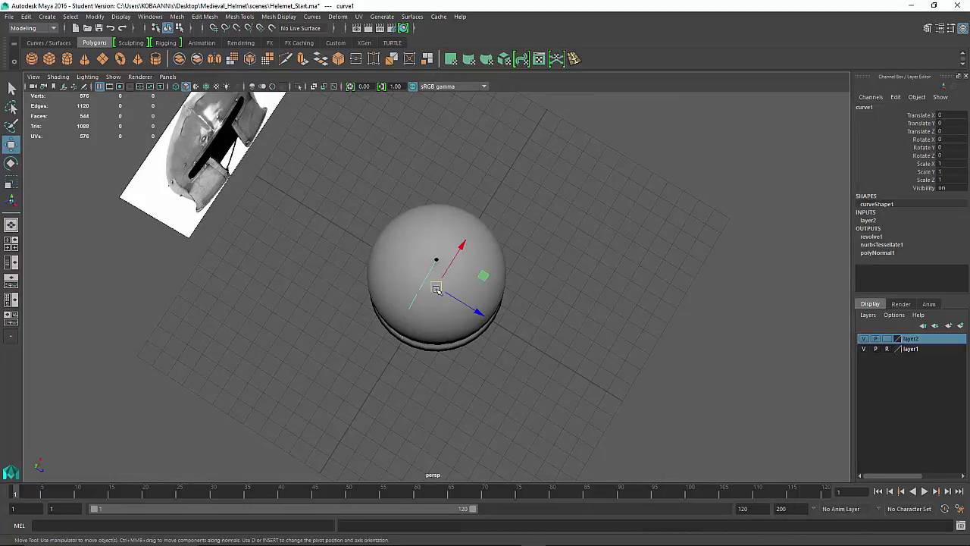
mouse_move(437, 292)
mouse_down()
mouse_move(421, 330)
mouse_move(447, 265)
mouse_move(402, 367)
mouse_move(435, 351)
mouse_move(433, 281)
mouse_up()
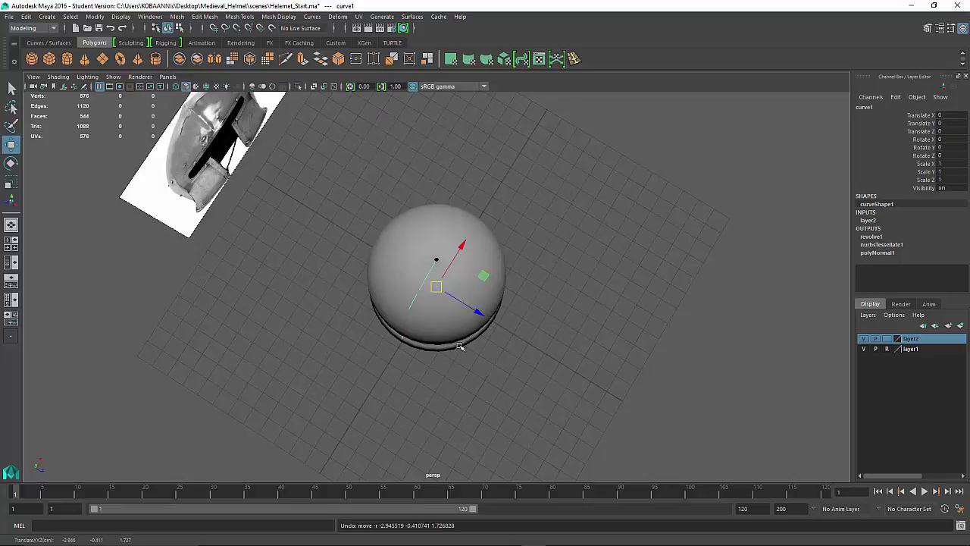
click(531, 314)
alt+drag(531, 314, 513, 258)
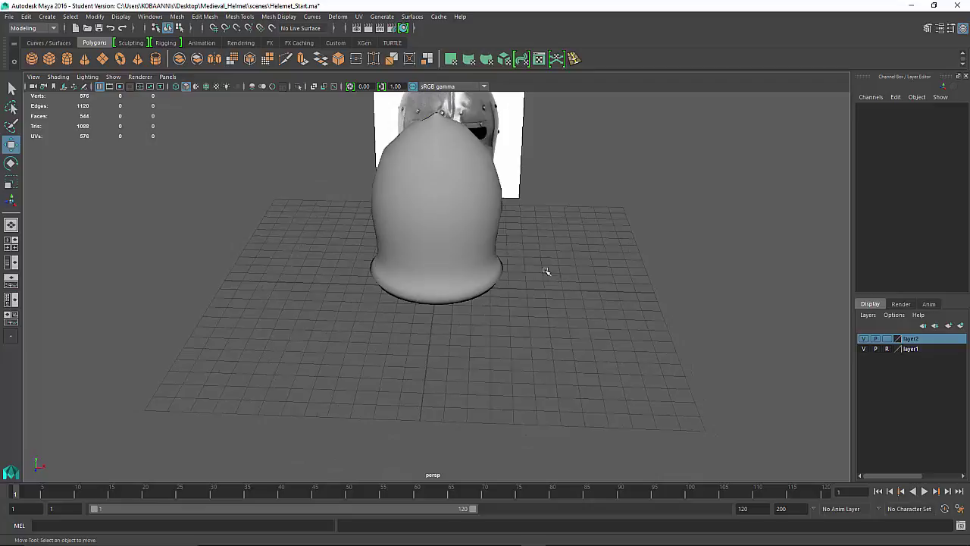
drag(531, 251, 437, 177)
key(space)
key(space)
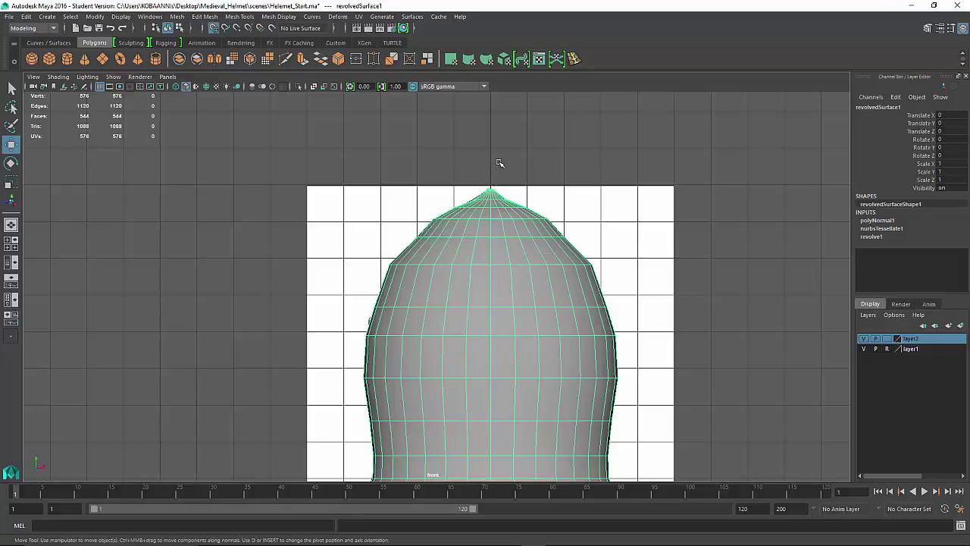
click(552, 200)
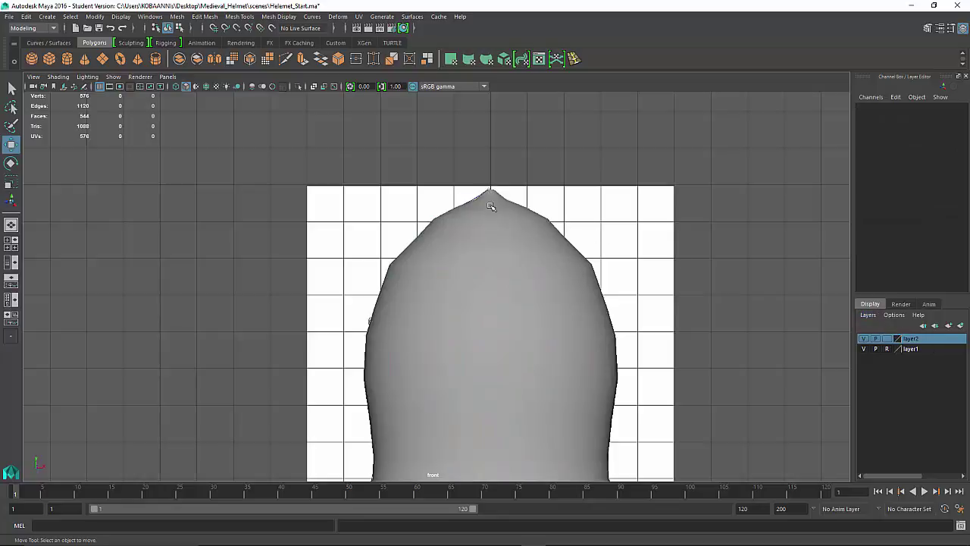
Delete the construction history of the revolved helmet mesh.
right_click(868, 342)
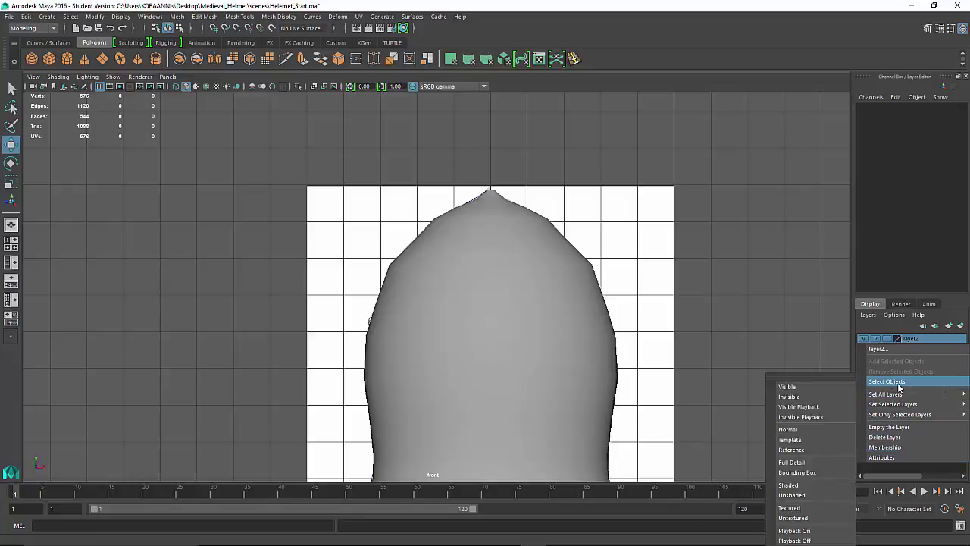
click(649, 266)
drag(640, 290, 519, 319)
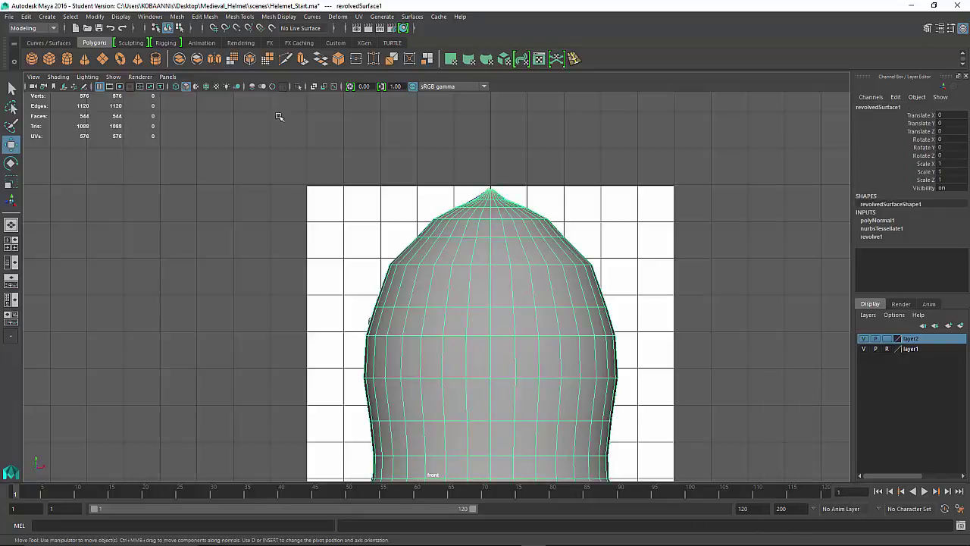
click(26, 16)
mouse_move(62, 135)
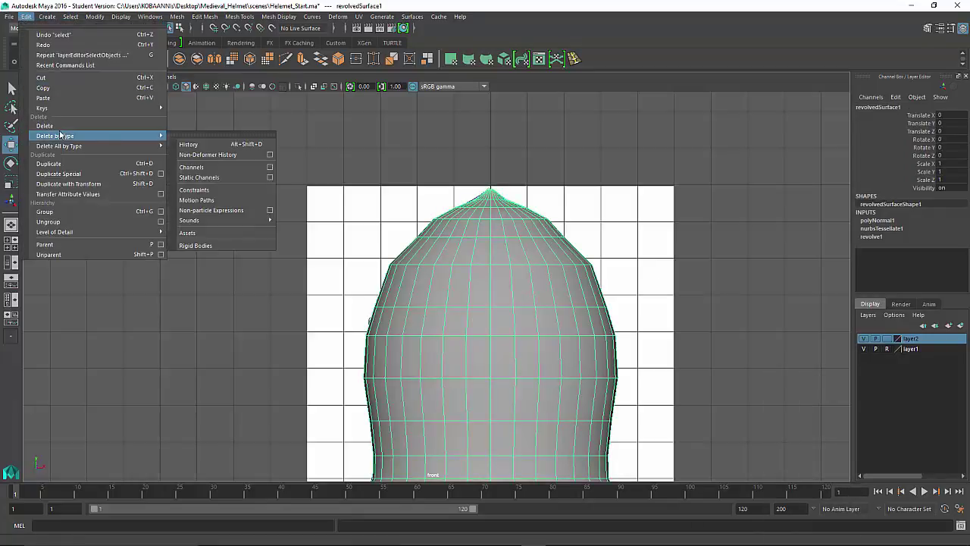
click(192, 144)
click(634, 225)
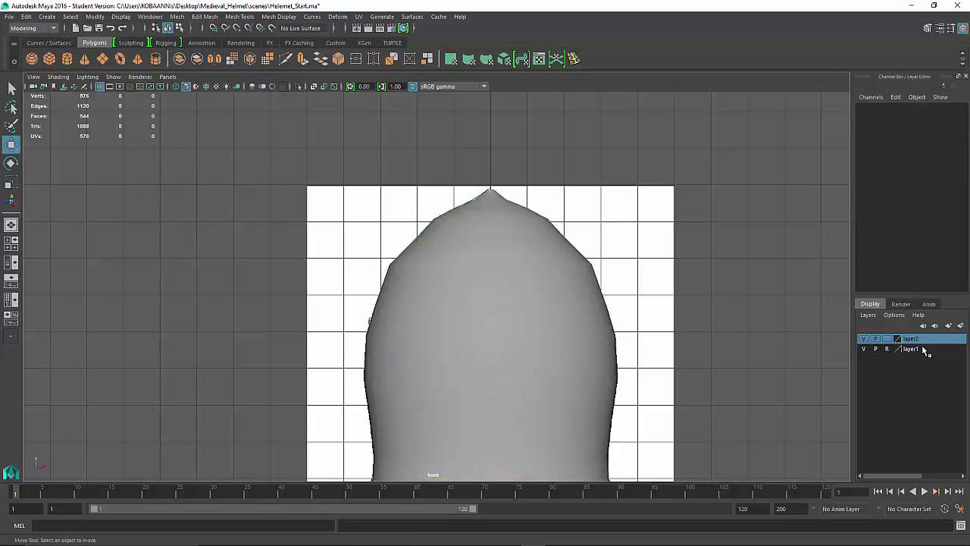
Select the curve through layer2 and move it away from the helmet mesh to about X -5, Y -0.9, Z 0.8.
right_click(930, 344)
click(902, 353)
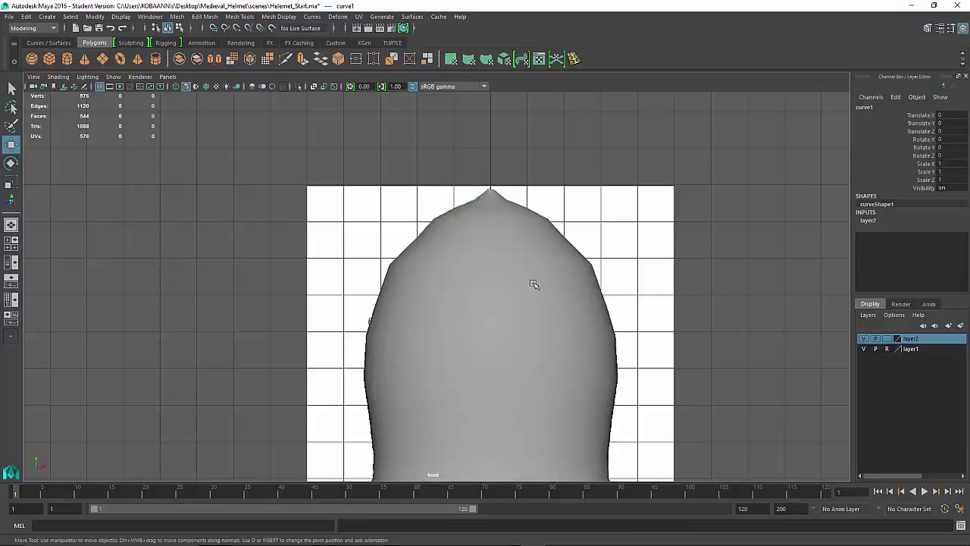
key(space)
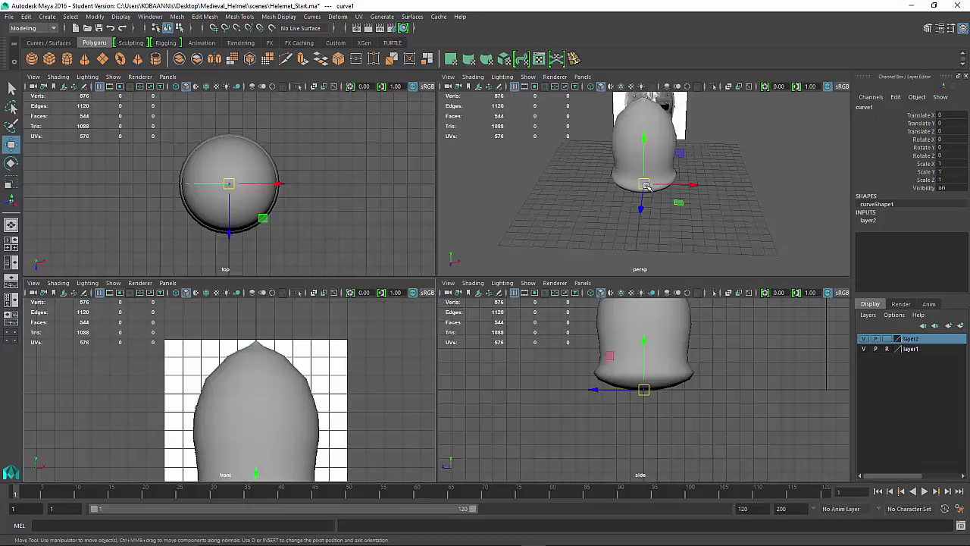
drag(642, 185, 598, 196)
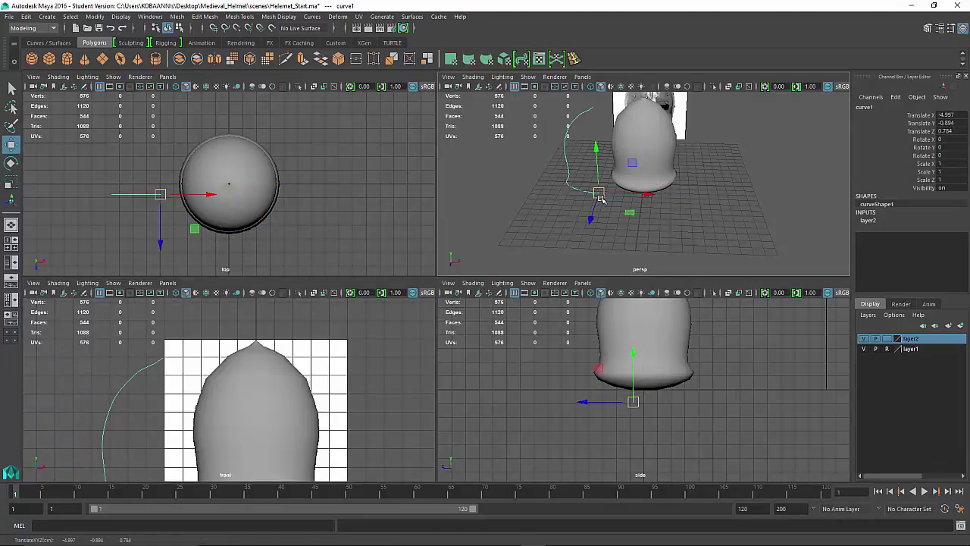
In the perspective view, switch the helmet mesh to vertex mode and select the stacked vertices at its top pole.
click(601, 199)
key(space)
alt+drag(527, 191, 546, 220)
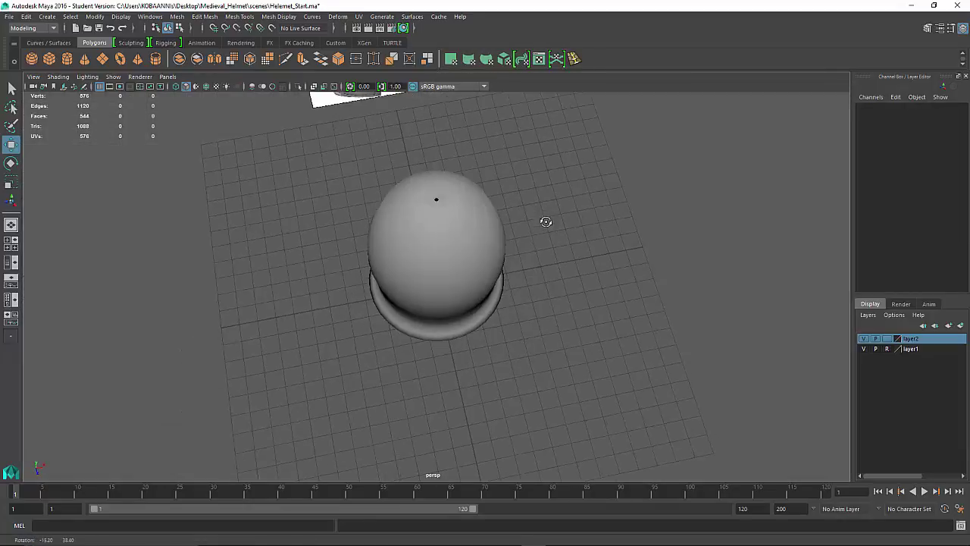
scroll(444, 232, down, 3)
scroll(446, 236, up, 4)
scroll(446, 237, up, 3)
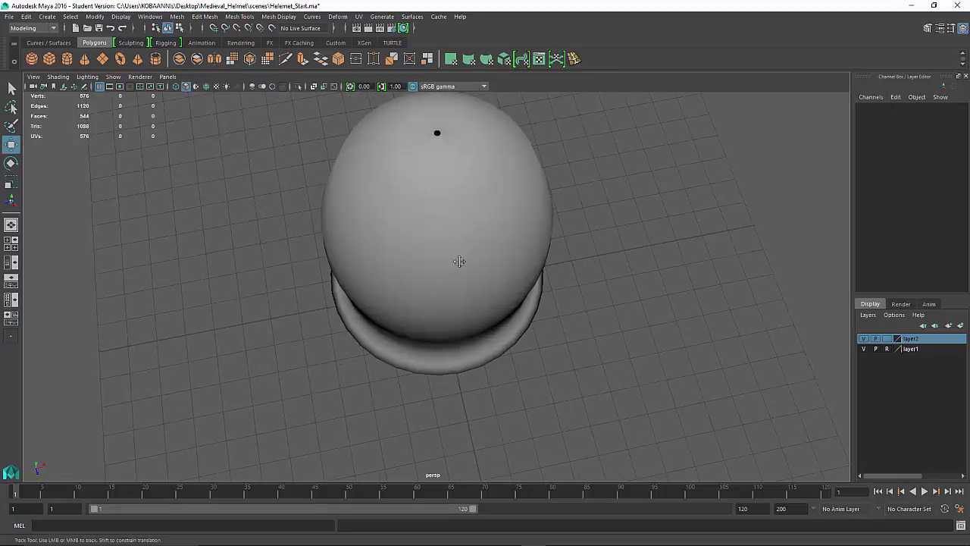
alt+drag(455, 262, 459, 134)
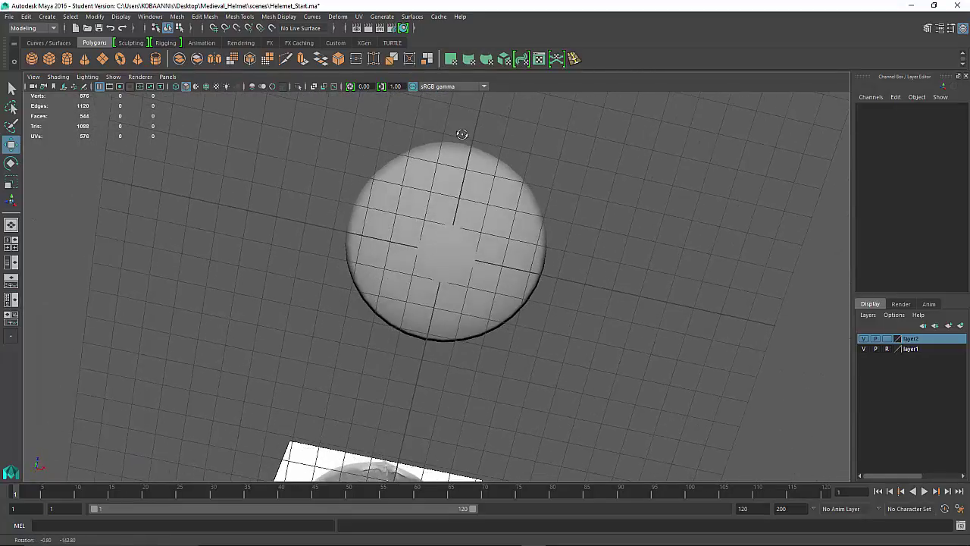
alt+drag(462, 227, 466, 334)
right_drag(468, 254, 422, 256)
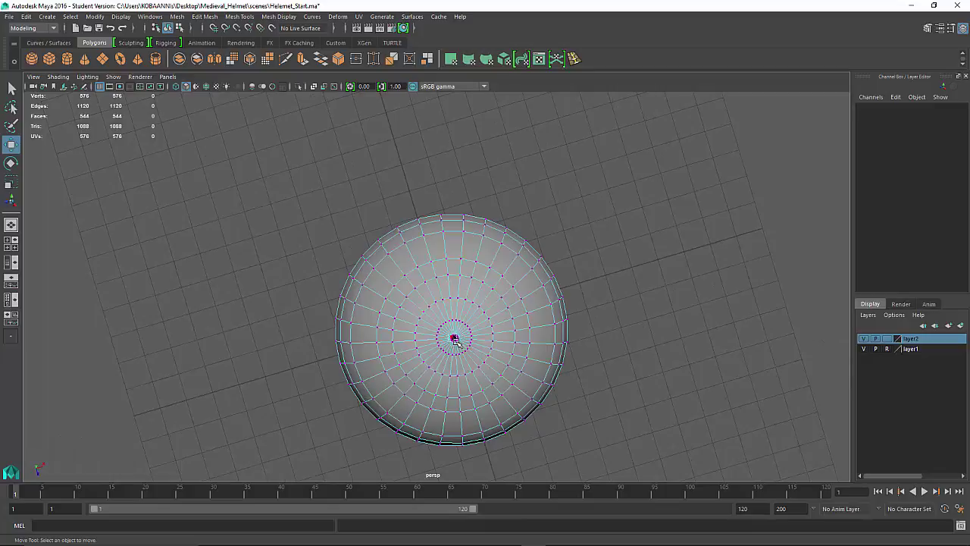
click(456, 338)
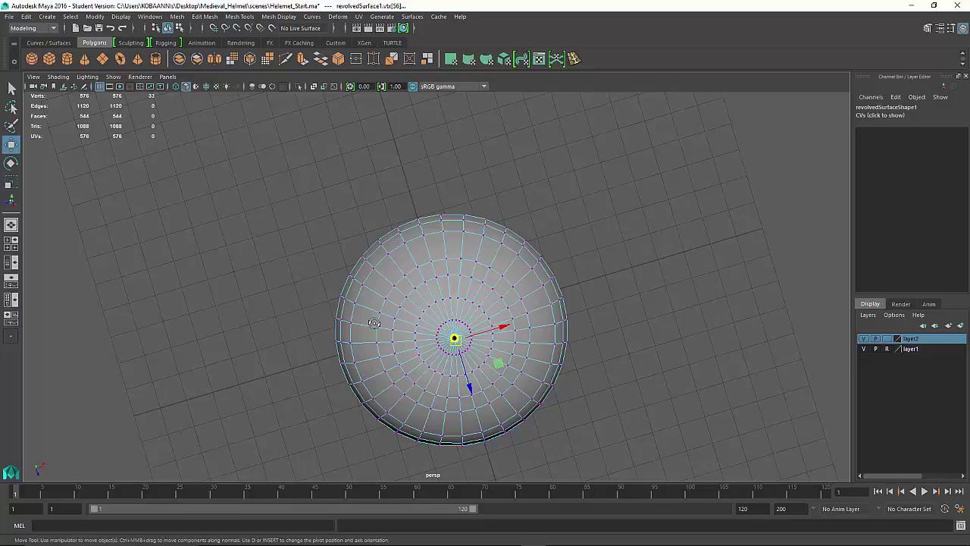
Show the mesh in wireframe and merge the selected top-pole vertices to center.
alt+drag(374, 324, 422, 291)
key(4)
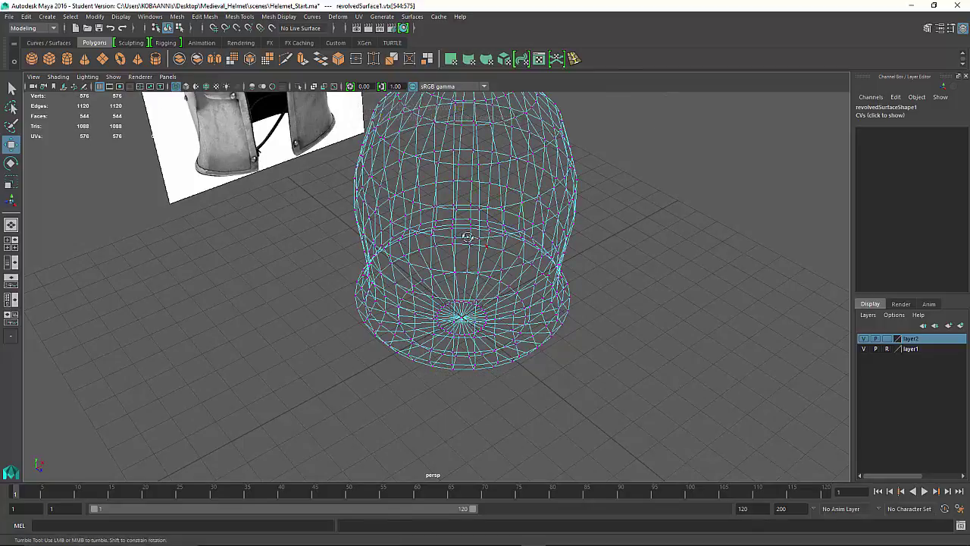
alt+drag(478, 201, 476, 279)
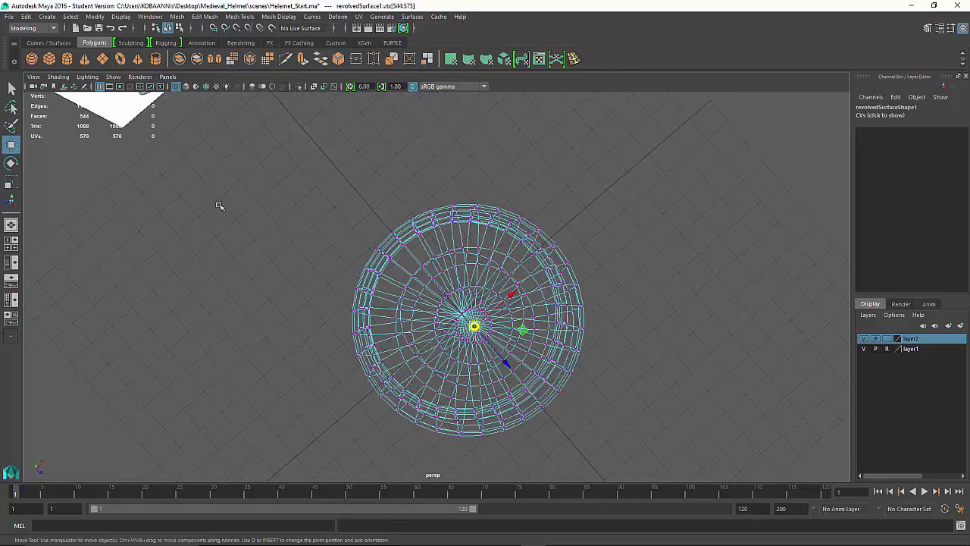
alt+drag(268, 238, 249, 205)
key(q)
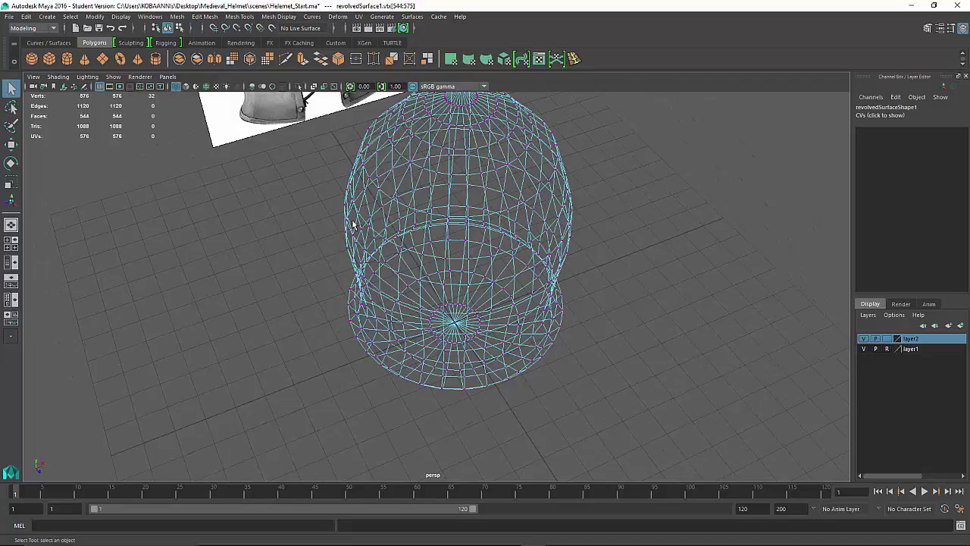
alt+drag(465, 244, 461, 256)
shift+right_click(462, 225)
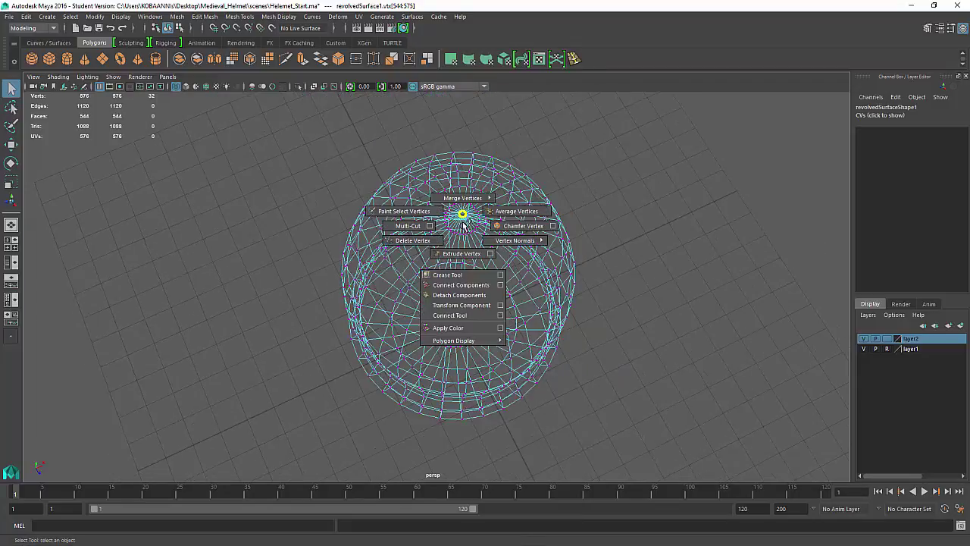
mouse_move(464, 192)
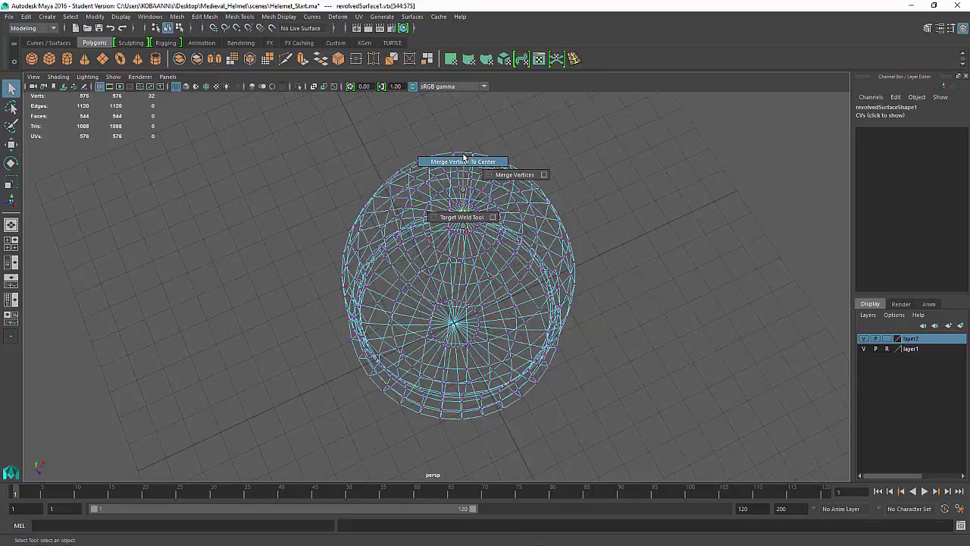
click(464, 159)
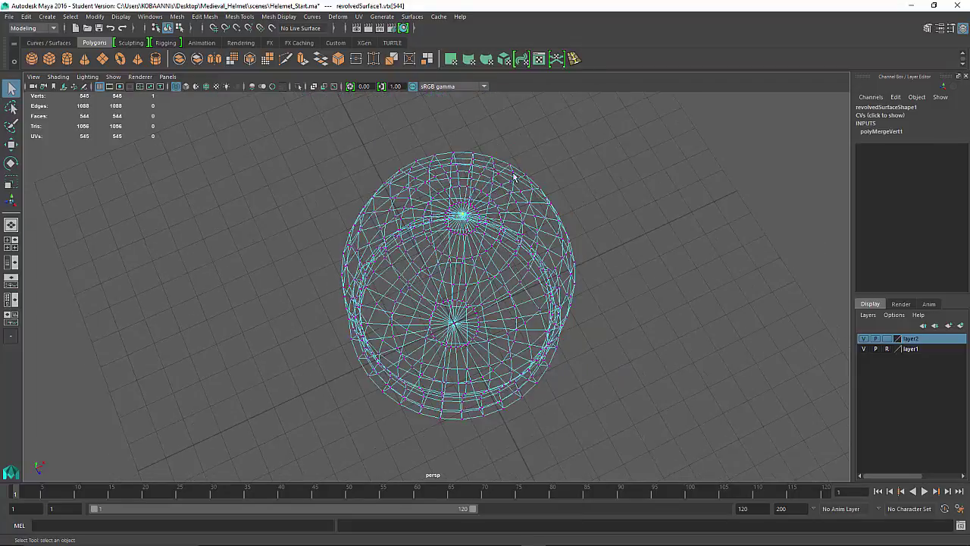
Check the merged top vertex against the polygon count display and look up the Poly Count option among the heads-up displays.
click(461, 218)
click(582, 202)
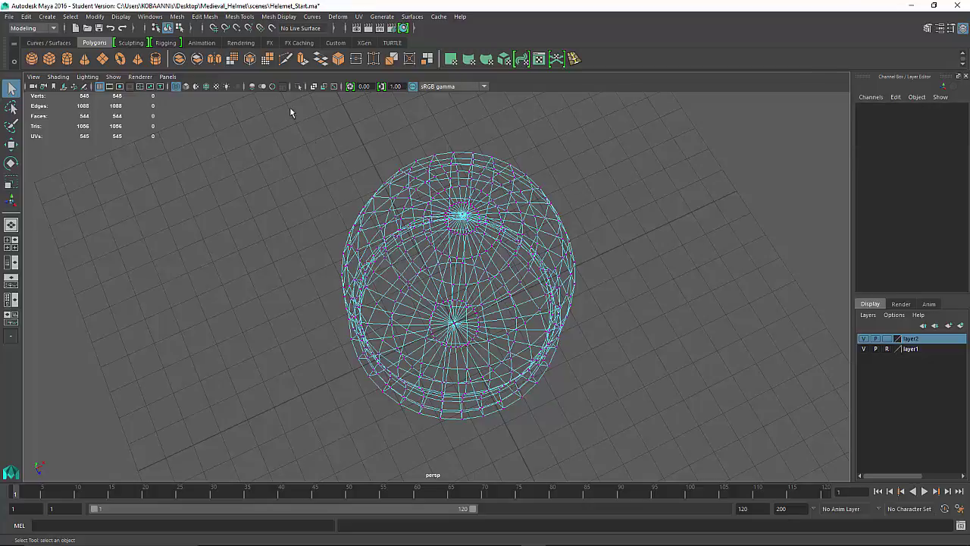
drag(161, 183, 42, 136)
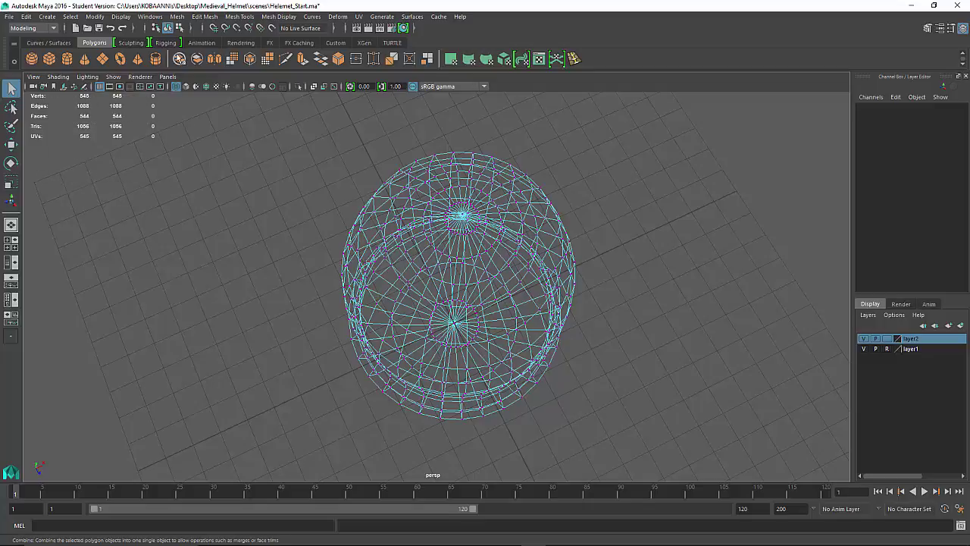
click(120, 16)
mouse_move(156, 52)
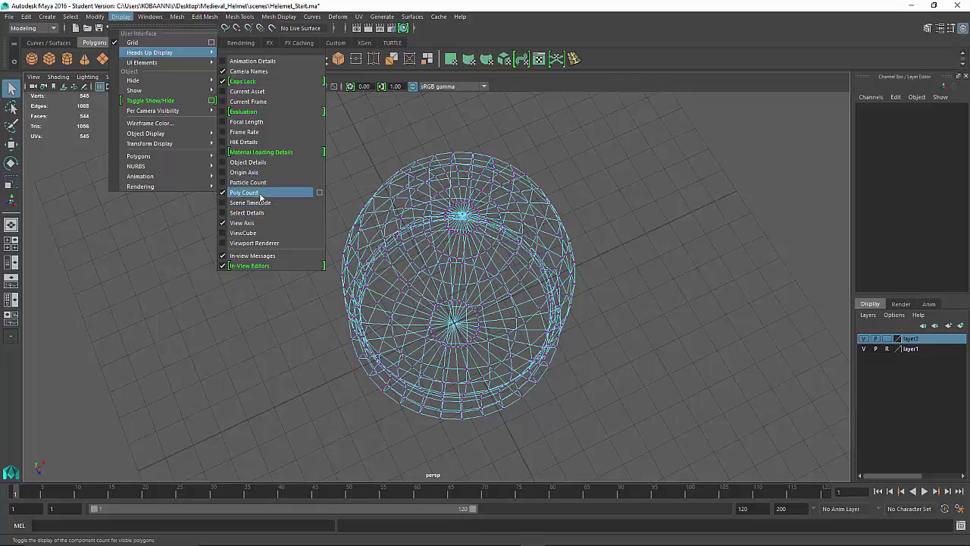
click(147, 286)
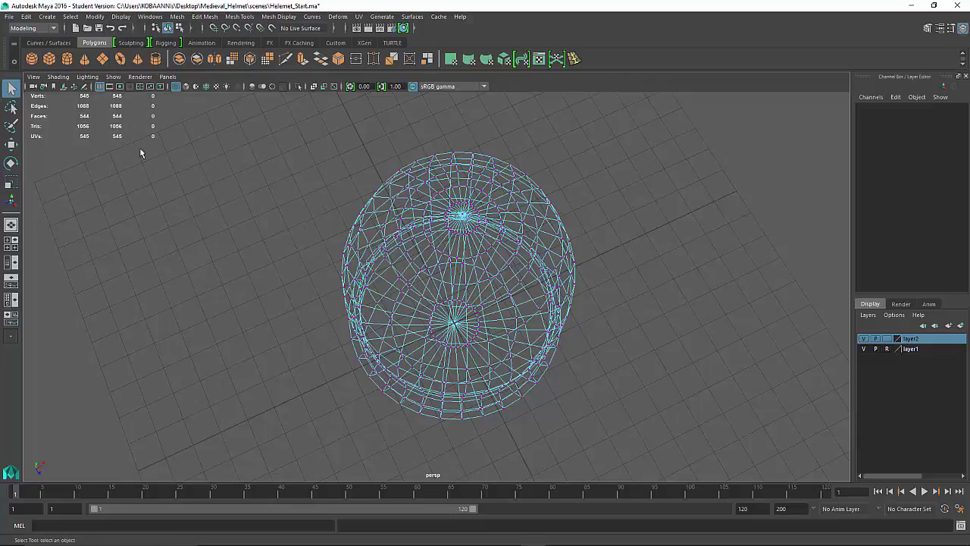
In shaded display, select the stacked vertices at the helmet's bottom pole and merge them to center.
mouse_move(231, 309)
alt+mouse_down()
mouse_move(250, 182)
mouse_move(270, 223)
mouse_move(447, 305)
mouse_move(600, 331)
mouse_move(554, 342)
mouse_move(510, 334)
mouse_move(489, 314)
mouse_move(458, 319)
mouse_move(470, 321)
mouse_move(396, 281)
alt+mouse_up()
scroll(456, 318, up, 5)
key(5)
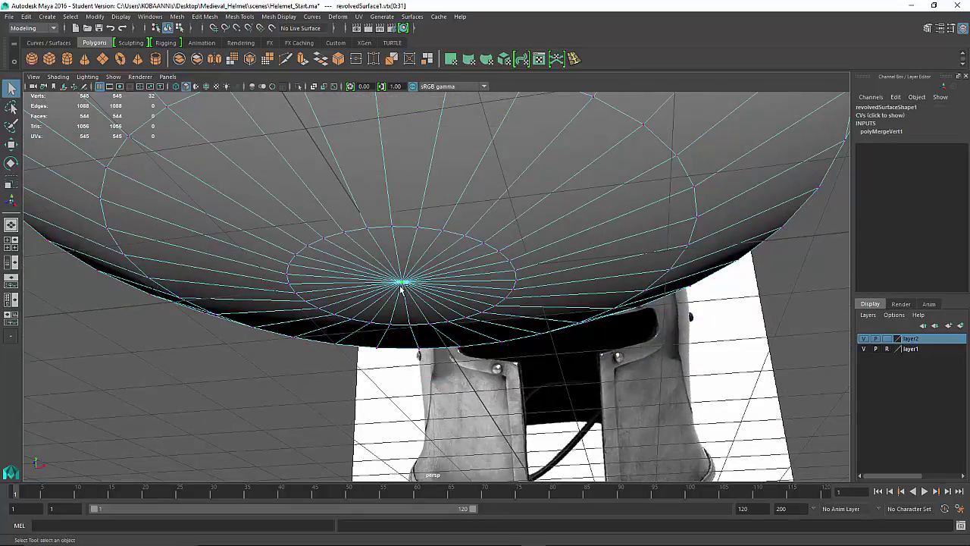
shift+right_drag(402, 288, 415, 264)
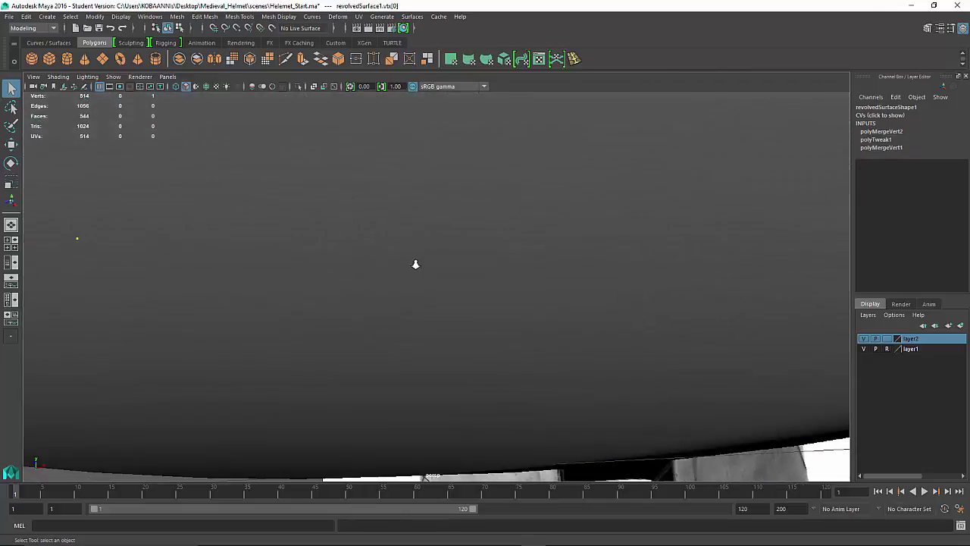
scroll(415, 263, down, 12)
click(345, 326)
Select the whole helmet mesh and turn on X-Ray shading in the maximized front view to see the reference through it.
alt+drag(339, 238, 400, 238)
click(399, 237)
key(space)
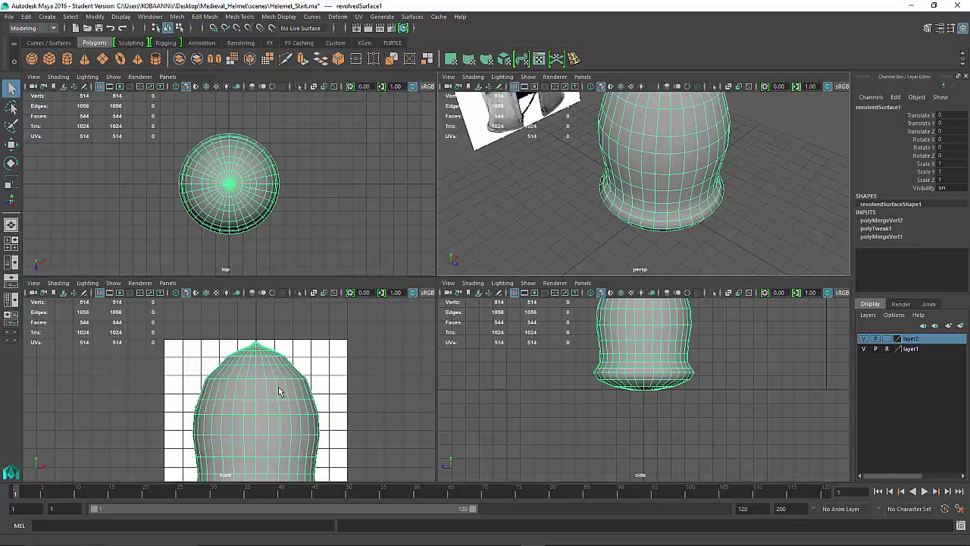
key(space)
scroll(369, 364, up, 2)
scroll(364, 364, down, 4)
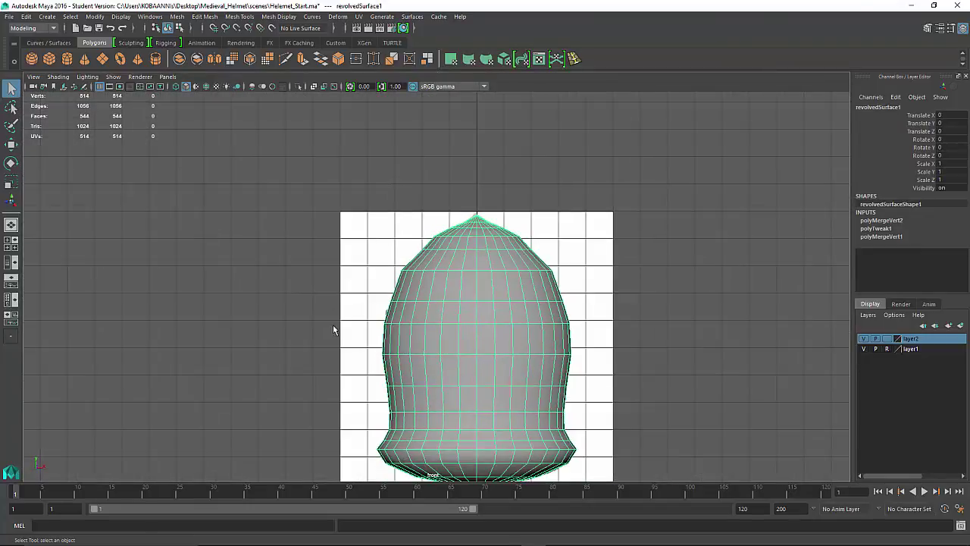
click(57, 77)
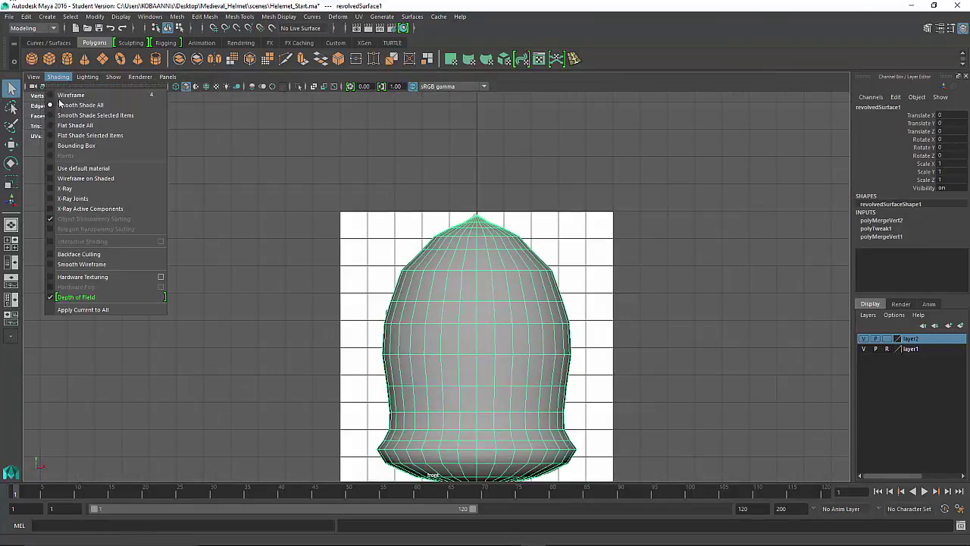
click(65, 188)
alt+middle_drag(336, 275, 286, 228)
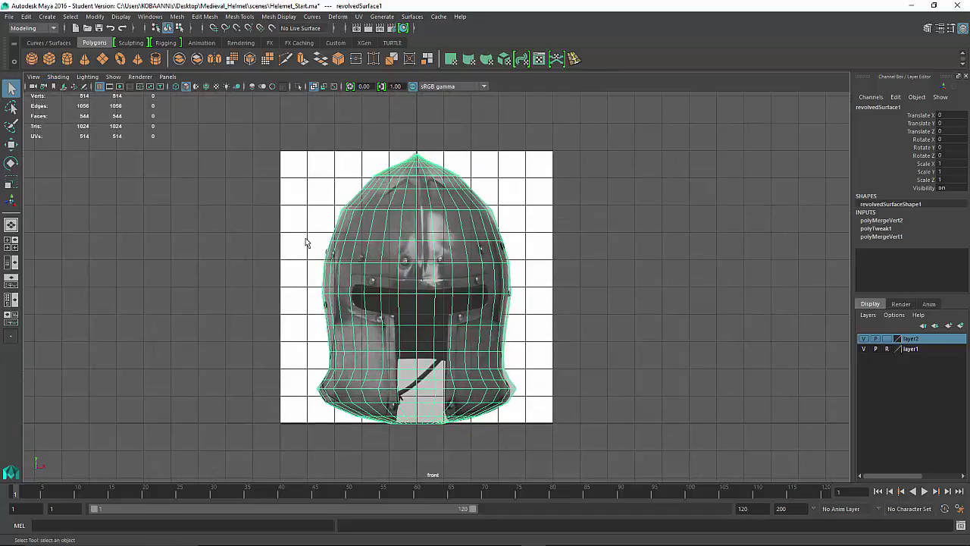
Delete the faces of the helmet half right of the centerline and the curved bottom faces below the flared rim.
right_drag(376, 237, 368, 256)
drag(620, 458, 419, 50)
key(Delete)
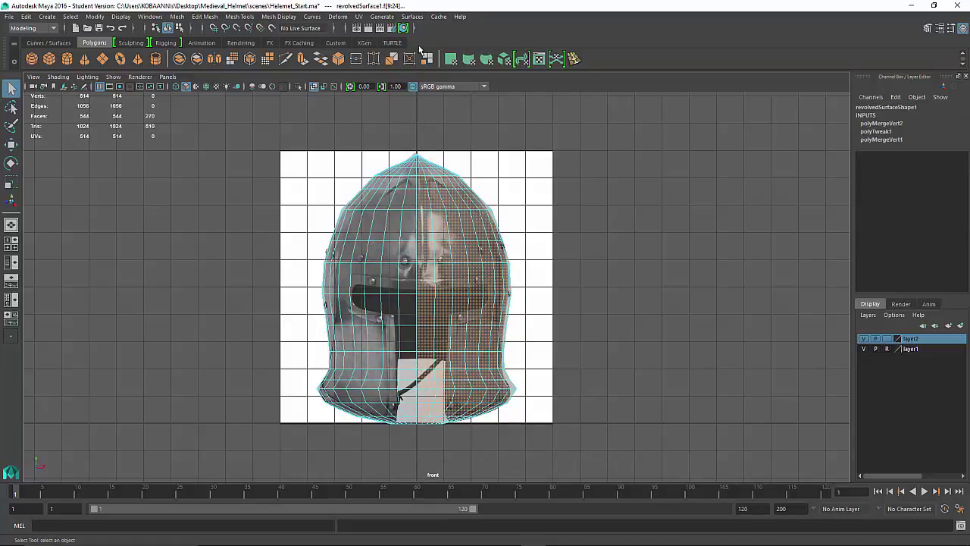
click(452, 157)
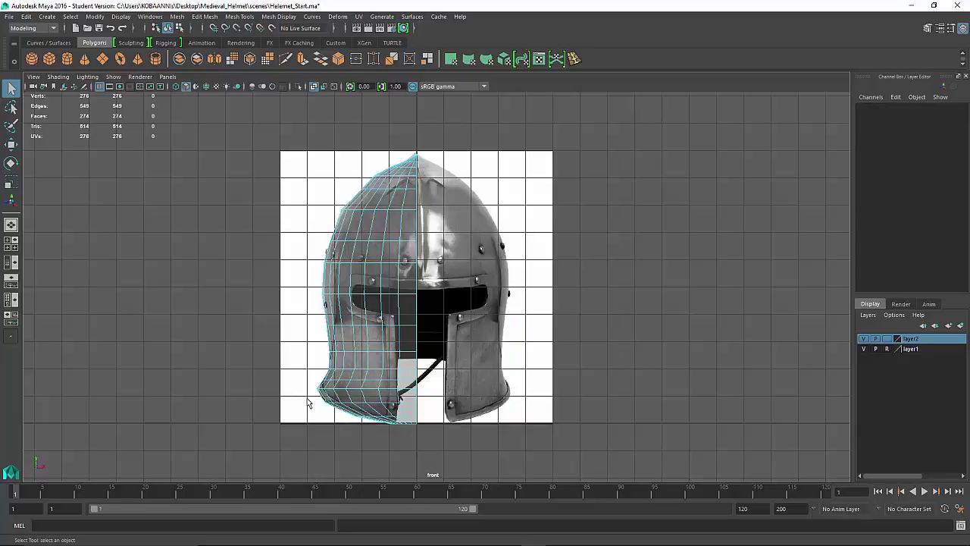
drag(471, 460, 295, 395)
key(Delete)
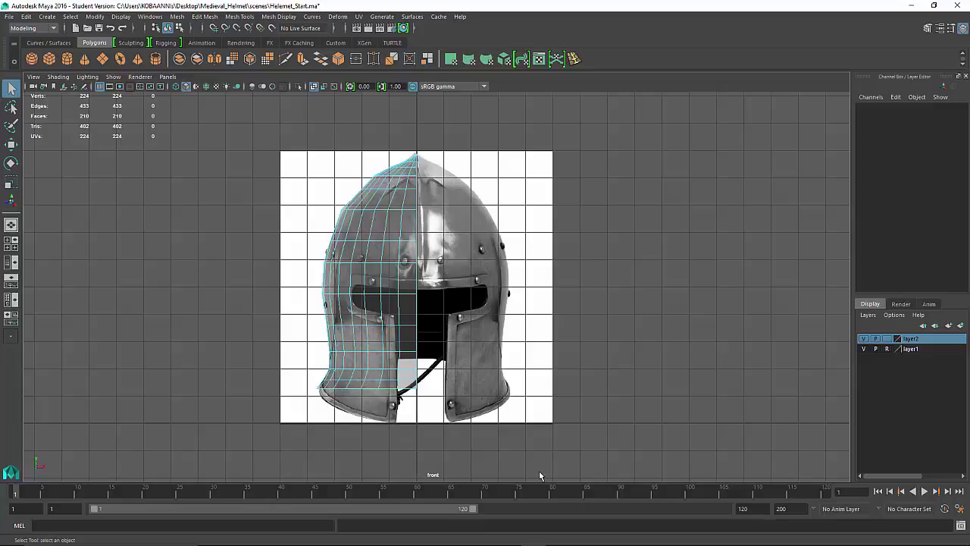
Extrude only the open bottom border edges of the half helmet and move them straight down to the reference's lower edge.
right_drag(398, 254, 399, 225)
double_click(400, 392)
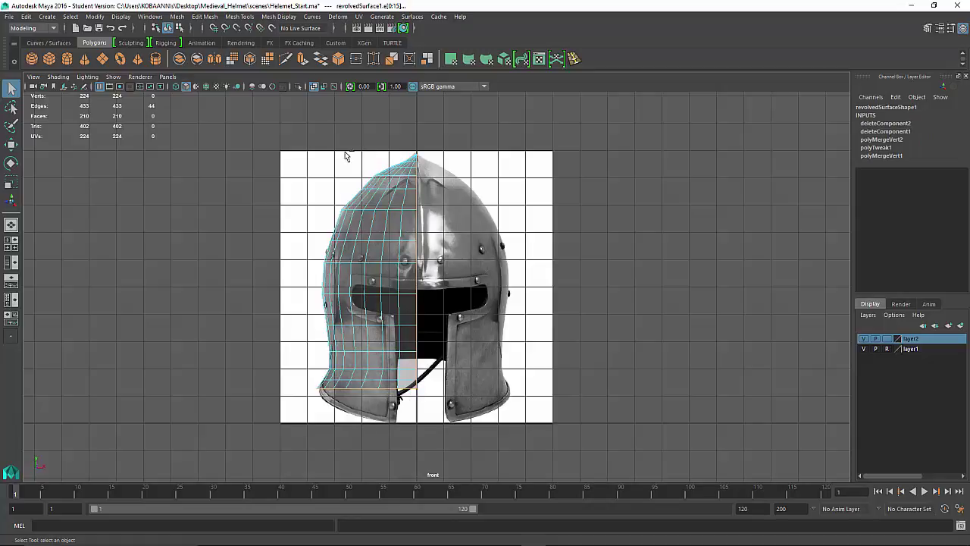
drag(335, 151, 576, 385)
key(ctrl+e)
key(w)
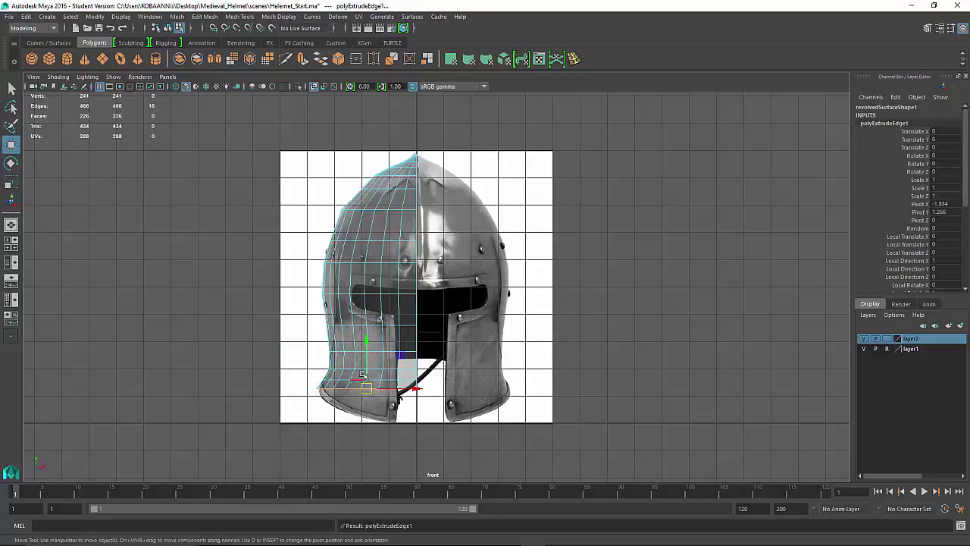
drag(366, 348, 366, 371)
click(455, 389)
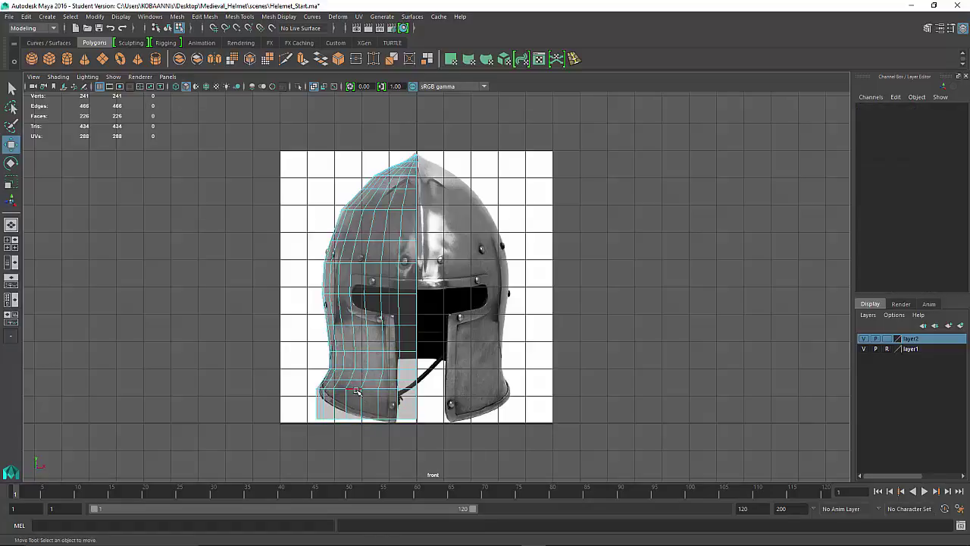
Scale the edge loop above the extruded strip slightly narrower along X and shift it outward to about X -2.
double_click(357, 391)
key(r)
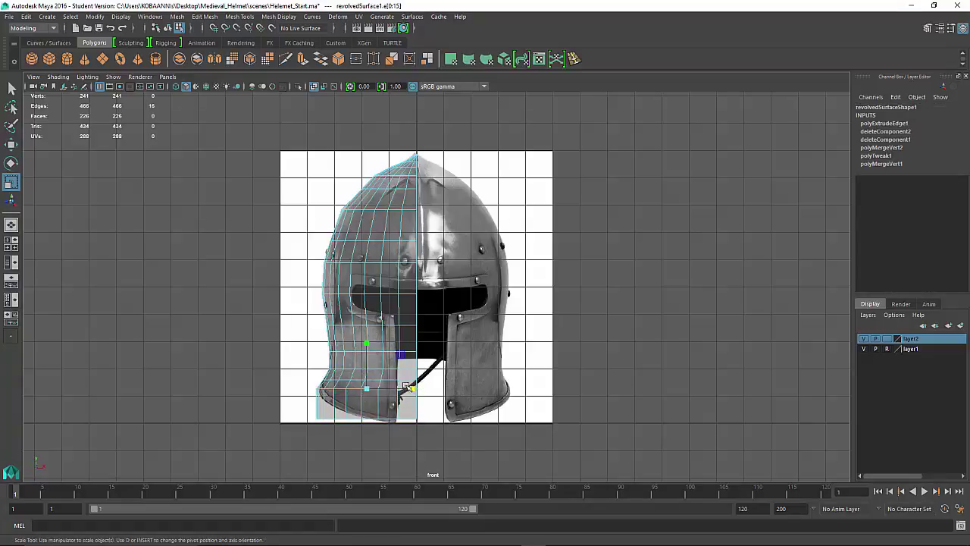
drag(412, 389, 402, 392)
key(w)
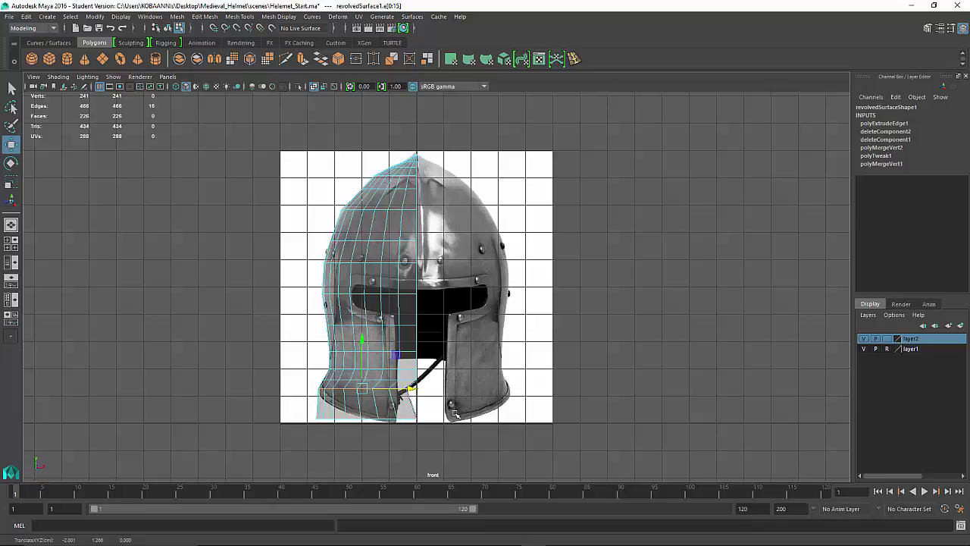
click(445, 414)
In vertex mode, select the two inner end vertices of that edge loop and snap them onto the centerline at X 0.
right_drag(438, 406, 404, 255)
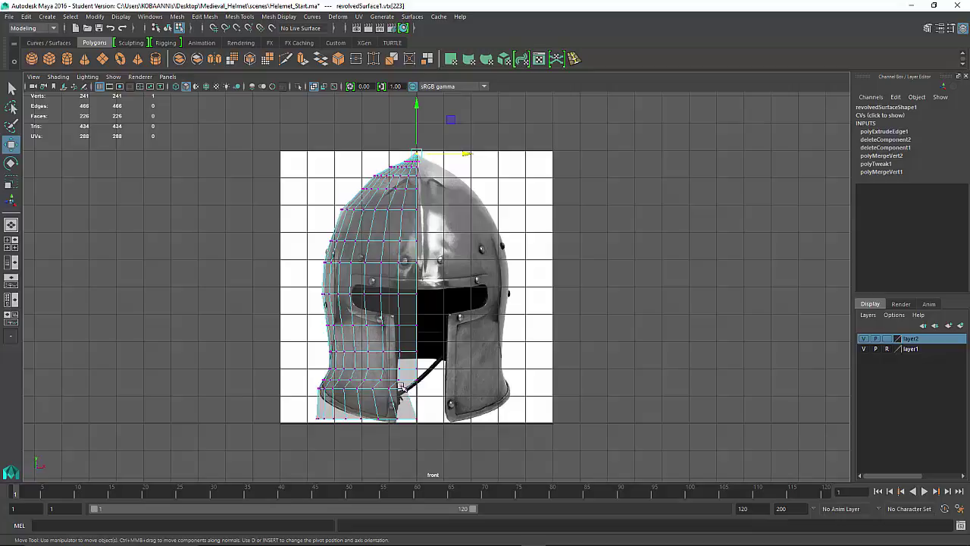
drag(401, 387, 451, 399)
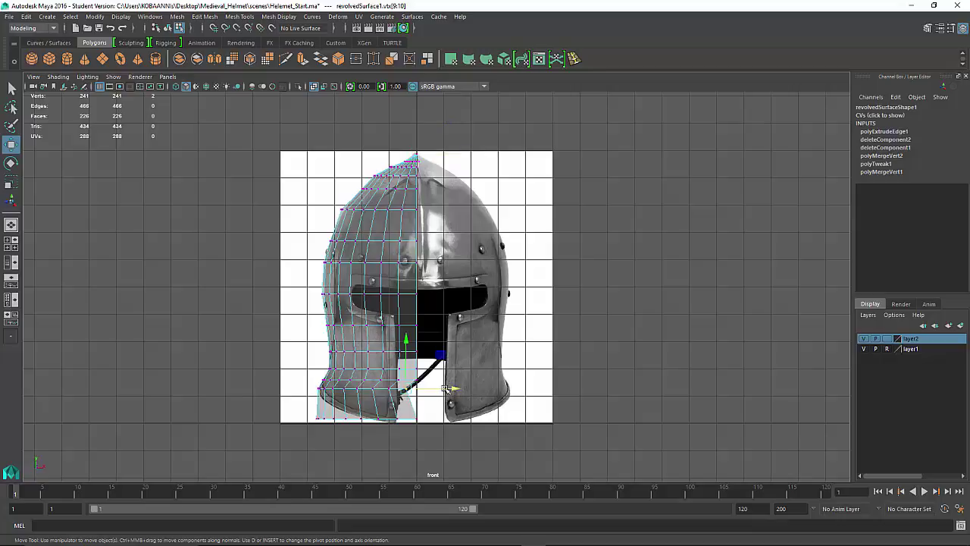
click(447, 388)
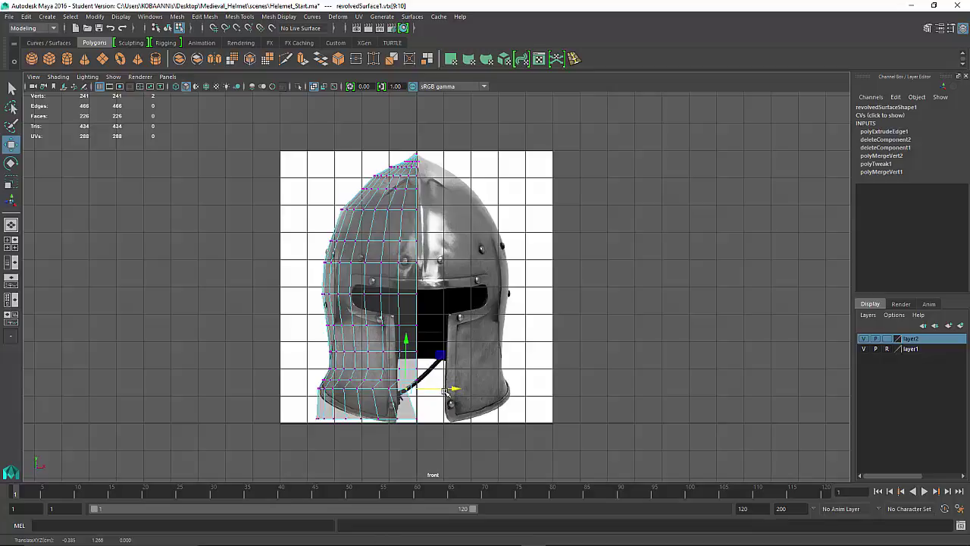
click(445, 391)
key(v)
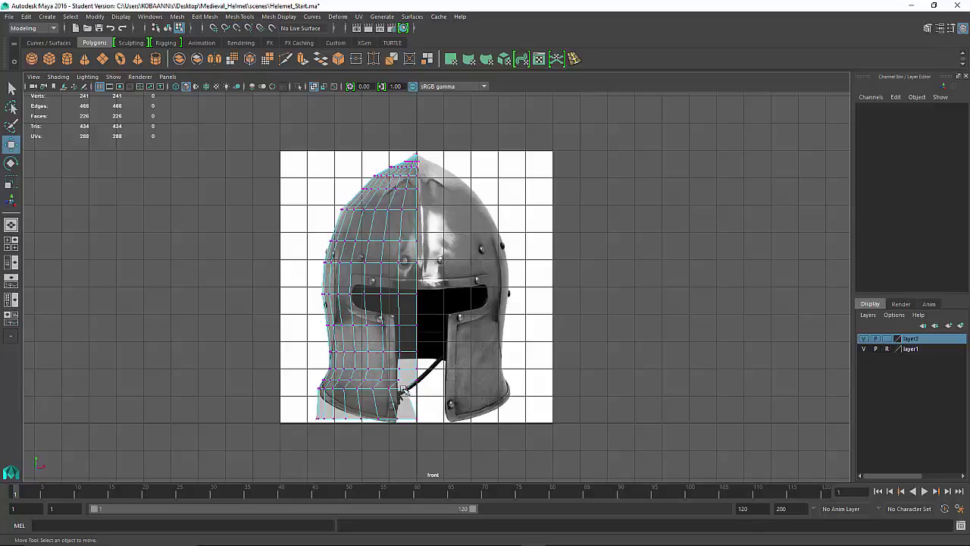
drag(401, 388, 417, 351)
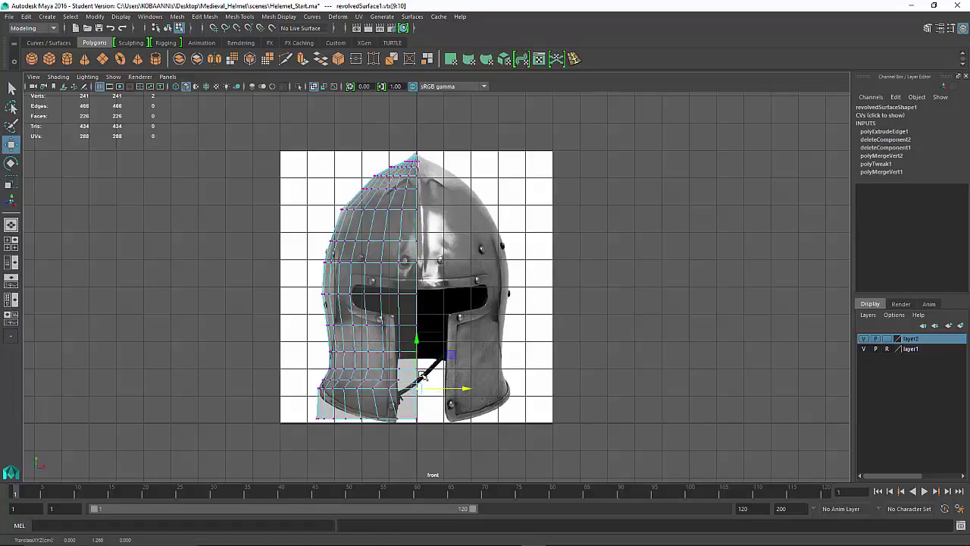
click(467, 435)
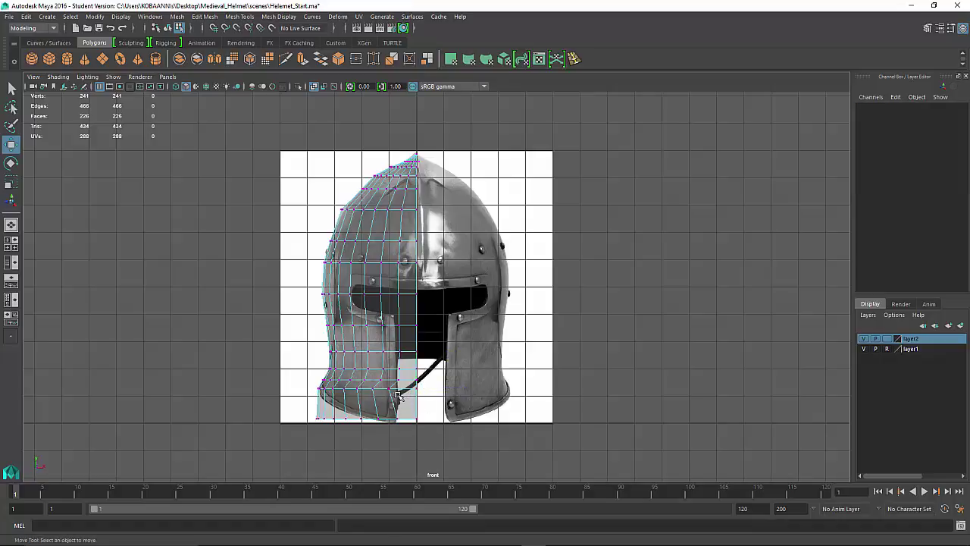
Examine the half helmet's open side and extruded bottom strip in perspective against the front reference.
drag(393, 392, 329, 390)
drag(404, 389, 410, 391)
click(426, 432)
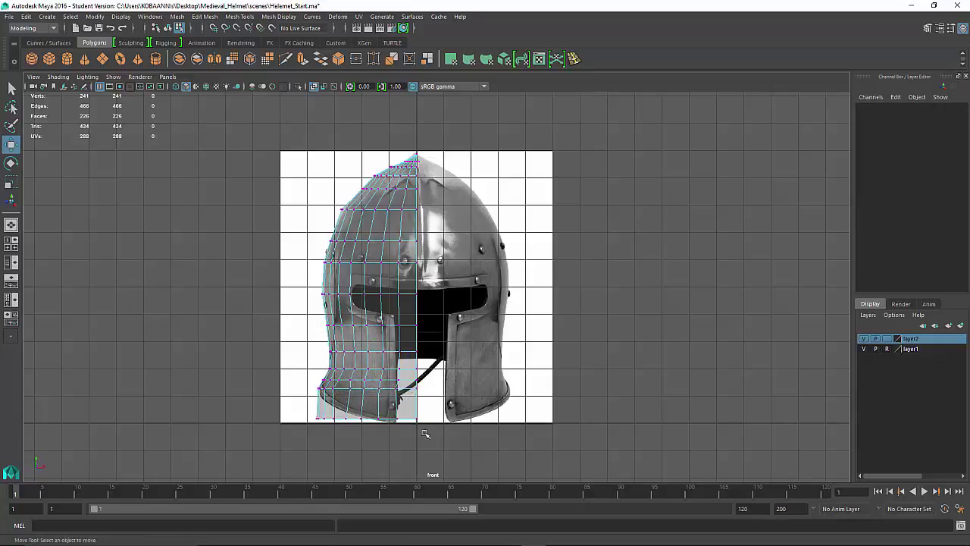
key(space)
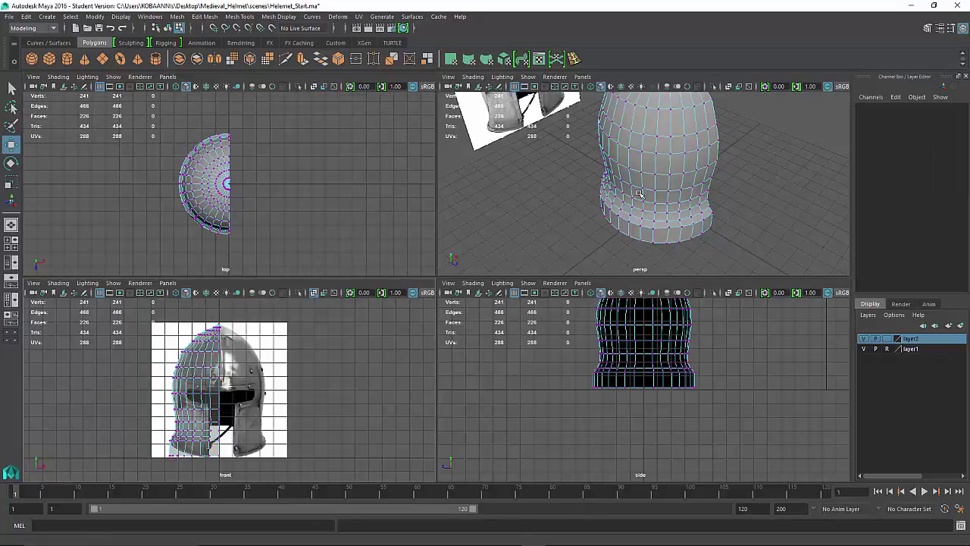
key(space)
alt+drag(546, 301, 578, 287)
key(space)
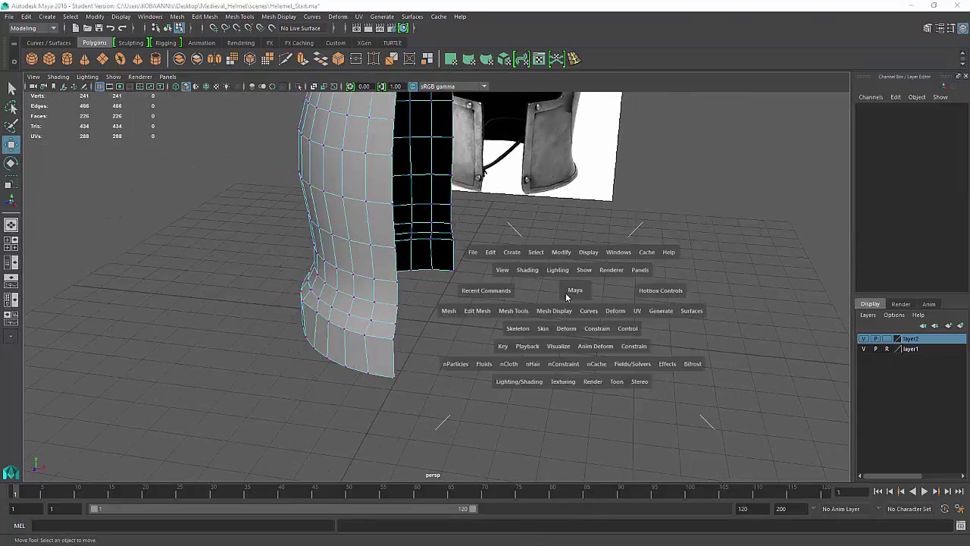
key(space)
In edge mode, select only the half helmet's bottom border edges and rotate them about X so the front dips and the back rises.
scroll(374, 374, up, 4)
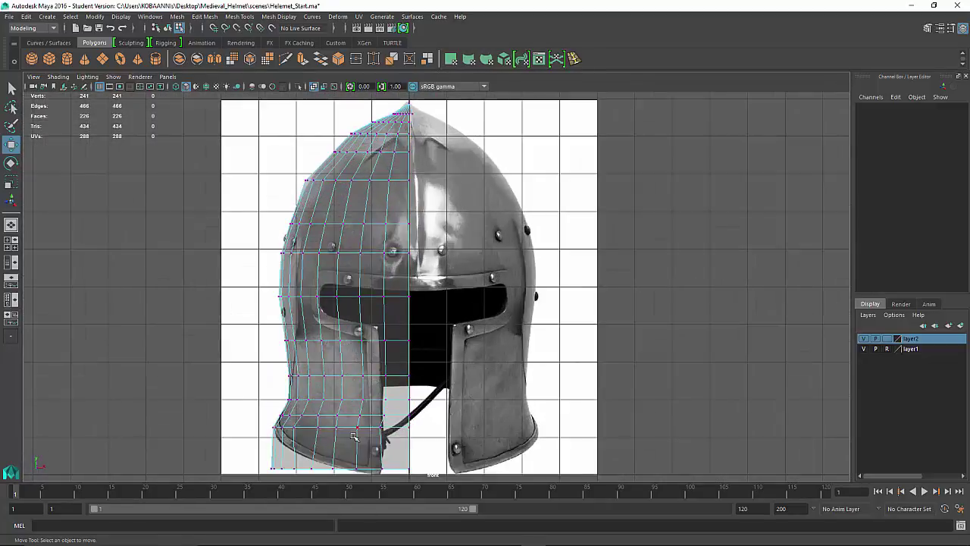
alt+middle_drag(354, 437, 356, 396)
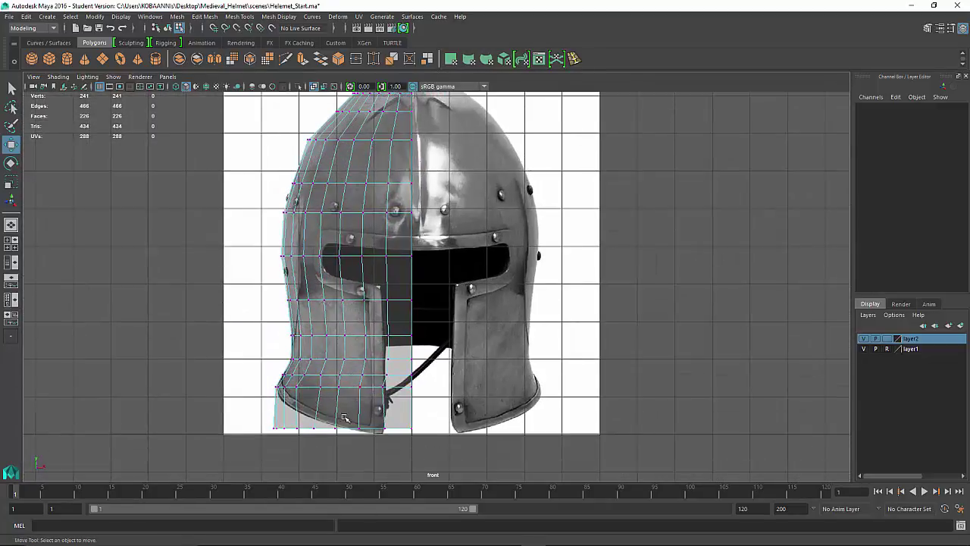
right_drag(353, 410, 353, 220)
double_click(402, 431)
scroll(488, 364, down, 4)
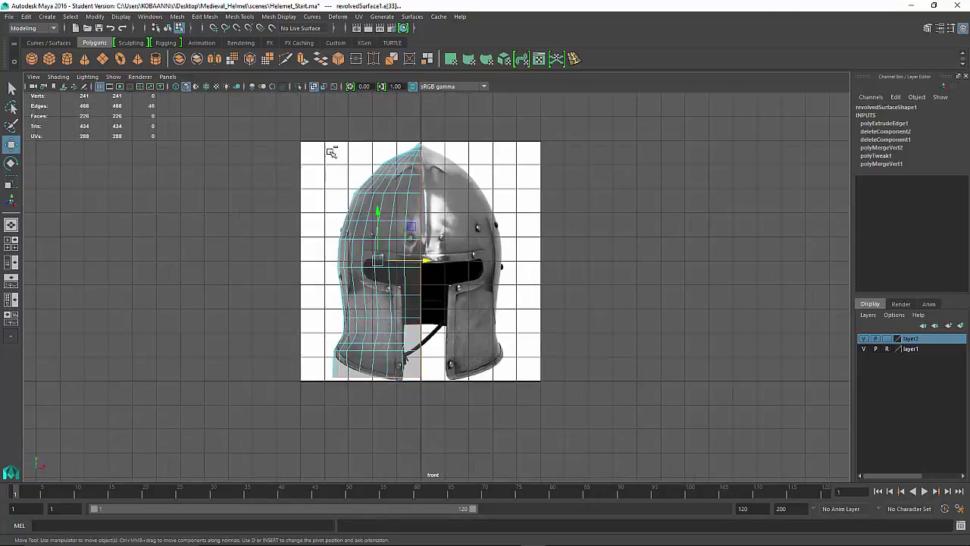
drag(317, 135, 574, 363)
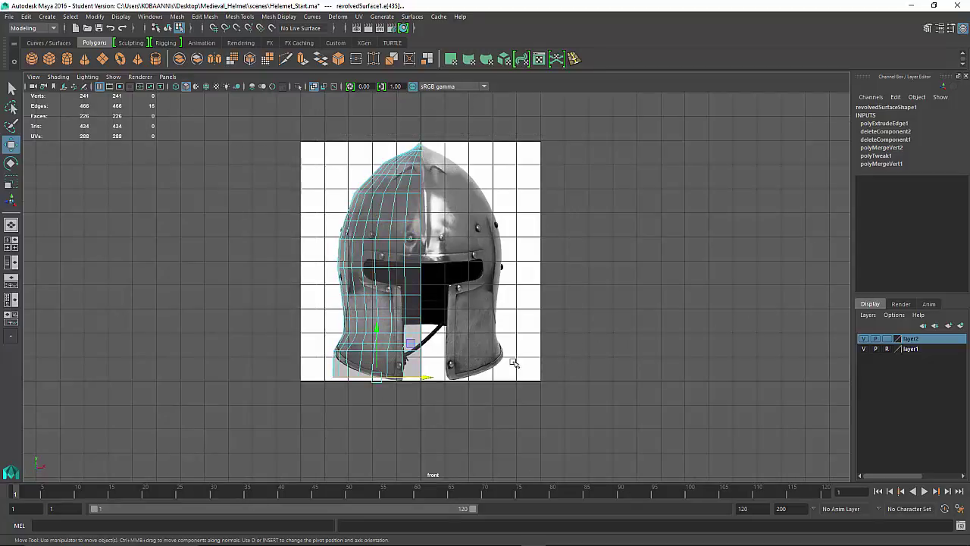
scroll(455, 335, down, 3)
scroll(429, 326, up, 6)
key(e)
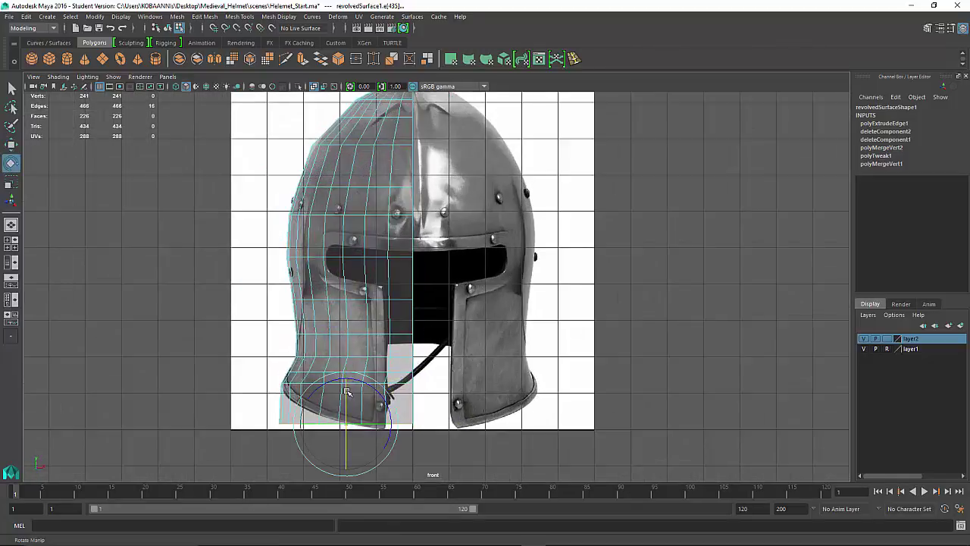
drag(346, 392, 346, 399)
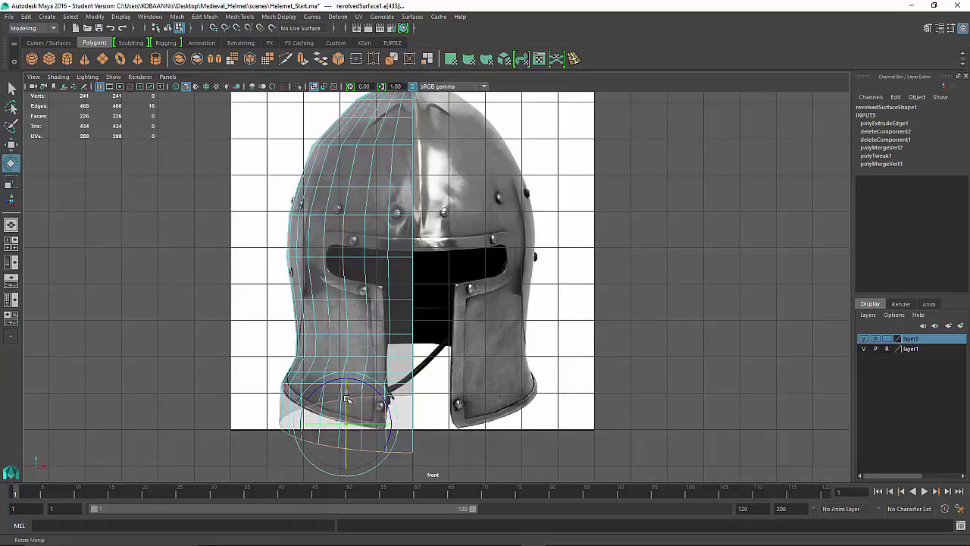
key(w)
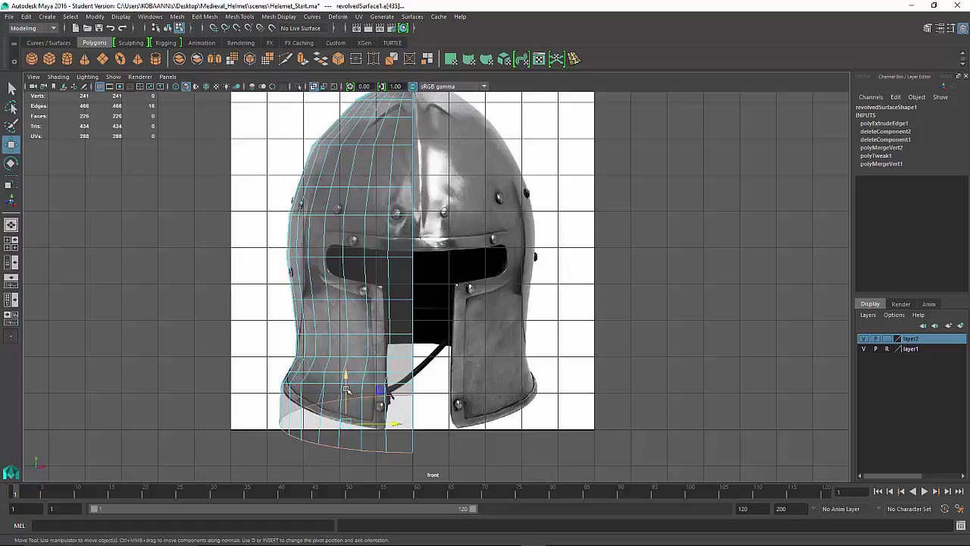
Check the slanted rim in perspective, and delete the horizontal edge loop directly above the bottom border together with its vertices.
key(space)
key(space)
alt+drag(574, 260, 652, 258)
key(e)
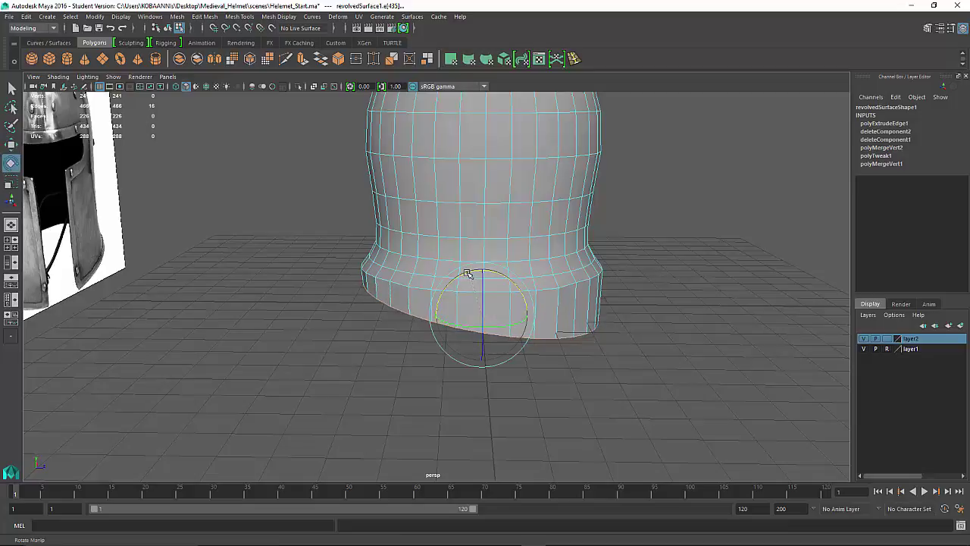
click(633, 252)
key(space)
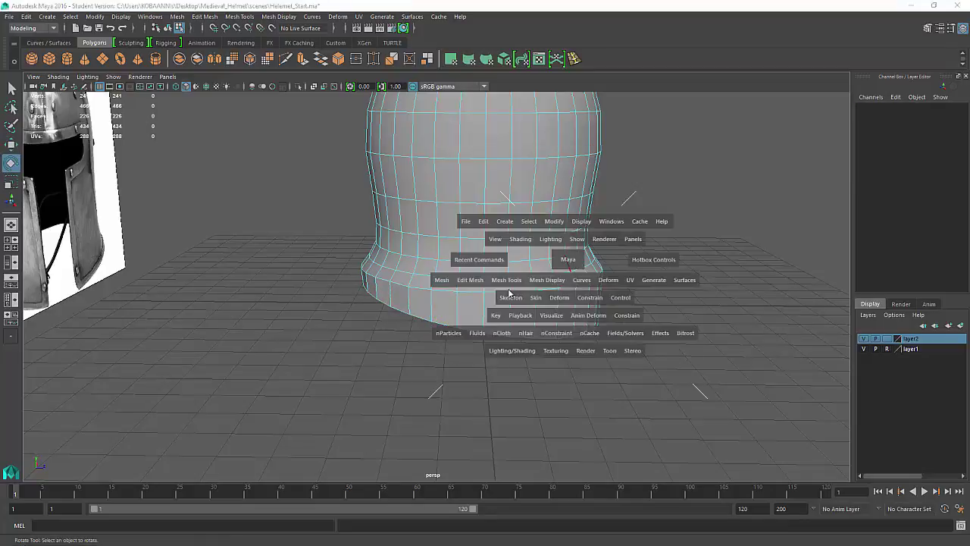
key(space)
scroll(393, 357, up, 4)
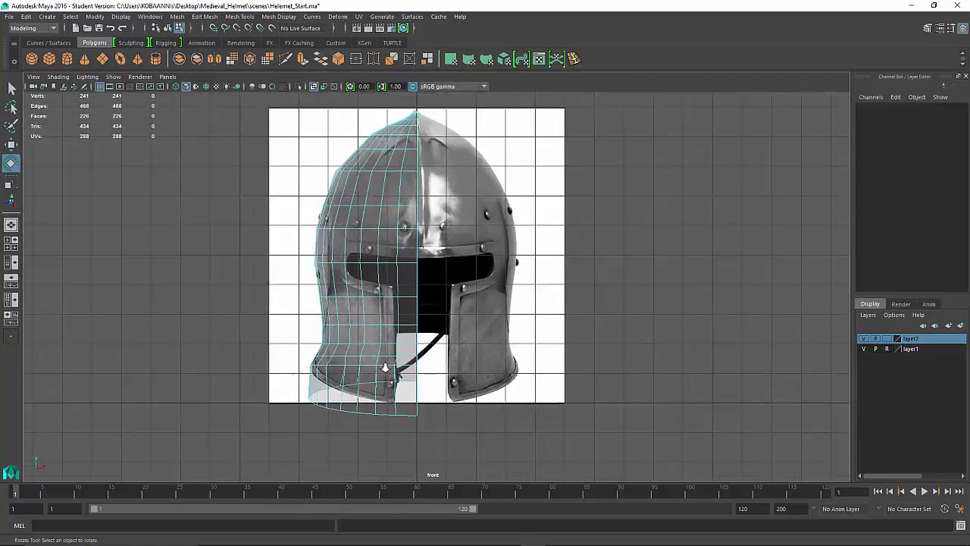
click(375, 435)
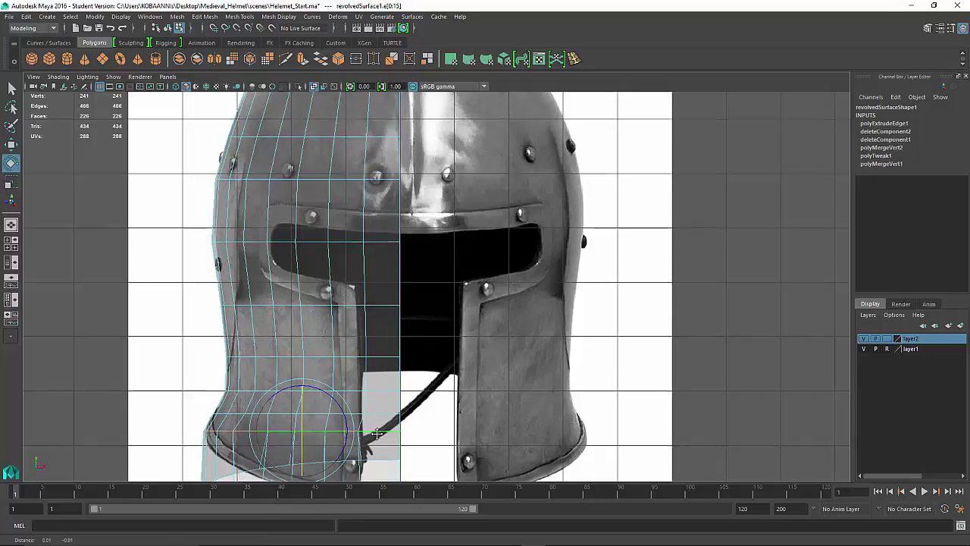
alt+middle_drag(378, 435, 379, 376)
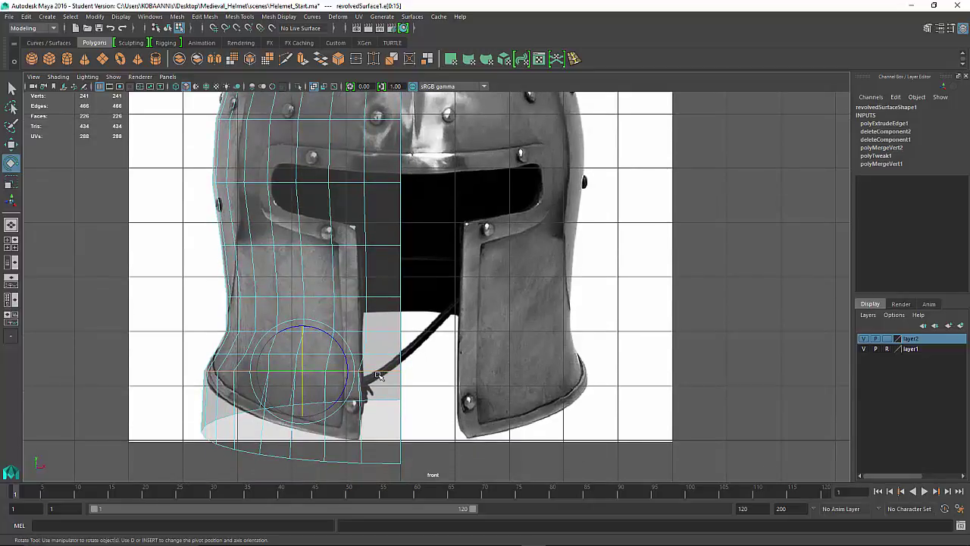
key(ctrl+Delete)
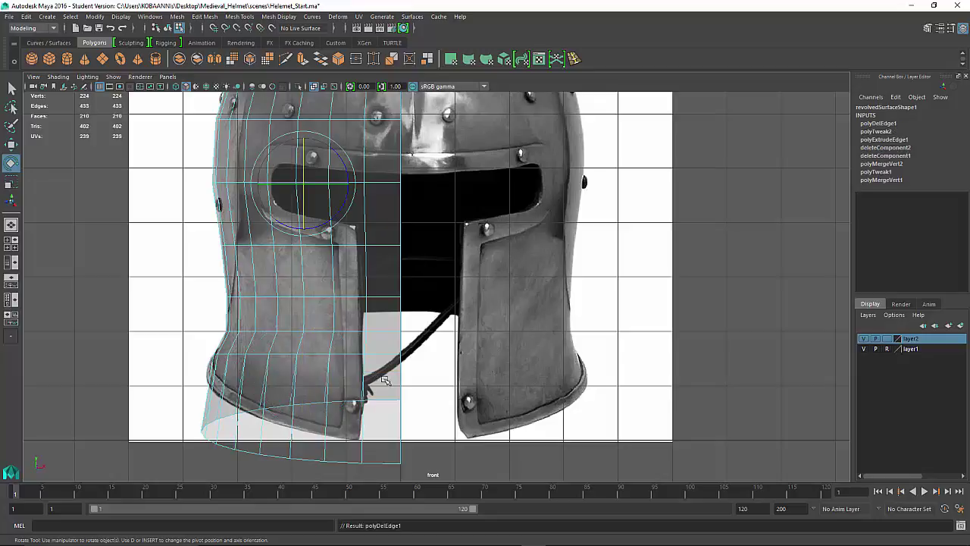
Select only the slanted bottom border edges and move them straight up until their front meets the reference's lower edge.
click(311, 457)
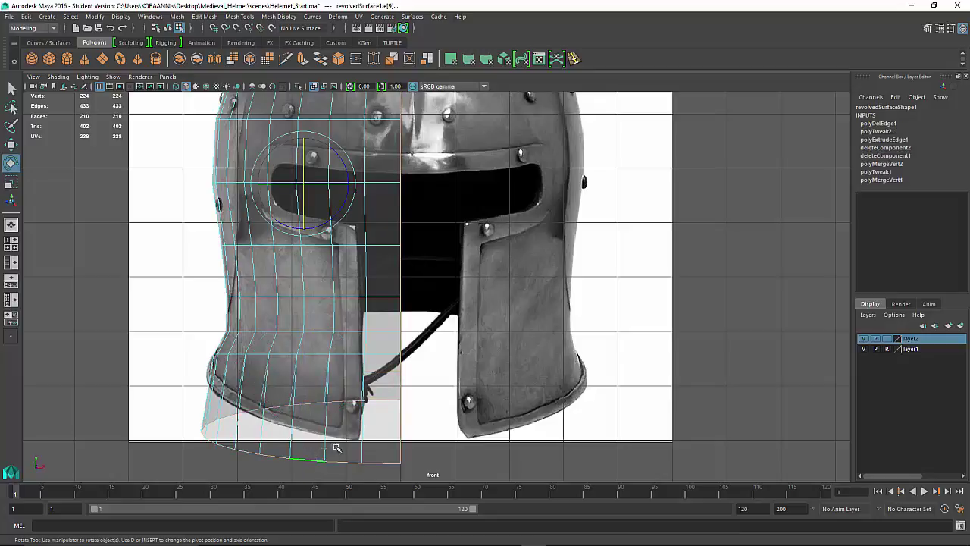
scroll(439, 411, up, 2)
scroll(429, 416, down, 4)
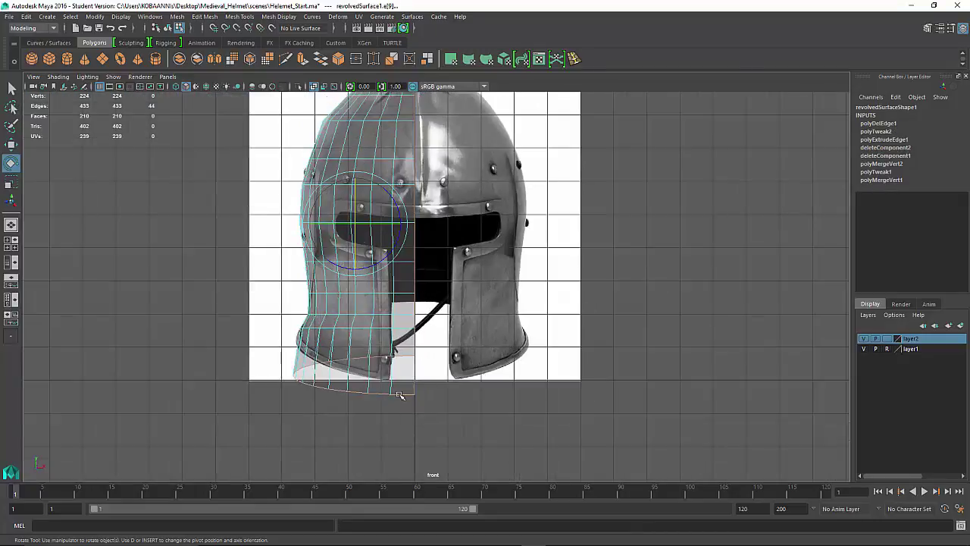
click(400, 393)
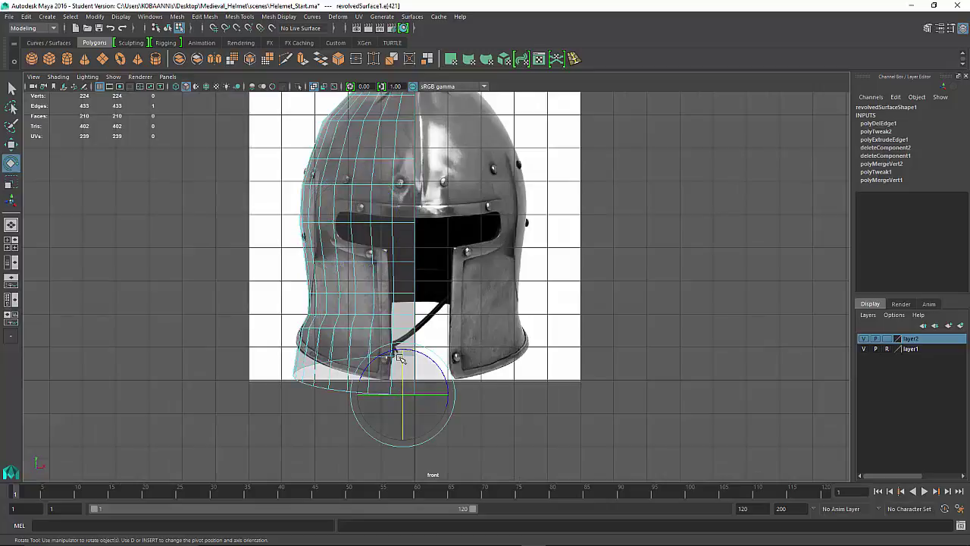
key(q)
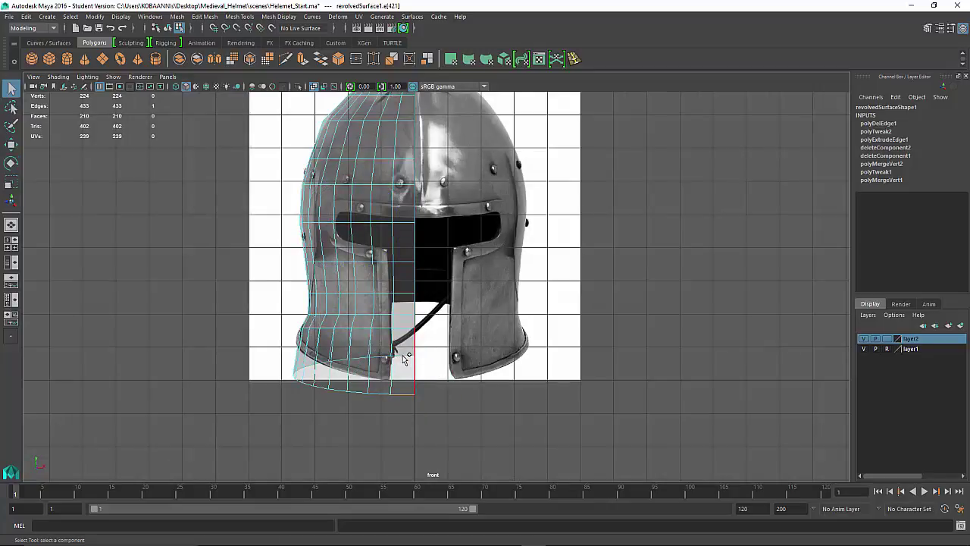
double_click(405, 393)
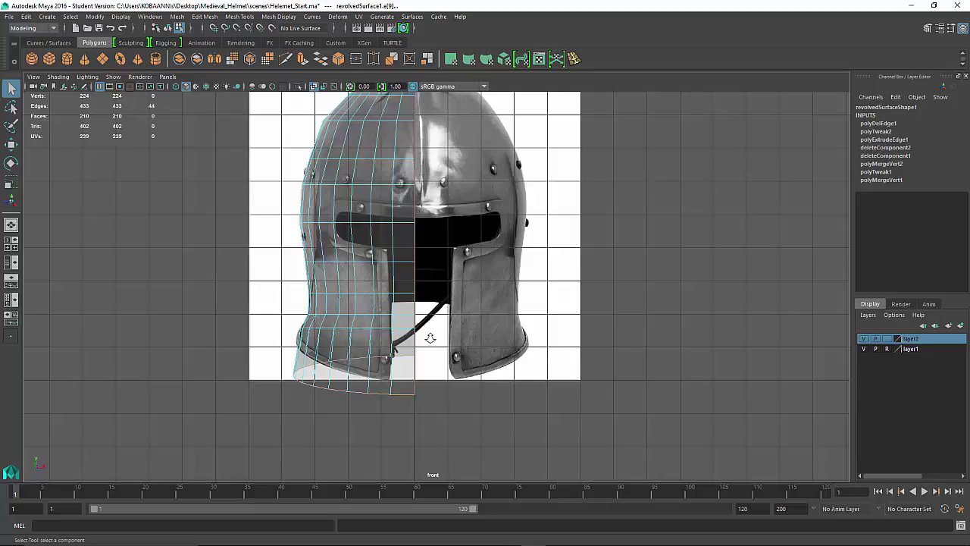
scroll(430, 338, up, 5)
scroll(430, 338, down, 8)
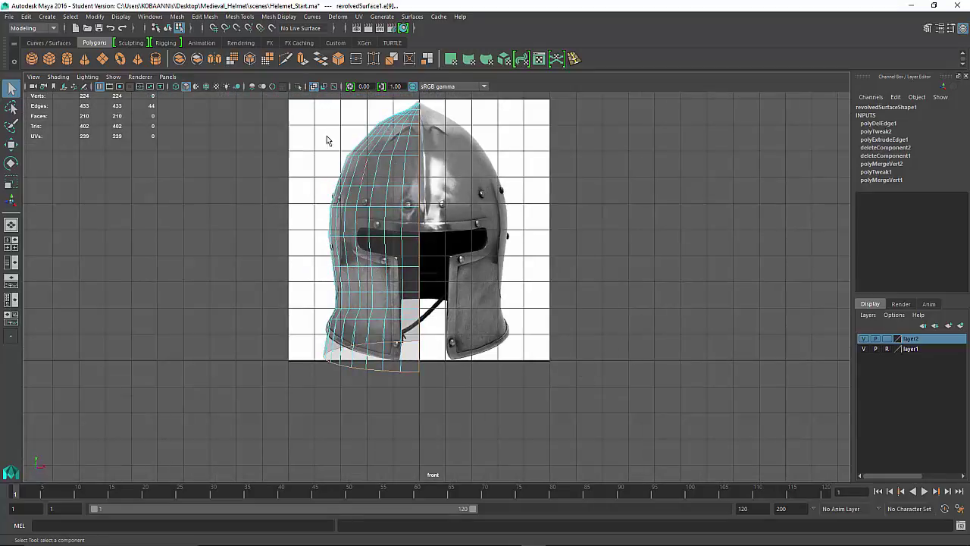
ctrl+drag(312, 104, 523, 353)
scroll(453, 345, down, 1)
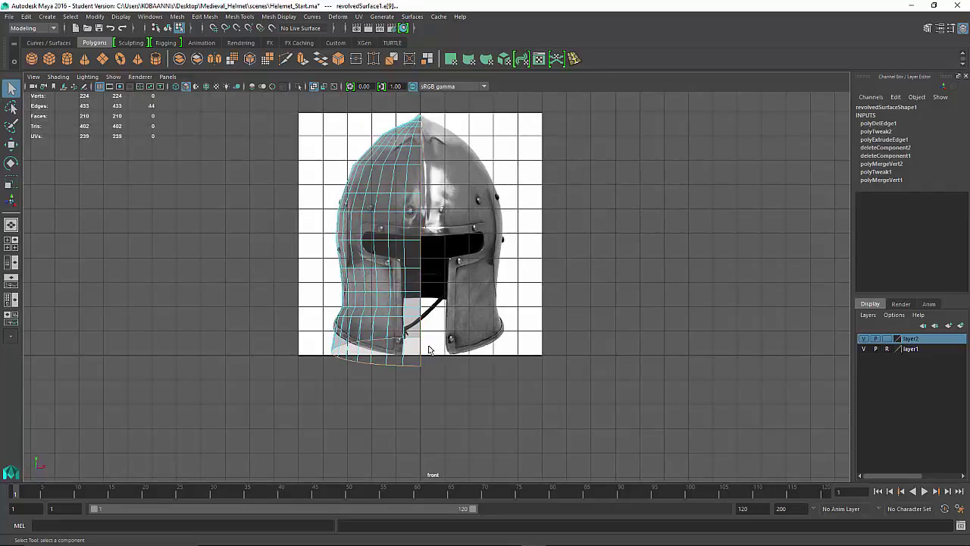
click(416, 357)
double_click(407, 336)
key(w)
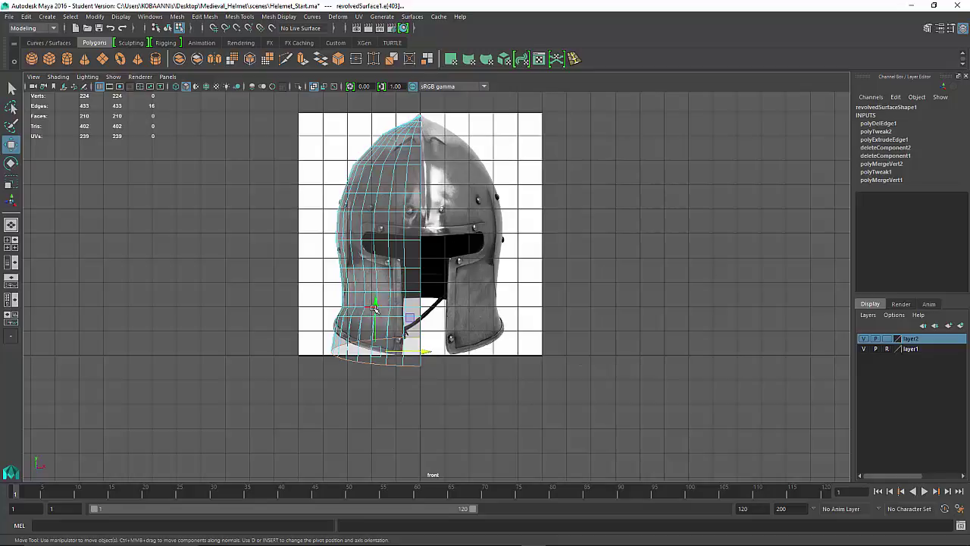
drag(376, 306, 379, 294)
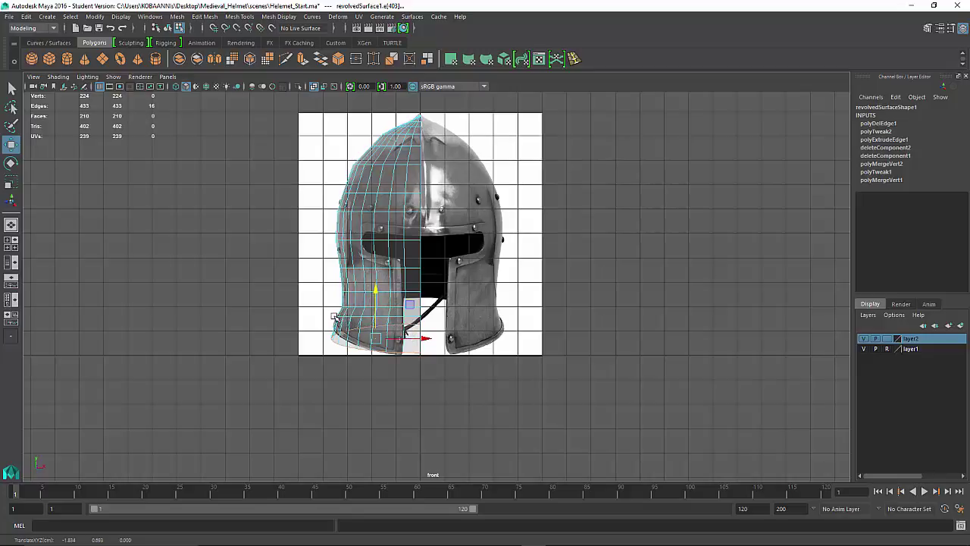
scroll(336, 316, up, 4)
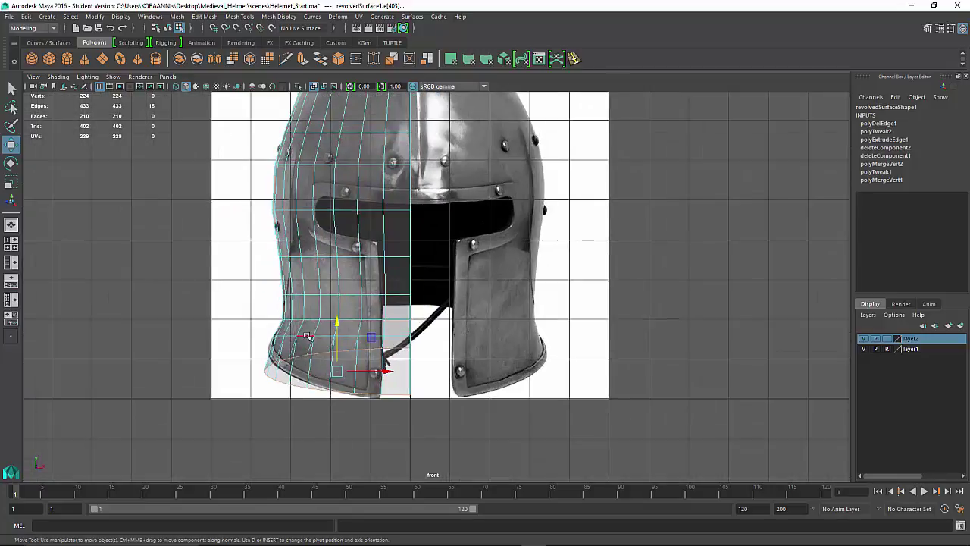
scroll(307, 336, up, 1)
alt+middle_drag(307, 336, 388, 359)
right_drag(366, 369, 304, 249)
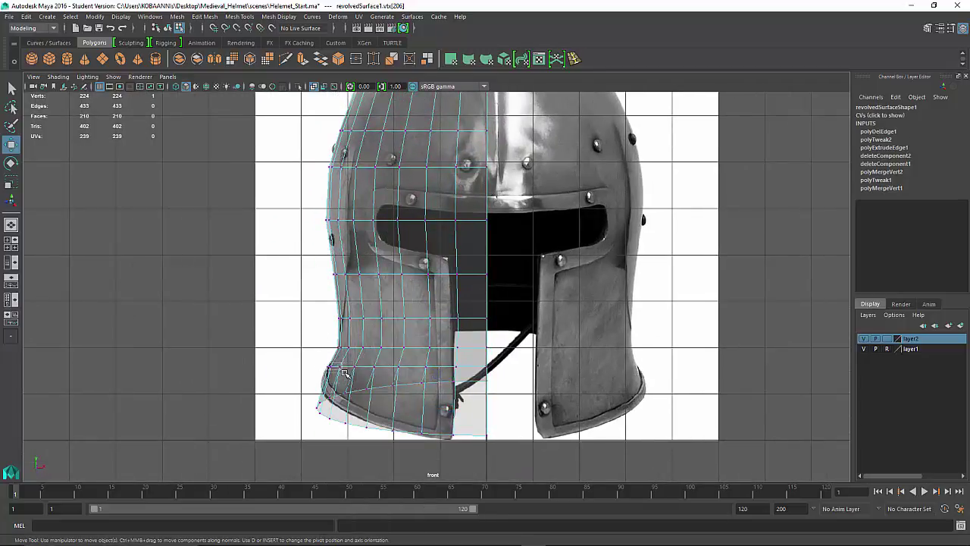
drag(352, 377, 384, 369)
click(549, 413)
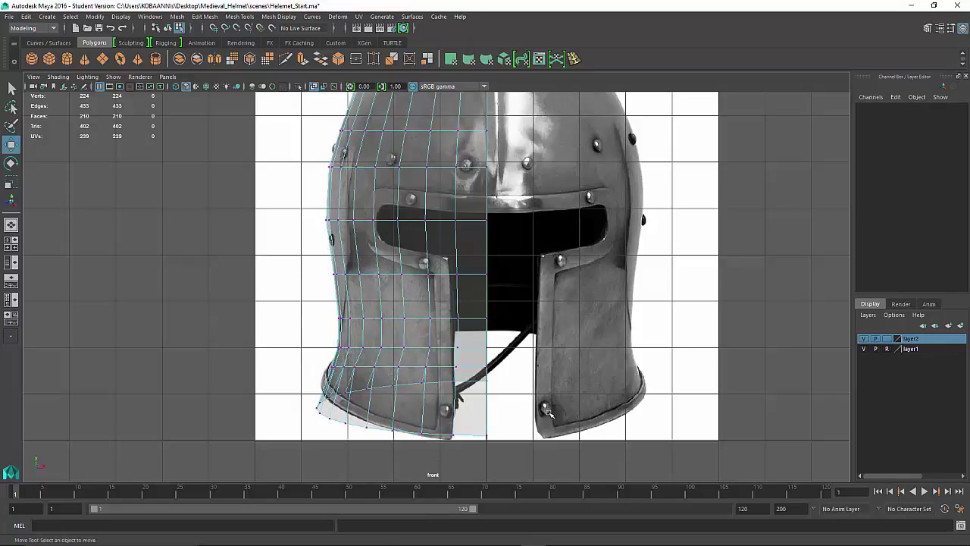
Delete the two small stray faces at the helmet's tip that stick out past the centerline, and return to the front view.
alt+middle_drag(556, 326, 486, 497)
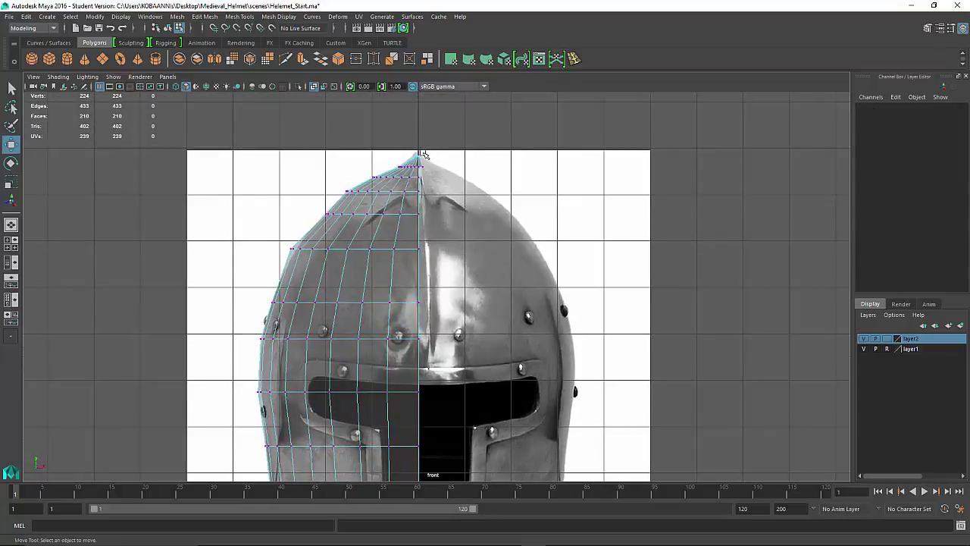
key(space)
key(space)
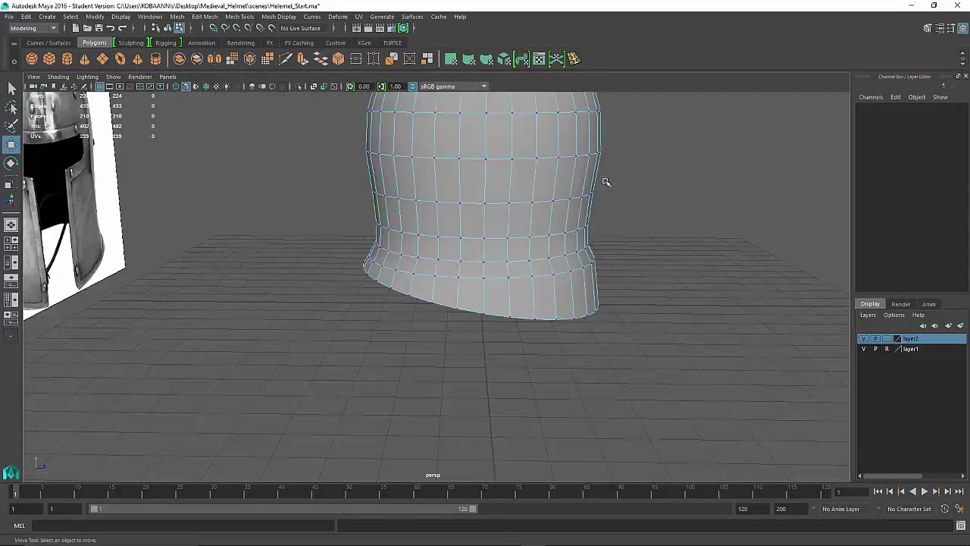
alt+drag(607, 180, 498, 288)
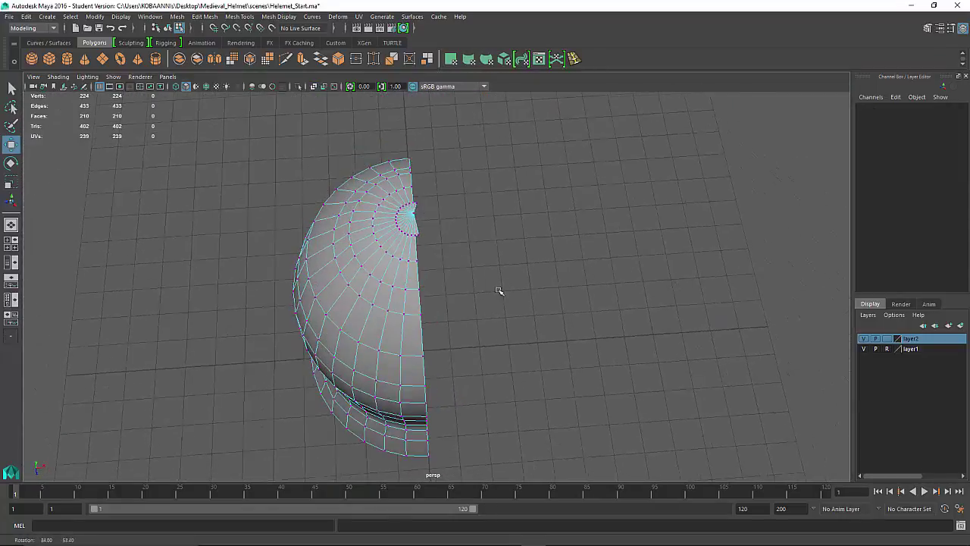
right_drag(451, 255, 442, 296)
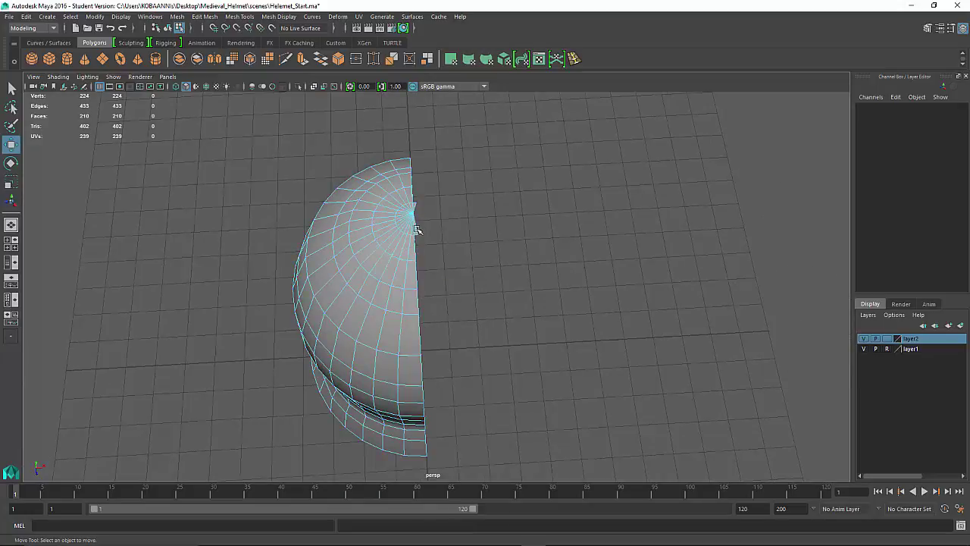
click(415, 224)
key(q)
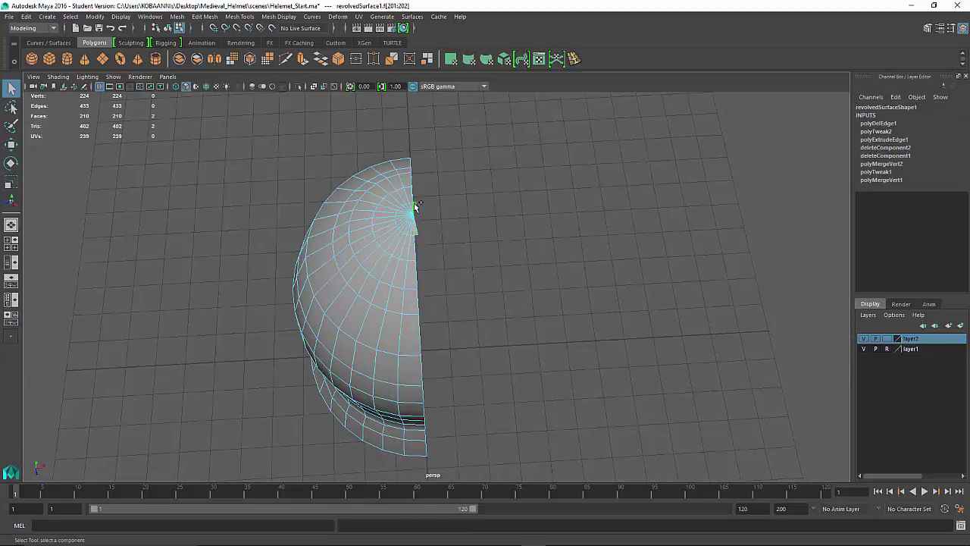
key(Delete)
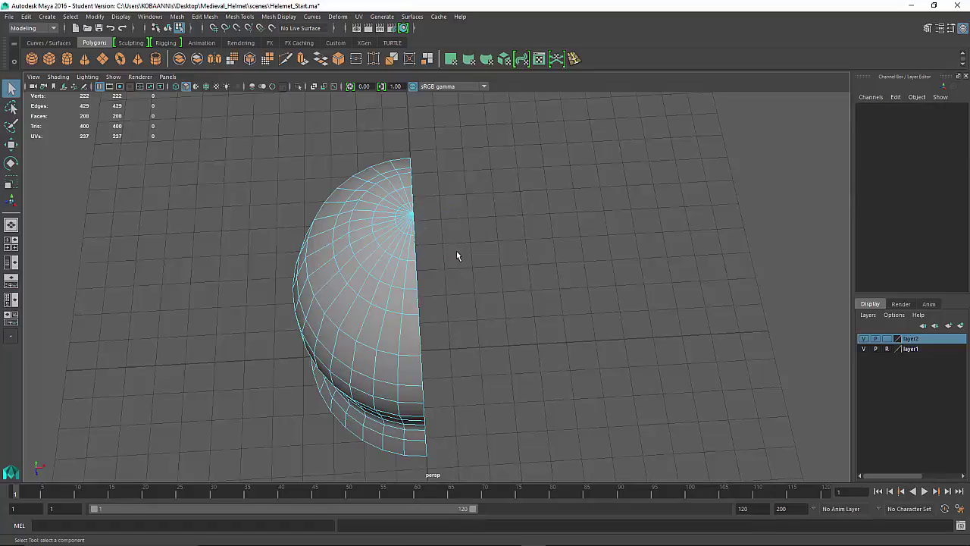
key(space)
key(space)
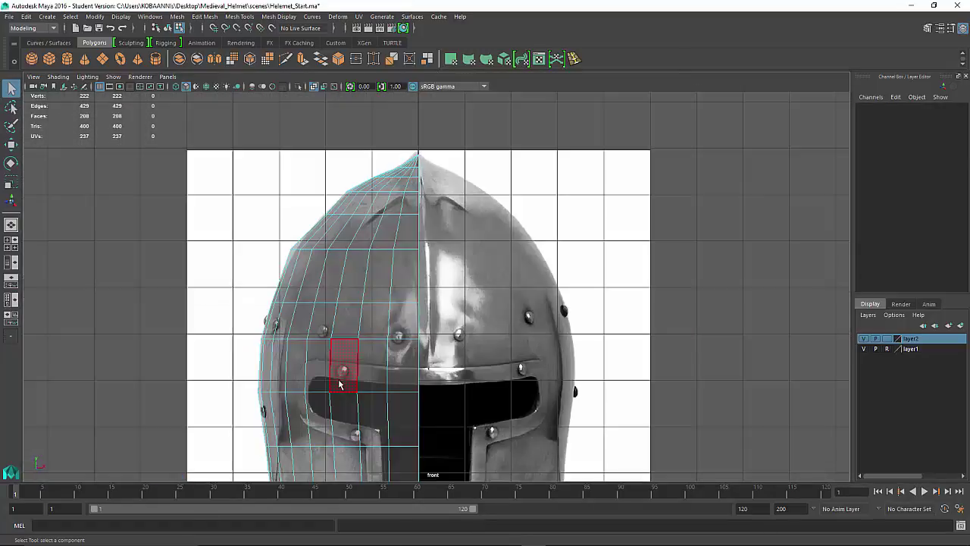
In vertex mode, raise the half helmet's top vertex slightly so it meets the peak of the reference helmet.
right_drag(408, 173, 356, 173)
click(419, 157)
click(438, 157)
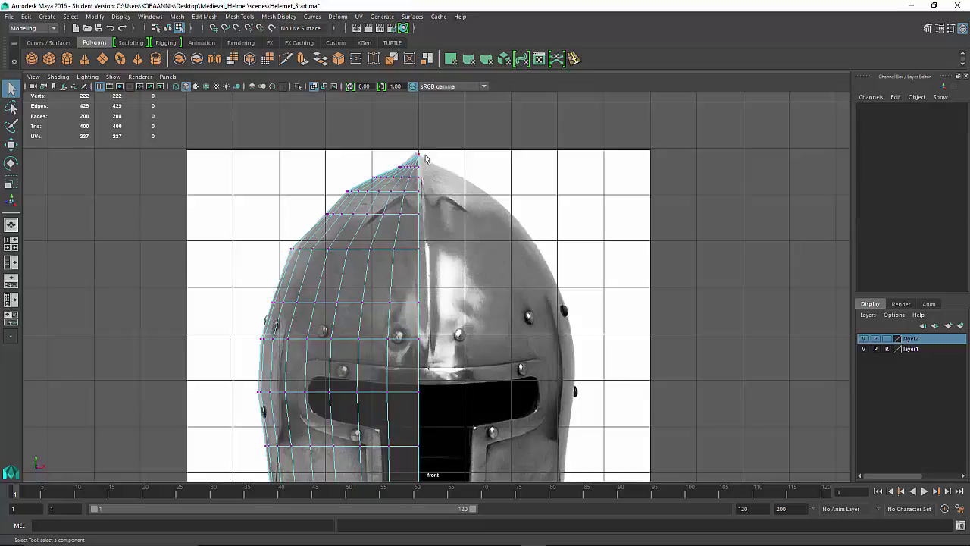
click(422, 156)
key(w)
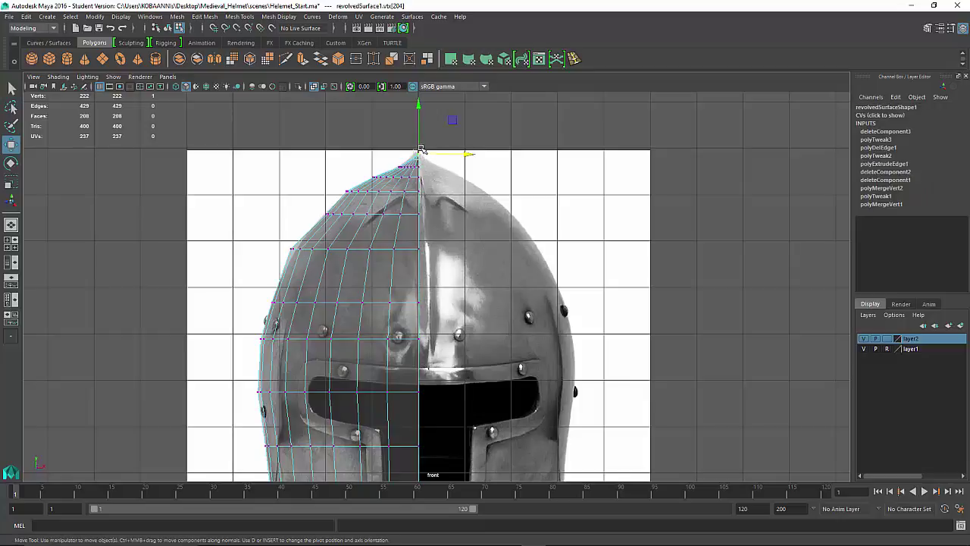
click(421, 140)
click(421, 156)
drag(421, 139, 418, 136)
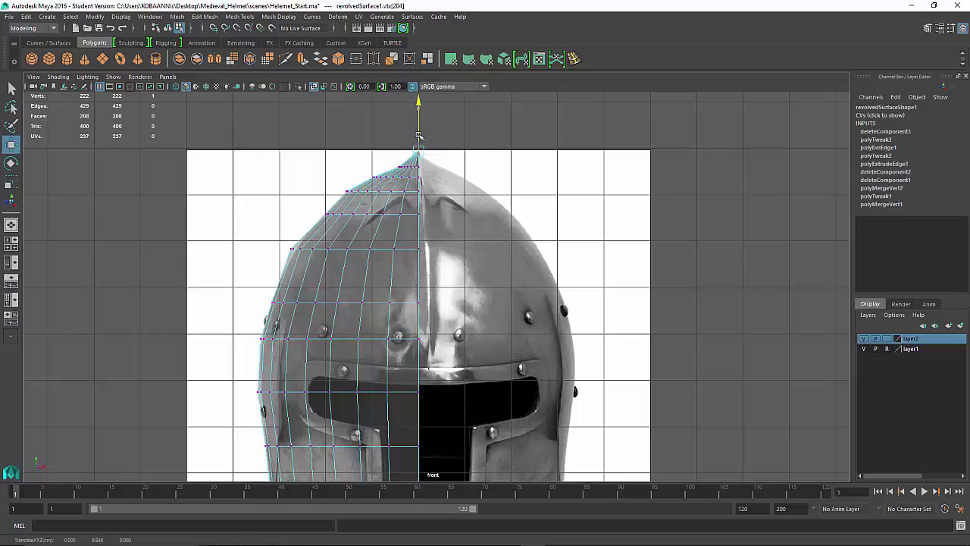
click(470, 212)
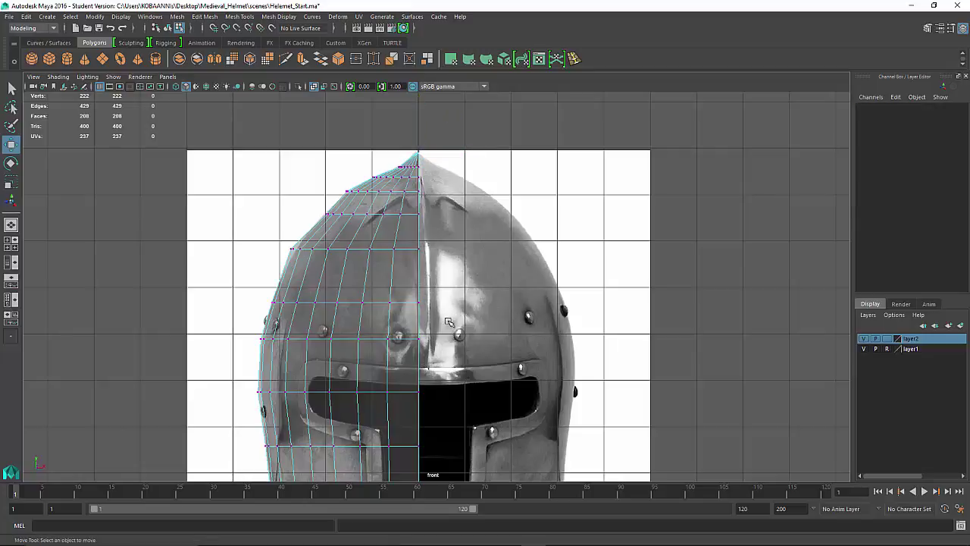
Return the half helmet to object mode and center its pivot on the mesh.
alt+middle_drag(438, 335, 433, 149)
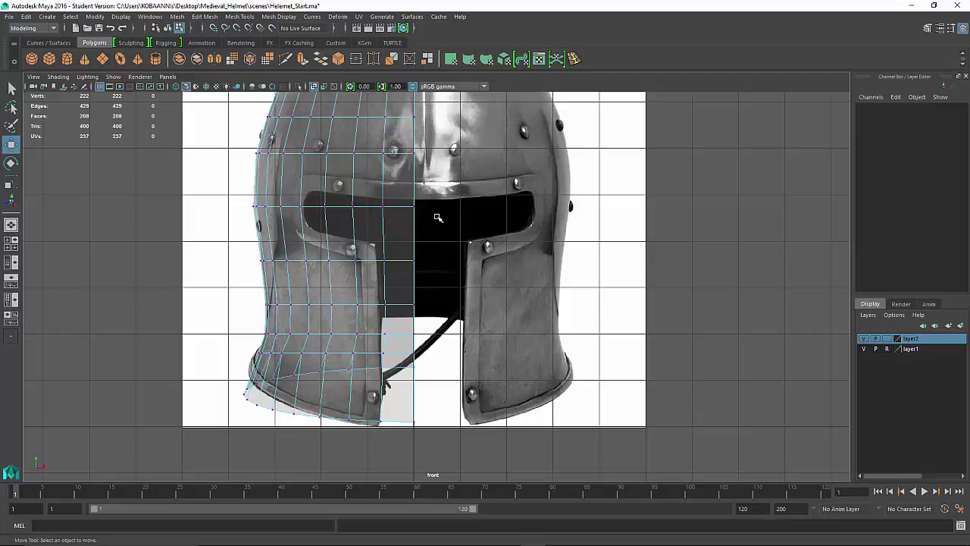
right_click(339, 185)
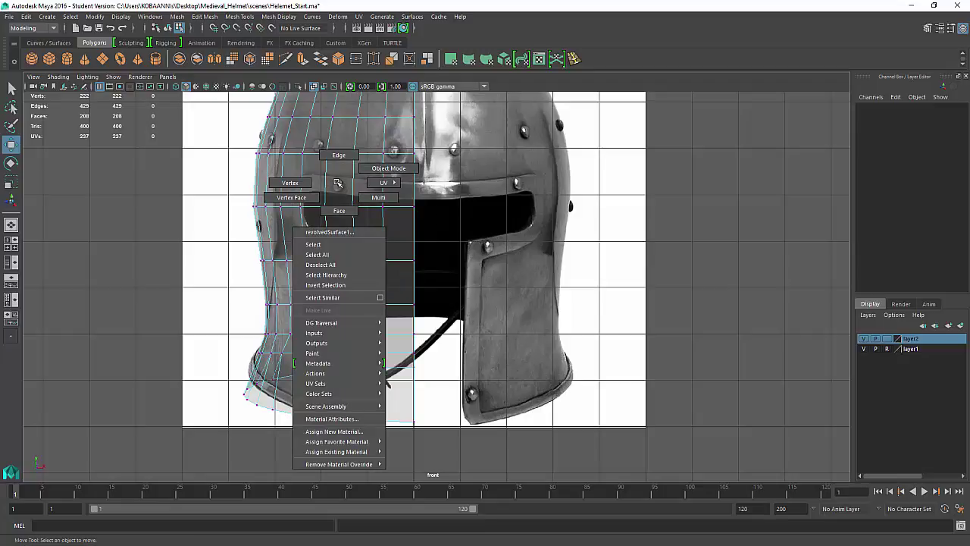
right_drag(339, 185, 389, 168)
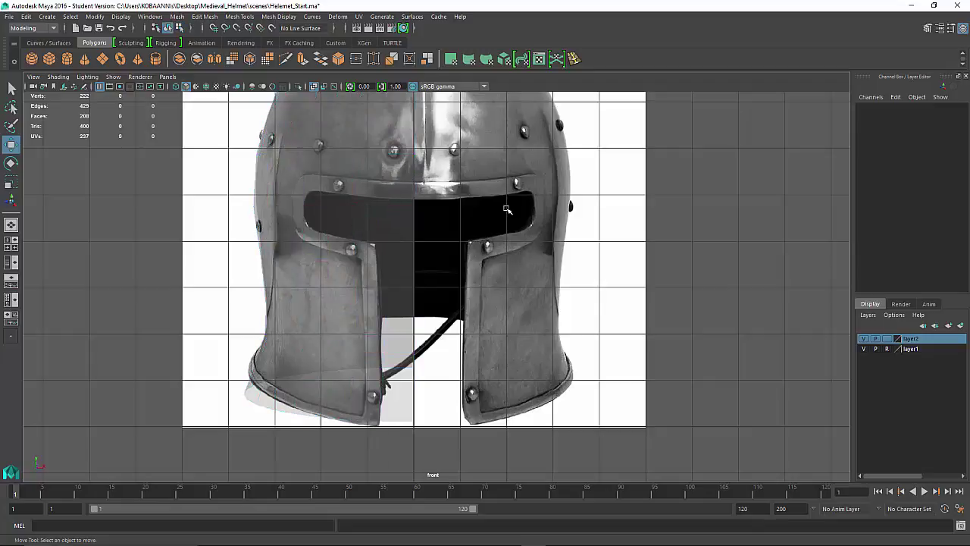
click(373, 209)
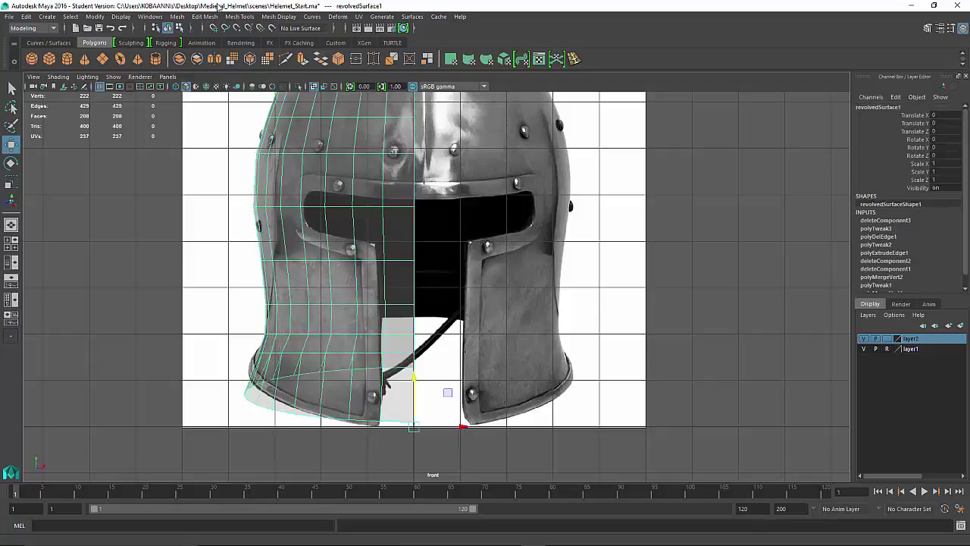
click(176, 16)
mouse_move(114, 18)
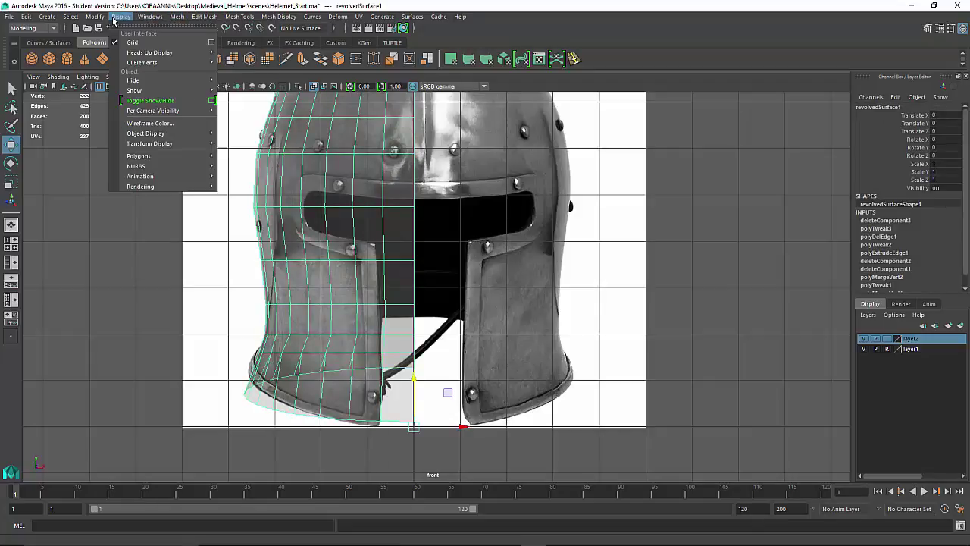
click(120, 80)
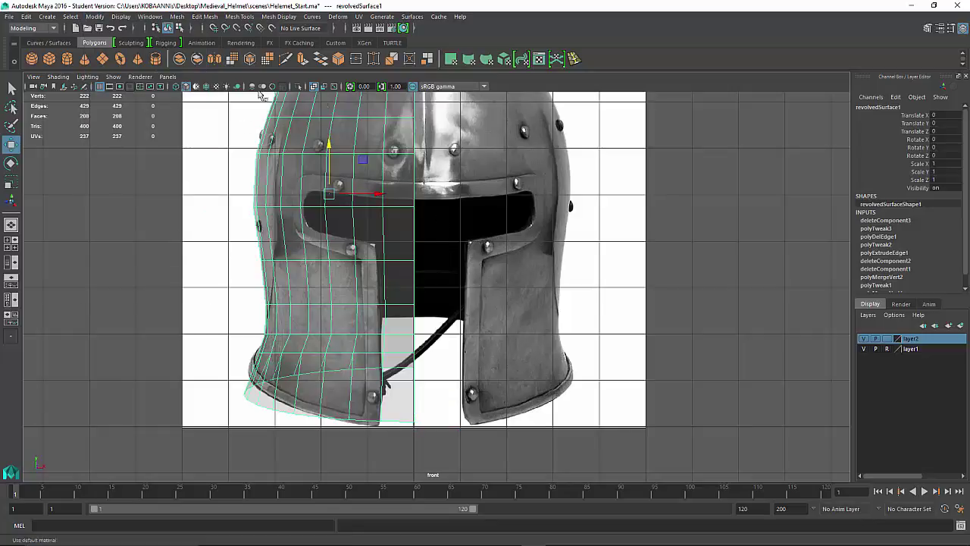
click(574, 228)
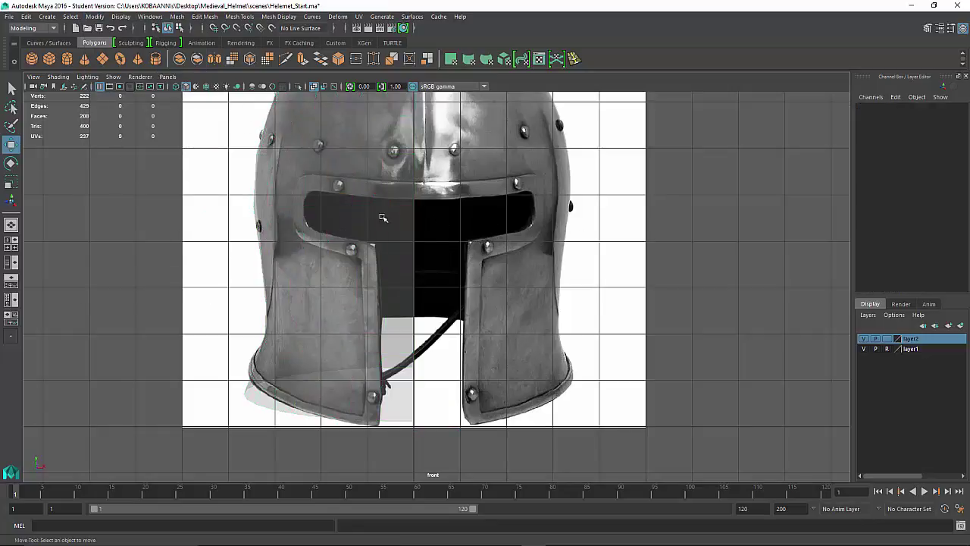
Start the Insert Edge Loop Tool on the half helmet and review its tool settings.
click(346, 212)
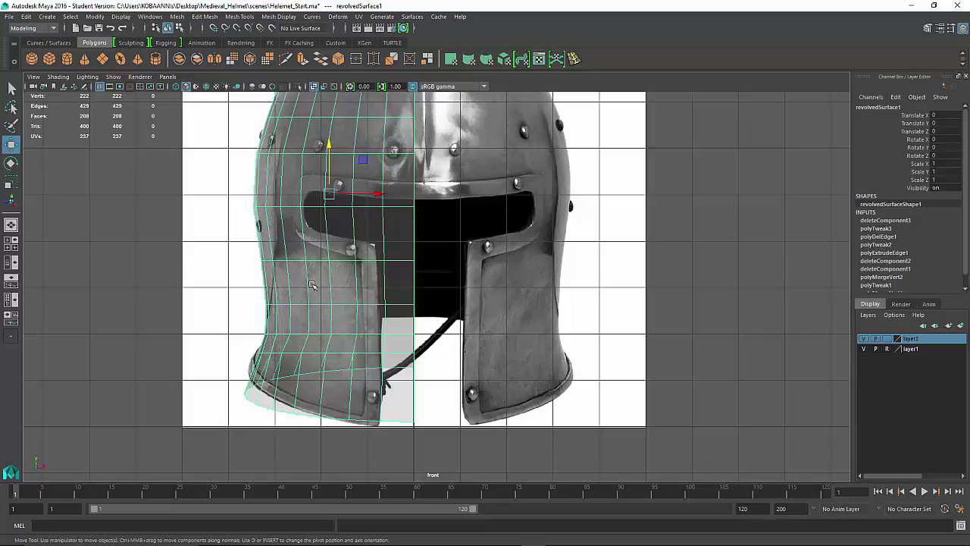
shift+right_click(400, 243)
shift+right_click(399, 243)
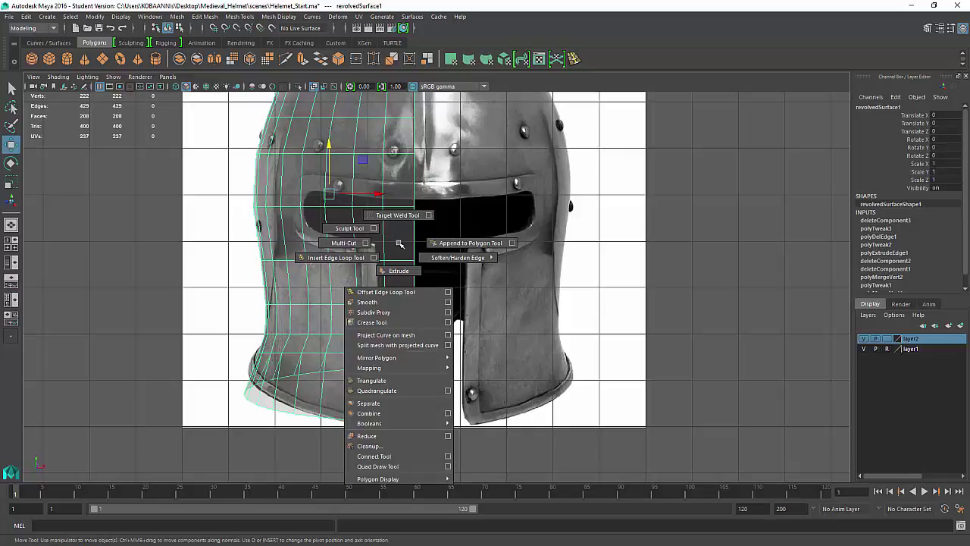
click(349, 257)
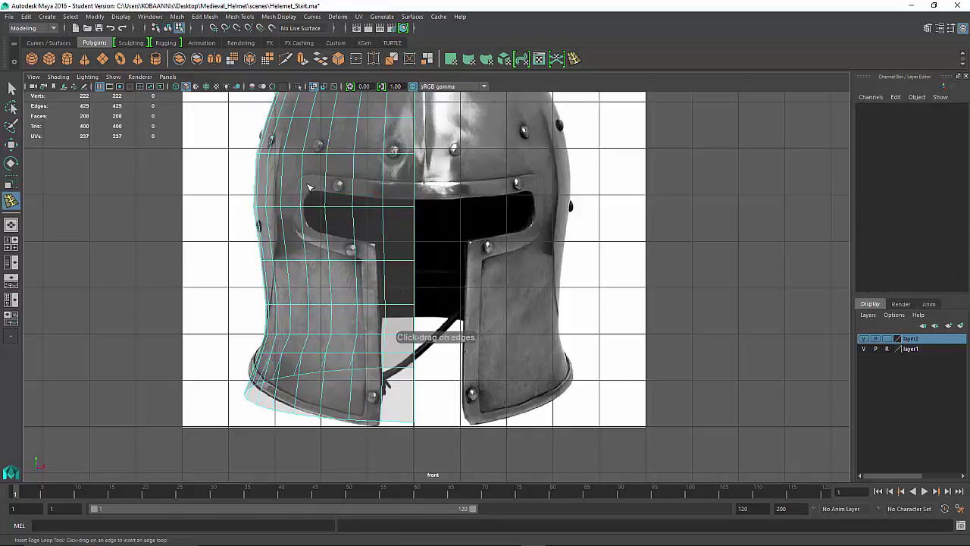
double_click(10, 200)
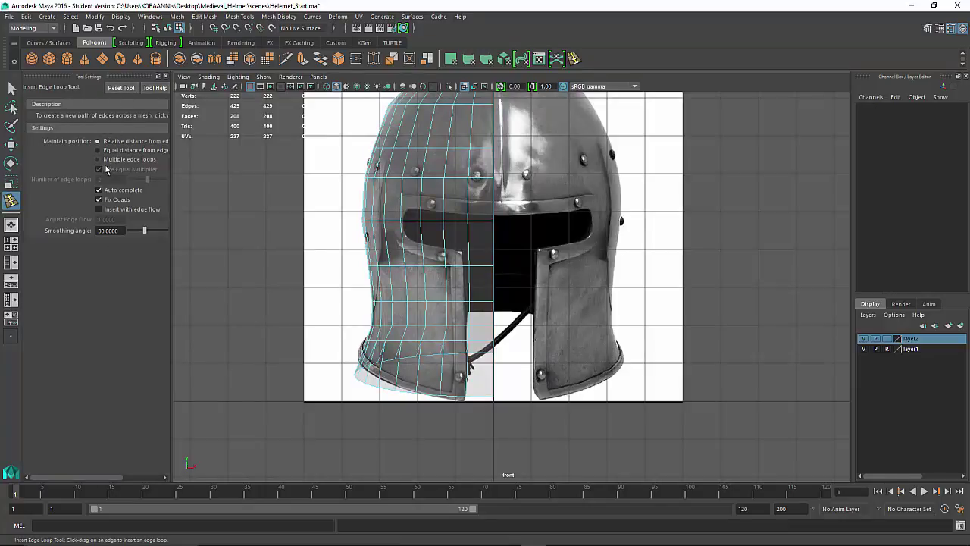
click(166, 77)
Try inserting a horizontal edge loop just above the eye slot at several heights, and undo each attempt.
scroll(354, 225, up, 4)
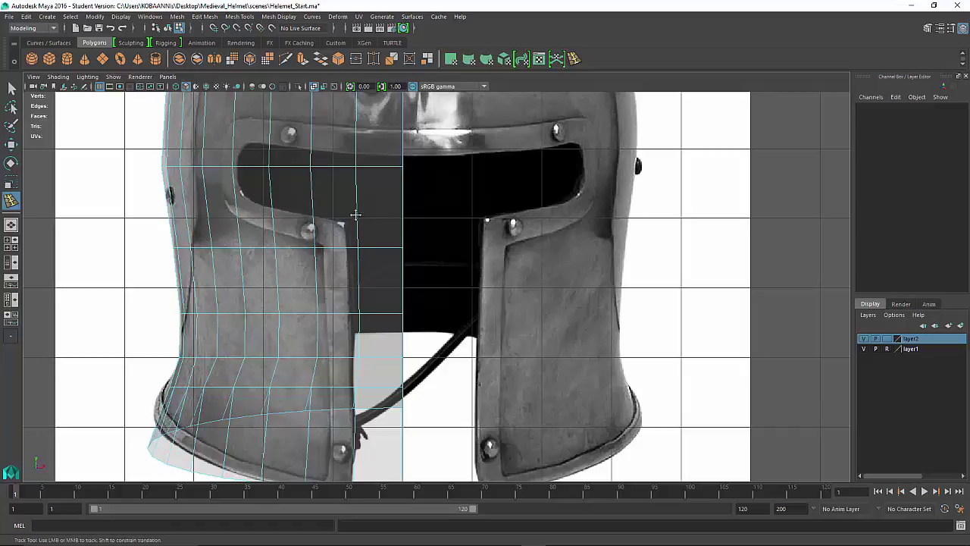
alt+middle_drag(355, 215, 371, 301)
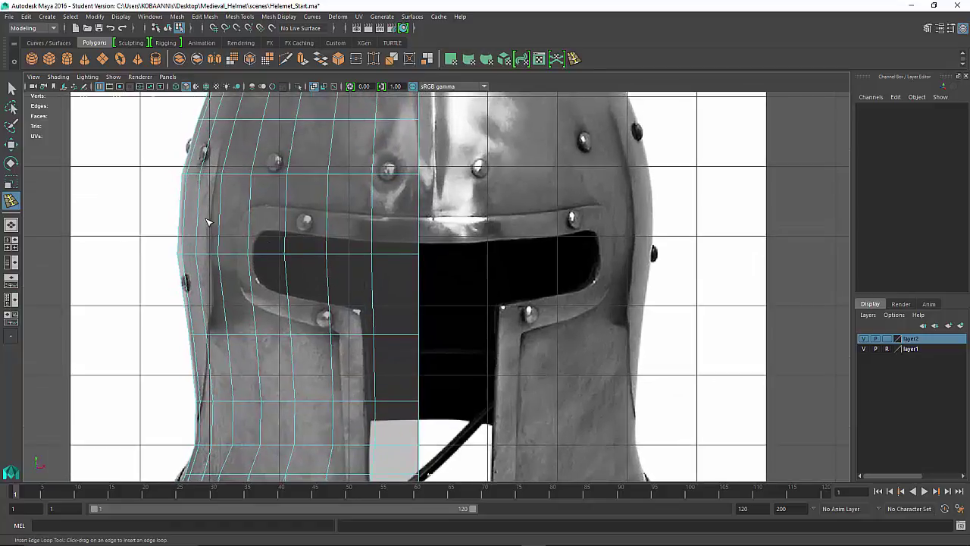
drag(202, 211, 195, 213)
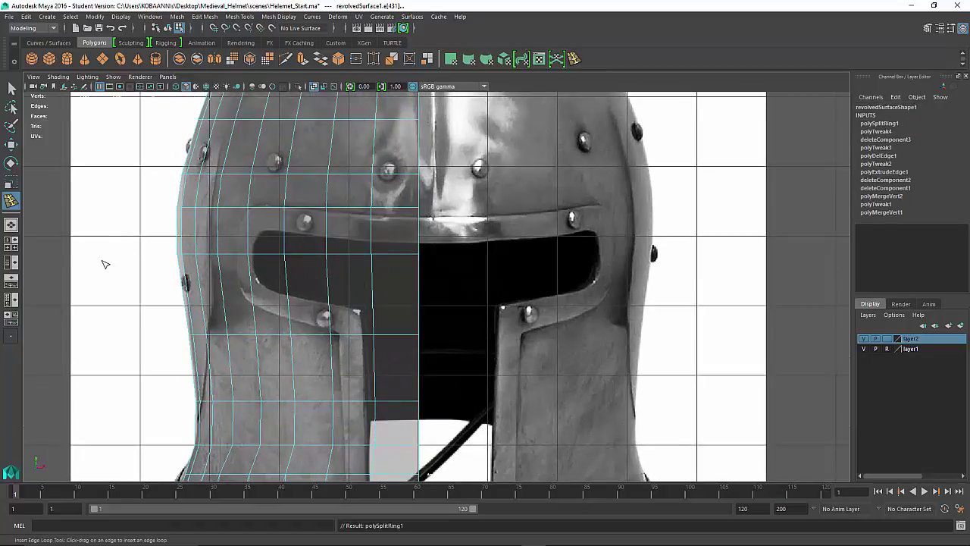
key(ctrl+z)
click(205, 223)
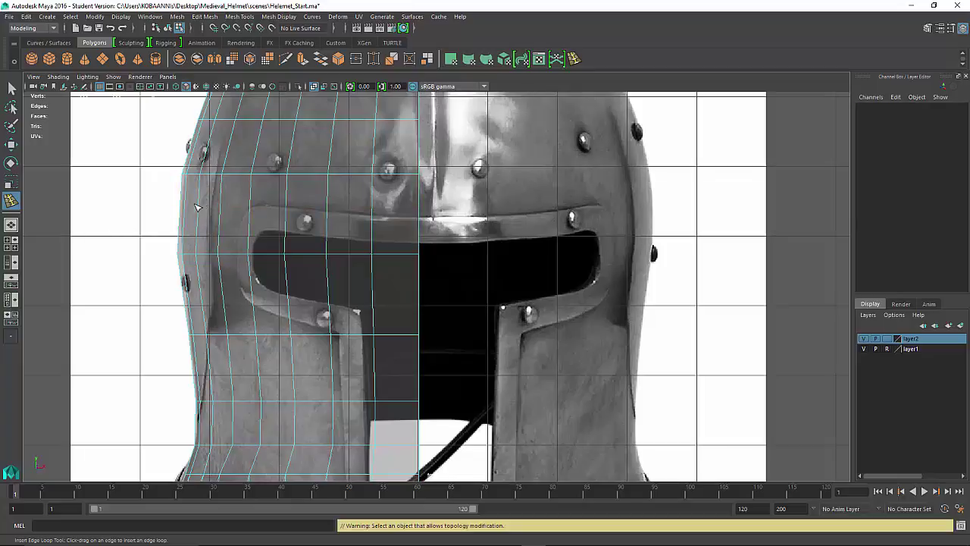
click(201, 209)
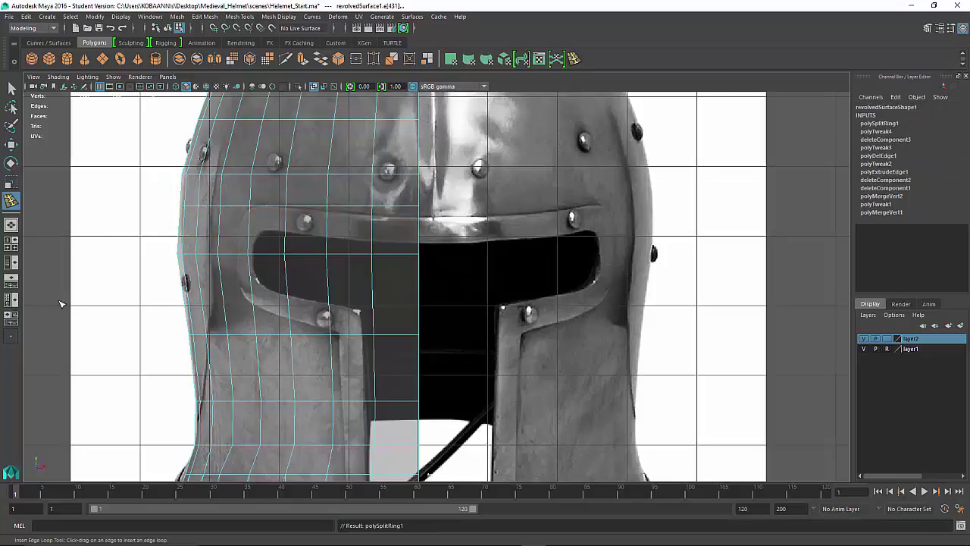
key(ctrl+z)
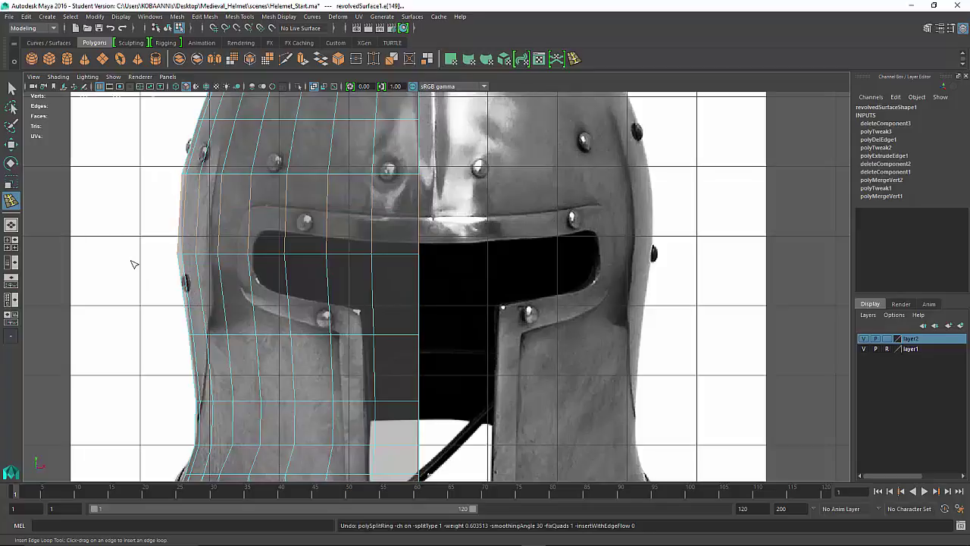
click(131, 264)
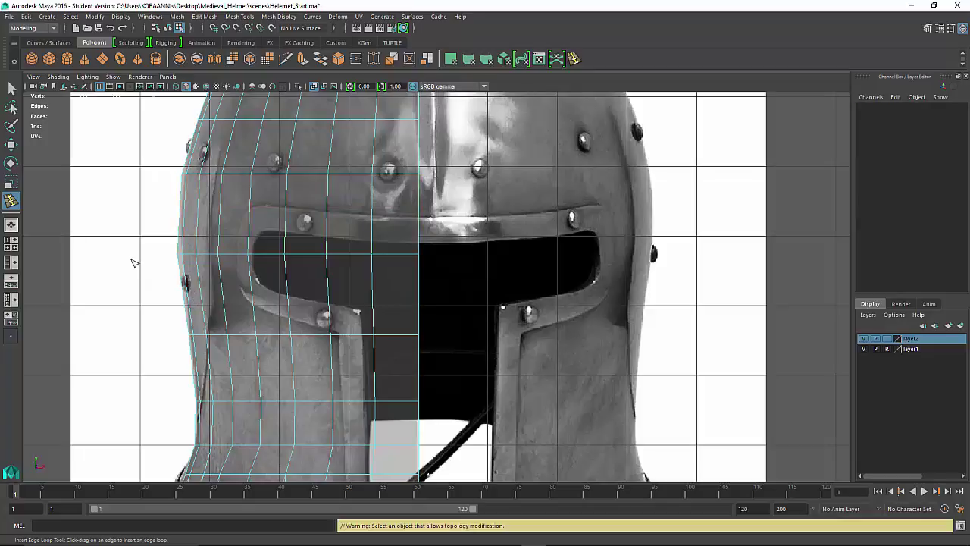
click(222, 202)
drag(222, 202, 223, 203)
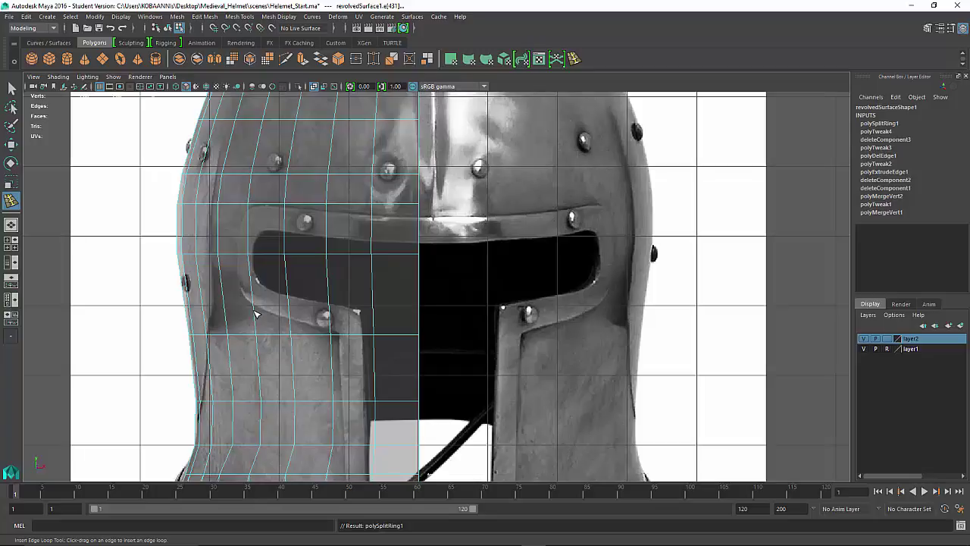
key(ctrl+z)
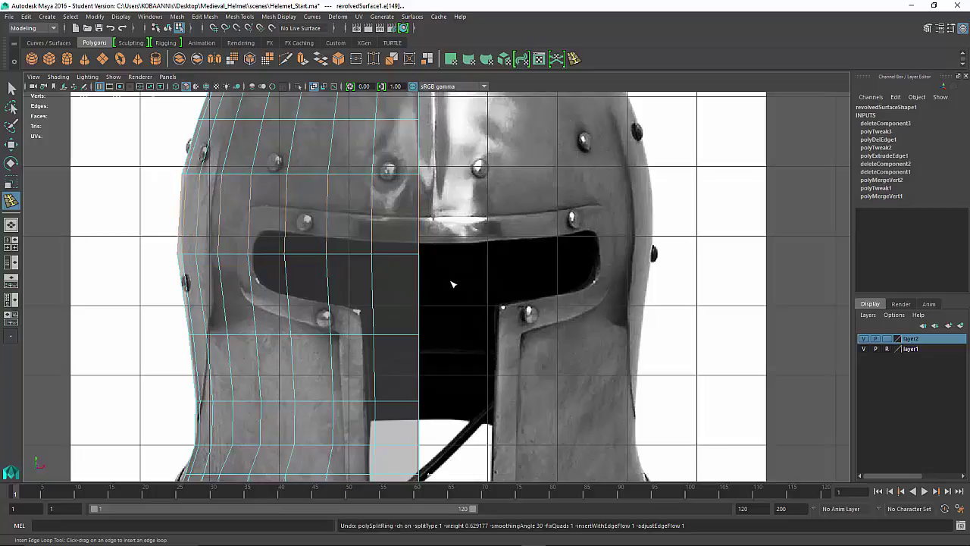
In vertex mode, move the first two eye-level vertices onto the reference eye slot's upper edge, starting at its outer corner.
key(q)
right_drag(324, 276, 349, 230)
click(356, 287)
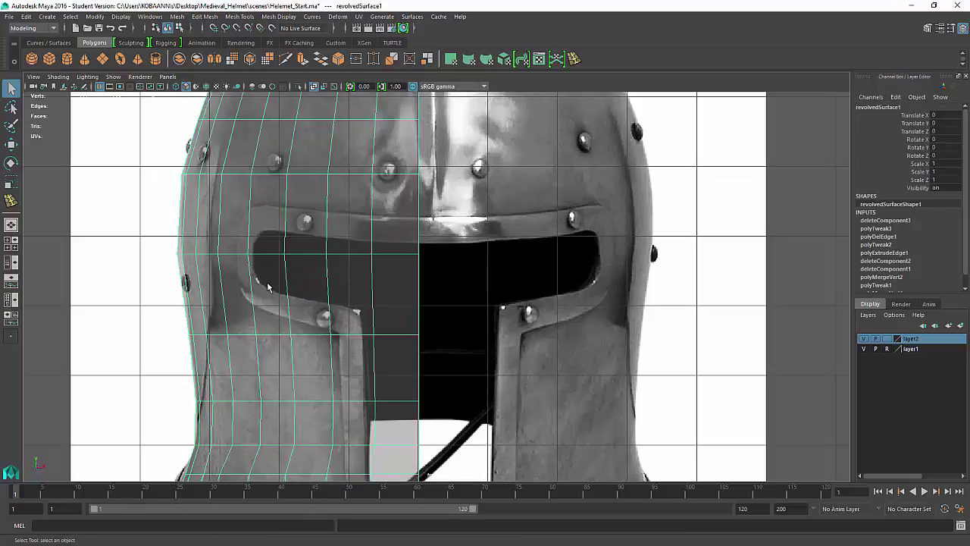
right_drag(269, 255, 228, 255)
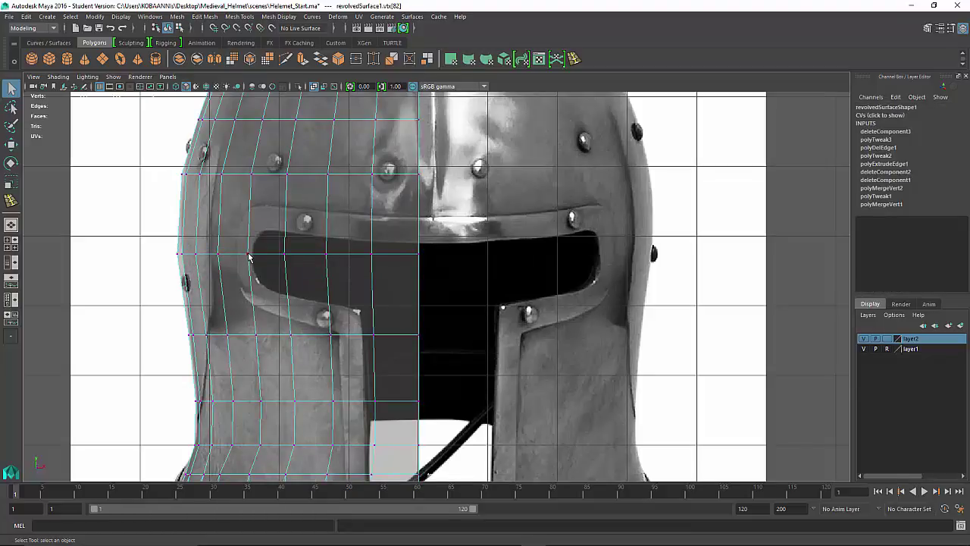
click(248, 255)
key(w)
drag(282, 220, 332, 200)
click(284, 253)
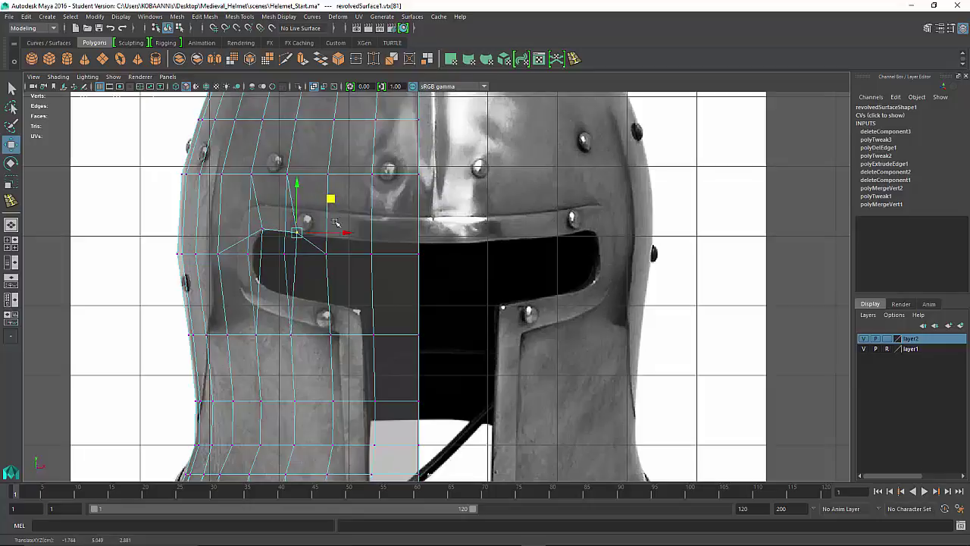
Raise the next two eye-level vertices on the centerline side onto the eye slot's upper edge.
click(328, 252)
middle_drag(359, 219, 367, 203)
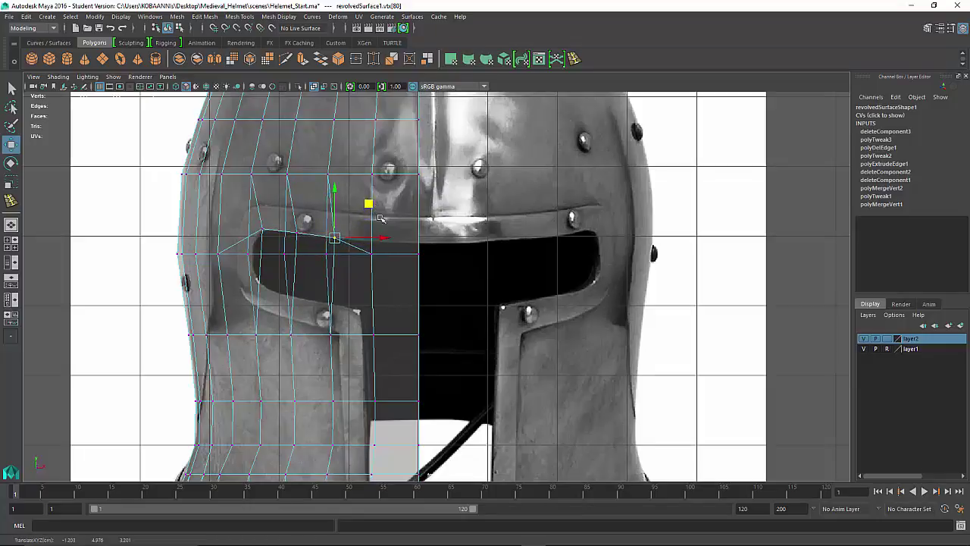
click(373, 254)
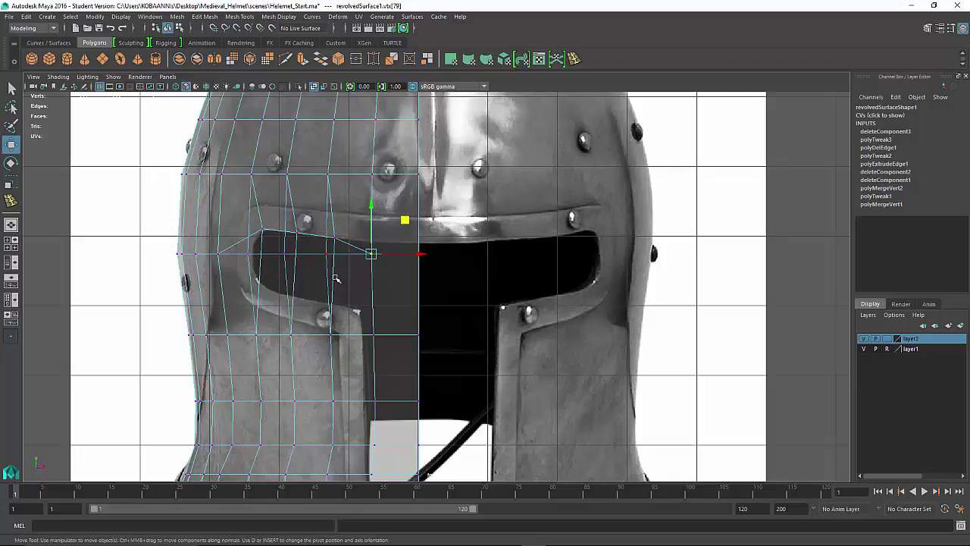
middle_drag(406, 221, 408, 209)
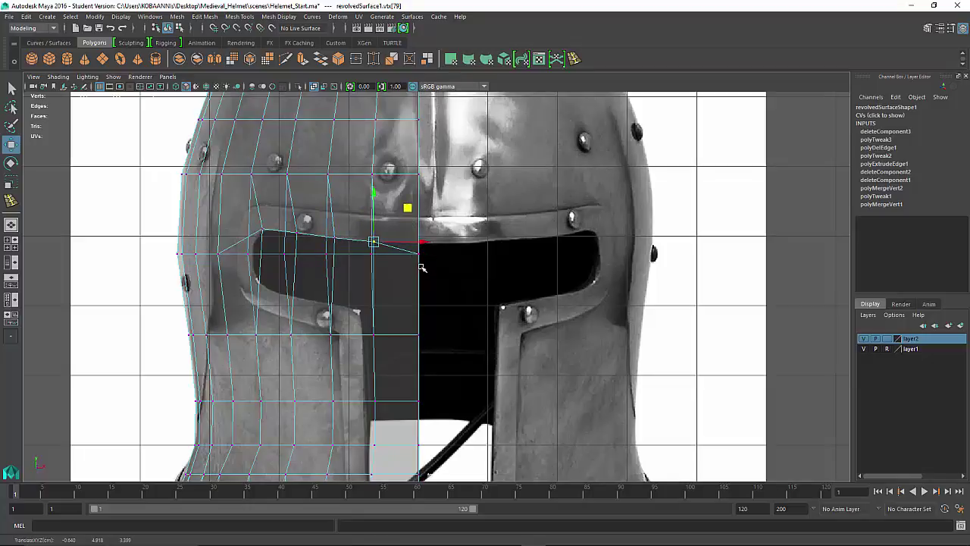
Try twice to raise the eye-level centerline vertex to the slot's upper edge from the front view, undoing each move.
middle_drag(423, 268, 417, 253)
middle_drag(447, 222, 453, 210)
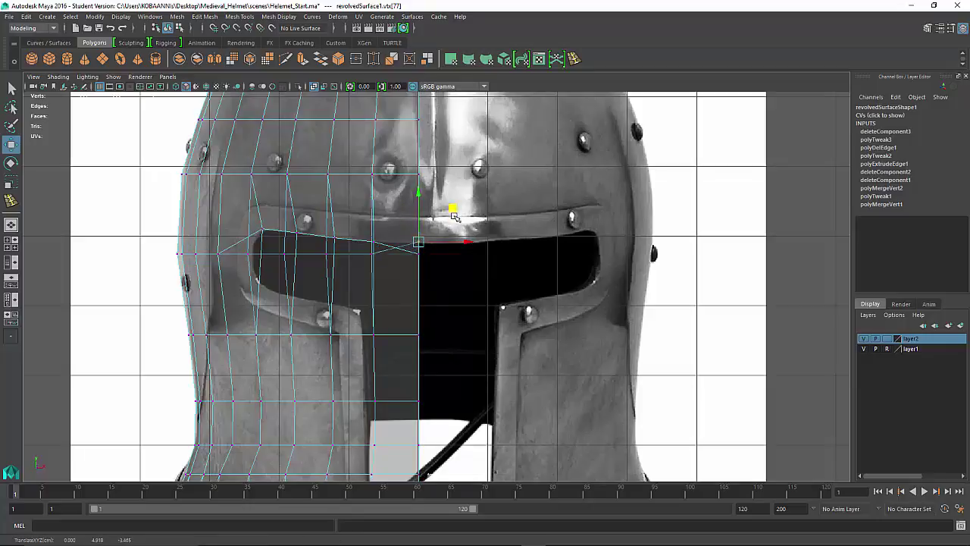
key(ctrl+z)
click(450, 293)
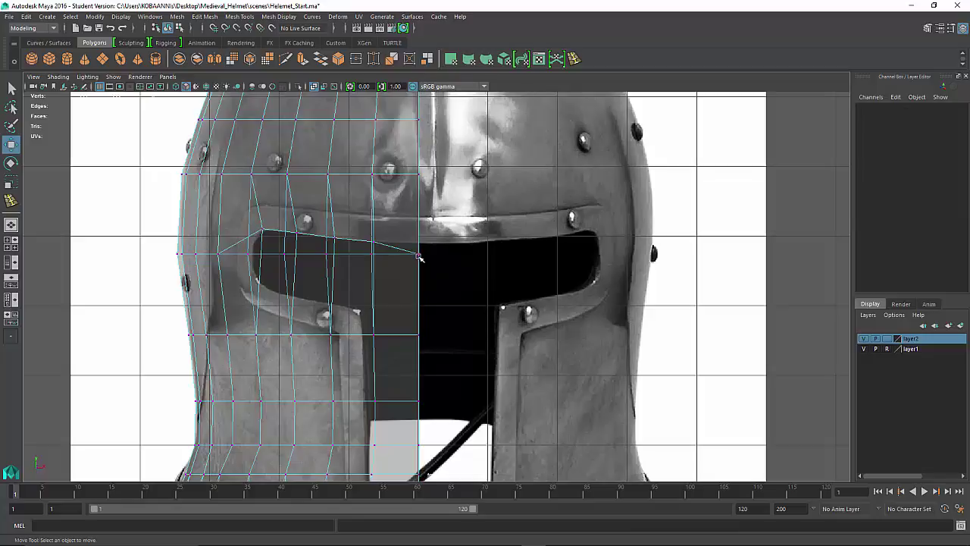
click(419, 255)
click(427, 298)
scroll(429, 262, down, 5)
scroll(433, 271, up, 5)
click(411, 256)
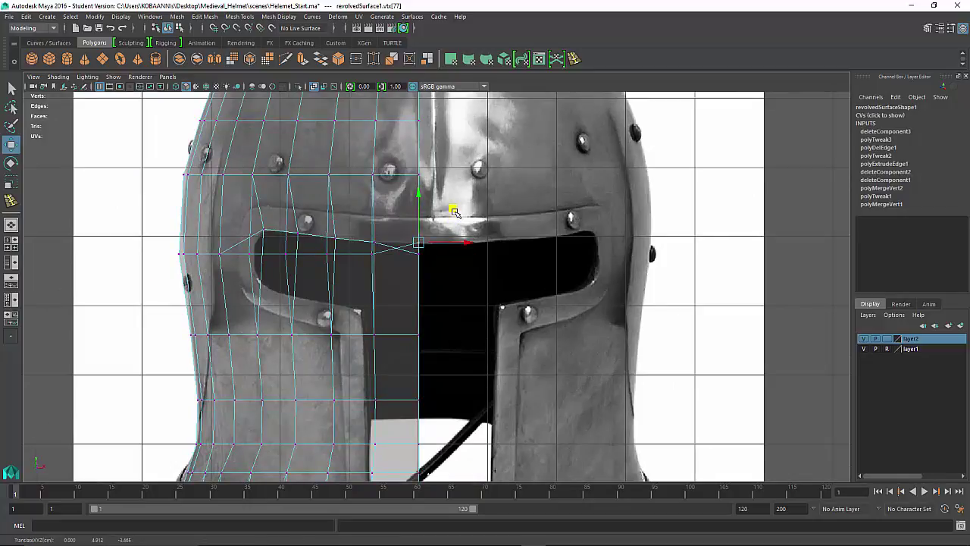
key(ctrl+z)
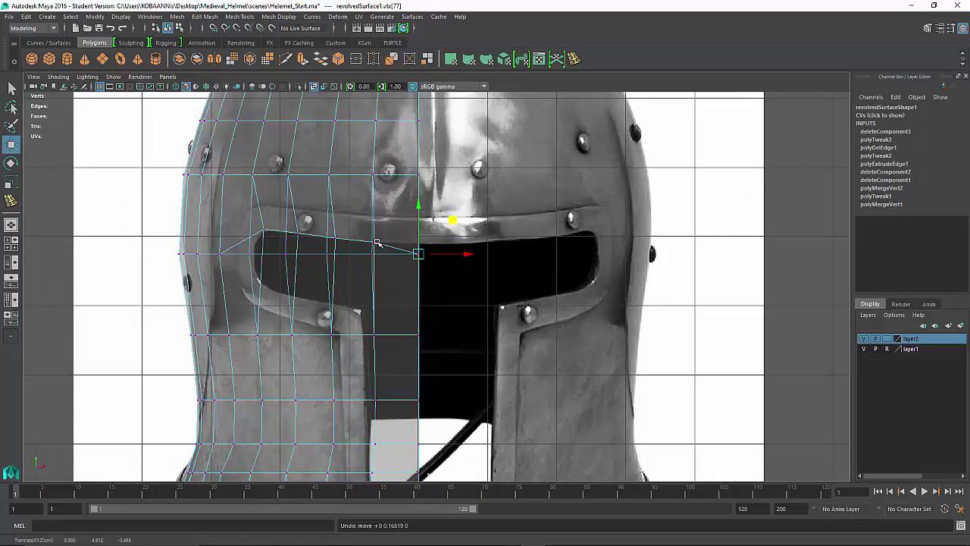
Pick the front eye-level vertex on the centerline in the perspective view and raise it onto the eye slot's upper edge in the front view.
key(space)
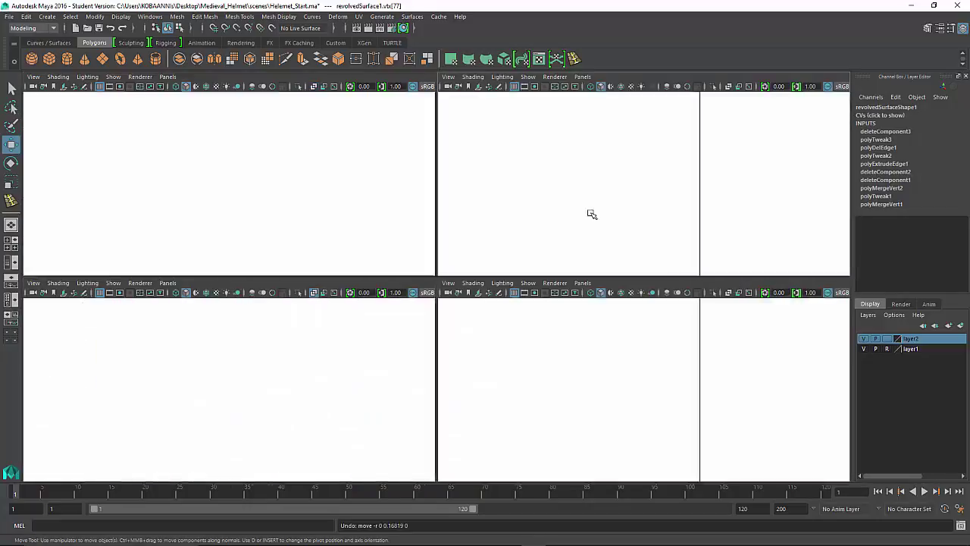
key(space)
alt+drag(504, 289, 425, 276)
click(417, 334)
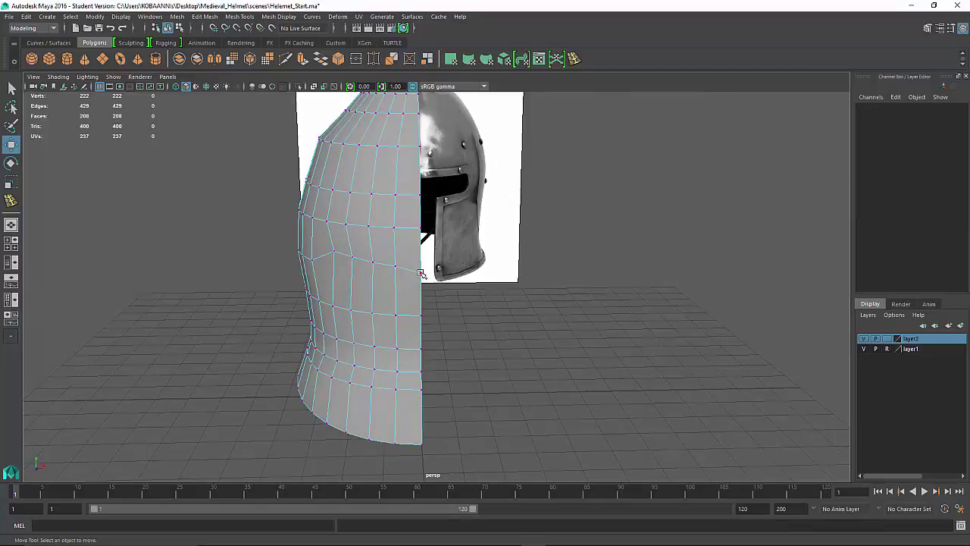
click(422, 273)
key(space)
key(space)
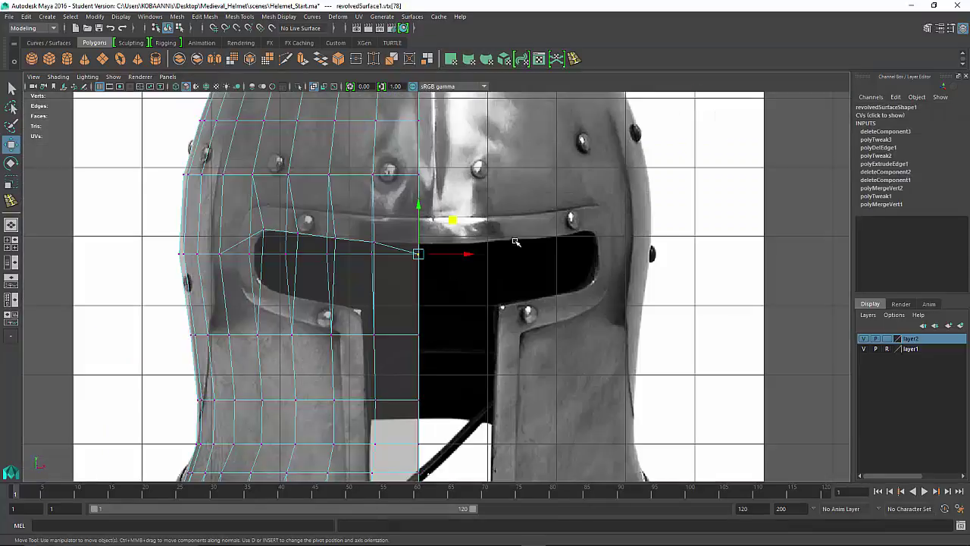
middle_drag(451, 217, 455, 208)
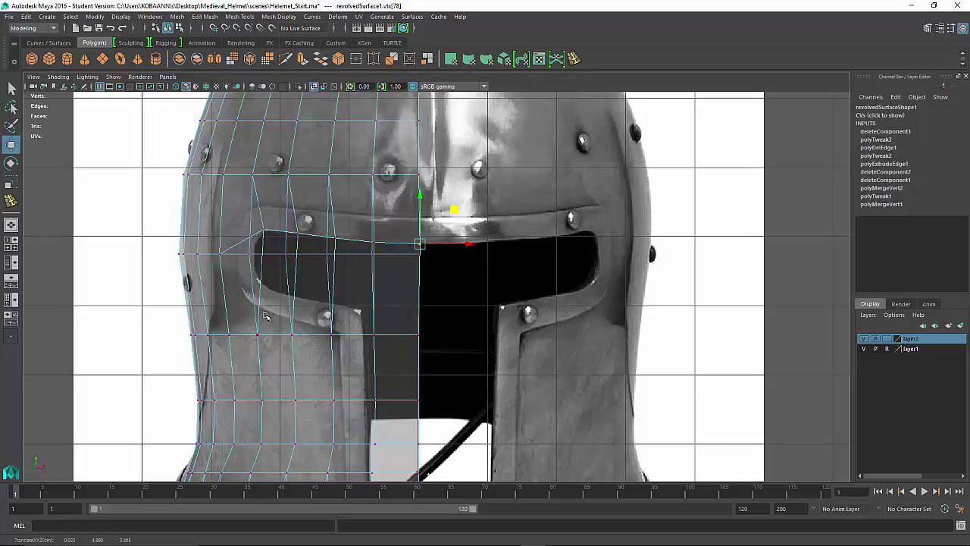
click(526, 322)
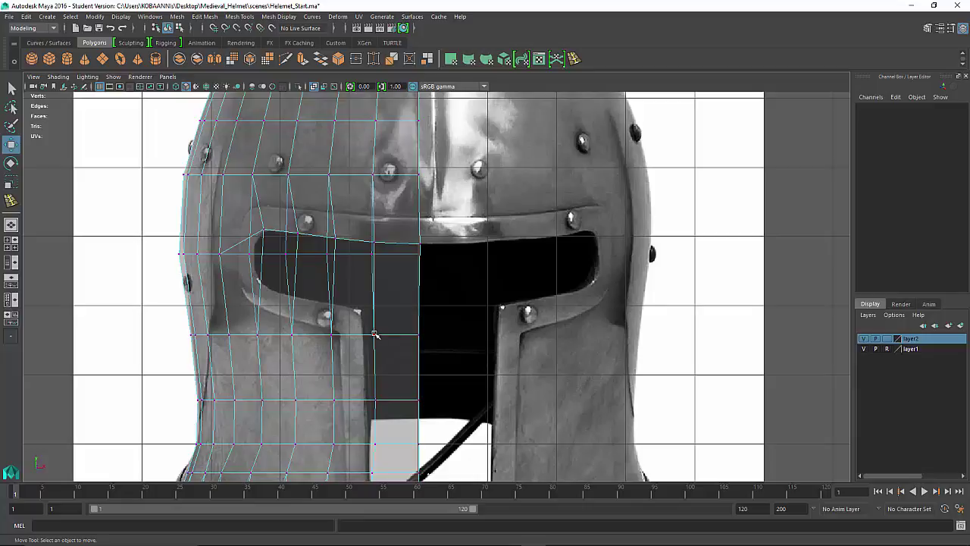
Insert a horizontal edge loop along the reference eye slot's lower edge and return the mesh to vertex mode.
click(11, 200)
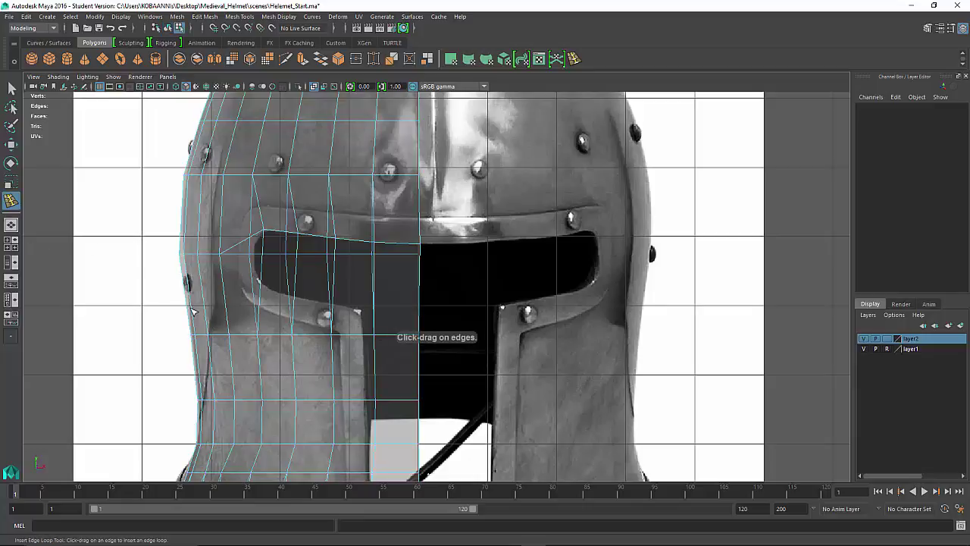
drag(189, 307, 189, 309)
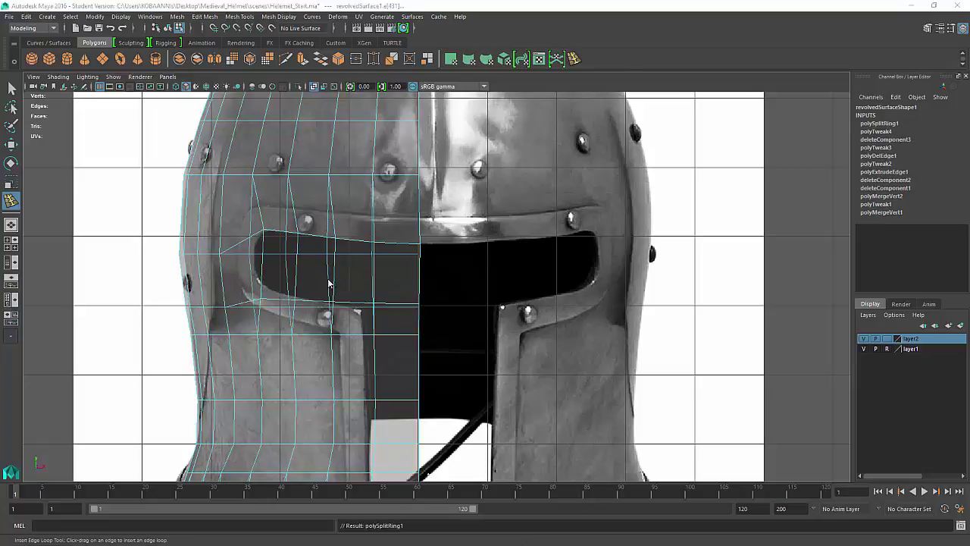
key(space)
right_drag(611, 213, 576, 208)
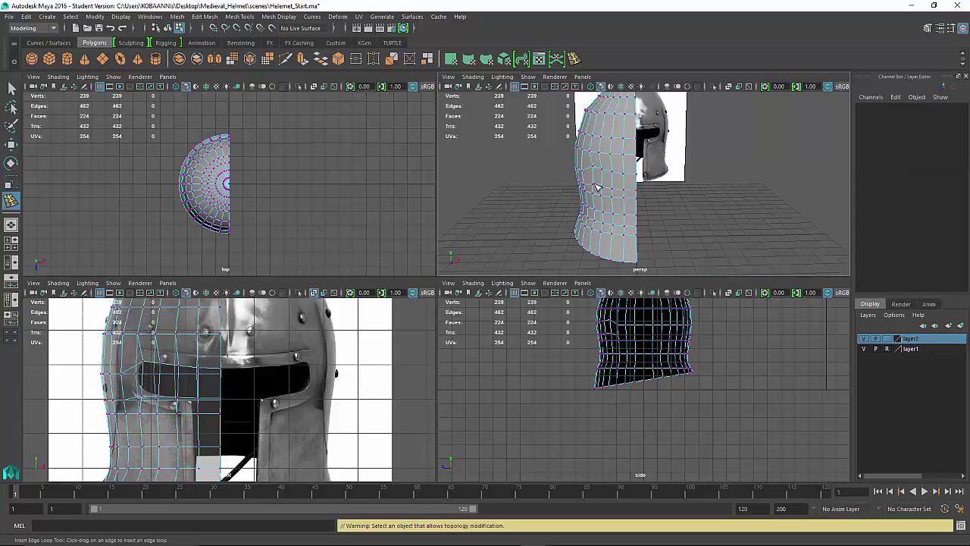
With the Move tool, raise the new loop's front vertex nearest the slot's outer end onto the slot's lower outer corner.
click(596, 185)
key(ctrl+z)
key(q)
click(736, 226)
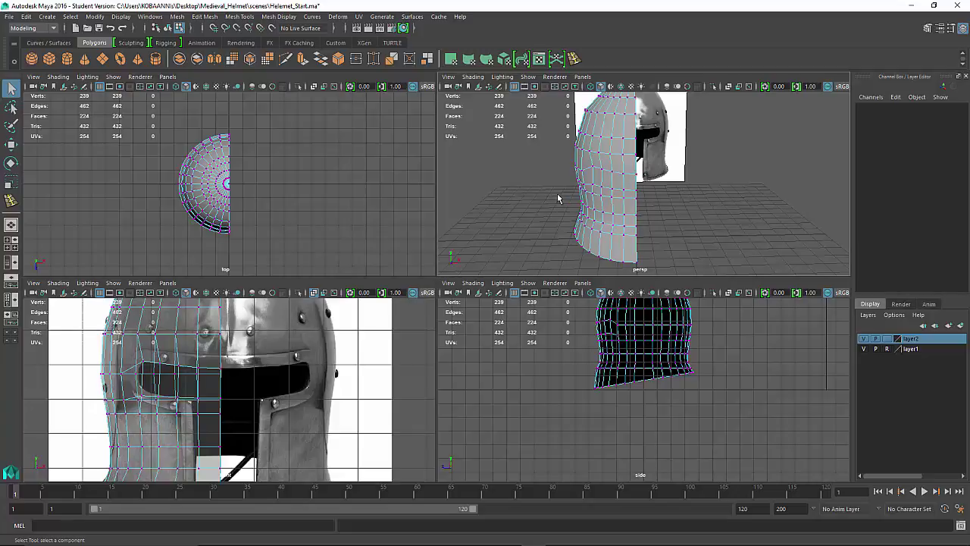
key(w)
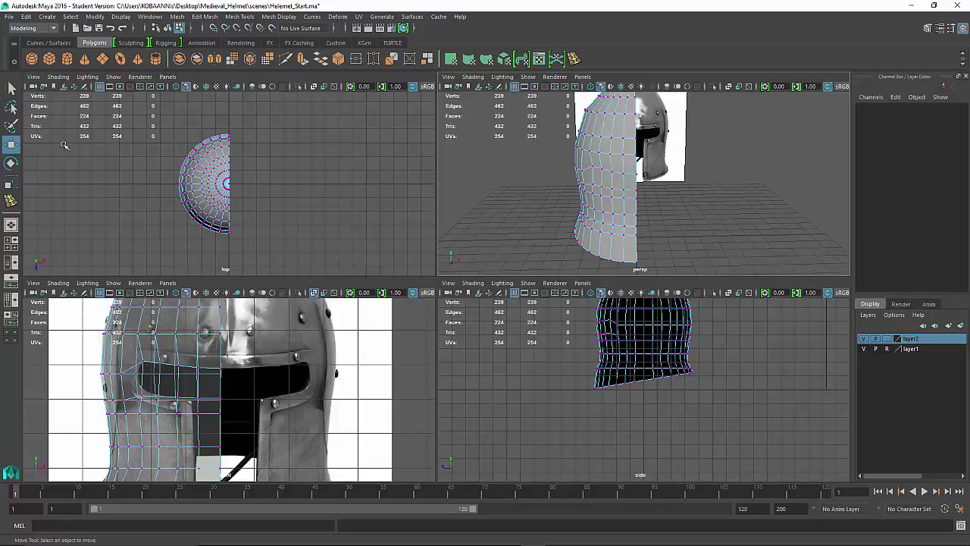
click(594, 190)
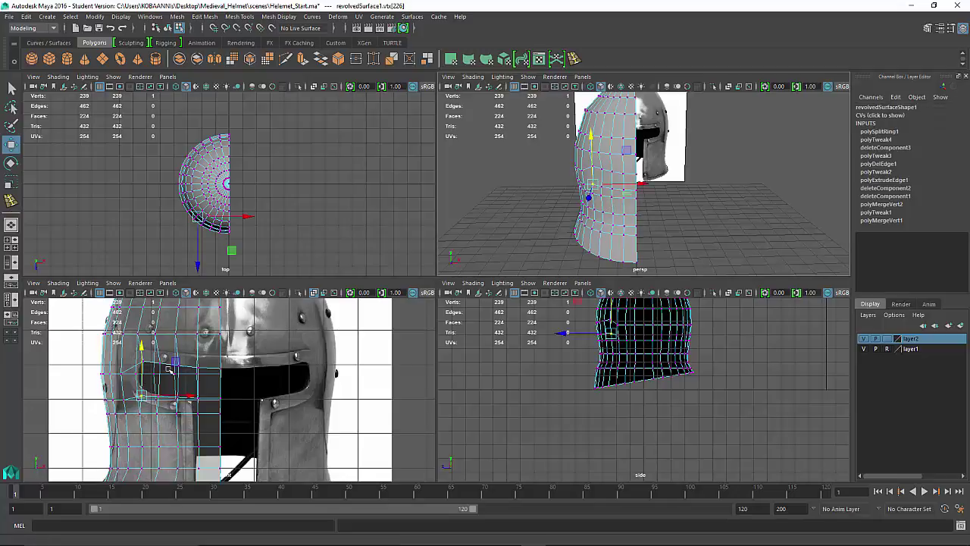
drag(176, 362, 175, 354)
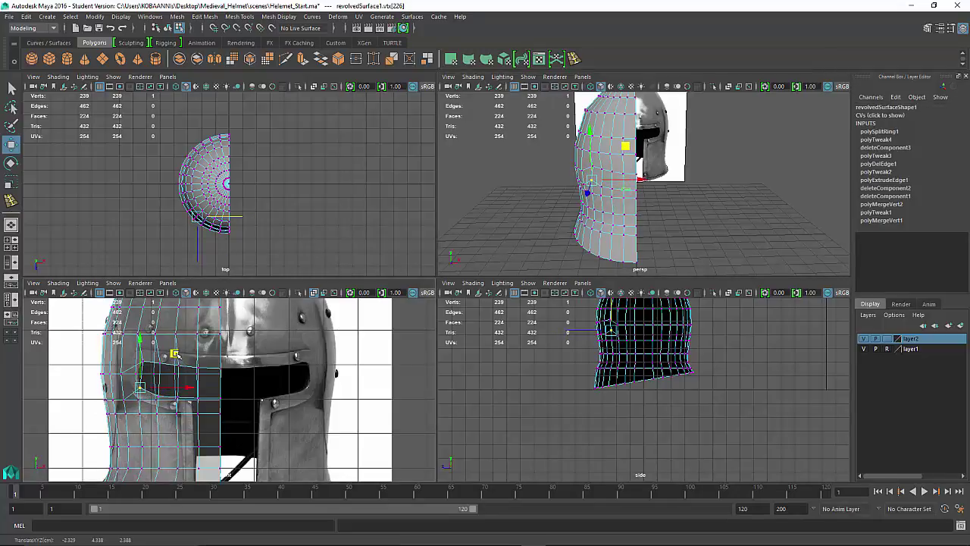
Move the next two vertices of the new loop toward the centerline onto the eye slot's curved lower edge.
click(603, 187)
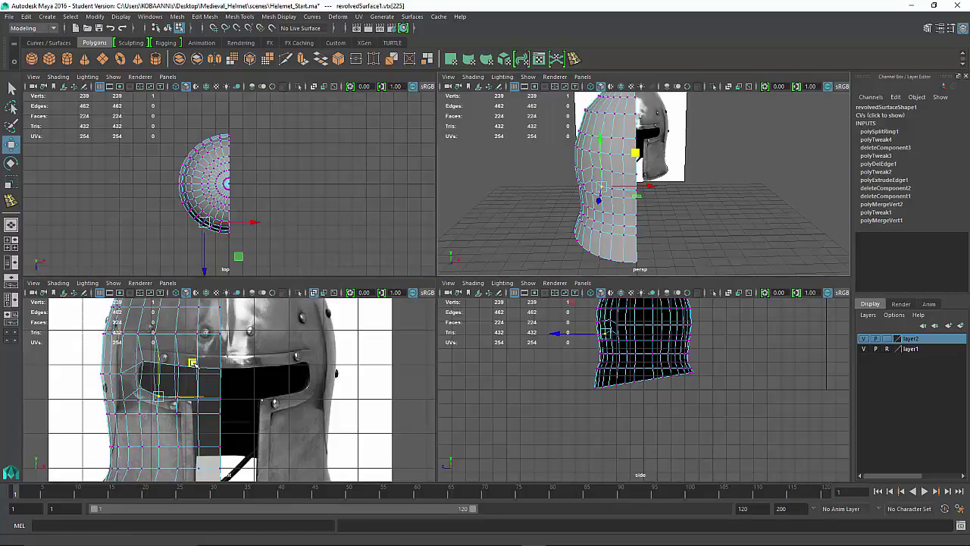
key(space)
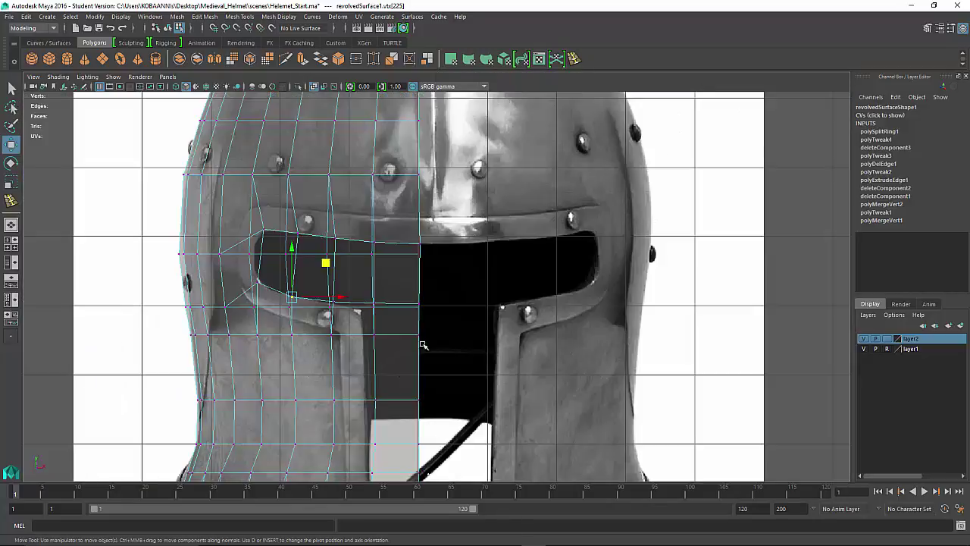
key(space)
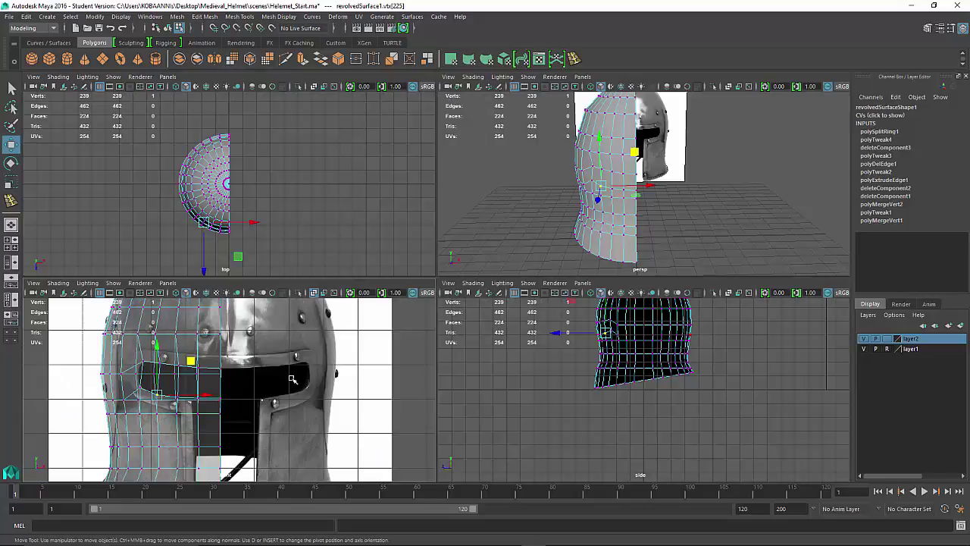
click(697, 219)
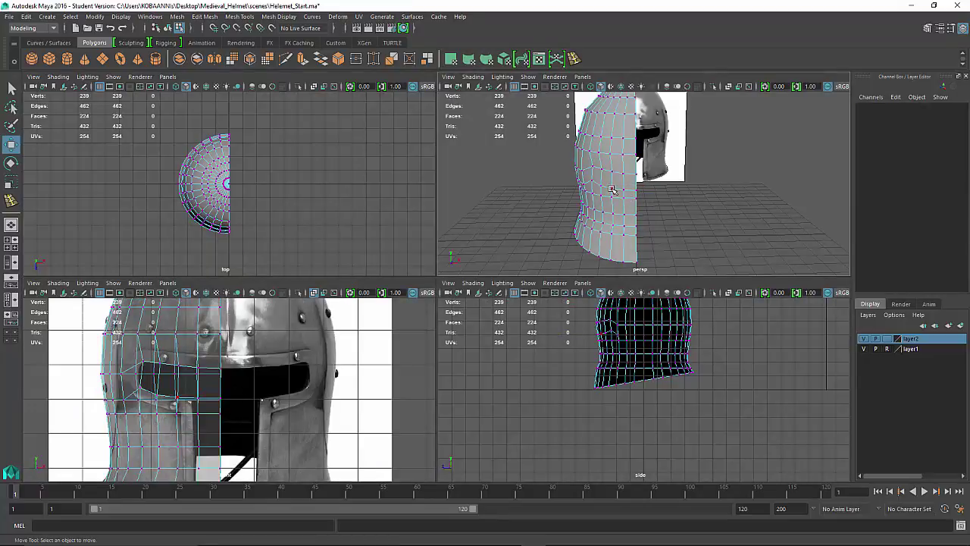
key(space)
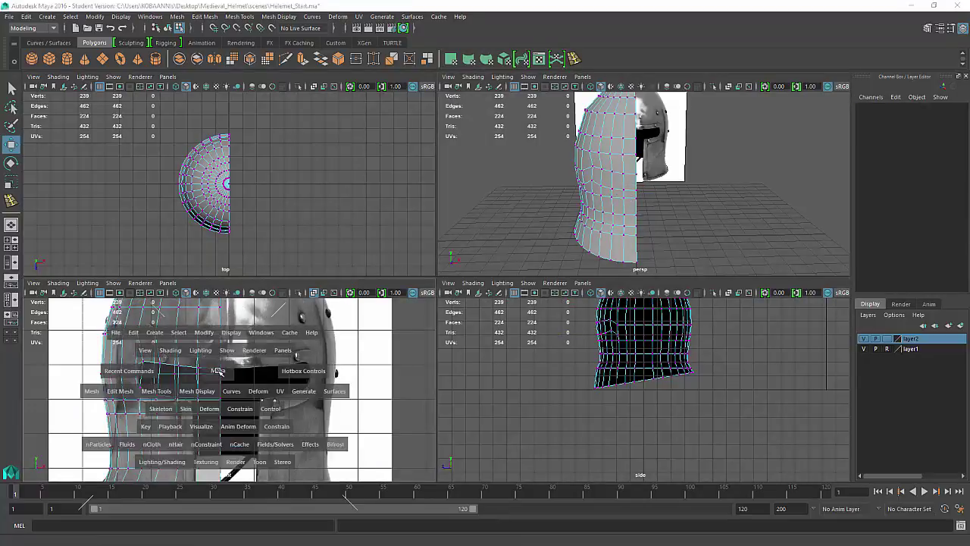
scroll(342, 334, up, 5)
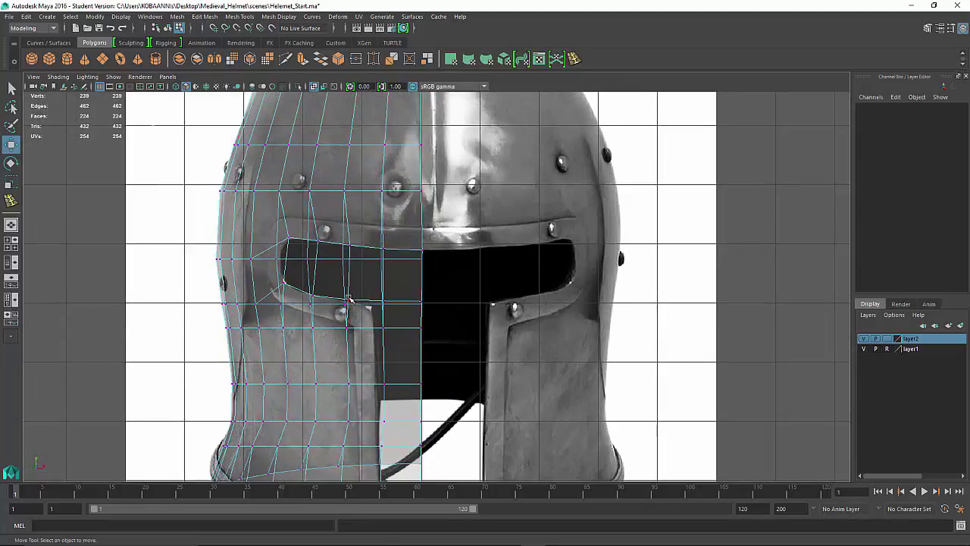
click(349, 299)
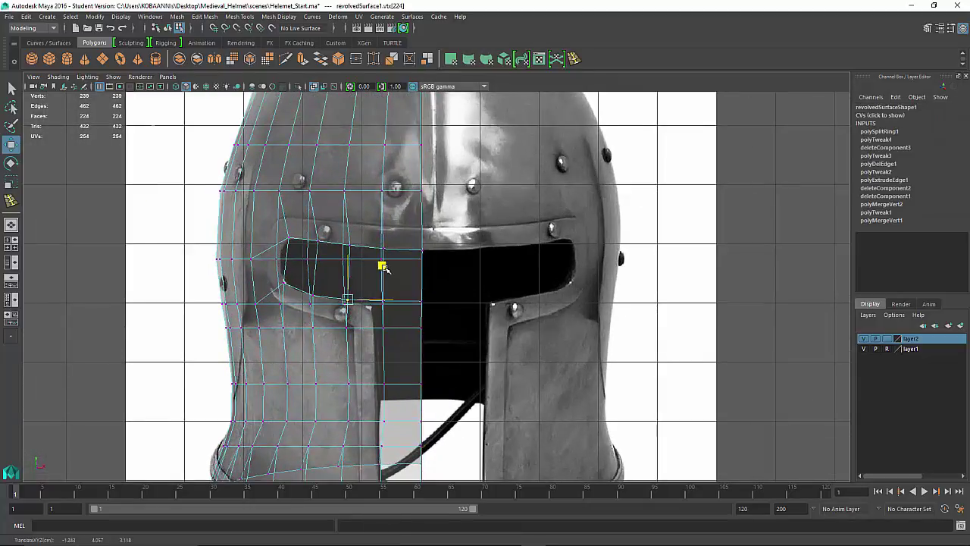
click(514, 341)
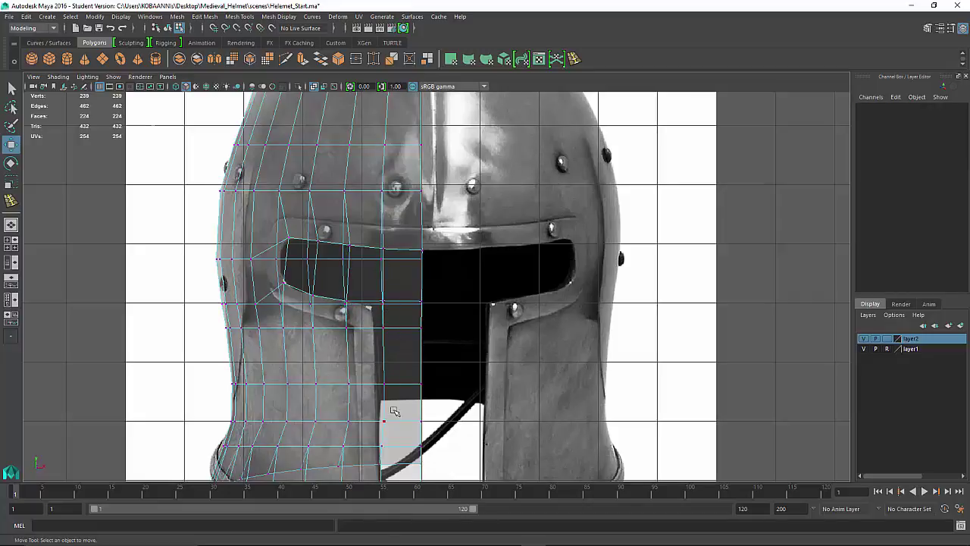
Shift the two lower vertices beside the face opening onto the cheek plate's inner edge, starting just above the bottom flare.
alt+middle_drag(399, 407, 411, 347)
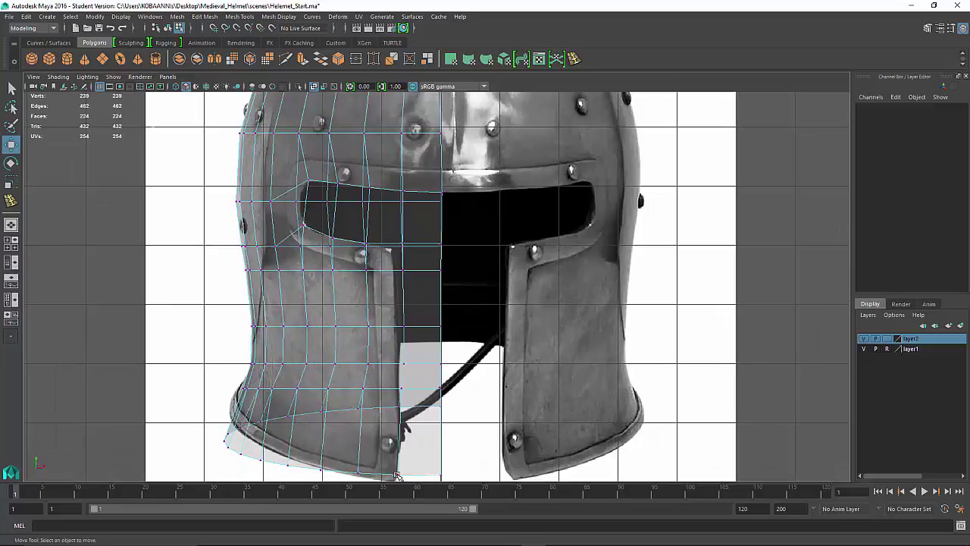
click(404, 389)
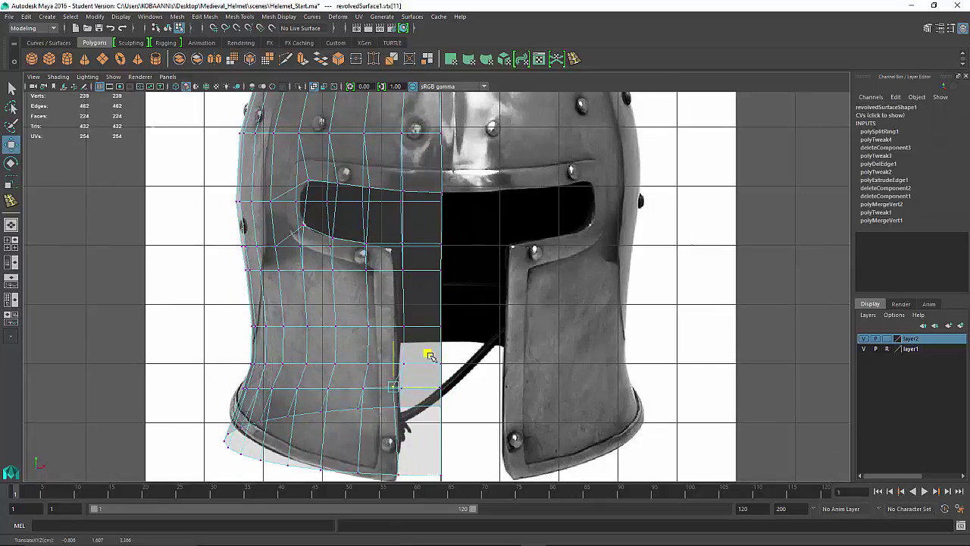
drag(430, 356, 435, 357)
click(404, 365)
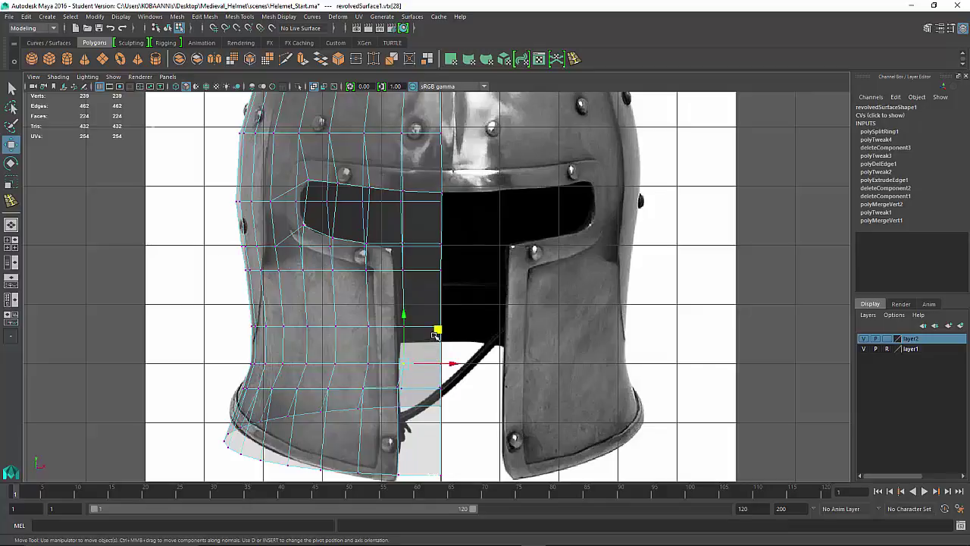
mouse_move(436, 333)
middle_down()
mouse_move(429, 323)
mouse_move(430, 331)
middle_up()
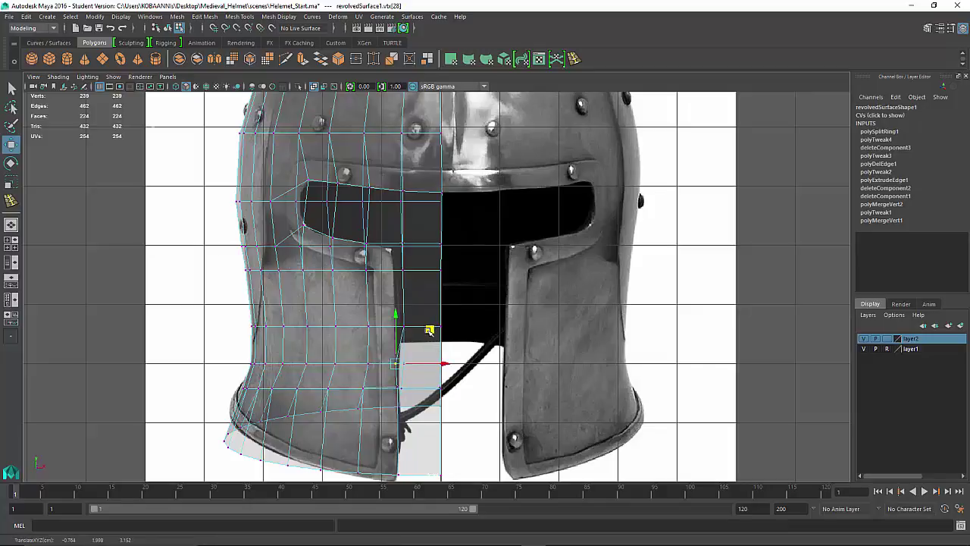
Align the upper three vertices beside the face opening with the cheek plate's inner edge, ending at its corner under the eye slot.
click(407, 329)
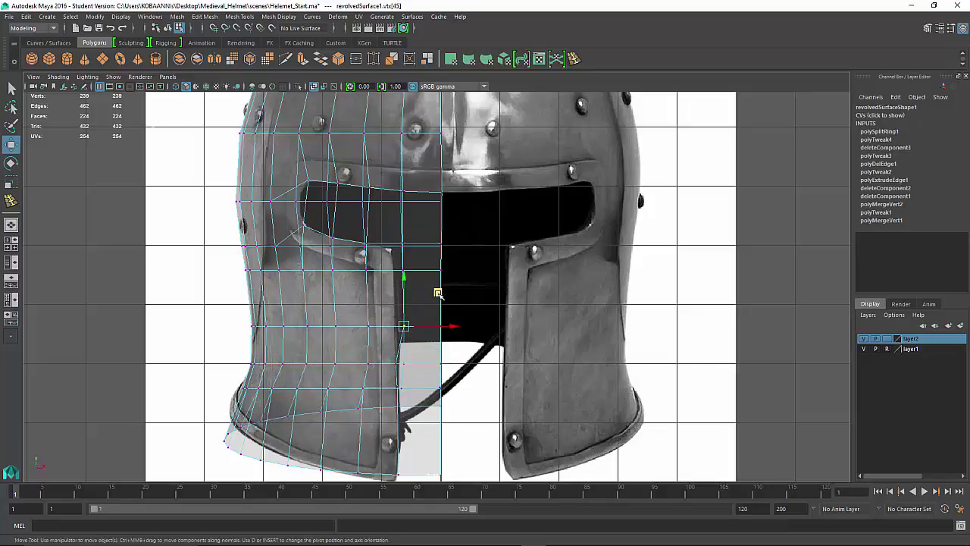
middle_drag(437, 293, 424, 291)
click(400, 271)
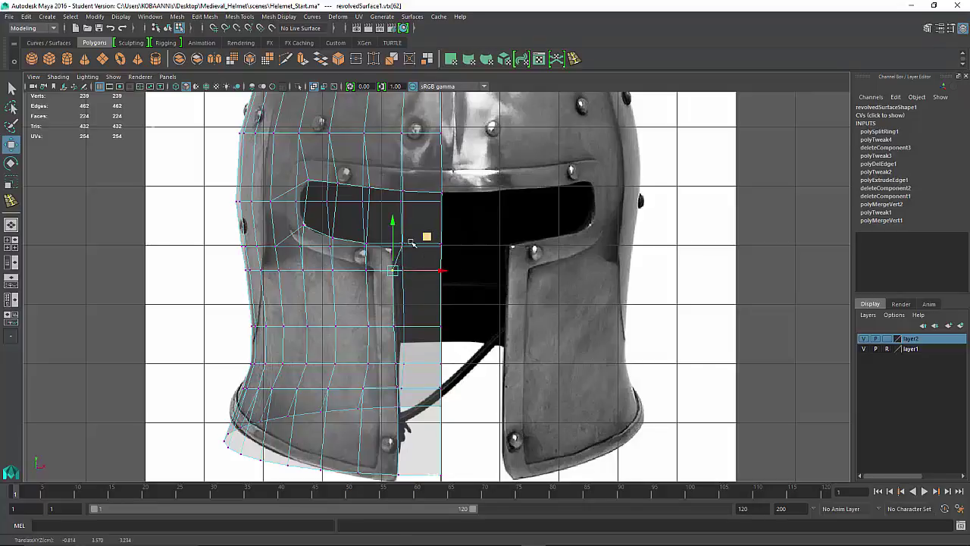
click(401, 244)
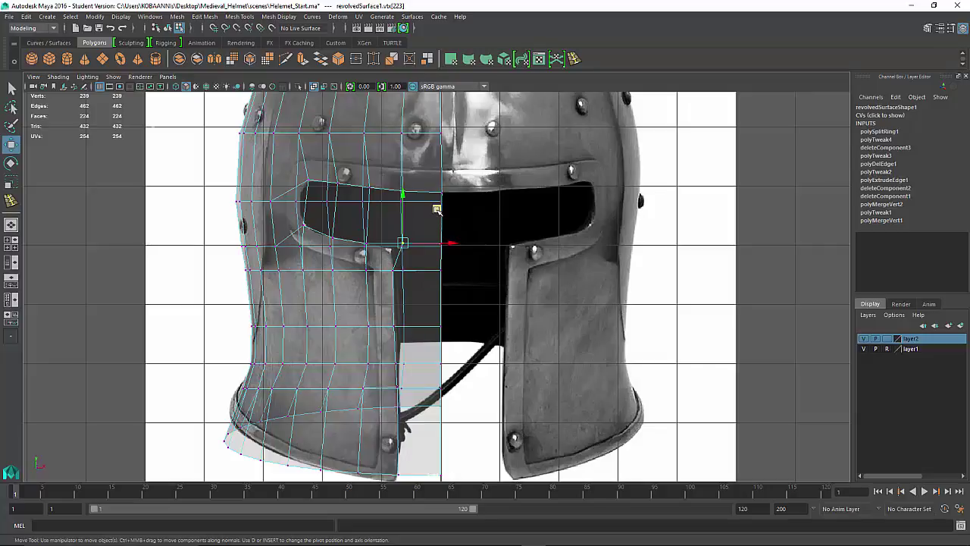
drag(429, 211, 425, 215)
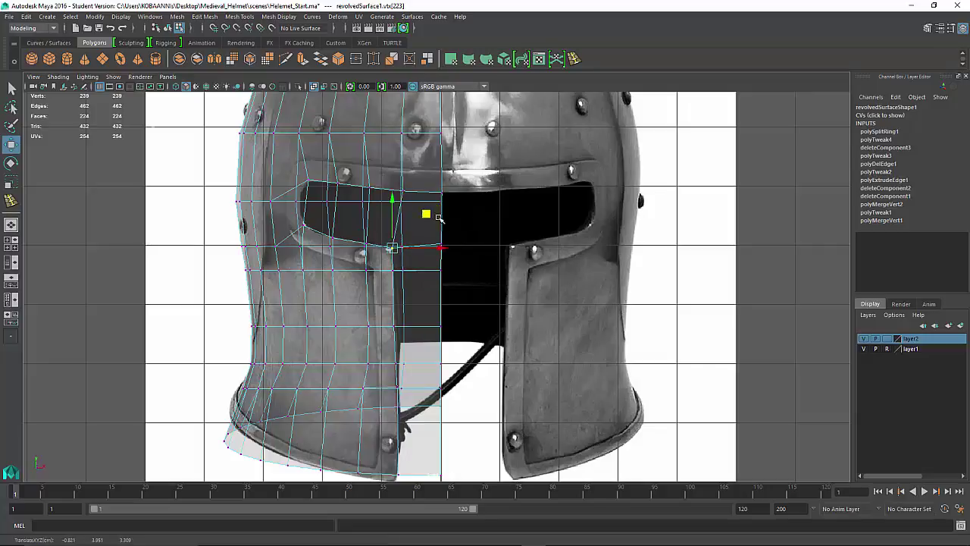
key(space)
key(space)
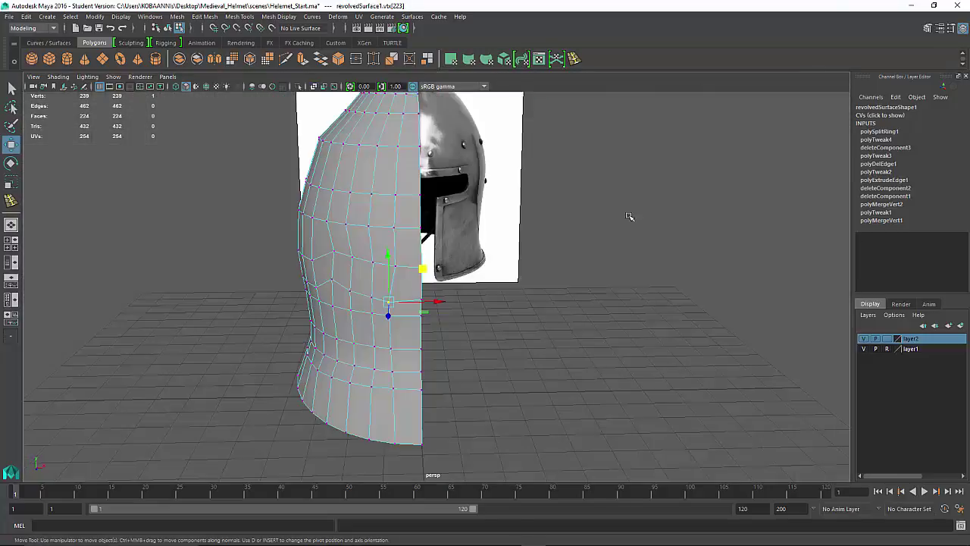
alt+drag(523, 230, 550, 238)
click(544, 234)
key(space)
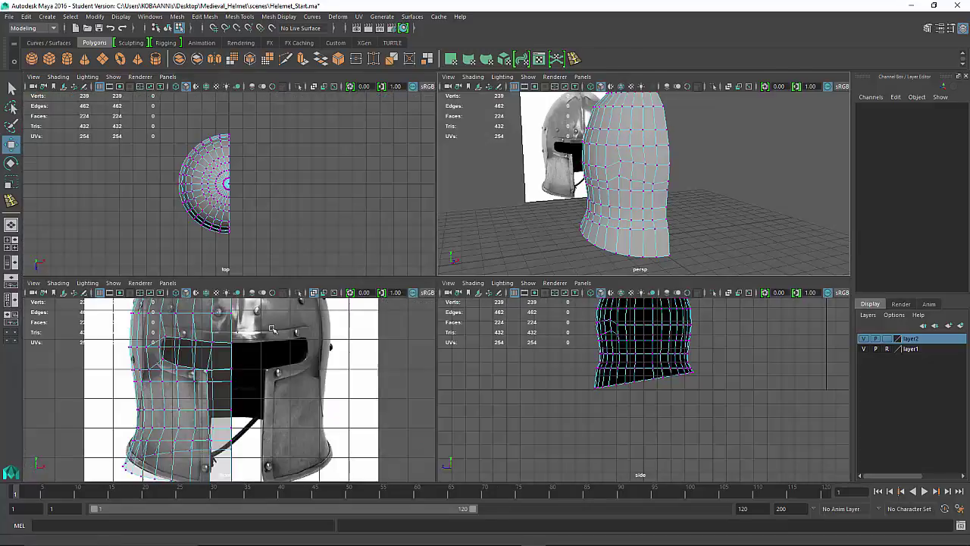
key(space)
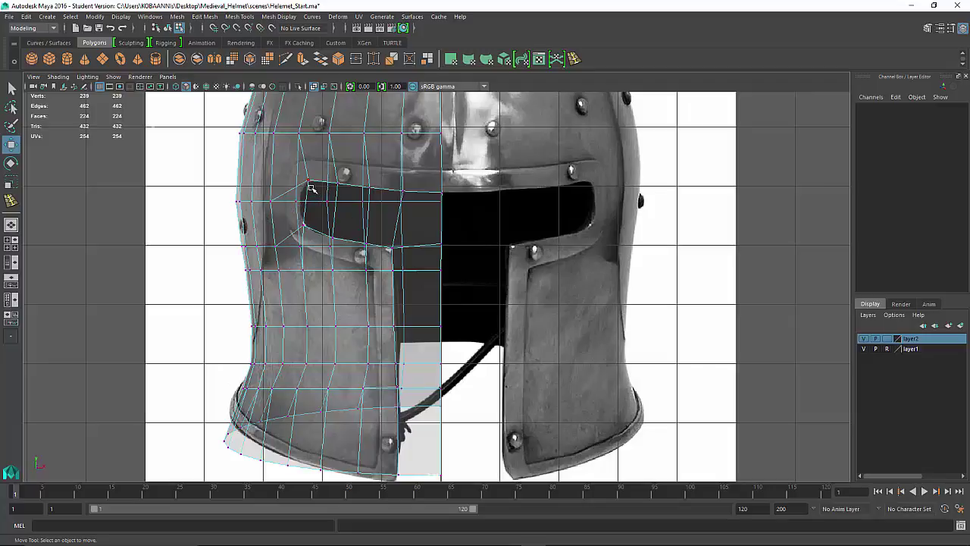
right_drag(326, 227, 294, 224)
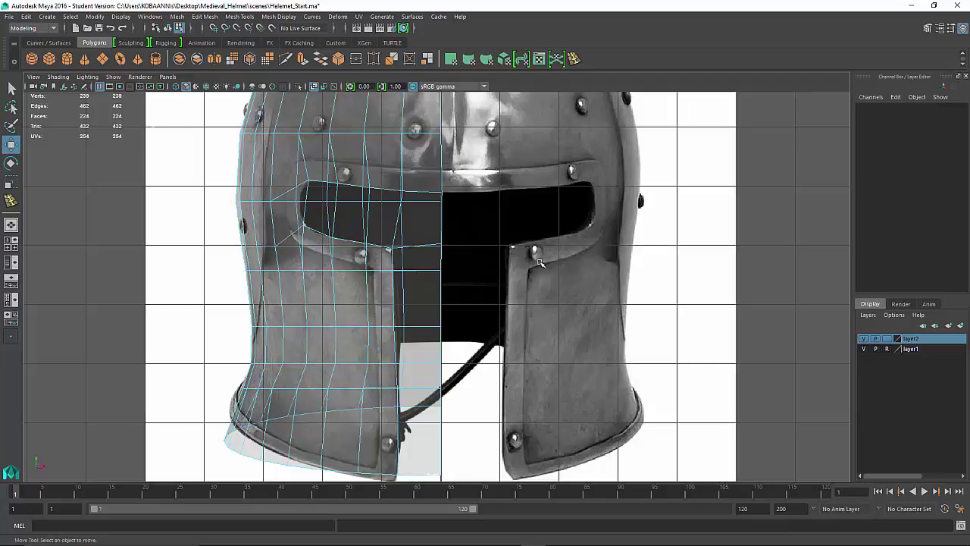
click(316, 210)
shift+click(353, 216)
shift+click(380, 223)
shift+click(436, 225)
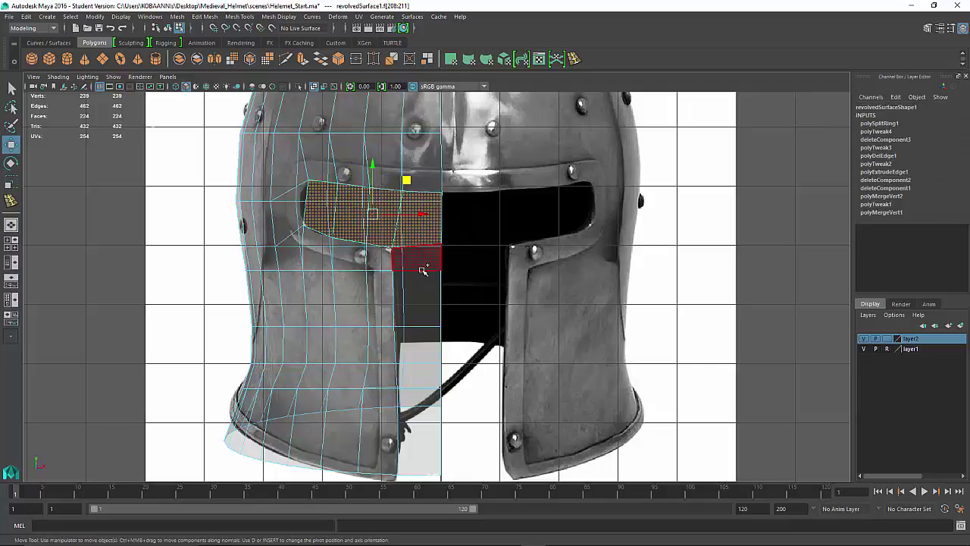
shift+click(422, 266)
shift+click(424, 296)
shift+click(426, 353)
shift+click(427, 381)
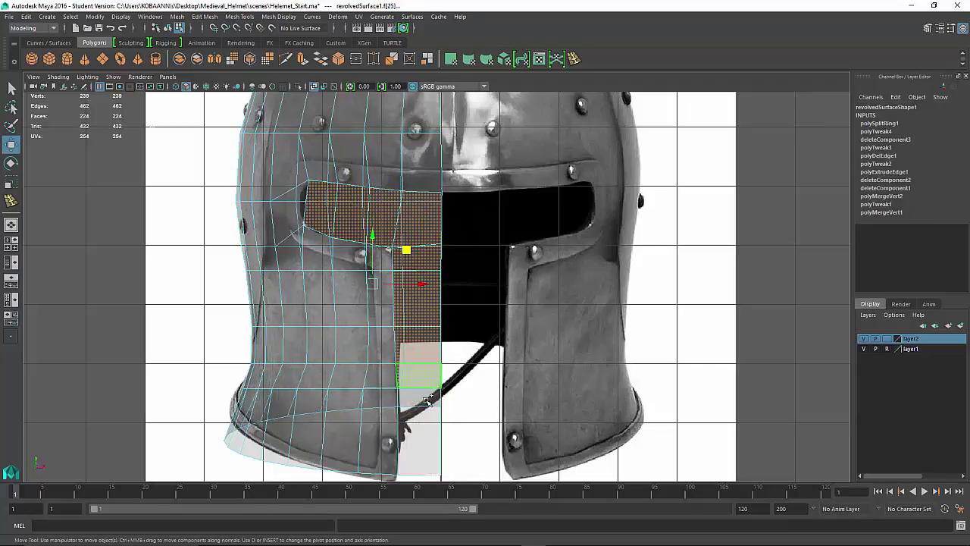
shift+click(422, 430)
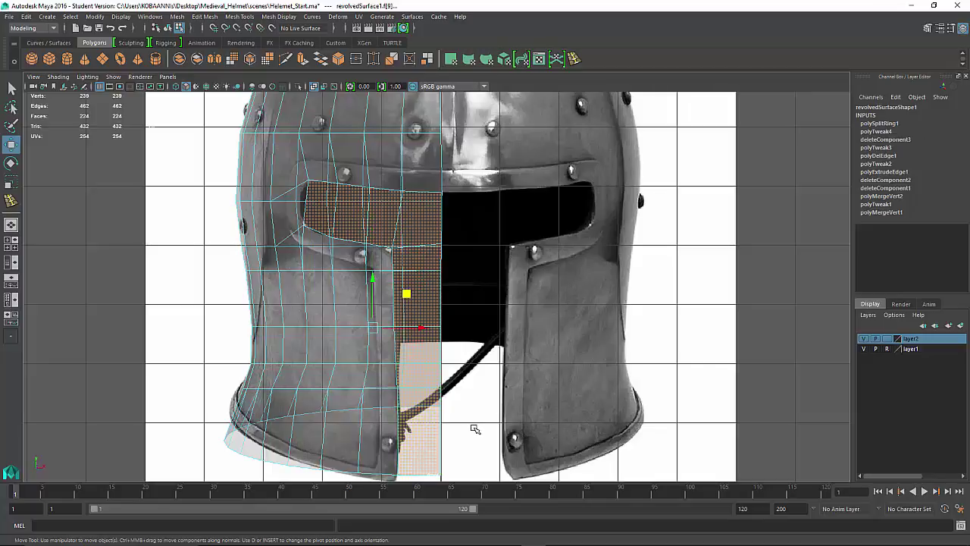
click(475, 429)
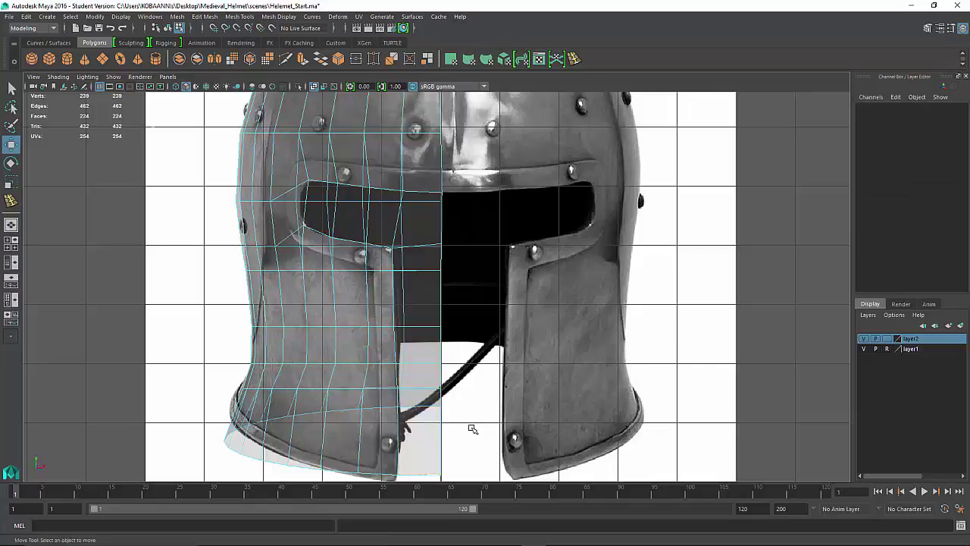
Insert an edge loop on the helmet mesh just above its bottom rim.
right_drag(409, 262, 469, 261)
click(366, 324)
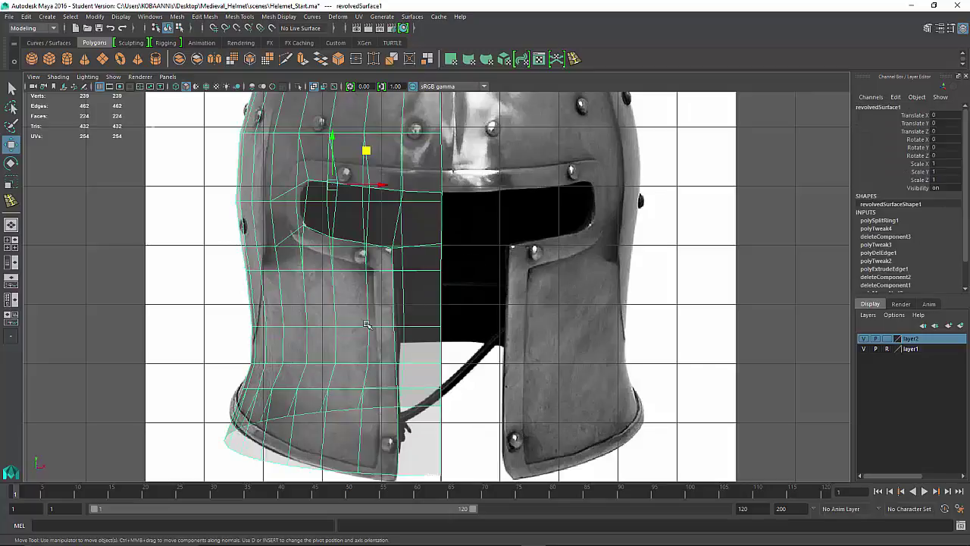
click(10, 201)
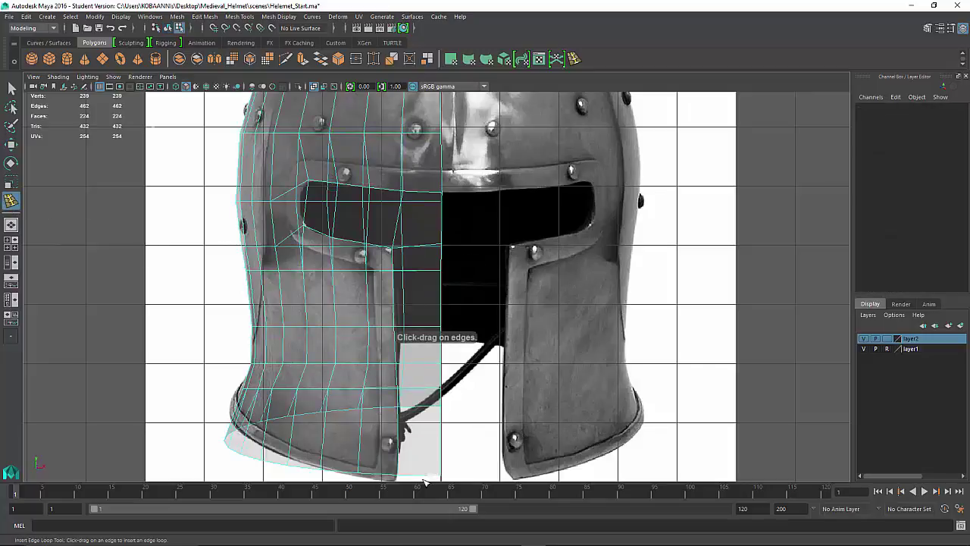
drag(444, 462, 444, 461)
key(space)
key(space)
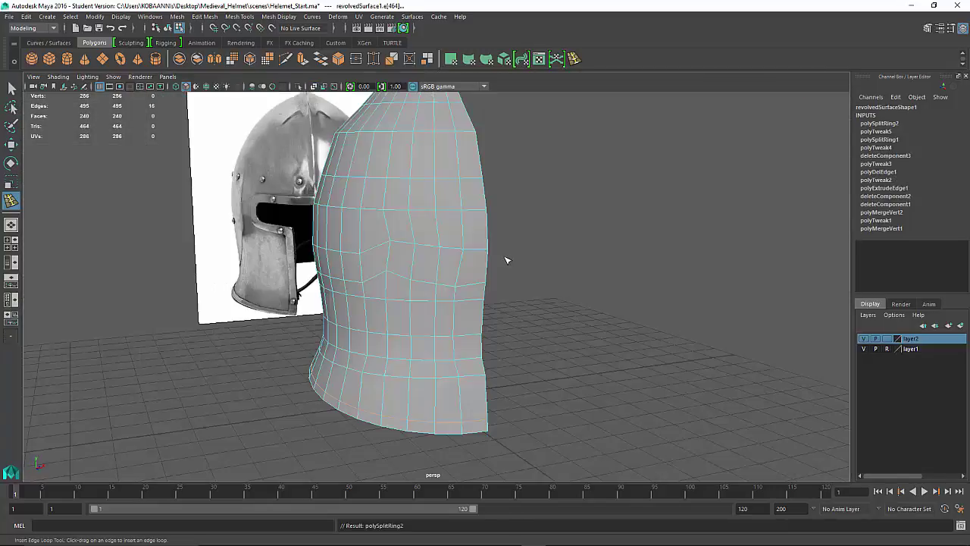
Select four edges of the new loop along the back of the helmet and raise them slightly away from the bottom rim.
alt+drag(505, 260, 514, 309)
scroll(505, 318, down, 3)
scroll(504, 321, up, 8)
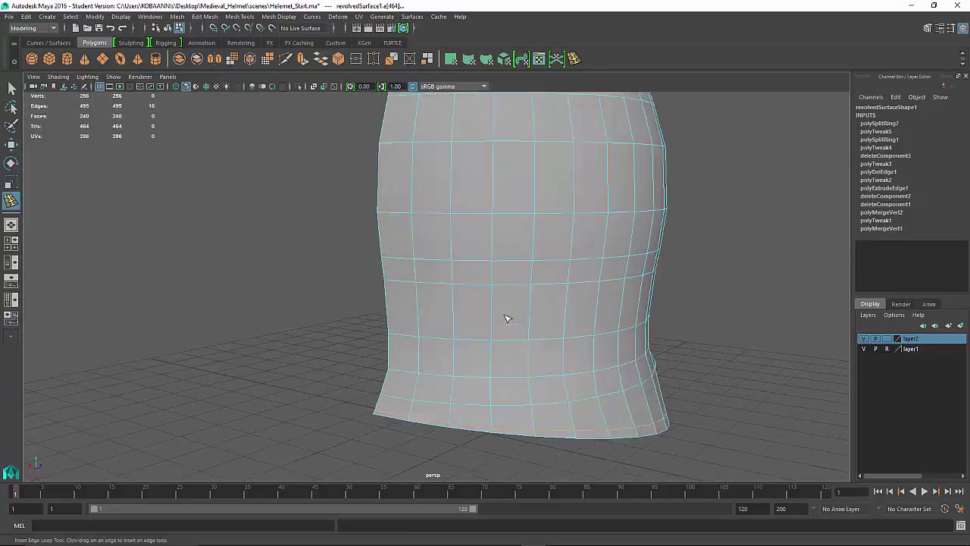
alt+middle_drag(502, 379, 464, 318)
key(q)
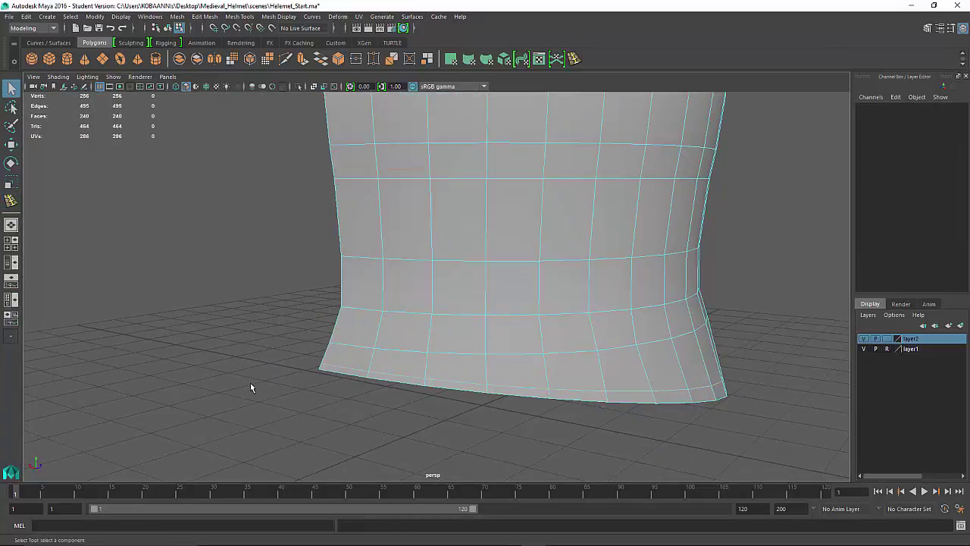
click(392, 378)
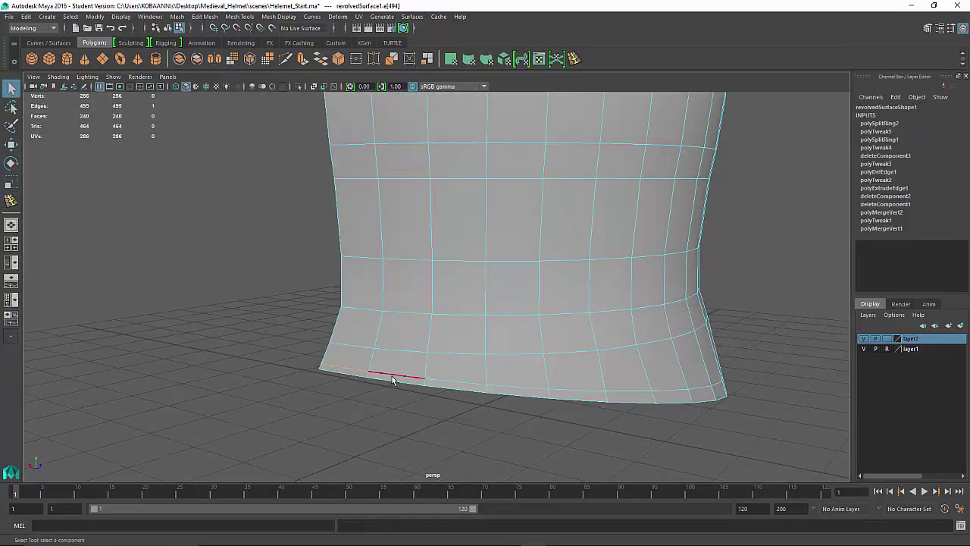
shift+click(458, 384)
shift+click(523, 389)
key(w)
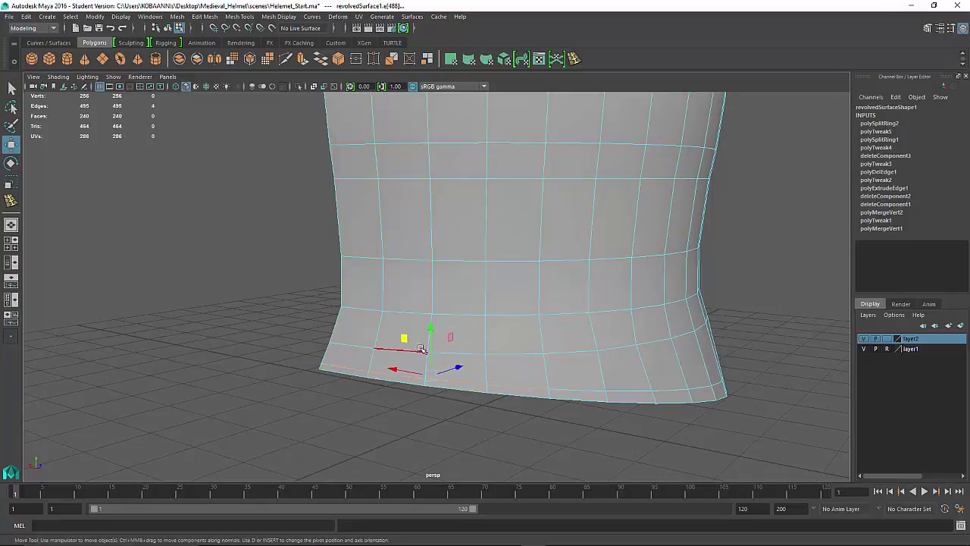
drag(432, 351, 452, 372)
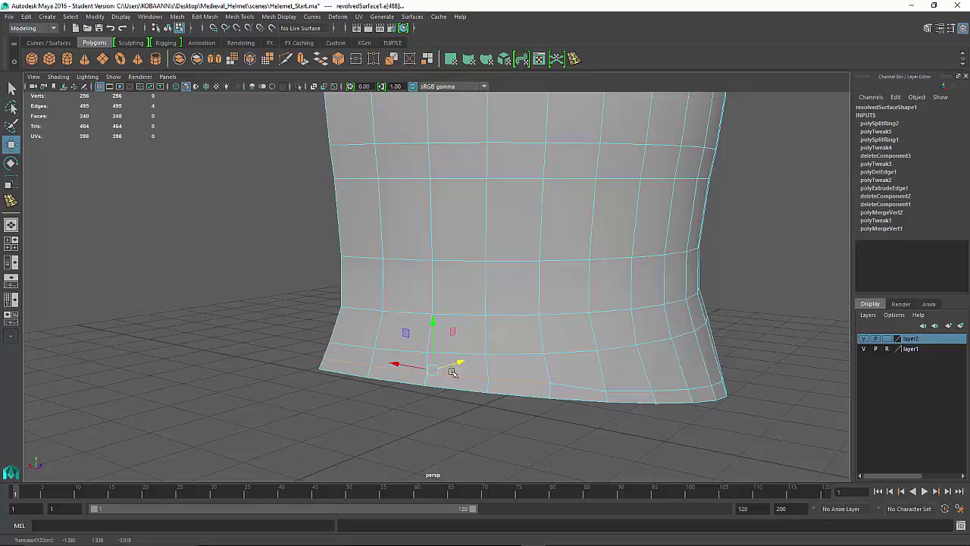
Raise the next edge of the new loop toward the helmet's side, and pick a loop vertex in the raised section.
click(560, 391)
click(581, 368)
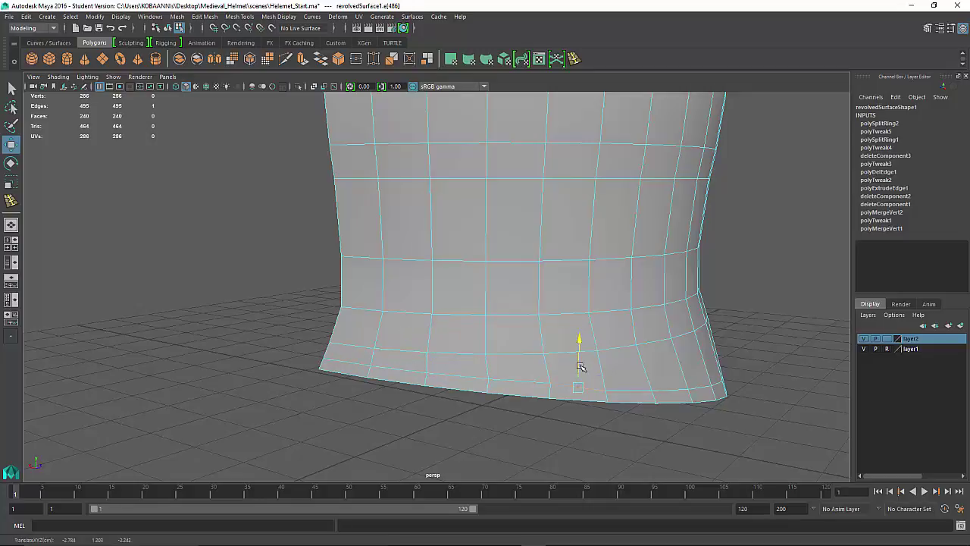
click(614, 438)
key(space)
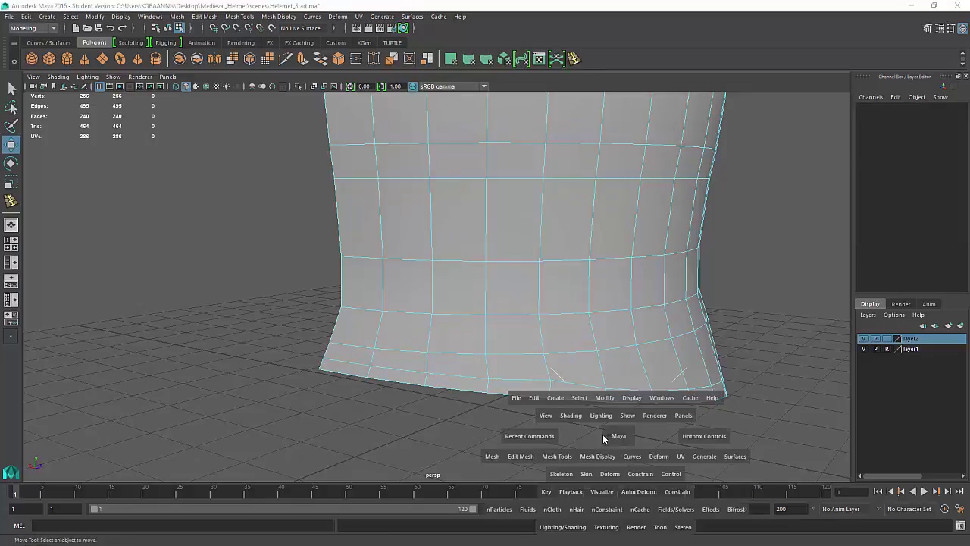
alt+drag(608, 422, 563, 415)
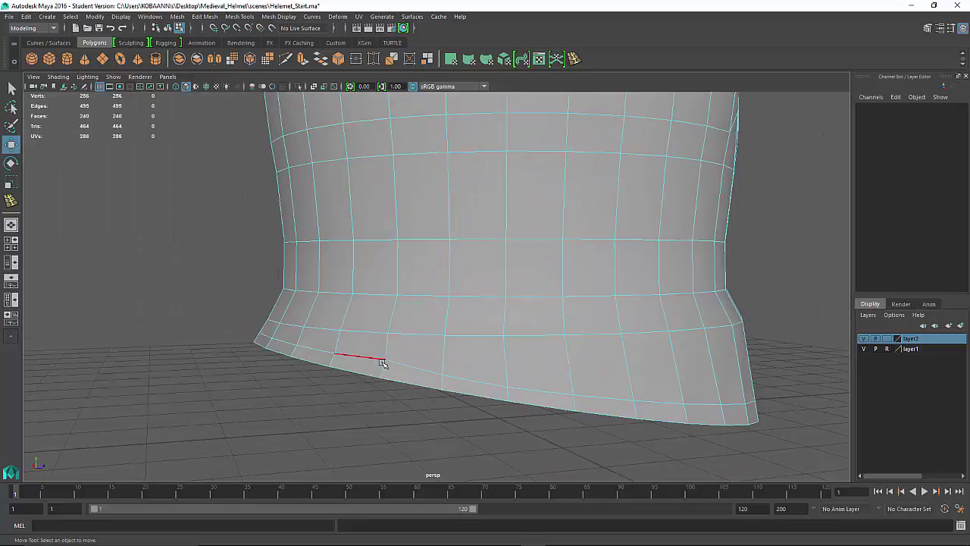
alt+drag(427, 389, 480, 415)
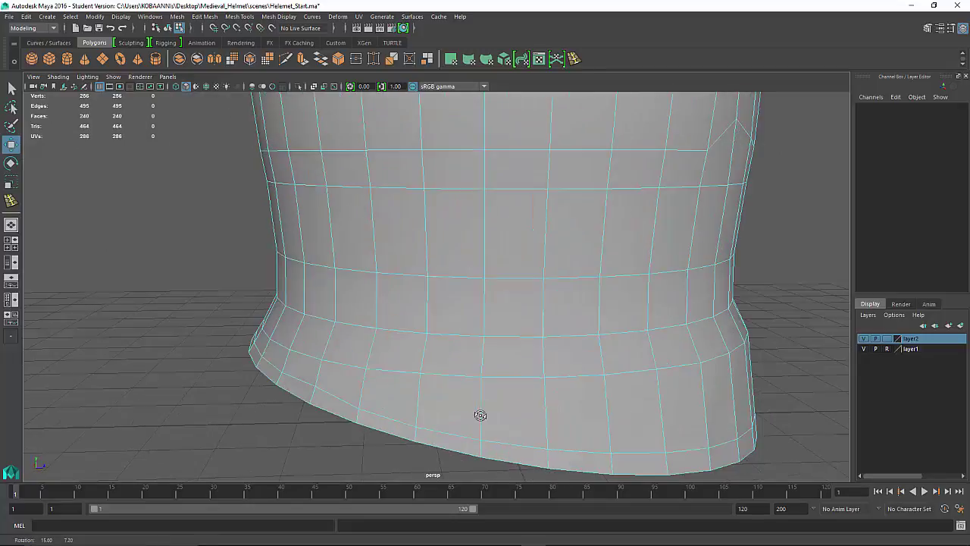
right_drag(342, 254, 330, 269)
click(316, 386)
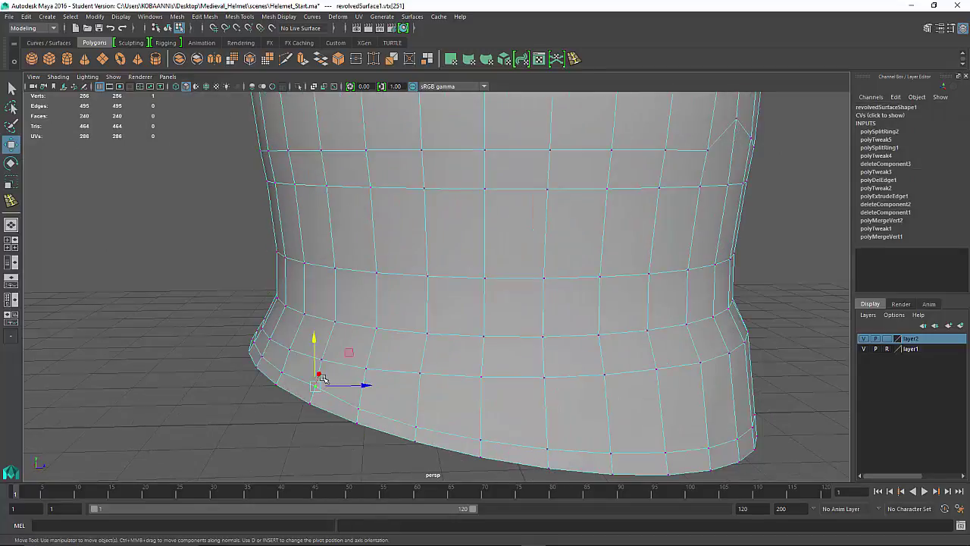
click(265, 443)
alt+drag(259, 439, 133, 417)
key(space)
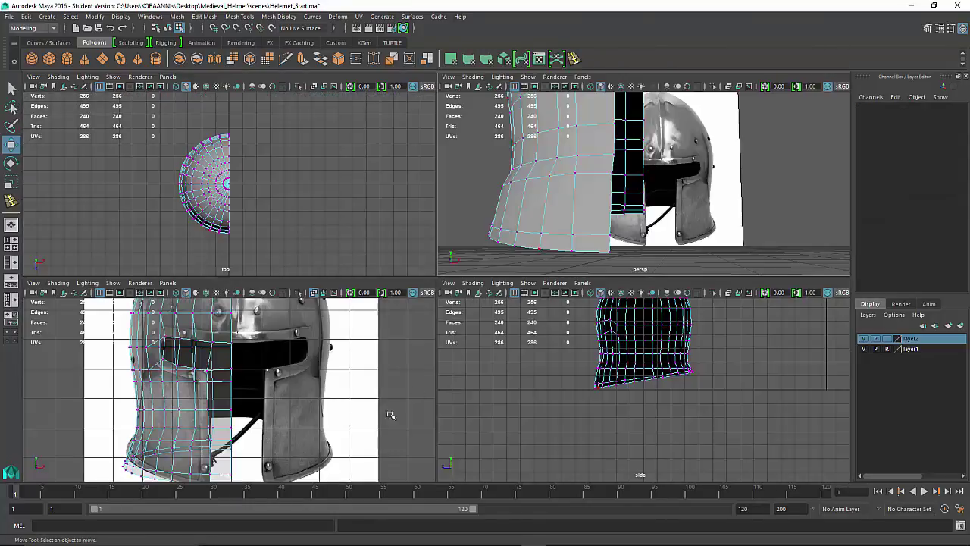
key(space)
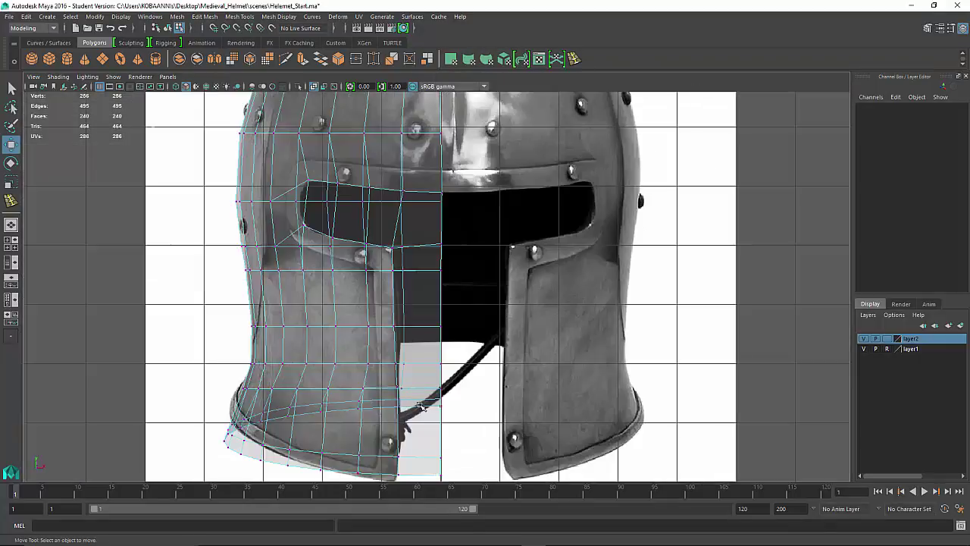
Select the eye slot faces, the column of face-opening faces beside the centerline and the full face strip along the bottom rim.
right_drag(429, 297, 432, 280)
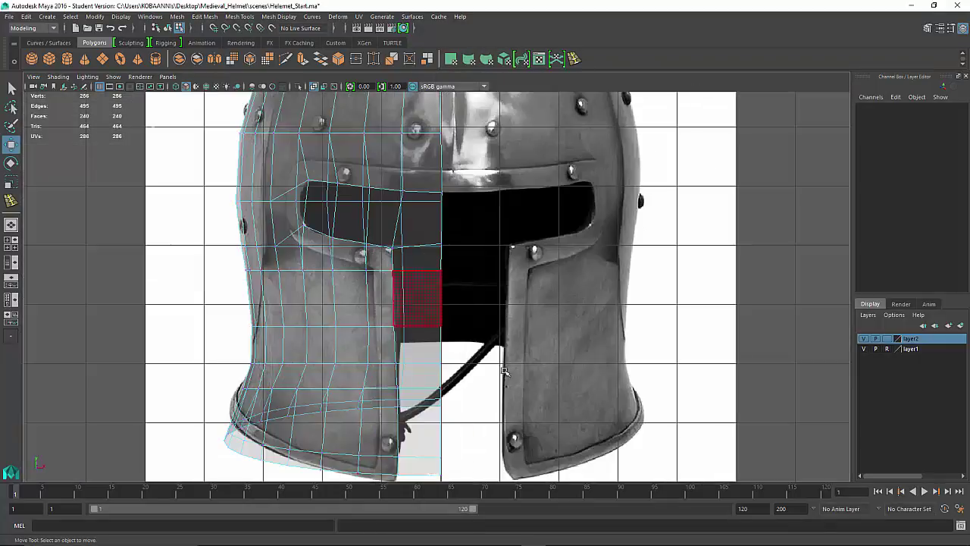
click(314, 211)
click(347, 213)
click(328, 213)
shift+click(353, 217)
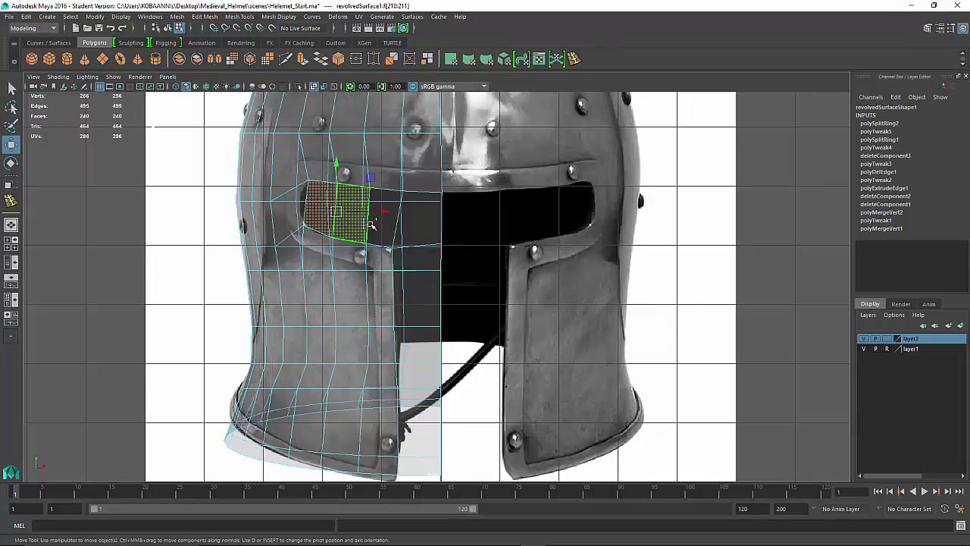
shift+click(385, 225)
shift+click(410, 227)
shift+click(432, 260)
shift+click(432, 295)
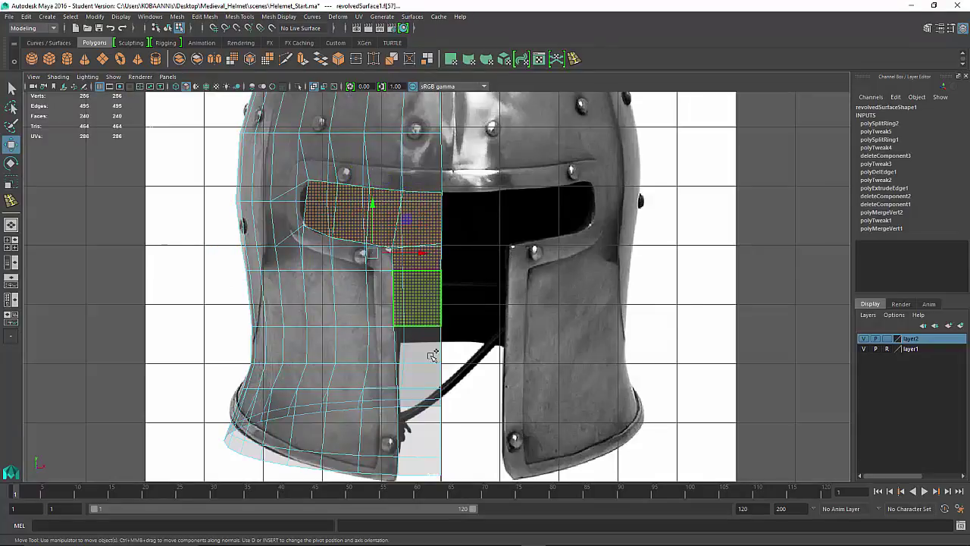
shift+click(431, 355)
shift+click(424, 411)
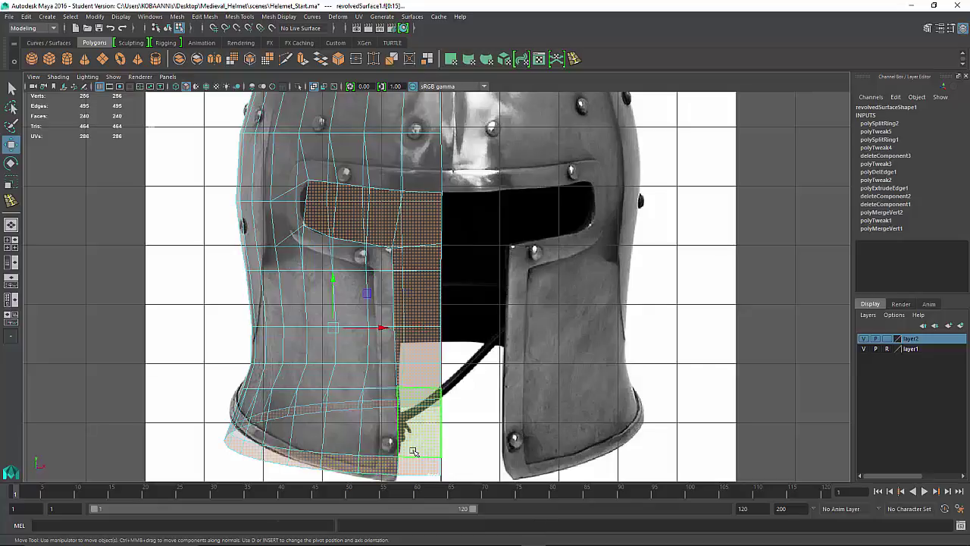
Examine the selected rim, face-opening and eye slot faces in the perspective view, ending back in the front view.
key(space)
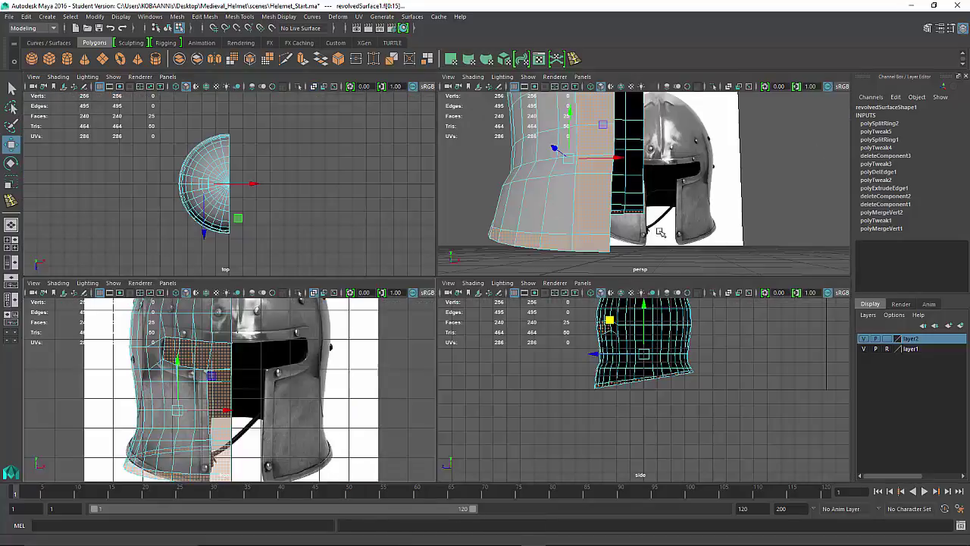
mouse_move(660, 232)
alt+mouse_down()
mouse_move(536, 258)
mouse_move(523, 248)
mouse_move(674, 236)
alt+mouse_up()
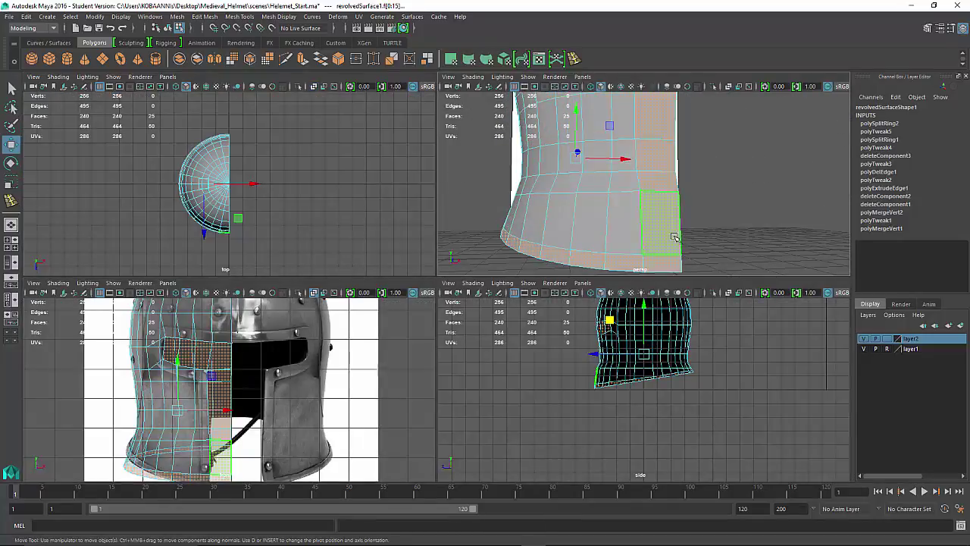
key(space)
scroll(581, 282, up, 8)
scroll(572, 294, down, 10)
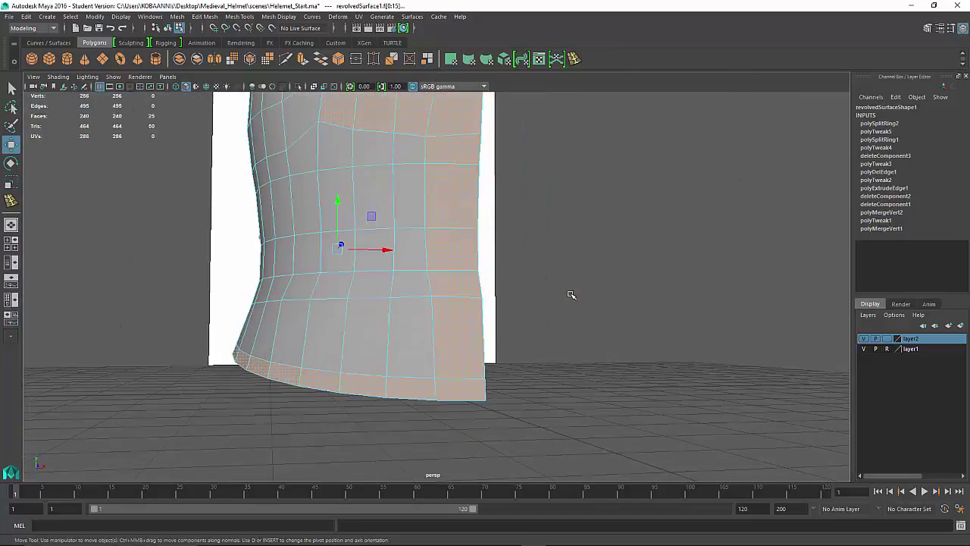
scroll(577, 295, down, 8)
alt+drag(596, 293, 527, 295)
key(space)
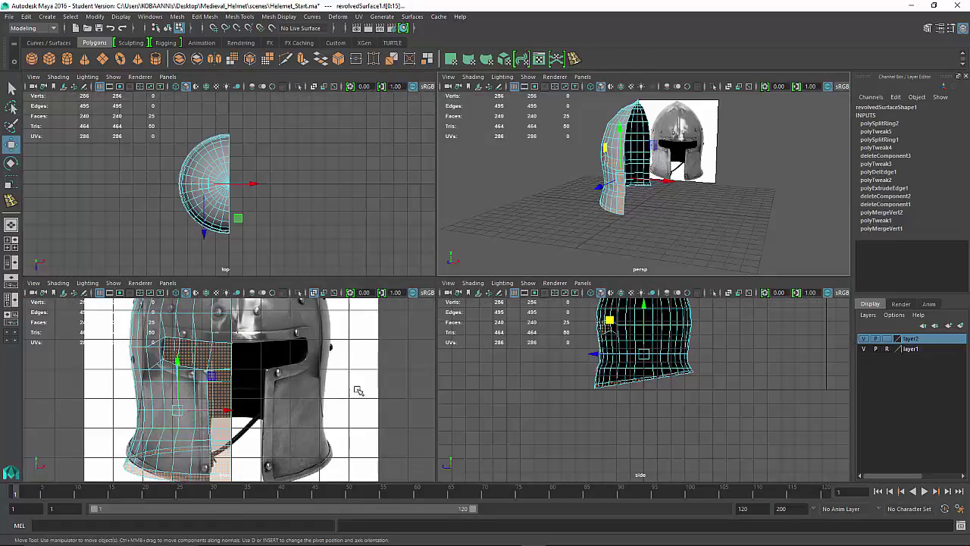
key(space)
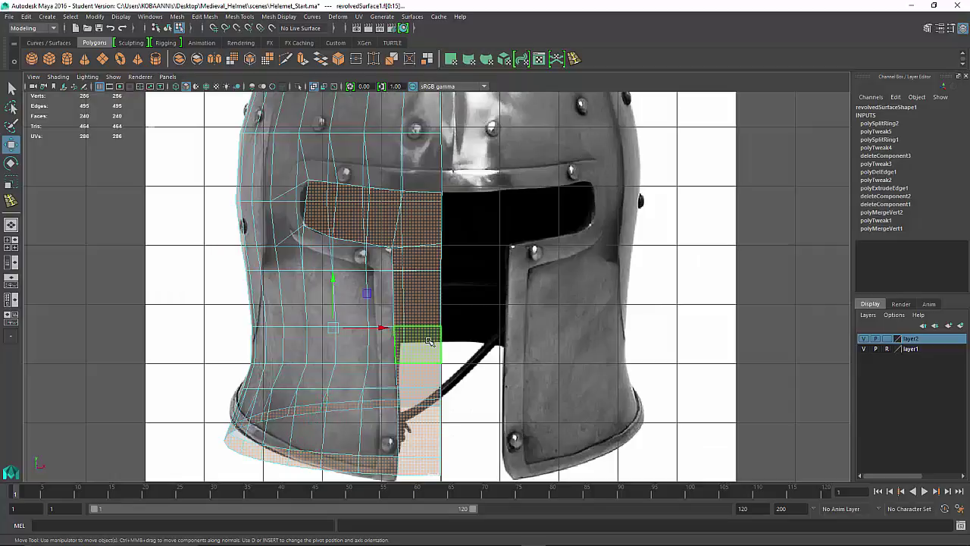
Extract the selected faces into a separate mesh.
click(423, 274)
shift+right_click(410, 267)
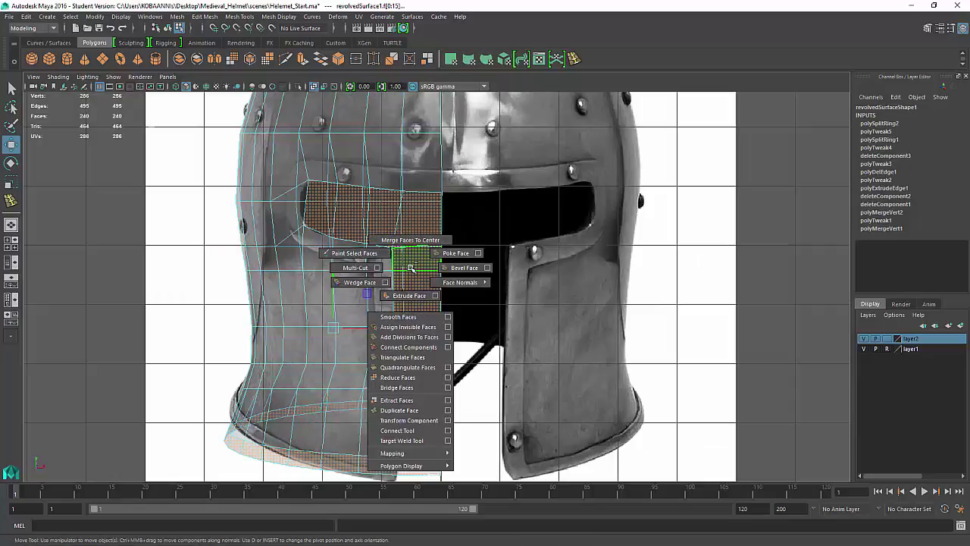
click(393, 400)
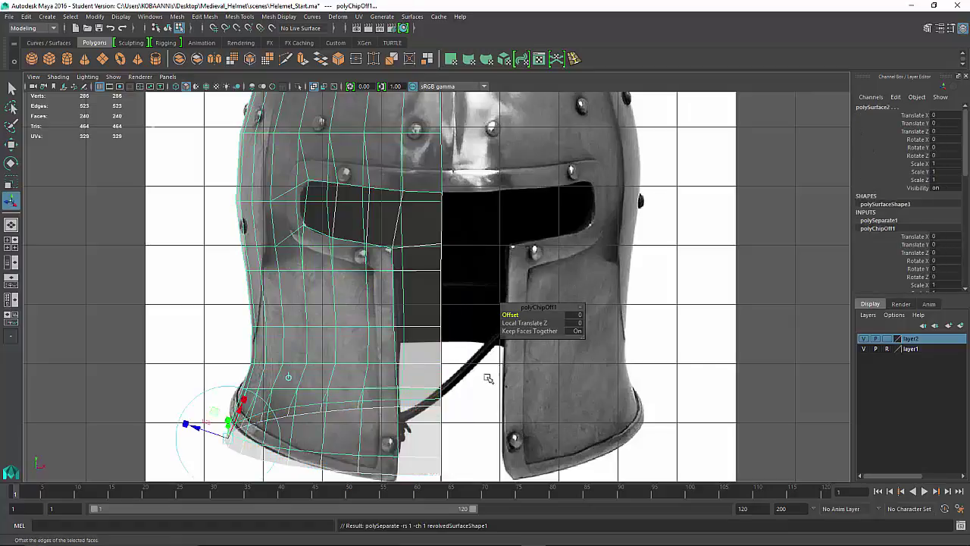
Select the extracted mesh and all of its border edges.
mouse_move(407, 352)
right_down()
mouse_move(474, 249)
mouse_move(453, 232)
mouse_move(408, 253)
mouse_move(431, 241)
right_up()
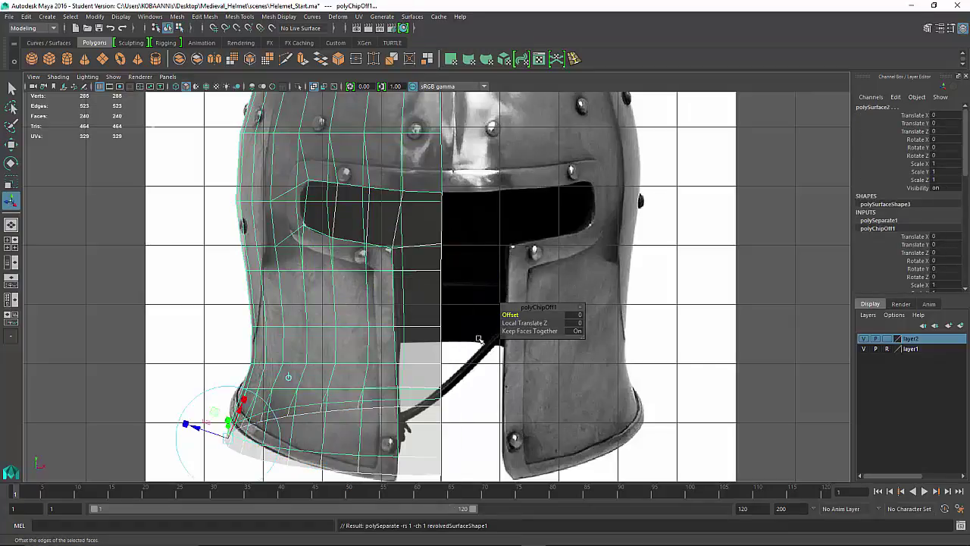
click(464, 263)
click(411, 251)
right_drag(404, 262, 401, 225)
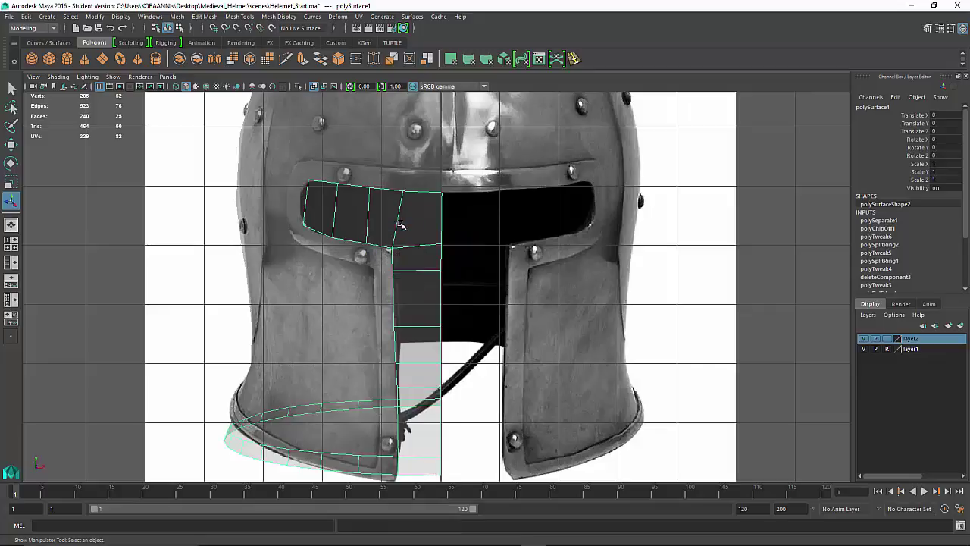
click(380, 191)
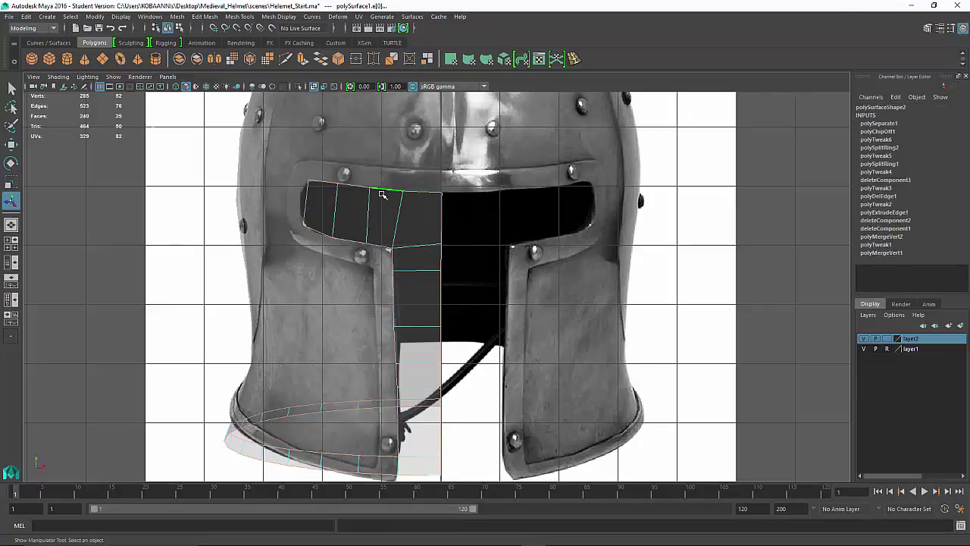
Extrude the border edges of the extracted mesh with an offset of 0.26.
key(ctrl+e)
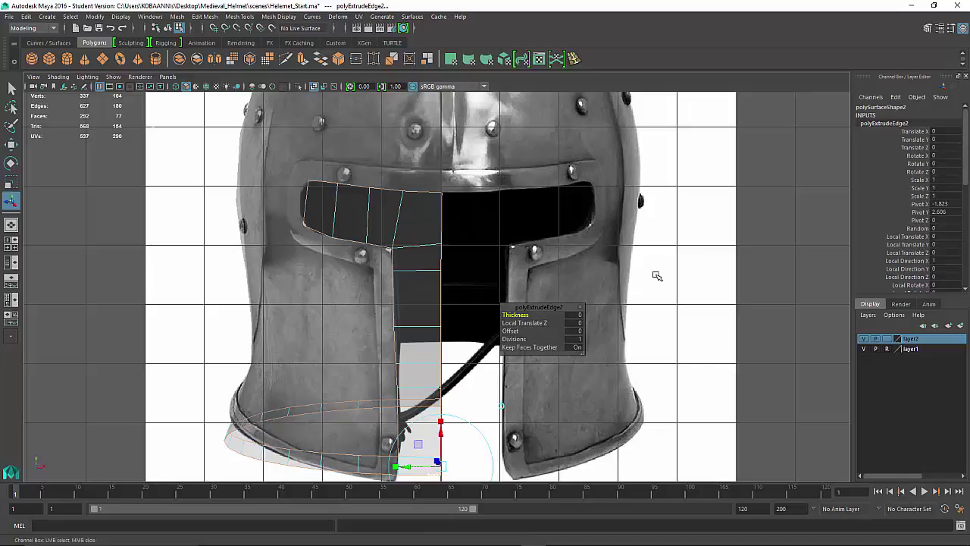
middle_drag(658, 276, 666, 280)
key(ctrl+z)
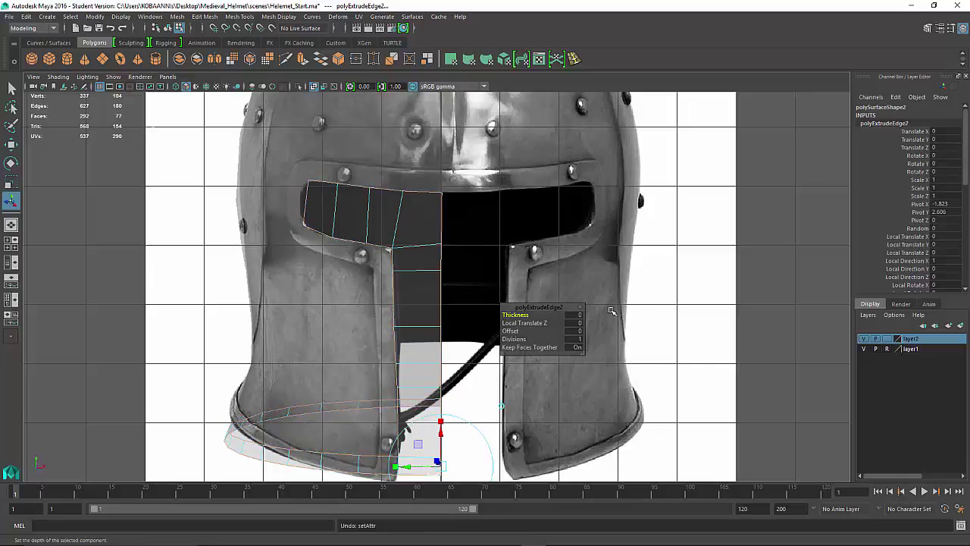
click(542, 331)
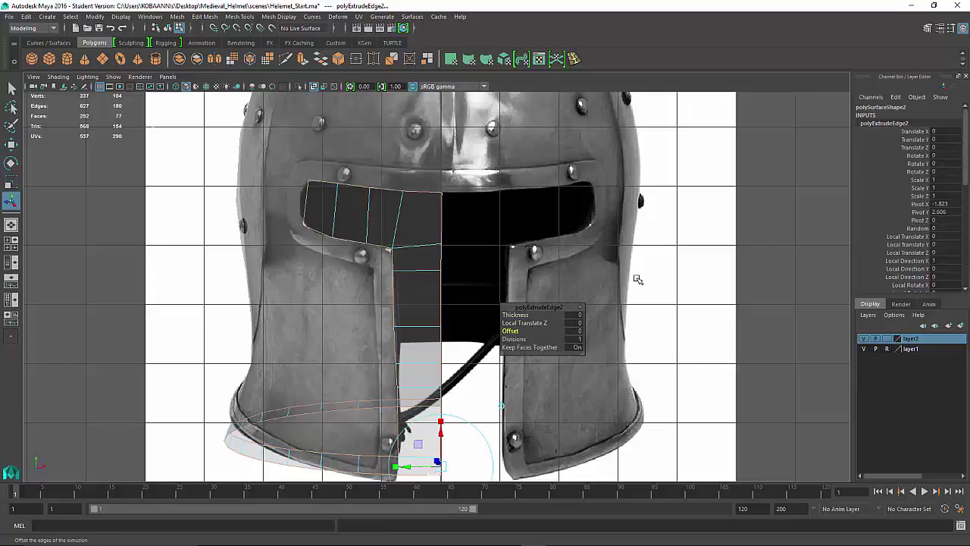
middle_drag(644, 276, 657, 289)
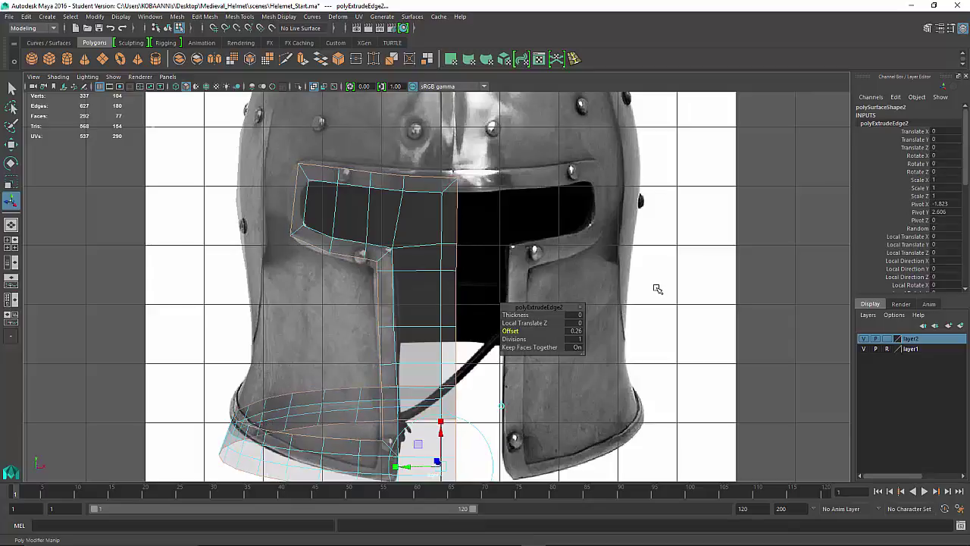
key(space)
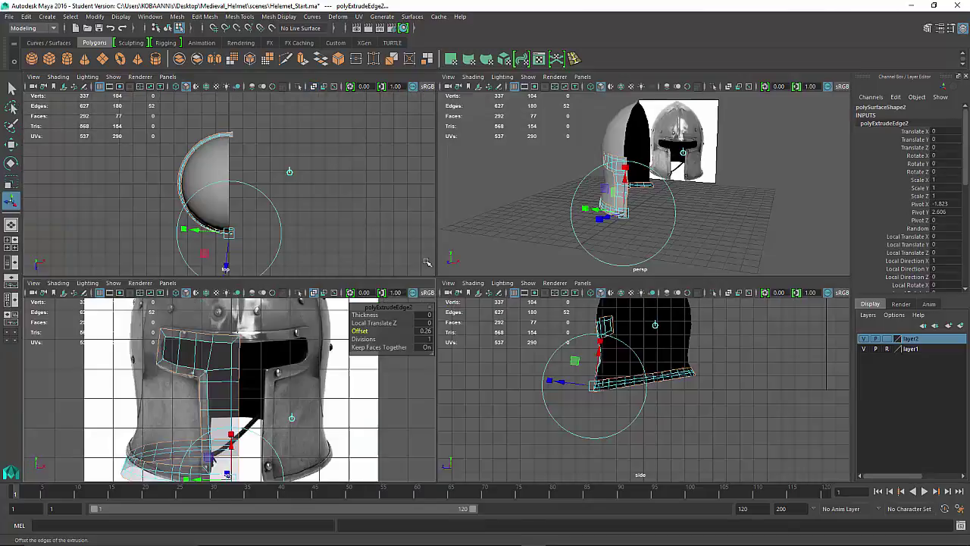
key(space)
alt+drag(630, 223, 609, 222)
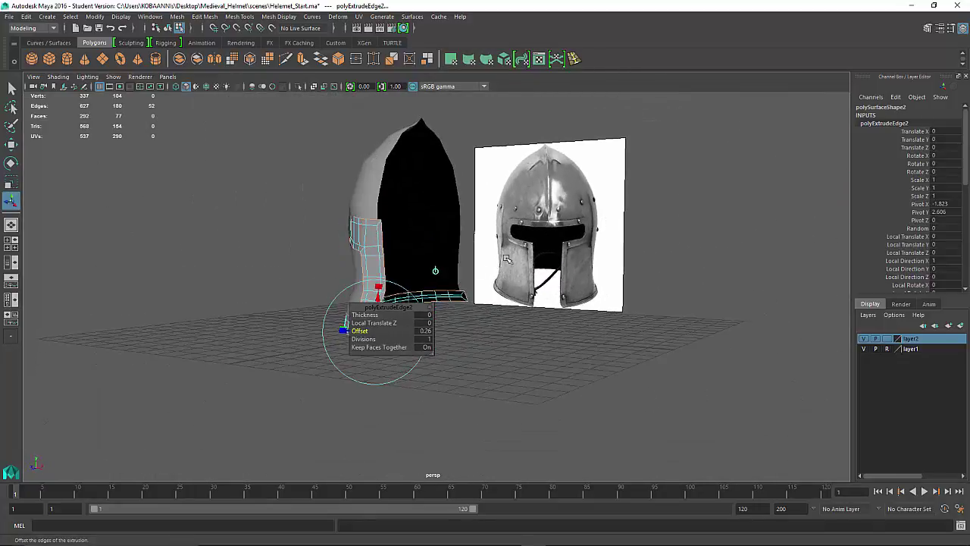
Move the vertices along the lower edge of the eye-slot trim to match the helmet reference in the front view.
key(space)
key(space)
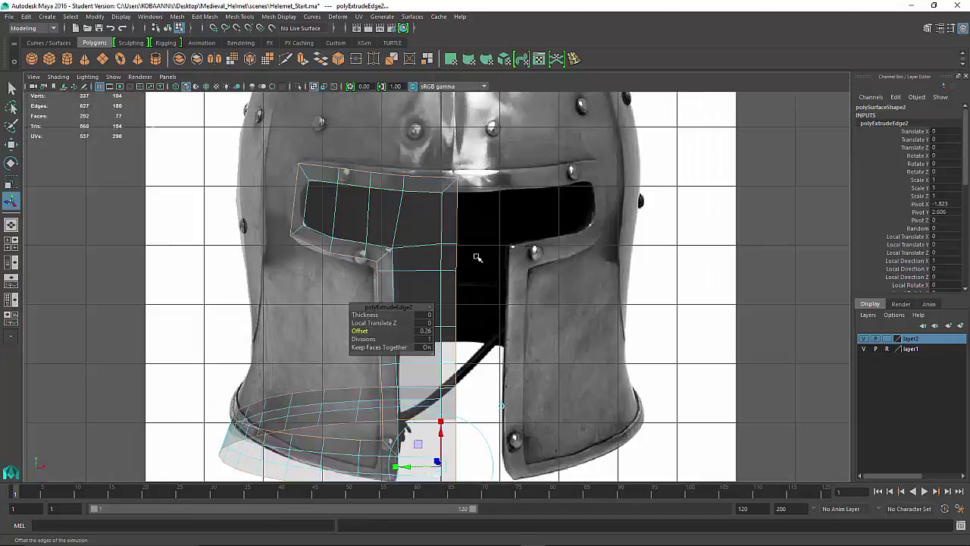
right_drag(413, 233, 464, 219)
click(507, 267)
right_drag(384, 254, 337, 257)
click(392, 247)
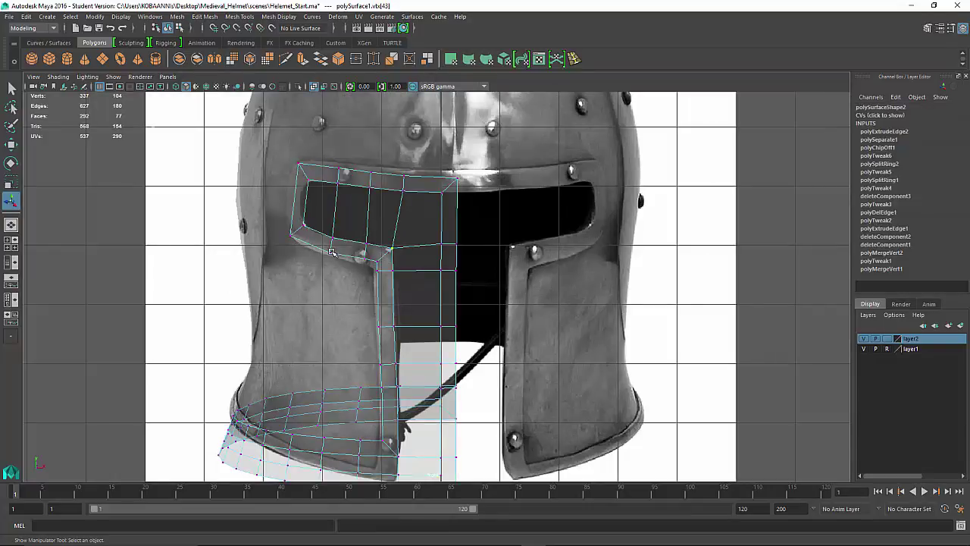
key(w)
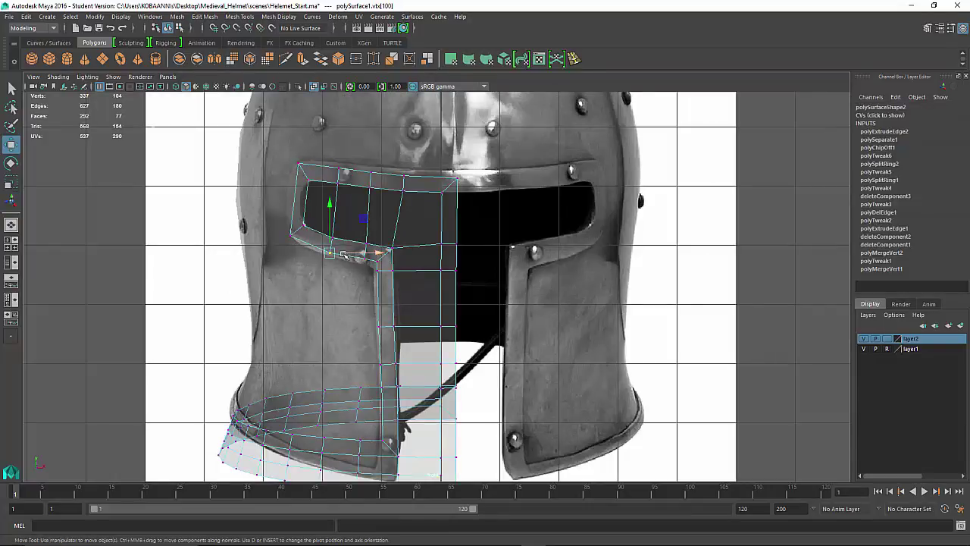
drag(364, 220, 408, 237)
click(366, 260)
click(378, 261)
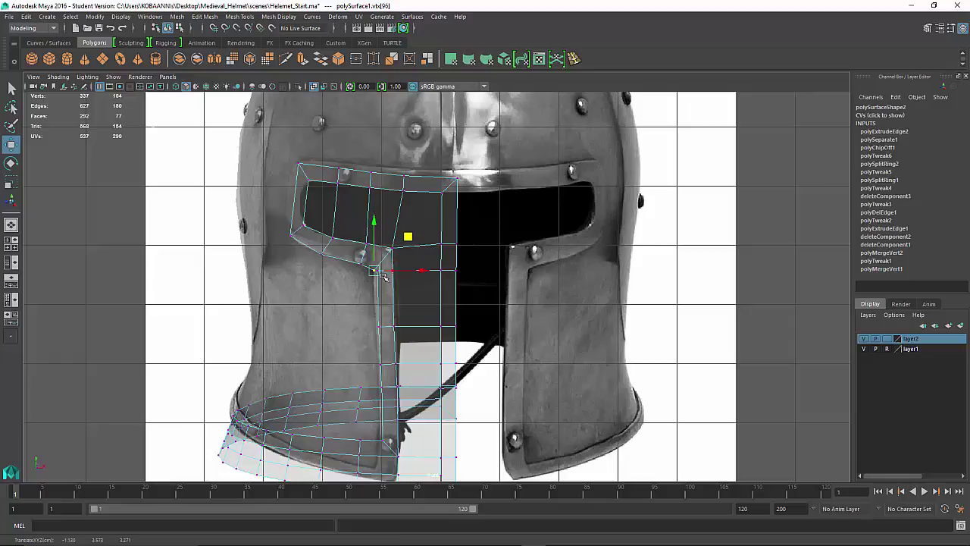
Align the outer trim vertex below the eye slot's inner corner with the corner of the border in the reference.
scroll(379, 282, down, 3)
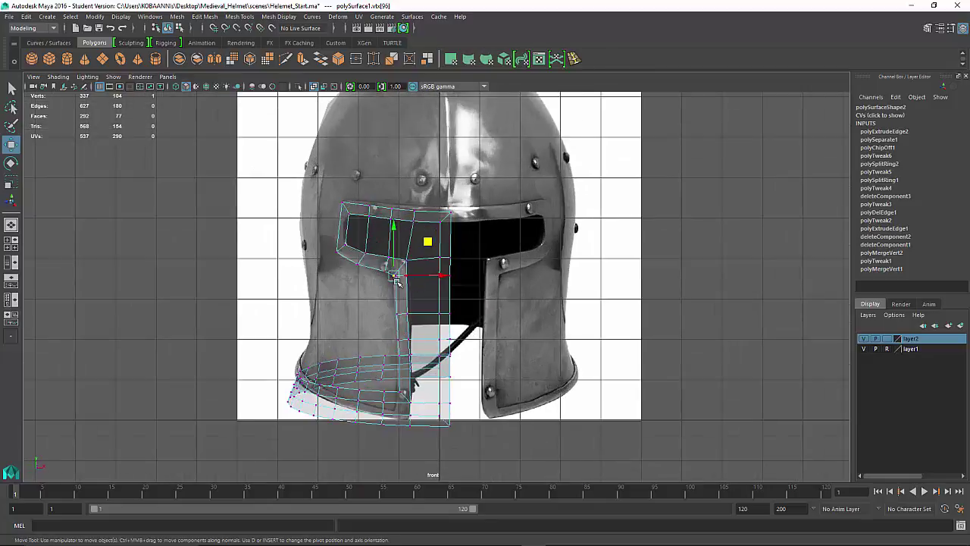
scroll(396, 280, up, 5)
key(q)
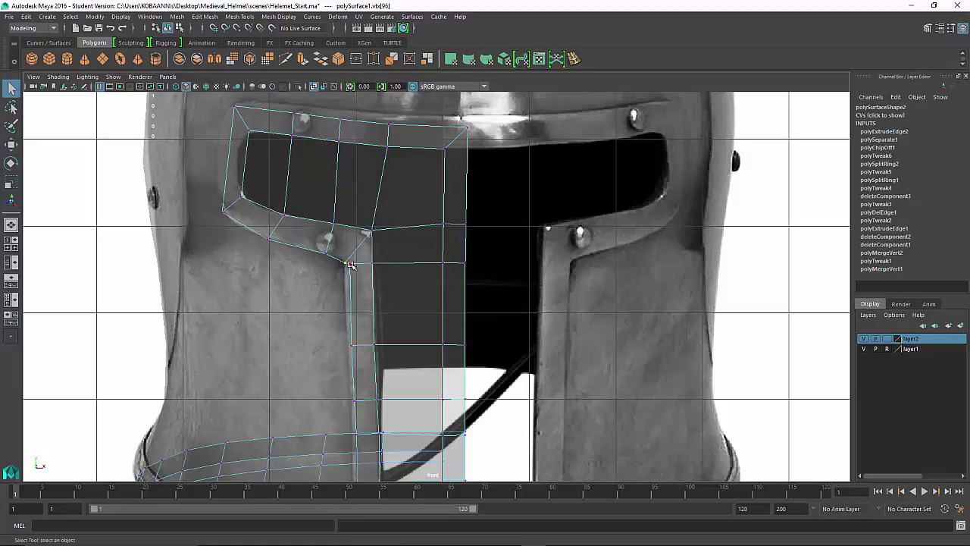
key(w)
drag(385, 231, 380, 239)
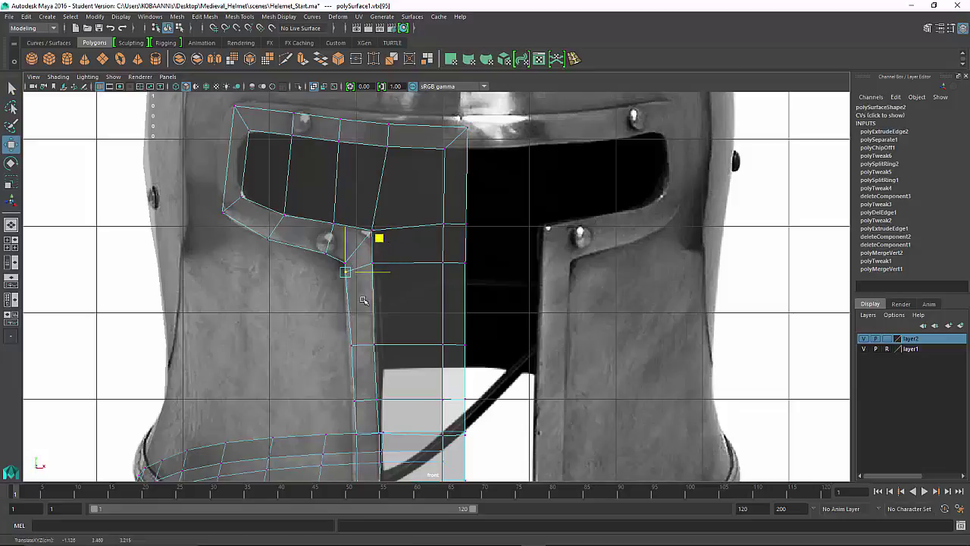
Move the outer vertices down the vertical cheek trim so the strip follows the reference border.
click(351, 344)
drag(385, 312, 385, 368)
click(355, 396)
alt+middle_drag(386, 369, 395, 272)
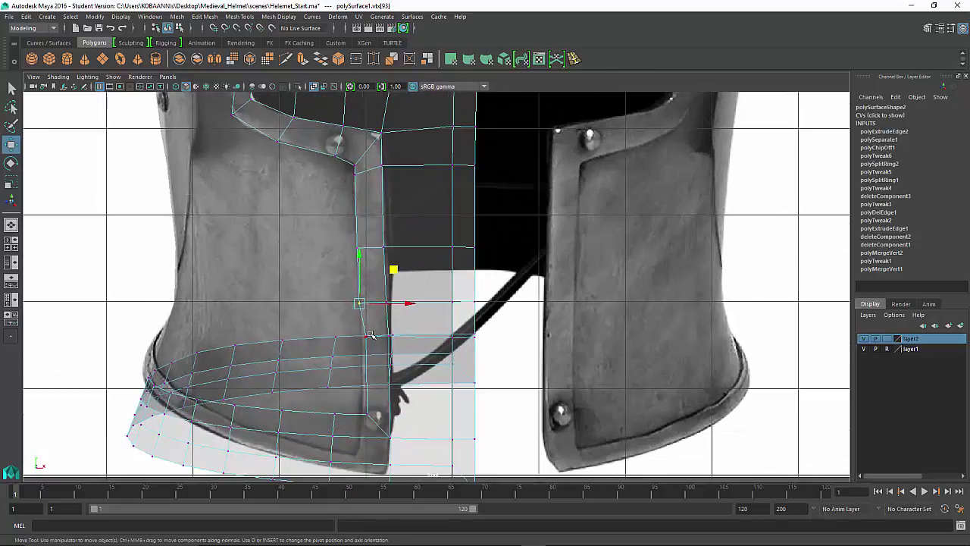
click(371, 335)
drag(400, 307, 395, 305)
Shift the vertex at the lower corner of the cheek trim outward to line up with the reference border.
click(372, 413)
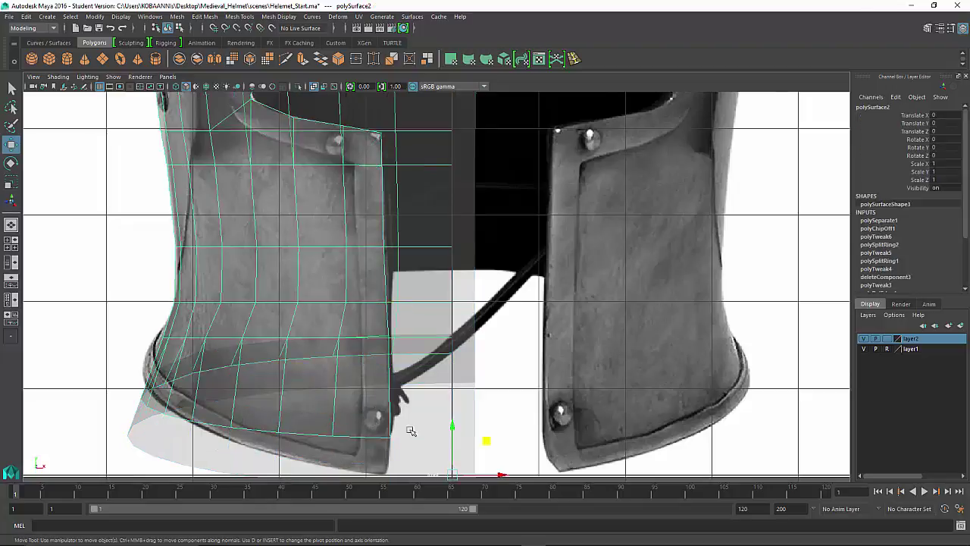
key(ctrl+z)
click(397, 380)
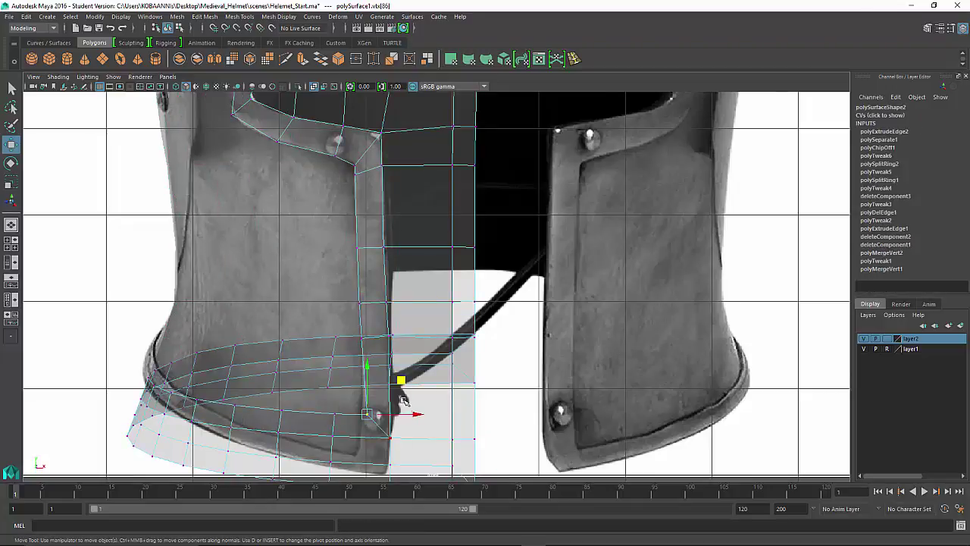
drag(395, 382, 393, 382)
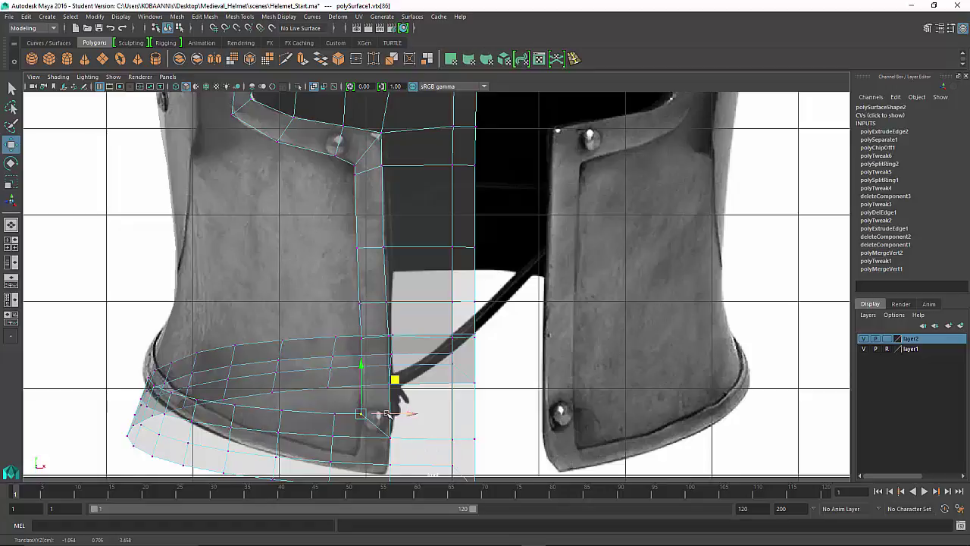
Inspect the reshaped trim strip in the perspective view and against the front reference image.
key(space)
key(space)
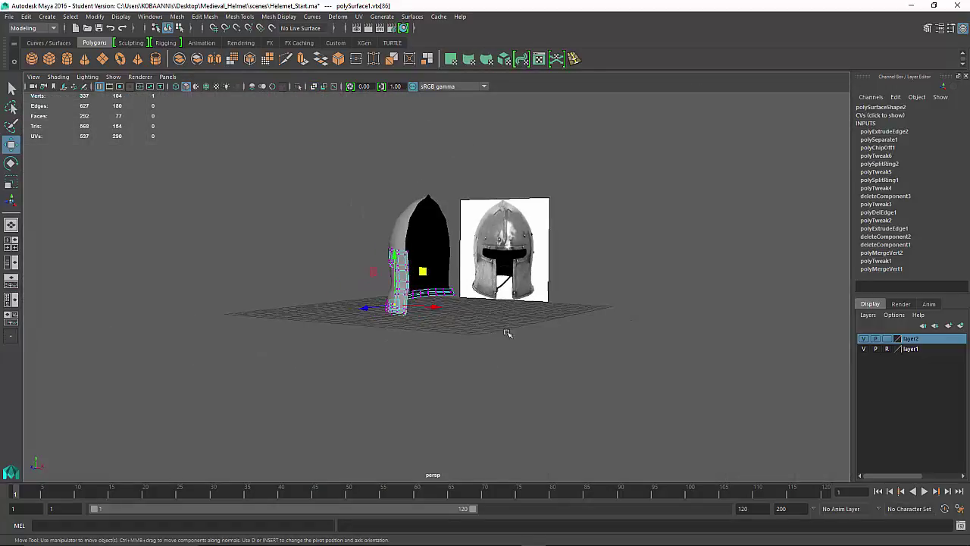
scroll(436, 345, up, 4)
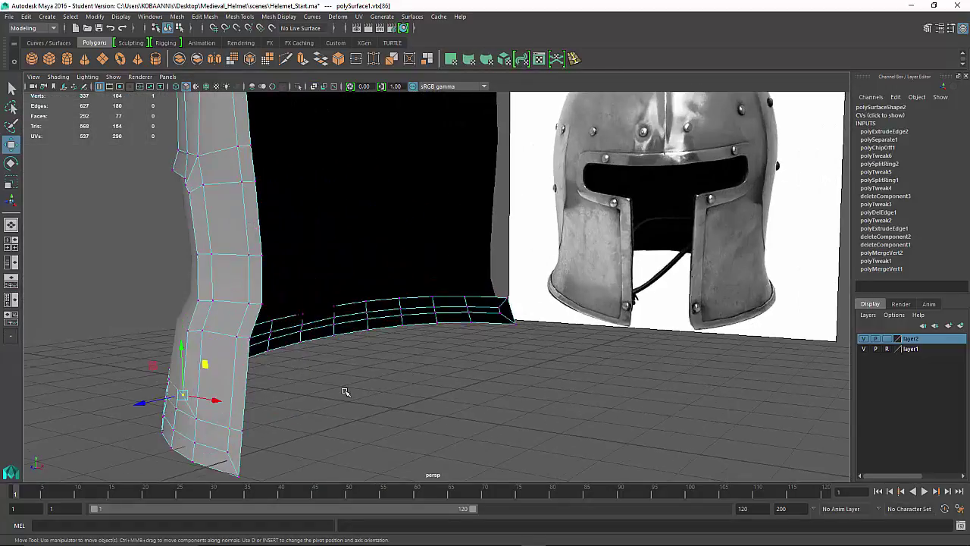
scroll(345, 392, up, 5)
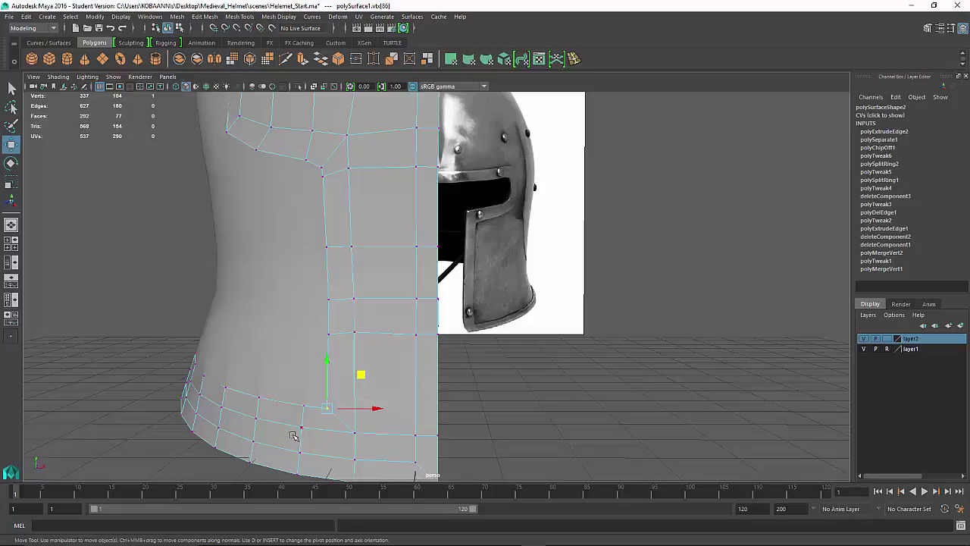
key(space)
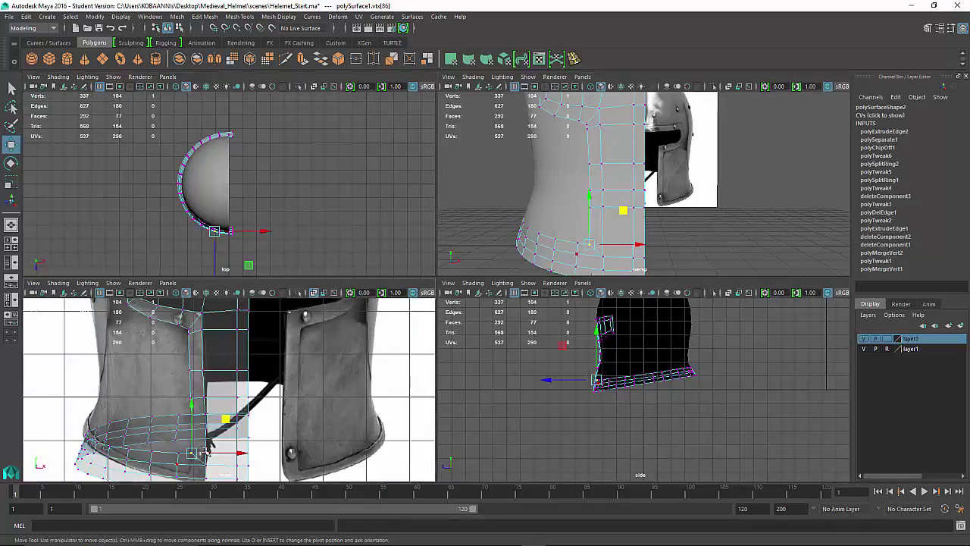
key(space)
alt+middle_drag(320, 425, 352, 359)
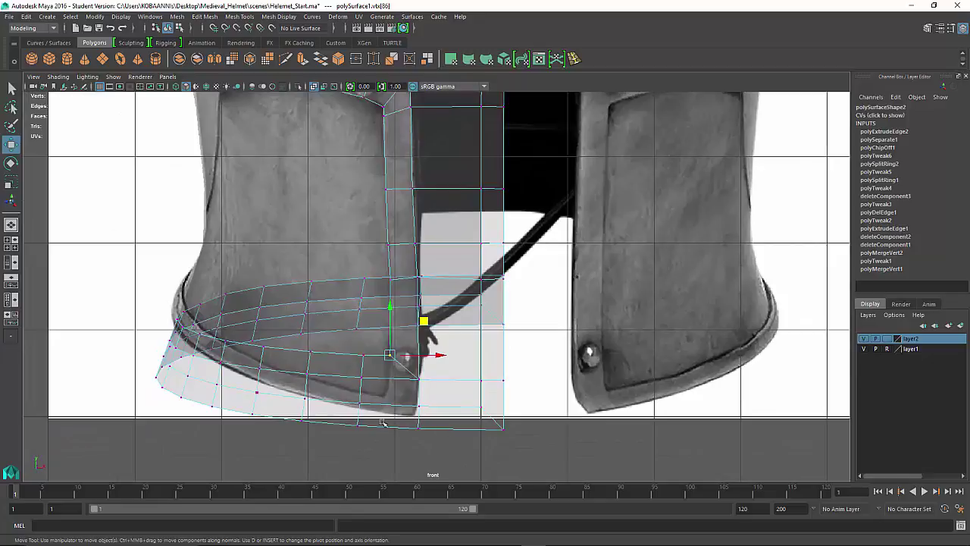
alt+middle_drag(458, 191, 418, 346)
alt+middle_drag(416, 310, 422, 374)
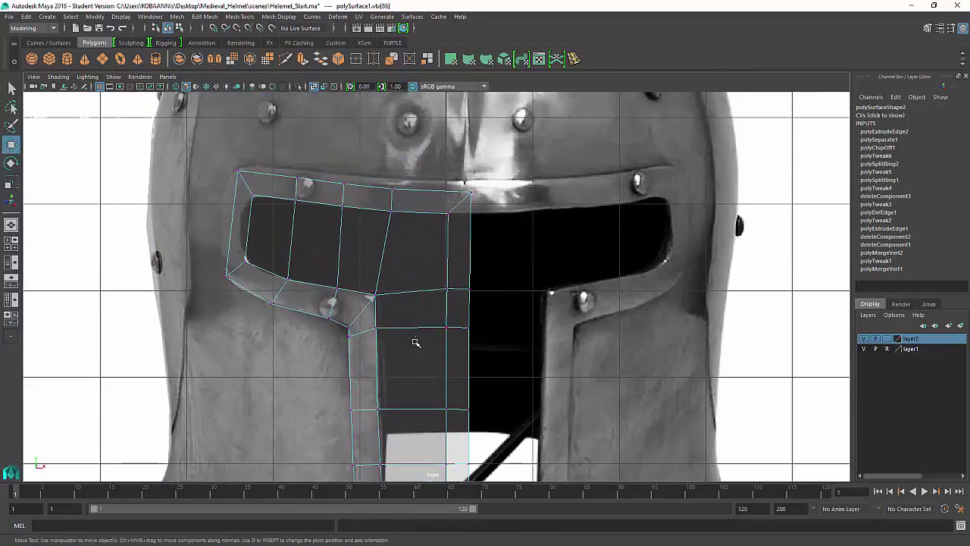
right_drag(416, 254, 406, 287)
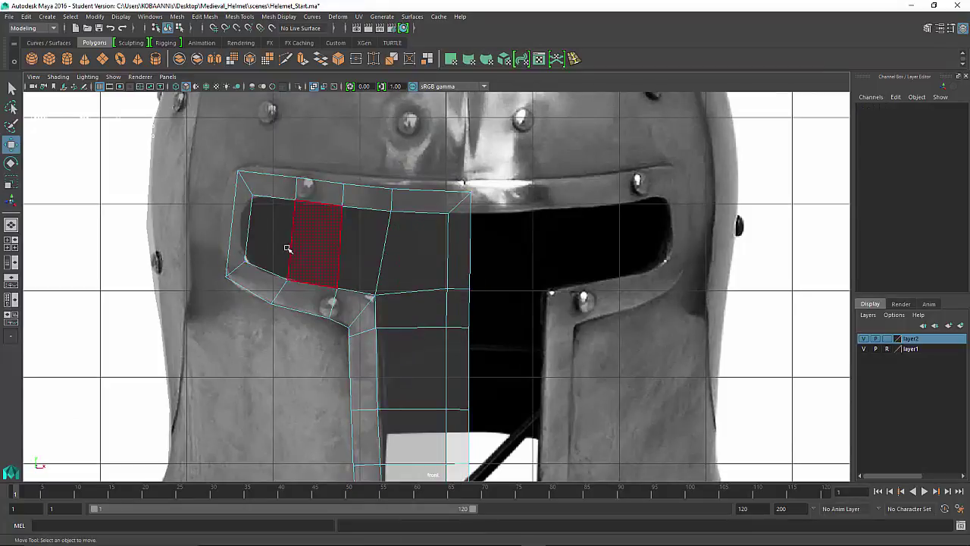
click(282, 244)
shift+click(332, 250)
shift+click(353, 251)
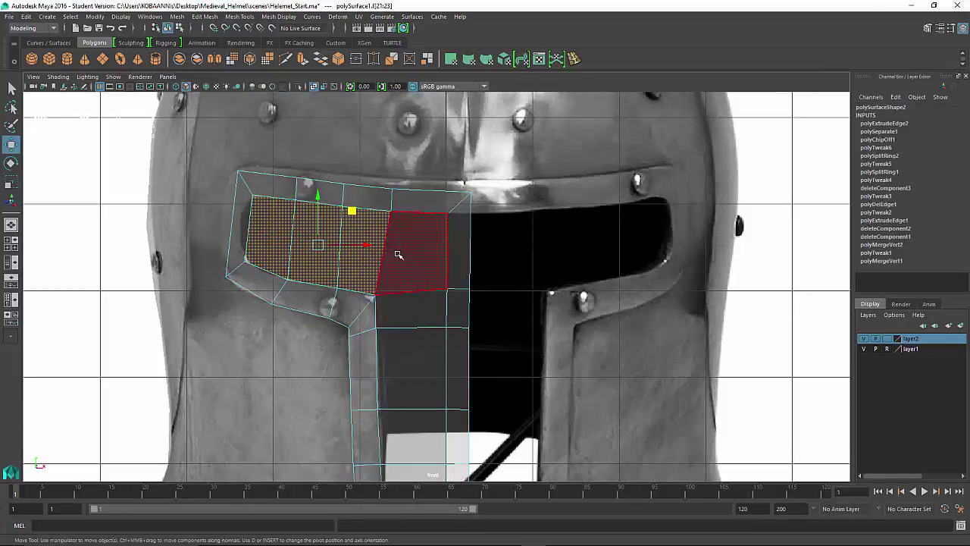
shift+click(416, 248)
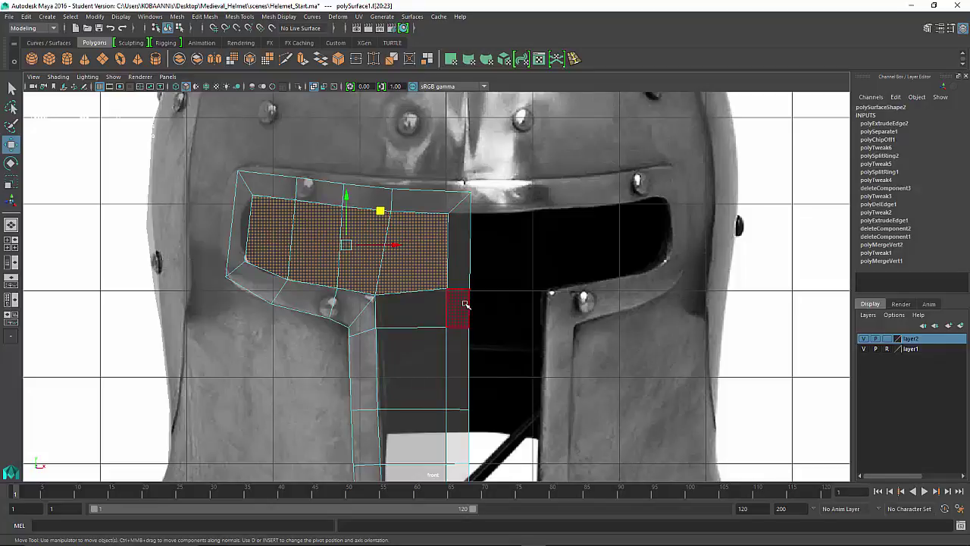
shift+click(423, 317)
shift+click(420, 383)
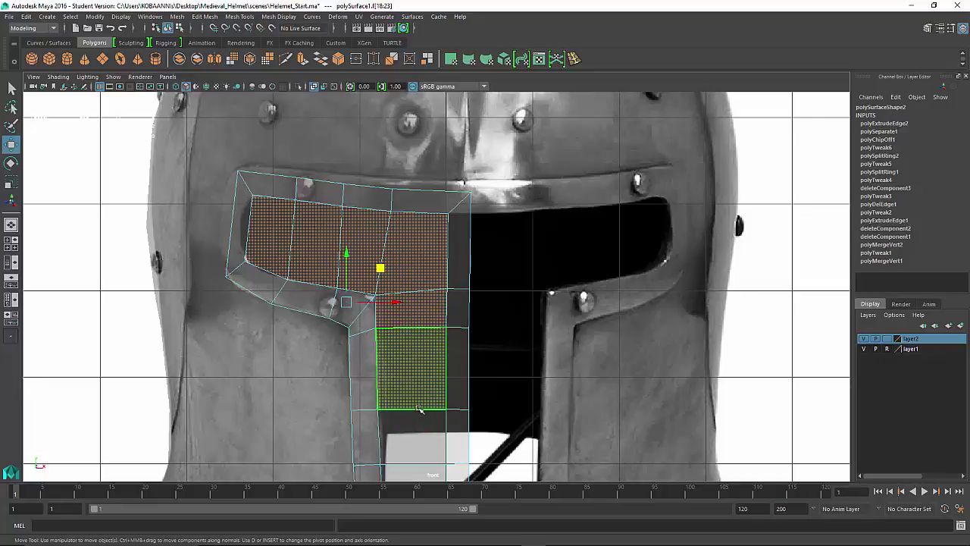
right_click(422, 253)
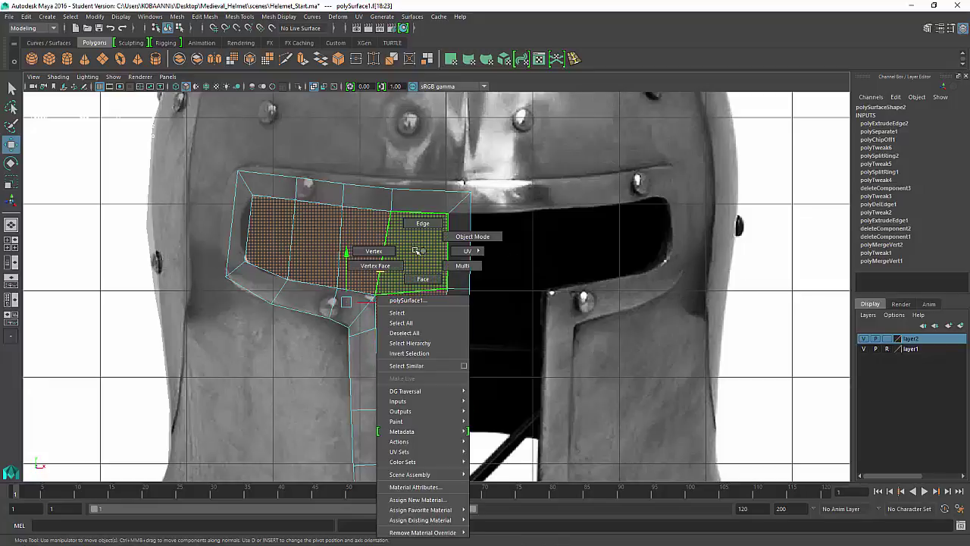
click(473, 236)
click(425, 263)
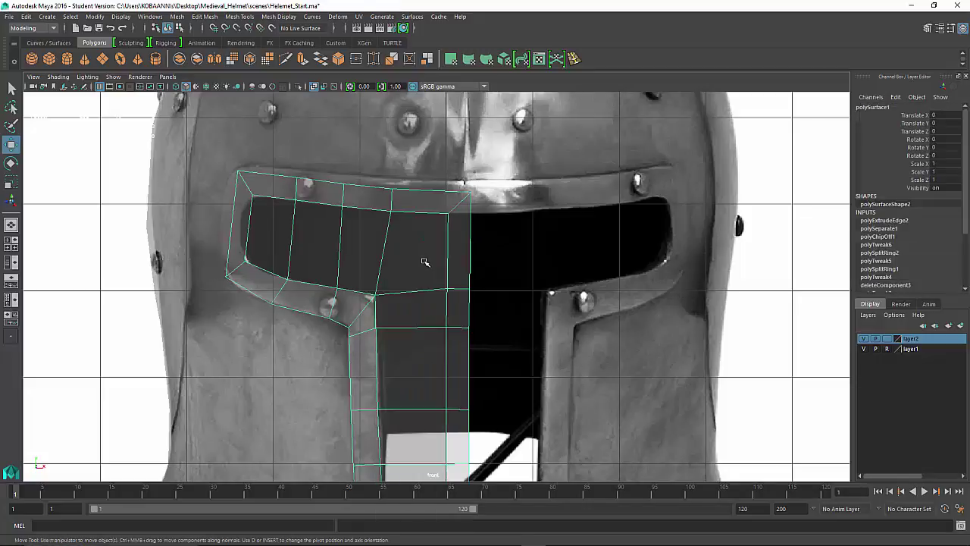
Use Multi-Cut to add an edge from the inner corner of the upper eye-slot trim to the mesh's centre edge.
shift+right_drag(428, 260, 391, 257)
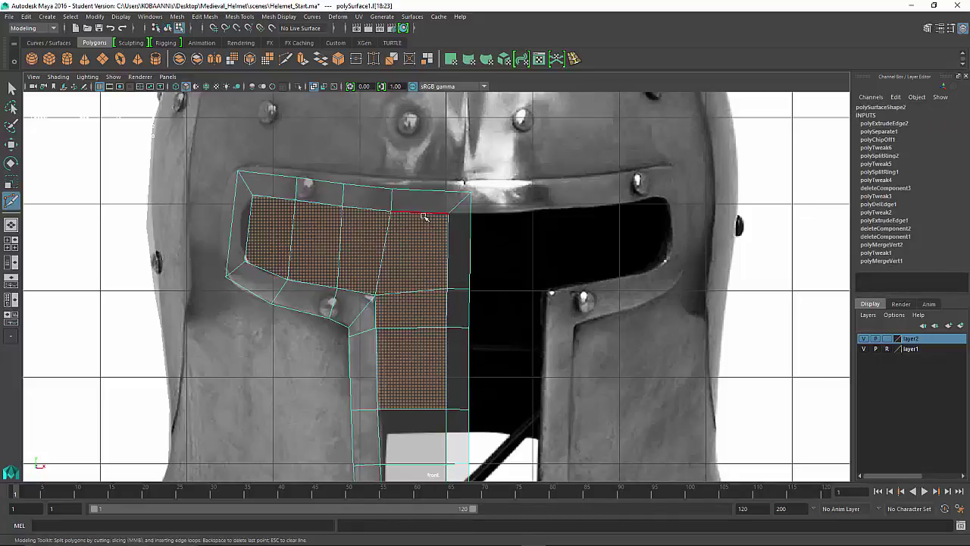
key(q)
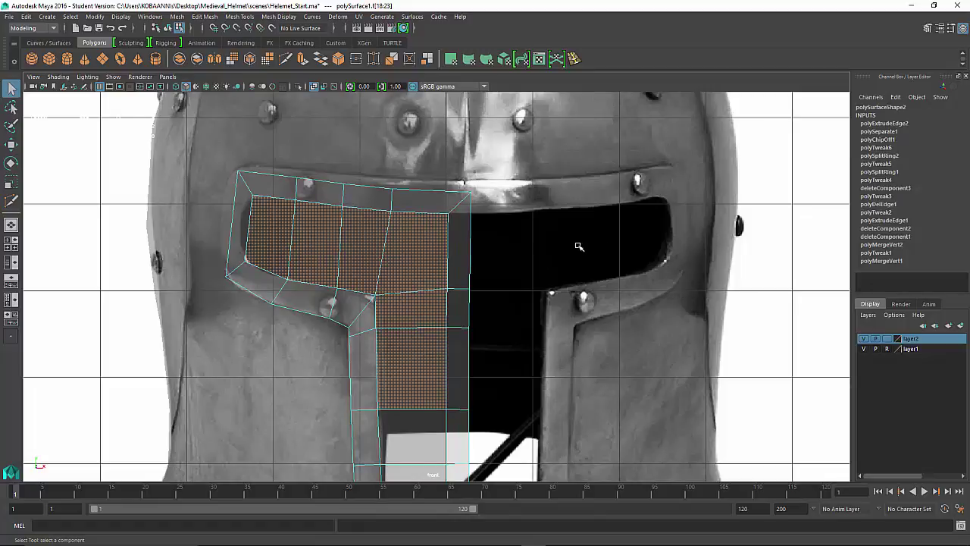
click(598, 277)
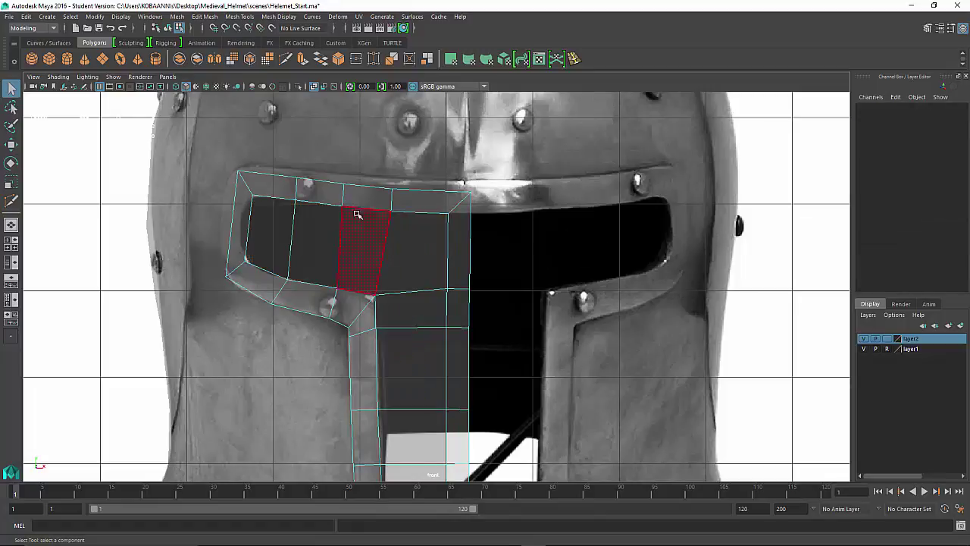
click(11, 200)
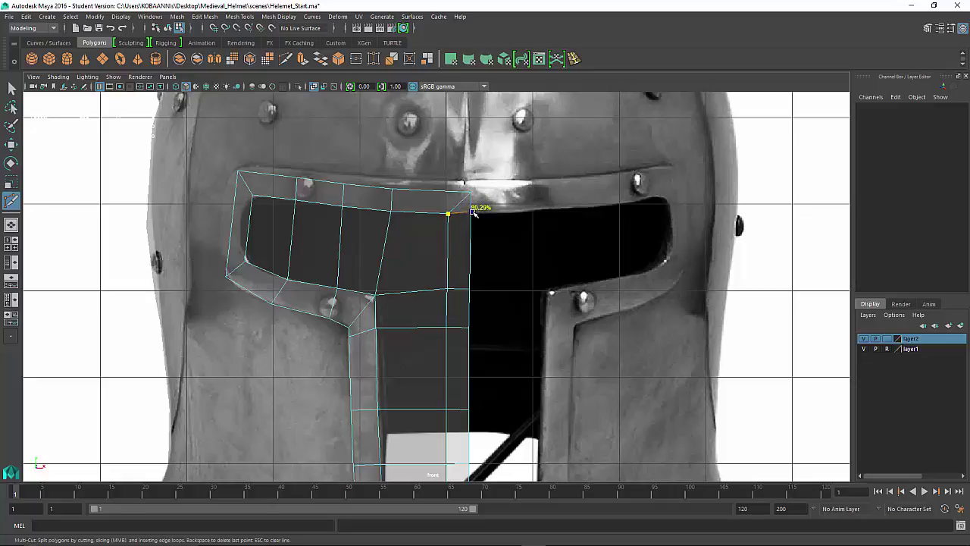
key(q)
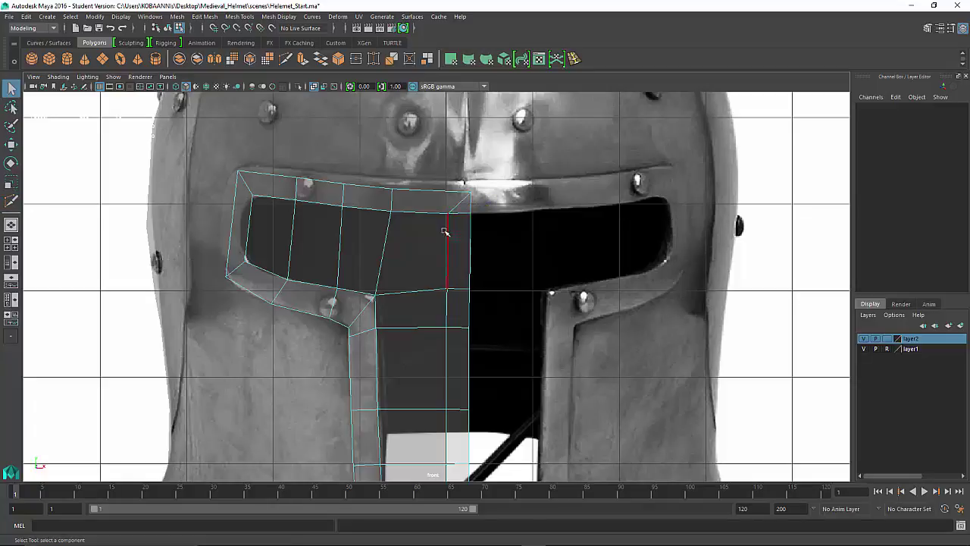
Delete the faces filling the eye slot and the central face opening down to the bottom edge, leaving only the trim.
right_drag(444, 232, 433, 259)
mouse_move(271, 247)
mouse_down()
mouse_move(452, 242)
mouse_move(458, 303)
mouse_move(434, 316)
mouse_move(412, 360)
mouse_up()
shift+click(457, 388)
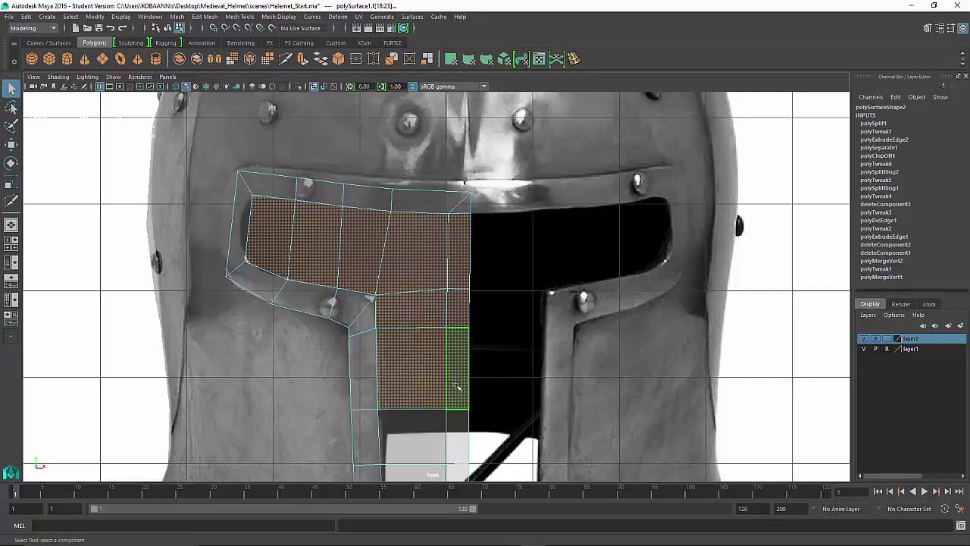
alt+middle_drag(457, 389, 446, 253)
shift+click(390, 307)
shift+click(448, 294)
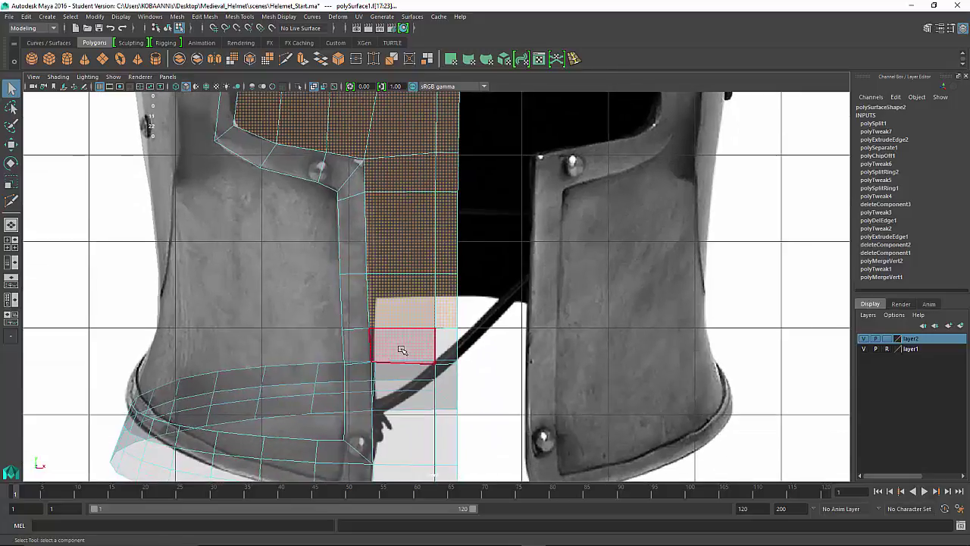
shift+click(402, 348)
shift+click(448, 350)
shift+click(401, 378)
shift+click(453, 385)
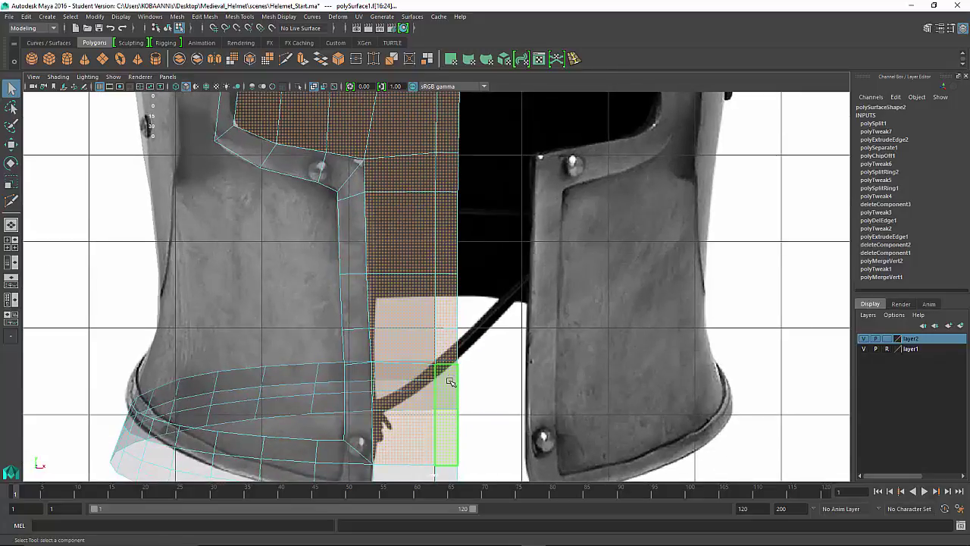
alt+middle_drag(453, 385, 447, 316)
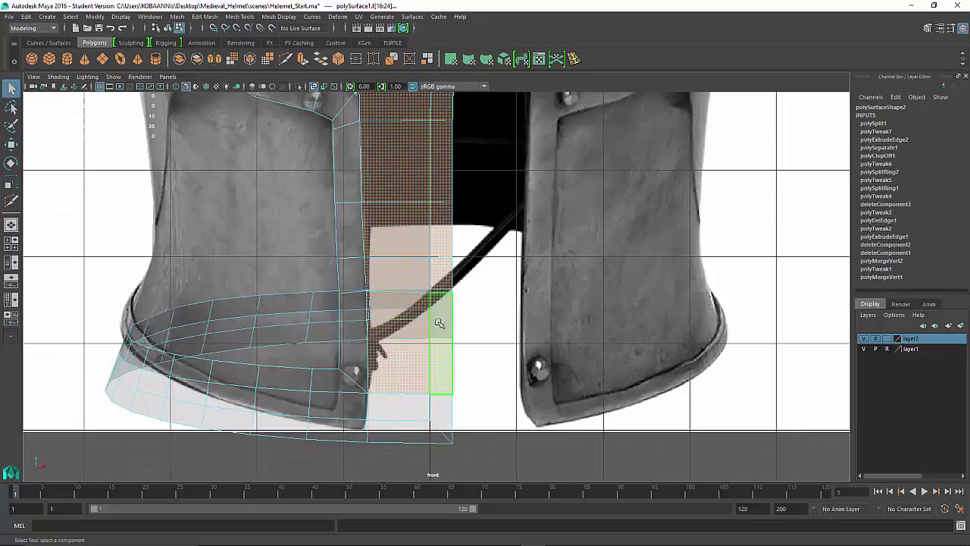
shift+click(389, 408)
shift+click(425, 427)
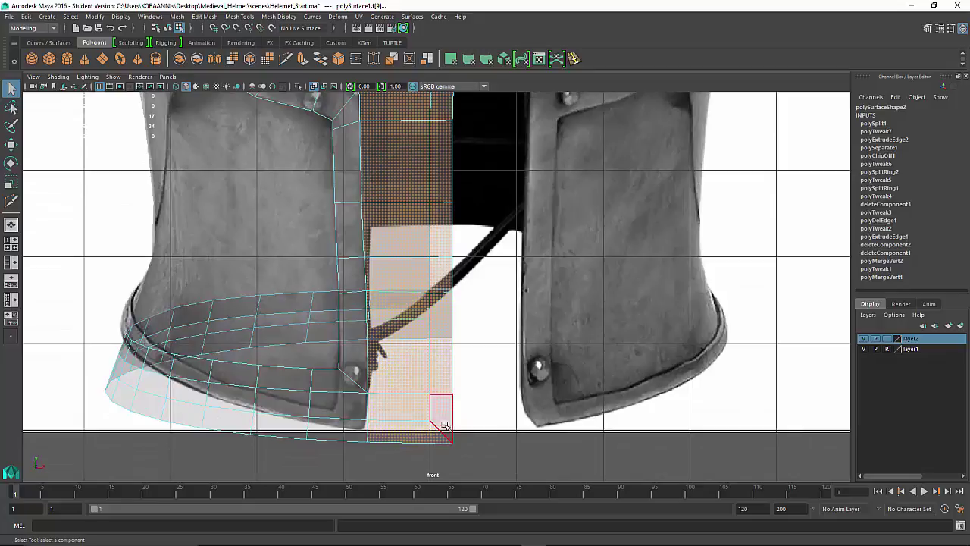
shift+click(447, 411)
key(Delete)
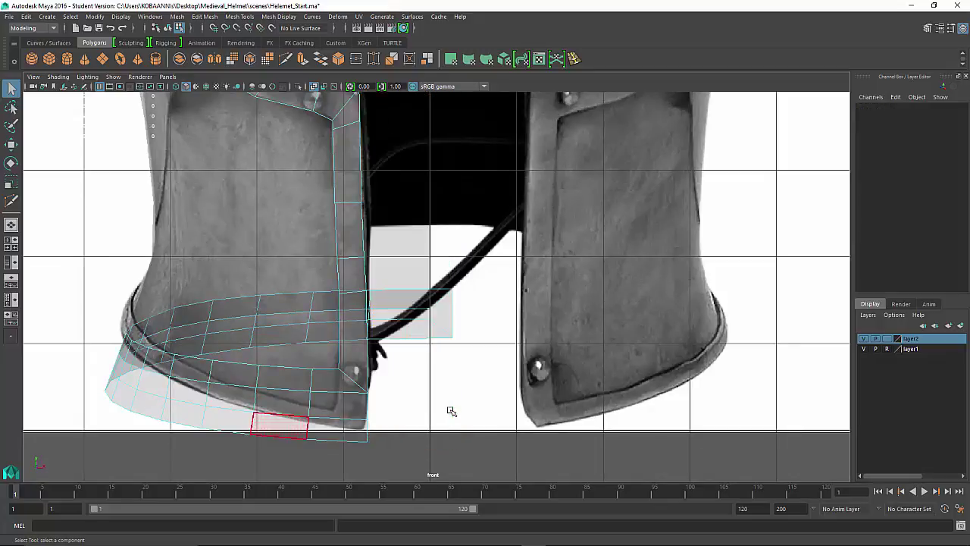
Delete the lowest loop of faces running around the bottom of the trim mesh.
click(358, 415)
shift+double_click(297, 406)
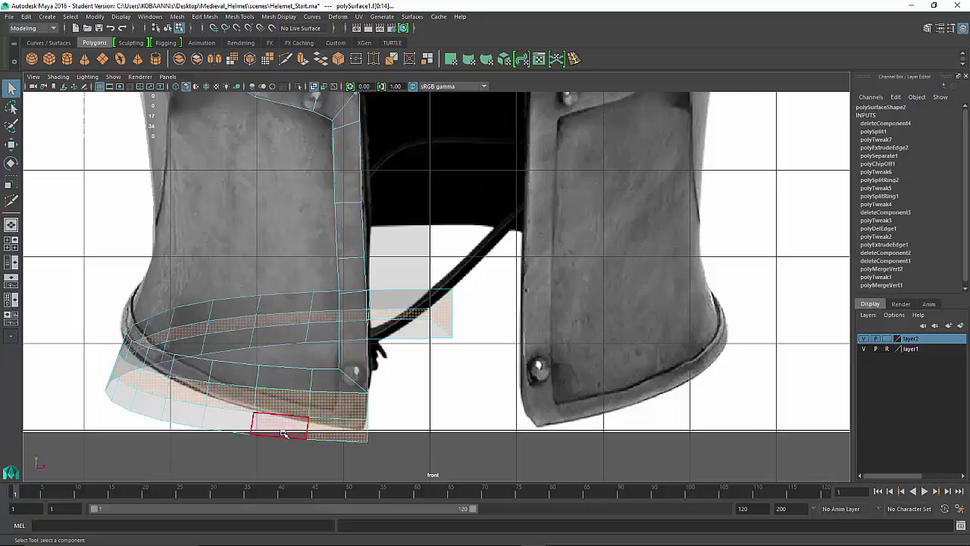
click(375, 431)
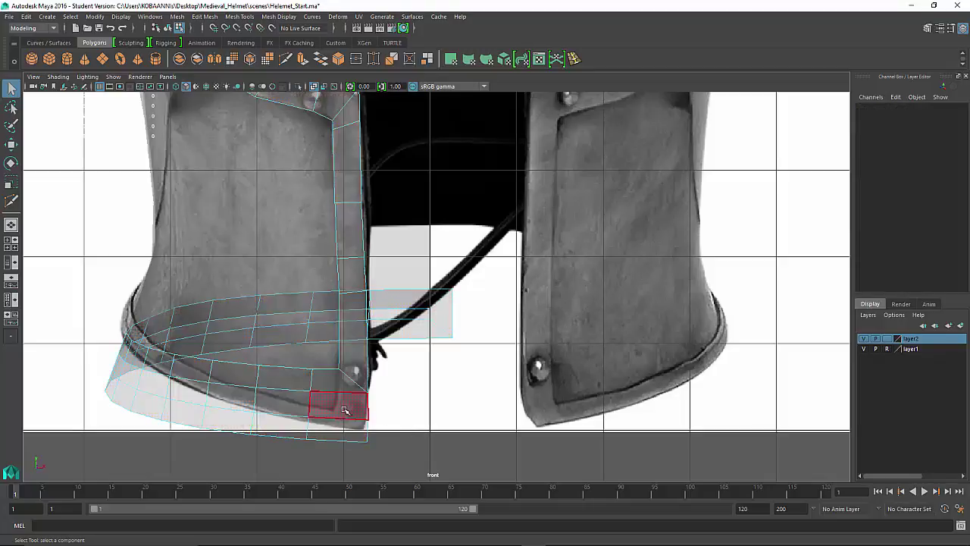
click(345, 411)
click(338, 429)
shift+double_click(269, 426)
click(382, 423)
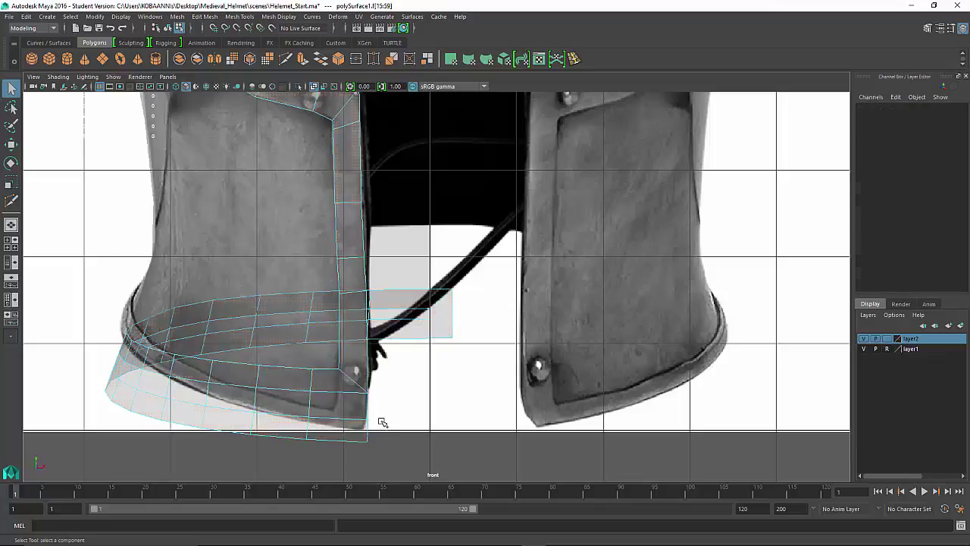
click(337, 427)
shift+click(281, 425)
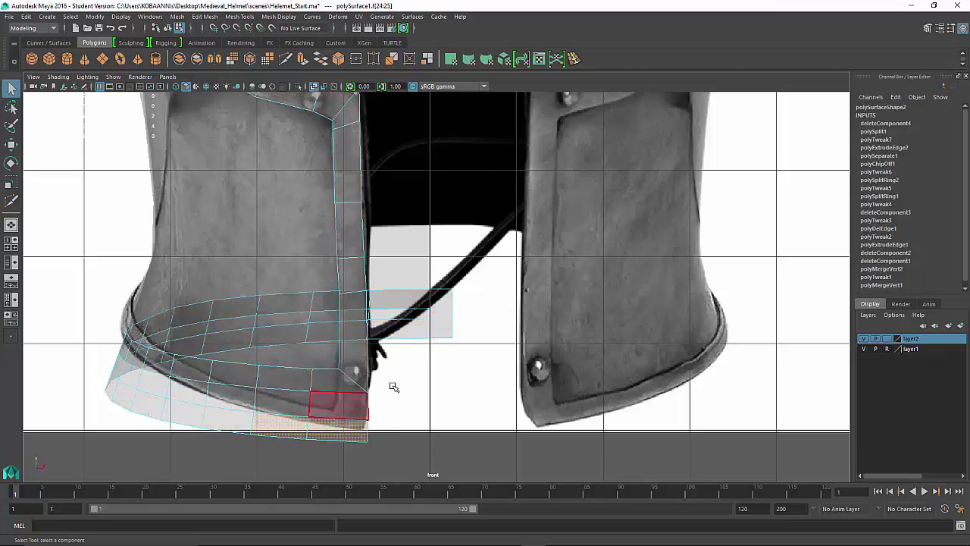
shift+double_click(425, 333)
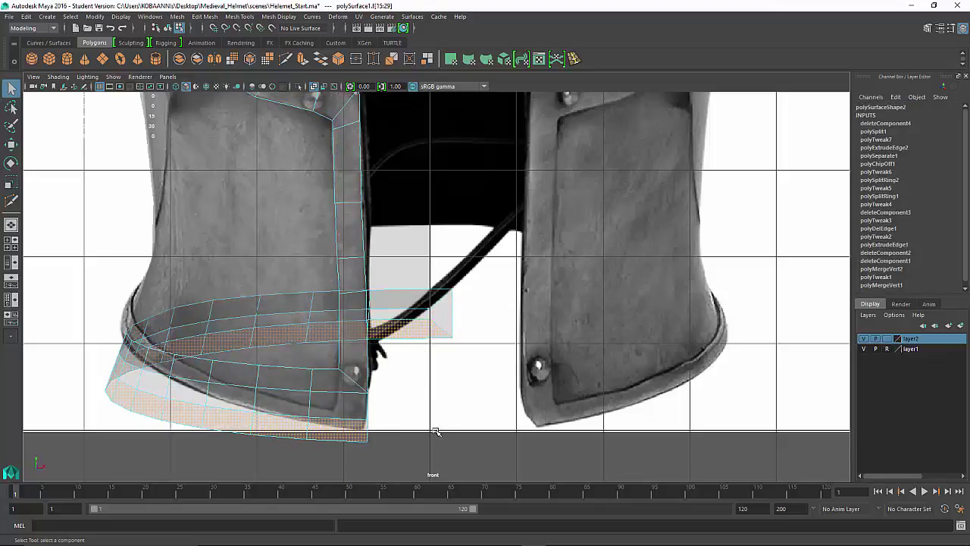
key(Delete)
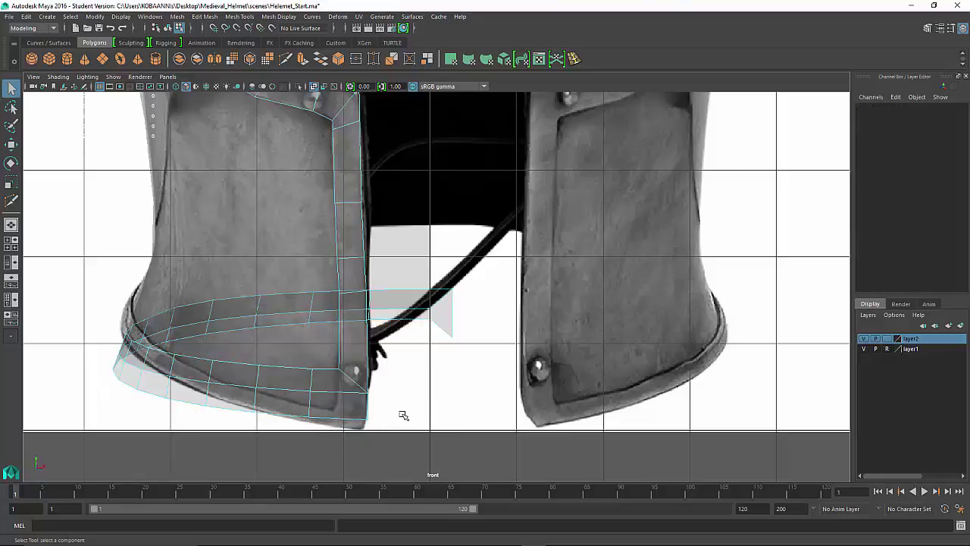
Delete the second face loop around the bottom, leaving a single row of faces along the lower rim.
click(341, 412)
shift+click(301, 409)
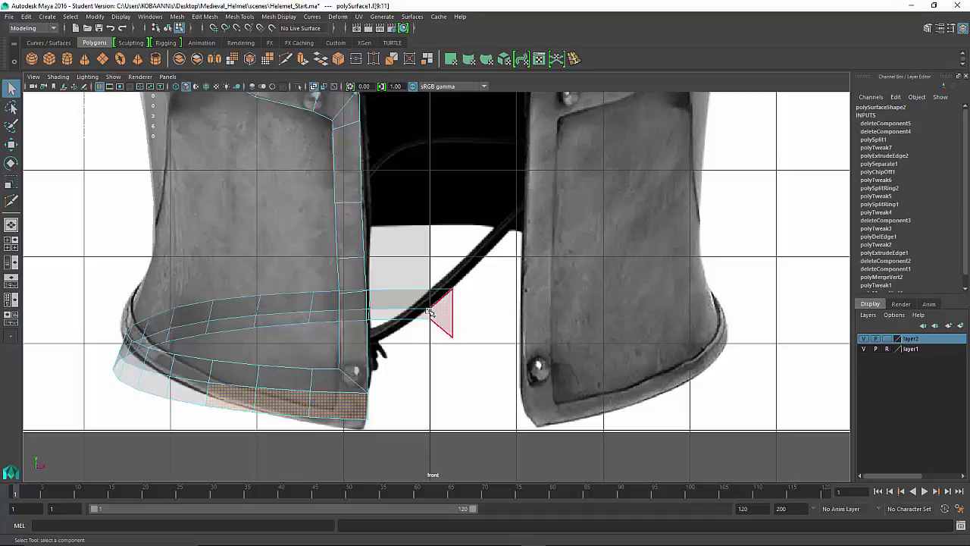
key(shift+period)
shift+click(413, 313)
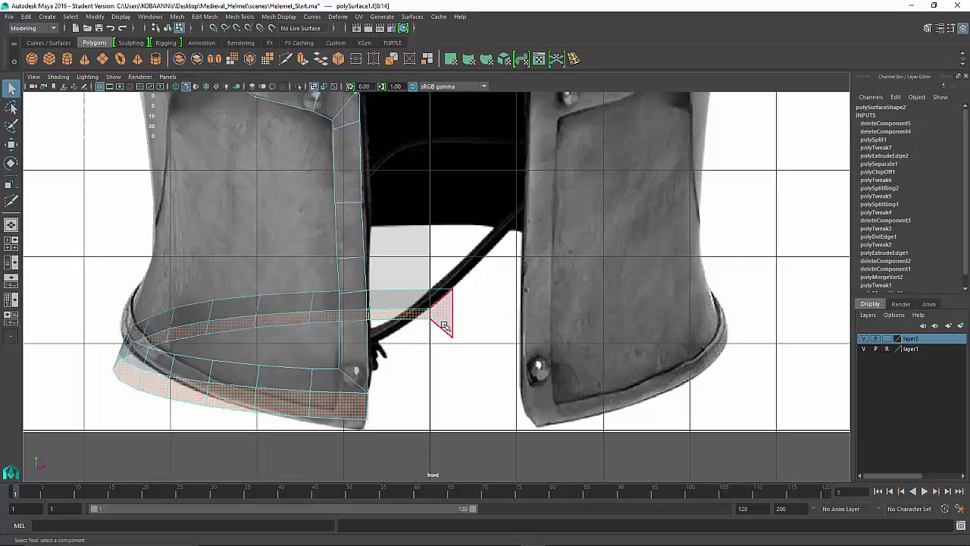
click(427, 336)
Try to move the lower-edge vertices of the rim strip down onto the helmet's bottom border in the front reference.
right_click(342, 254)
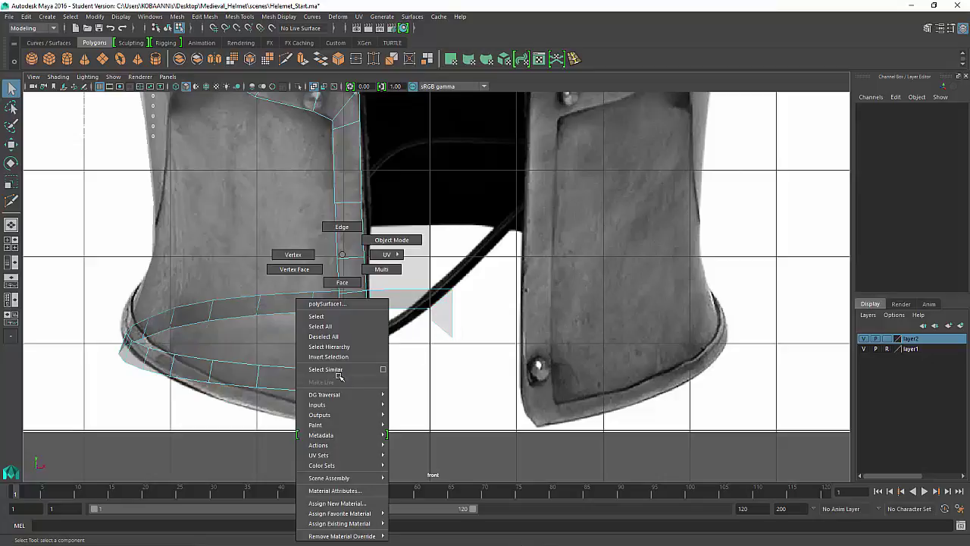
click(293, 254)
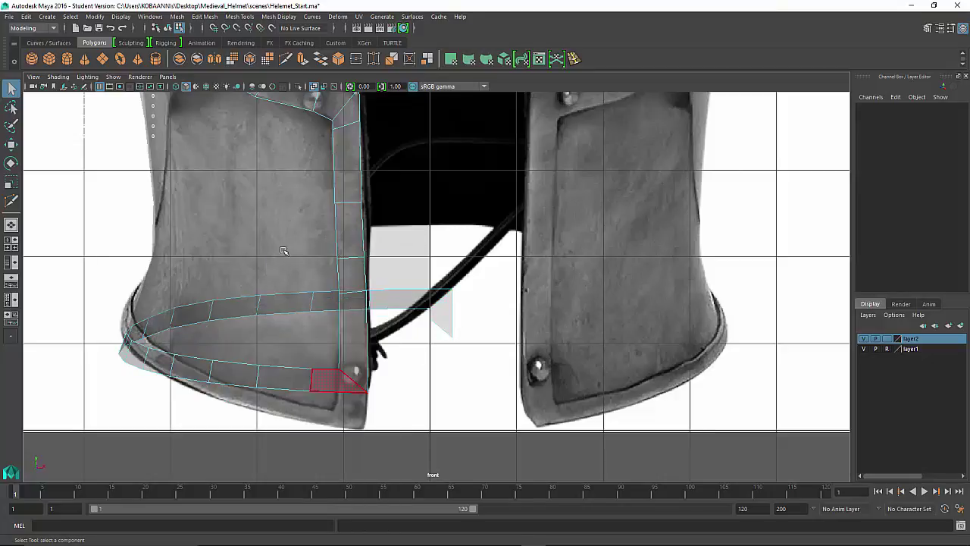
click(367, 392)
key(w)
drag(397, 372, 398, 404)
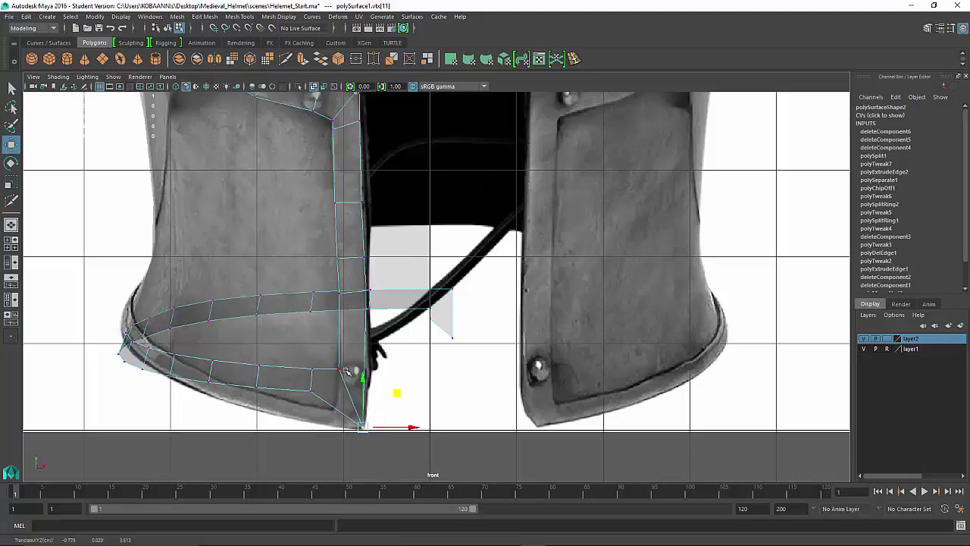
click(312, 397)
click(310, 390)
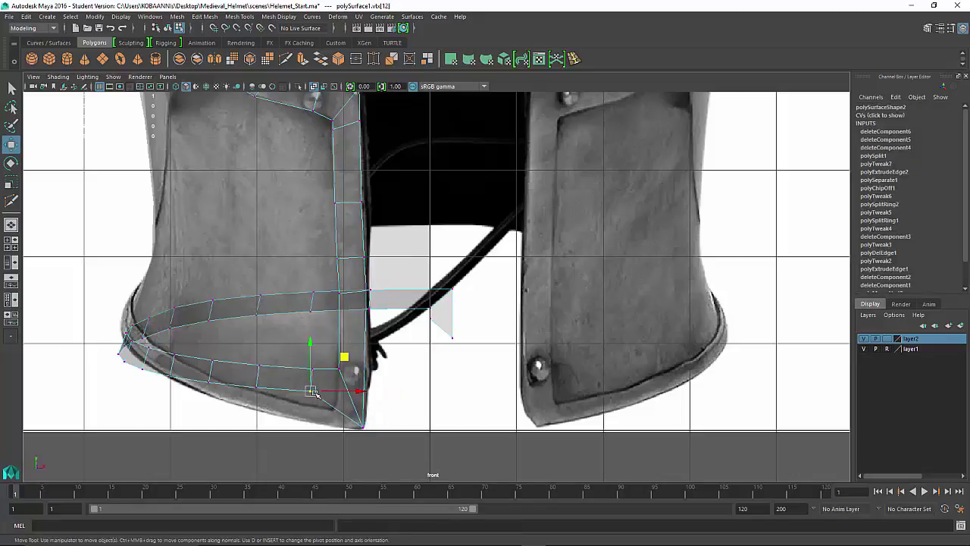
drag(345, 357, 331, 386)
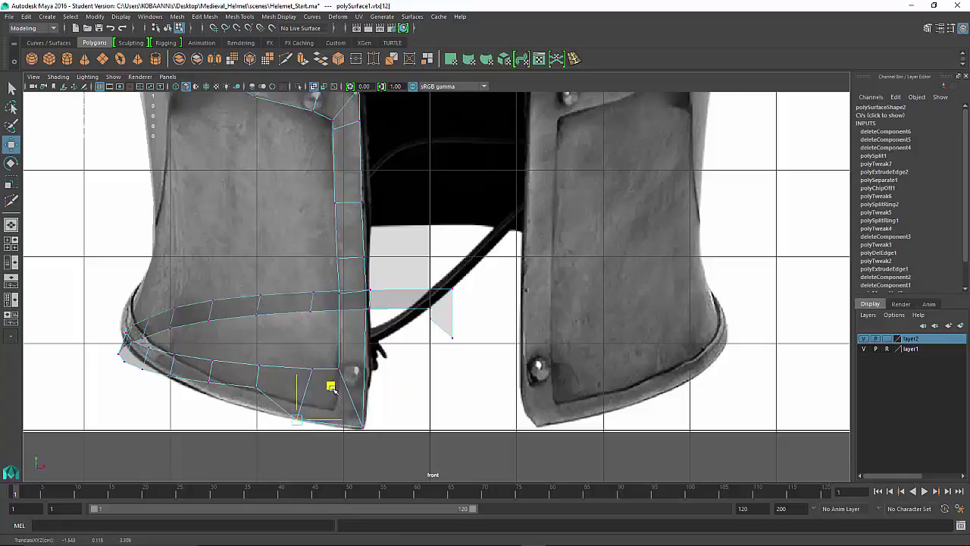
click(254, 394)
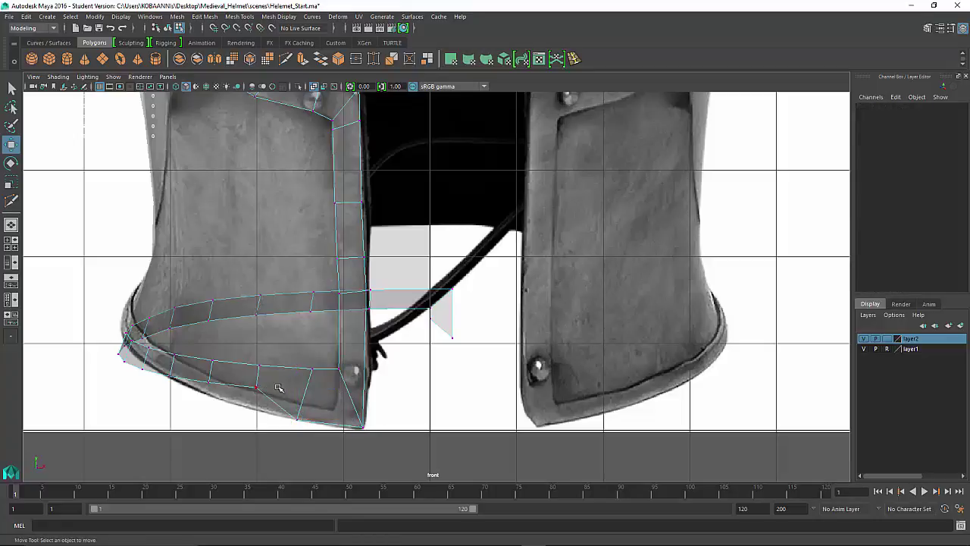
click(257, 387)
drag(291, 352, 237, 358)
click(209, 381)
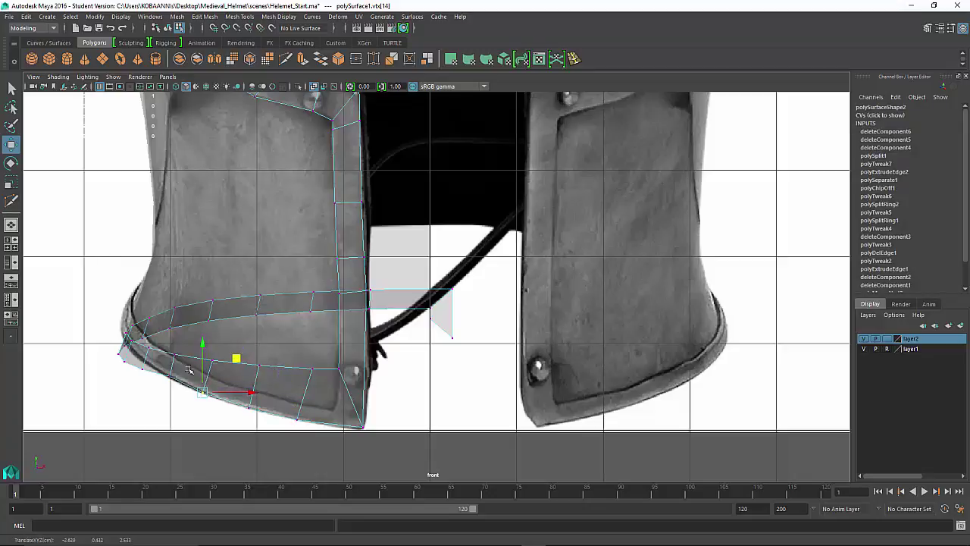
Undo the vertex moves along the lower rim strip and clear the selection.
key(ctrl+z)
key(ctrl+z)
key(ctrl+z)
key(ctrl+z)
key(ctrl+z)
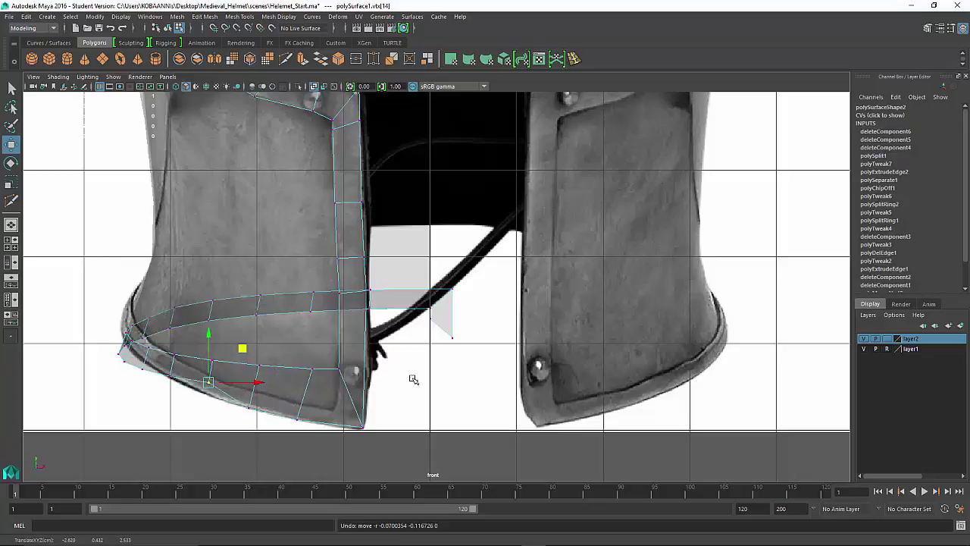
key(ctrl+z)
key(ctrl+z)
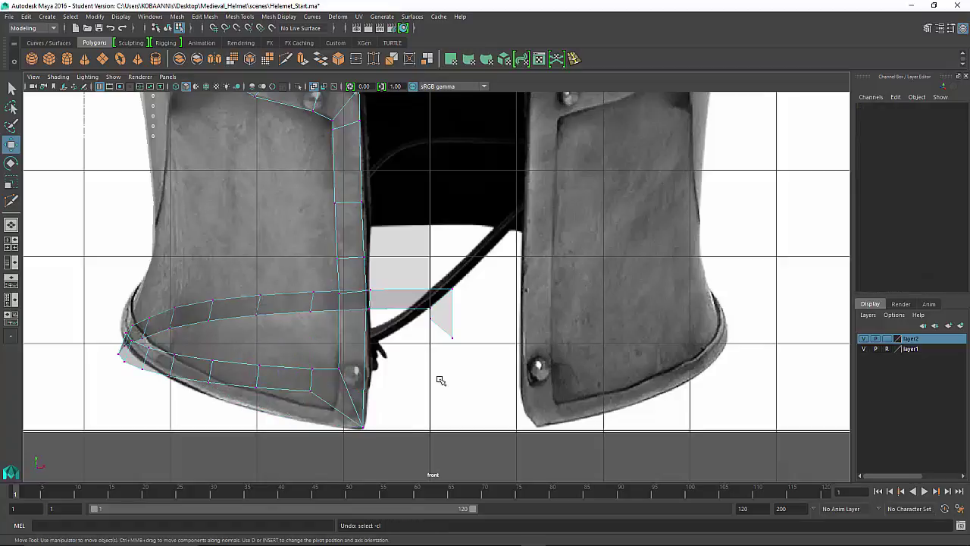
click(444, 369)
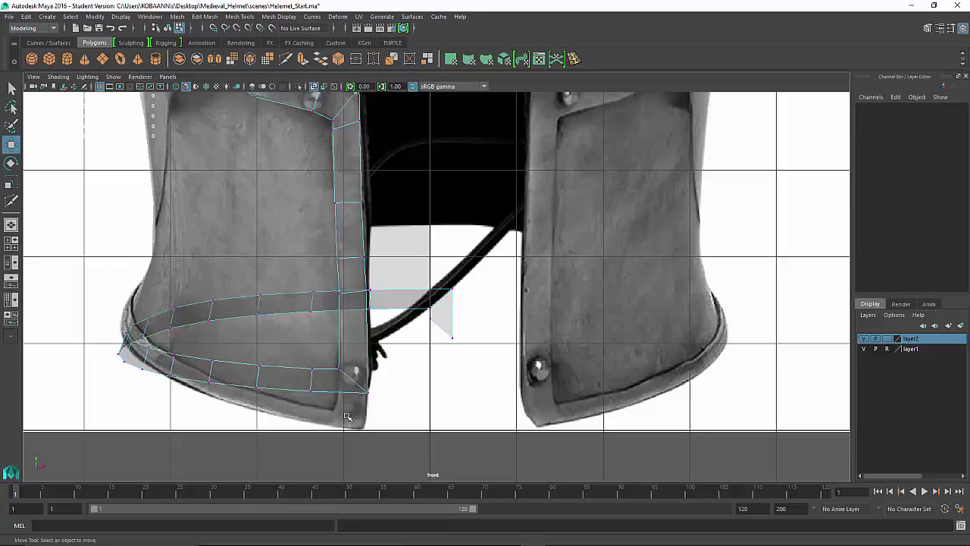
Delete the leftover angled face at the back end of the lower rim strip in the perspective view.
scroll(543, 287, up, 2)
key(space)
key(space)
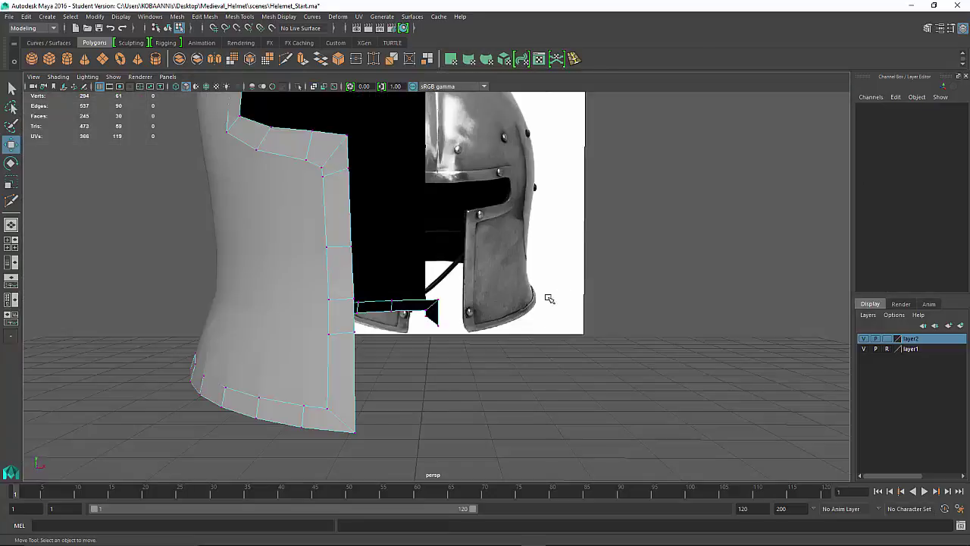
alt+drag(548, 296, 386, 353)
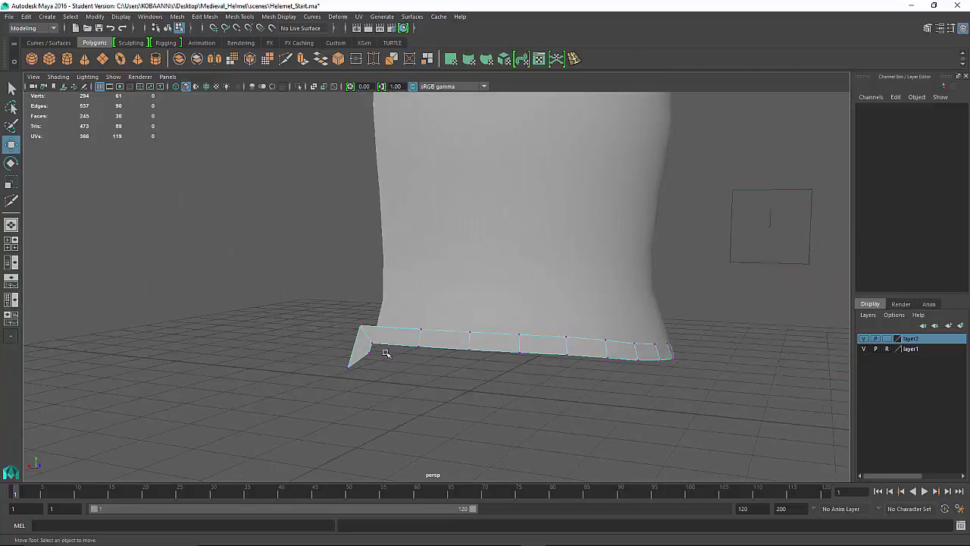
right_drag(360, 254, 360, 282)
click(356, 347)
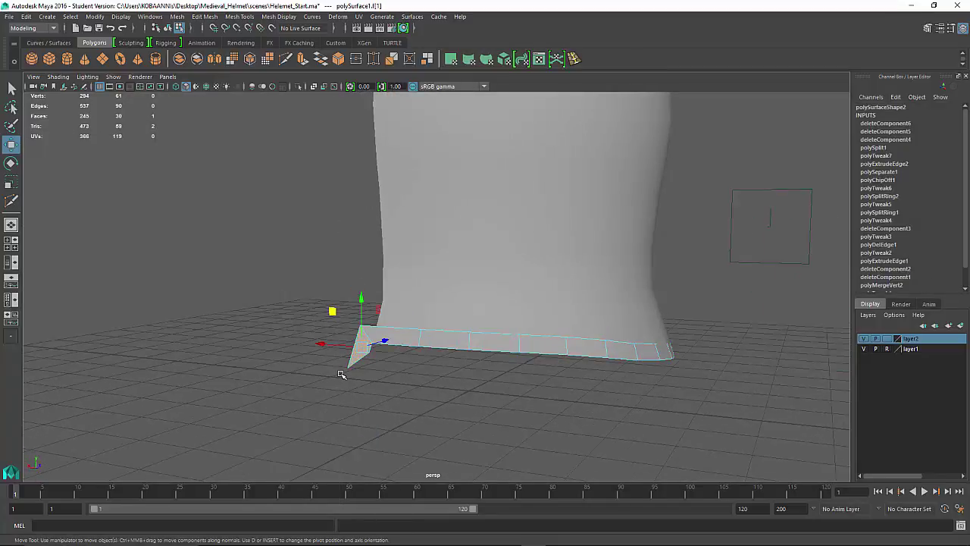
key(Delete)
In the front view, move the top-edge vertices of the upper eye-slot trim up to the reference border, through to the centre.
alt+drag(385, 366, 668, 381)
key(space)
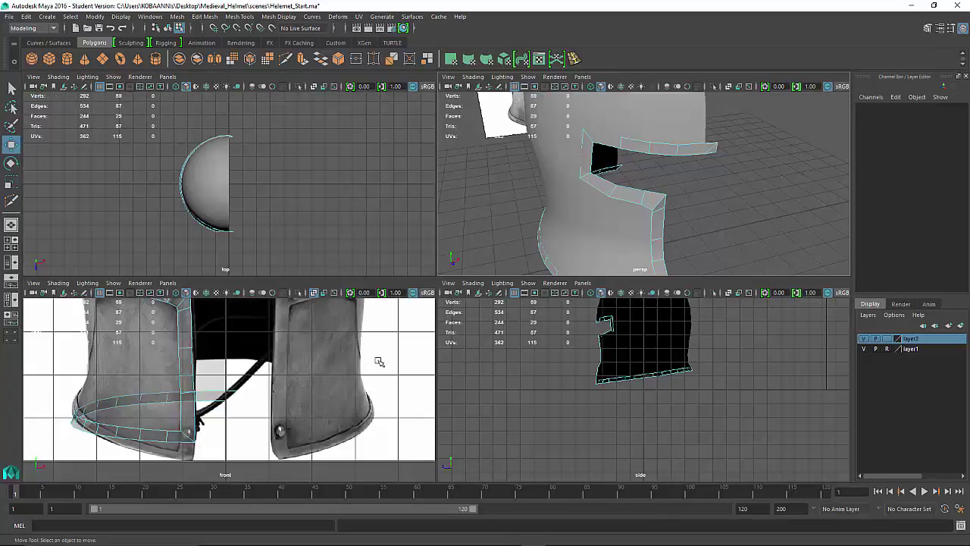
key(space)
alt+middle_drag(378, 235, 379, 400)
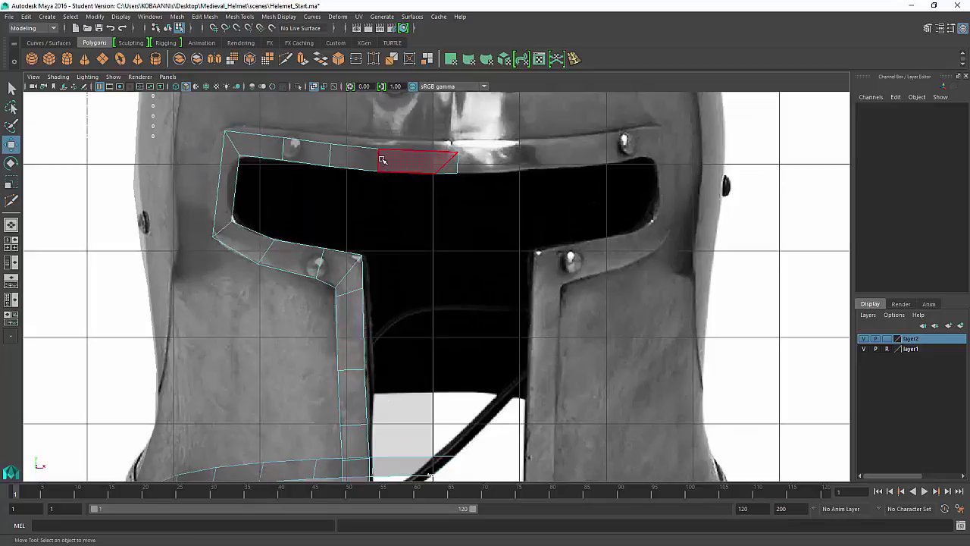
right_drag(382, 158, 329, 151)
click(285, 138)
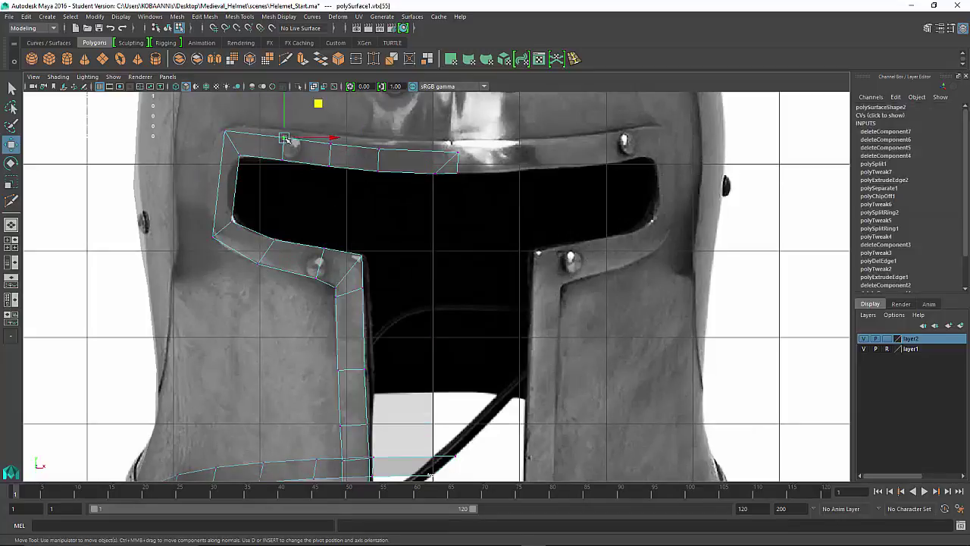
drag(319, 104, 416, 107)
click(331, 145)
click(379, 150)
click(457, 151)
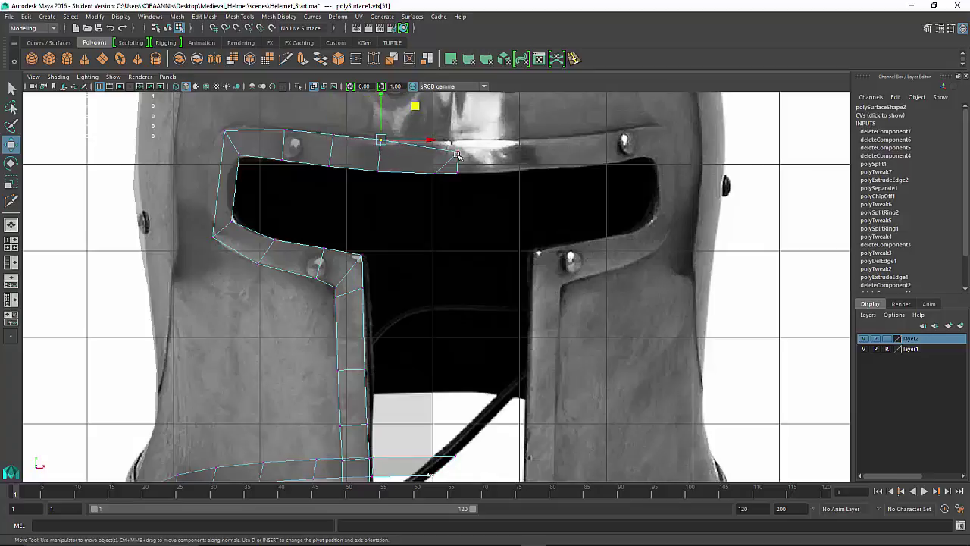
drag(494, 121, 493, 111)
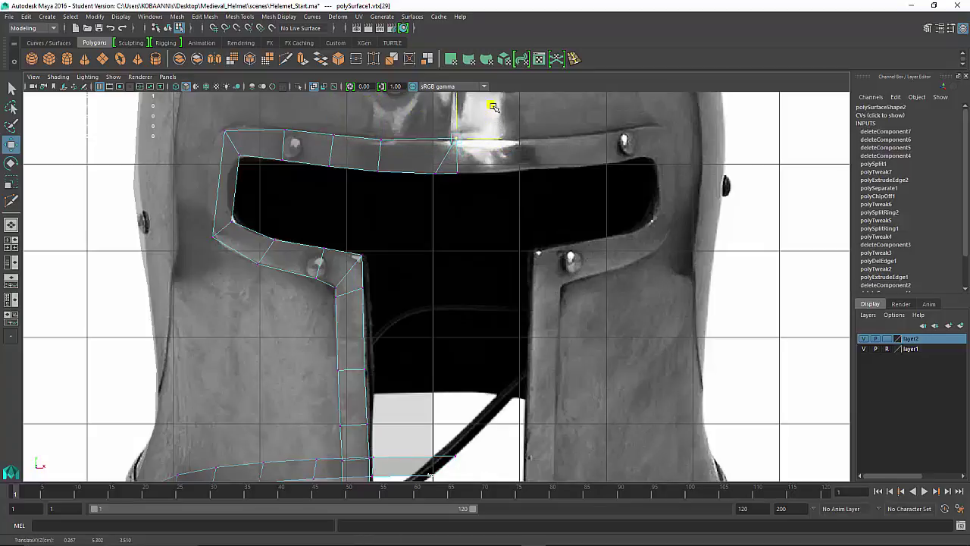
Delete the diagonal edge near the centre of the upper eye-slot trim together with its leftover vertex on the lower border.
right_drag(477, 145, 443, 157)
click(441, 163)
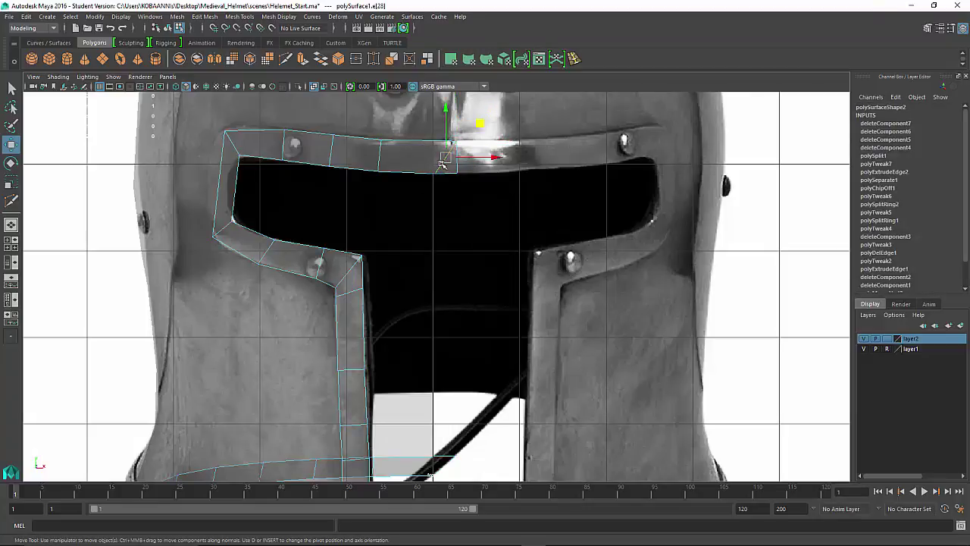
key(ctrl+Delete)
key(ctrl+z)
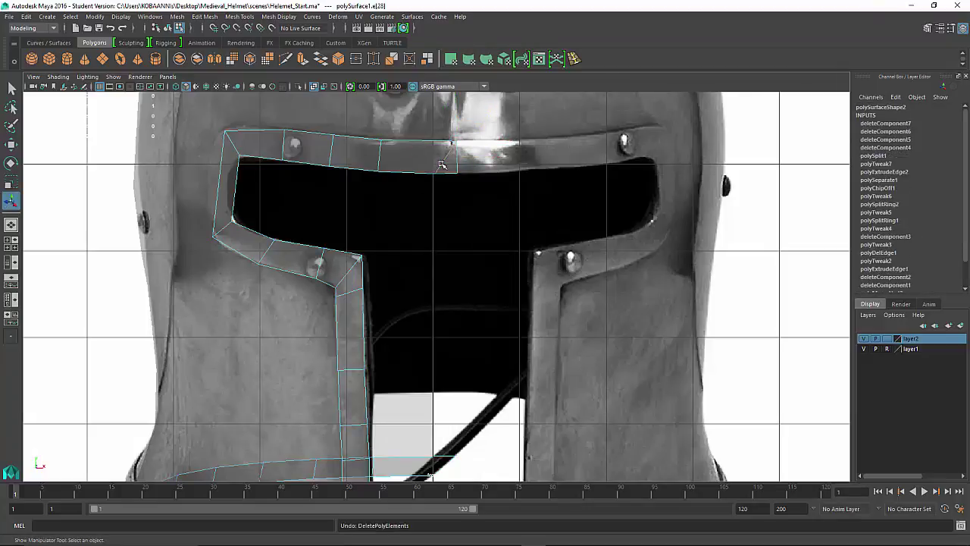
key(Delete)
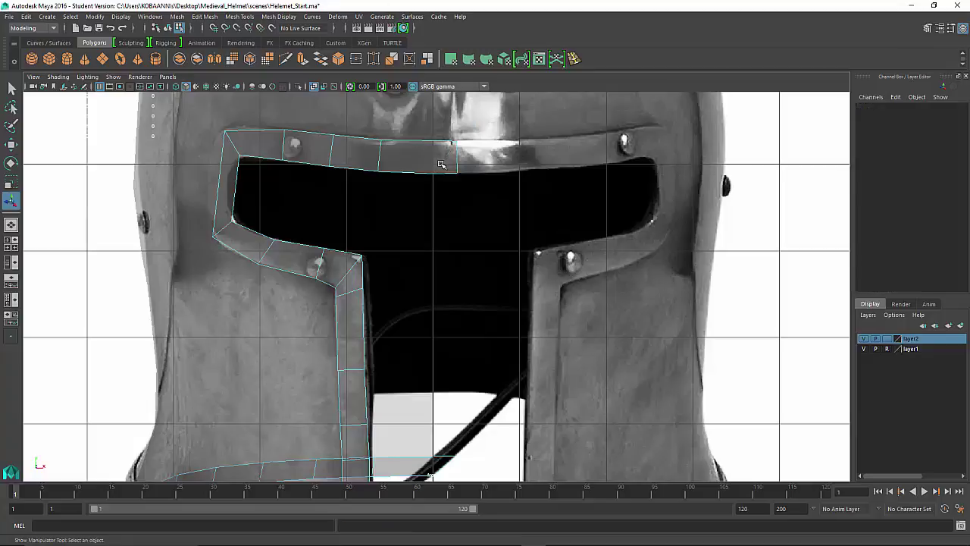
right_drag(440, 166, 436, 178)
click(436, 181)
click(445, 216)
Return to object mode, select the trim mesh and insert an edge loop across the middle of the eye slot's outer side strip.
right_drag(226, 185, 288, 164)
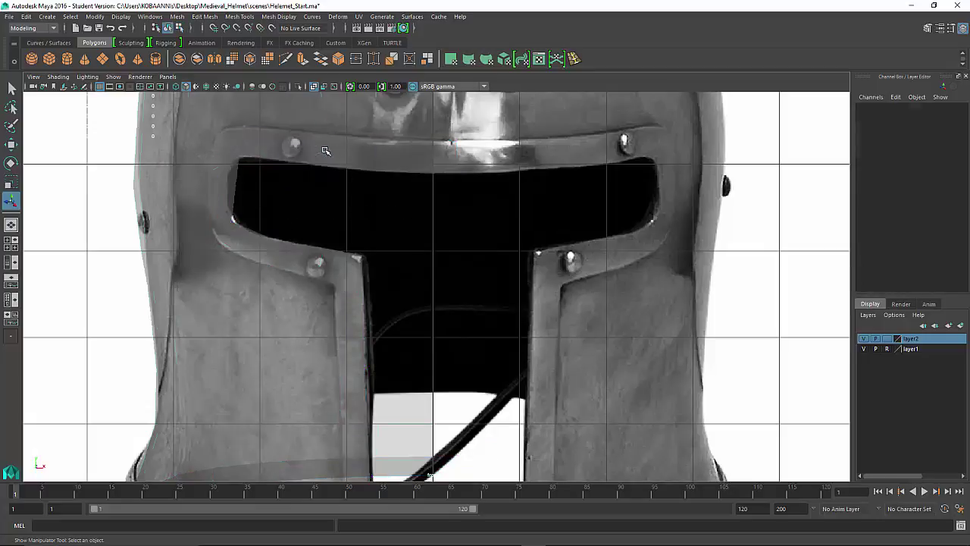
click(322, 162)
click(585, 168)
click(381, 174)
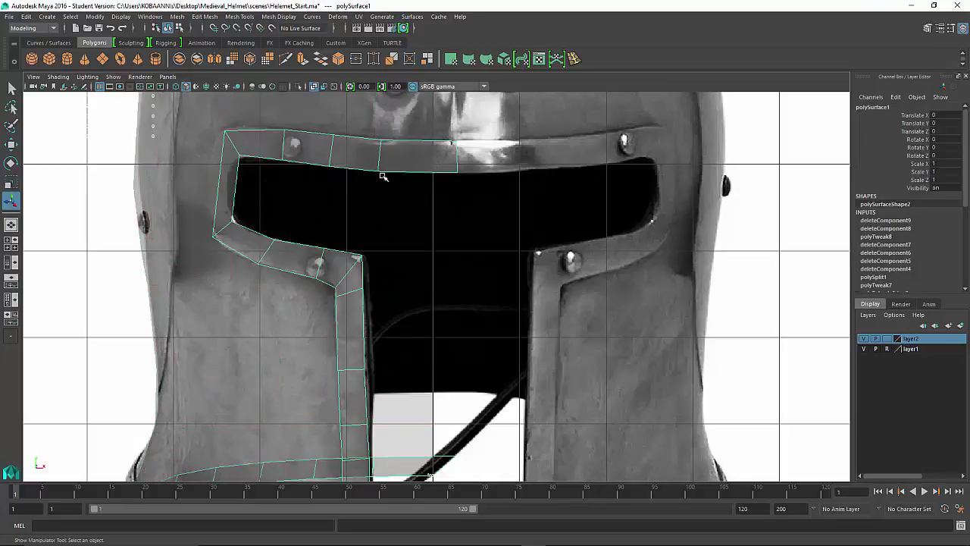
shift+right_click(390, 154)
click(181, 188)
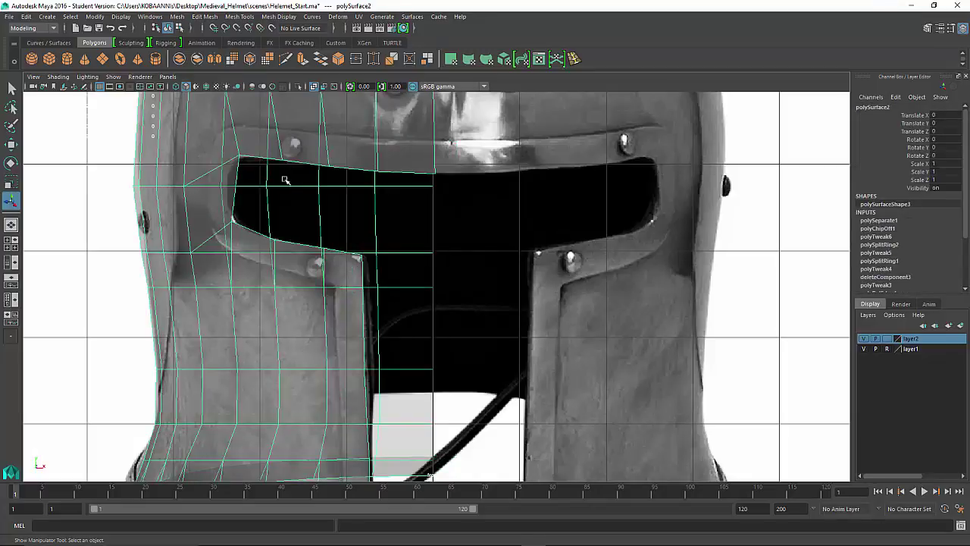
click(488, 202)
click(443, 154)
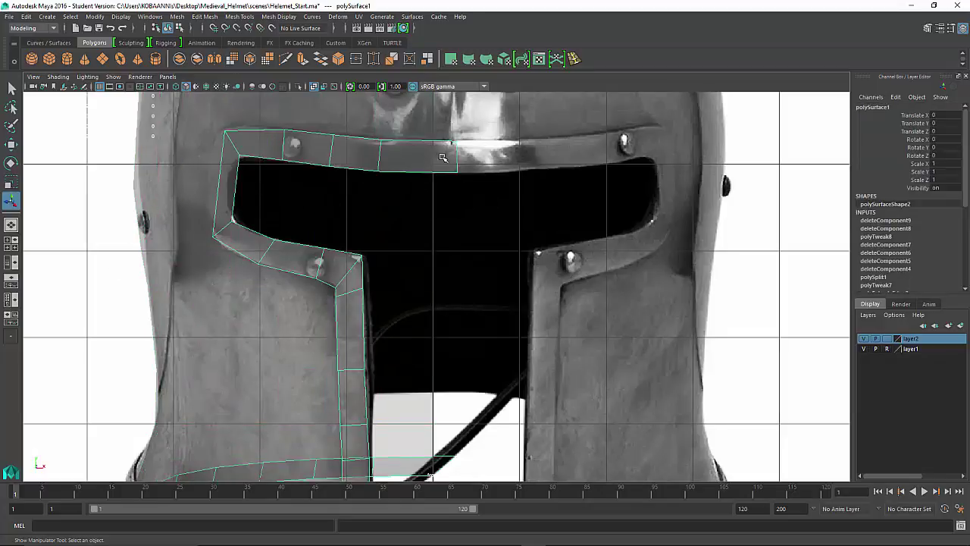
shift+right_click(421, 165)
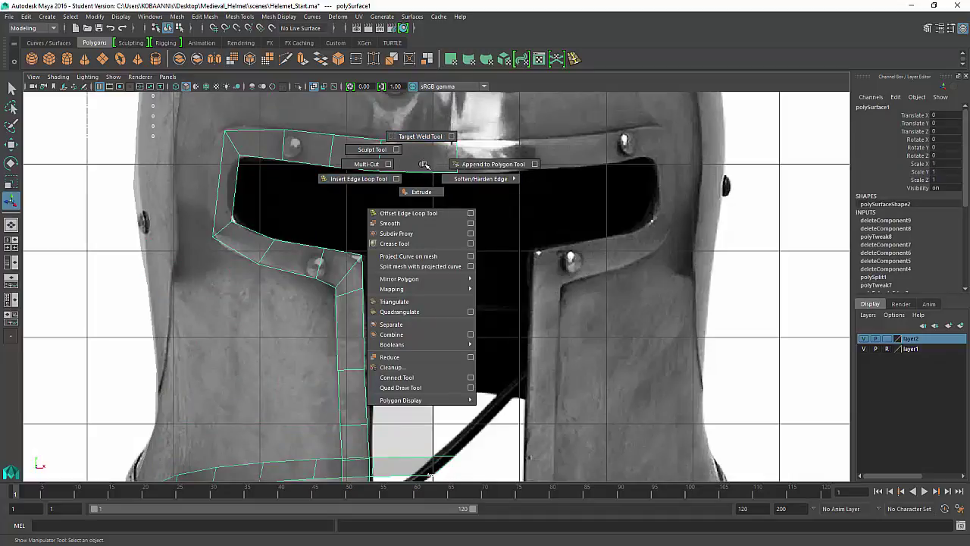
shift+right_drag(422, 164, 307, 190)
drag(218, 186, 220, 183)
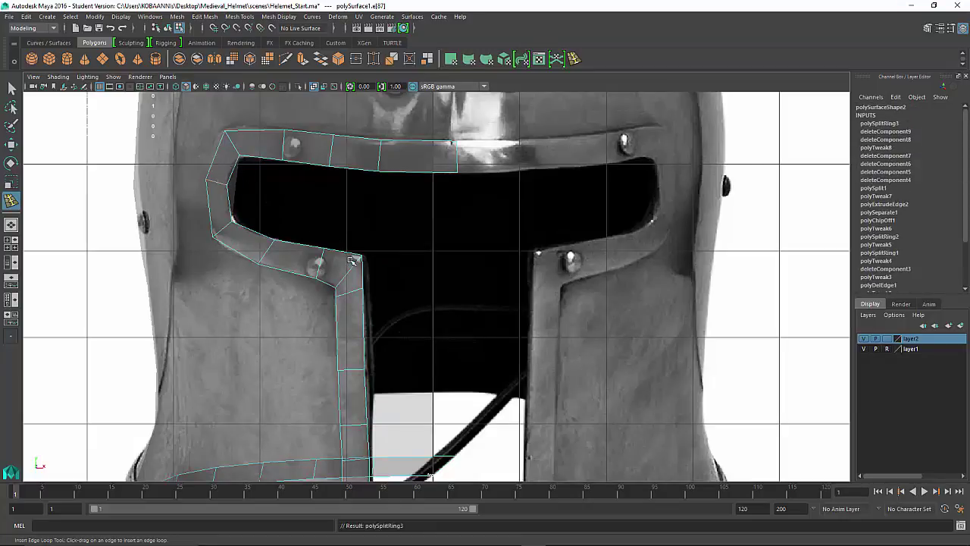
Insert four more edge loops around the outer bends of the eye-slot trim, including one in the upper strip beside the corner.
click(220, 155)
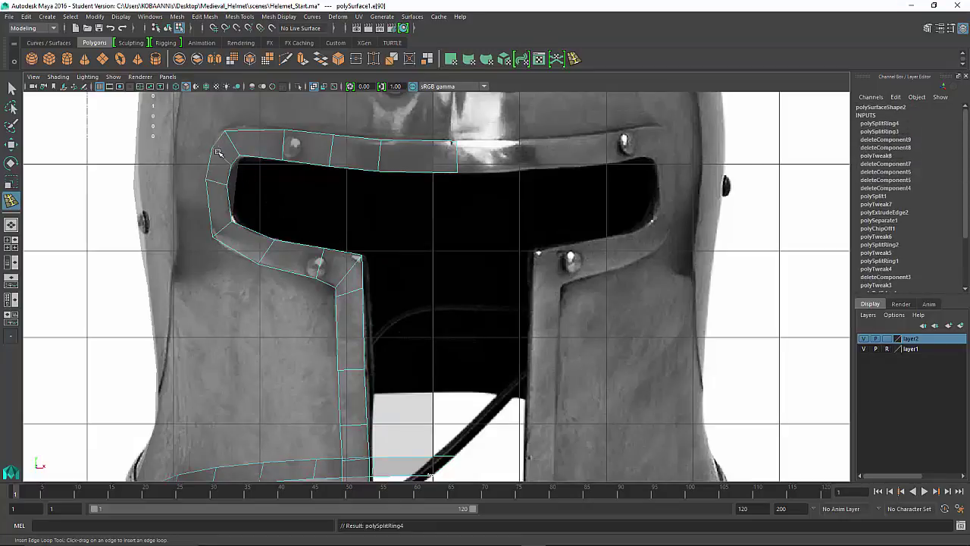
click(229, 207)
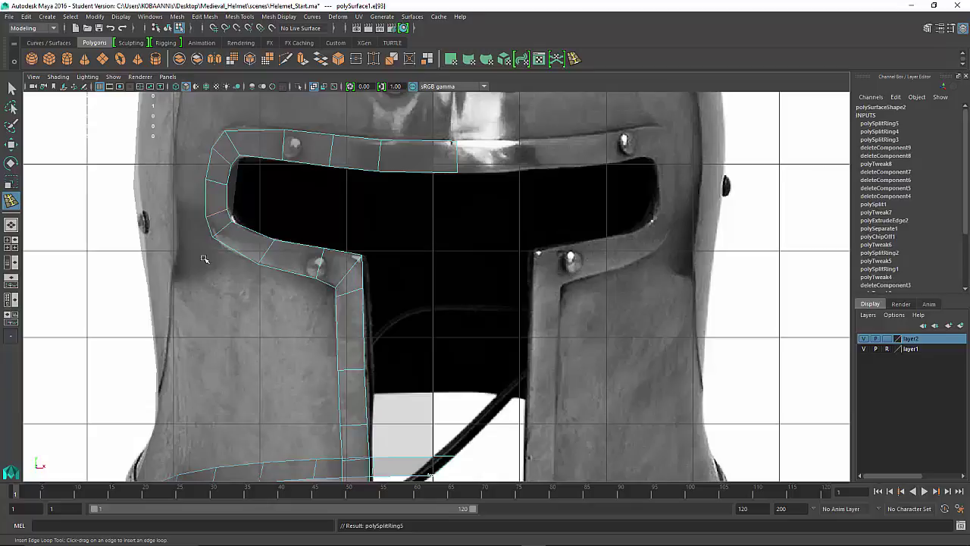
click(250, 228)
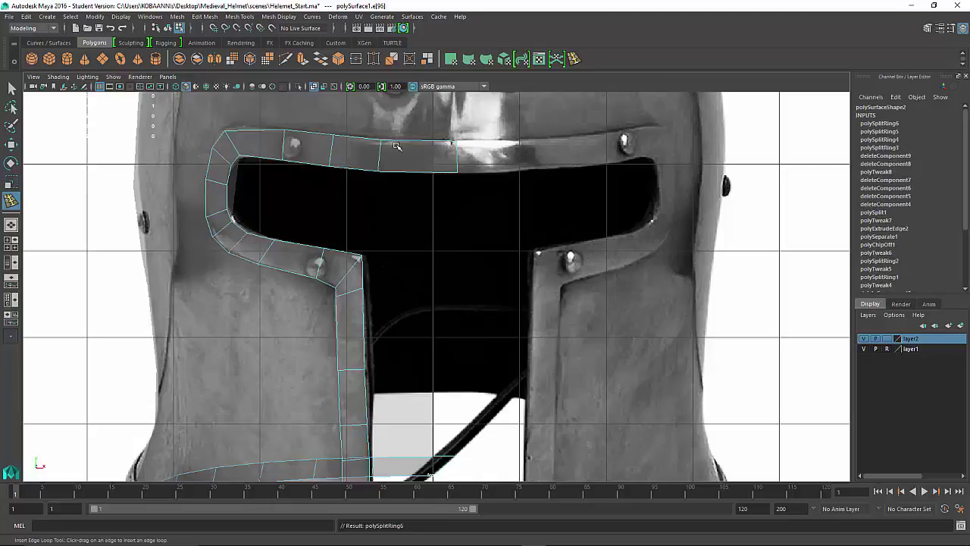
click(253, 132)
Reselect the trim mesh in object mode and isolate it to check its shape, then show the whole scene again.
right_drag(240, 151, 195, 144)
click(537, 188)
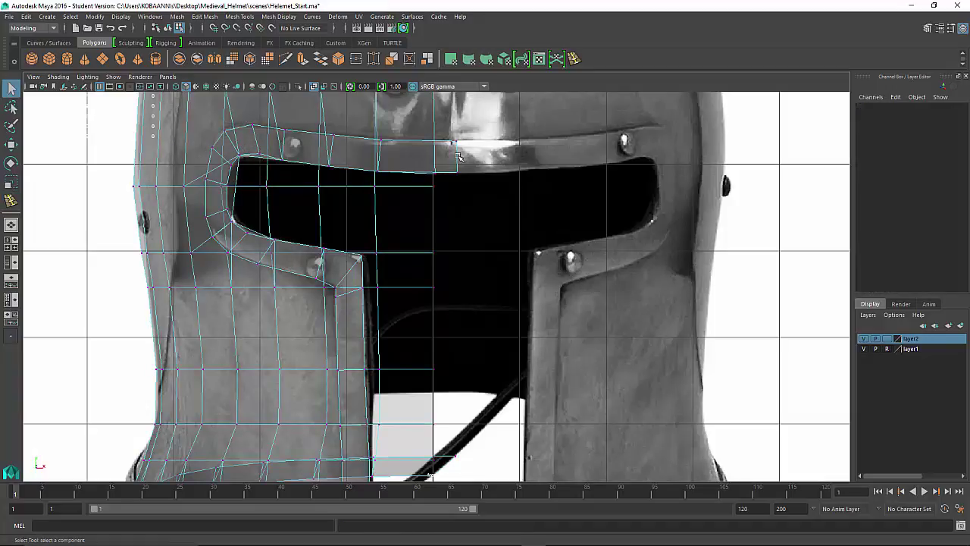
right_drag(418, 125, 440, 113)
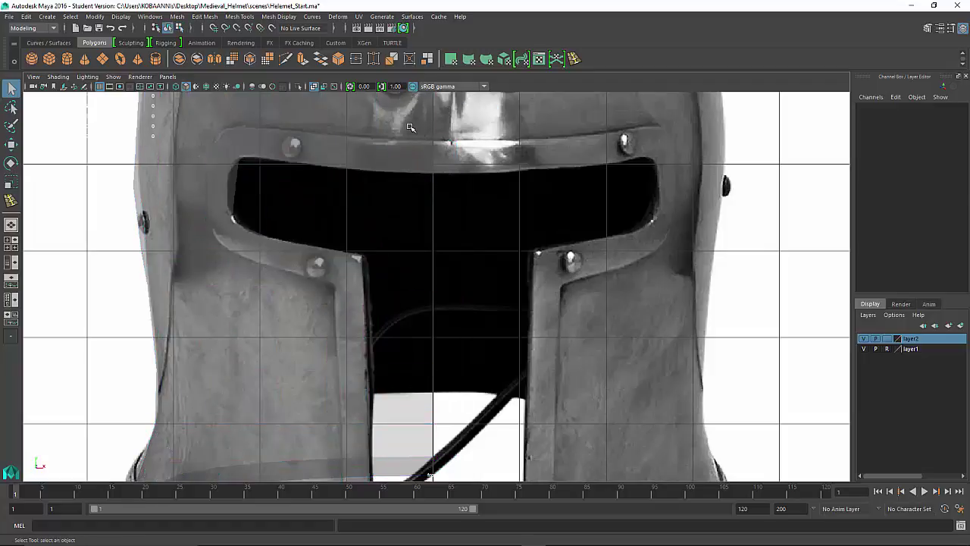
click(418, 149)
key(ctrl+z)
click(423, 163)
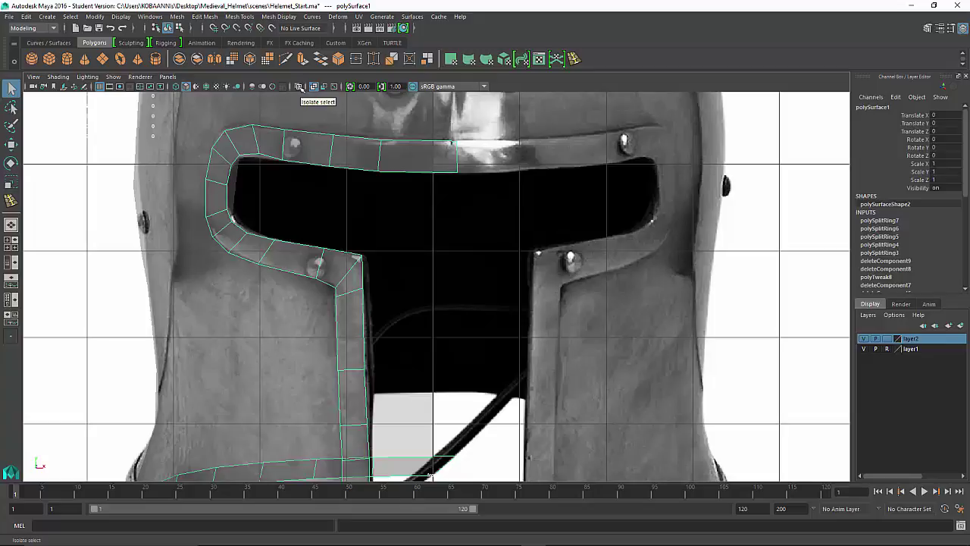
click(301, 87)
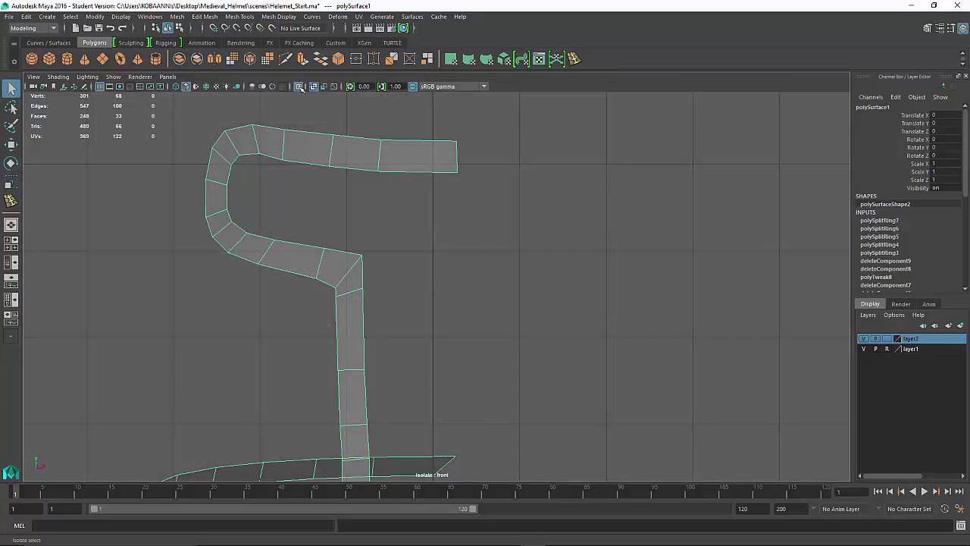
click(300, 86)
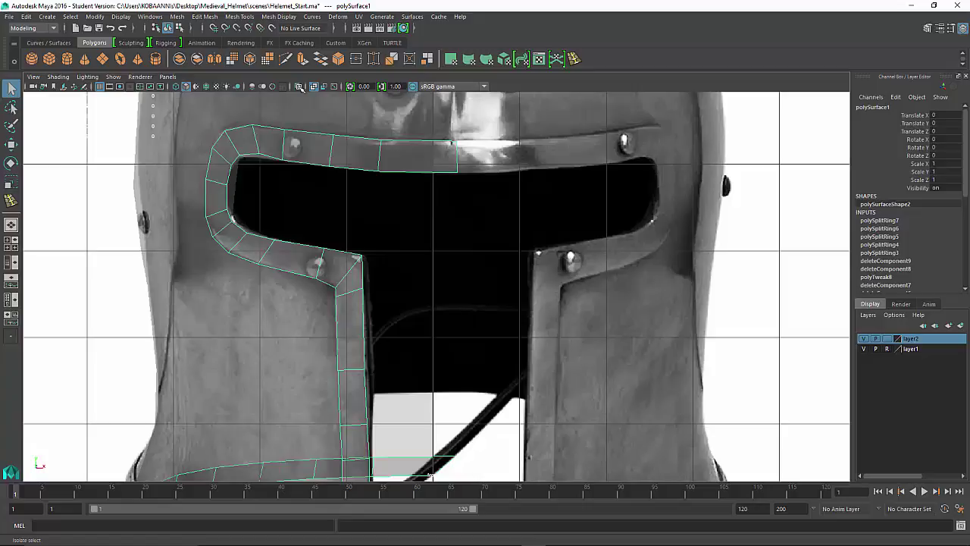
In vertex mode, adjust the outer vertices at the upper outer corner of the eye-slot trim to follow the reference border.
right_drag(369, 155, 311, 150)
click(253, 127)
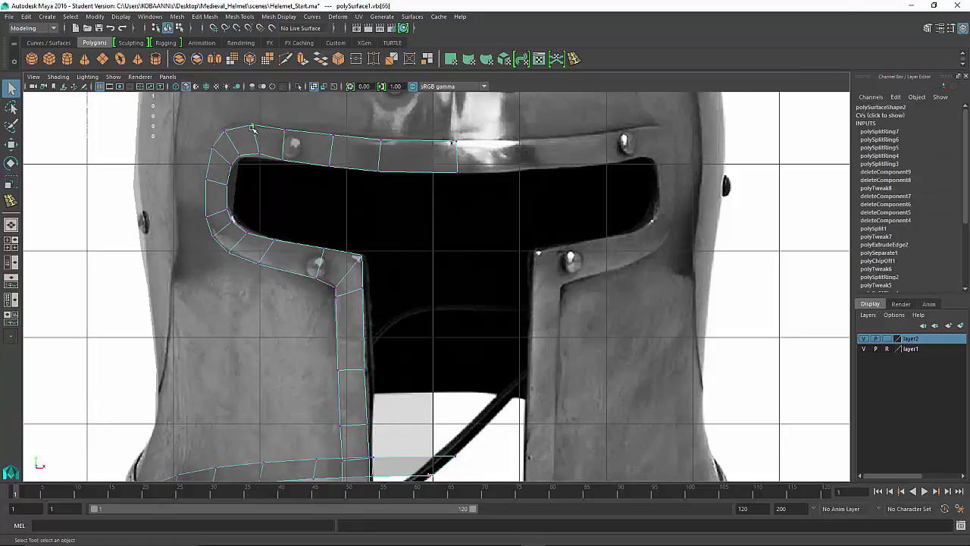
key(w)
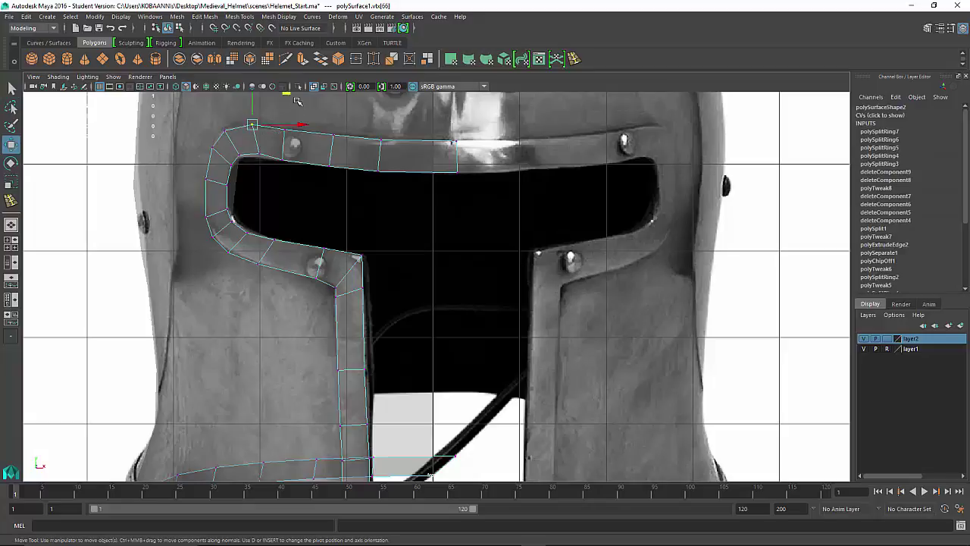
alt+middle_drag(308, 121, 260, 132)
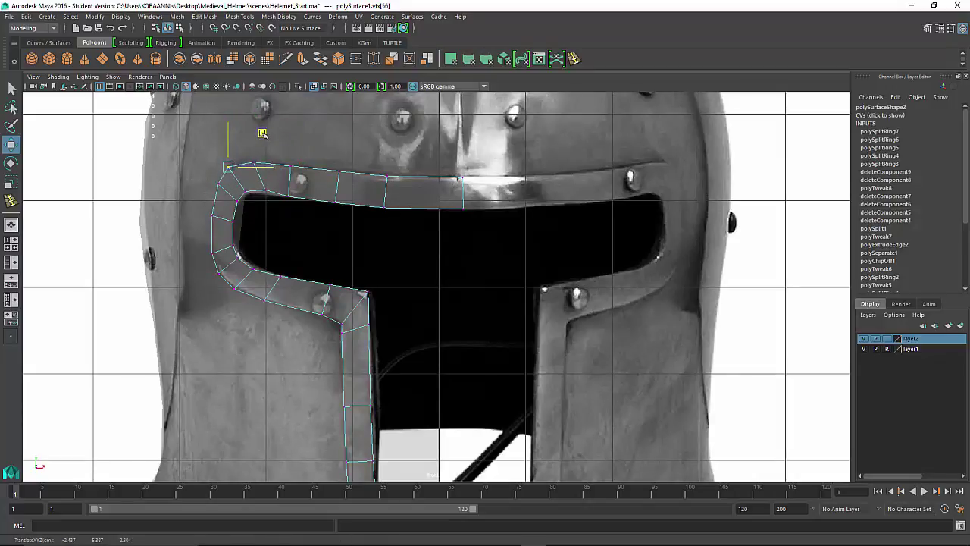
click(251, 191)
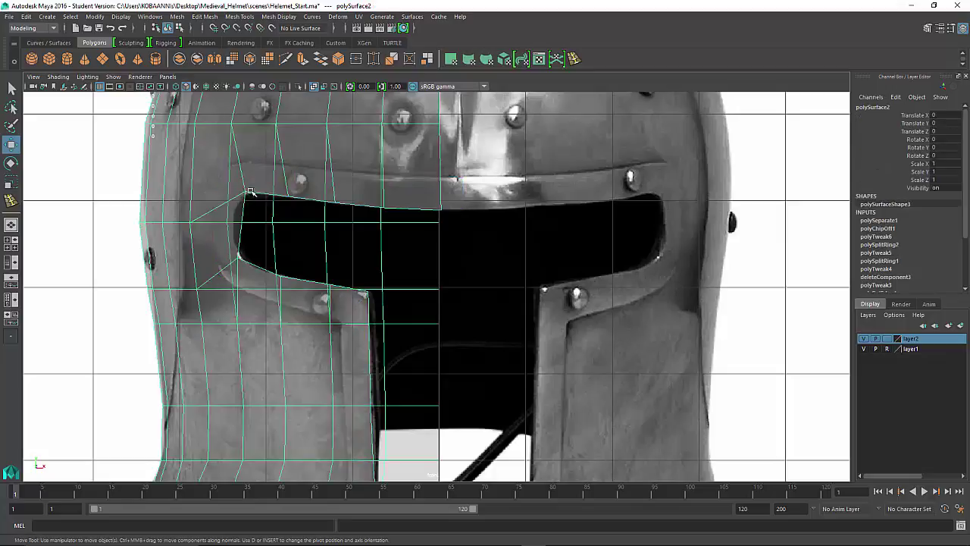
click(403, 196)
right_drag(258, 195, 231, 194)
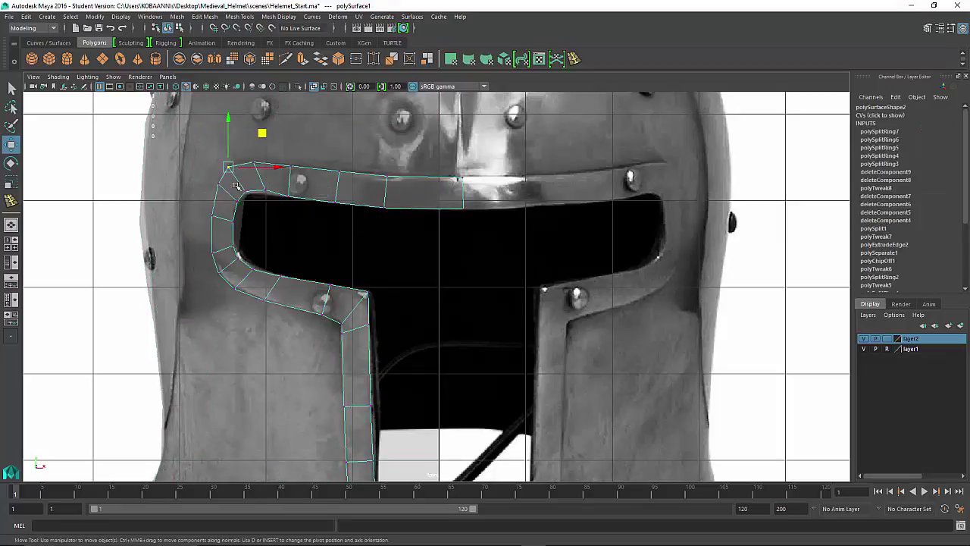
Nudge the trim vertex at the top corner of the face opening and the inner upper eye-slot vertices onto the reference edges.
click(247, 190)
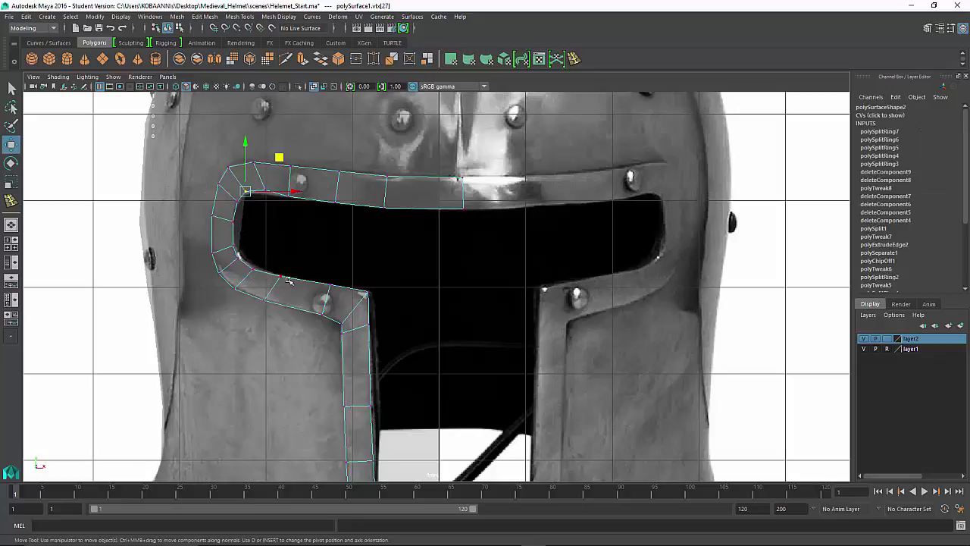
click(367, 291)
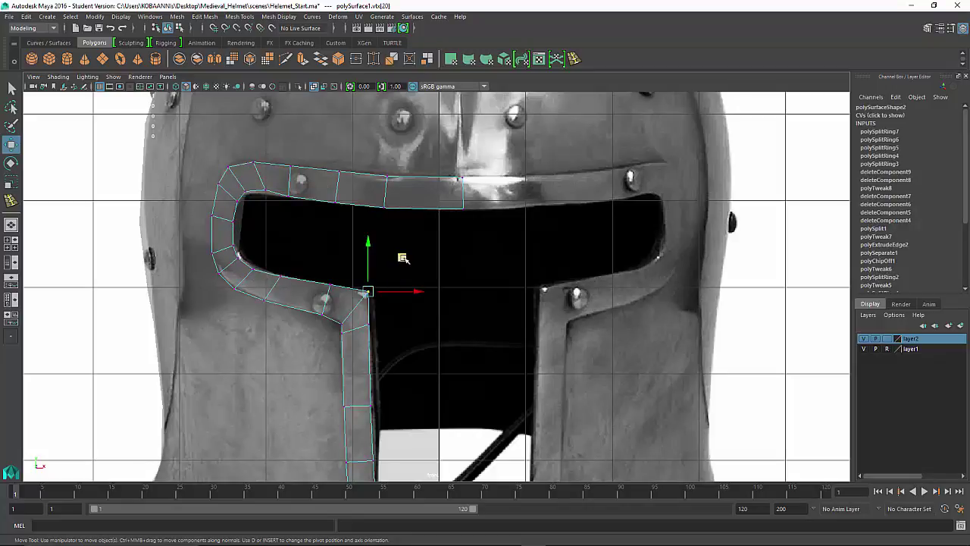
middle_drag(403, 258, 399, 260)
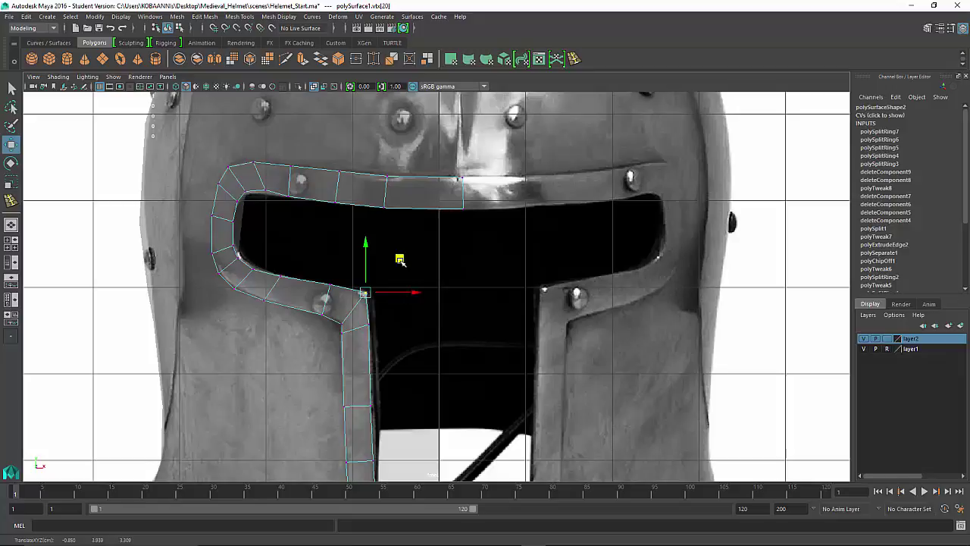
click(461, 179)
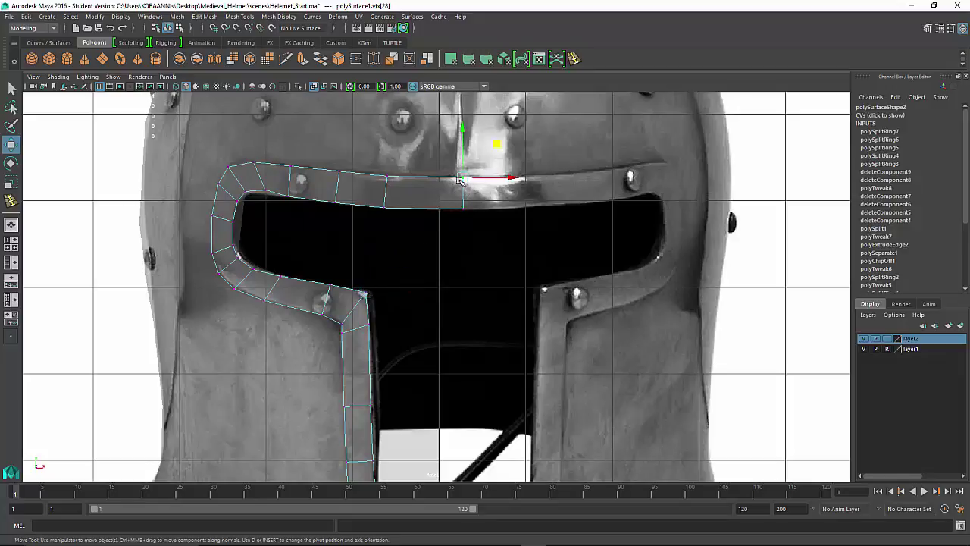
click(268, 190)
middle_drag(298, 157, 298, 158)
click(243, 190)
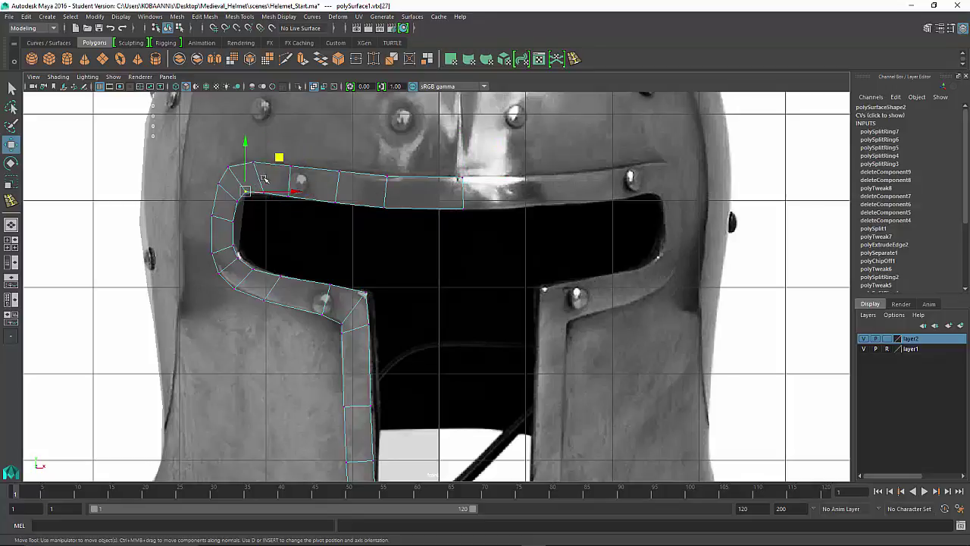
middle_drag(277, 157, 279, 160)
Examine the face opening and lower rim strips in the front view and from several angles in perspective.
alt+middle_drag(378, 213, 343, 88)
alt+middle_drag(388, 273, 385, 227)
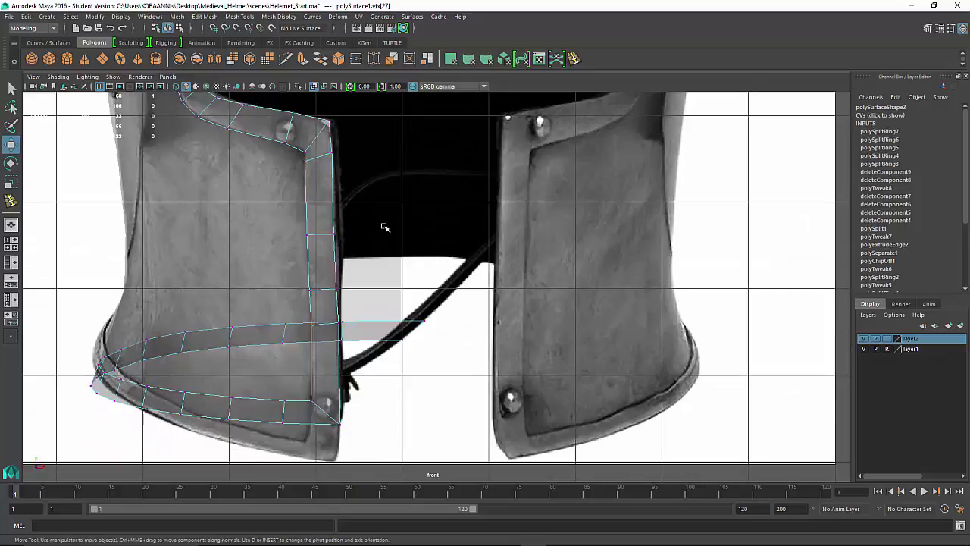
alt+middle_drag(386, 227, 386, 239)
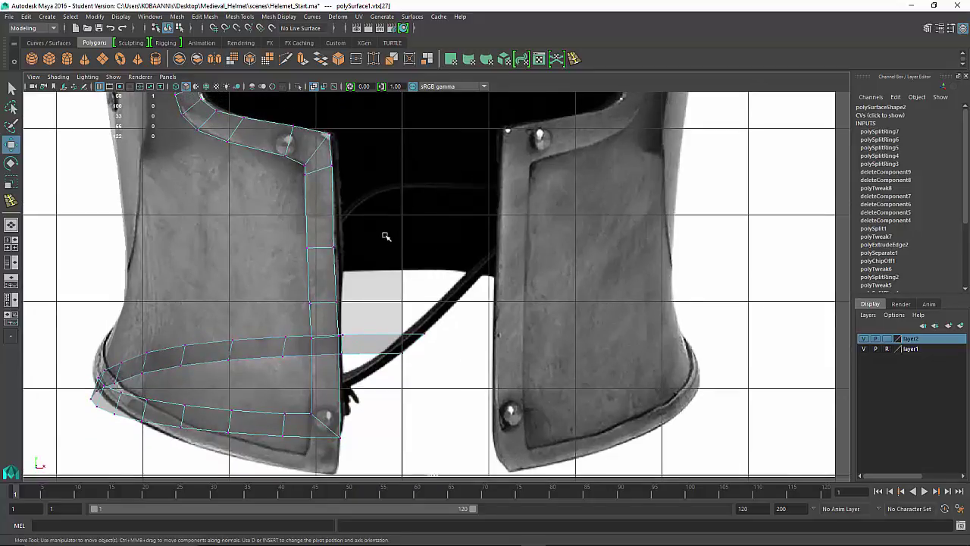
key(space)
key(space)
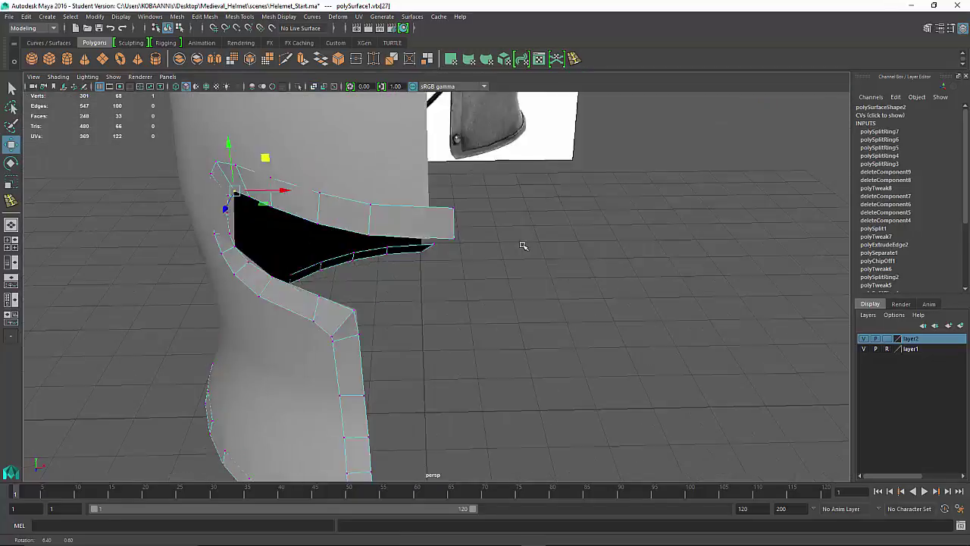
alt+drag(522, 243, 478, 266)
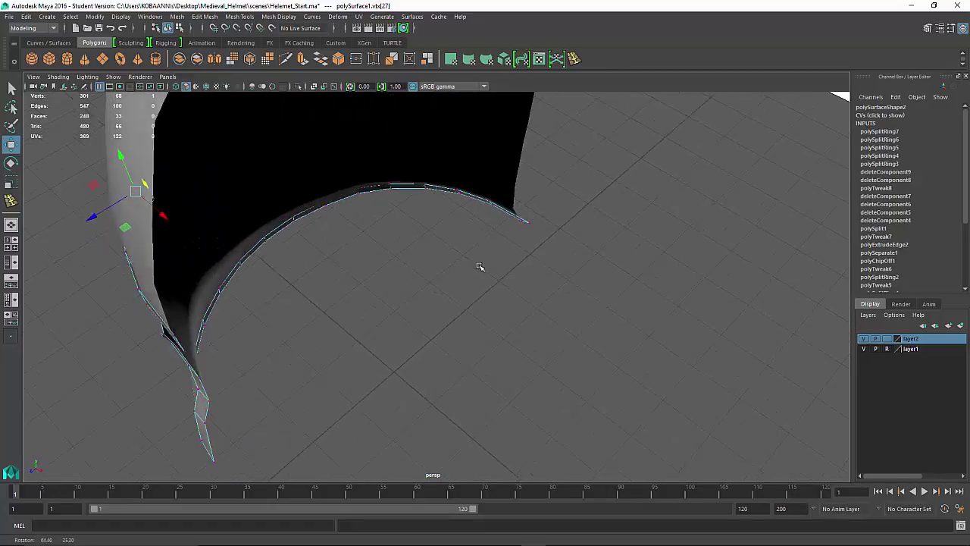
mouse_move(159, 253)
right_down()
mouse_move(175, 232)
mouse_move(178, 253)
right_up()
alt+drag(177, 253, 251, 264)
click(418, 284)
In the front view, try to snap the centre end vertices of the rim and upper eye-slot strip along X to the upper strip's top end vertex.
key(space)
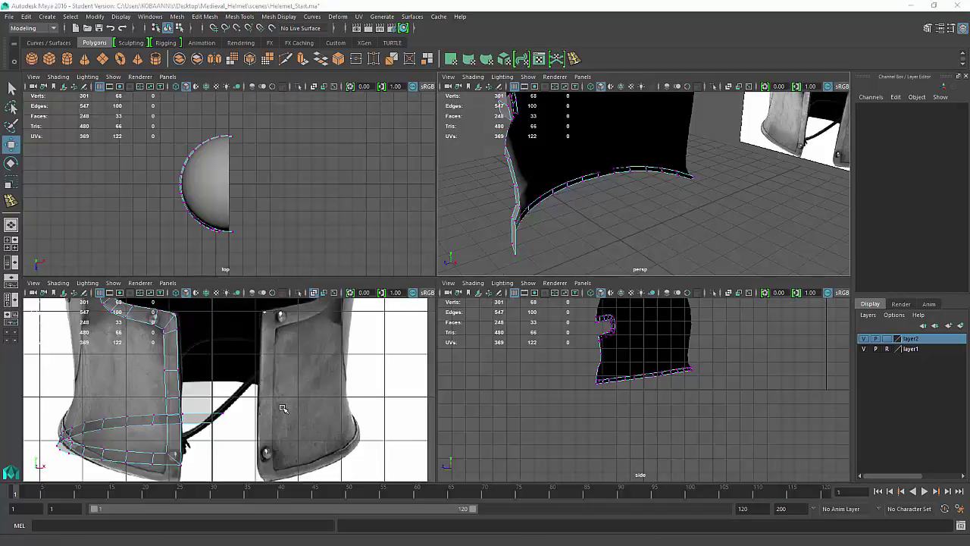
key(space)
alt+middle_drag(330, 400, 265, 383)
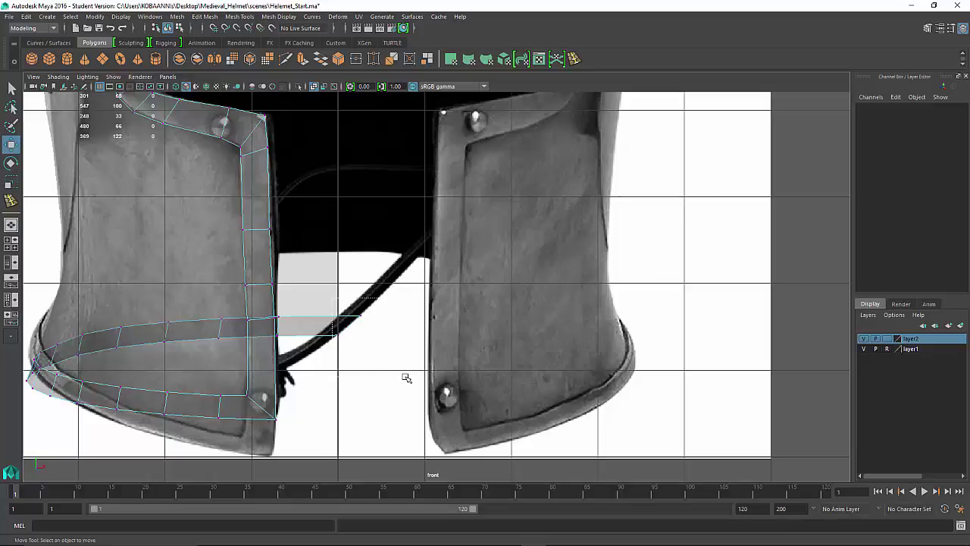
drag(321, 294, 406, 377)
click(373, 365)
scroll(367, 343, down, 2)
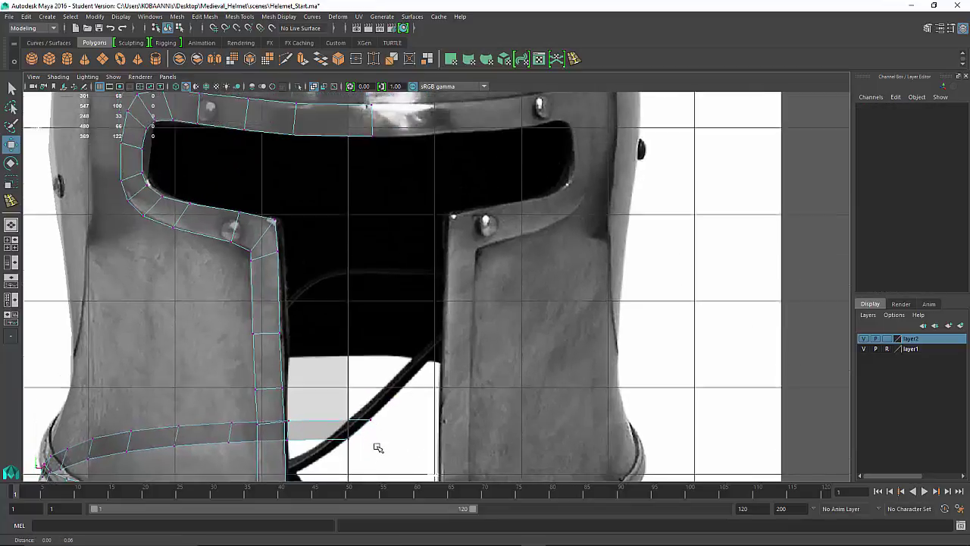
drag(329, 402, 439, 489)
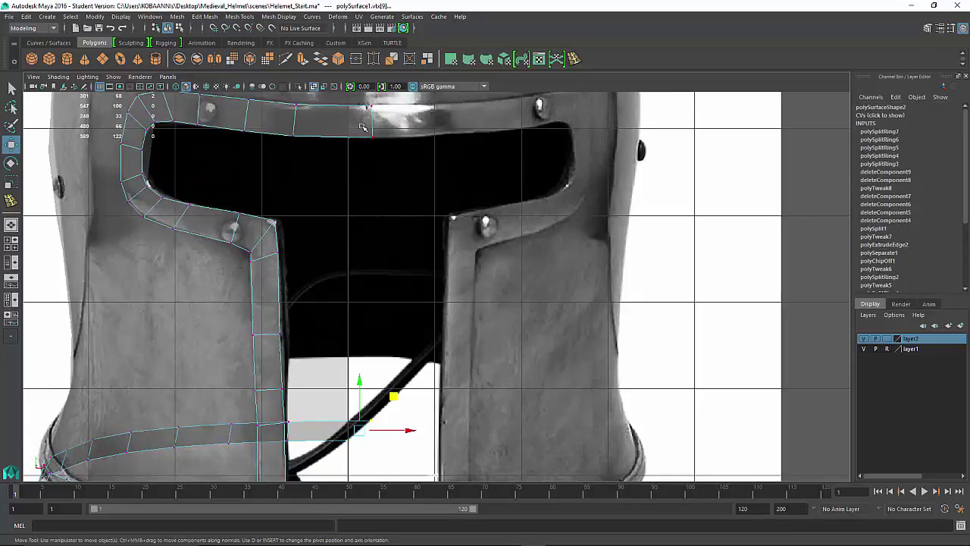
drag(404, 170, 407, 174)
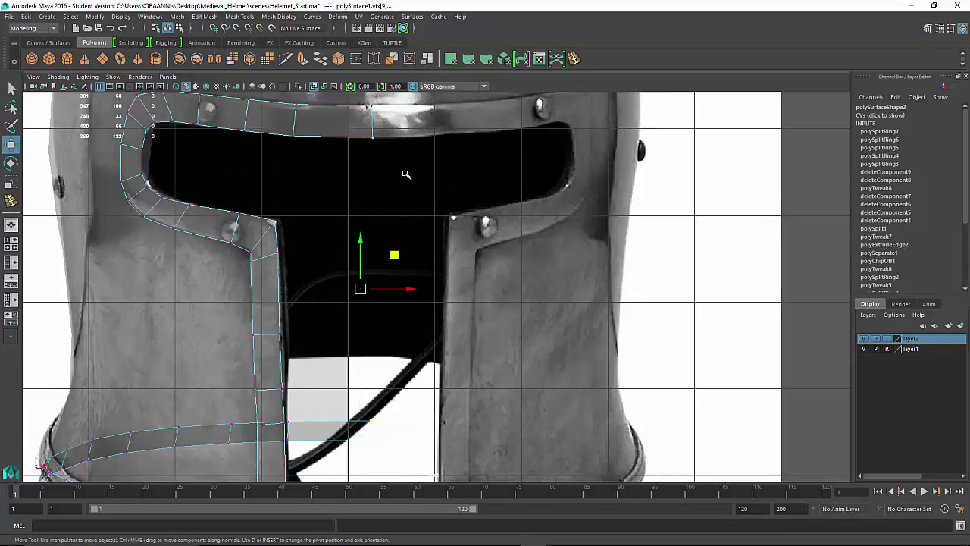
click(378, 289)
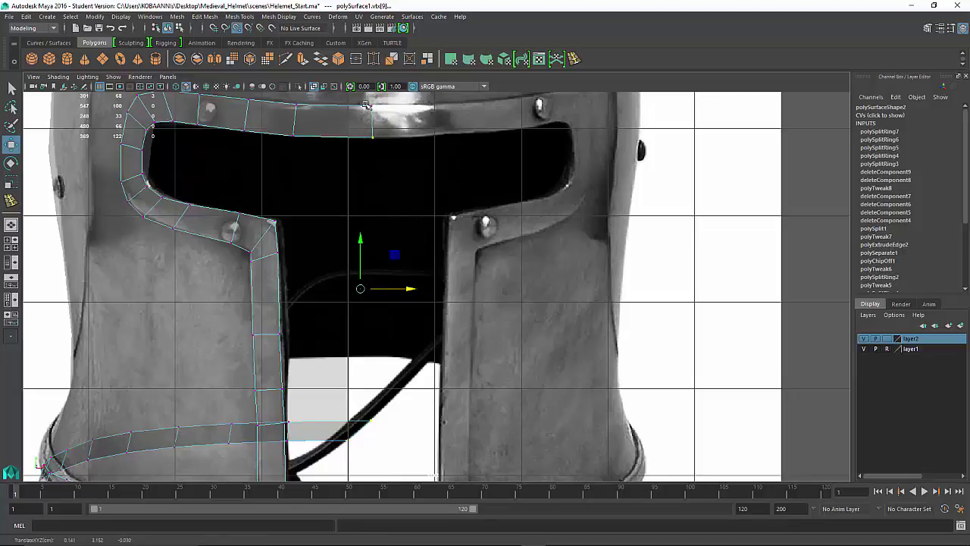
middle_drag(370, 108, 372, 108)
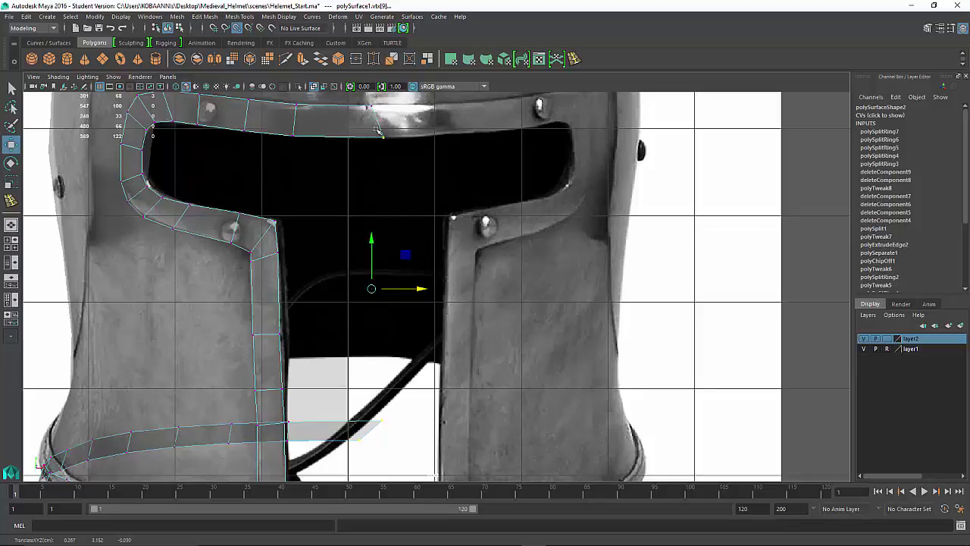
In the perspective view, snap the lower end vertex of the upper eye-slot strip along X in line with its top end vertex.
key(space)
key(space)
alt+drag(559, 223, 569, 253)
click(547, 266)
alt+drag(498, 270, 511, 268)
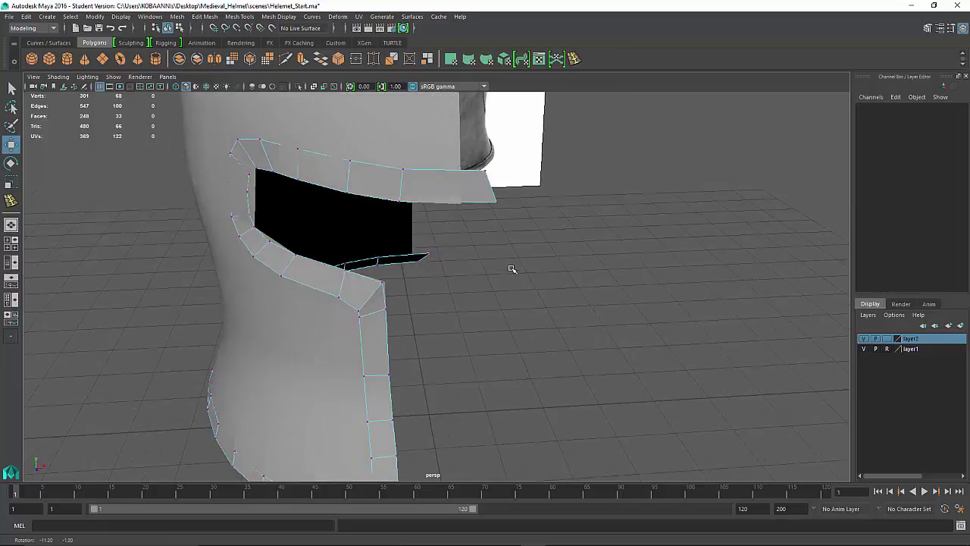
click(499, 203)
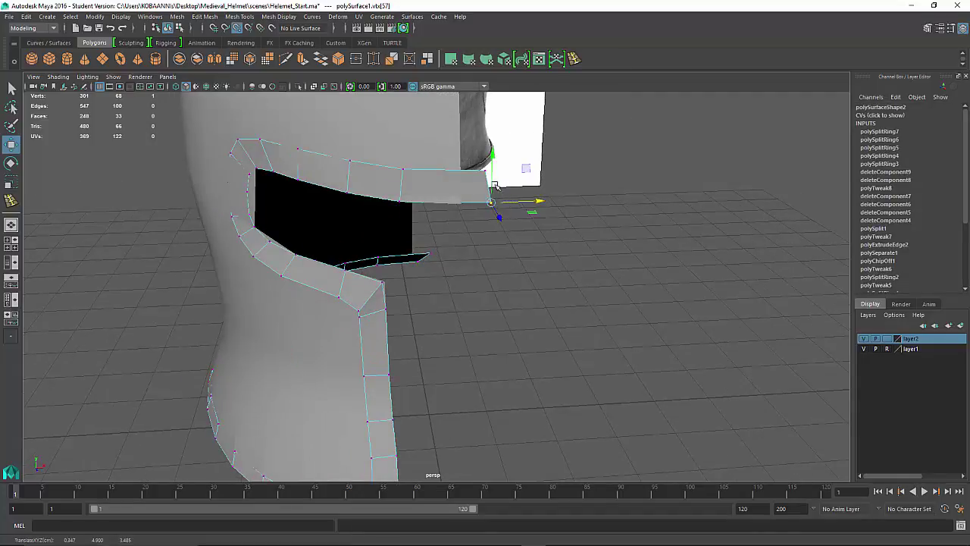
middle_drag(488, 173, 486, 170)
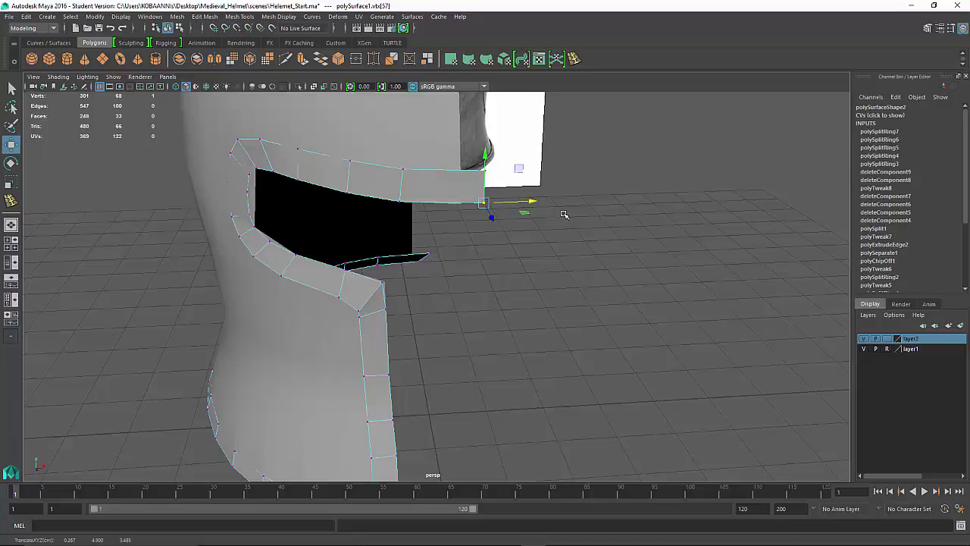
Snap both end vertices of the lower rim strip at the back centre along X in line with the upper eye-slot strip's top end vertex.
alt+drag(563, 212, 515, 242)
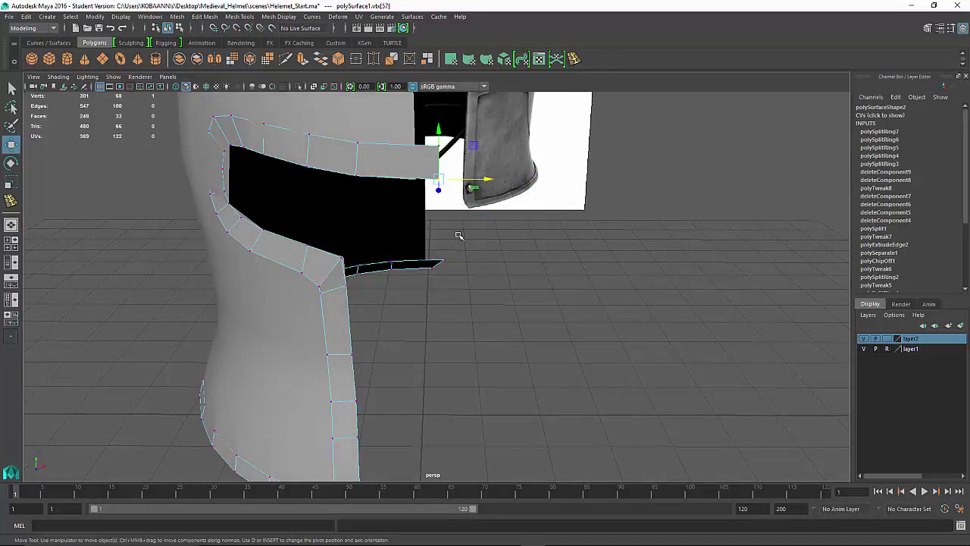
drag(420, 285, 459, 236)
key(b)
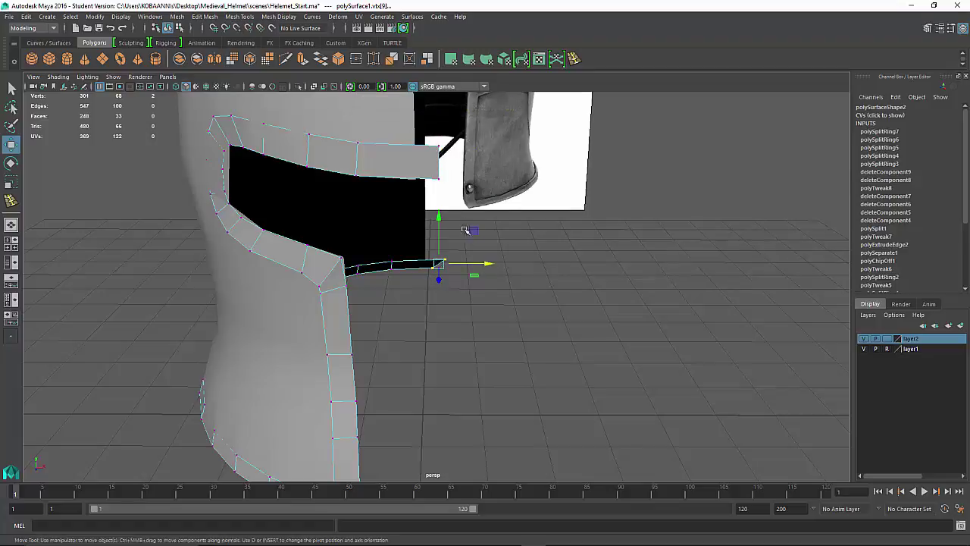
click(449, 259)
click(447, 261)
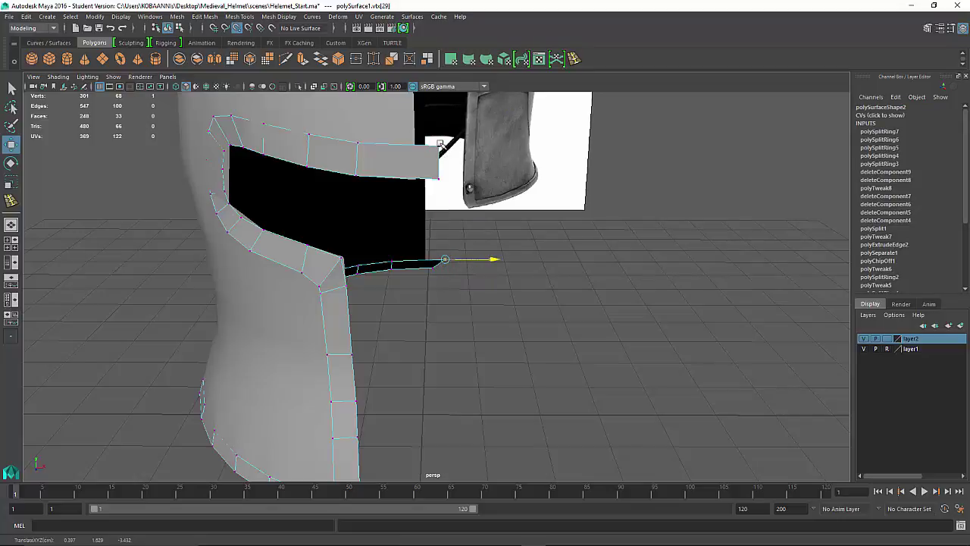
drag(441, 145, 440, 146)
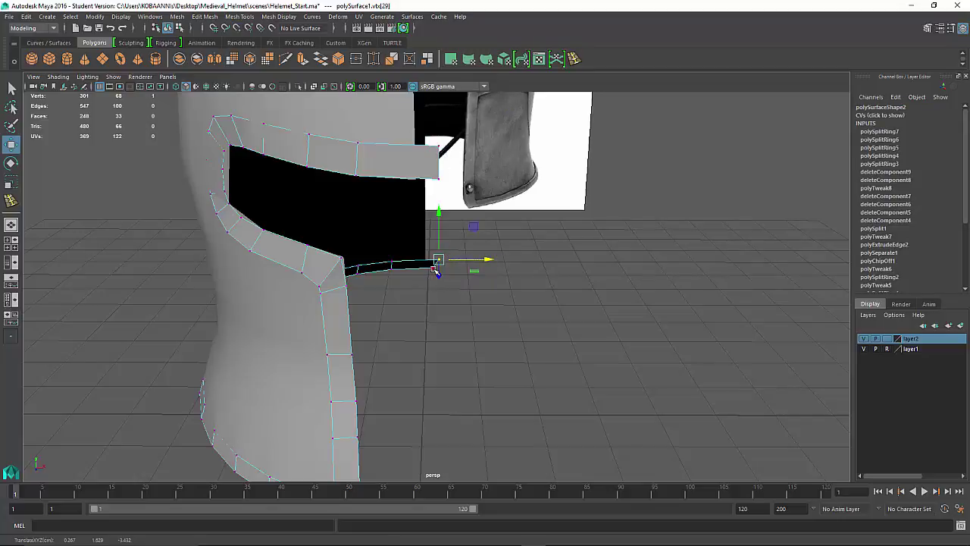
click(434, 268)
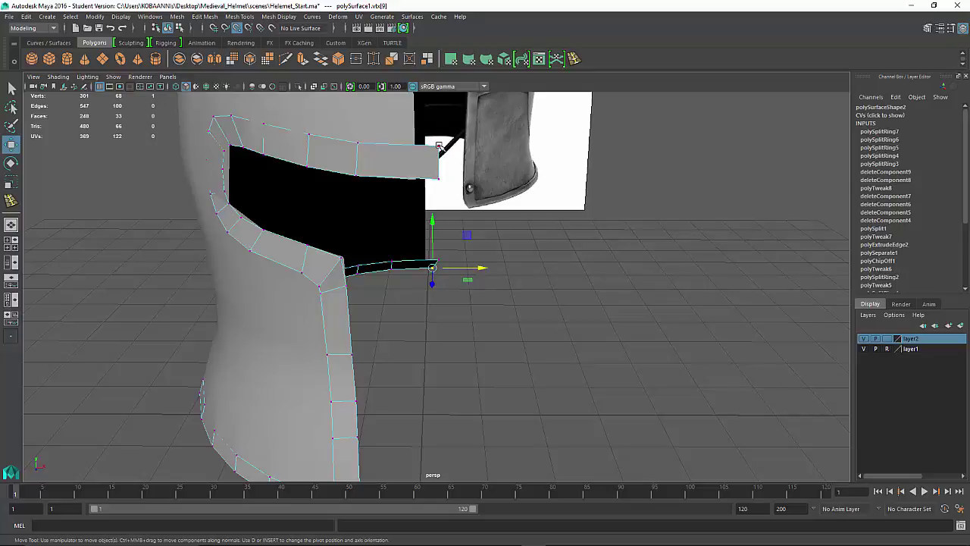
middle_drag(439, 145, 439, 145)
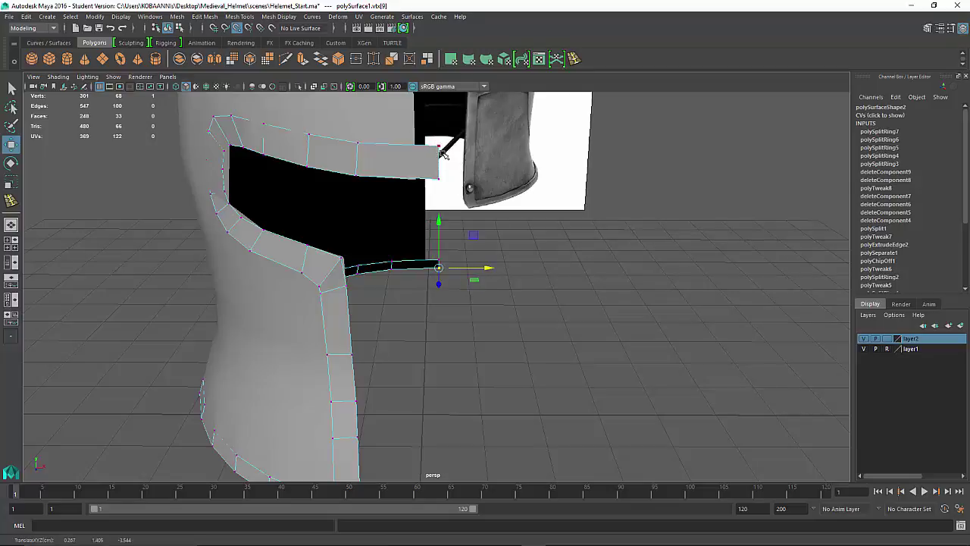
click(502, 242)
Try to mirror the half trim strip in the +X direction from the front view and check it in perspective.
key(space)
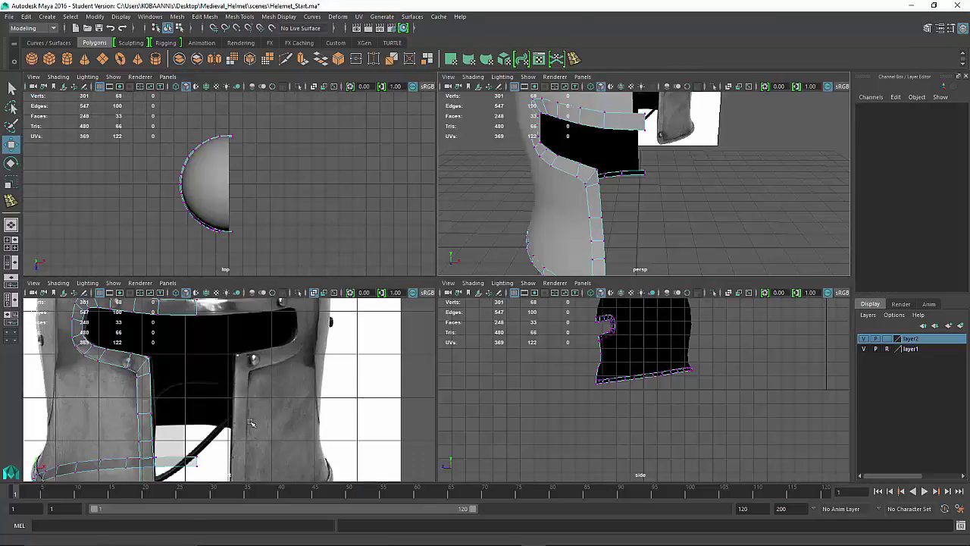
key(space)
scroll(379, 246, down, 3)
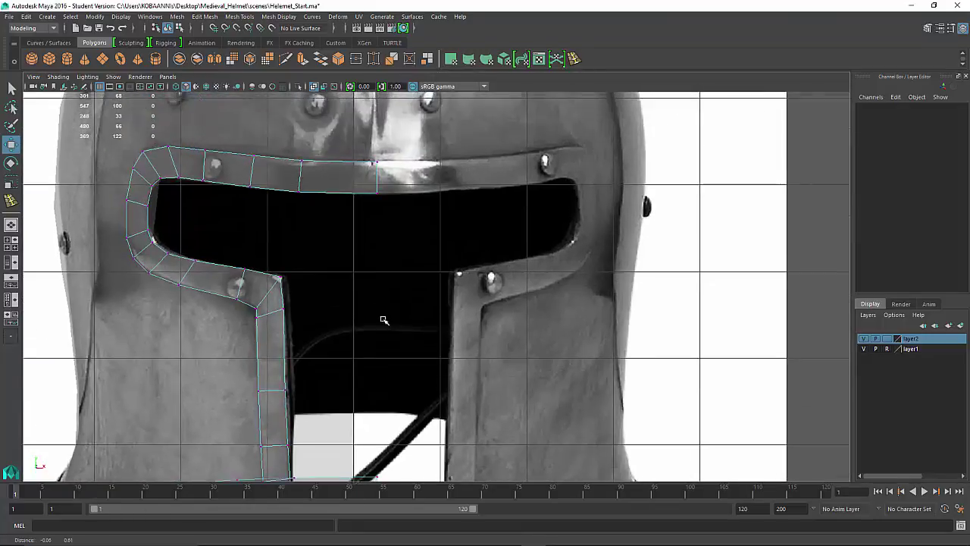
right_drag(376, 254, 408, 247)
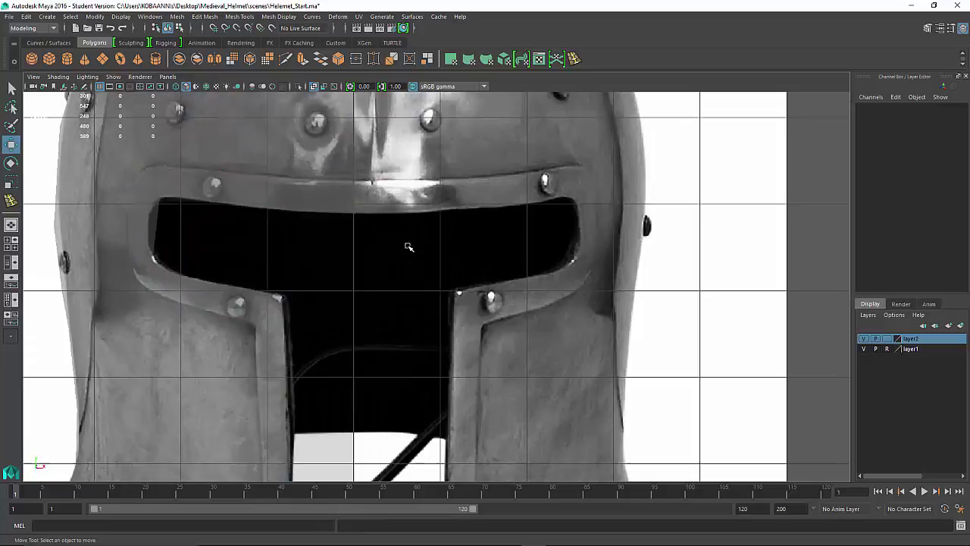
click(352, 186)
shift+right_drag(350, 199, 431, 317)
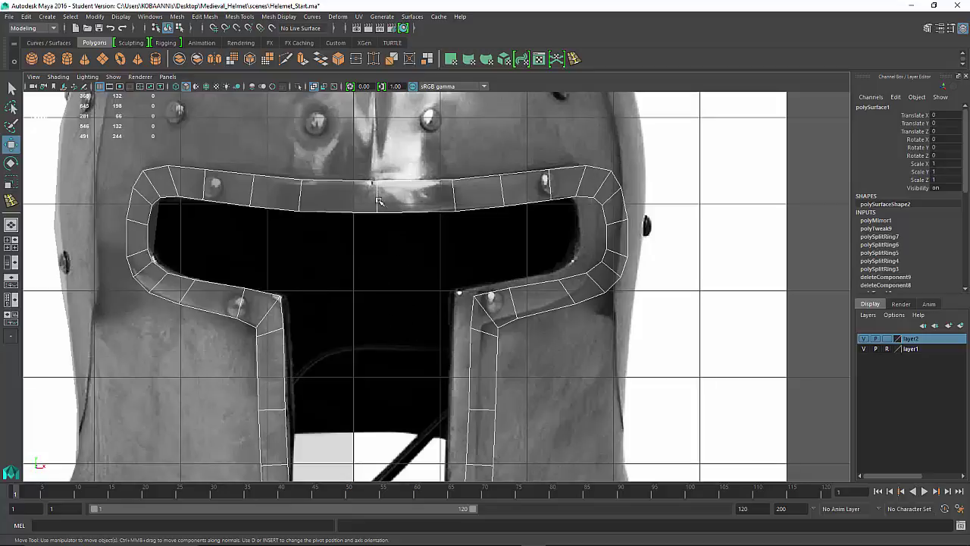
key(space)
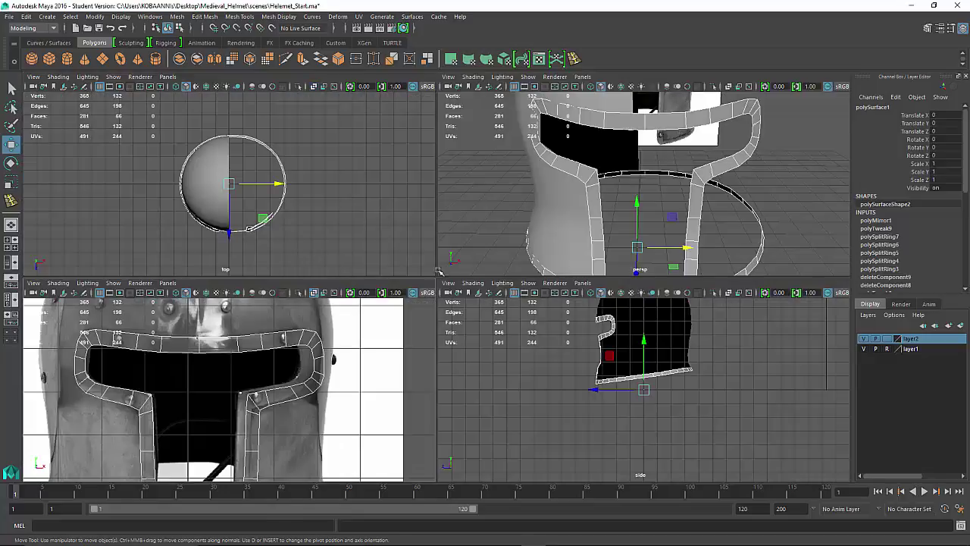
key(space)
alt+drag(679, 302, 459, 156)
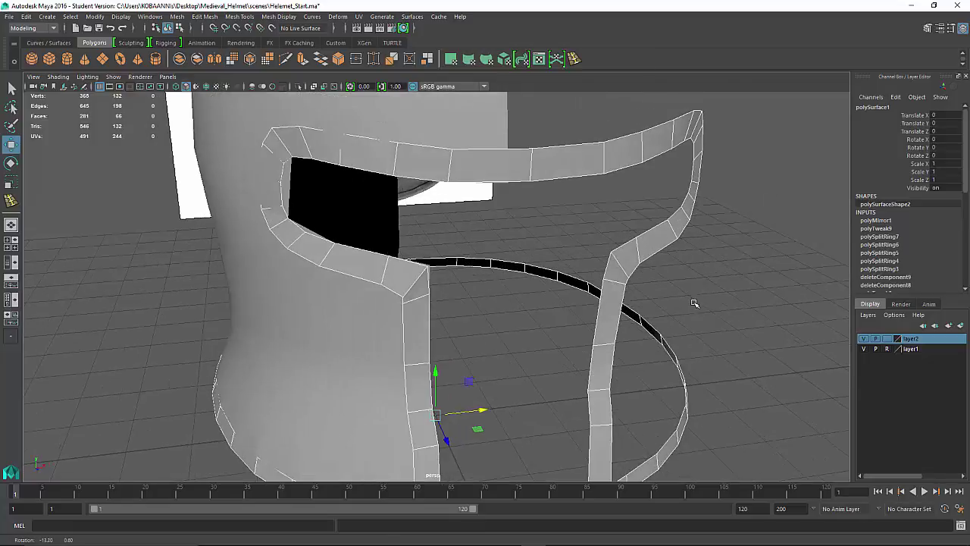
Isolate the half helmet shell in the perspective view and orbit to its open centre edge.
click(460, 137)
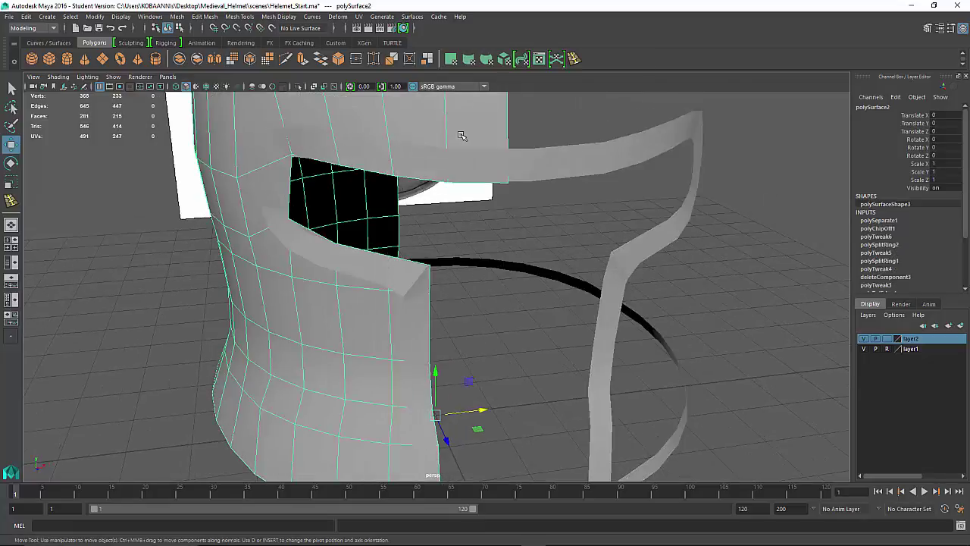
shift+right_click(462, 136)
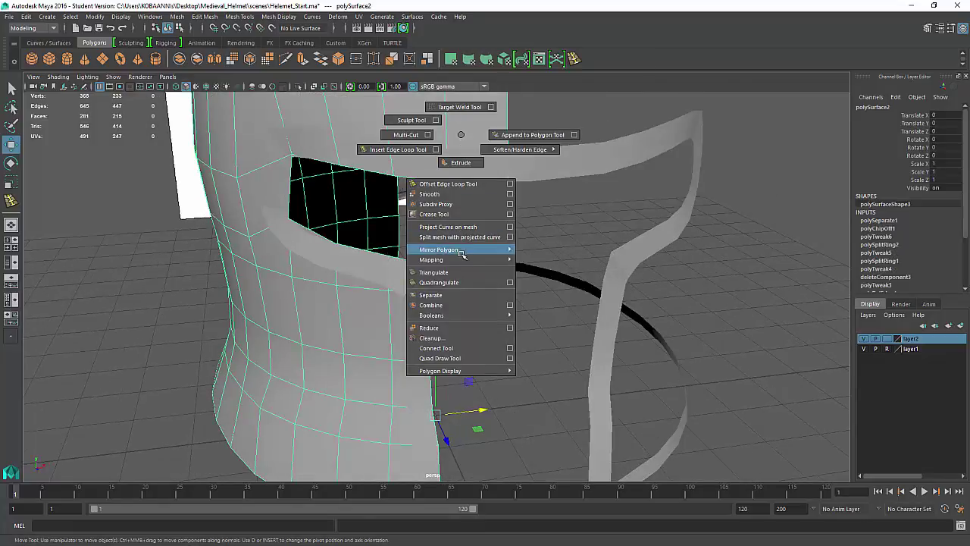
mouse_move(455, 249)
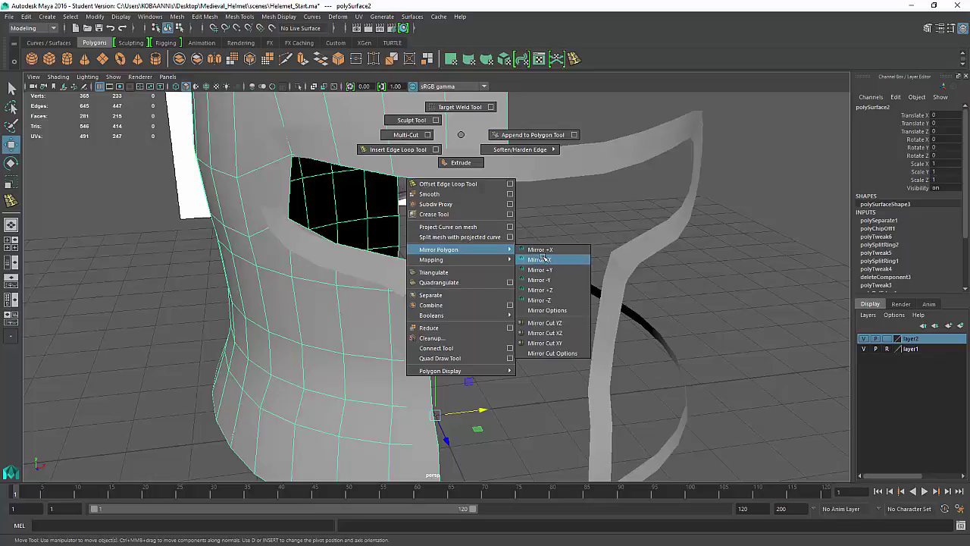
shift+right_drag(536, 257, 489, 122)
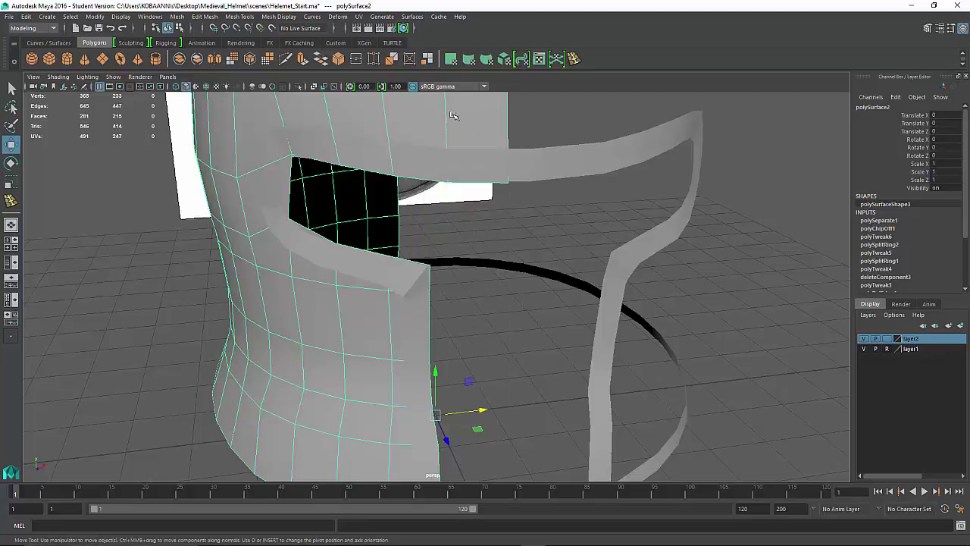
click(297, 86)
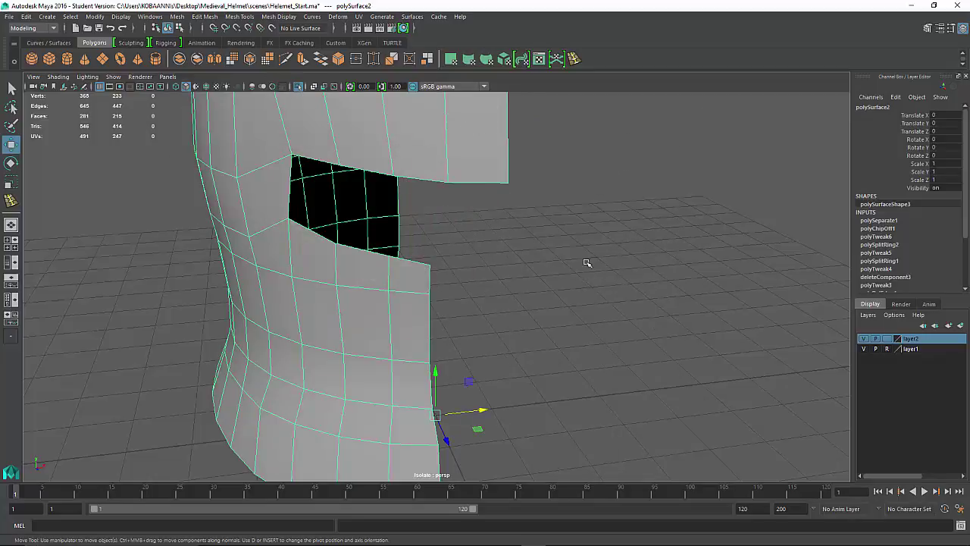
scroll(520, 334, up, 5)
scroll(509, 336, down, 5)
scroll(508, 341, down, 2)
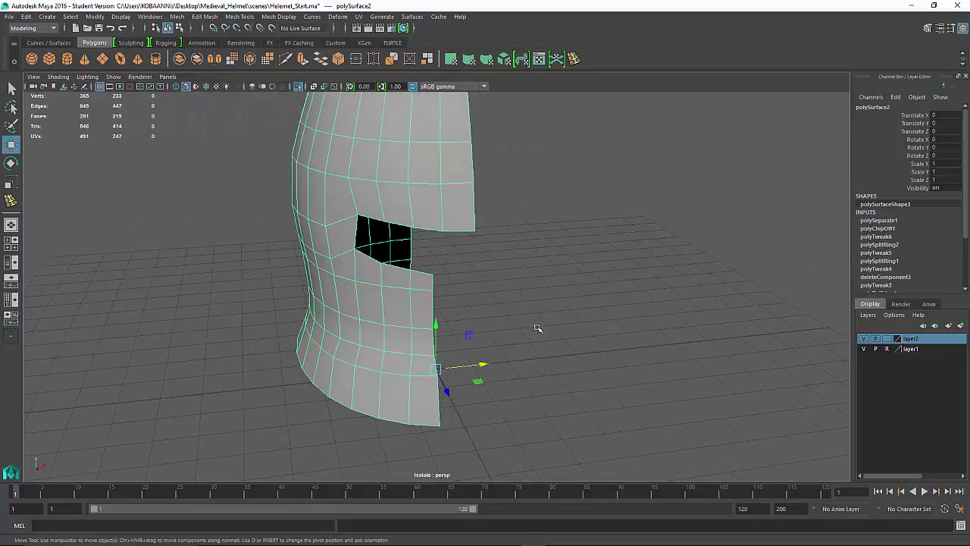
alt+drag(557, 295, 505, 304)
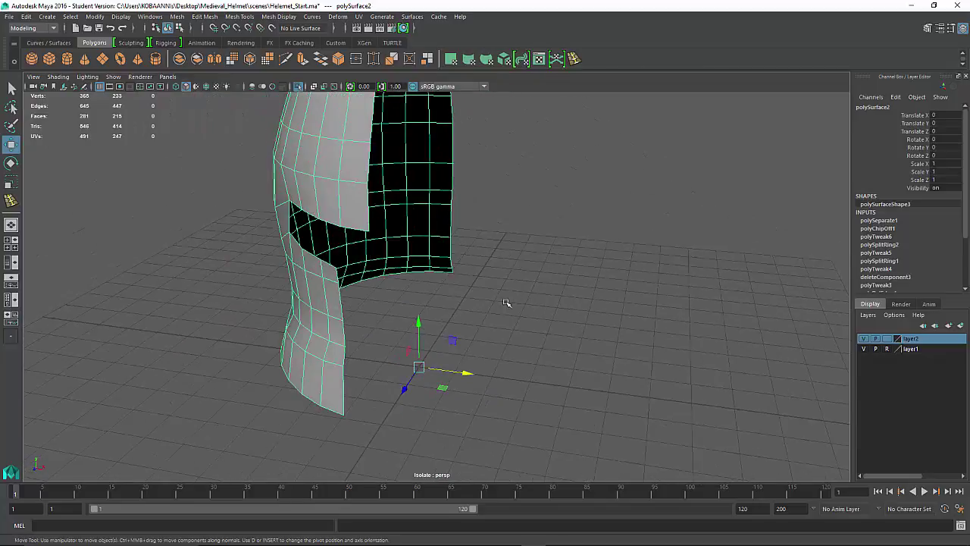
Select the shell's centre-line vertices in the front view and try to flatten them by scaling along X in perspective.
key(space)
key(space)
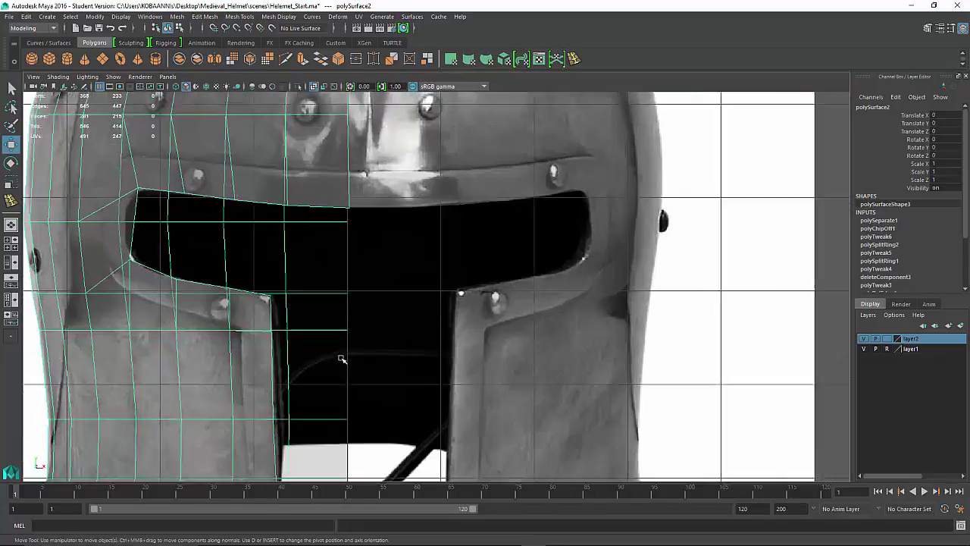
scroll(341, 360, down, 8)
right_drag(391, 193, 345, 202)
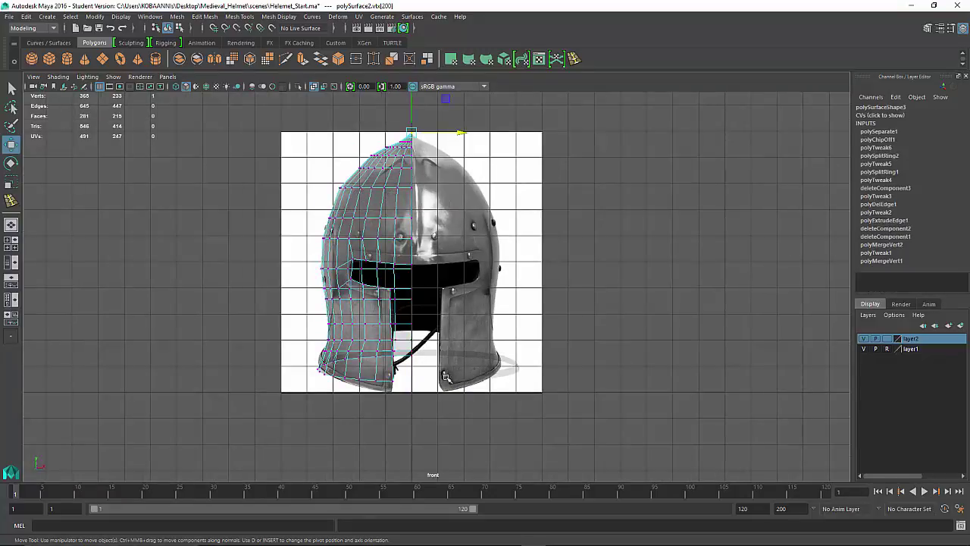
drag(445, 378, 411, 99)
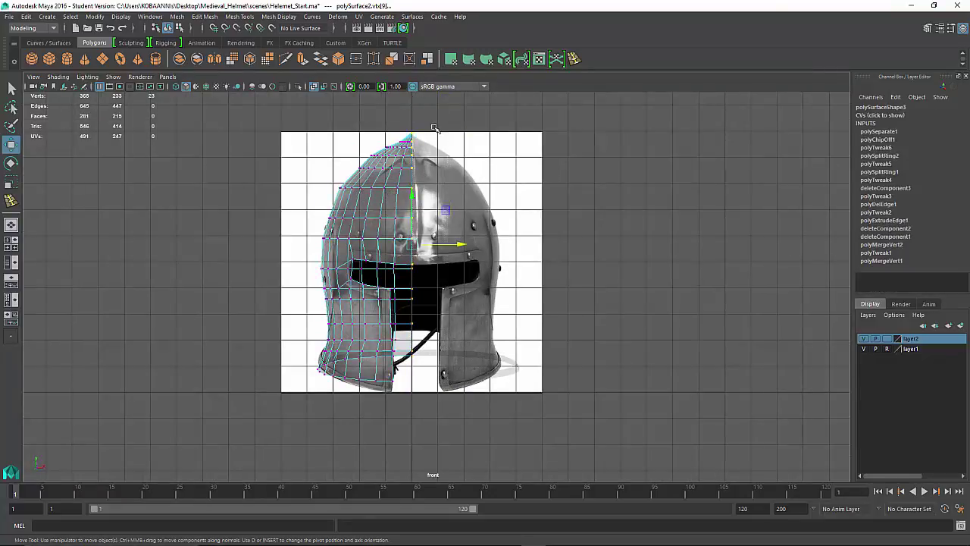
key(space)
key(space)
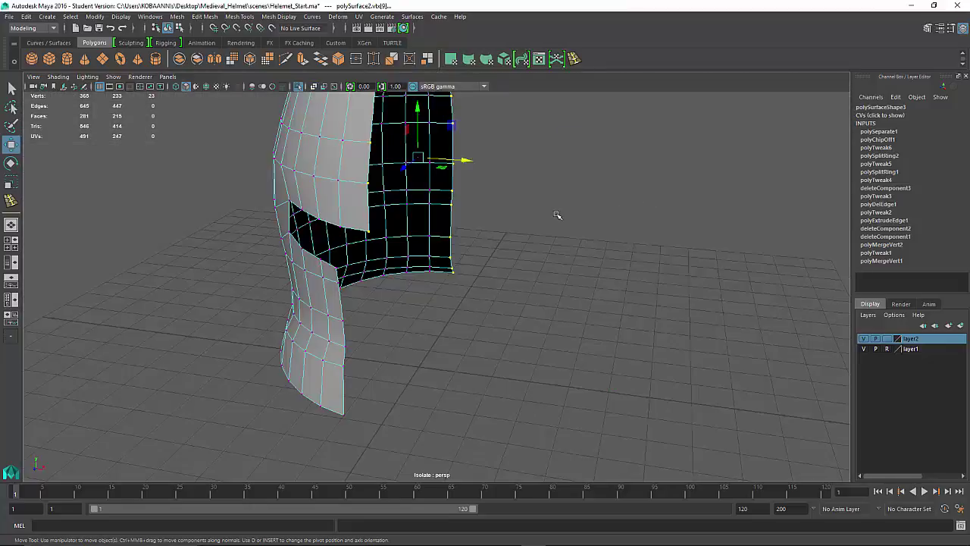
alt+drag(557, 216, 566, 272)
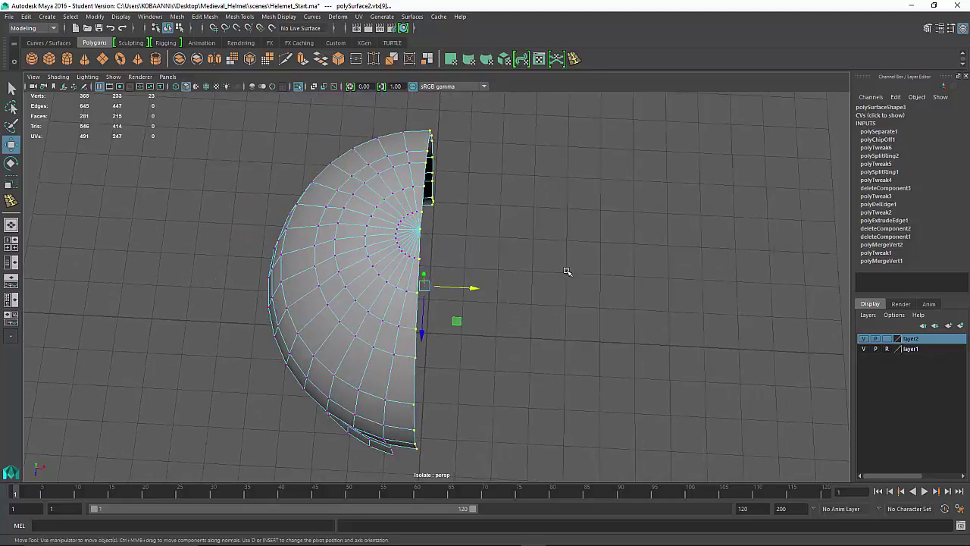
key(r)
drag(471, 290, 213, 320)
drag(82, 342, 82, 342)
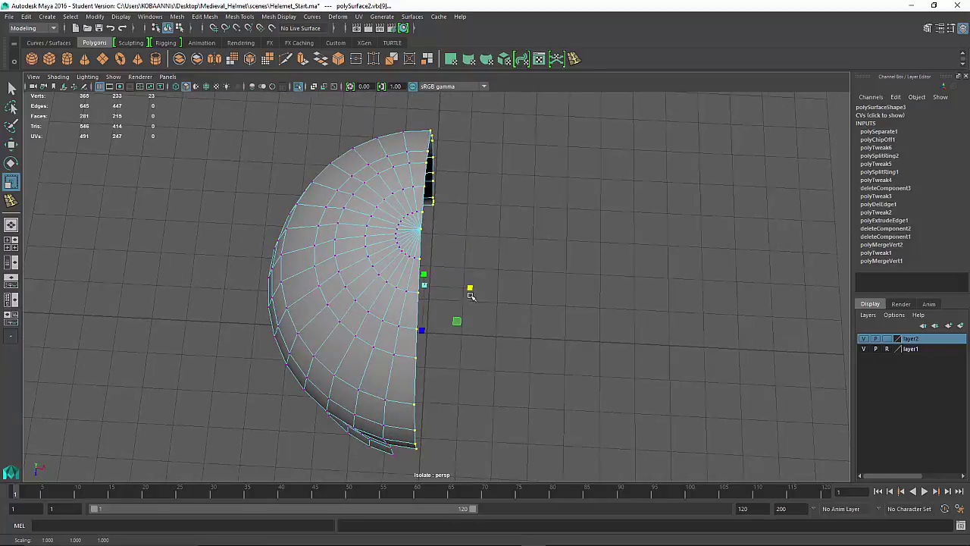
Try to mirror the half helmet shell across its centre line, and end the isolation to compare it with the trim.
right_drag(387, 270, 478, 368)
click(397, 253)
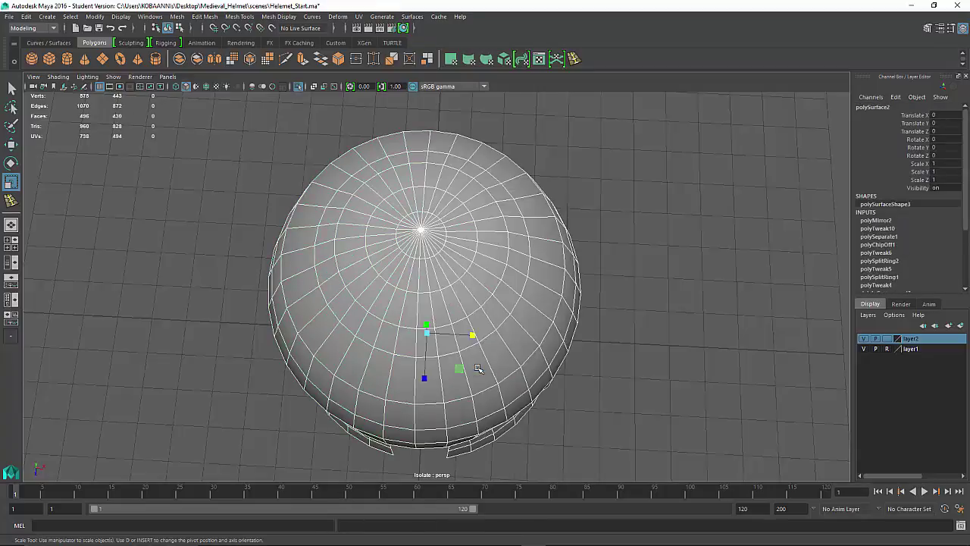
alt+drag(478, 368, 535, 269)
key(space)
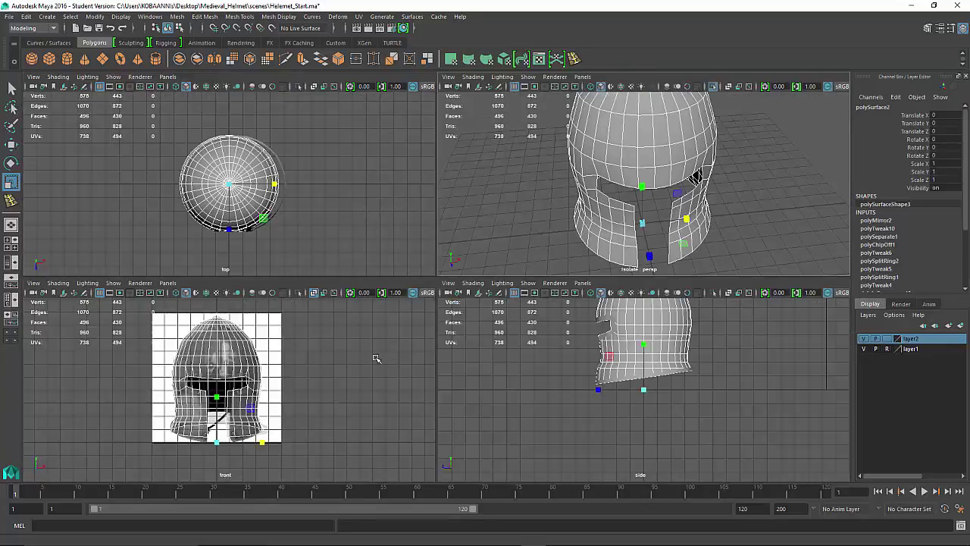
key(space)
key(space)
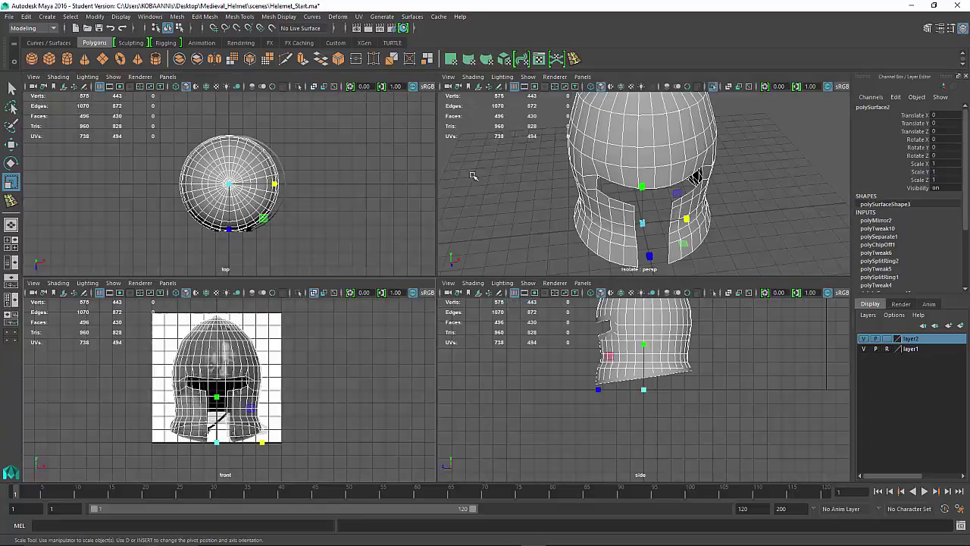
click(711, 87)
key(space)
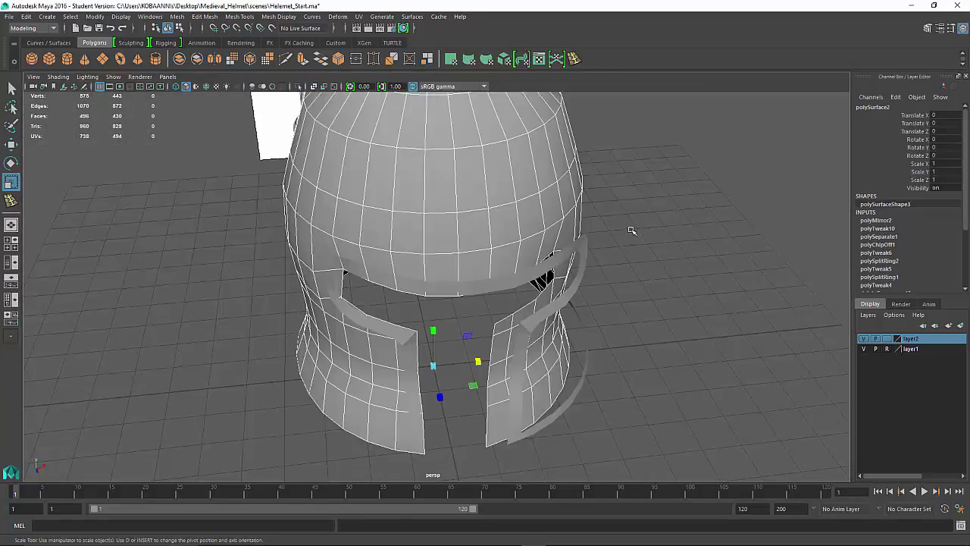
alt+drag(633, 230, 640, 209)
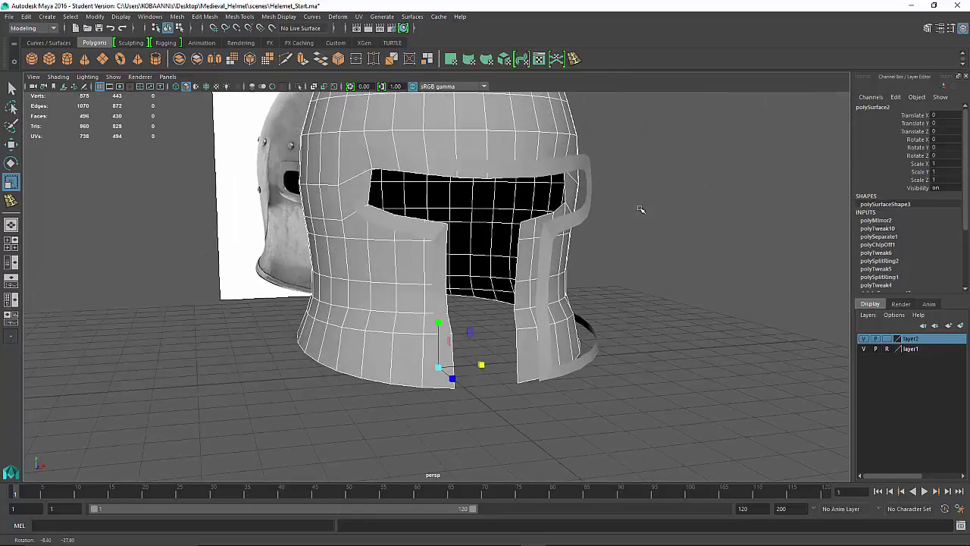
Undo the shell mirror, the centre-line scaling, the isolation and the trim mirror, back to the half models.
key(ctrl+z)
key(ctrl+1)
key(ctrl+z)
key(ctrl+z)
key(ctrl+z)
key(ctrl+z)
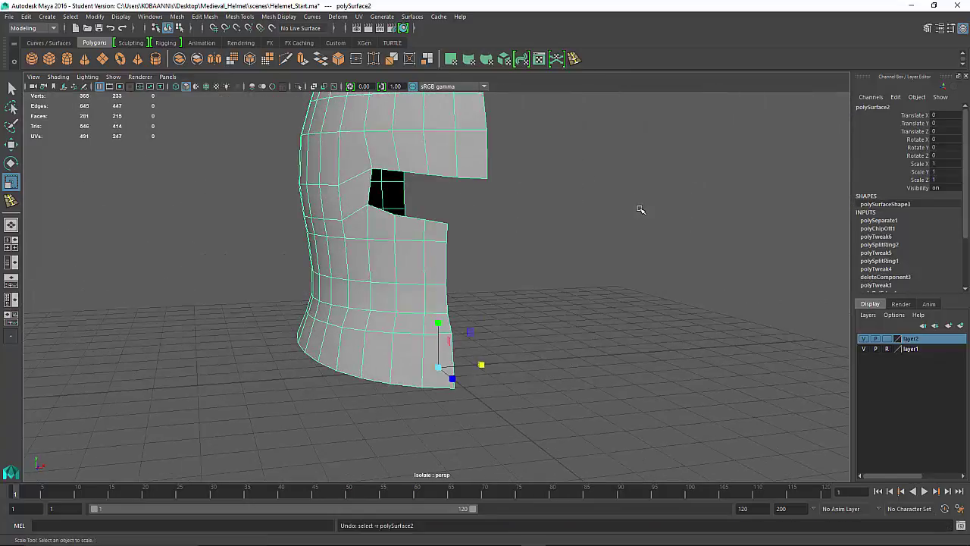
key(ctrl+z)
key(ctrl+z)
key(ctrl+z)
key(ctrl+z)
key(ctrl+z)
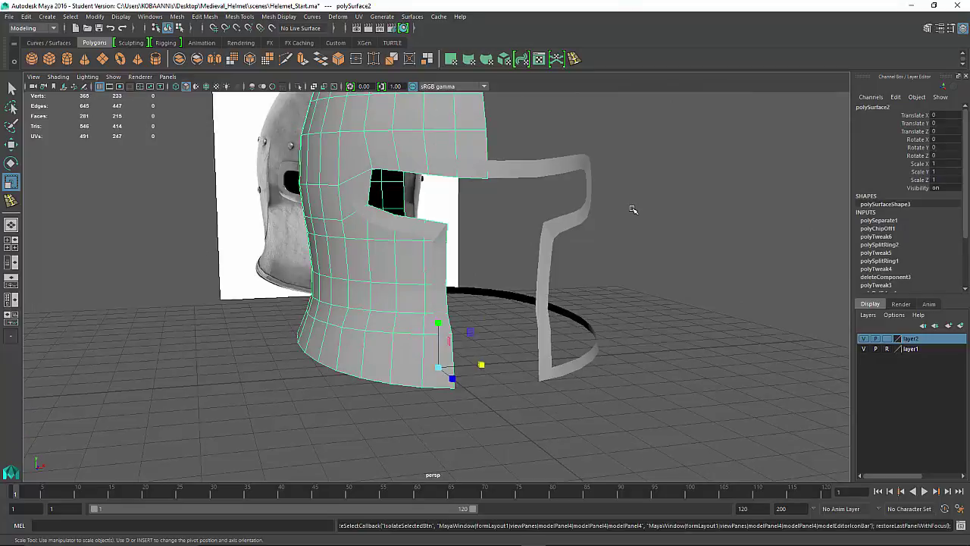
key(ctrl+z)
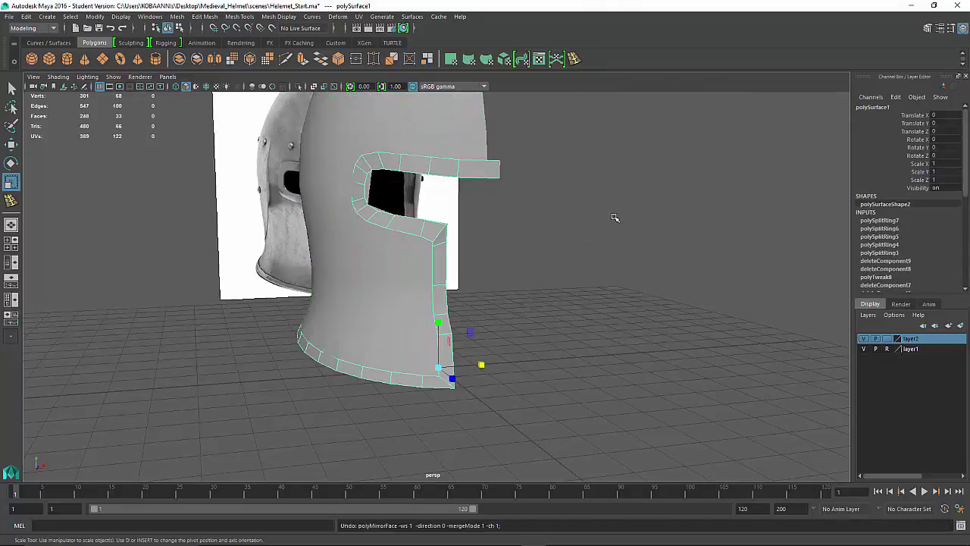
Combine the half helmet shell and the half trim into one mesh and switch it to vertex editing.
alt+drag(561, 228, 522, 244)
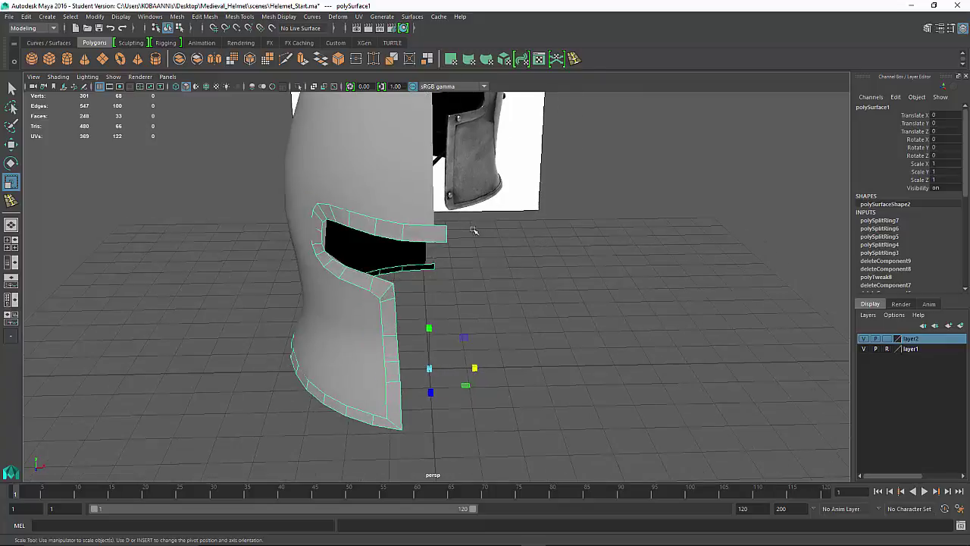
alt+middle_drag(474, 225, 470, 310)
click(410, 288)
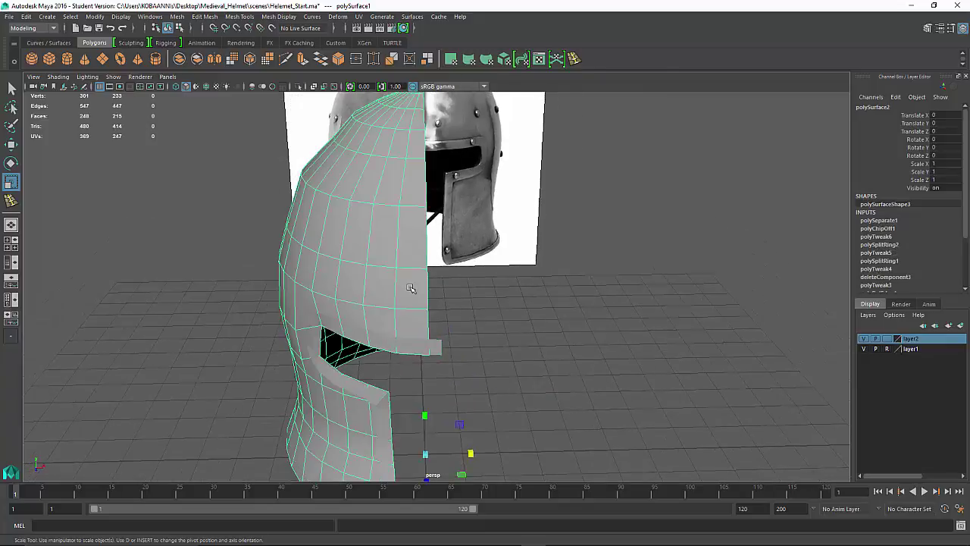
click(410, 345)
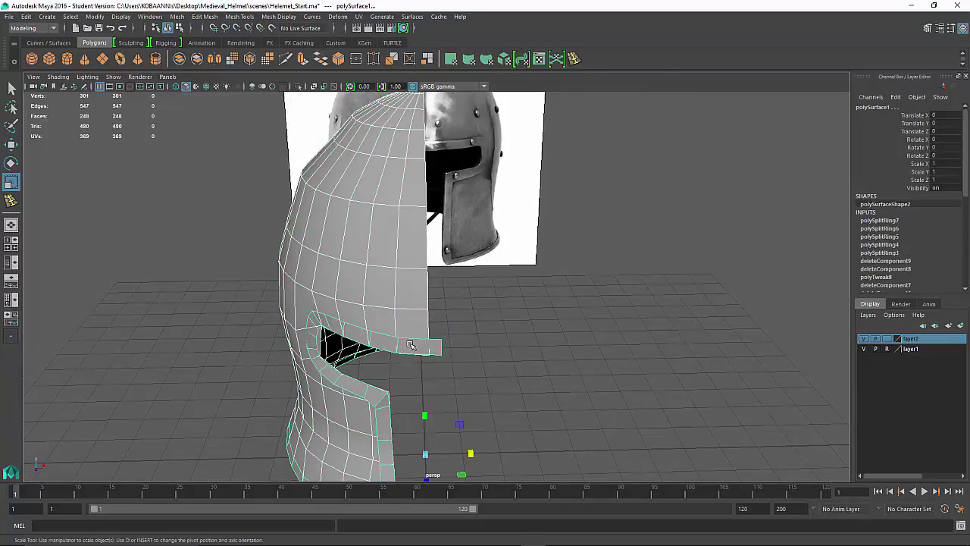
key(q)
click(409, 336)
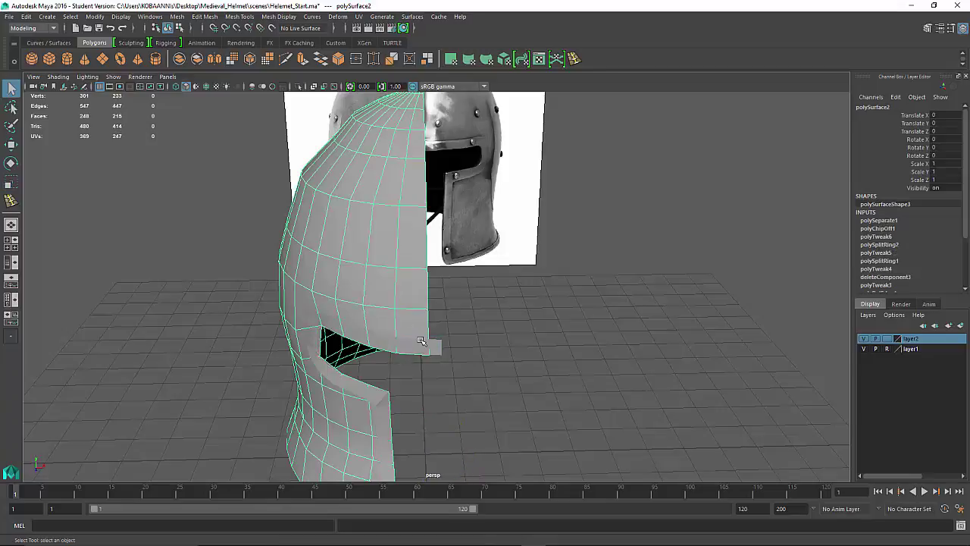
shift+click(422, 342)
shift+right_drag(418, 300, 390, 471)
right_drag(372, 258, 321, 254)
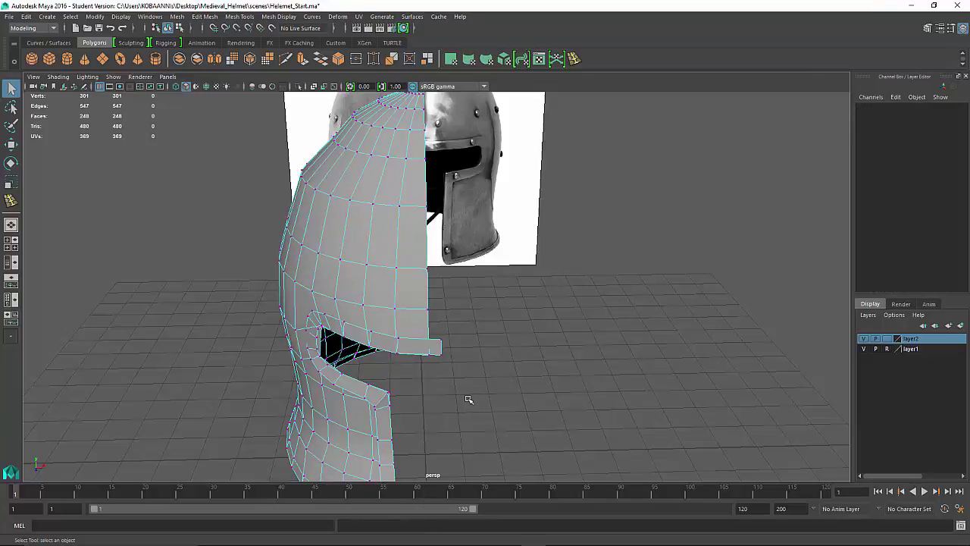
Select the combined mesh's centre-line vertices in the front view and orbit to its crown in perspective.
key(space)
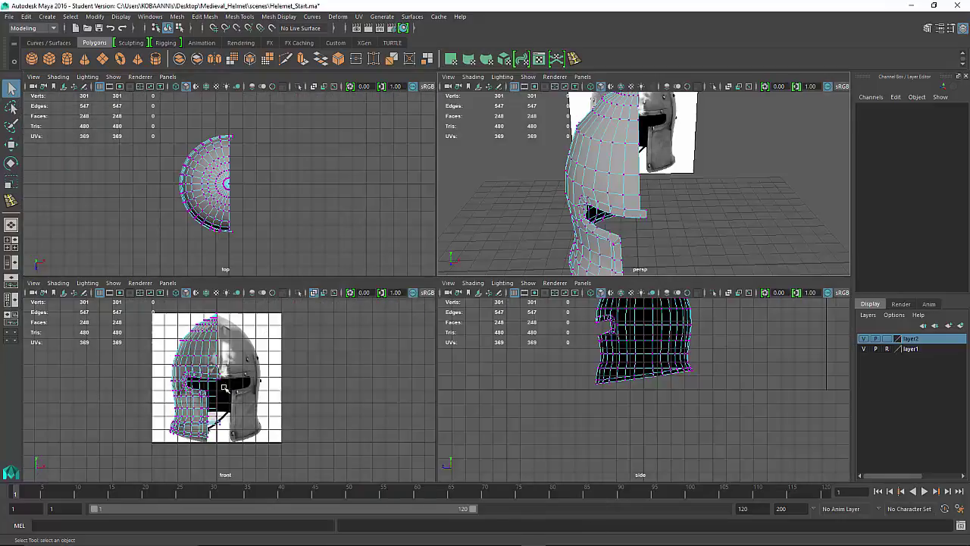
key(space)
drag(456, 394, 409, 95)
key(space)
key(space)
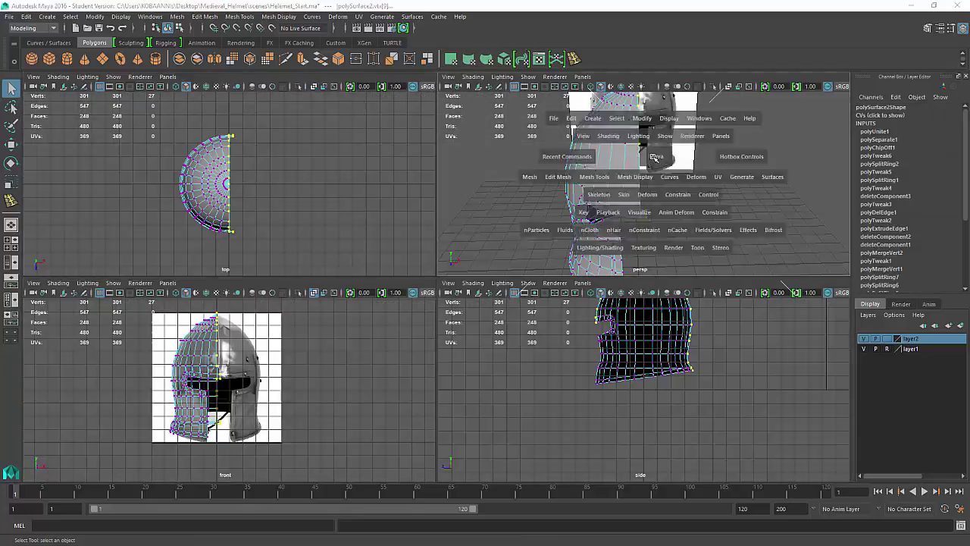
alt+drag(581, 195, 563, 225)
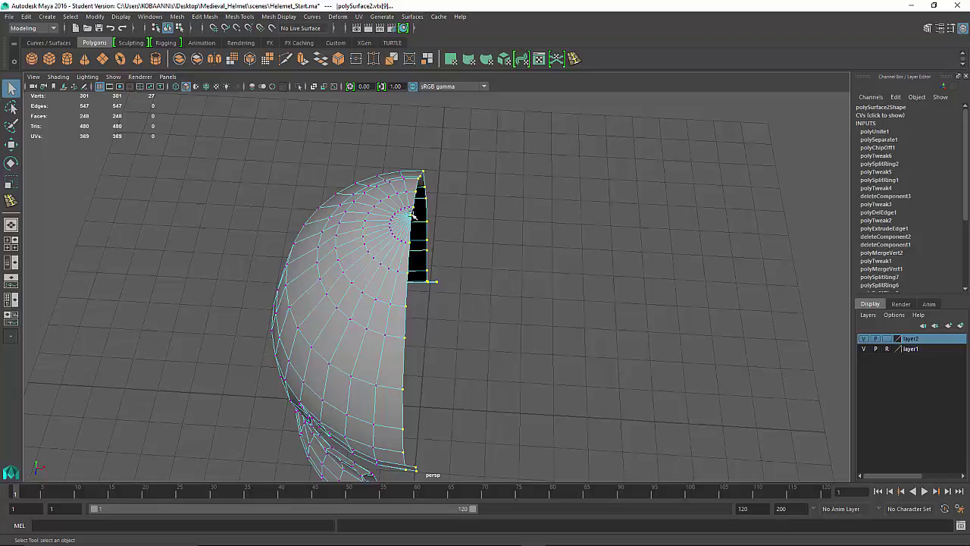
Deselect the crown vertex and try to align the other centre-line vertices with it along X using vertex snapping.
key(w)
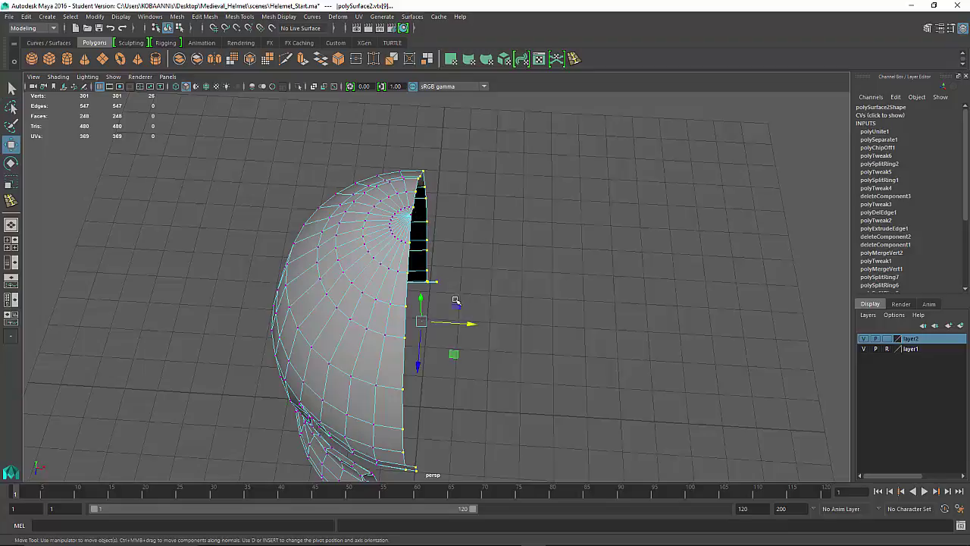
click(468, 324)
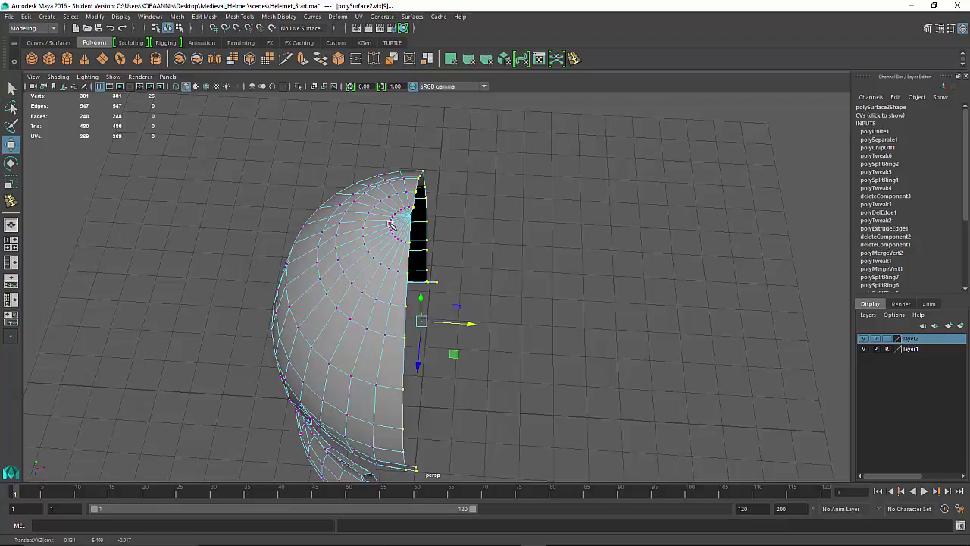
key(v)
middle_drag(410, 215, 411, 216)
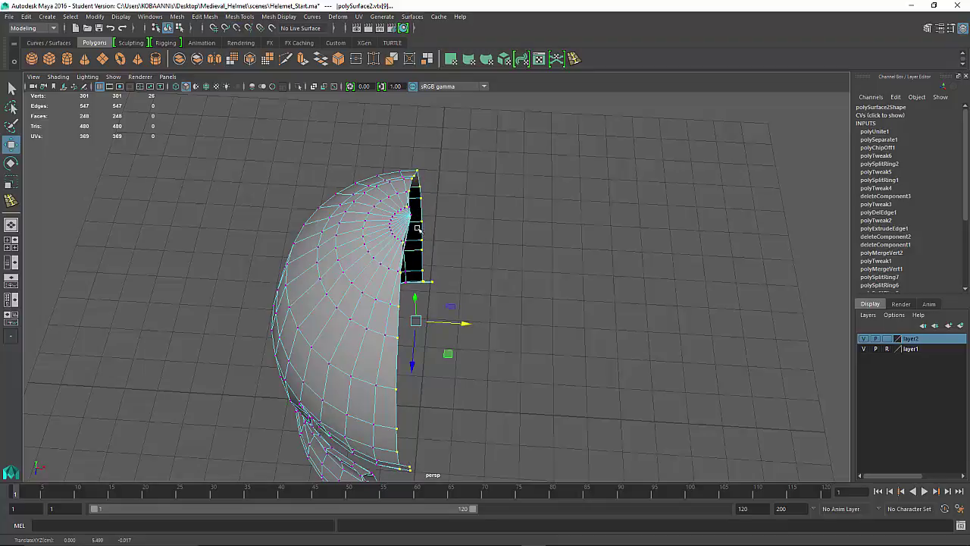
alt+drag(430, 251, 498, 321)
key(v)
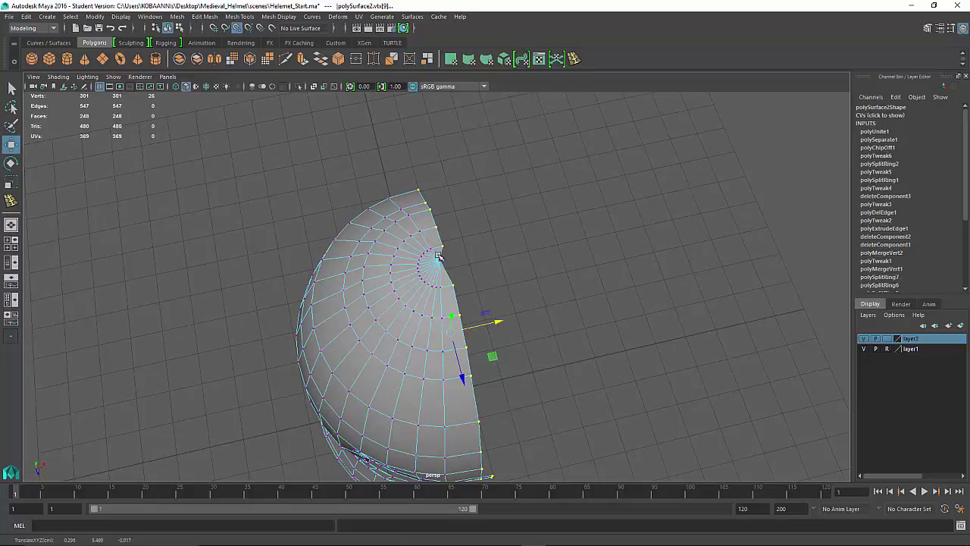
middle_drag(438, 261, 442, 263)
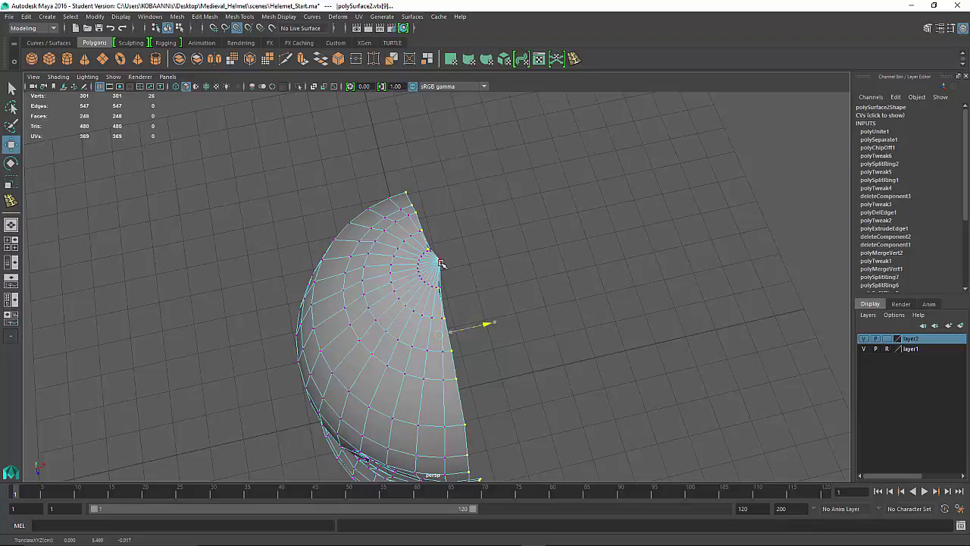
mouse_move(509, 288)
alt+mouse_down()
mouse_move(496, 291)
mouse_move(483, 261)
mouse_move(494, 281)
alt+mouse_up()
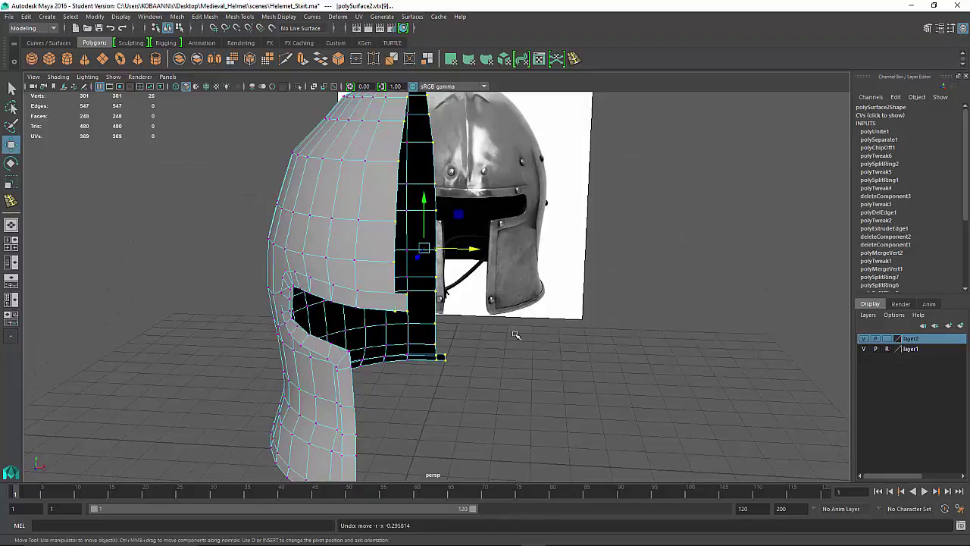
Undo the snapped moves of the centre-line vertices.
key(ctrl+z)
key(space)
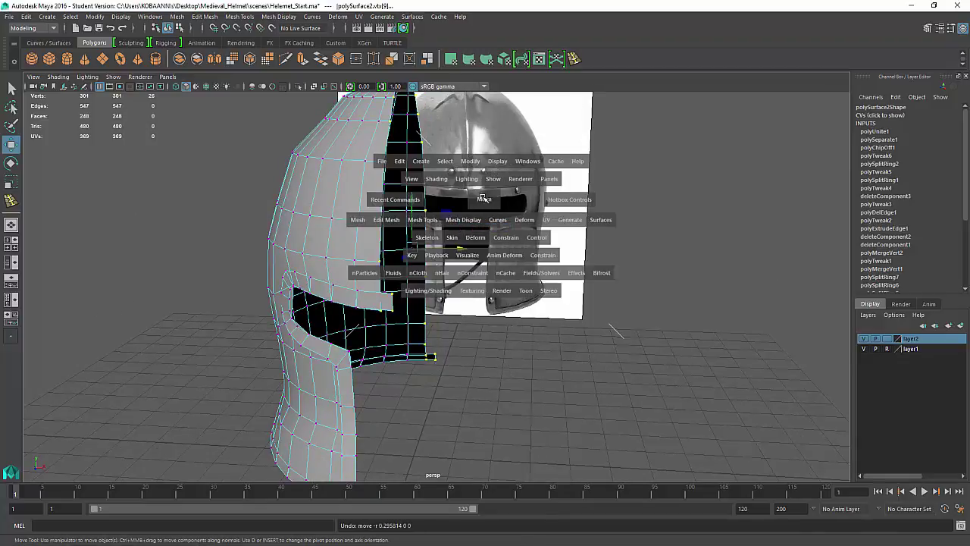
alt+drag(487, 202, 492, 242)
key(ctrl+z)
key(ctrl+z)
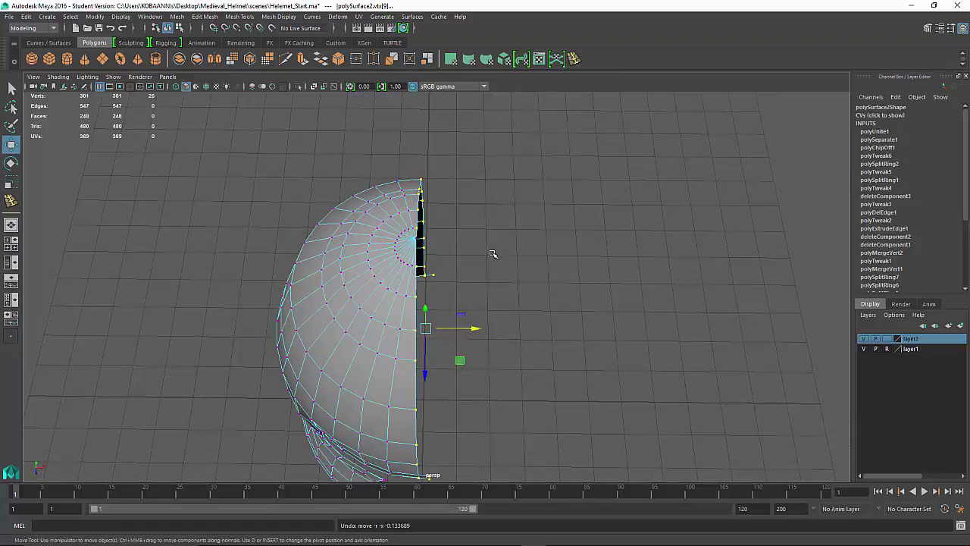
Try to snap the centre-line vertices along X to a vertex on the shell's front edge, and undo the move.
alt+drag(455, 344, 459, 332)
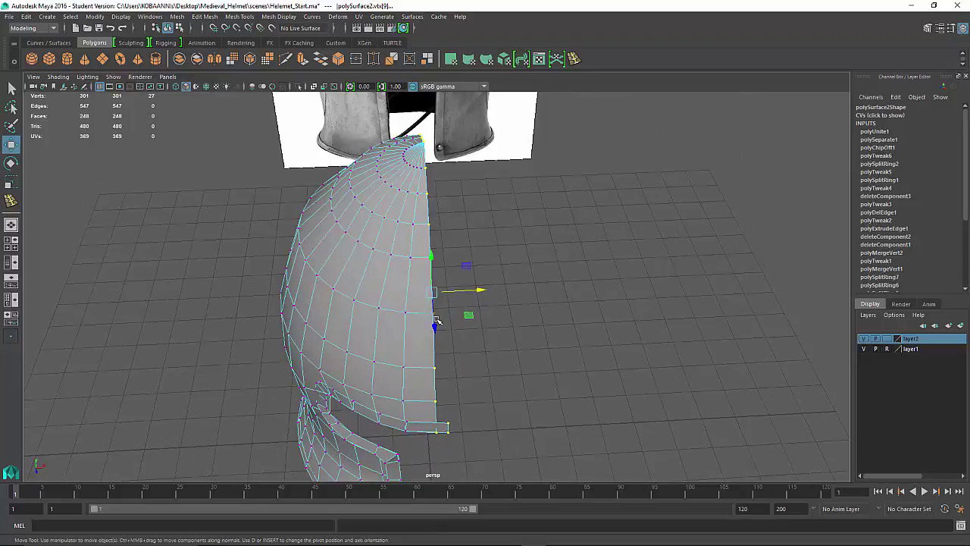
middle_click(436, 369)
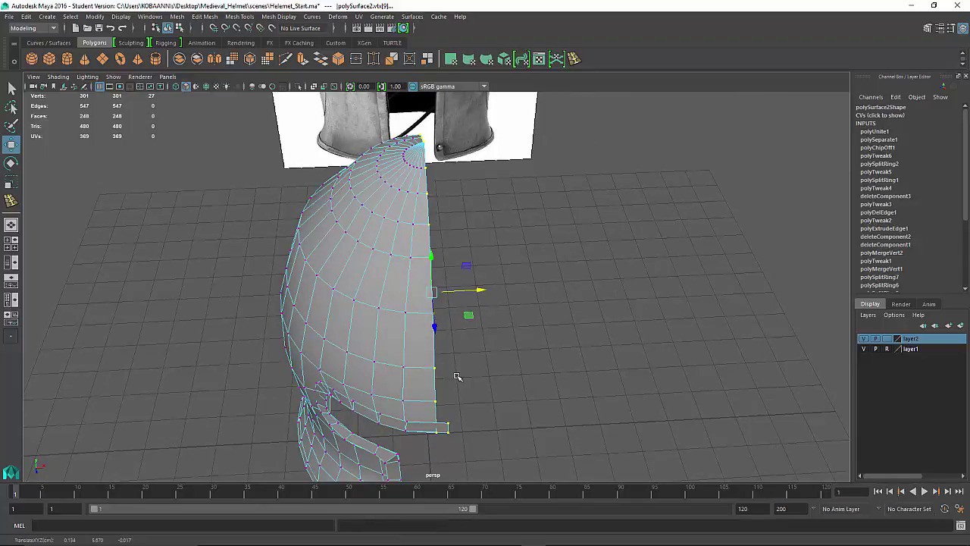
key(space)
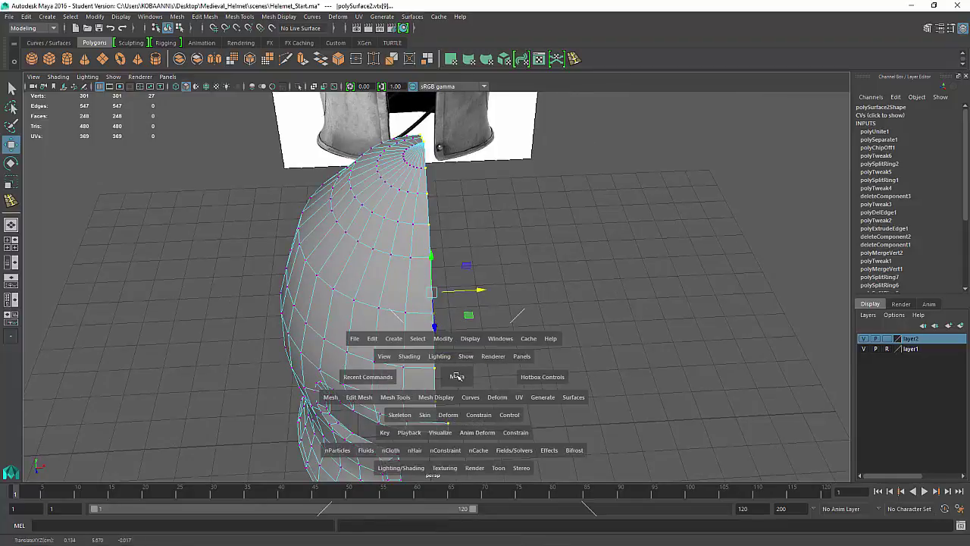
alt+drag(456, 375, 463, 363)
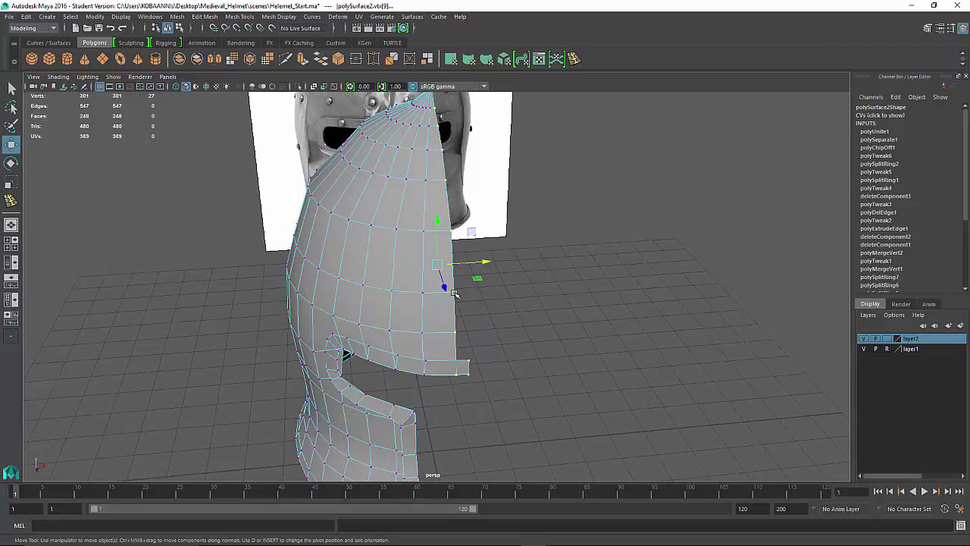
key(v)
drag(453, 292, 456, 292)
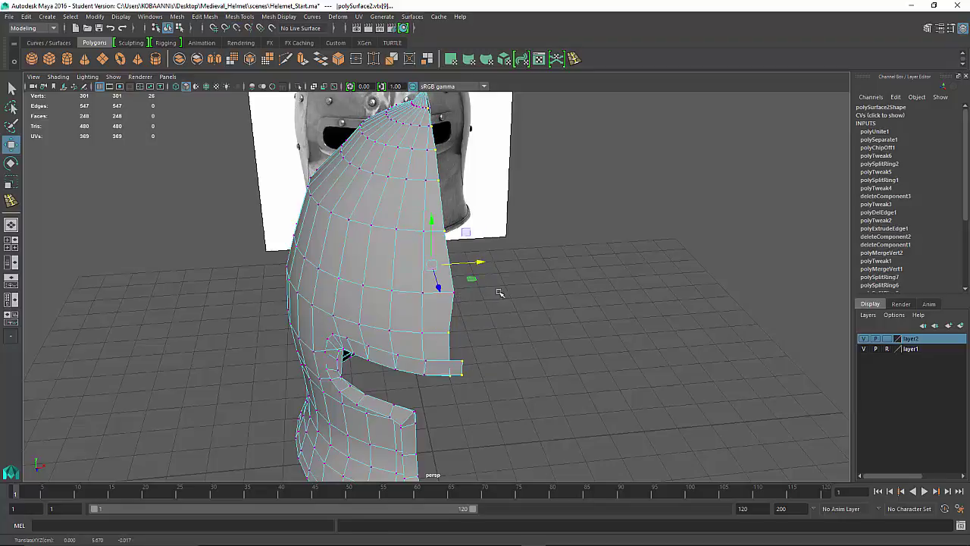
alt+drag(536, 342, 512, 348)
key(ctrl+z)
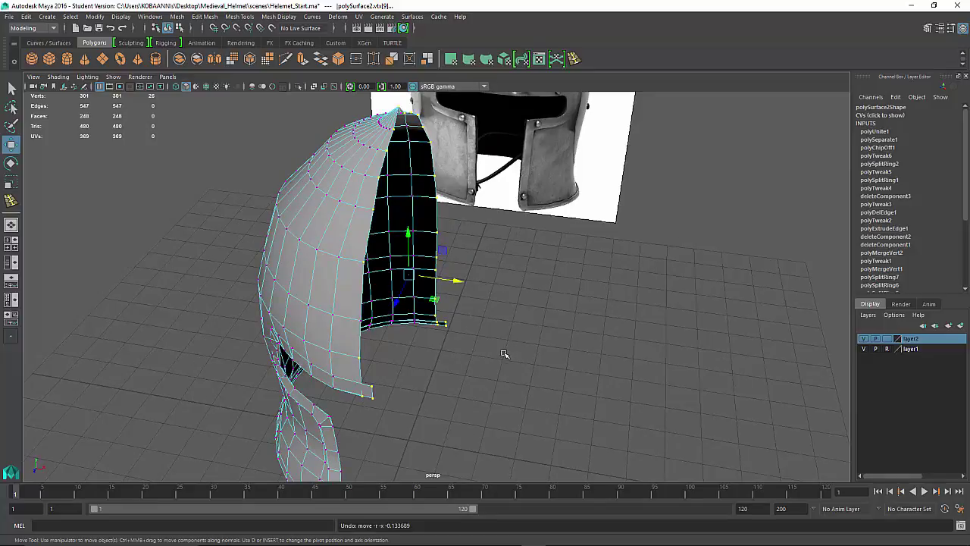
Snap the two end vertices of the trim above the visor slit along X to the shell's centre edge.
click(394, 408)
alt+drag(418, 401, 478, 303)
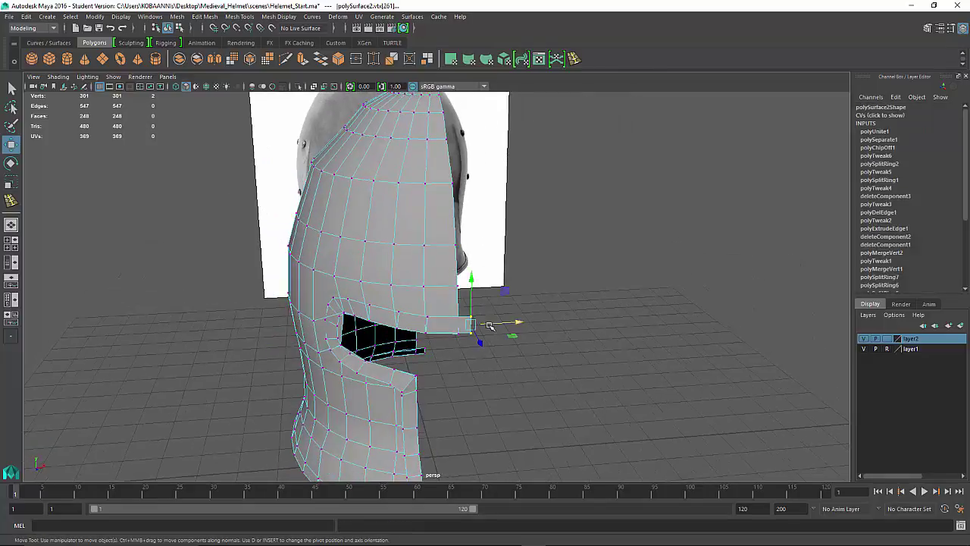
key(v)
middle_drag(458, 287, 458, 283)
scroll(491, 382, up, 3)
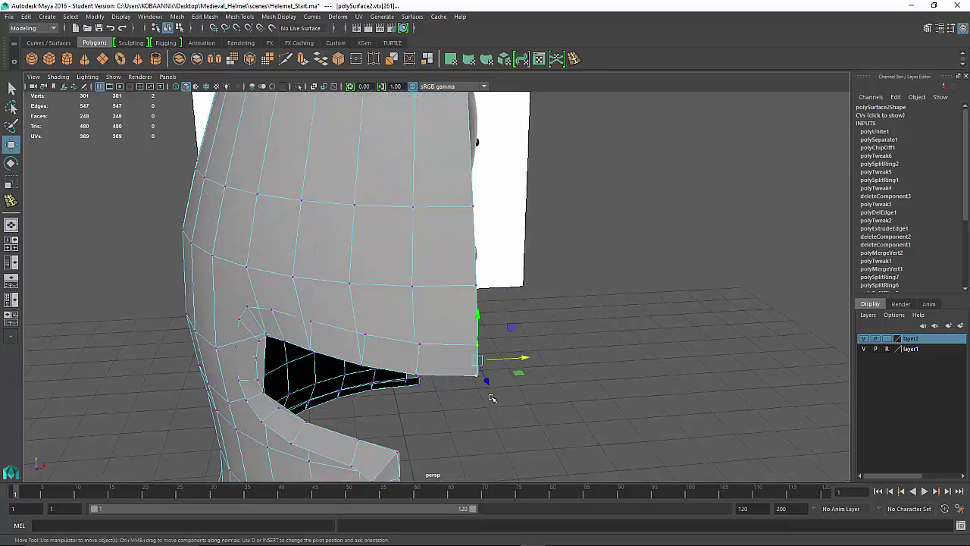
Select the centre-line vertices from the crown down to the visor slit in the front view.
click(502, 442)
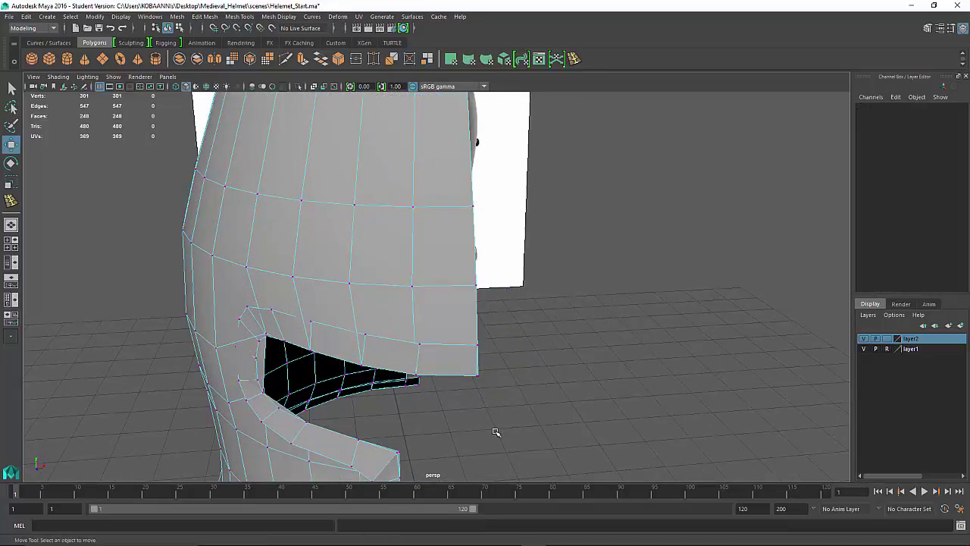
scroll(493, 417, up, 3)
scroll(494, 417, down, 8)
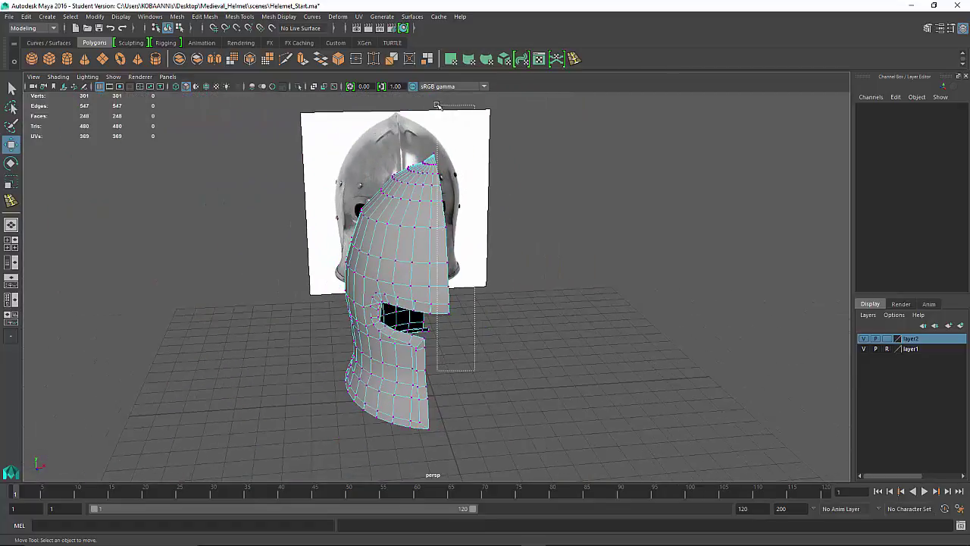
drag(435, 103, 435, 104)
key(space)
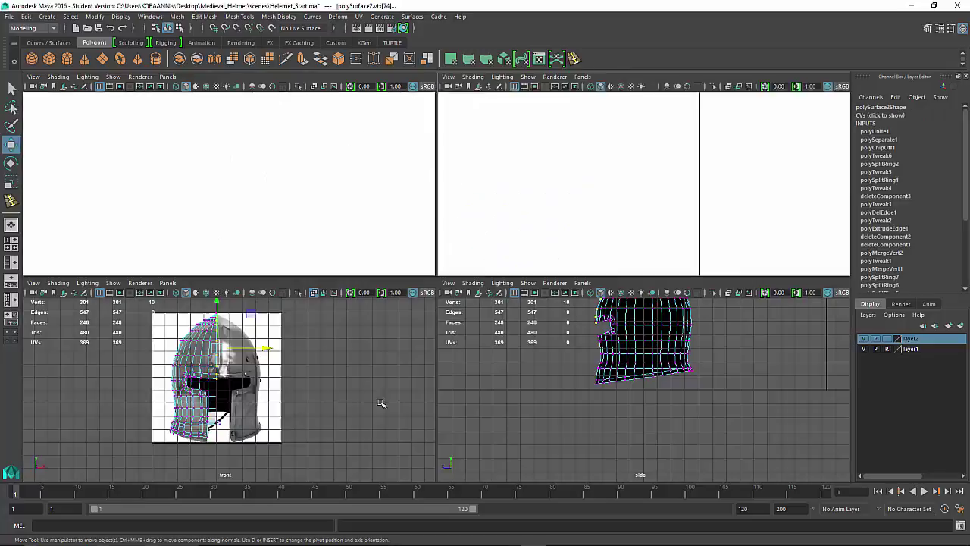
key(space)
click(486, 278)
drag(502, 274, 411, 94)
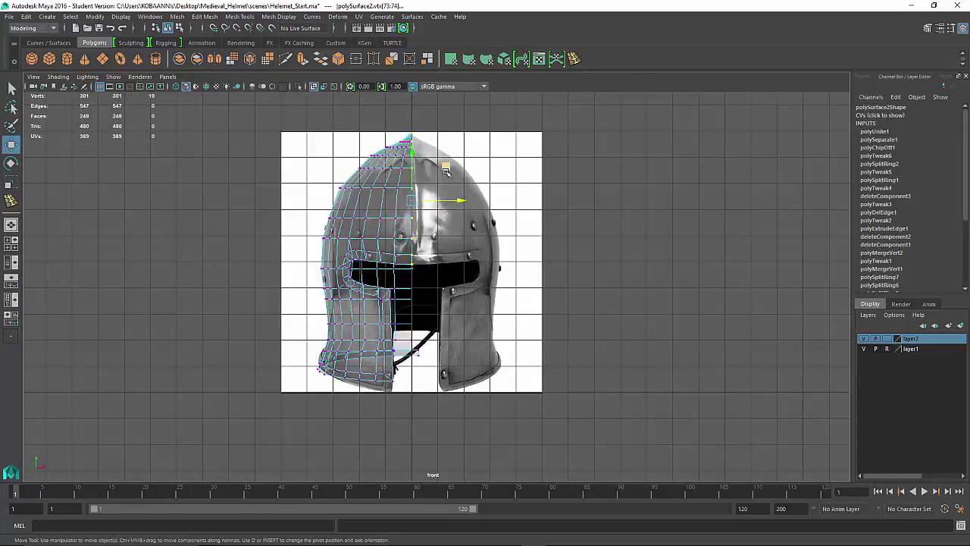
Flatten the selected centre-line vertices in the perspective view by scaling them to 0 along X.
key(space)
key(space)
alt+drag(651, 194, 672, 235)
key(r)
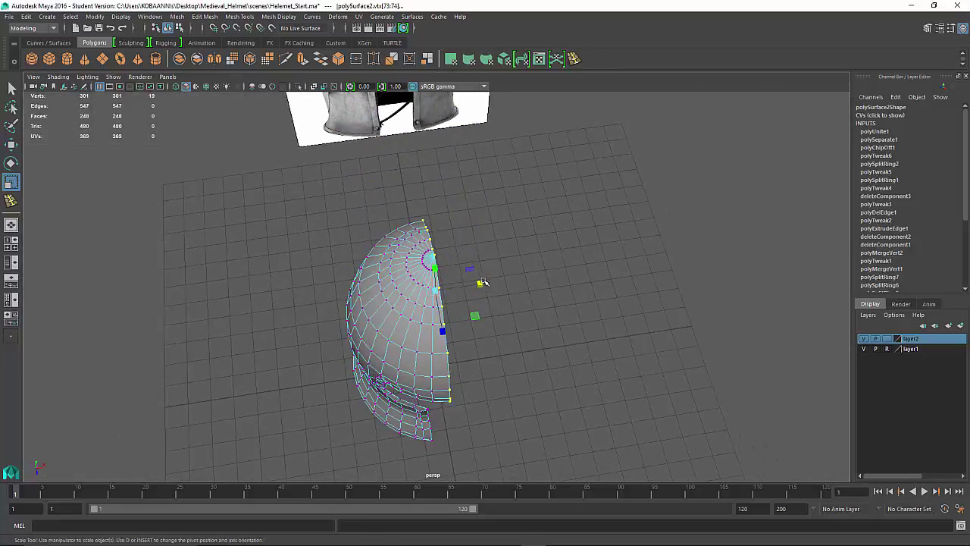
drag(482, 282, 193, 348)
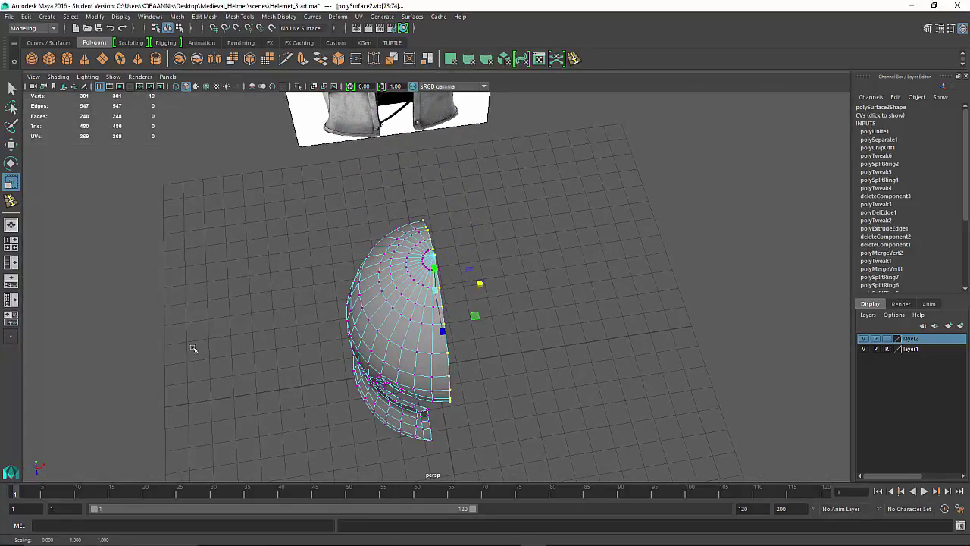
Try to mirror the combined half helmet across its centre line in object mode, and undo the mirror.
right_drag(406, 302, 457, 238)
click(485, 237)
click(414, 304)
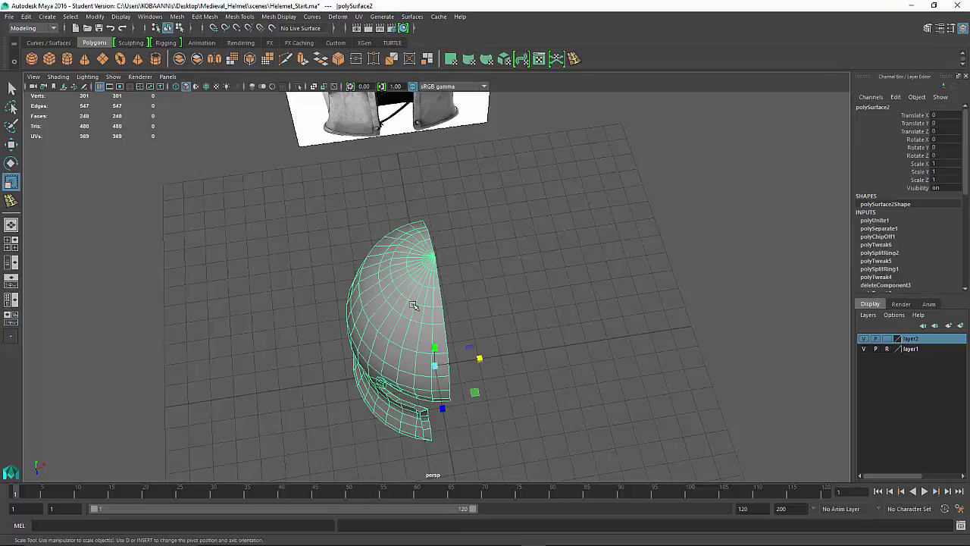
mouse_move(414, 301)
shift+right_down()
mouse_move(443, 379)
mouse_move(436, 442)
mouse_move(442, 409)
mouse_move(461, 406)
mouse_move(447, 417)
mouse_move(424, 394)
mouse_move(415, 294)
mouse_move(413, 303)
shift+right_up()
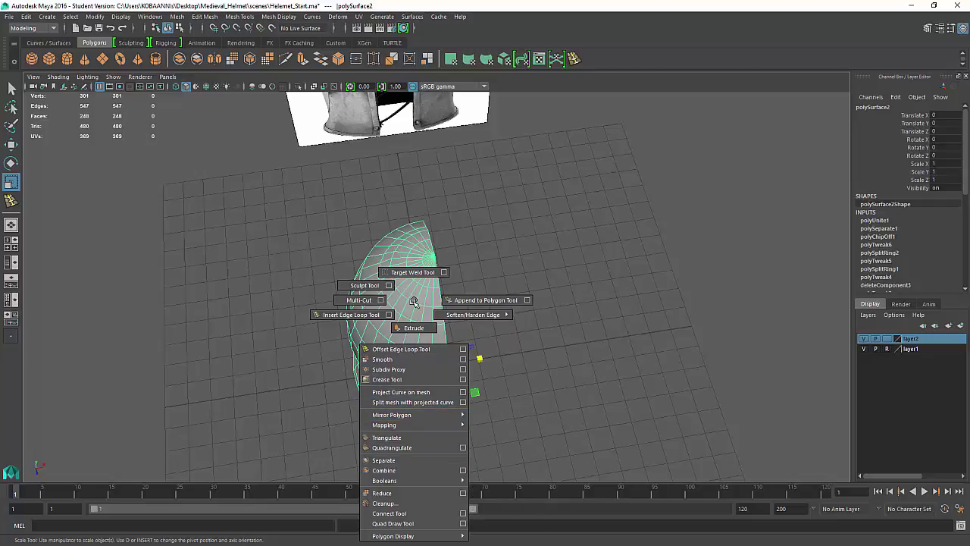
shift+right_drag(414, 302, 501, 414)
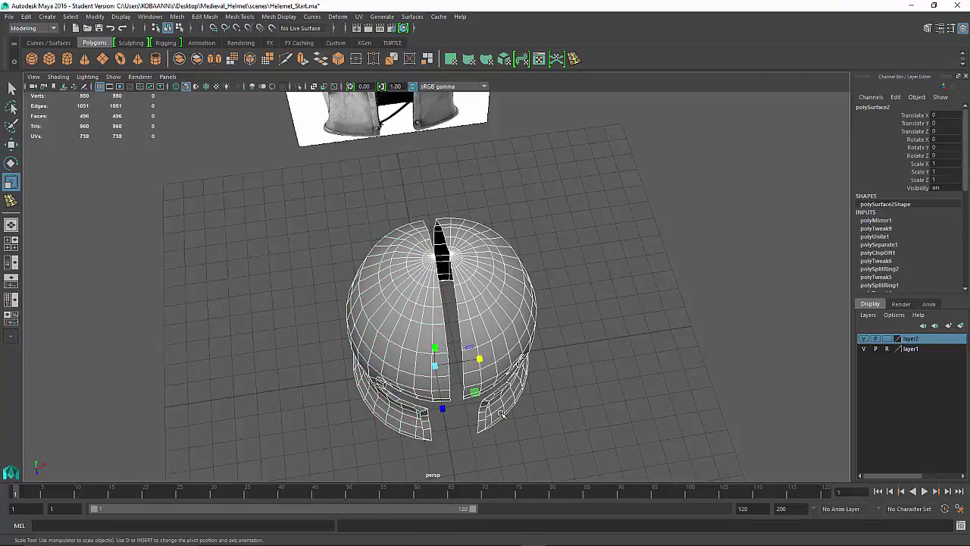
alt+drag(513, 402, 519, 372)
key(ctrl+z)
Separate the combined half helmet back into individual shell and trim meshes and clear the selection.
click(498, 326)
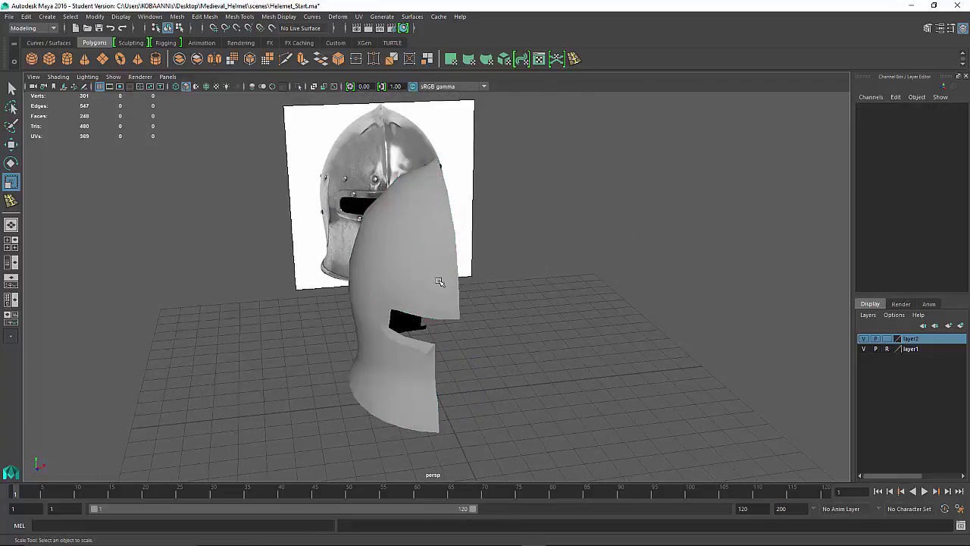
click(439, 281)
shift+right_drag(439, 281, 431, 441)
click(560, 366)
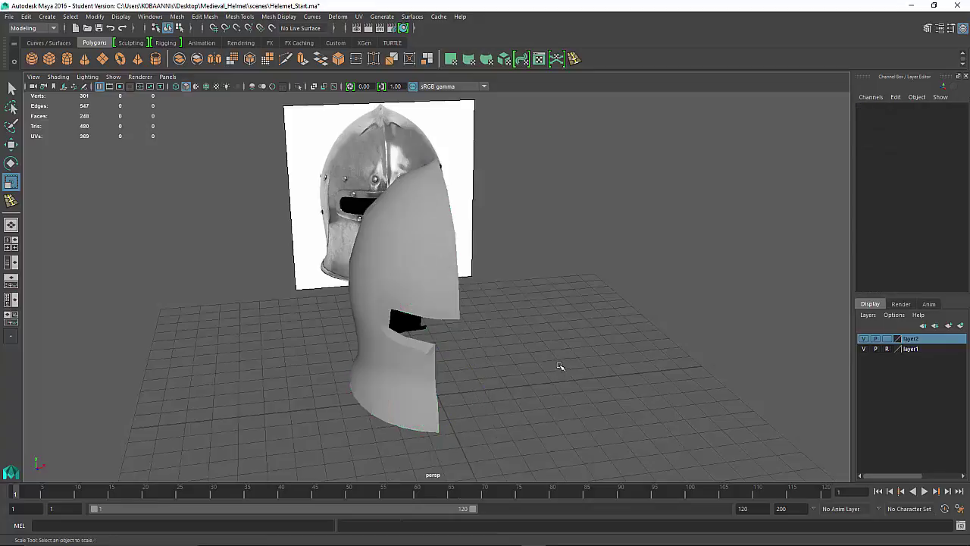
Centre the pivots of the half shell and half trim, and mirror the half shell along X into a full shell.
click(429, 271)
drag(361, 206, 603, 464)
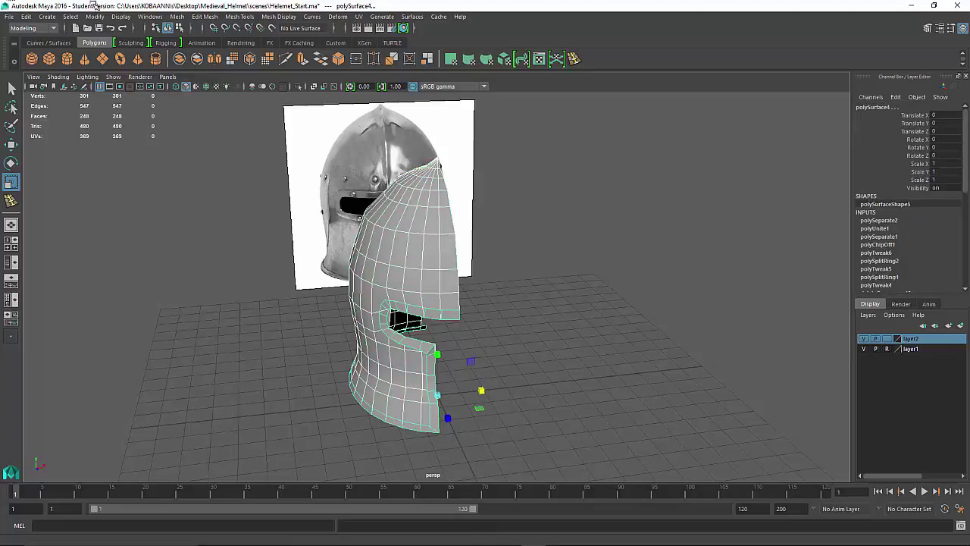
mouse_move(412, 273)
shift+right_down()
mouse_move(405, 409)
mouse_move(381, 275)
mouse_move(412, 270)
shift+right_up()
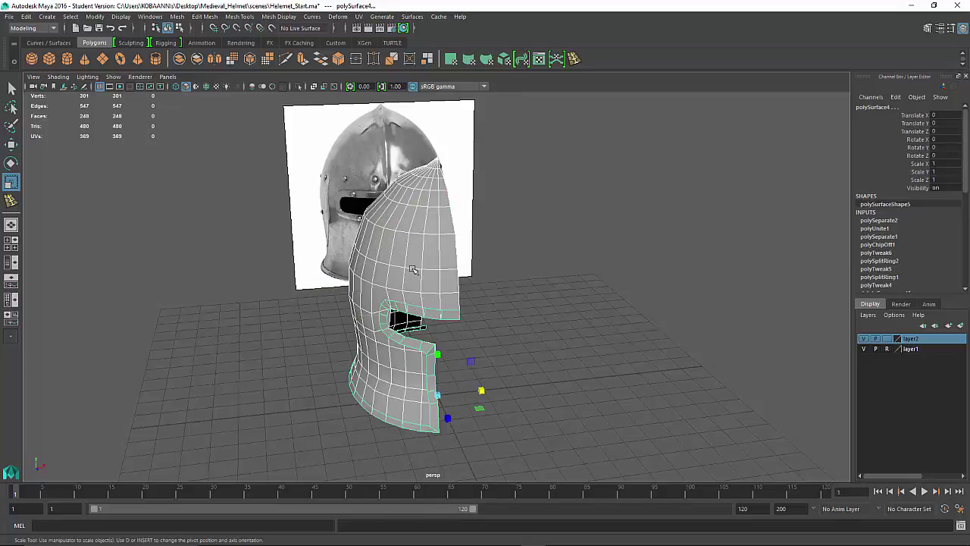
click(501, 284)
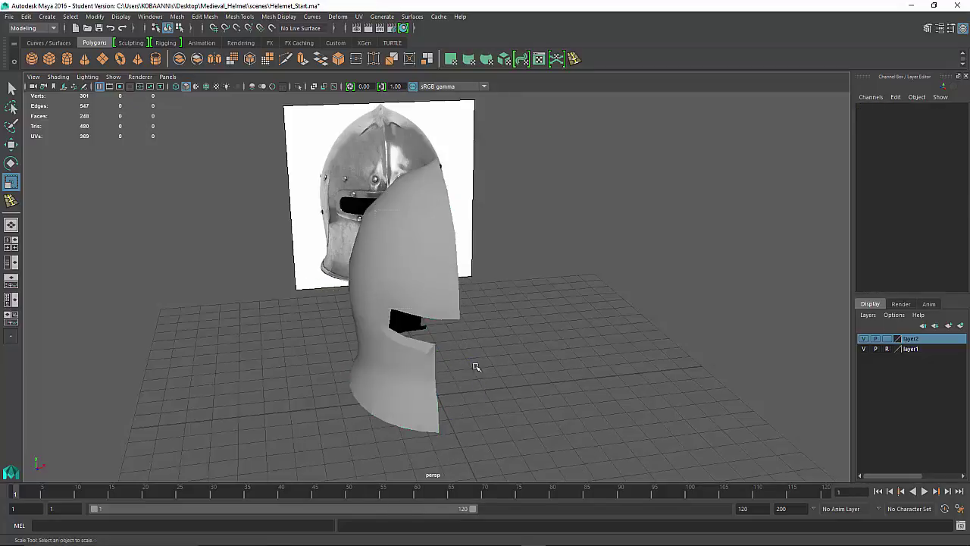
key(ctrl+z)
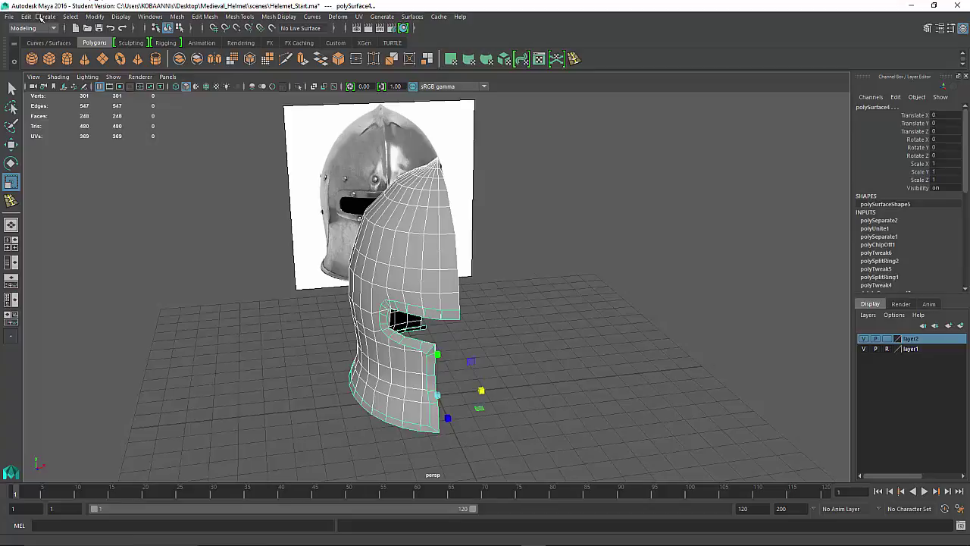
click(95, 17)
click(128, 80)
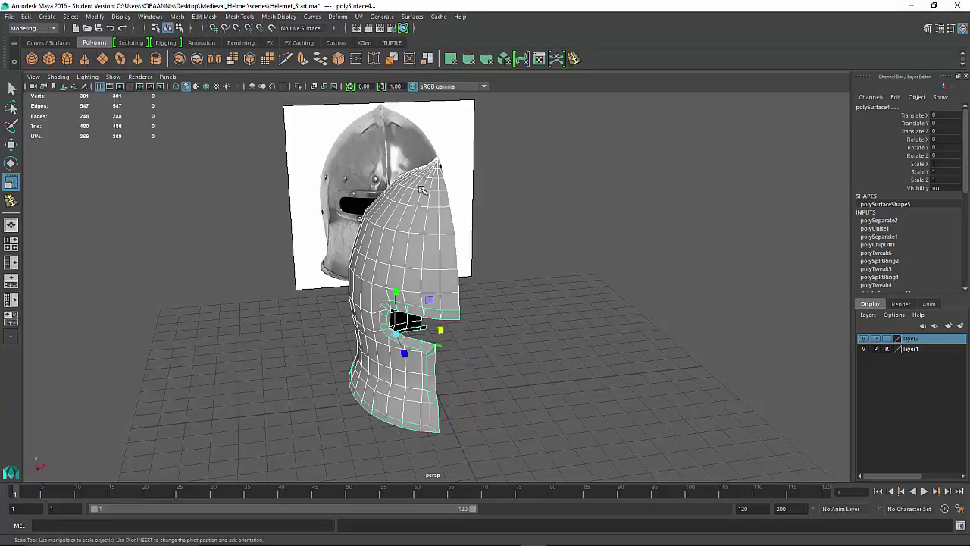
shift+right_drag(422, 221, 501, 337)
click(422, 220)
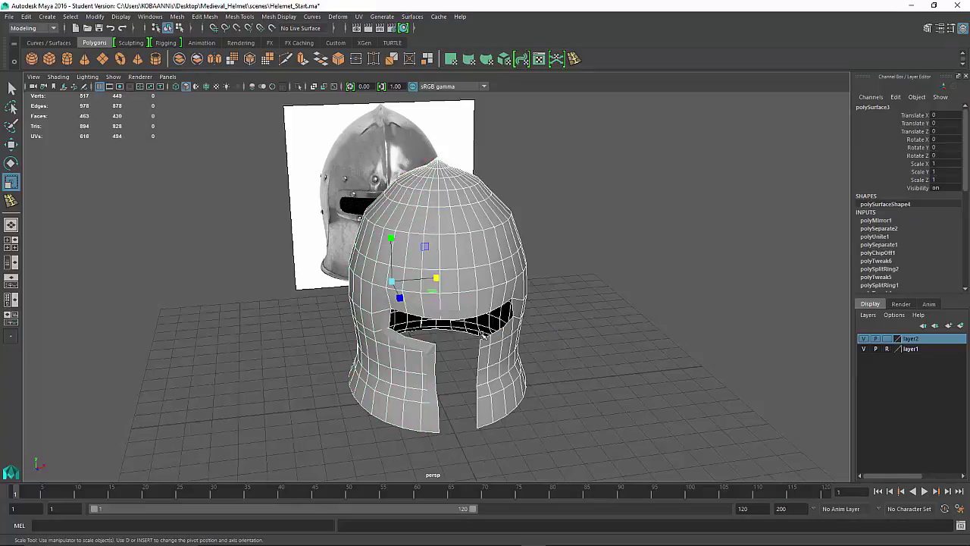
Try to mirror the half trim along X, and undo the mirror.
click(445, 315)
shift+right_drag(437, 300, 544, 416)
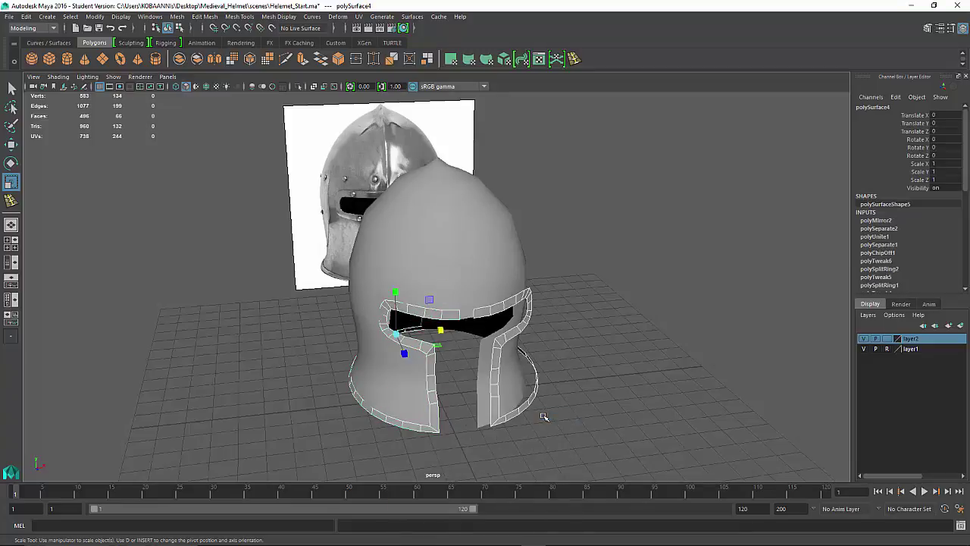
alt+drag(569, 371, 578, 321)
key(ctrl+z)
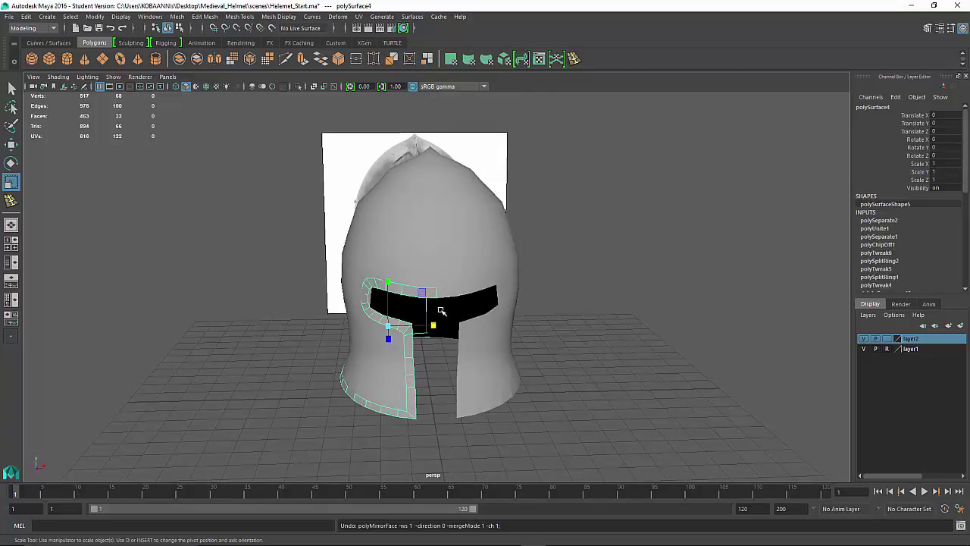
Isolate the half trim in the perspective view and bring up the front view zoomed on it.
click(298, 85)
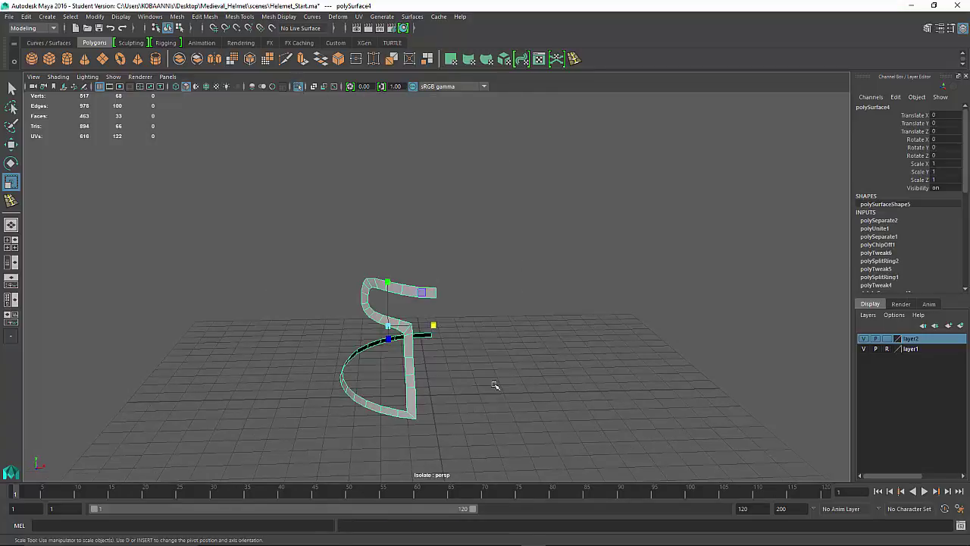
alt+drag(497, 385, 511, 368)
key(space)
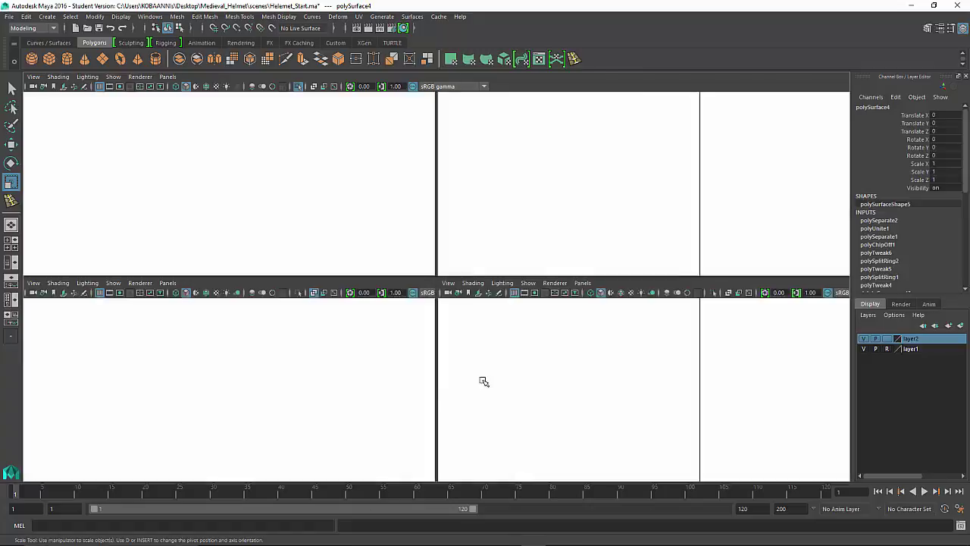
key(space)
scroll(424, 379, down, 2)
scroll(424, 379, up, 5)
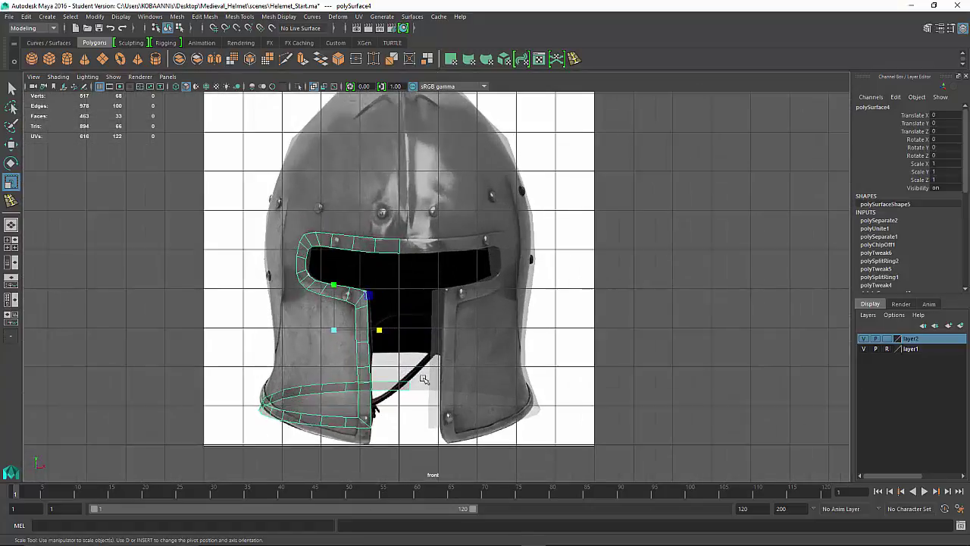
Move the two rear end vertices of the half trim along X, snapping them to the trim's centre end above the visor.
click(422, 411)
right_click(420, 411)
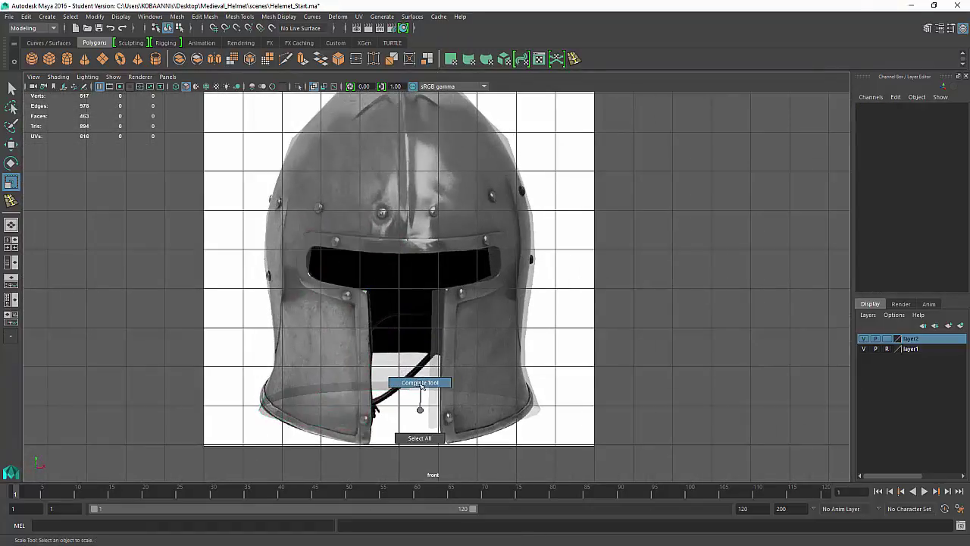
click(370, 388)
right_drag(379, 383, 326, 255)
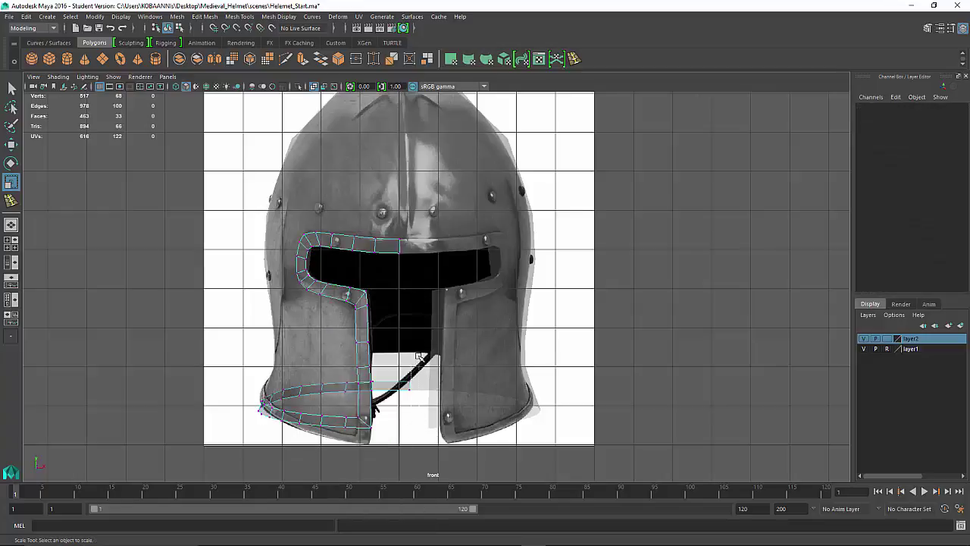
drag(403, 351, 403, 351)
key(w)
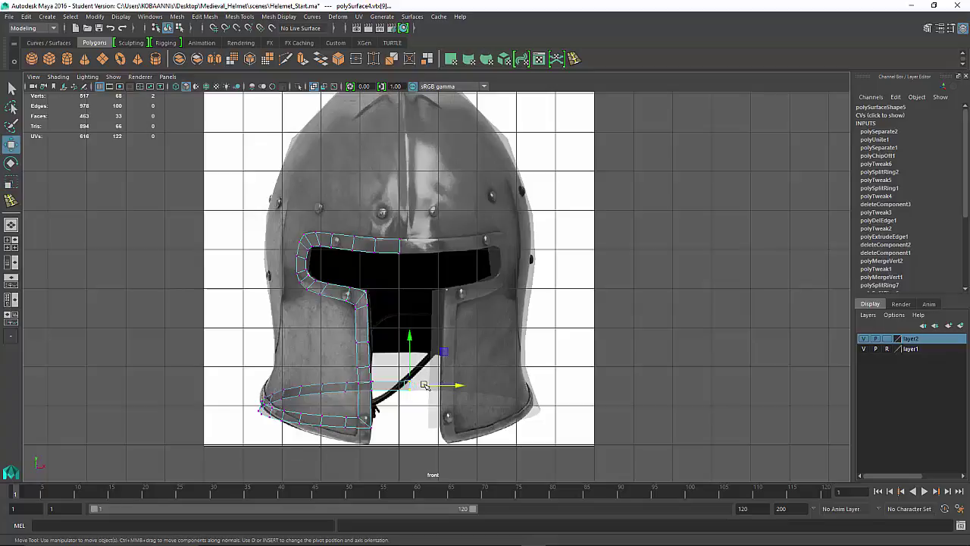
click(458, 386)
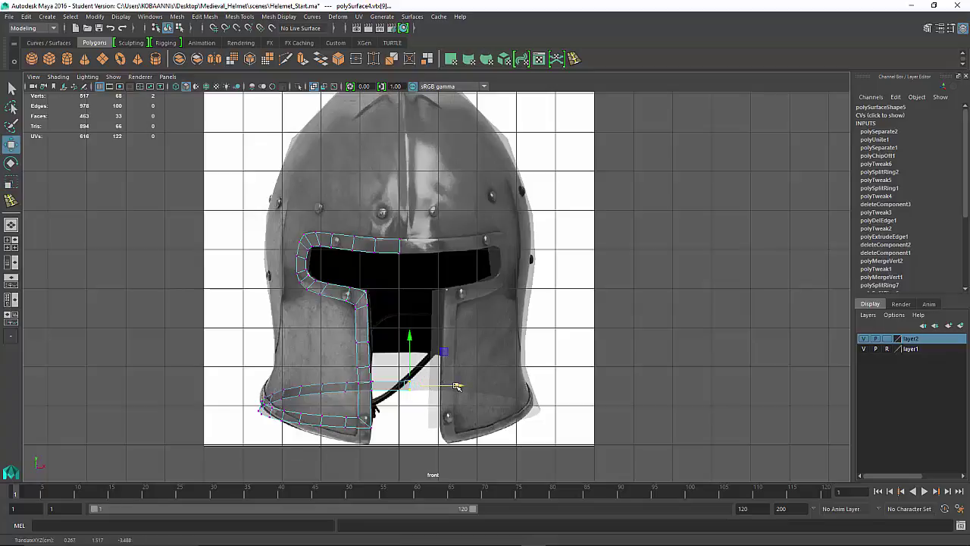
key(v)
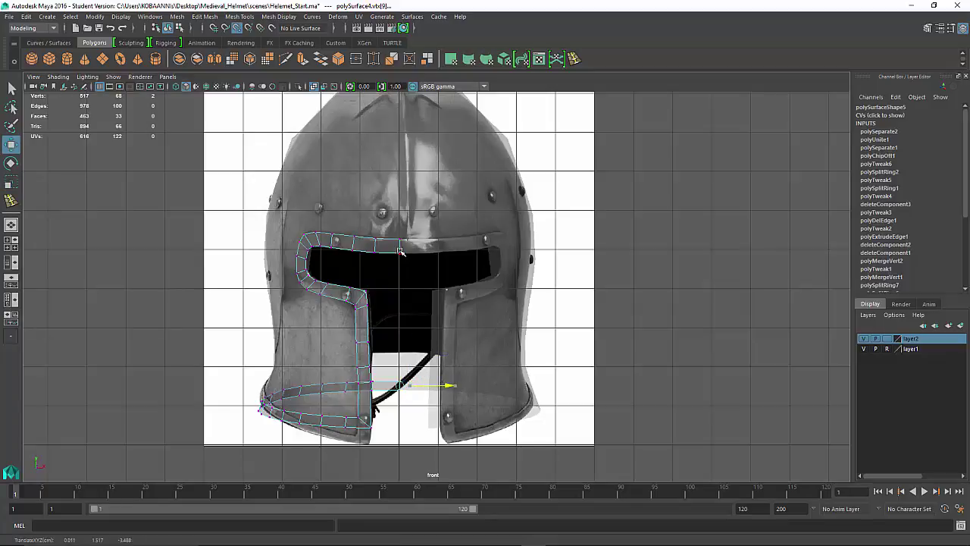
Return the half trim to object mode and mirror it along X into a full trim.
right_drag(397, 254, 463, 358)
click(382, 250)
click(389, 247)
click(387, 248)
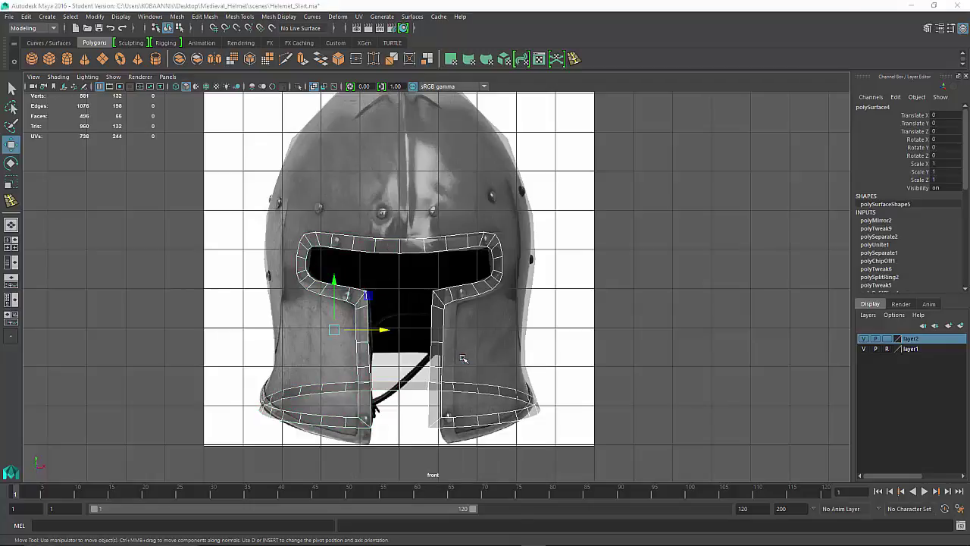
Go back to the perspective view and end the trim's isolation to show the shell and reference image again.
key(space)
key(space)
alt+drag(694, 220, 679, 254)
click(516, 316)
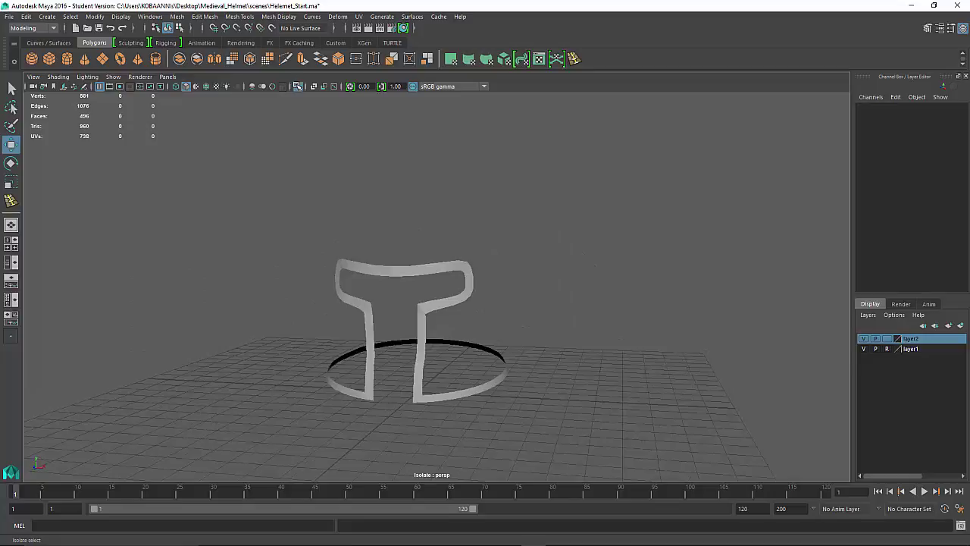
click(297, 86)
alt+drag(402, 221, 521, 243)
Extrude the full trim outward with a thickness of 0.21.
click(542, 293)
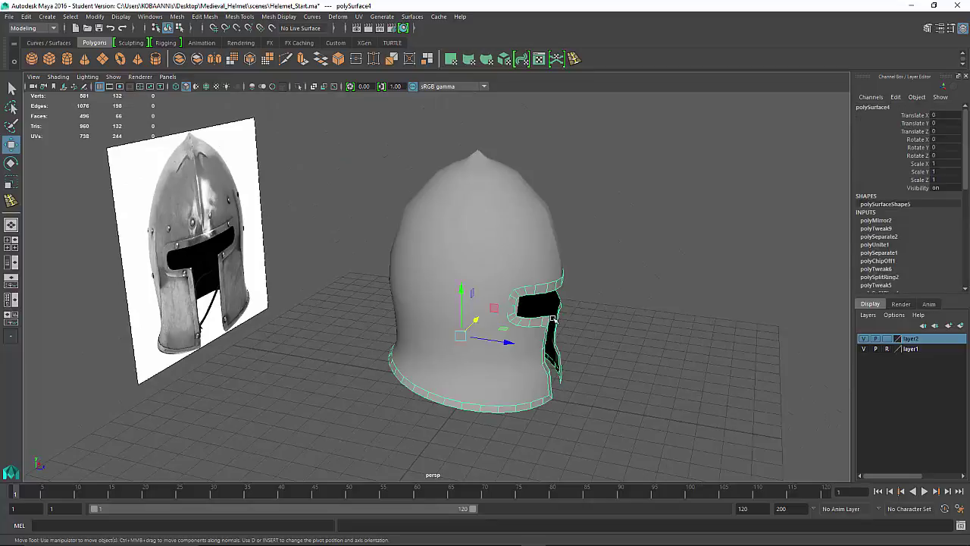
shift+right_click(551, 295)
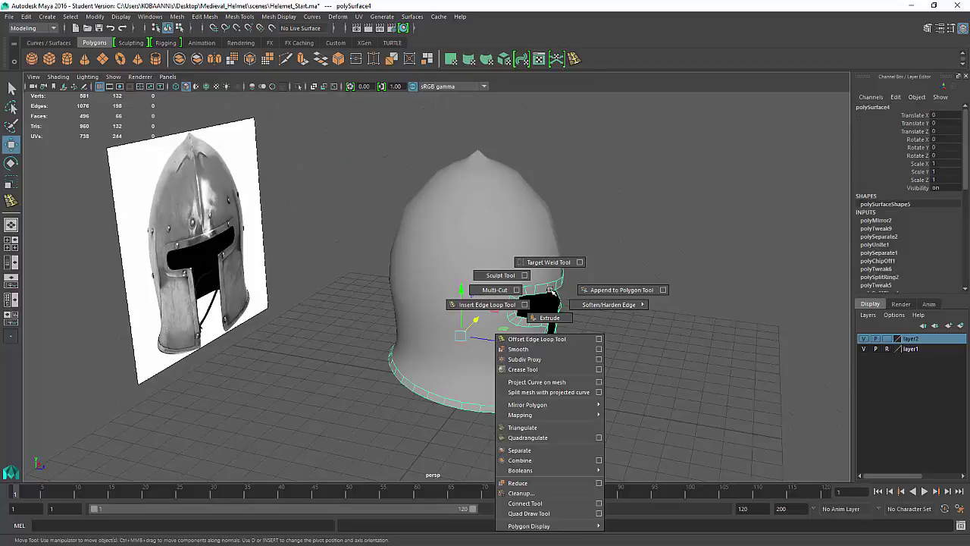
click(549, 317)
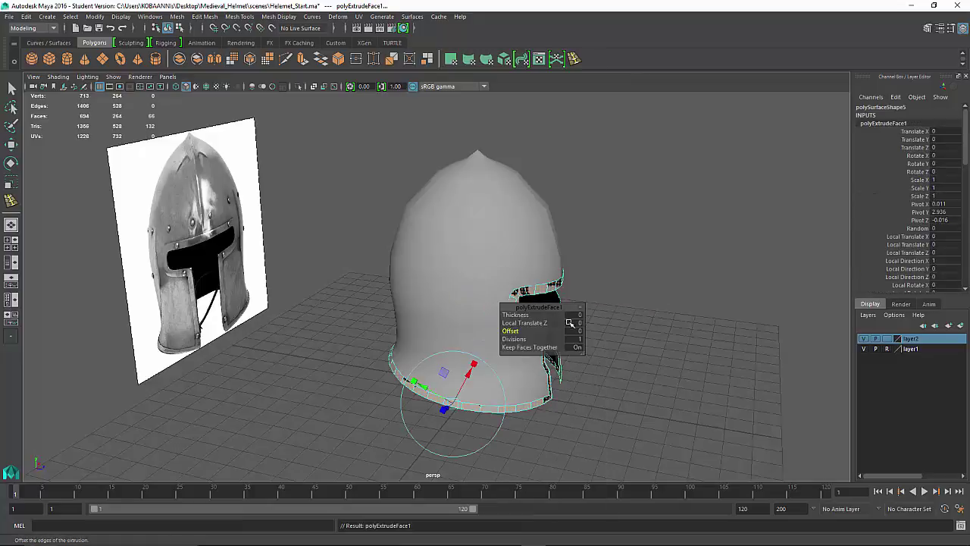
click(529, 314)
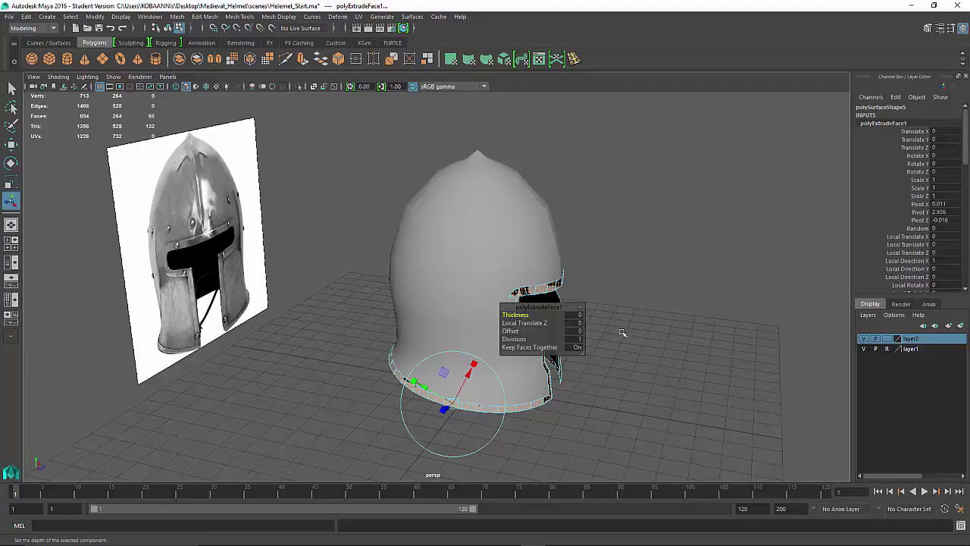
middle_drag(626, 326, 635, 328)
middle_drag(636, 329, 637, 329)
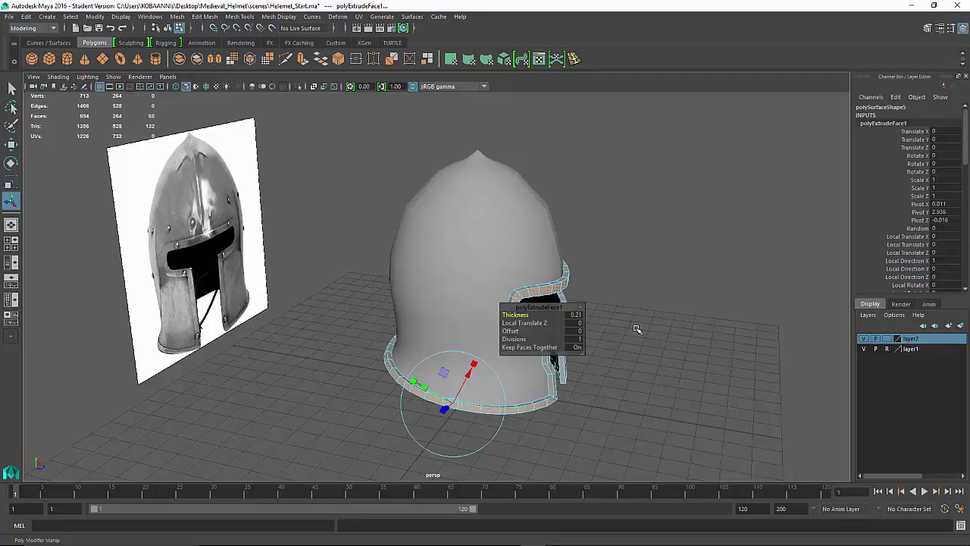
Examine the extruded trim around the visor and compare it with the reference image in the front view.
mouse_move(601, 383)
alt+mouse_down()
mouse_move(477, 392)
mouse_move(589, 388)
alt+mouse_up()
scroll(470, 393, down, 4)
scroll(467, 392, up, 7)
alt+drag(615, 425, 578, 431)
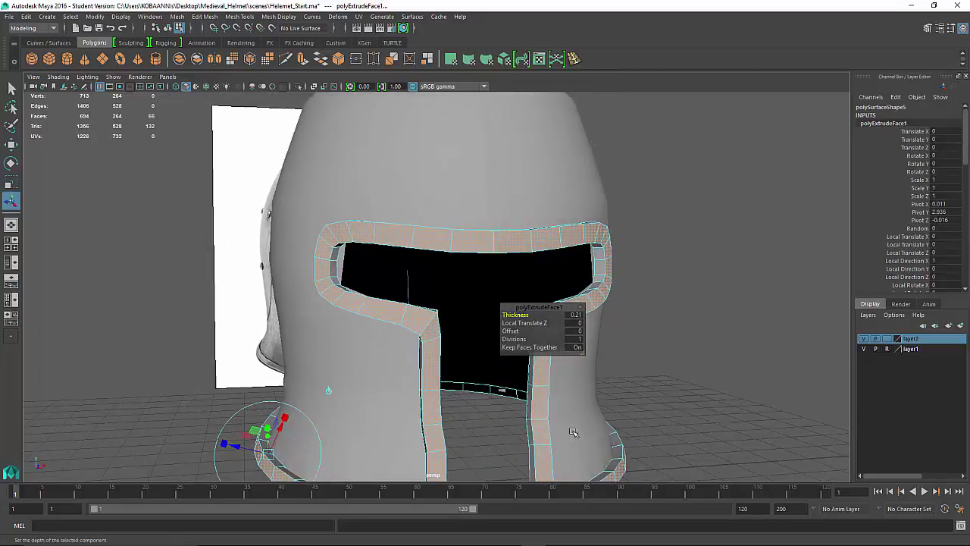
key(space)
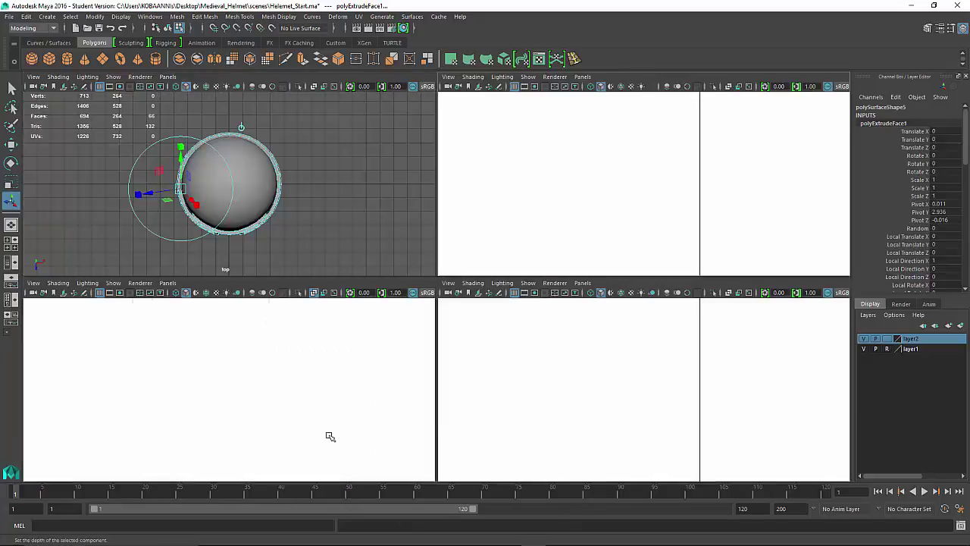
key(space)
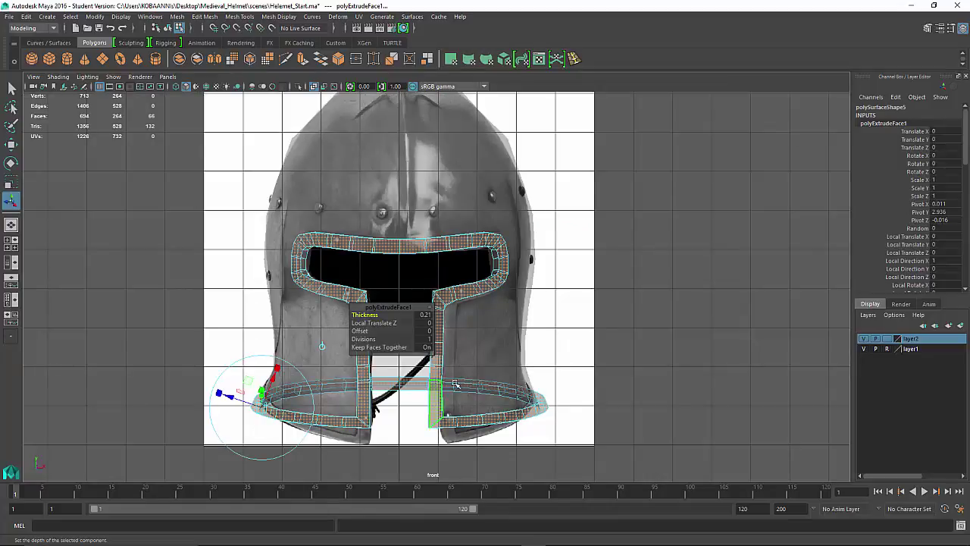
key(space)
key(space)
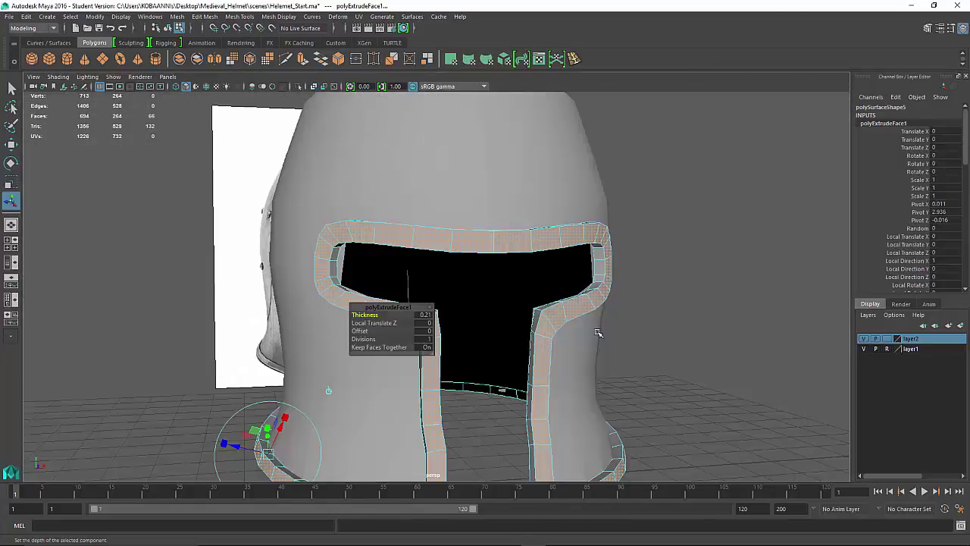
Merge the uppermost split vertex pair on the shell's rear seam.
alt+drag(682, 242, 535, 324)
click(568, 356)
click(500, 306)
scroll(543, 309, up, 3)
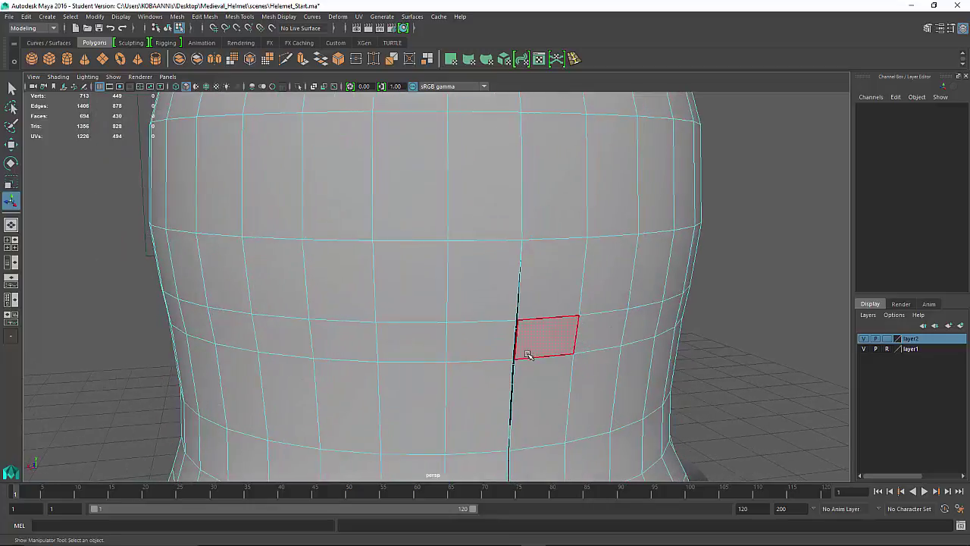
right_drag(521, 261, 484, 253)
key(q)
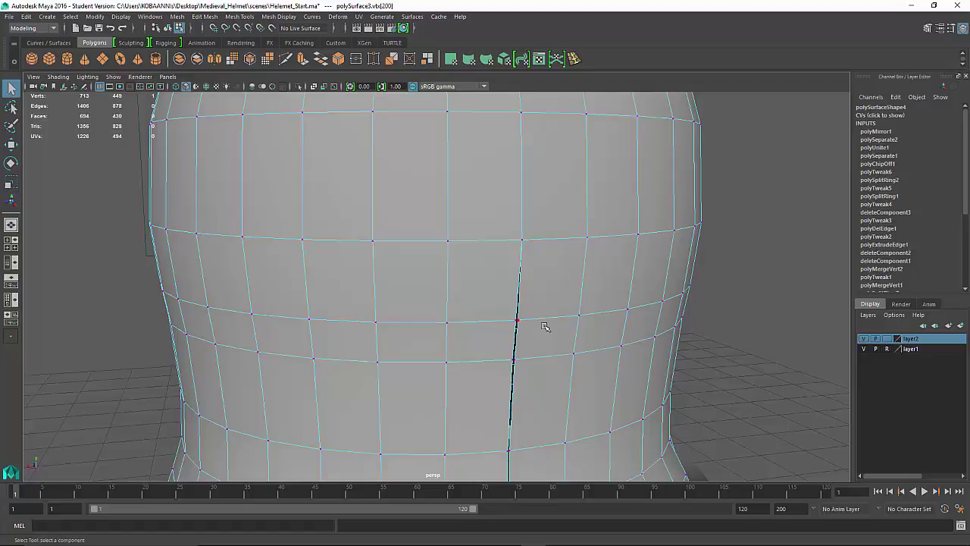
shift+right_drag(545, 327, 498, 246)
shift+right_drag(558, 289, 555, 292)
shift+right_drag(517, 325, 526, 270)
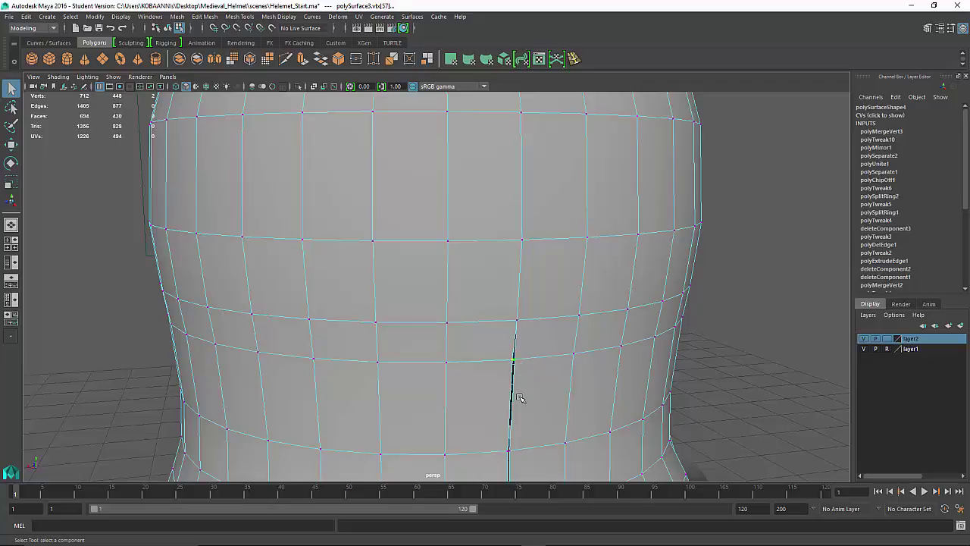
Repeat the vertex merge on the next three split pairs down the shell's rear seam.
key(g)
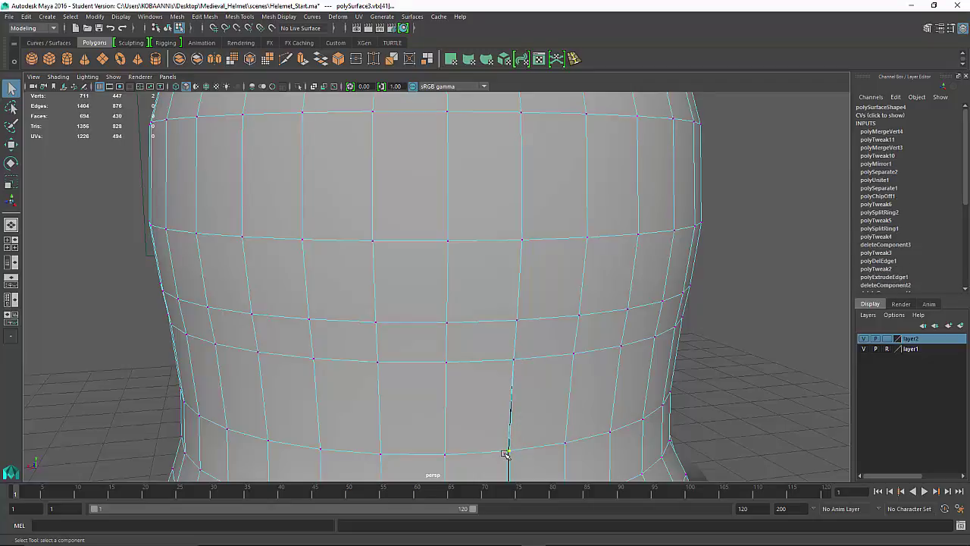
key(g)
alt+right_drag(519, 444, 502, 343)
click(493, 379)
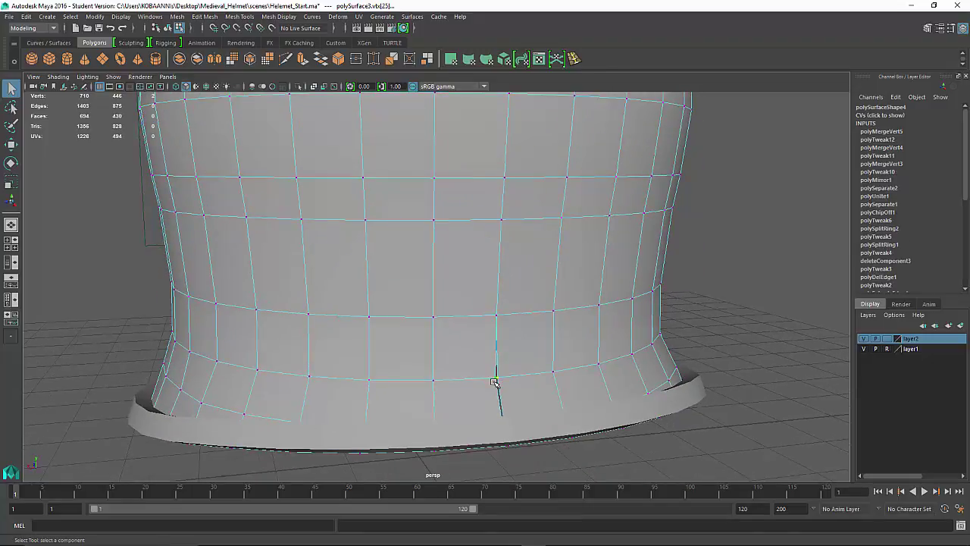
key(g)
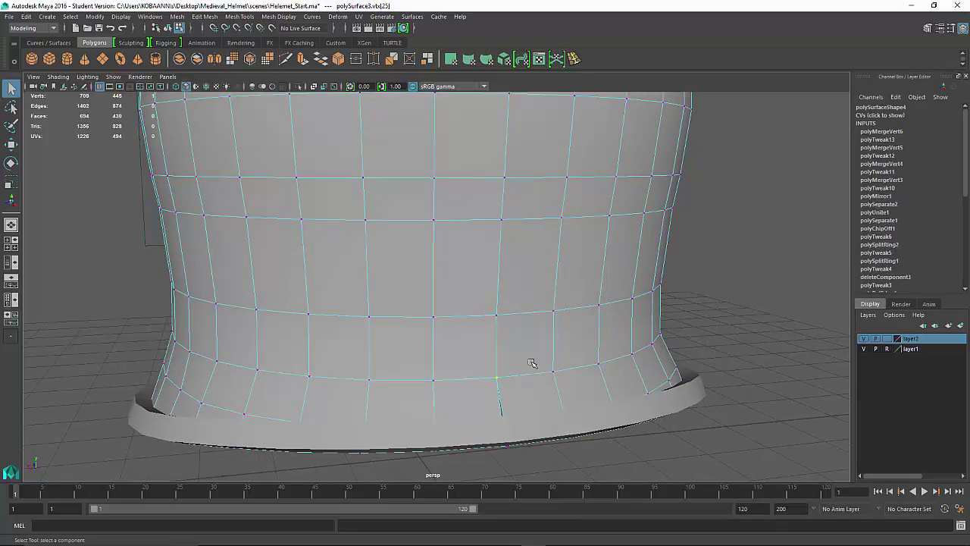
Return the shell to object mode and isolate it from the trim.
right_drag(533, 258, 561, 255)
click(560, 254)
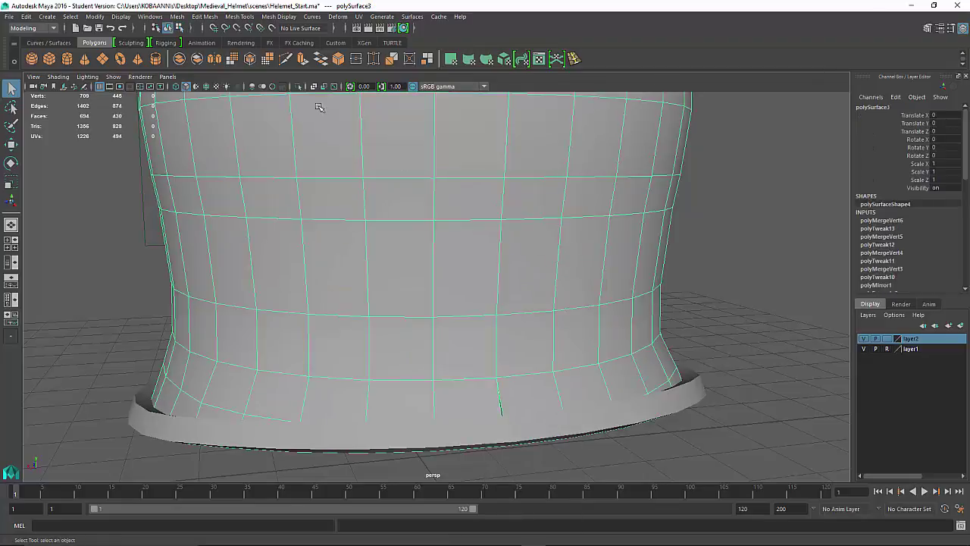
click(298, 86)
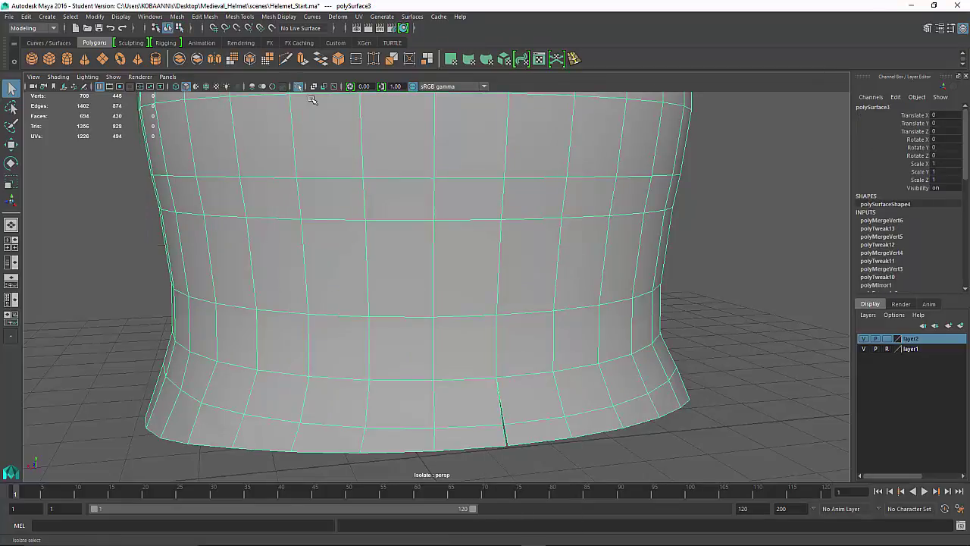
Merge to center the two remaining split vertex pairs at the lower end of the shell's rear seam.
alt+middle_drag(514, 397, 513, 355)
right_drag(516, 260, 460, 259)
click(502, 382)
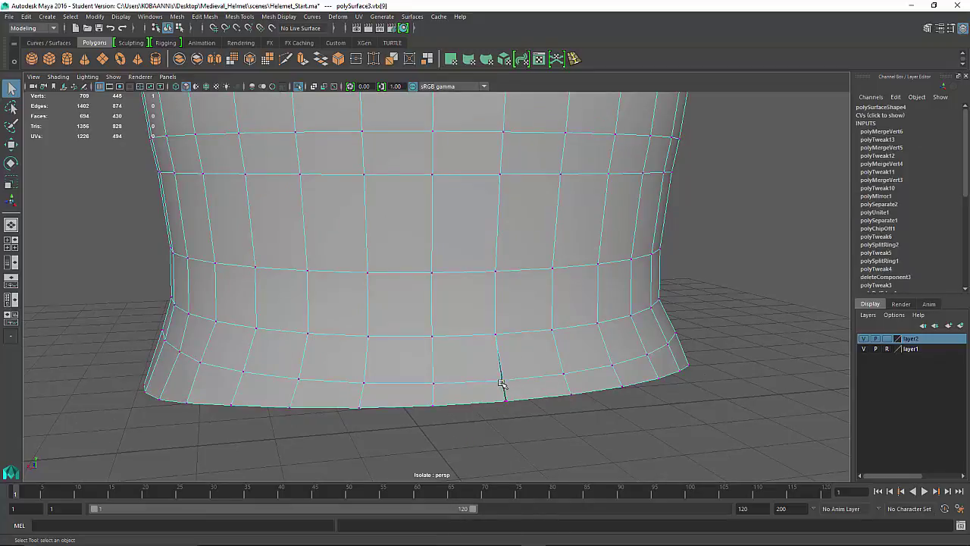
shift+right_drag(502, 382, 500, 312)
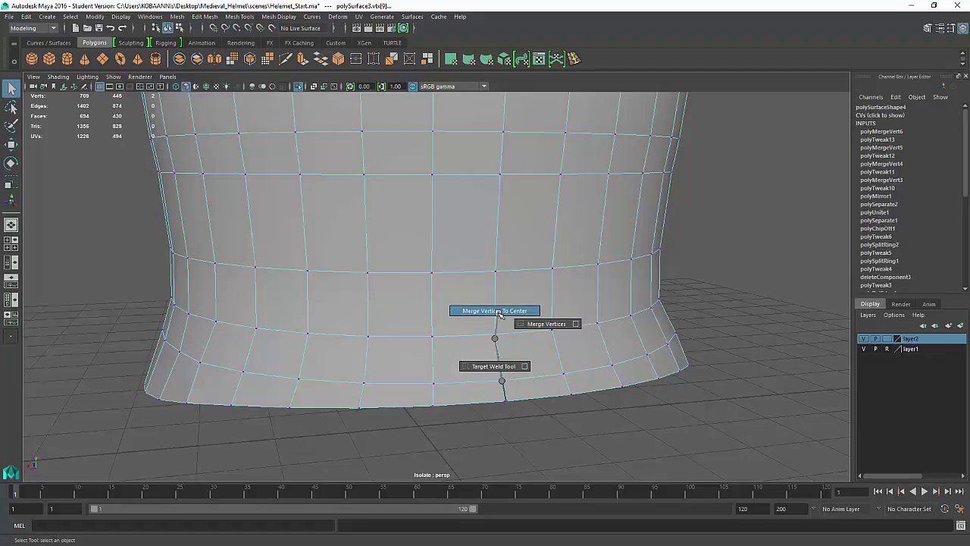
shift+right_drag(498, 313, 499, 314)
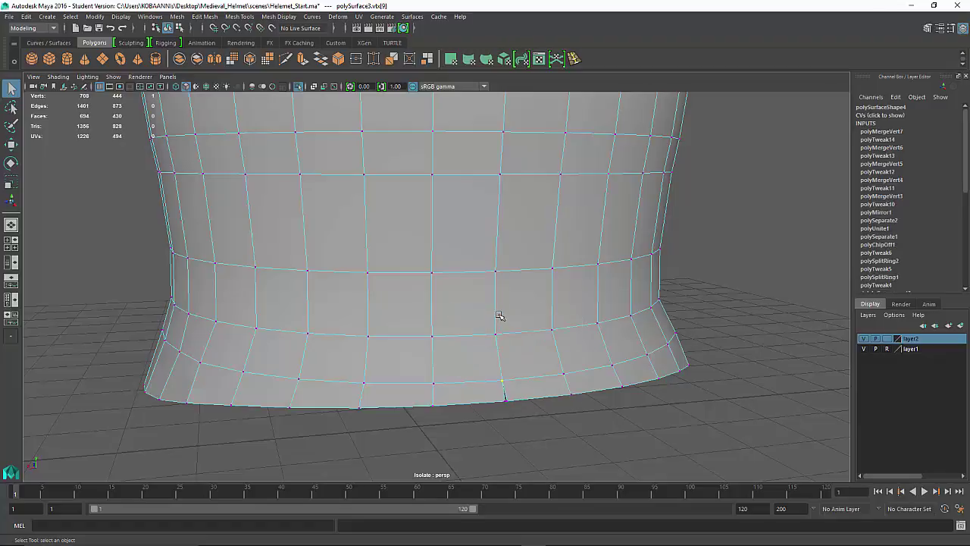
click(506, 403)
key(Delete)
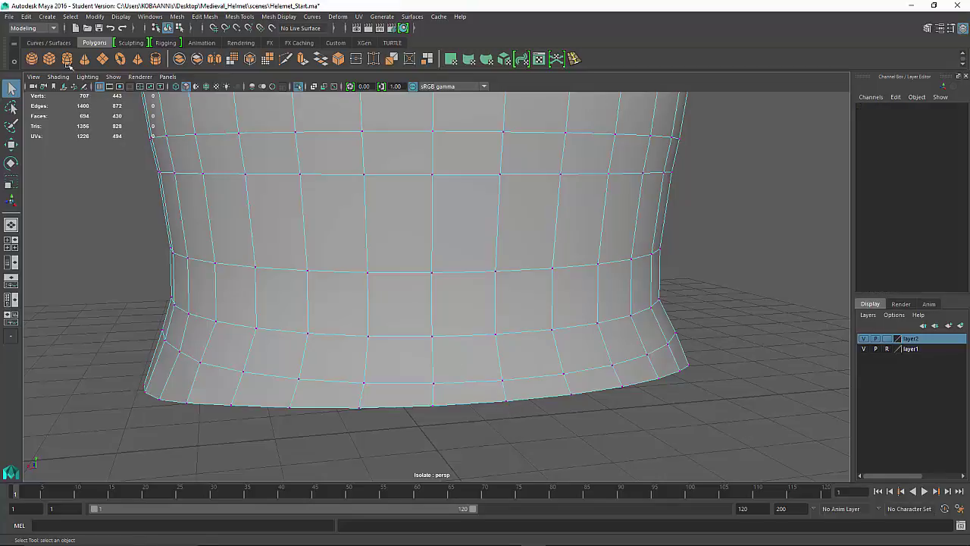
Turn off isolation to show the trim again and return the shell to object mode.
click(27, 16)
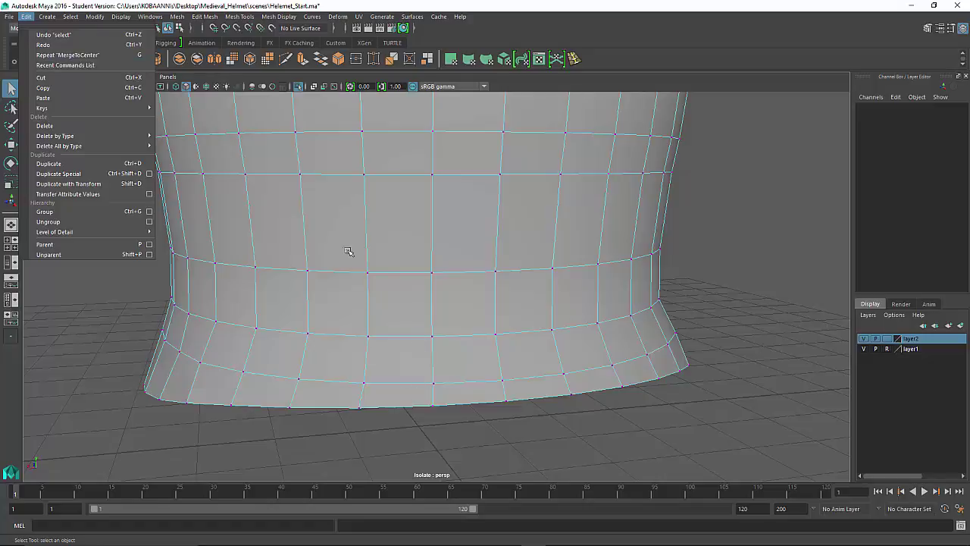
click(298, 86)
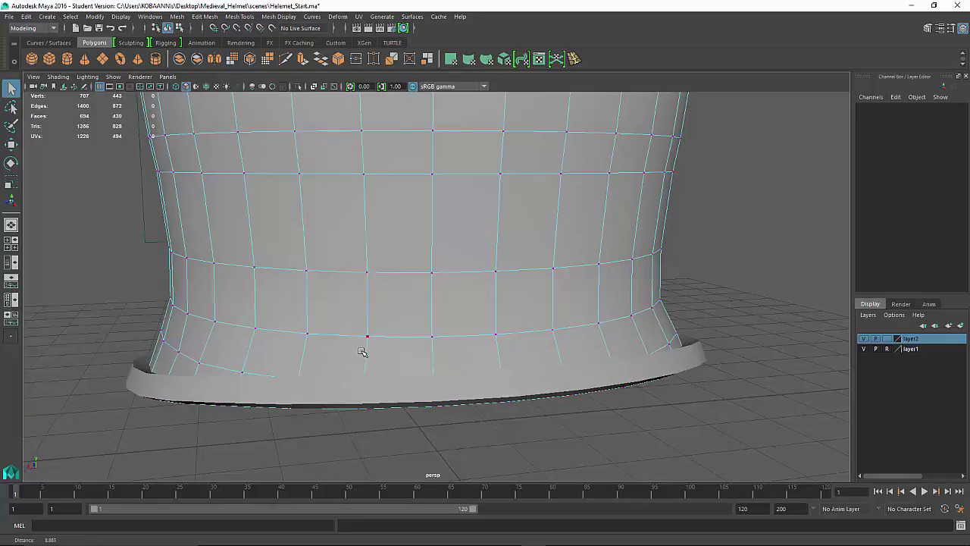
key(ctrl+1)
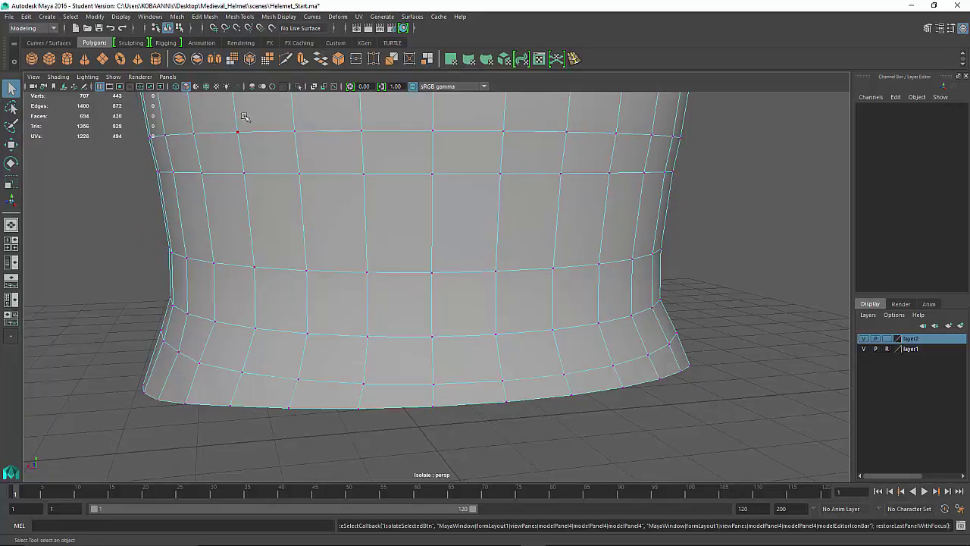
click(300, 86)
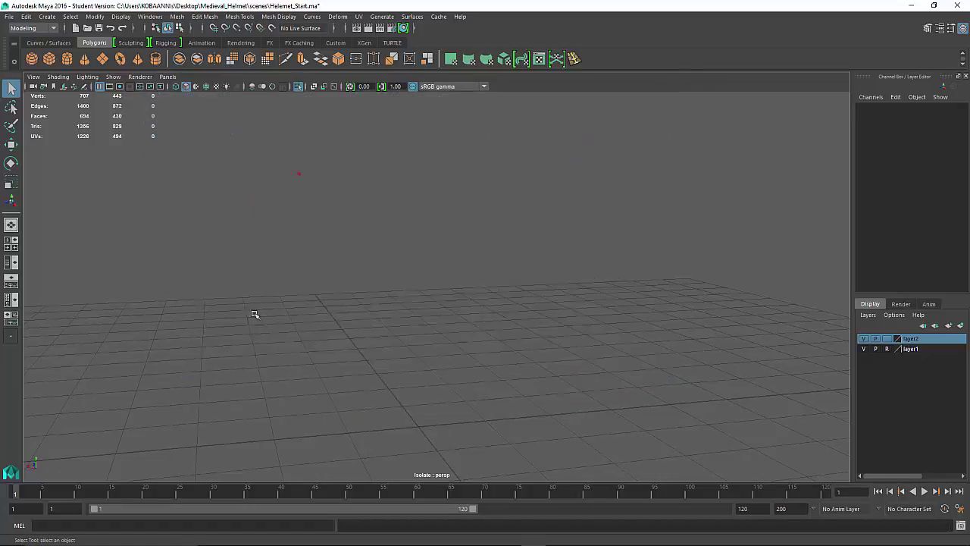
click(300, 86)
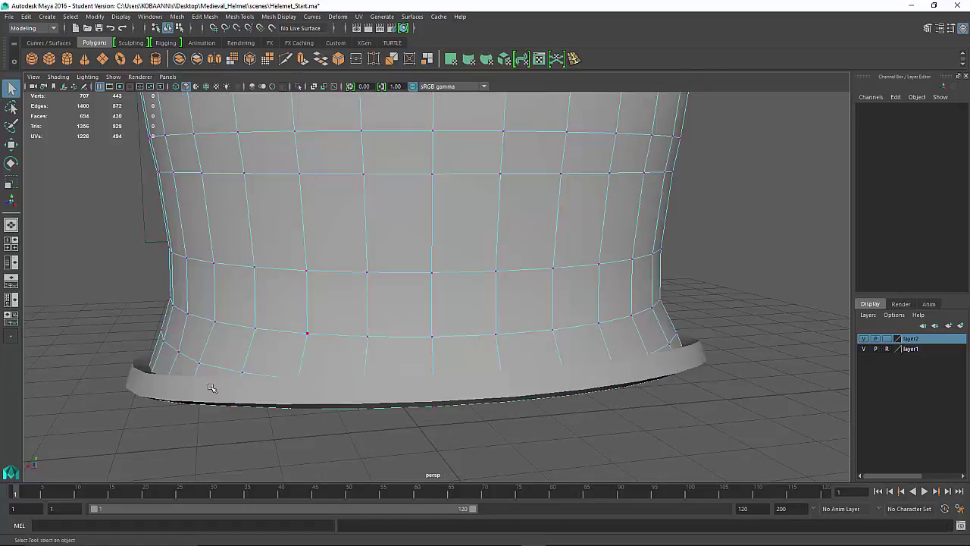
right_drag(312, 317, 365, 241)
click(494, 279)
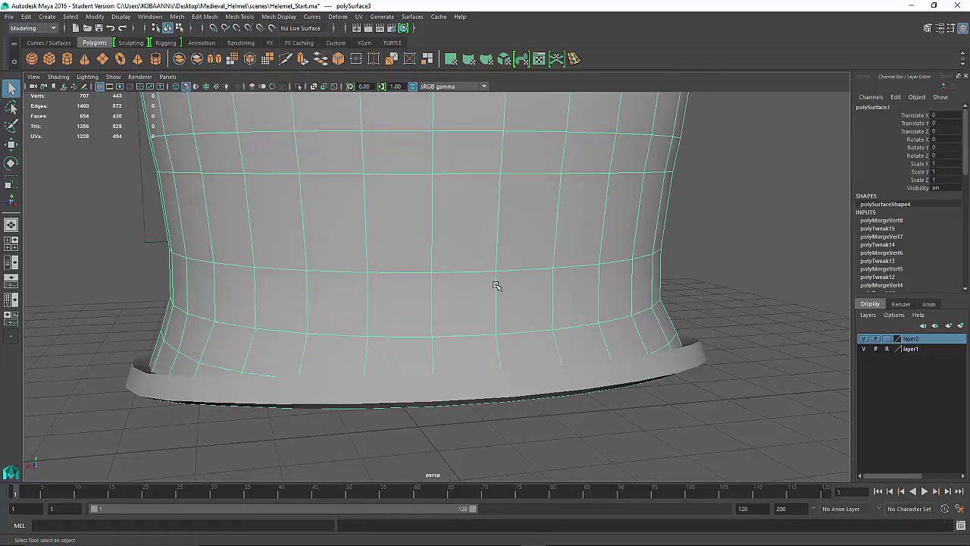
Examine the whole helmet in the four-view layout and around it in perspective, beside the reference image.
key(space)
key(space)
key(alt)
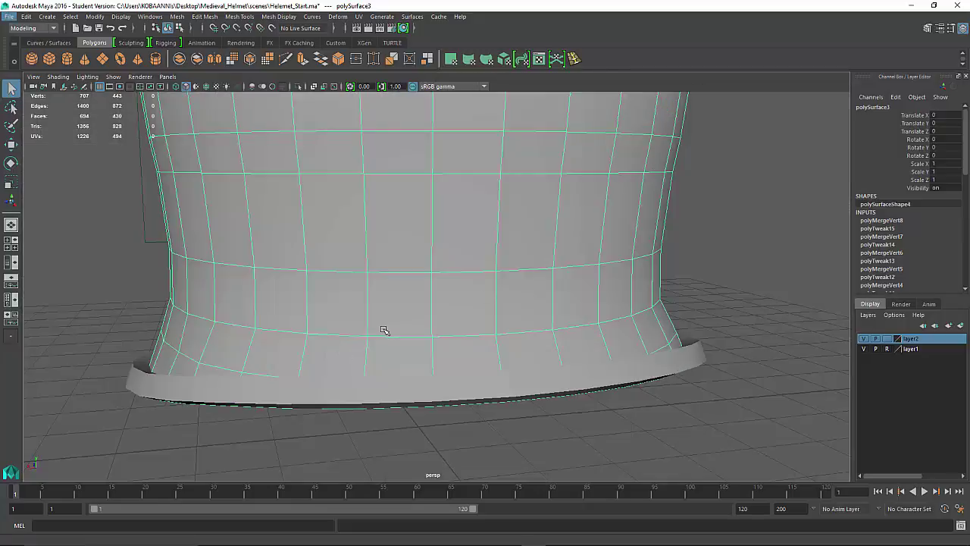
key(space)
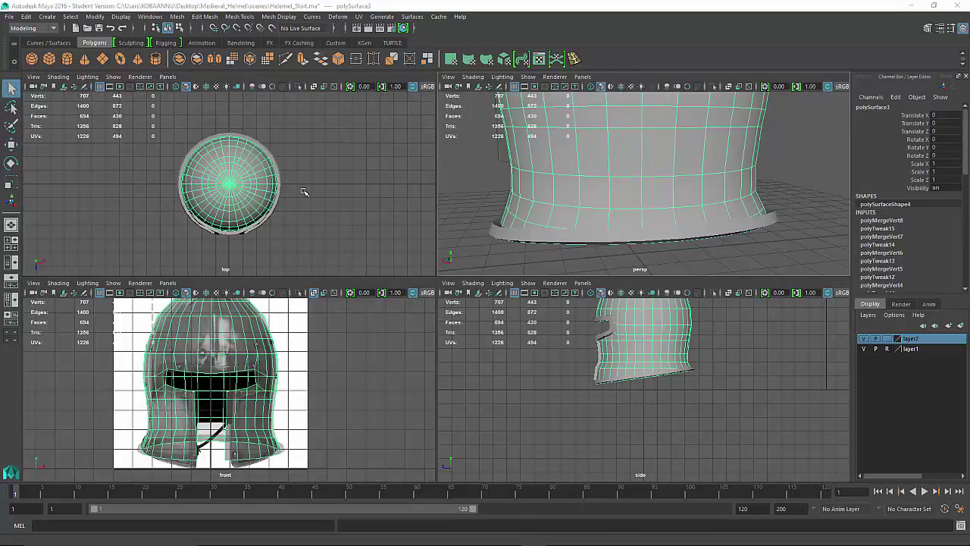
key(space)
key(space)
key(space)
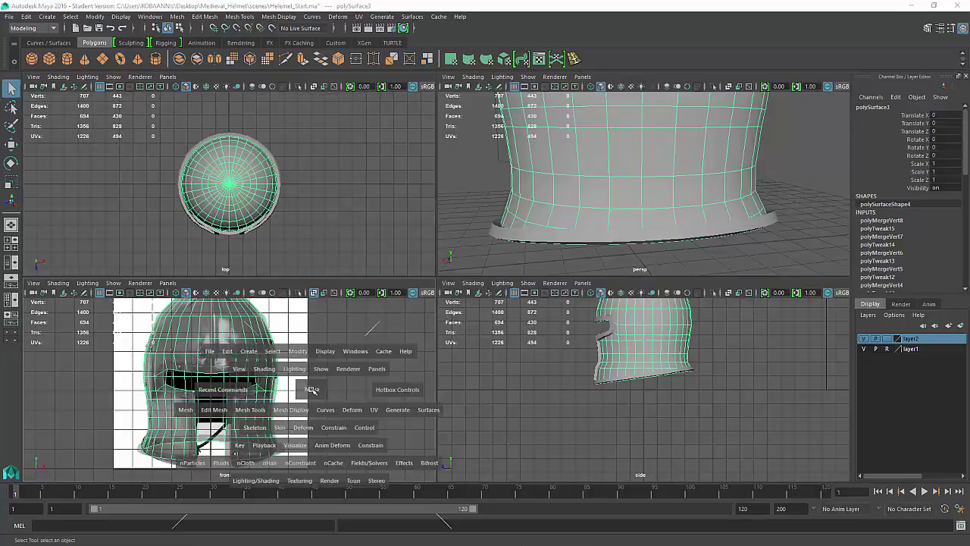
key(space)
key(space)
alt+drag(508, 287, 531, 286)
scroll(527, 287, up, 5)
scroll(528, 289, down, 4)
scroll(529, 289, down, 5)
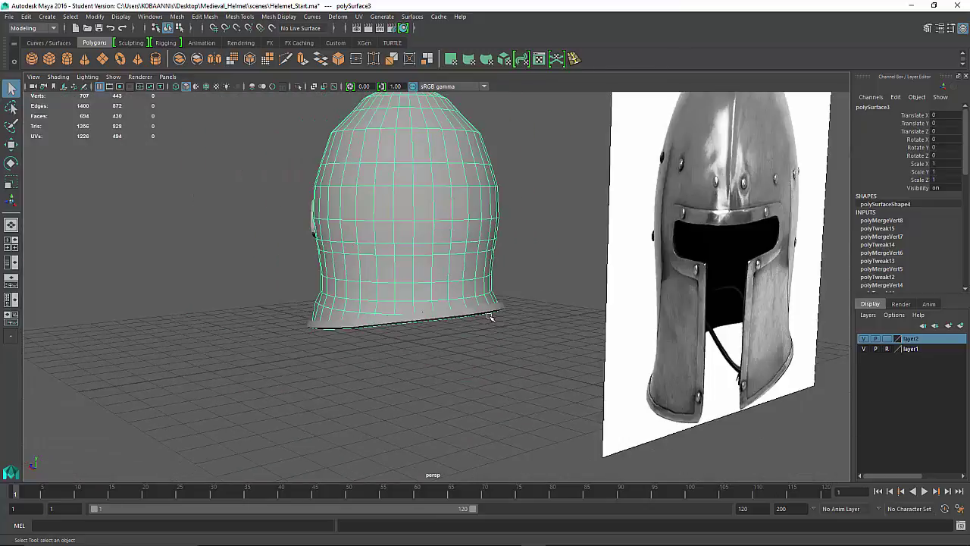
alt+drag(490, 318, 595, 329)
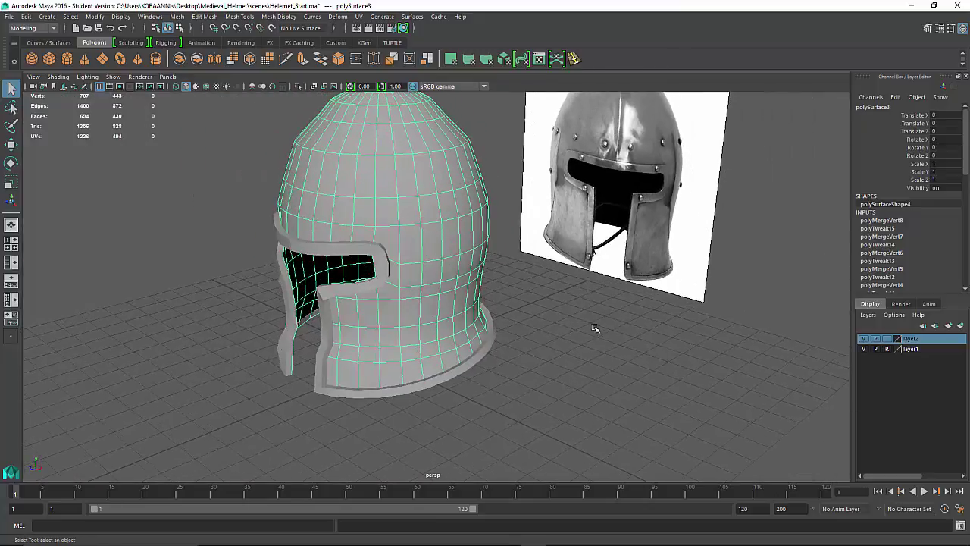
Delete the keys set on the shell's transform and visibility channels.
key(s)
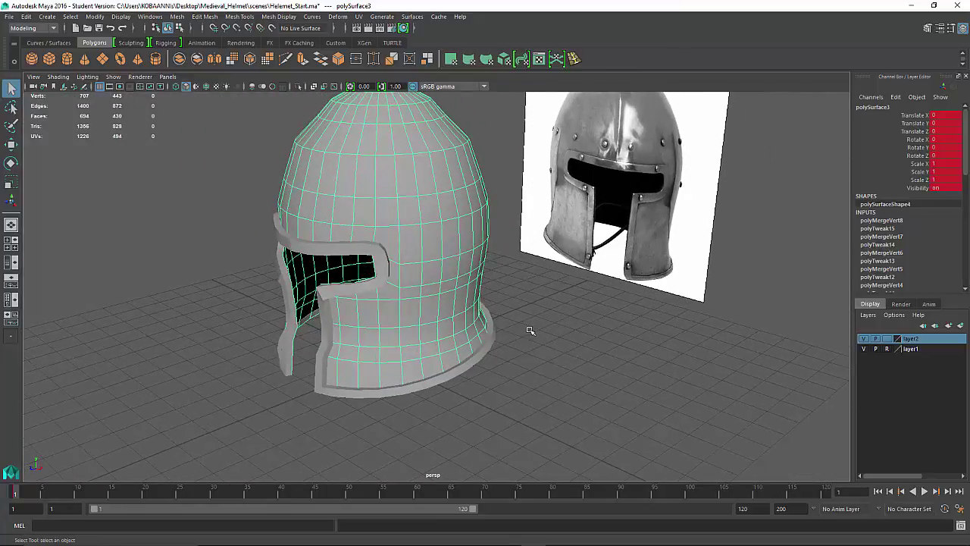
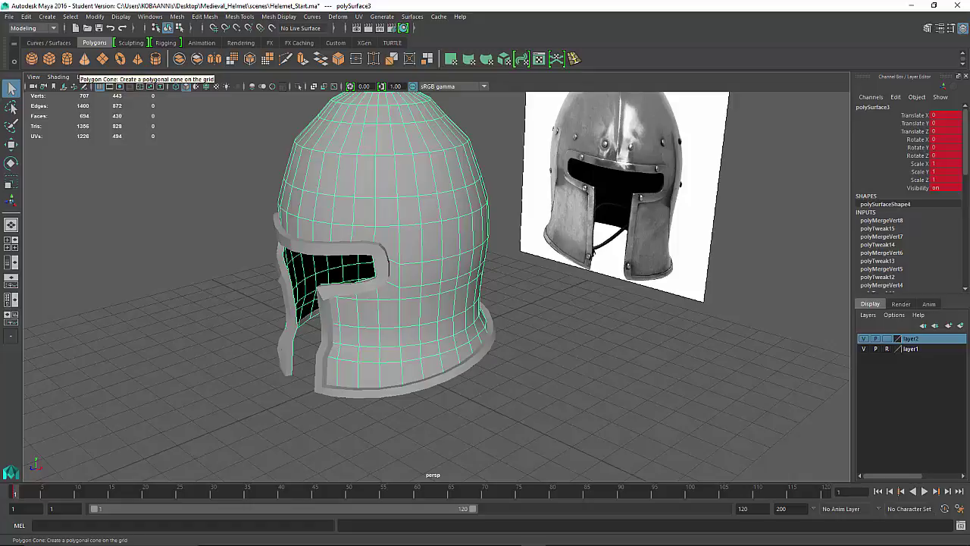
click(46, 17)
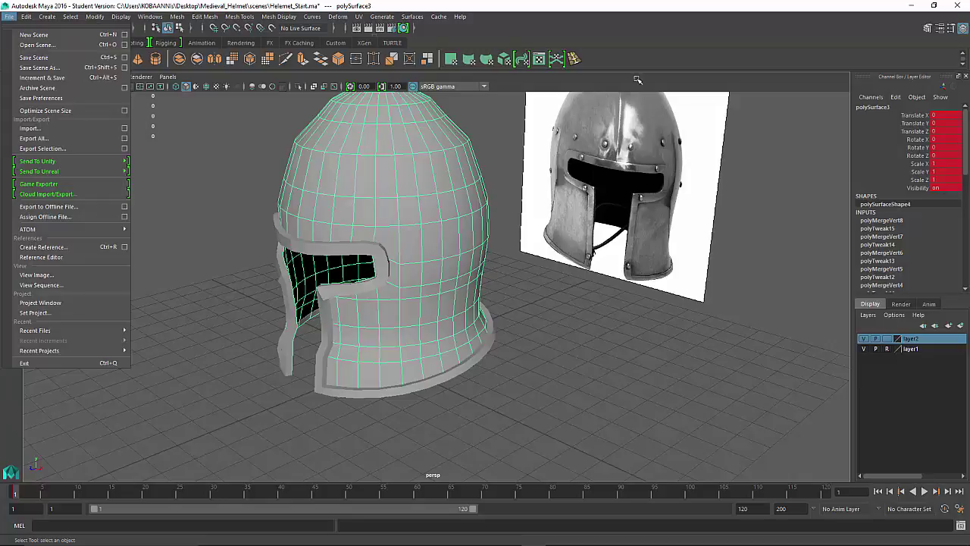
click(26, 17)
click(27, 17)
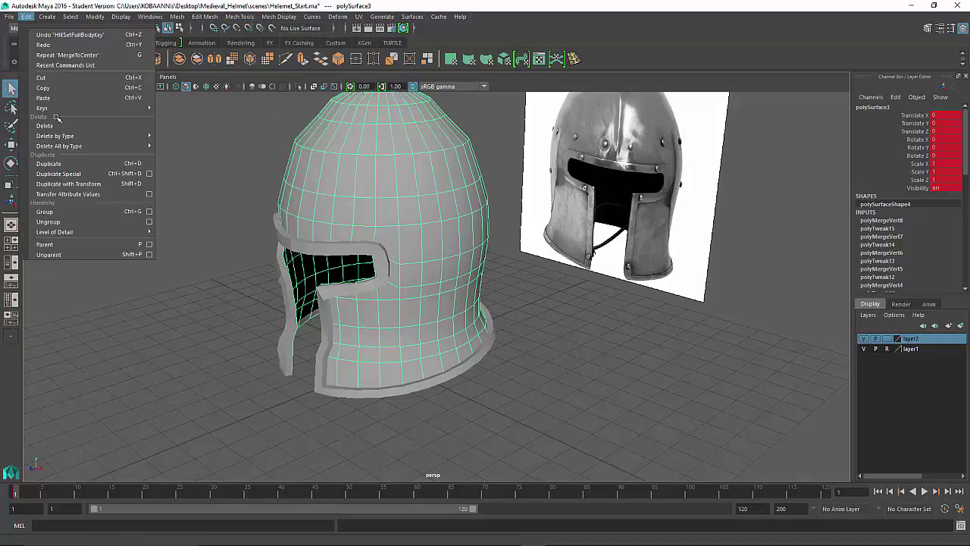
mouse_move(74, 108)
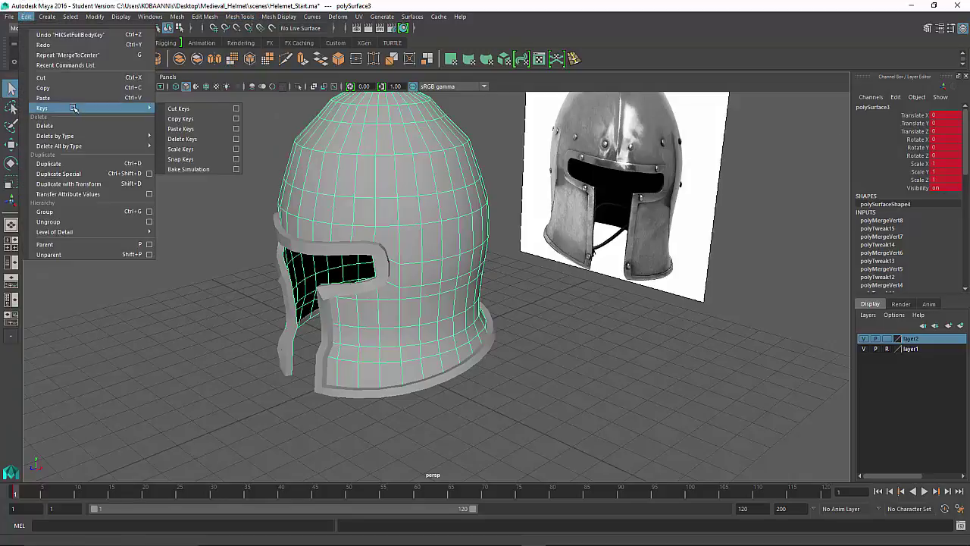
click(198, 139)
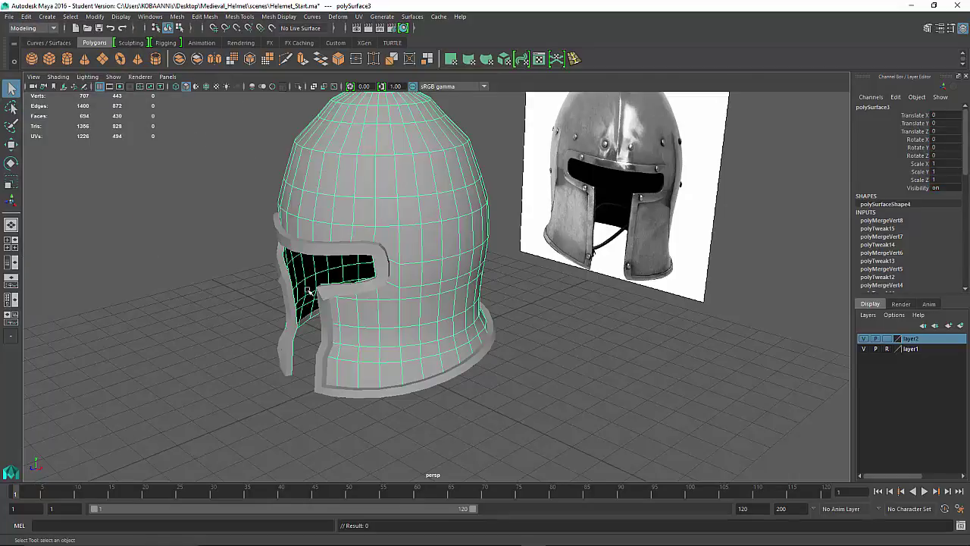
Select the shell and trim together and save the scene, accepting the student version notice.
click(175, 353)
alt+drag(199, 335, 251, 331)
click(424, 235)
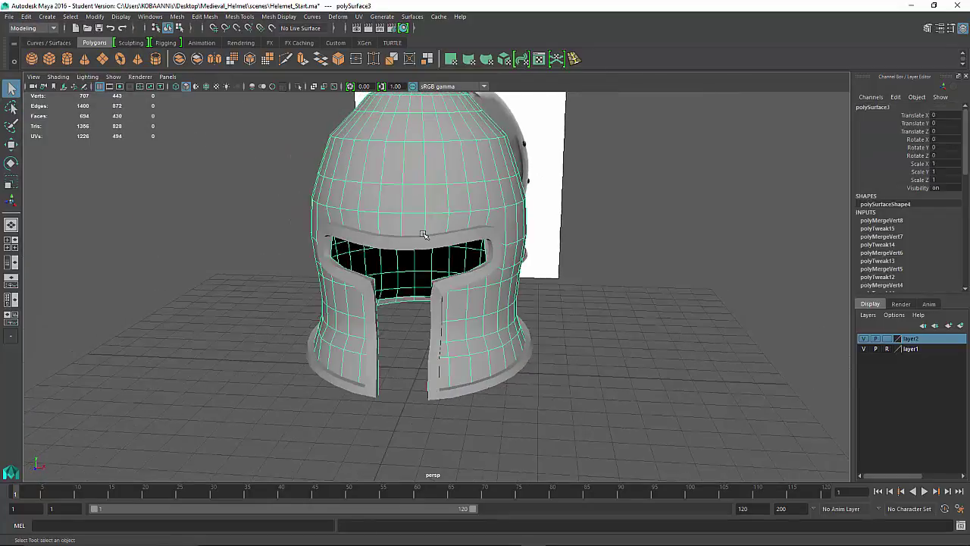
shift+click(416, 242)
alt+drag(578, 303, 504, 303)
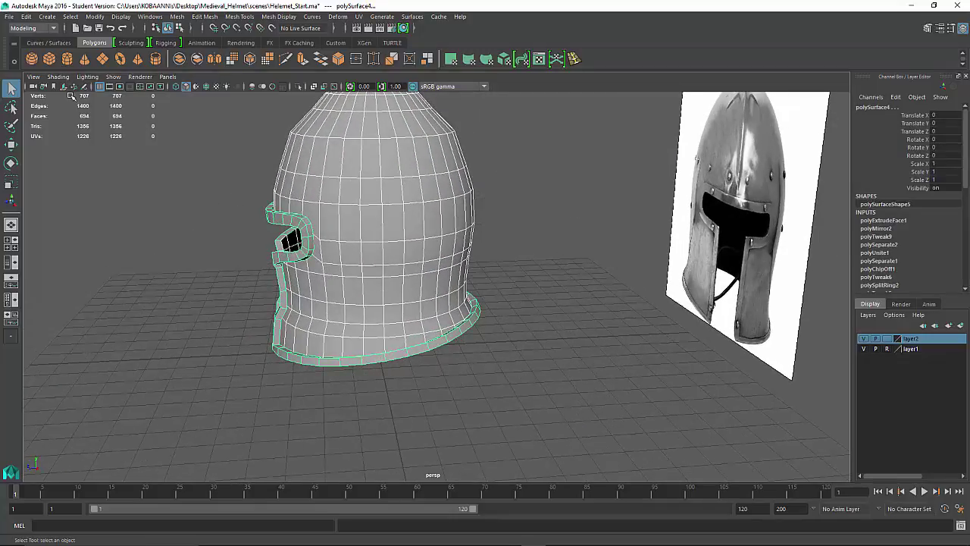
key(ctrl+s)
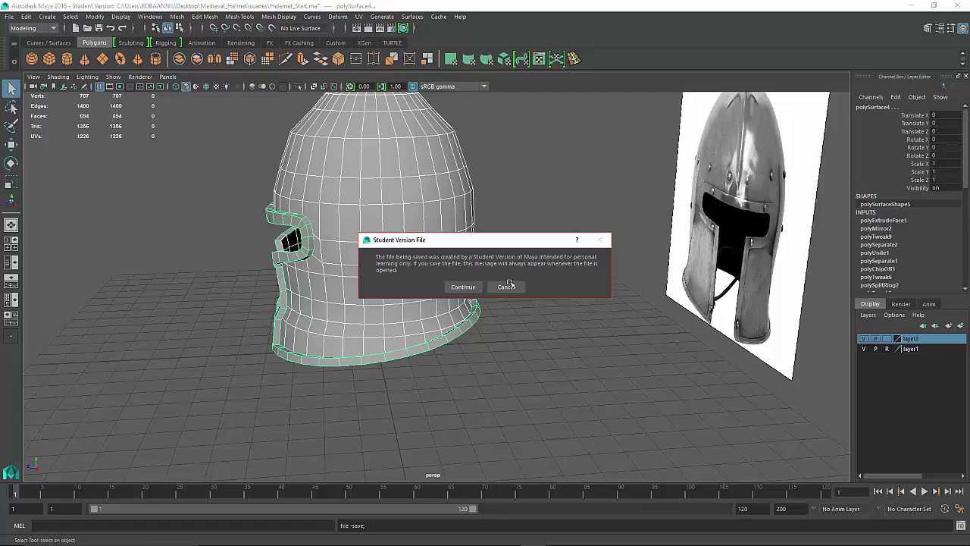
click(471, 288)
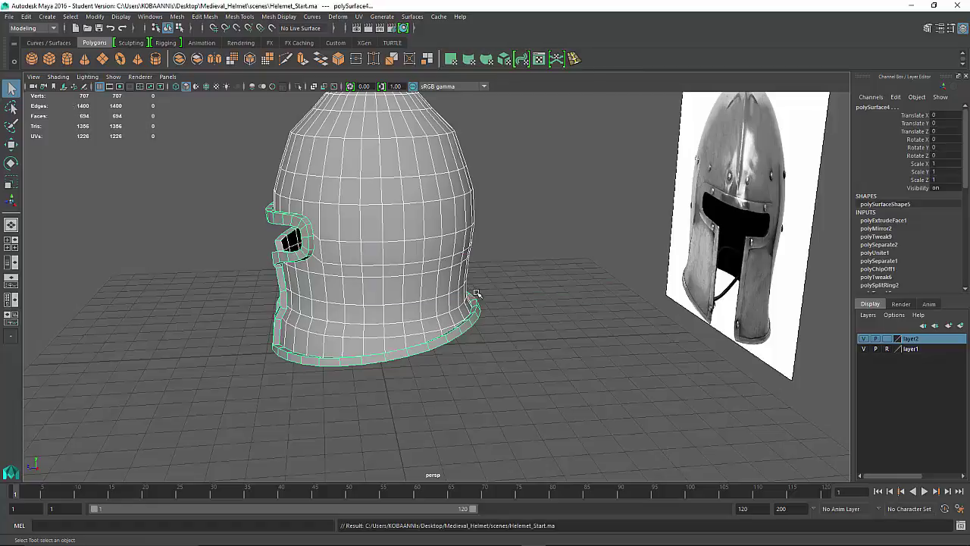
Examine the visor opening and lower rim from the front and side, checking the trim and shell as separate objects.
click(479, 351)
alt+drag(480, 351, 590, 335)
scroll(590, 336, up, 4)
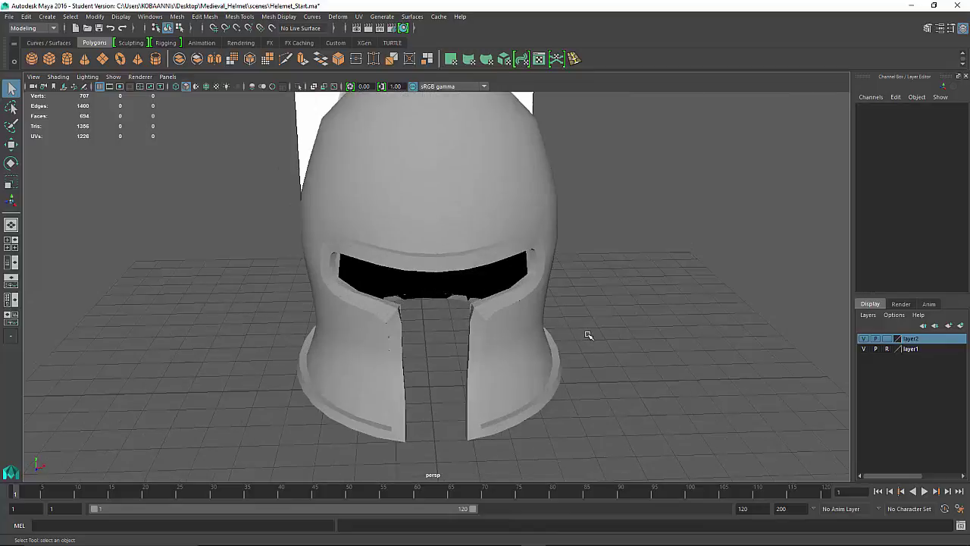
scroll(589, 336, up, 3)
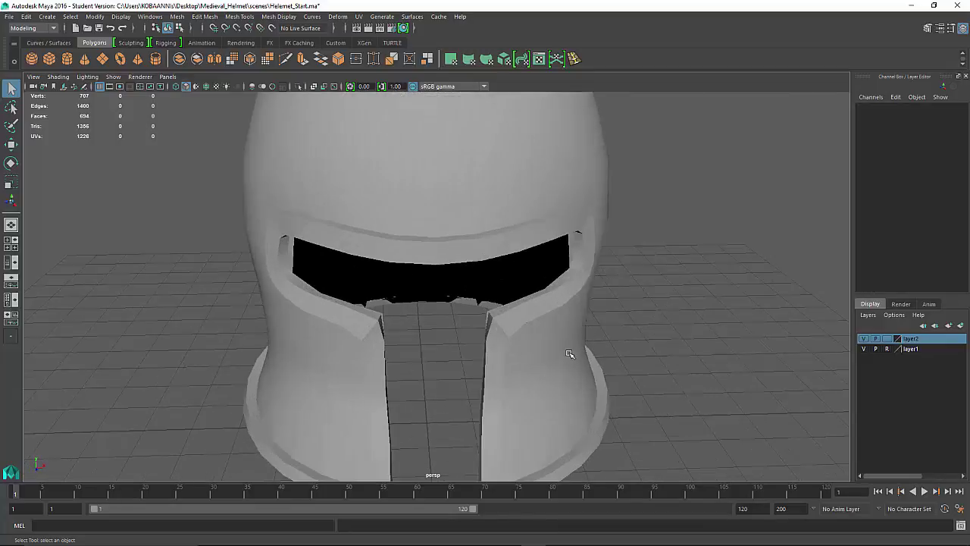
alt+drag(570, 354, 597, 380)
scroll(576, 364, up, 5)
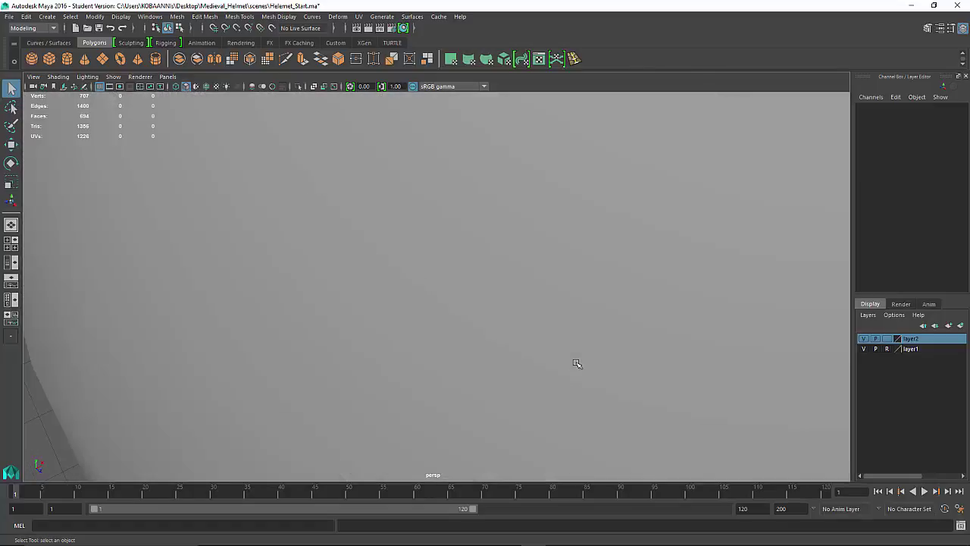
scroll(576, 363, down, 5)
click(543, 411)
alt+drag(543, 410, 381, 377)
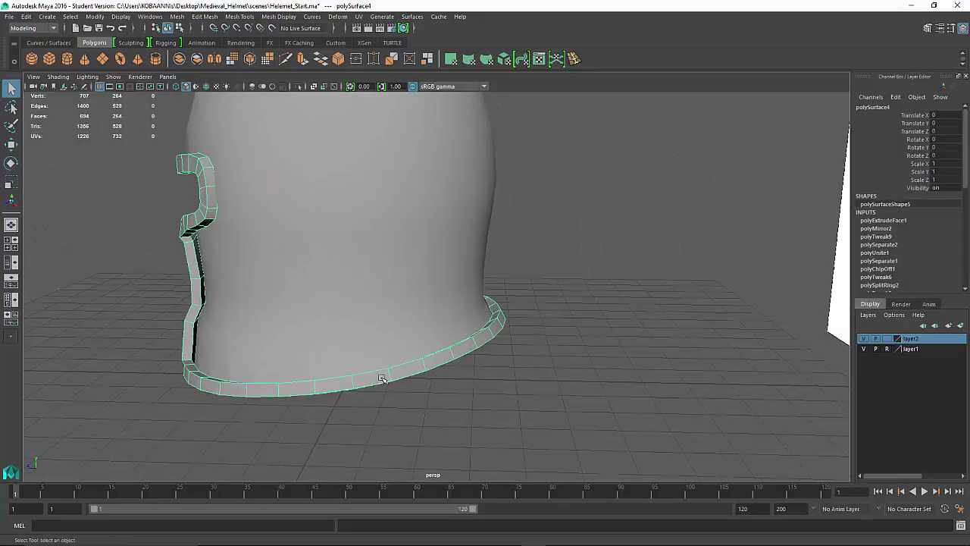
click(362, 307)
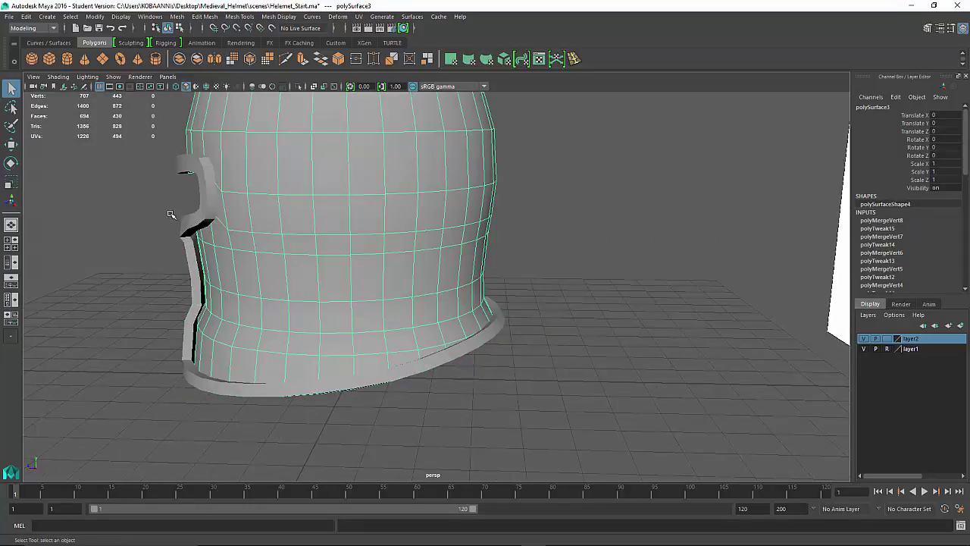
Select both the shell and trim and display them in smooth mesh preview.
drag(168, 197, 613, 364)
key(3)
click(527, 349)
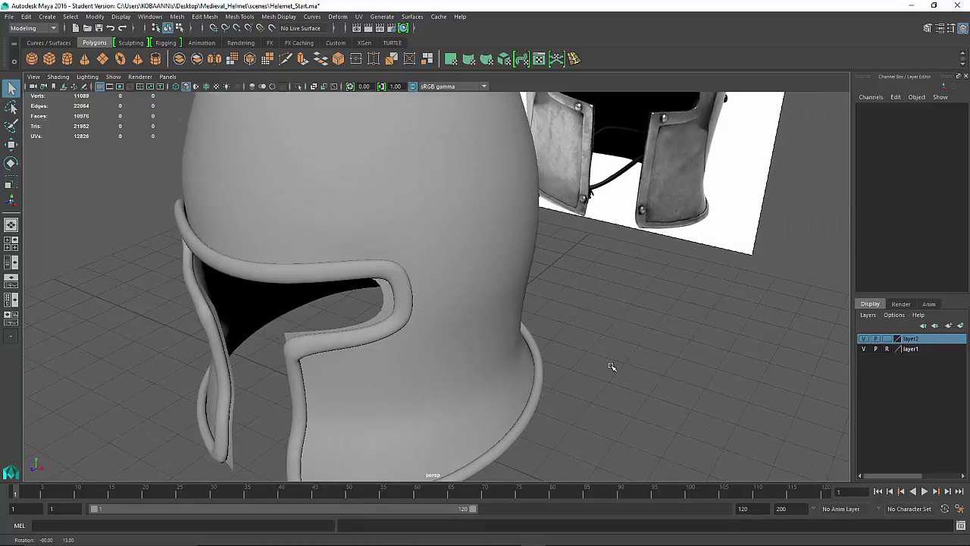
scroll(606, 361, up, 2)
Switch only the shell back to unsmoothed display, keeping the trim in smooth preview.
click(473, 296)
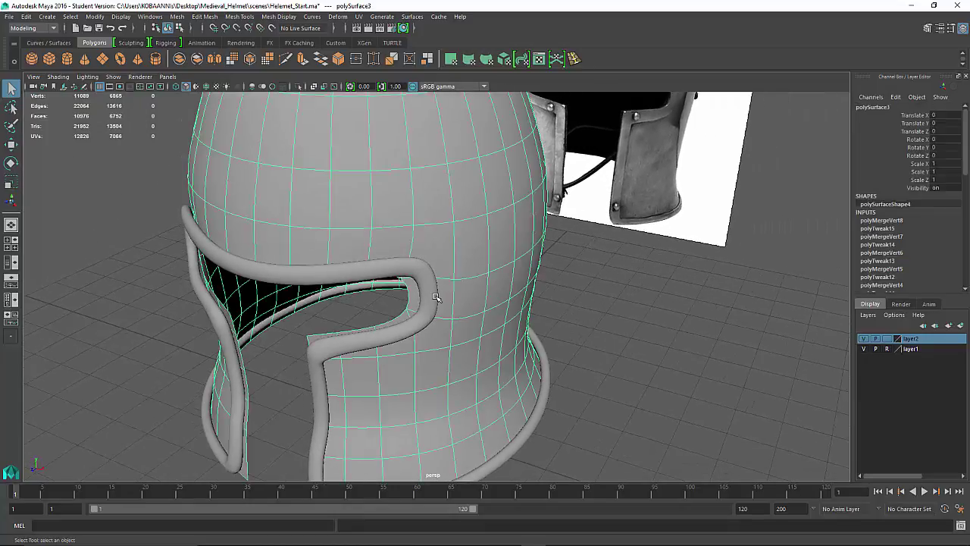
alt+drag(436, 297, 459, 281)
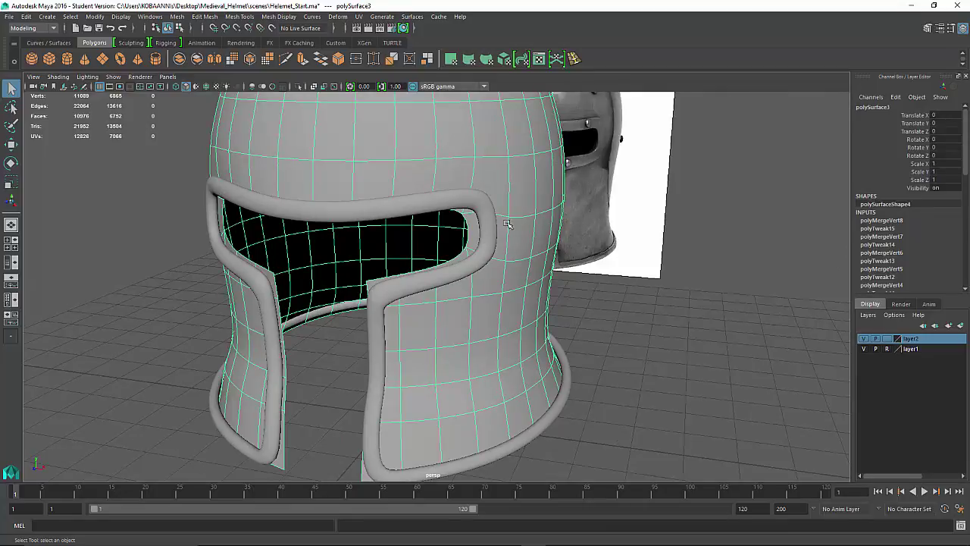
key(1)
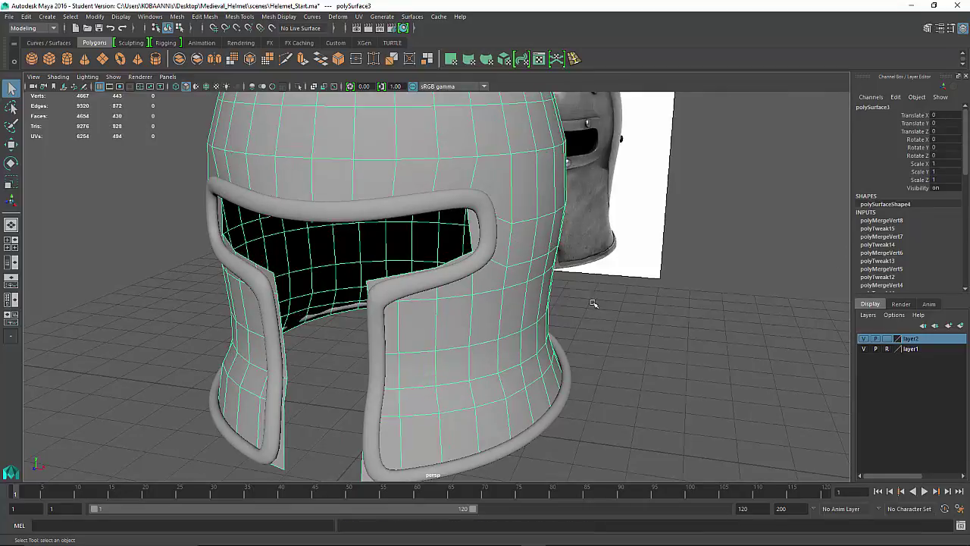
scroll(572, 305, up, 4)
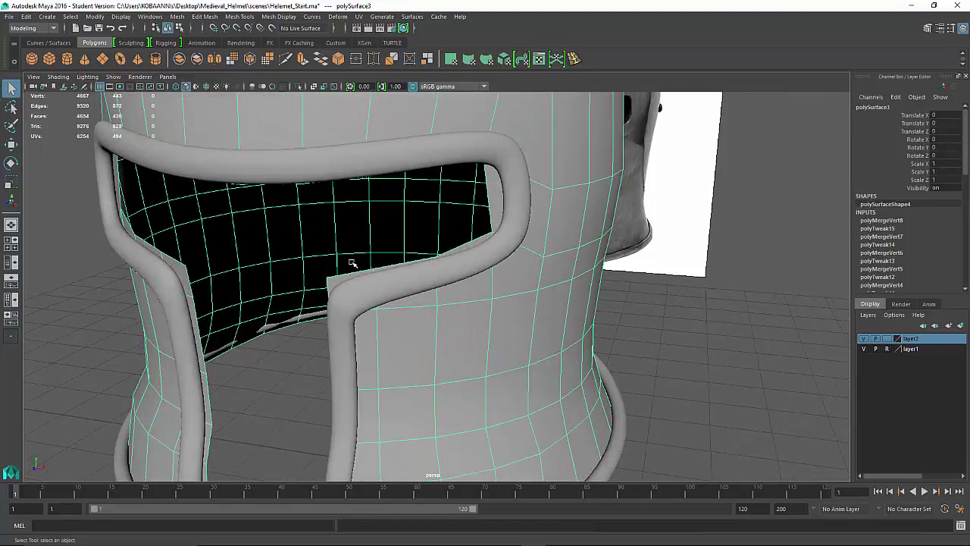
Switch the trim back to unsmoothed display and select the shell.
click(440, 160)
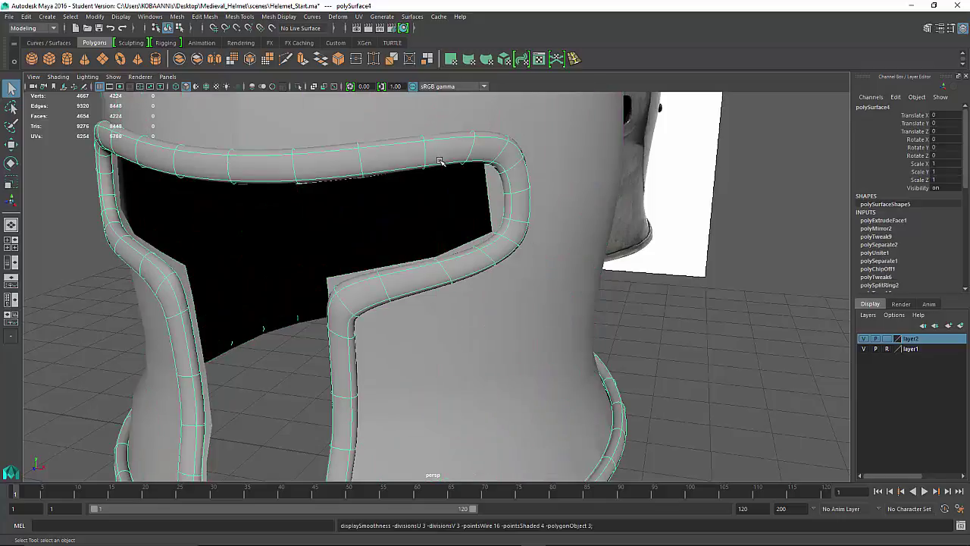
key(1)
click(420, 240)
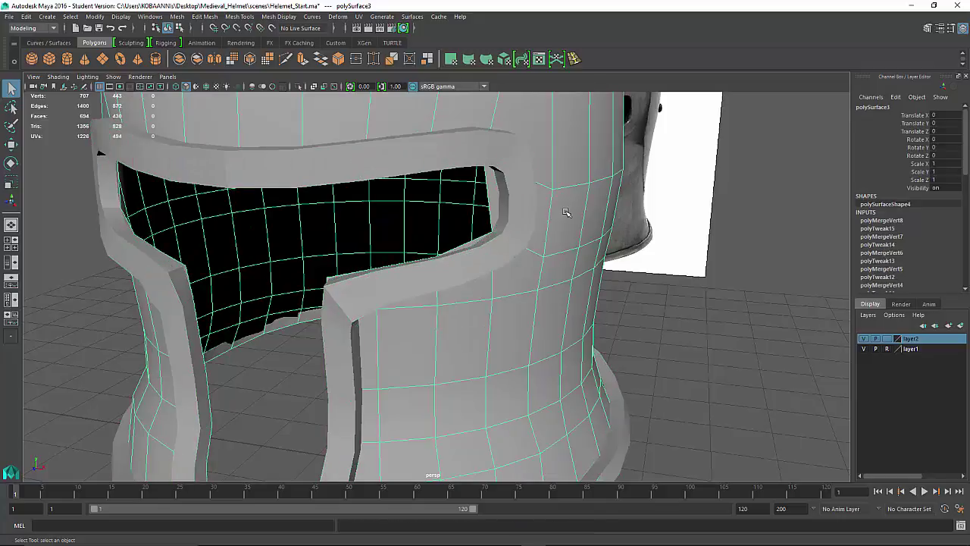
Adjust the shell's border edges at the eye slit's outer end and the cheek corner on one side of the visor opening to fit the trim.
mouse_move(565, 212)
right_down()
mouse_move(570, 196)
mouse_move(565, 218)
right_up()
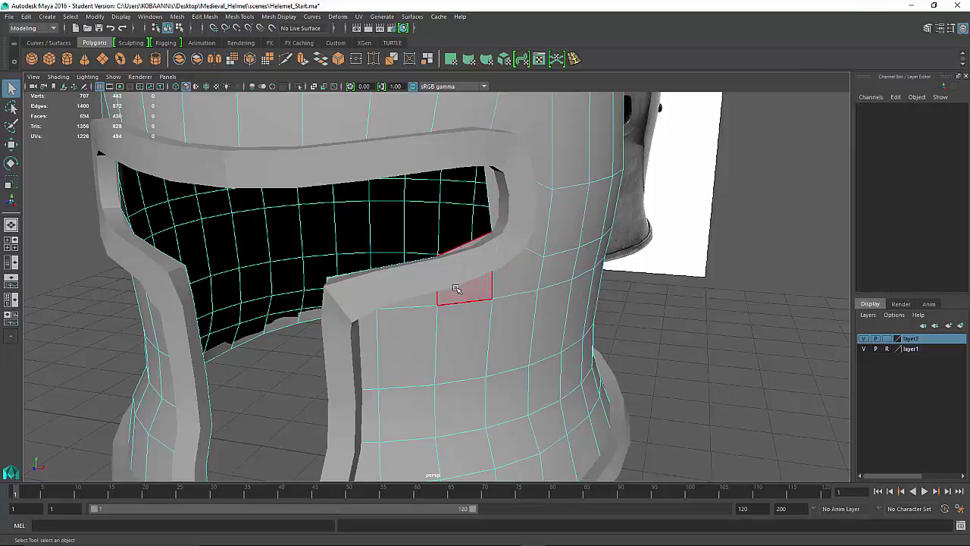
alt+drag(250, 227, 163, 230)
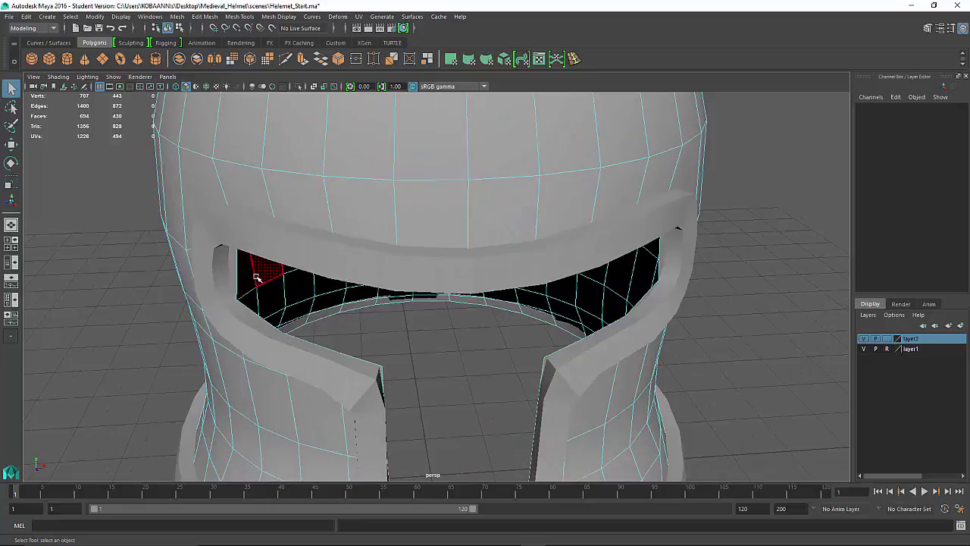
alt+drag(260, 270, 284, 278)
right_drag(385, 294, 379, 226)
click(387, 306)
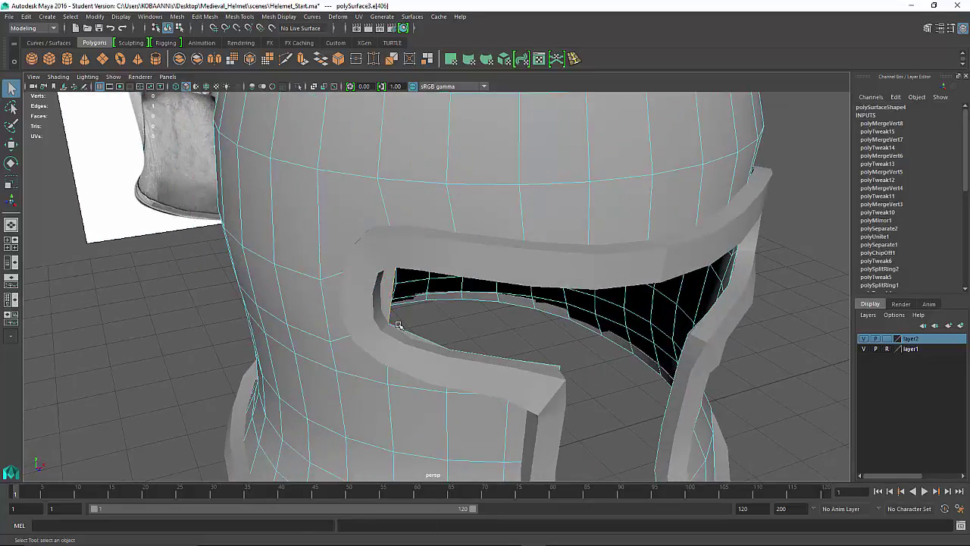
key(w)
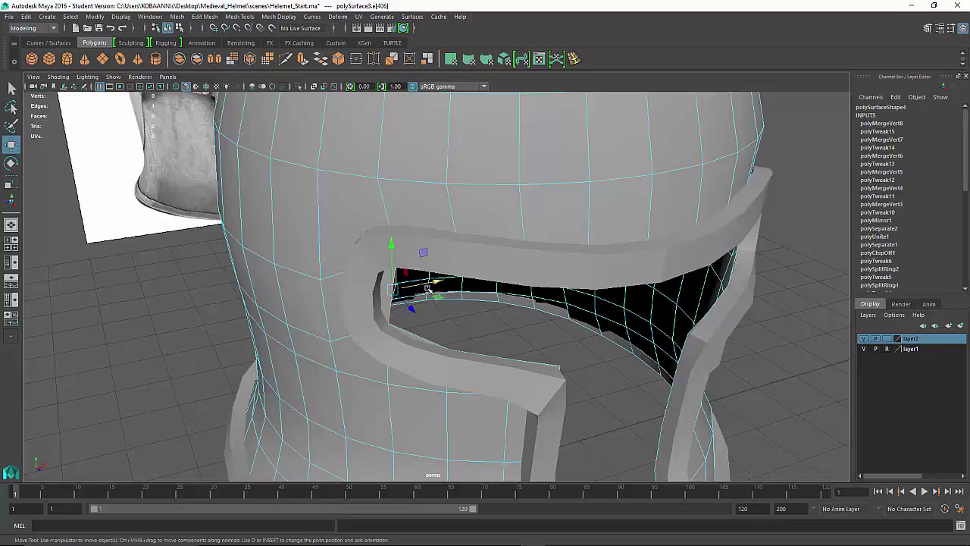
mouse_move(434, 298)
mouse_down()
mouse_move(421, 298)
mouse_move(437, 300)
mouse_move(424, 307)
mouse_up()
click(410, 312)
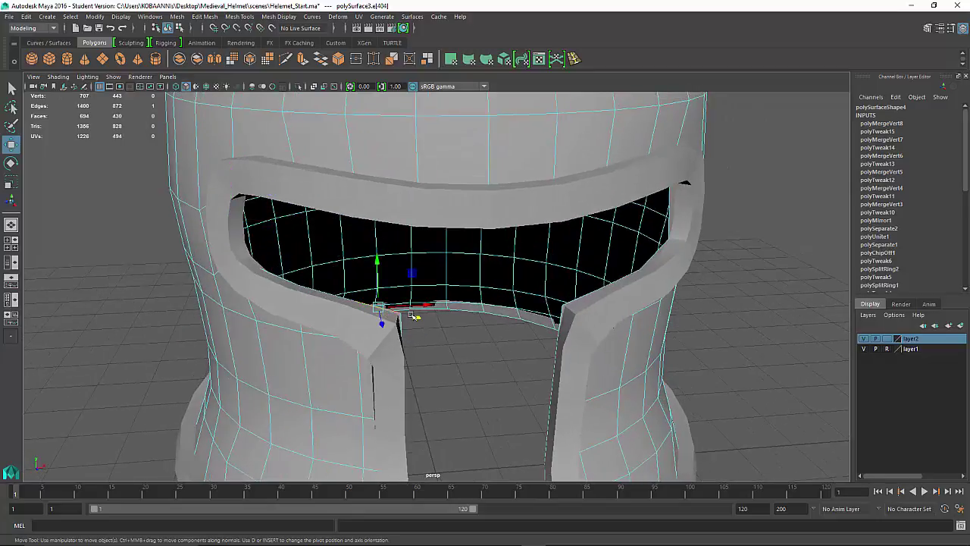
middle_drag(417, 320, 413, 325)
Move the matching shell border edges at the cheek corner and slit end on the opposite side of the visor opening toward the trim.
alt+drag(416, 322, 557, 320)
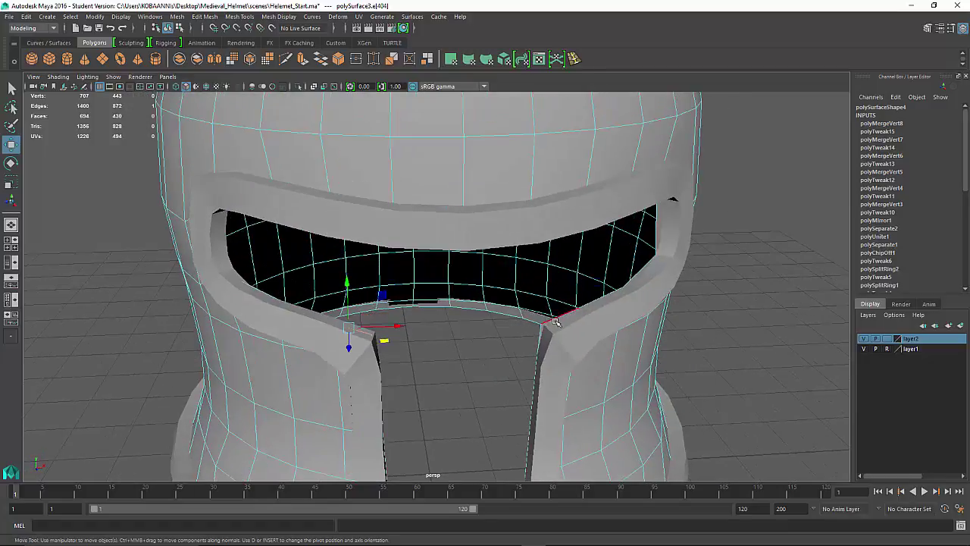
click(556, 322)
middle_drag(601, 328, 612, 328)
alt+drag(642, 306, 635, 295)
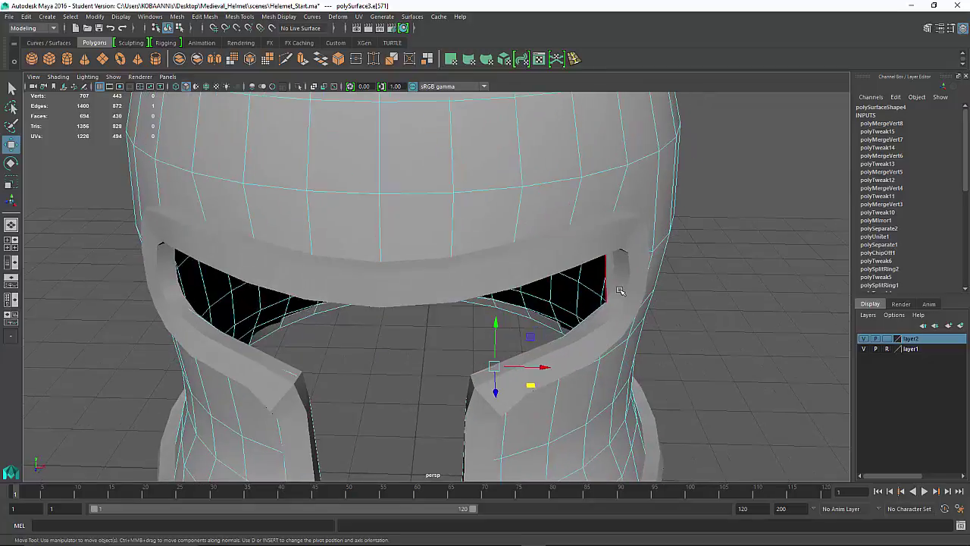
click(618, 291)
middle_drag(643, 286, 657, 285)
alt+drag(657, 285, 619, 297)
Run Cleanup on the shell and trim to select matching n-gons, concave, holed, lamina and nonmanifold faces.
right_drag(577, 225, 606, 205)
click(566, 257)
drag(656, 205, 279, 370)
scroll(377, 334, up, 6)
scroll(374, 330, down, 6)
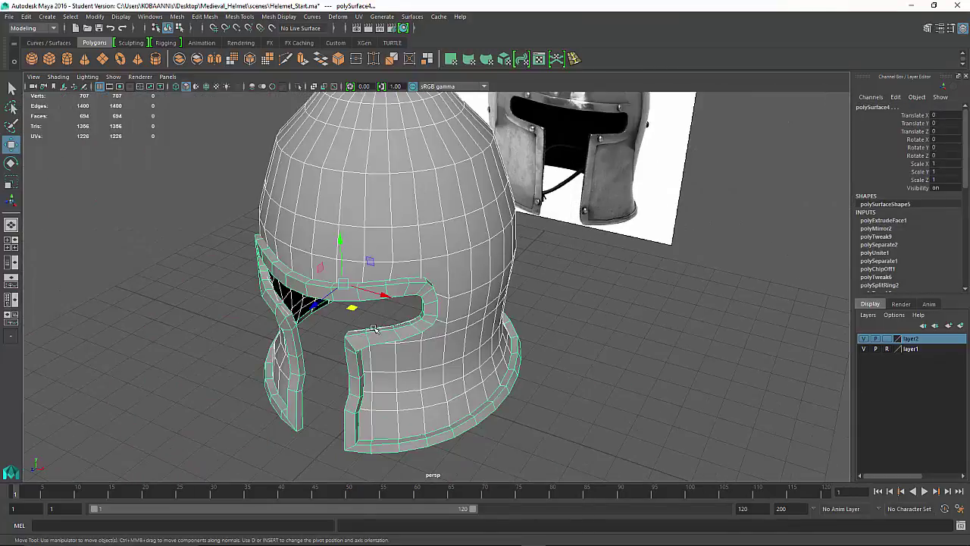
mouse_move(416, 255)
shift+right_down()
mouse_move(410, 485)
mouse_move(408, 458)
shift+right_up()
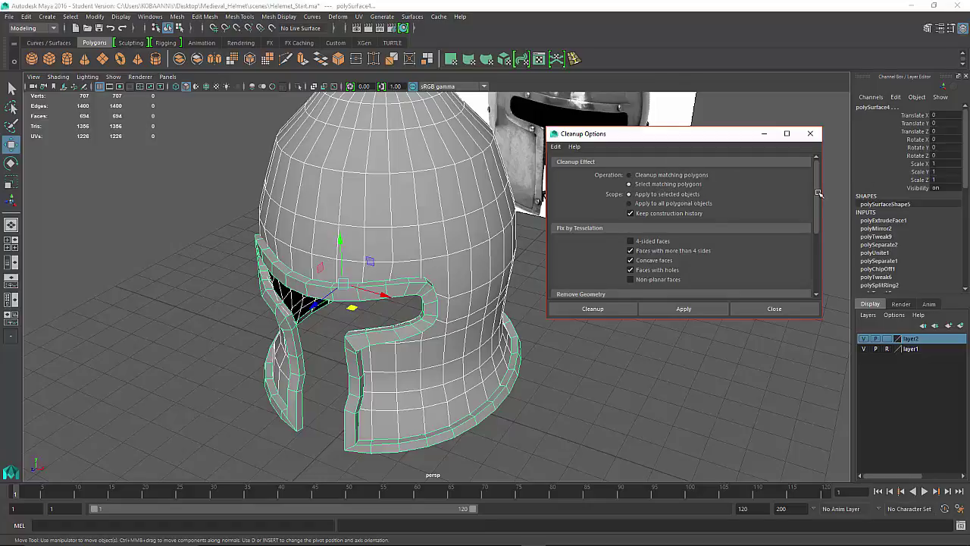
drag(818, 193, 816, 203)
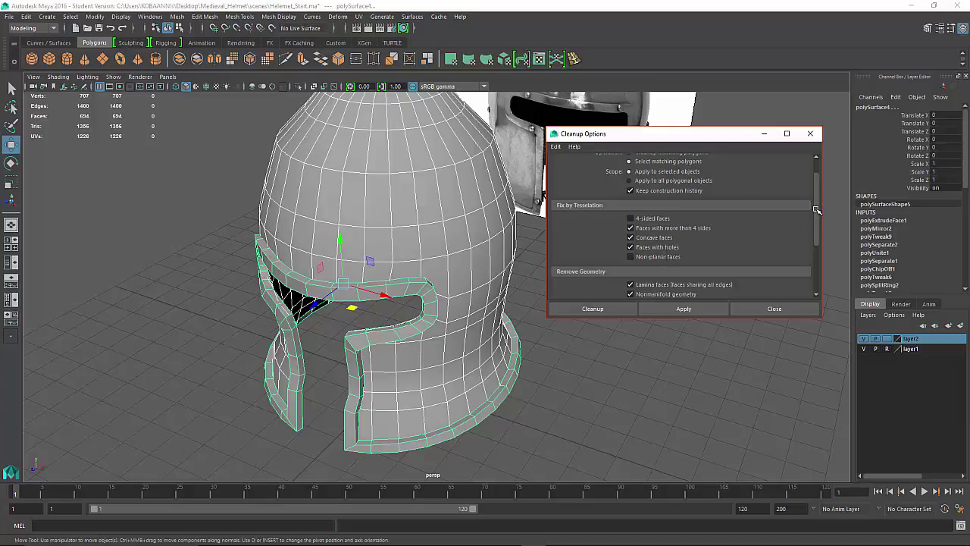
drag(817, 212, 816, 240)
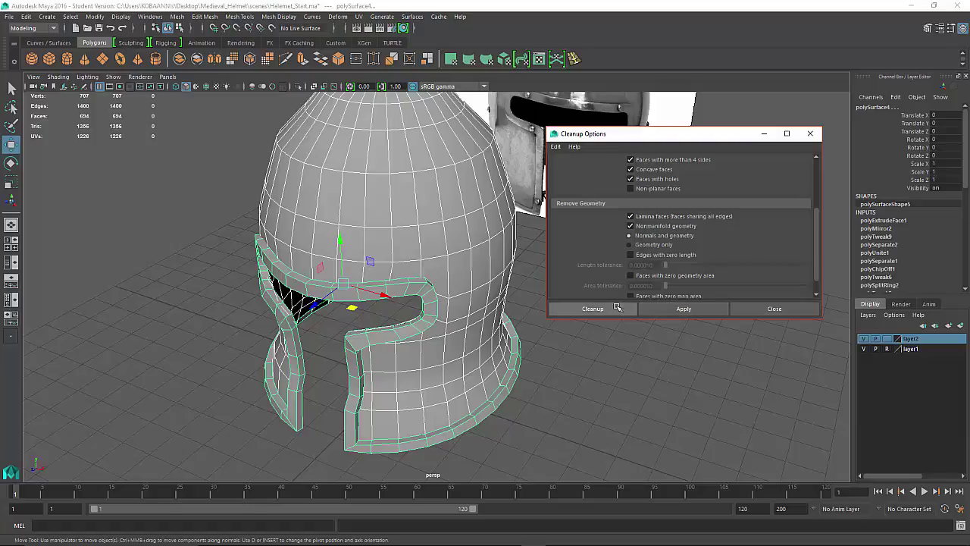
click(657, 306)
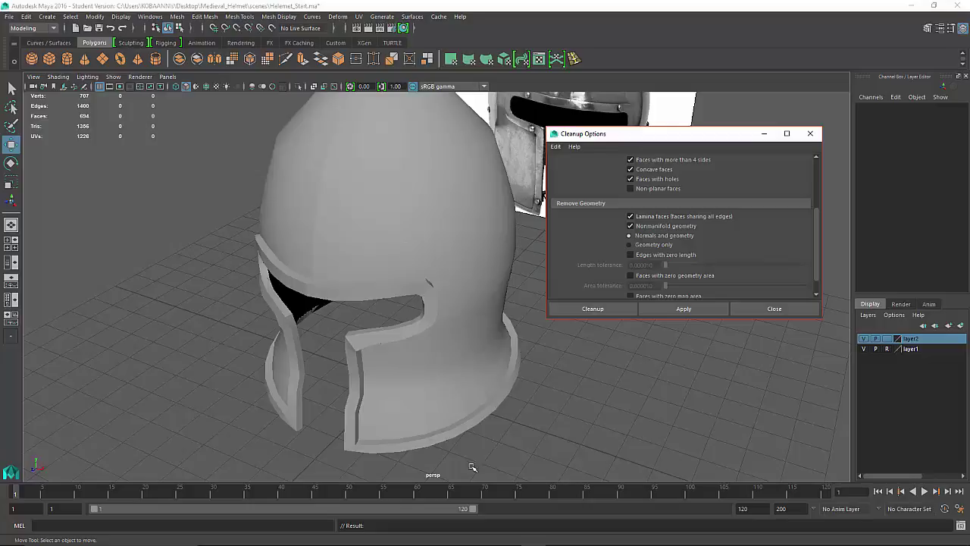
click(774, 309)
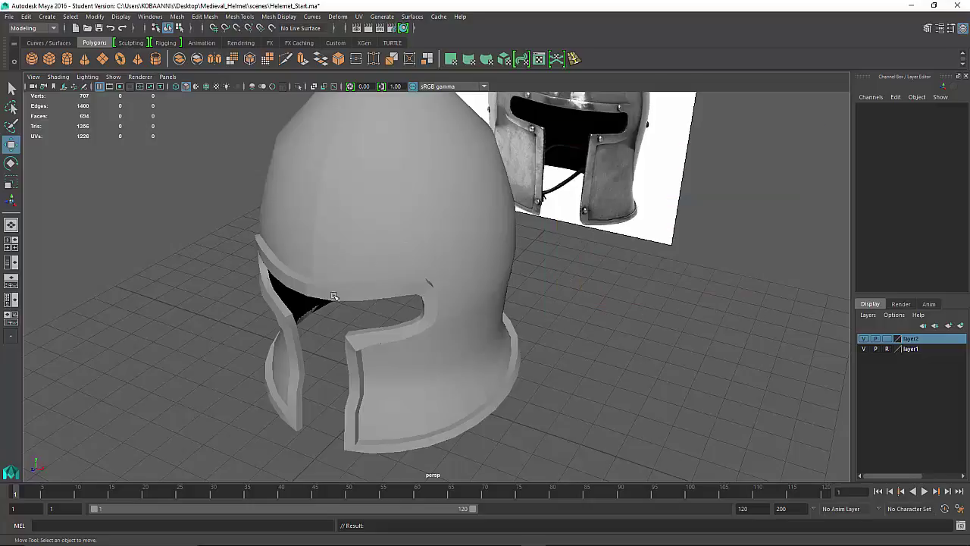
Extrude the whole shell with a thickness of -0.1.
alt+drag(345, 306, 439, 198)
click(434, 201)
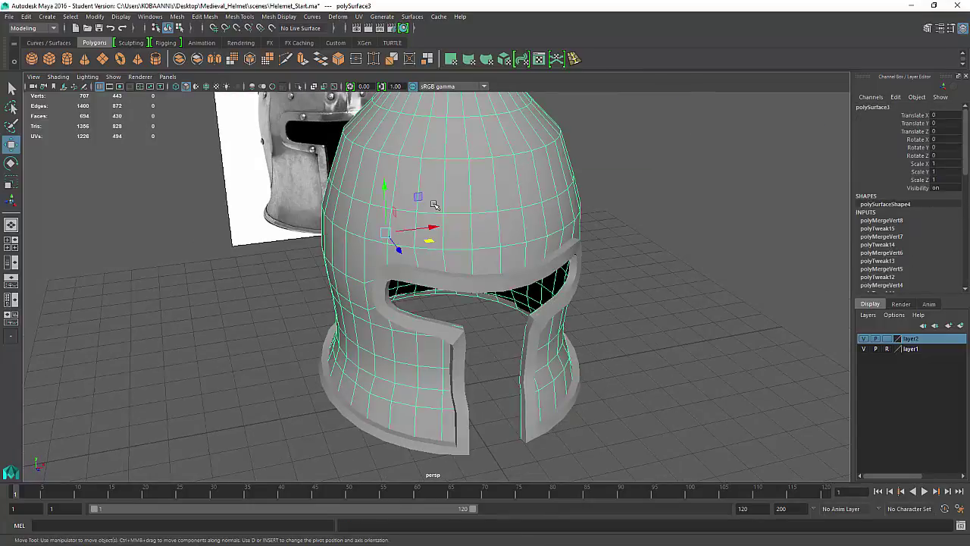
mouse_move(434, 203)
right_down()
mouse_move(453, 198)
mouse_move(427, 210)
mouse_move(436, 205)
right_up()
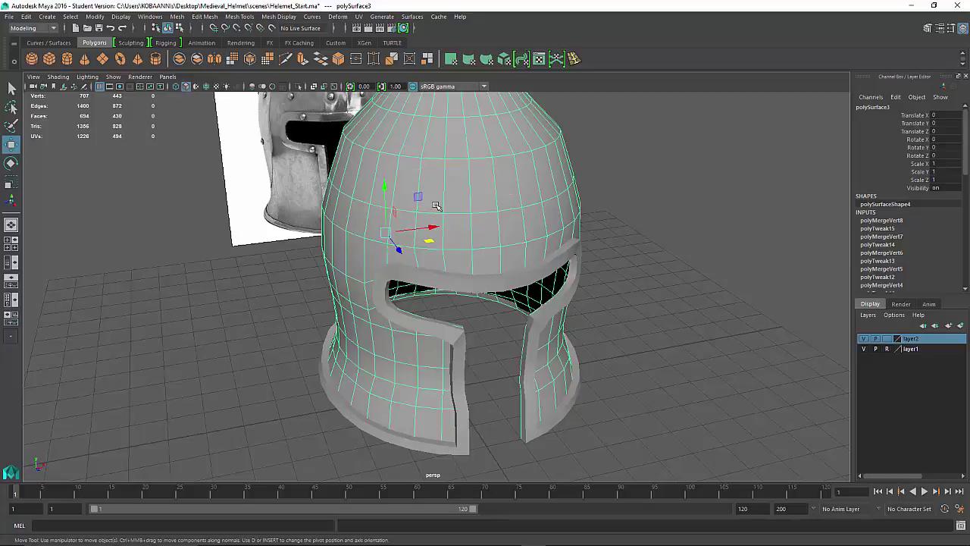
shift+right_click(443, 207)
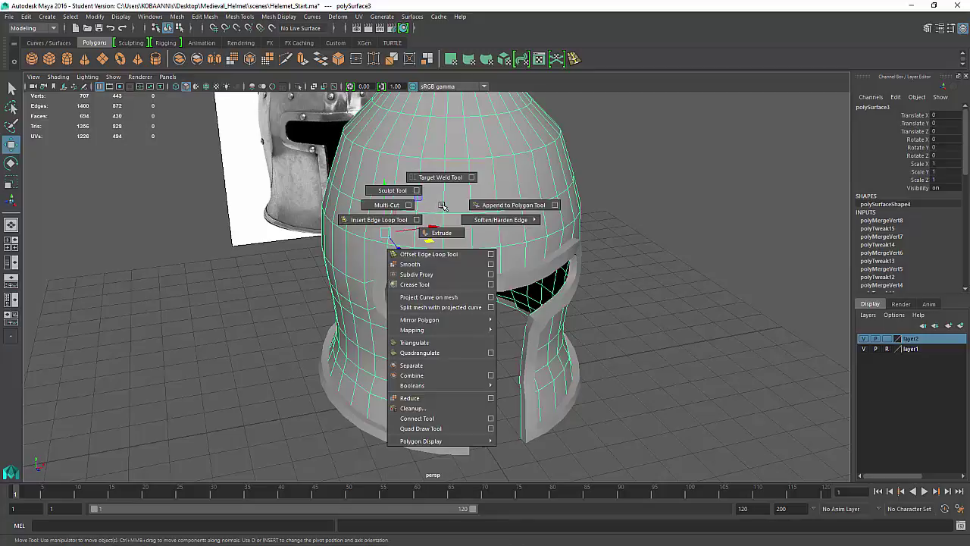
click(442, 233)
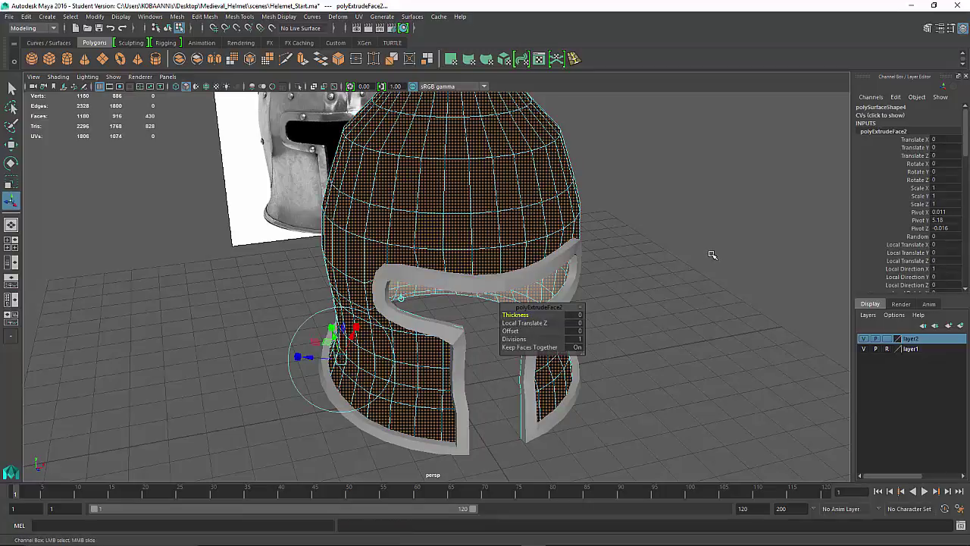
middle_drag(711, 255, 707, 257)
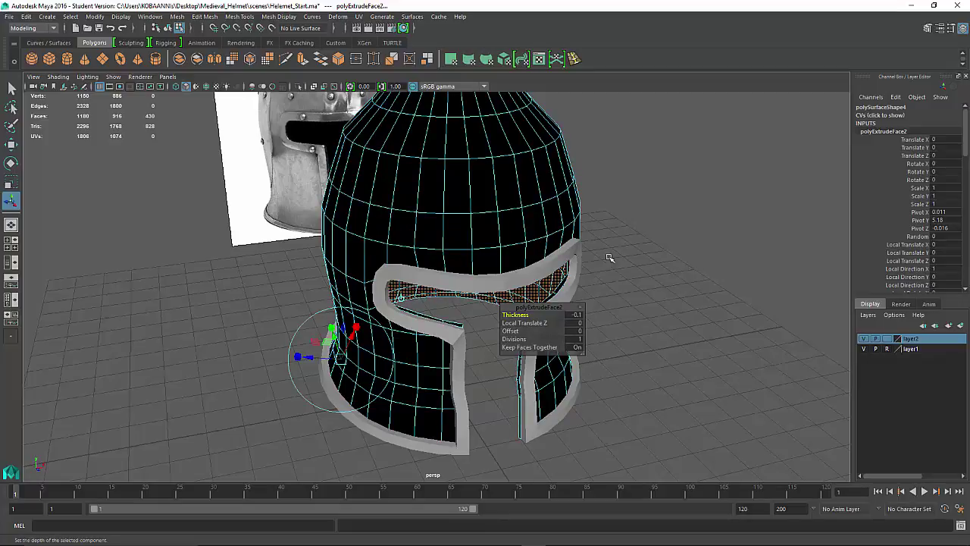
Return the shell to object mode, reverse its normals and deselect it.
right_drag(507, 198, 583, 166)
click(597, 157)
click(551, 178)
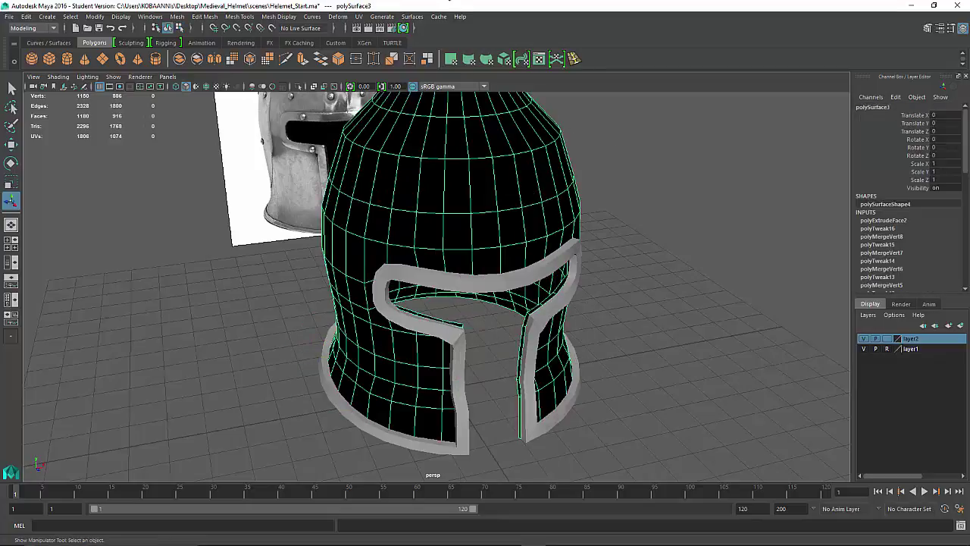
click(279, 16)
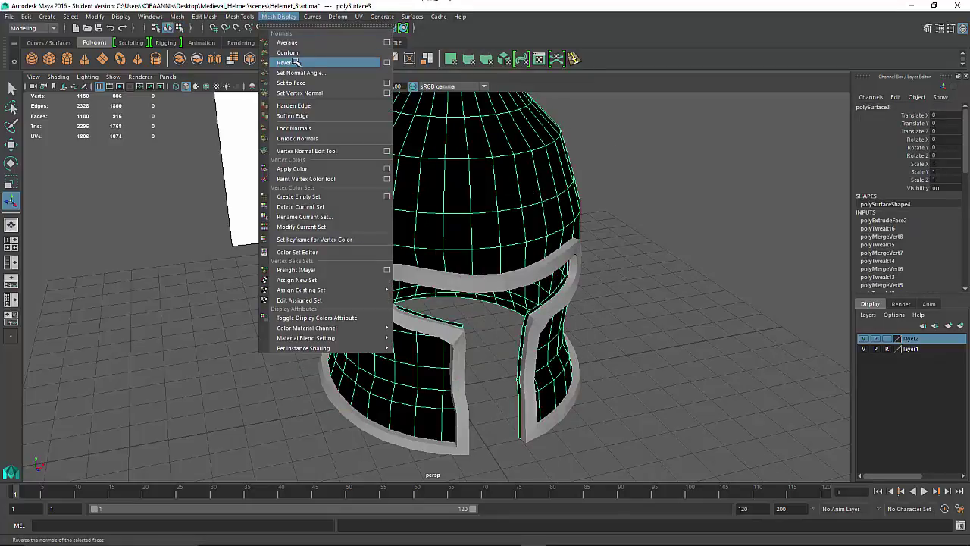
click(287, 62)
click(667, 202)
Select the edge loop along the outer front border of the trim around the visor opening.
mouse_move(633, 236)
alt+mouse_down()
mouse_move(516, 243)
mouse_move(526, 264)
mouse_move(579, 240)
mouse_move(489, 244)
mouse_move(507, 281)
alt+mouse_up()
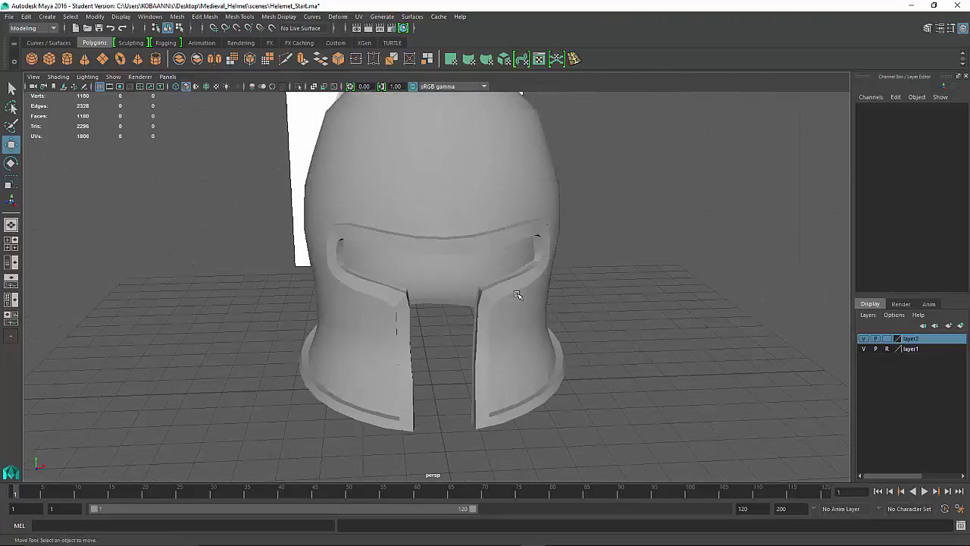
scroll(520, 294, down, 4)
scroll(483, 229, up, 6)
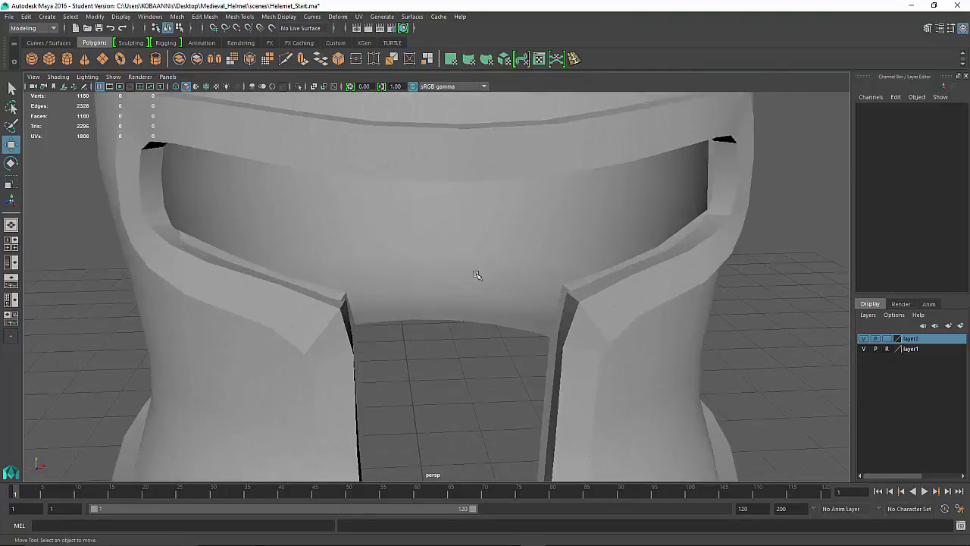
mouse_move(409, 386)
alt+mouse_down()
mouse_move(390, 402)
mouse_move(410, 382)
alt+mouse_up()
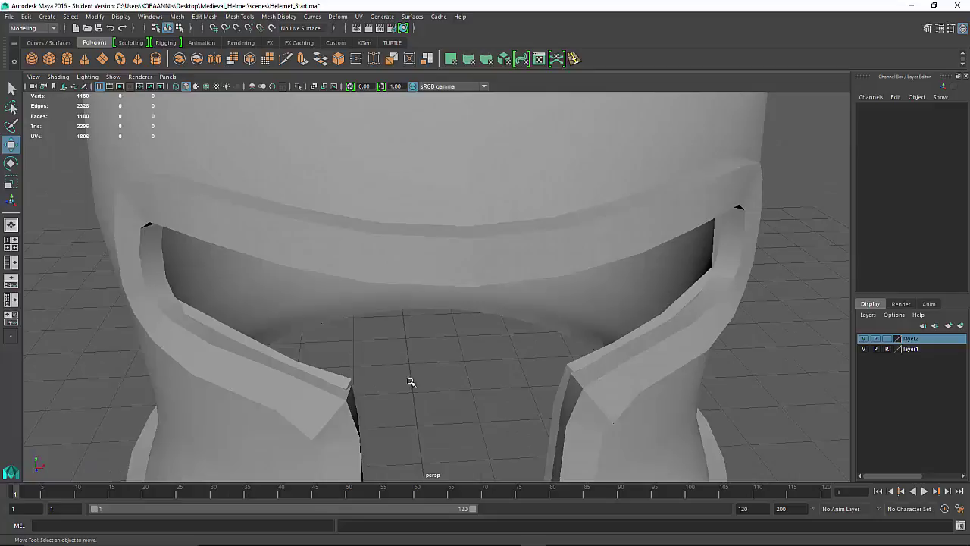
click(374, 246)
scroll(401, 385, up, 5)
scroll(401, 384, down, 5)
right_click(442, 258)
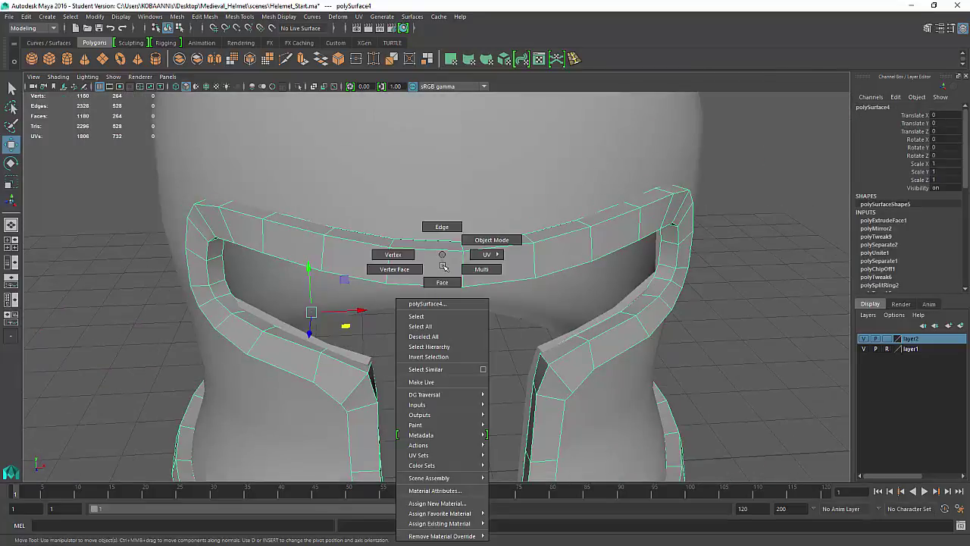
right_drag(443, 267, 442, 228)
click(435, 250)
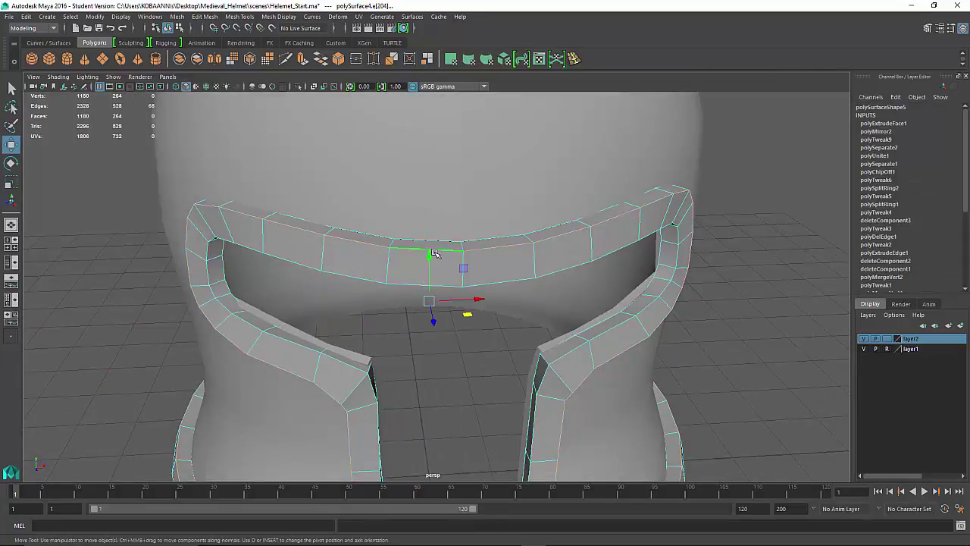
Extend the selection with two more full edge loops around the trim, including the visor opening's inner front border.
click(400, 285)
shift+double_click(400, 285)
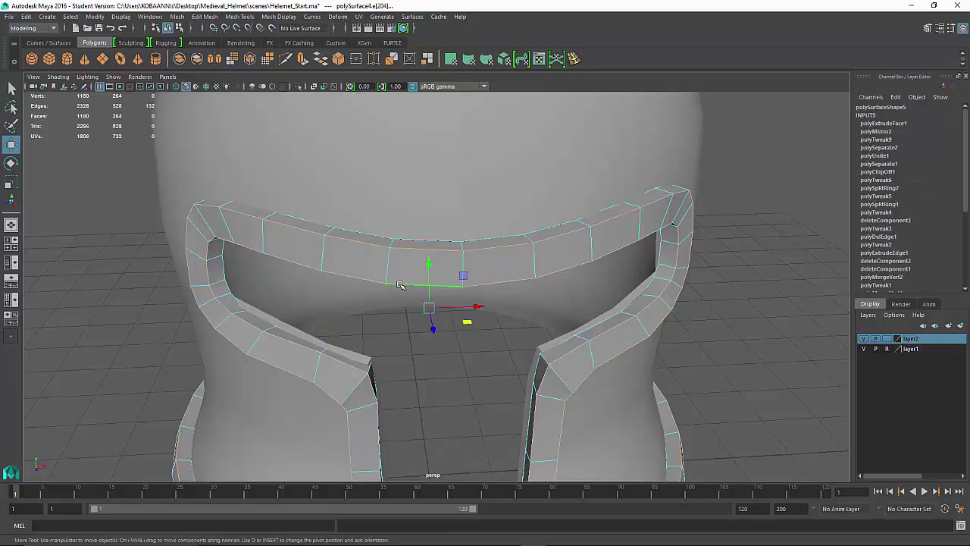
alt+drag(404, 320, 392, 336)
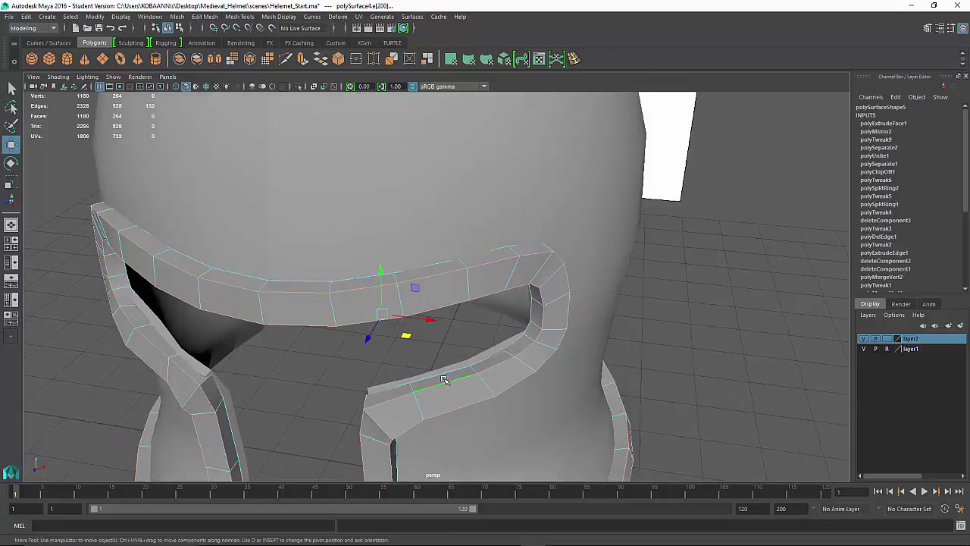
shift+double_click(402, 394)
alt+drag(216, 387, 278, 424)
click(417, 459)
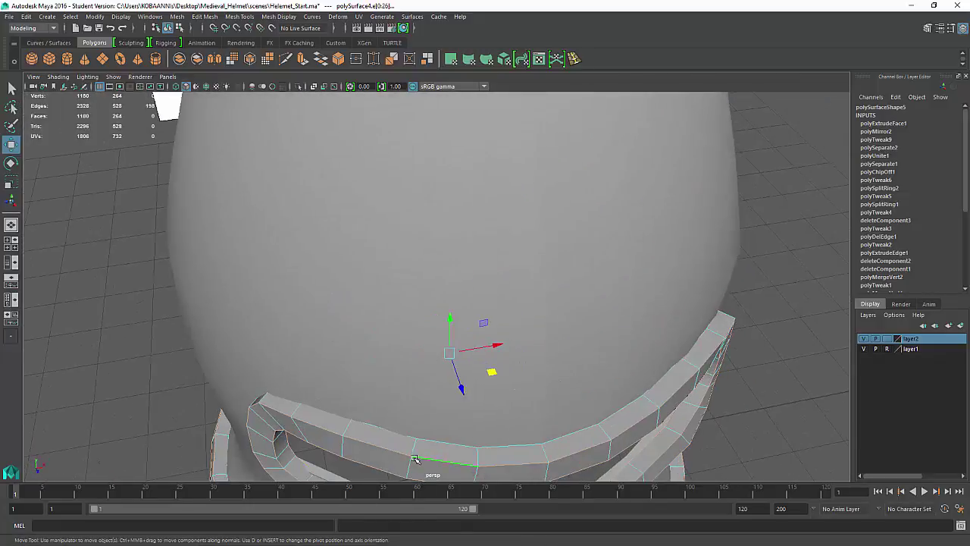
Bevel the selected trim edge loops with 3 segments and a fraction of 1.
shift+right_drag(415, 358, 468, 359)
alt+middle_drag(508, 397, 496, 363)
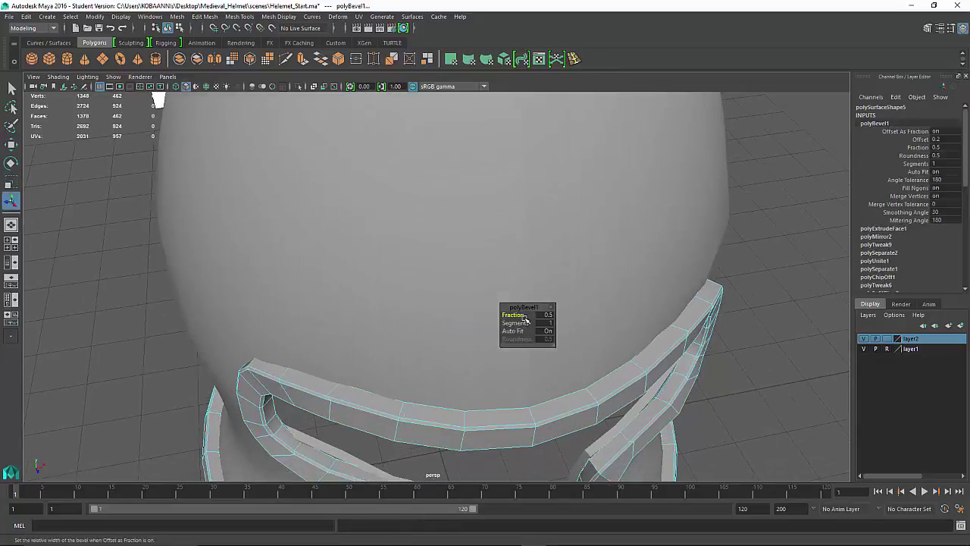
click(519, 324)
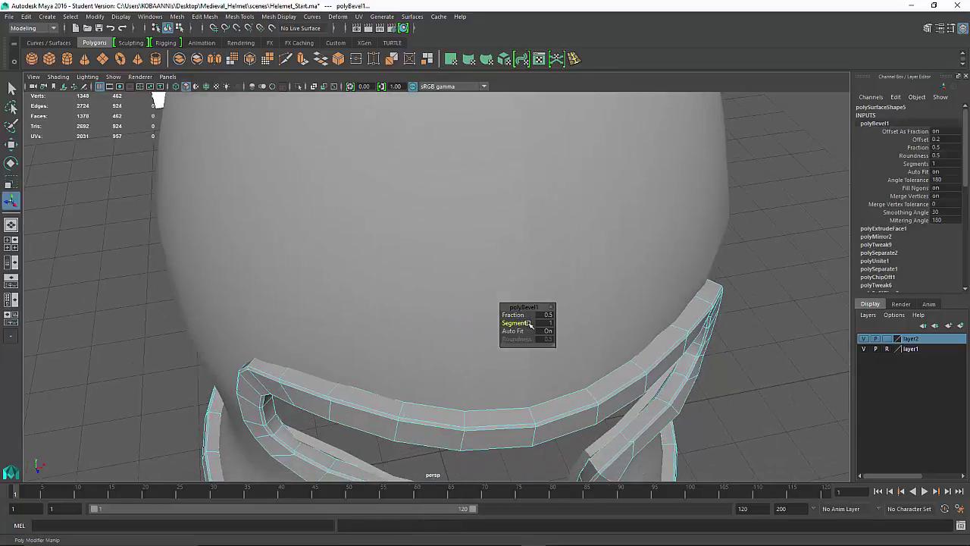
drag(522, 324, 533, 325)
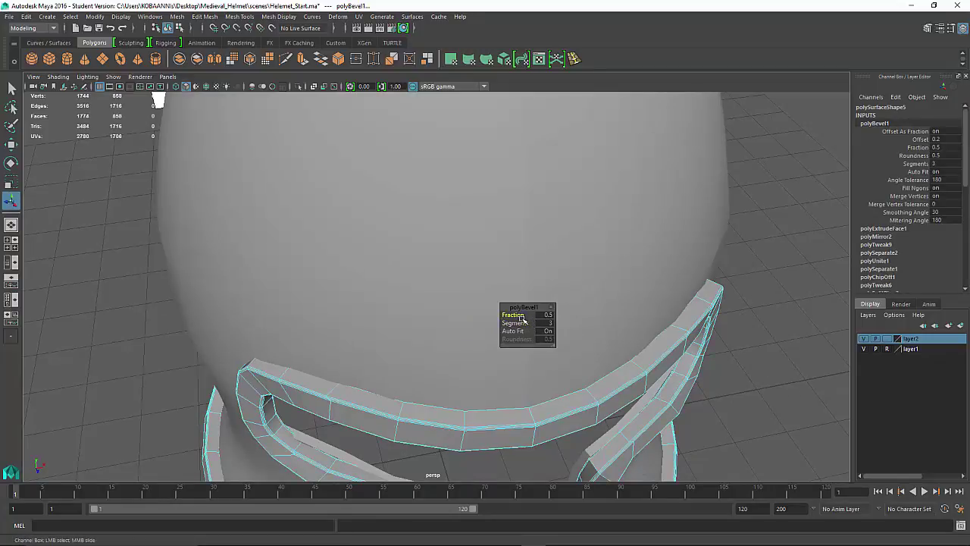
drag(521, 317, 526, 318)
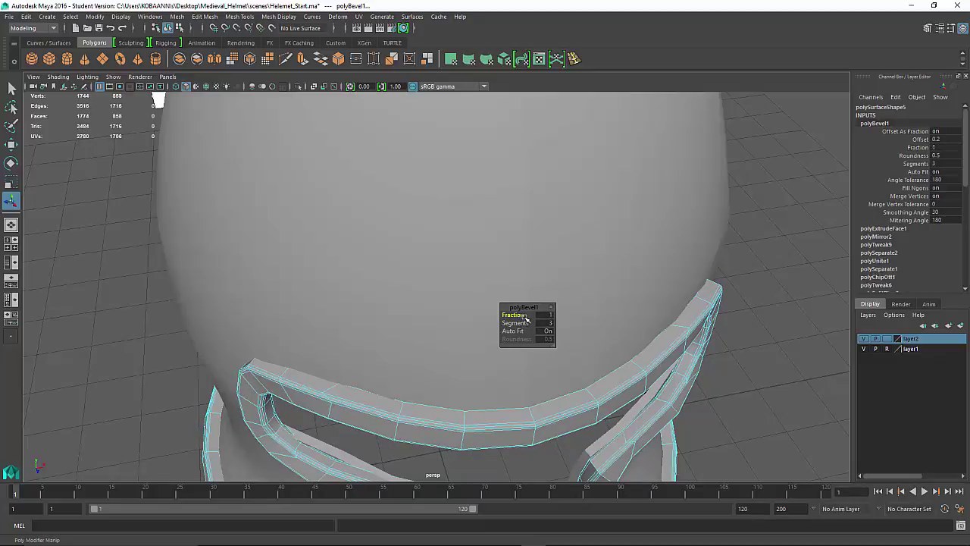
scroll(519, 369, down, 5)
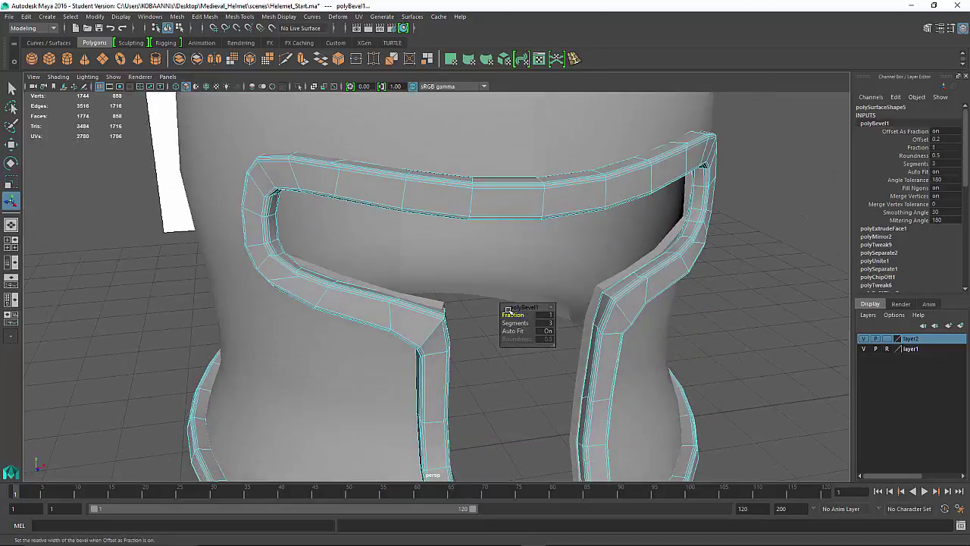
Return the trim to object mode and examine its bevelled edges around the visor opening, face slot and lower rim.
scroll(484, 341, up, 4)
alt+drag(479, 353, 475, 362)
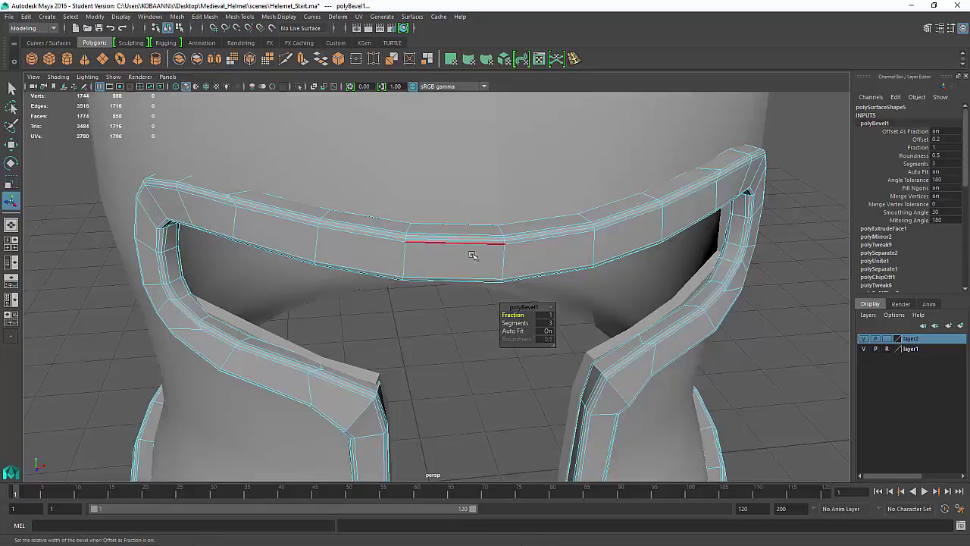
right_drag(473, 253, 558, 224)
alt+drag(726, 261, 678, 265)
alt+drag(361, 376, 410, 385)
scroll(368, 365, up, 3)
scroll(367, 366, down, 6)
scroll(433, 329, down, 3)
scroll(435, 331, up, 8)
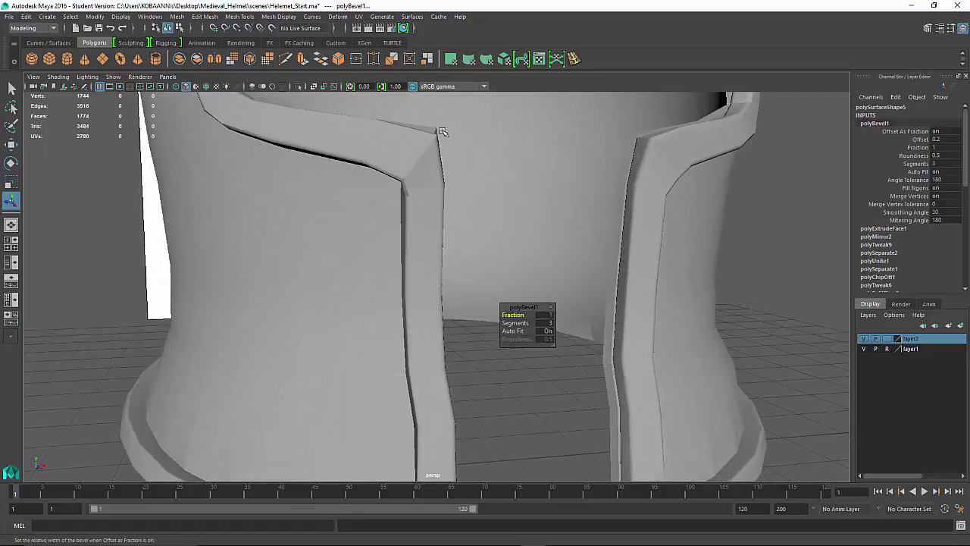
alt+drag(499, 354, 301, 420)
scroll(398, 395, up, 5)
scroll(398, 395, down, 6)
click(379, 387)
alt+drag(379, 387, 511, 425)
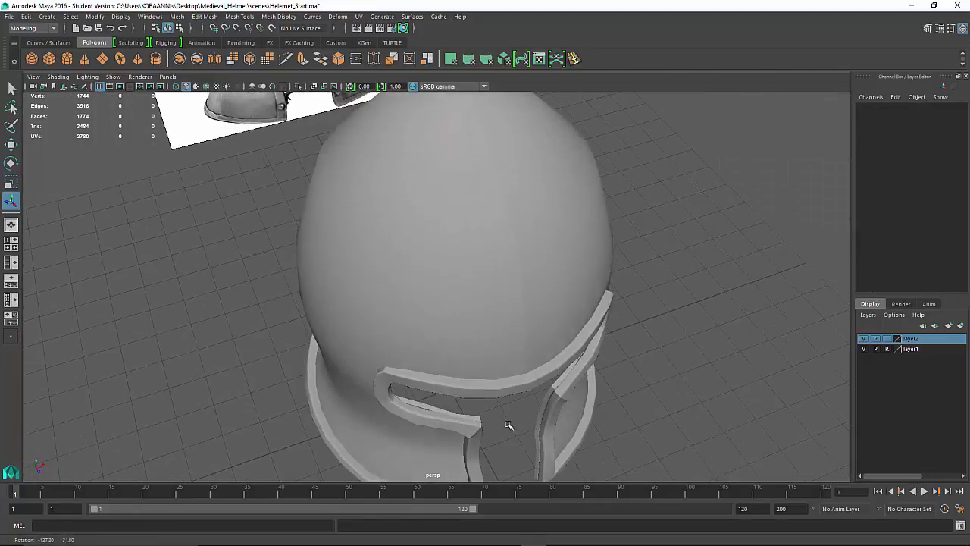
Compare the helmet dome with the central ridge and pointed crown on the reference image.
click(493, 336)
alt+drag(493, 336, 457, 325)
alt+drag(417, 159, 432, 246)
scroll(433, 253, up, 5)
scroll(440, 254, down, 5)
alt+drag(297, 178, 316, 261)
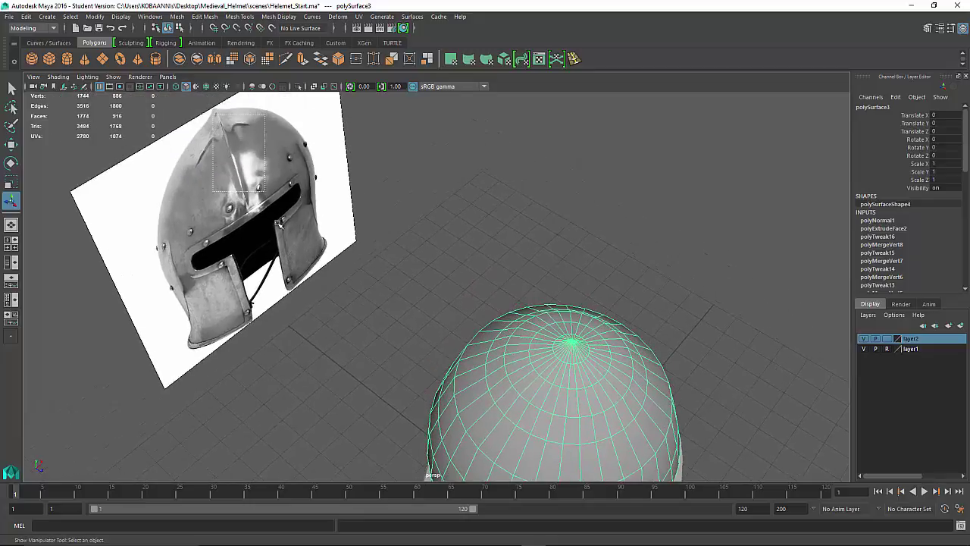
click(217, 129)
alt+drag(347, 282, 366, 316)
alt+right_drag(366, 317, 462, 319)
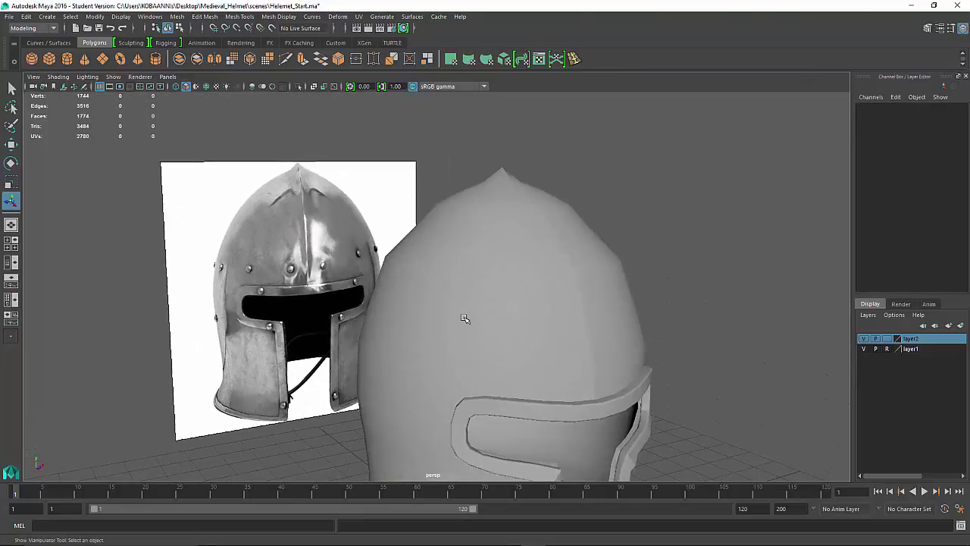
Bevel the vertical centre edge line on the dome's front with fraction 1 and 2 segments, and return to object mode.
click(598, 329)
right_drag(588, 328, 590, 228)
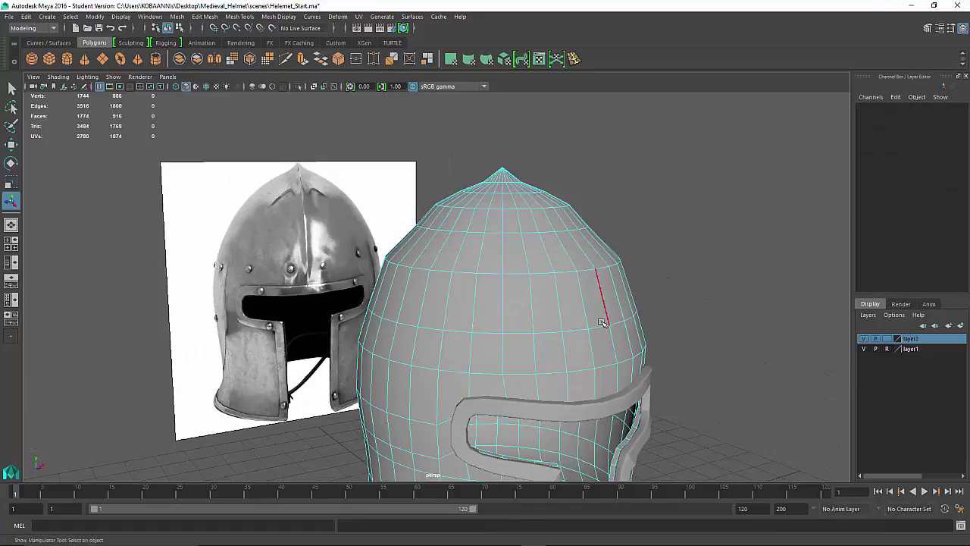
click(595, 388)
mouse_move(579, 368)
alt+mouse_down()
mouse_move(700, 357)
mouse_move(689, 396)
mouse_move(586, 379)
alt+mouse_up()
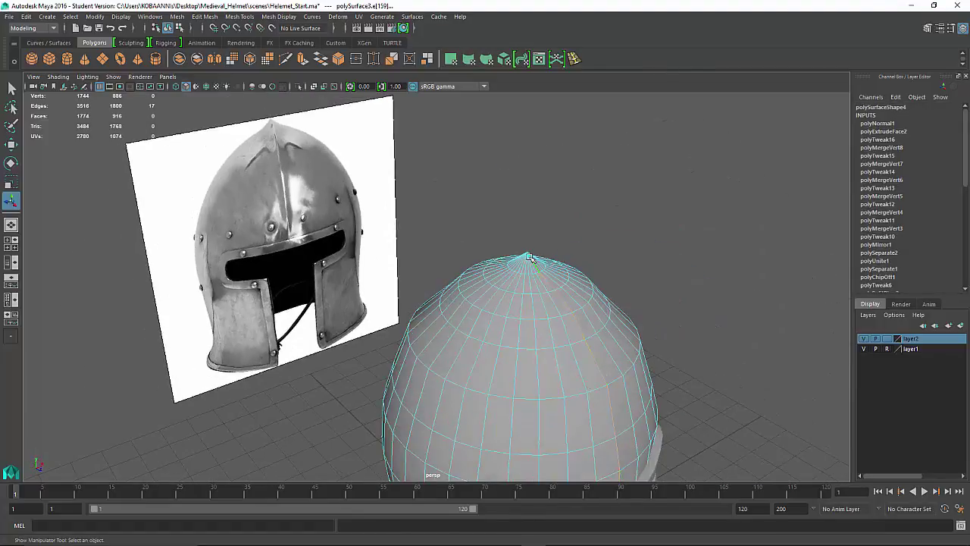
alt+middle_drag(591, 353, 472, 301)
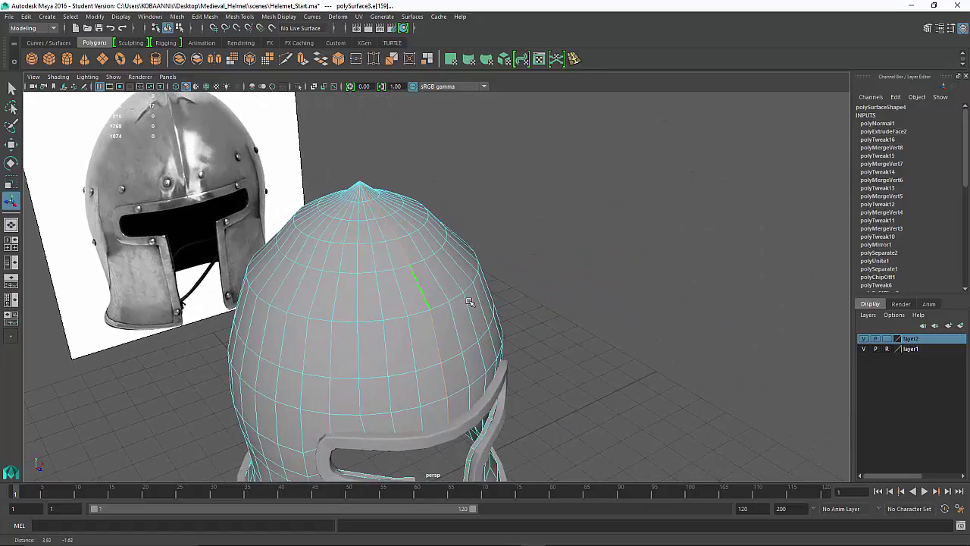
shift+right_click(440, 333)
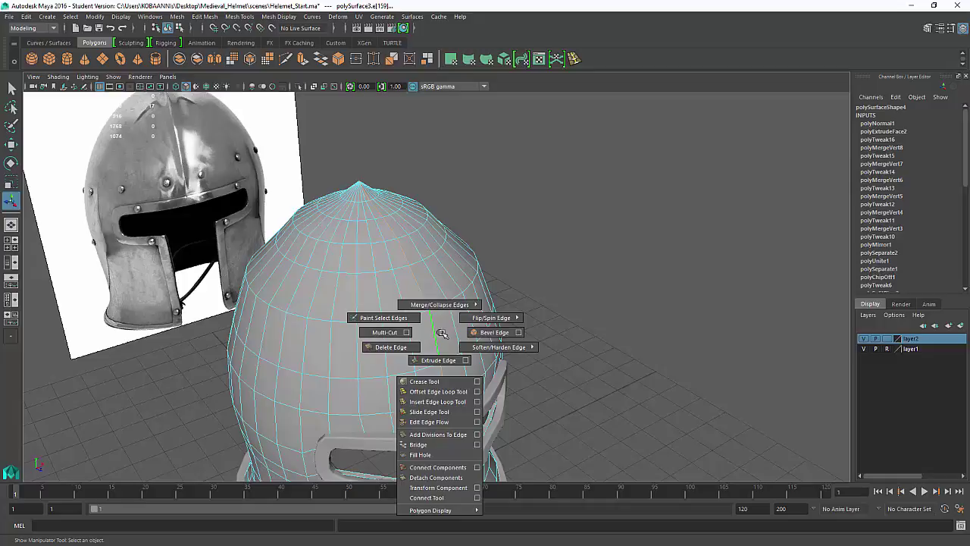
click(492, 332)
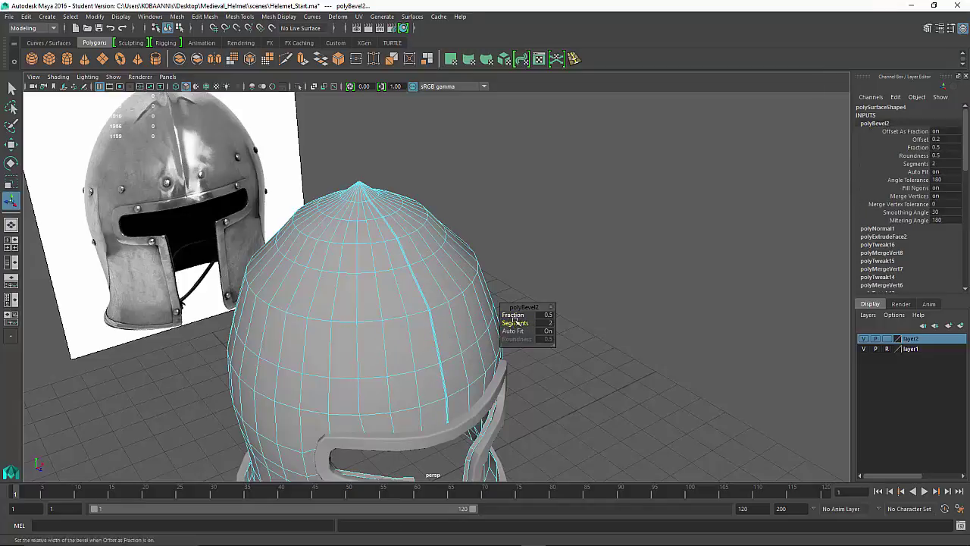
drag(528, 318, 522, 316)
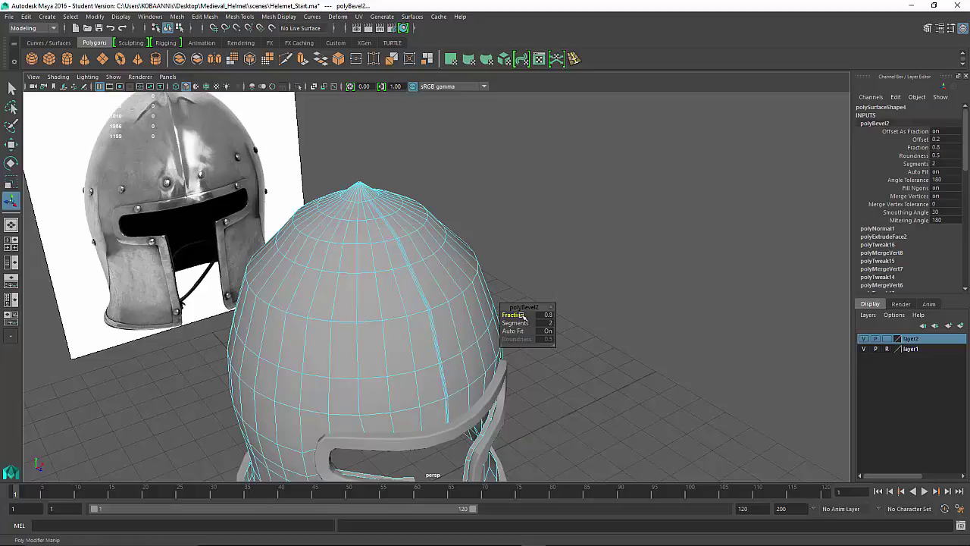
right_drag(458, 251, 461, 236)
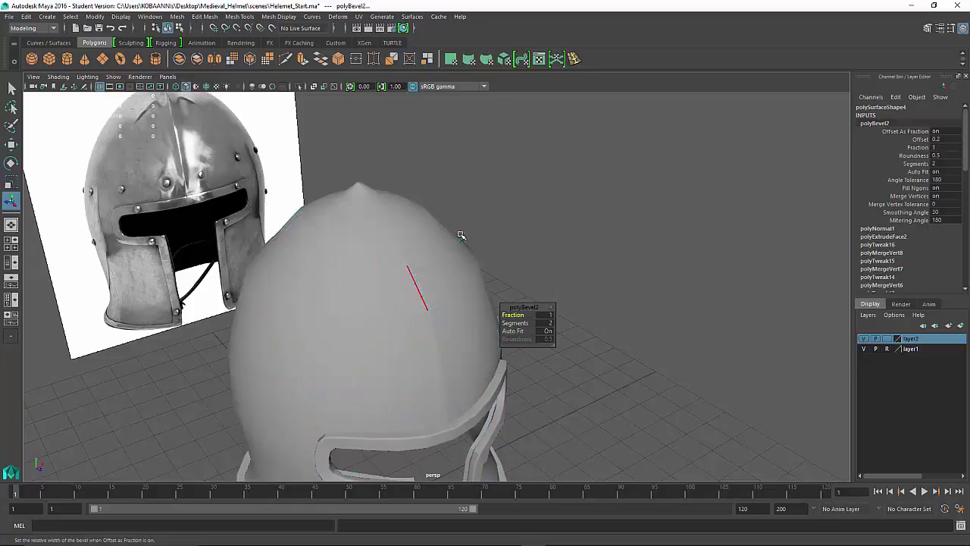
Turn on smooth mesh preview for the helmet shell and for the trim.
mouse_move(476, 311)
alt+mouse_down()
mouse_move(502, 291)
mouse_move(402, 313)
mouse_move(353, 306)
mouse_move(402, 288)
mouse_move(494, 305)
alt+mouse_up()
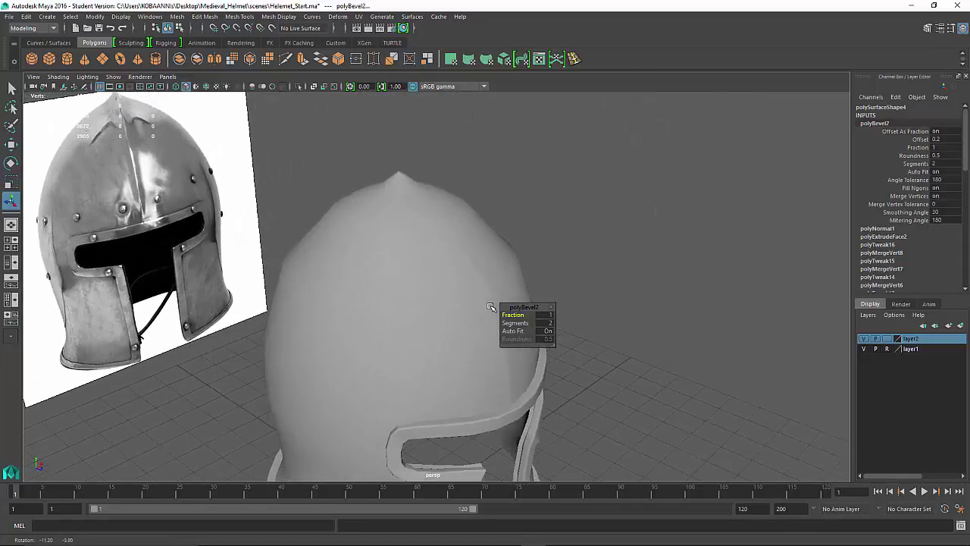
click(455, 319)
right_drag(455, 319, 508, 240)
alt+drag(567, 275, 293, 373)
click(518, 304)
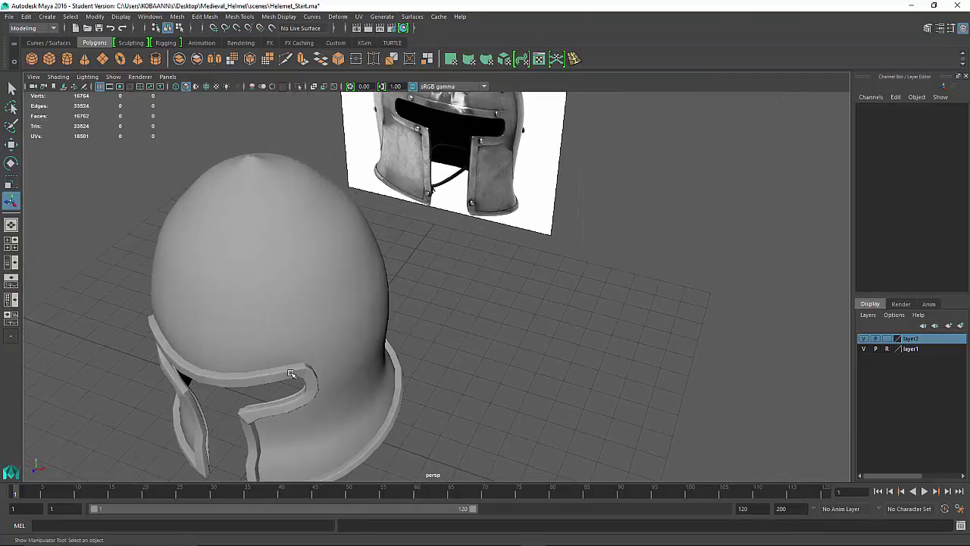
click(290, 374)
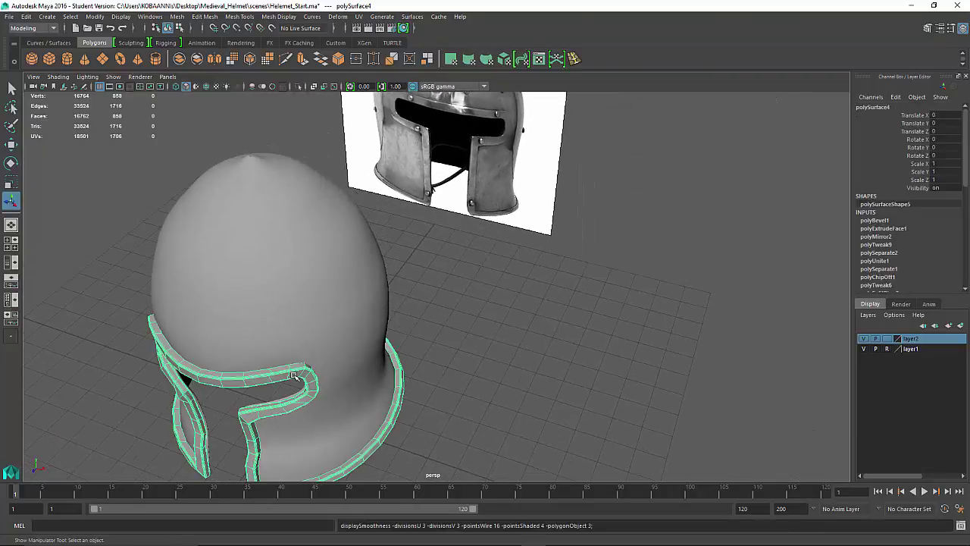
click(368, 359)
Examine the smooth-previewed helmet and trim from several sides against the reference image.
alt+drag(367, 359, 341, 317)
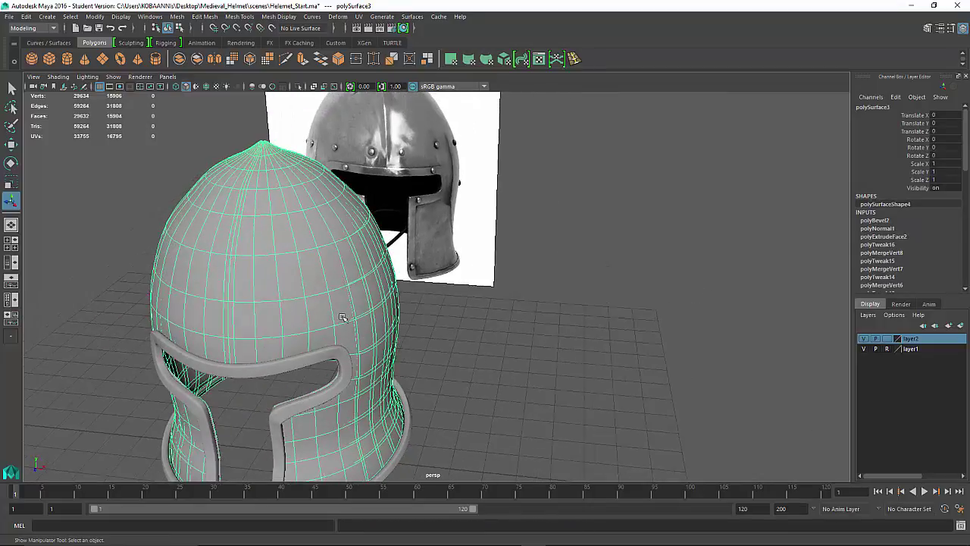
right_drag(325, 307, 382, 243)
click(443, 298)
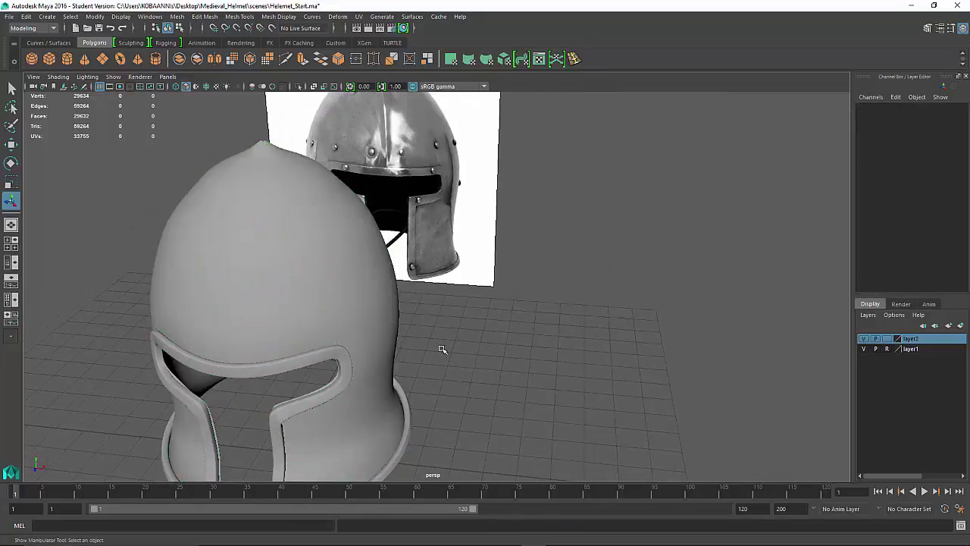
scroll(441, 349, up, 4)
scroll(439, 349, down, 5)
alt+drag(423, 438, 492, 382)
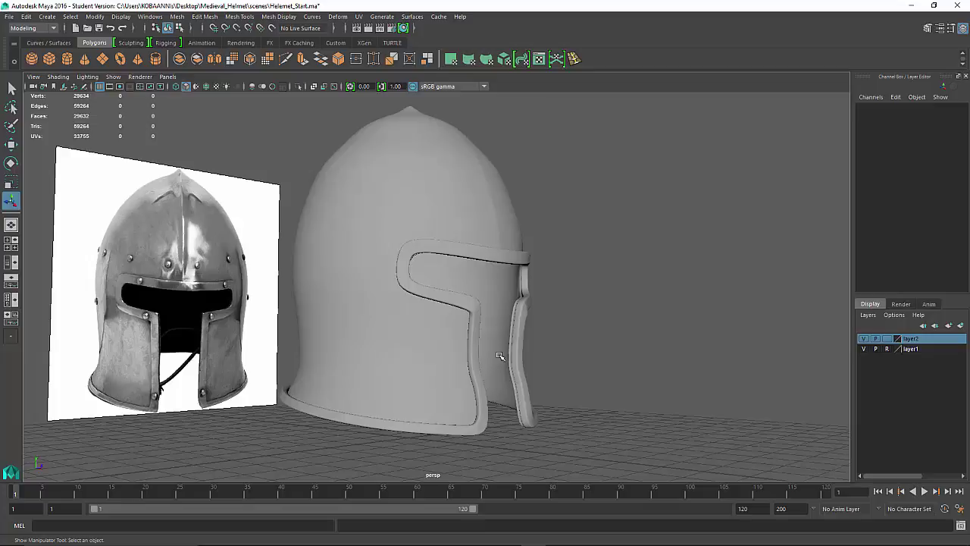
key(space)
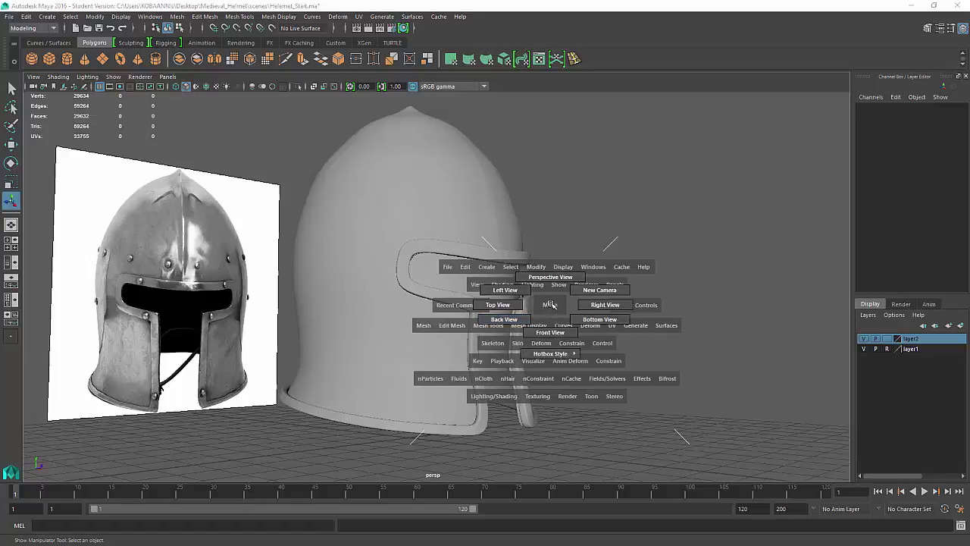
alt+drag(548, 301, 438, 310)
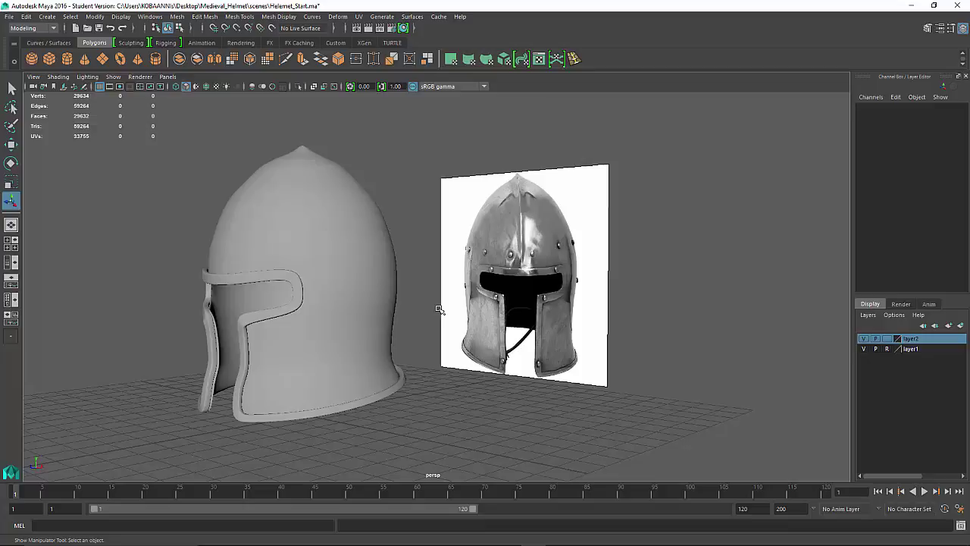
alt+drag(439, 310, 328, 296)
Turn off smooth mesh preview for the helmet shell and the trim.
click(328, 296)
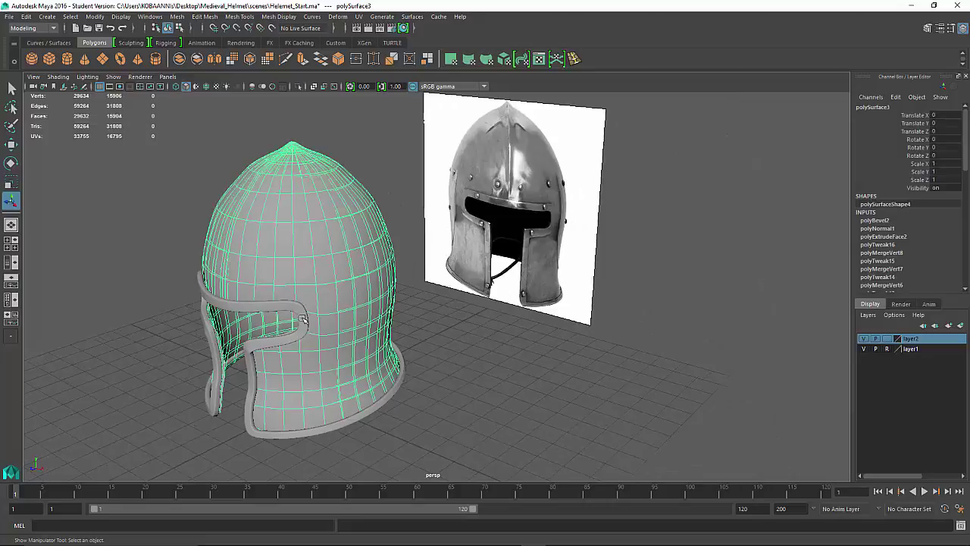
key(1)
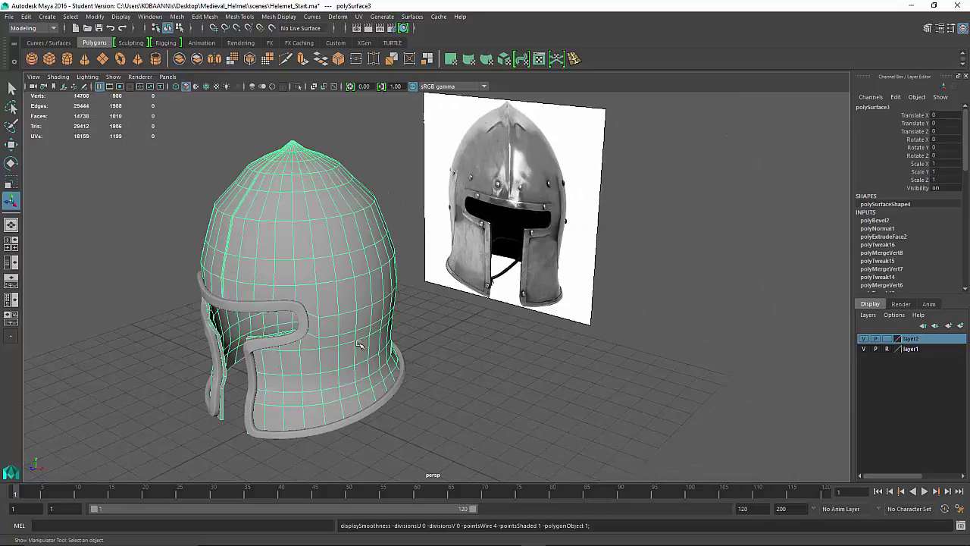
click(305, 326)
key(1)
click(439, 389)
Apply Smooth to the helmet shell and trim together with 1 exponential division level using OpenSubdiv Catmull-Clark, and close its options.
alt+drag(440, 390, 504, 405)
alt+drag(434, 427, 416, 391)
scroll(416, 391, up, 3)
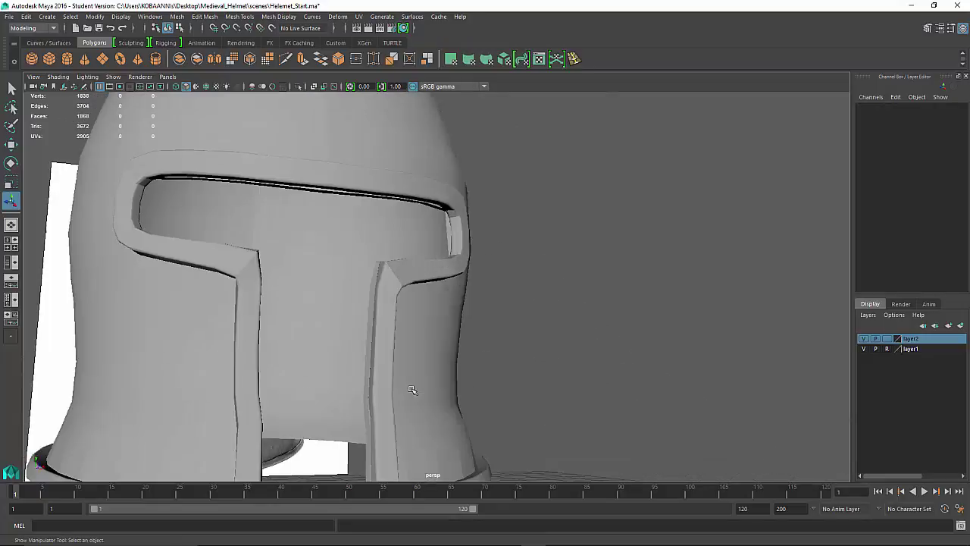
scroll(415, 390, down, 4)
drag(510, 406, 227, 174)
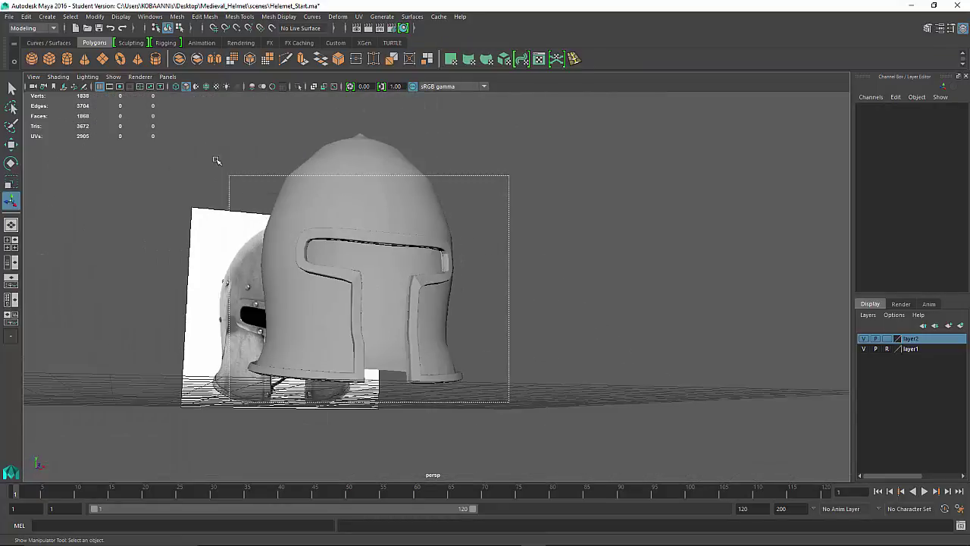
shift+right_drag(395, 205, 443, 265)
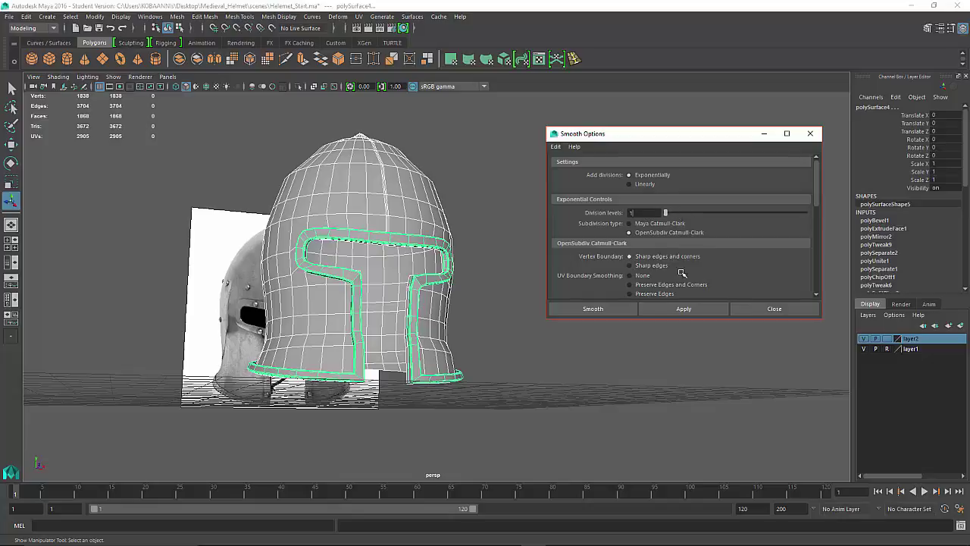
click(683, 309)
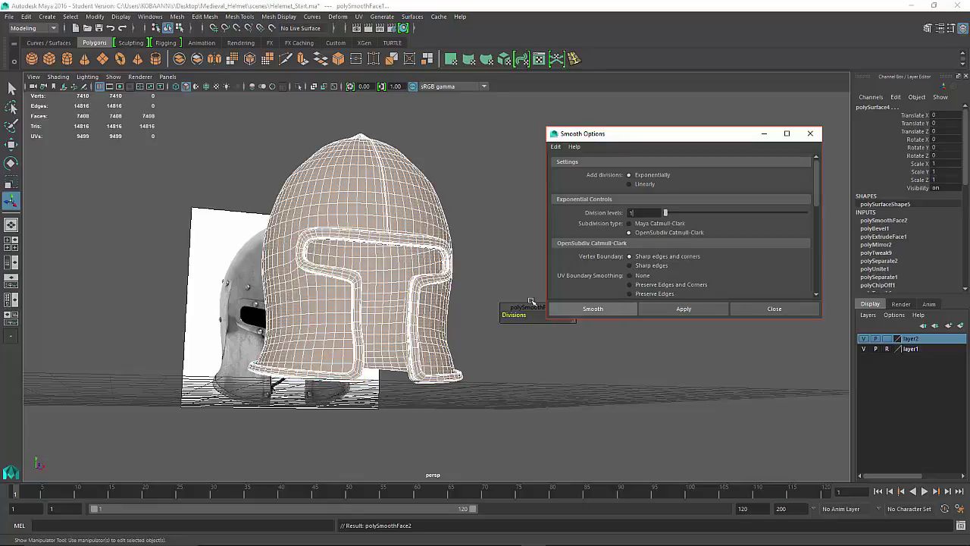
click(504, 302)
right_drag(417, 222, 481, 199)
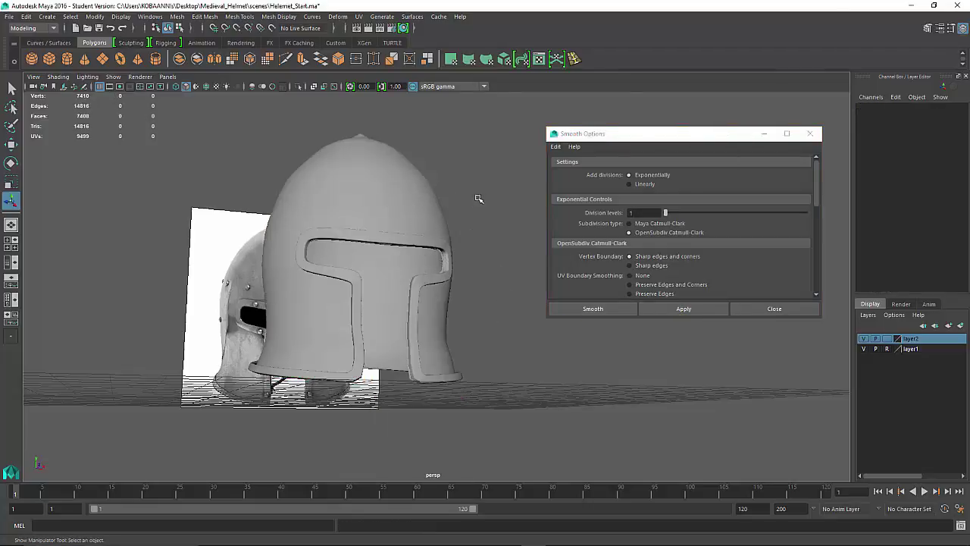
alt+drag(457, 242, 546, 213)
click(774, 309)
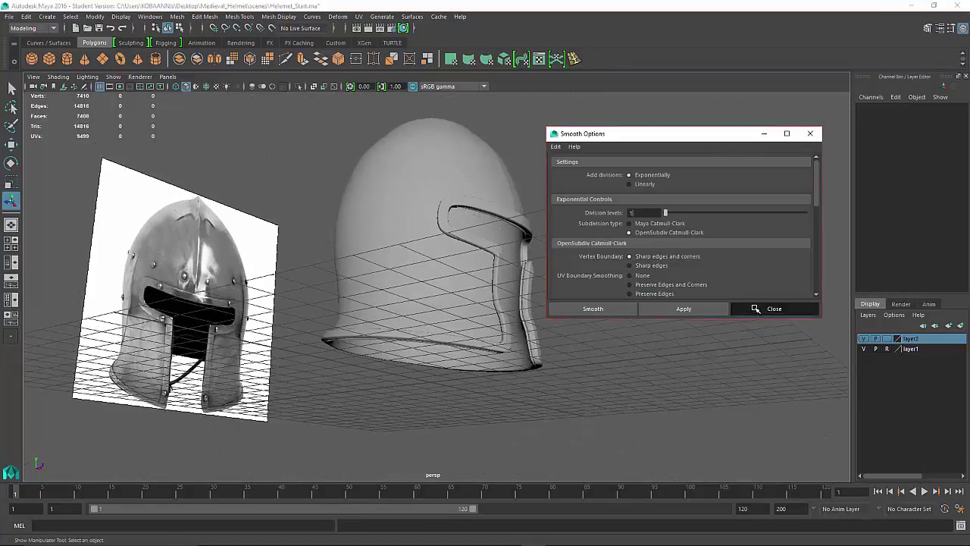
Inspect the smoothed topology of the trim and the helmet shell by selecting each in turn.
alt+drag(606, 334, 425, 313)
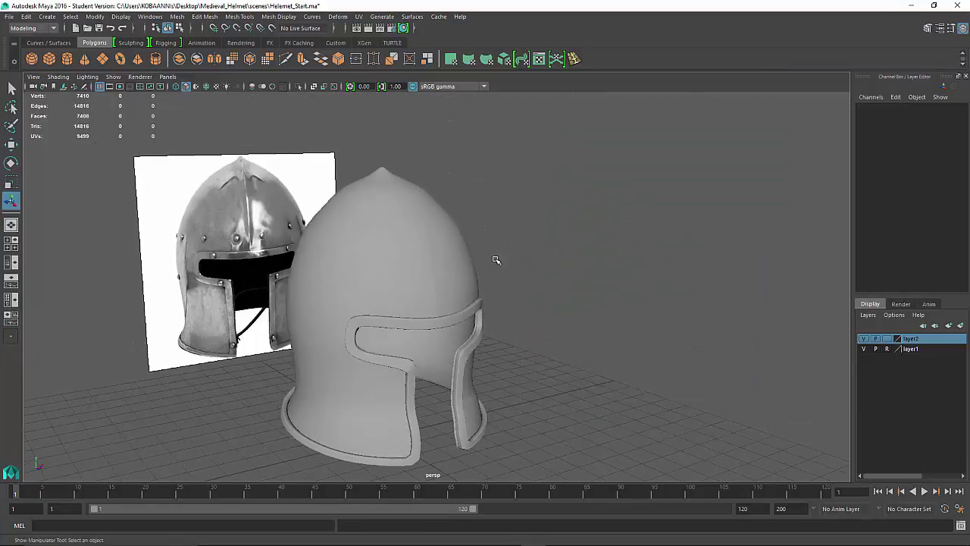
click(420, 307)
click(429, 329)
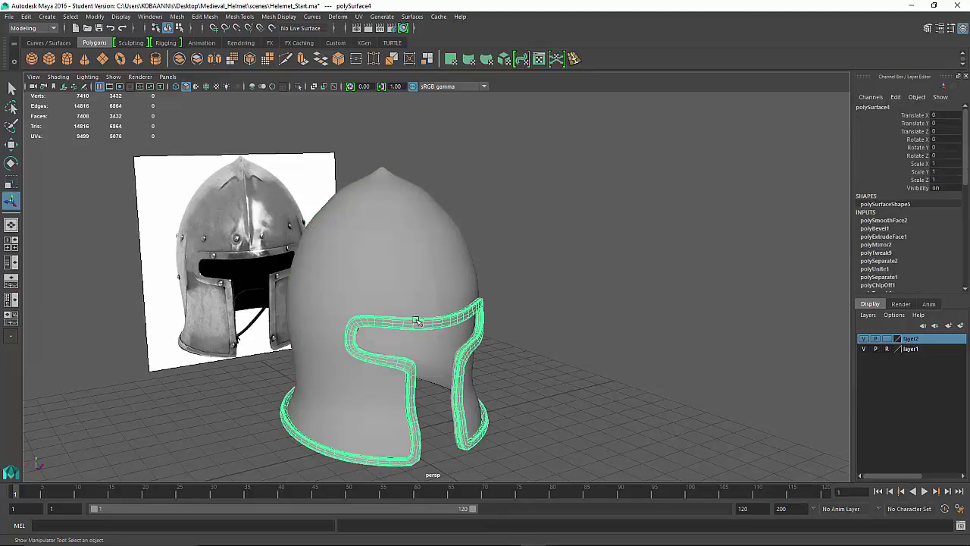
click(397, 270)
click(420, 321)
click(412, 303)
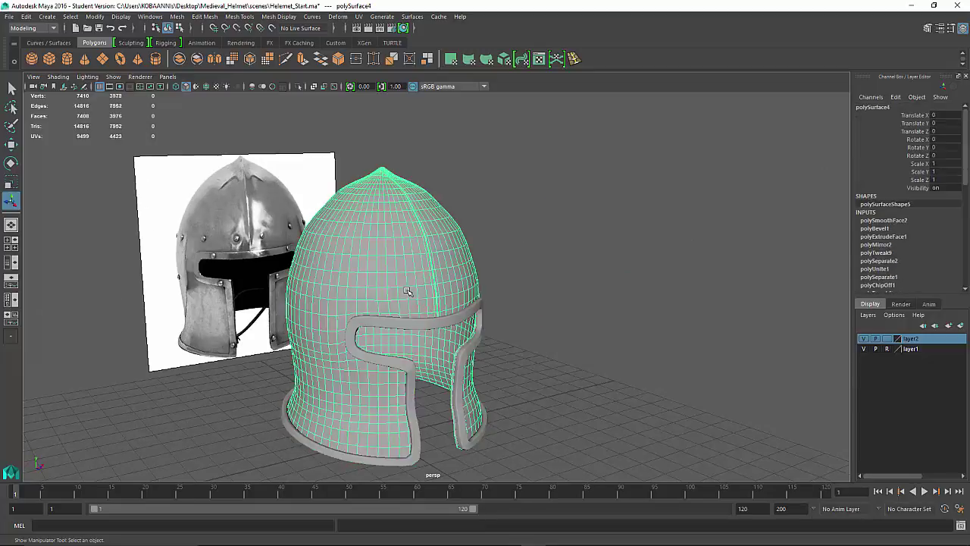
click(419, 327)
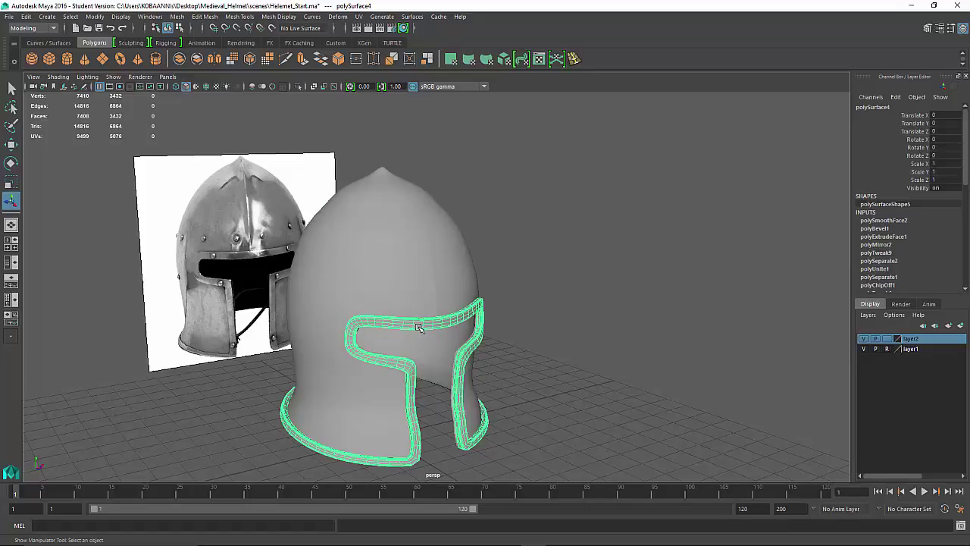
click(394, 264)
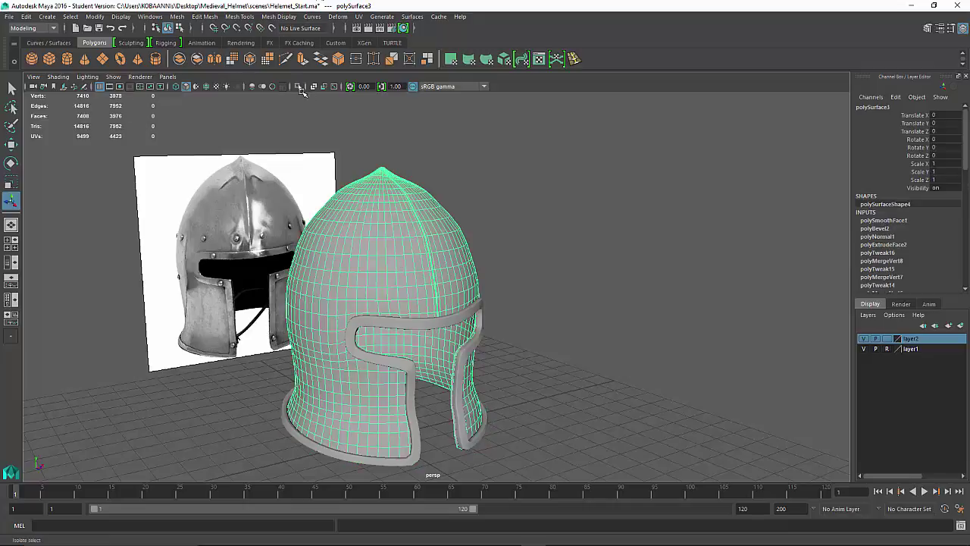
Undo the selection changes and the Smooth applied to the helmet shell and trim.
key(ctrl+z)
click(468, 278)
key(ctrl+z)
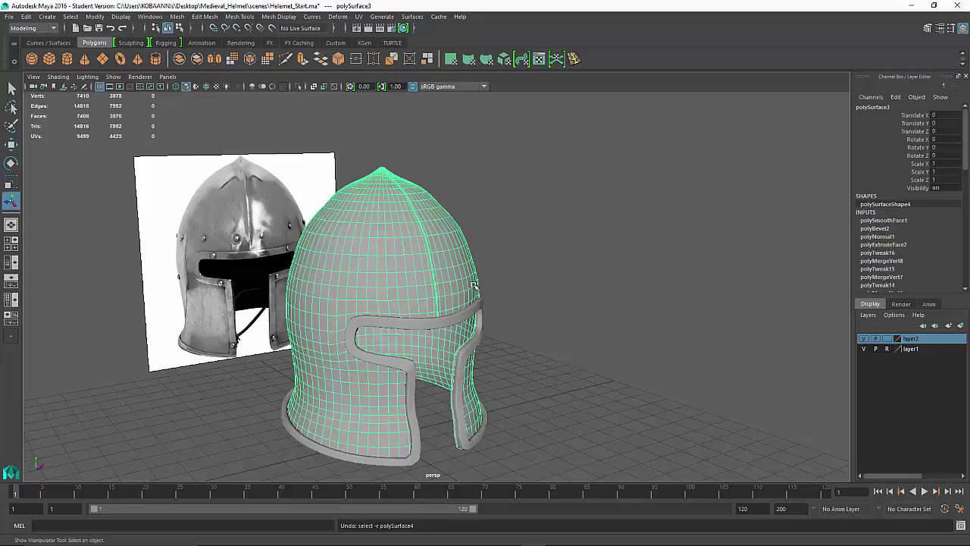
key(ctrl+z)
key(ctrl+z)
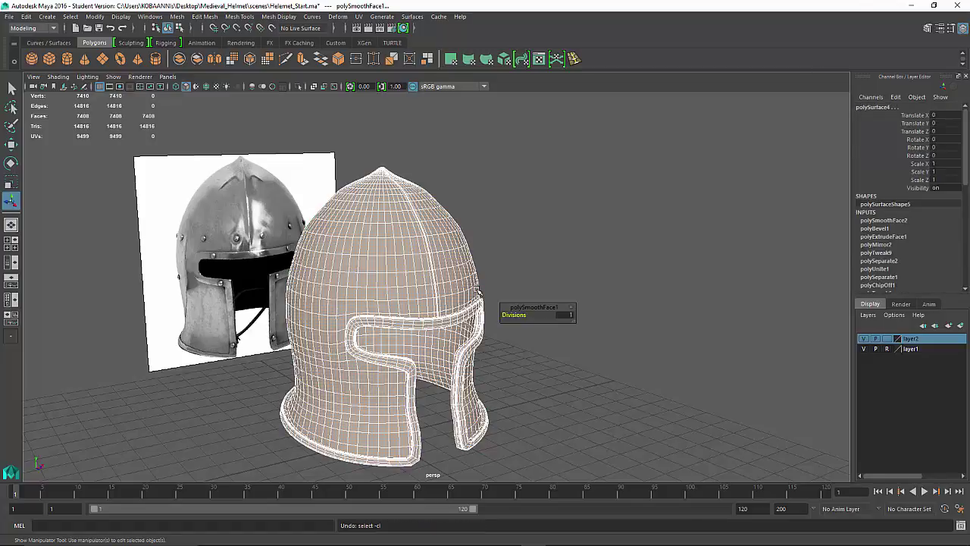
click(494, 283)
Isolate the helmet shell, inspect its border edges along the face opening and lower rim, and restore the full scene.
click(454, 282)
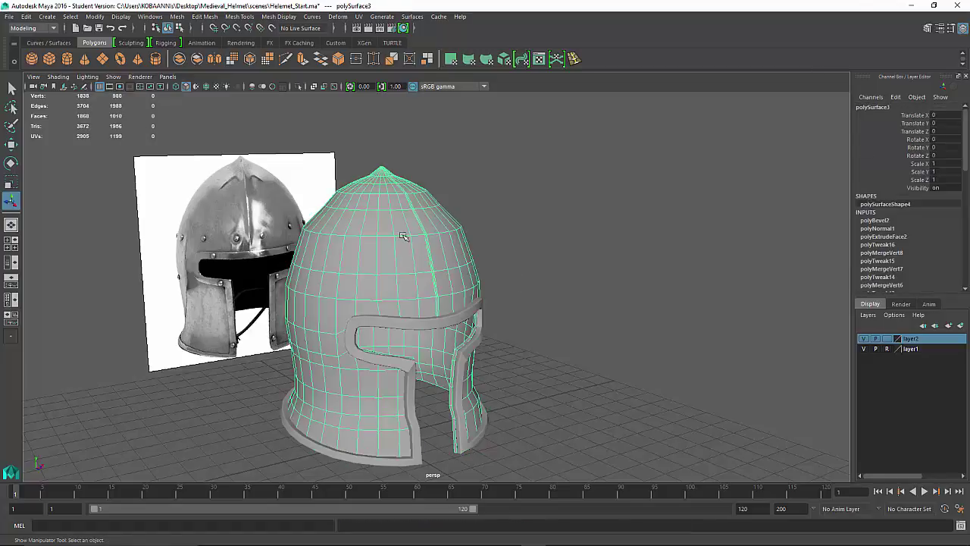
click(298, 86)
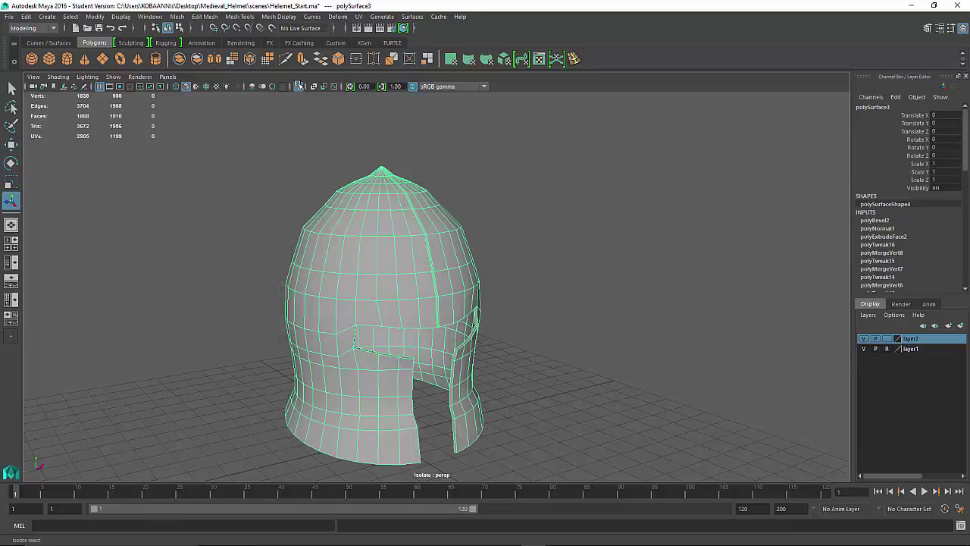
alt+drag(354, 142, 512, 322)
right_drag(321, 273, 320, 227)
double_click(290, 324)
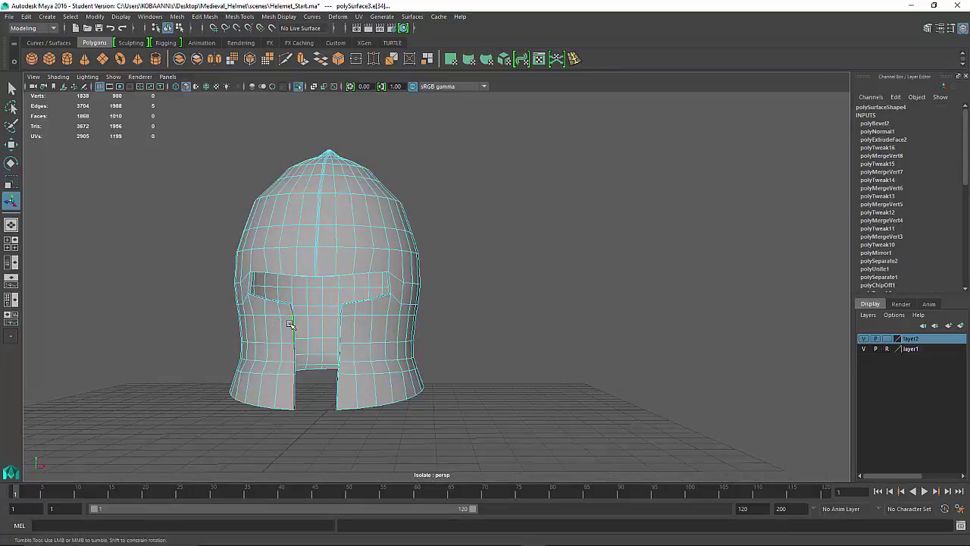
alt+drag(290, 325, 335, 305)
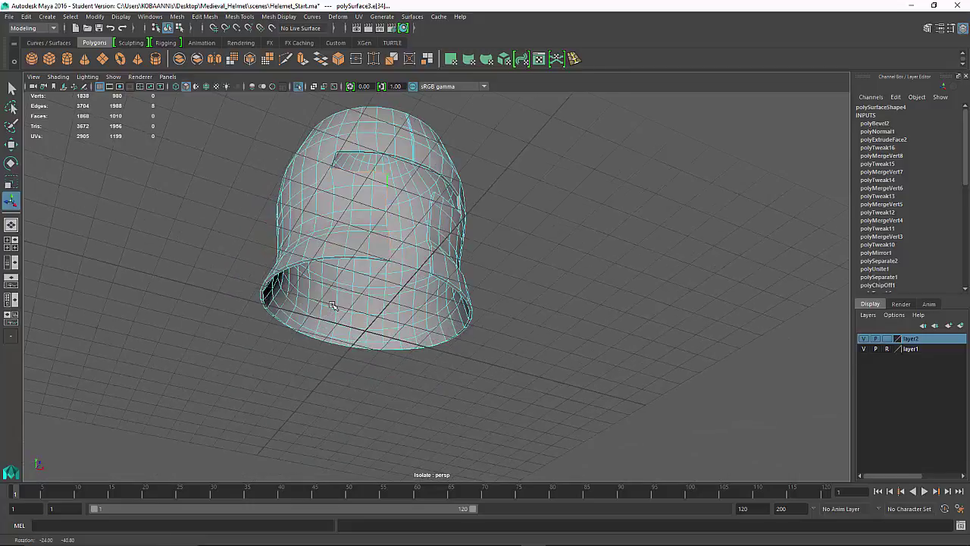
double_click(360, 256)
alt+drag(360, 256, 303, 281)
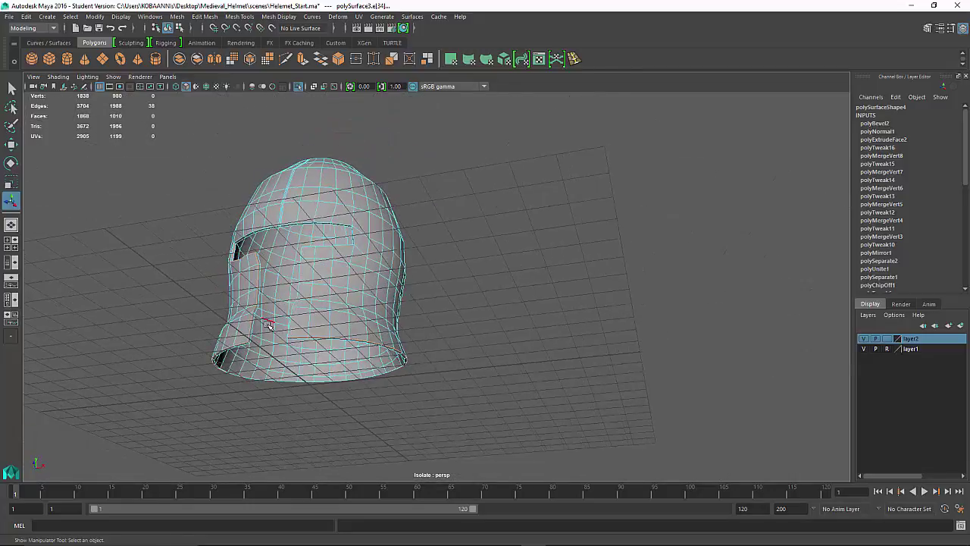
click(217, 301)
click(298, 87)
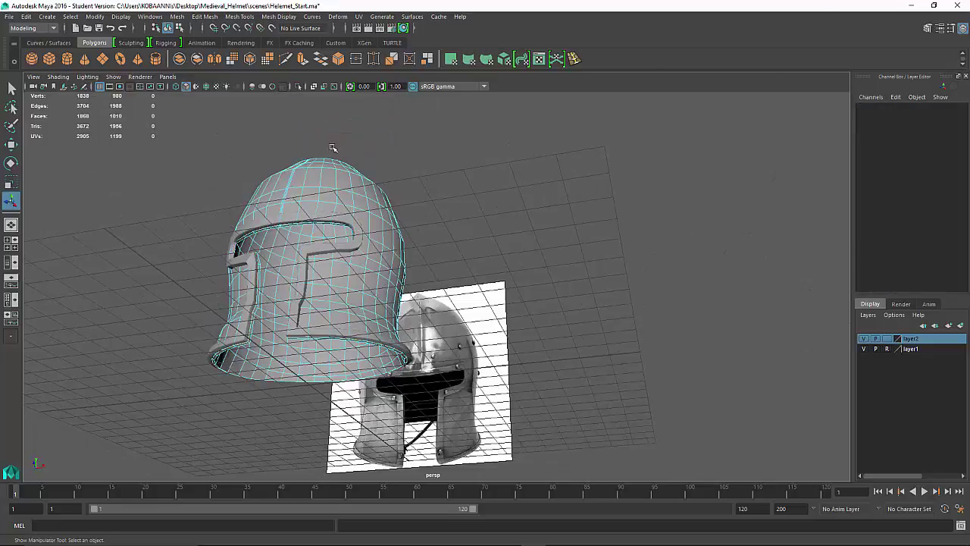
alt+drag(332, 148, 377, 254)
click(538, 249)
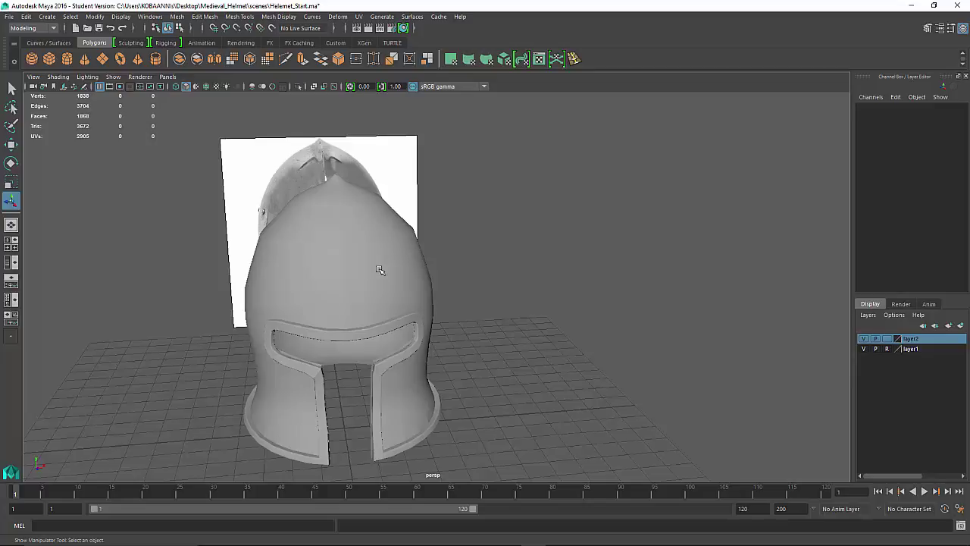
Apply Smooth to the helmet shell and trim together, and save the scene.
click(435, 349)
click(485, 319)
drag(351, 289, 413, 352)
shift+right_click(345, 273)
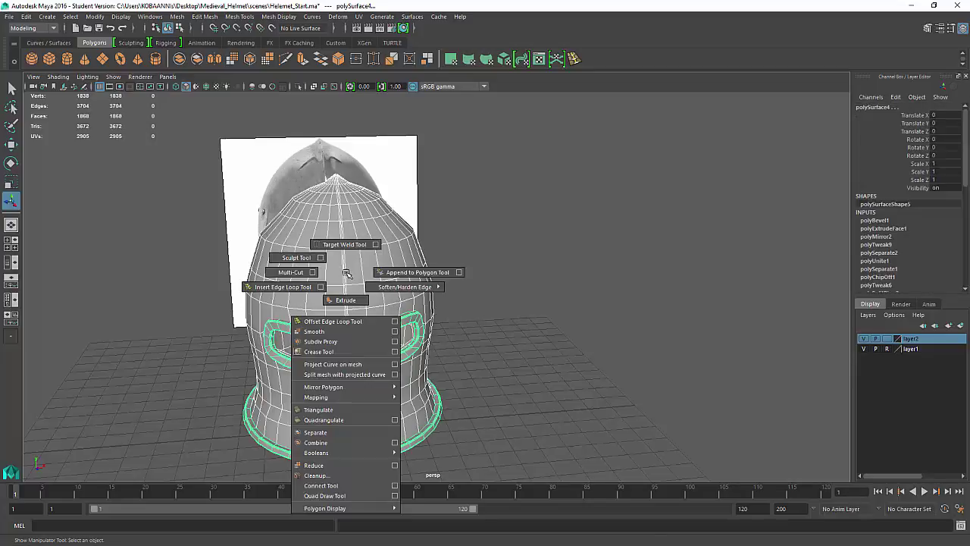
click(370, 332)
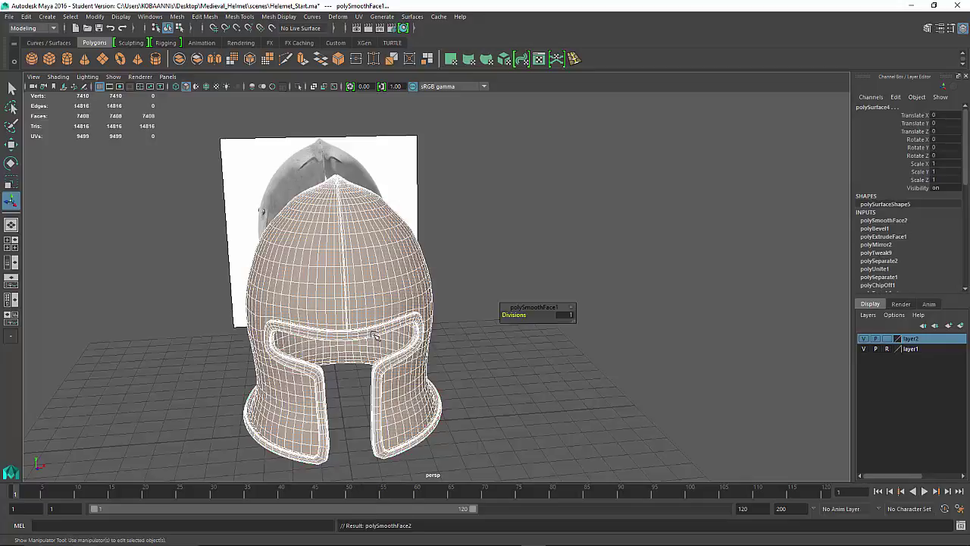
click(477, 272)
mouse_move(454, 296)
alt+mouse_down()
mouse_move(394, 303)
mouse_move(449, 314)
alt+mouse_up()
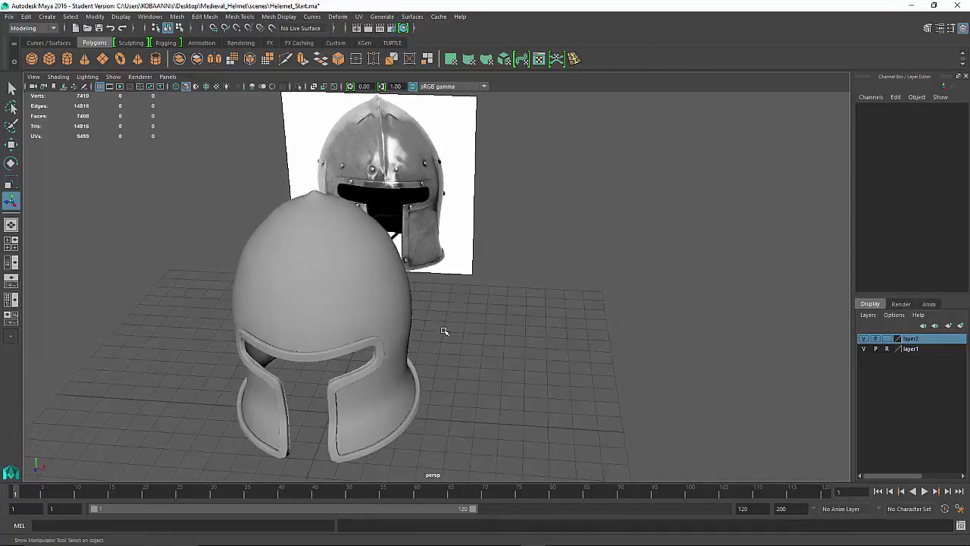
key(ctrl+s)
click(460, 285)
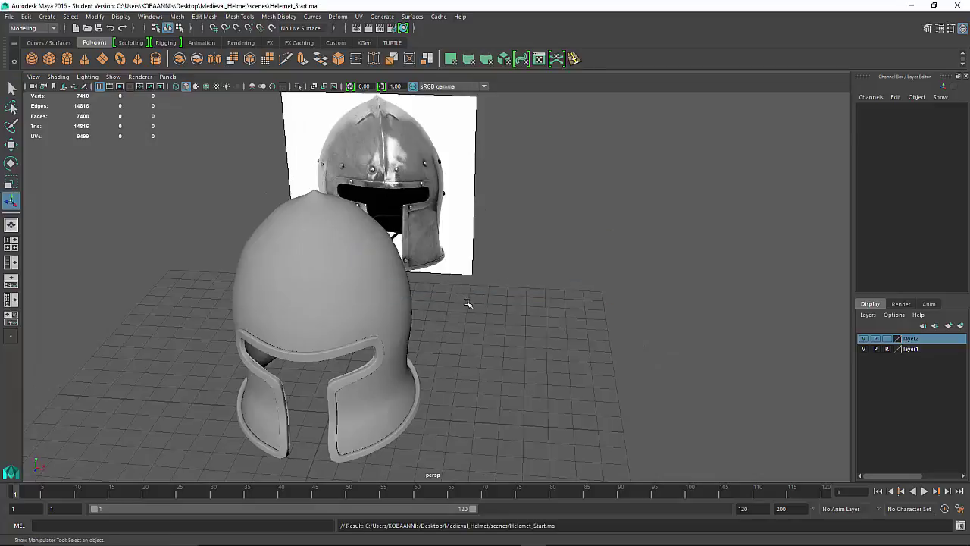
Examine the smoothed helmet against the reference image in the perspective and orthographic views.
alt+drag(469, 303, 491, 289)
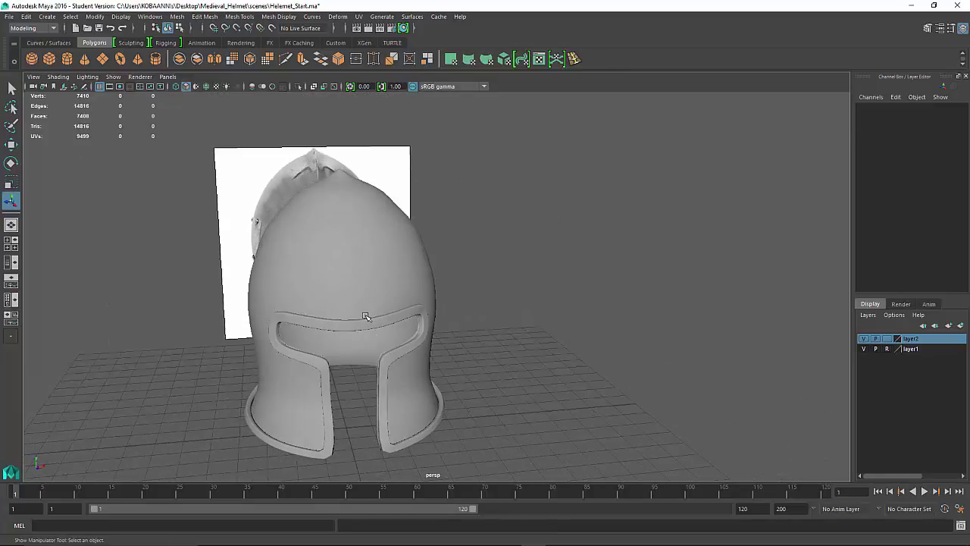
scroll(360, 317, up, 5)
scroll(353, 316, down, 5)
alt+drag(358, 218, 312, 312)
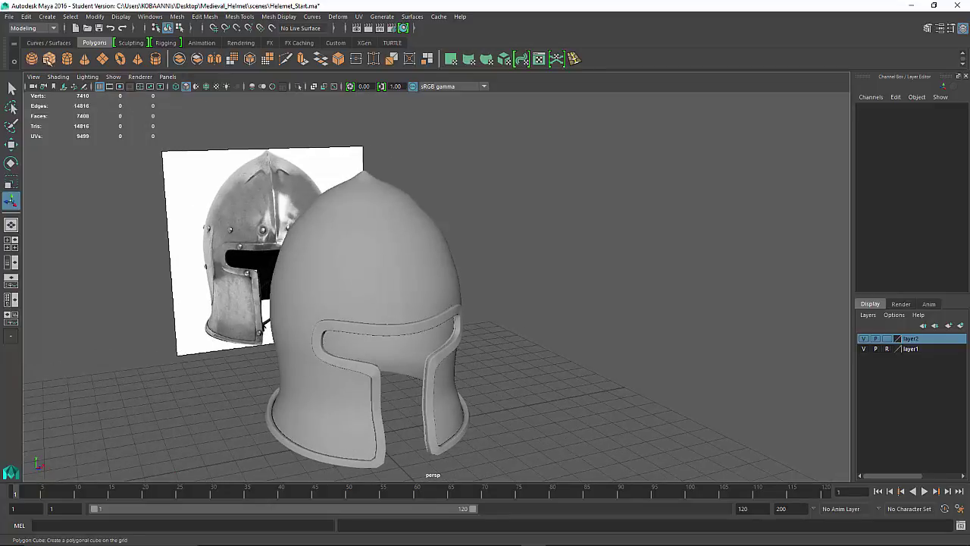
key(space)
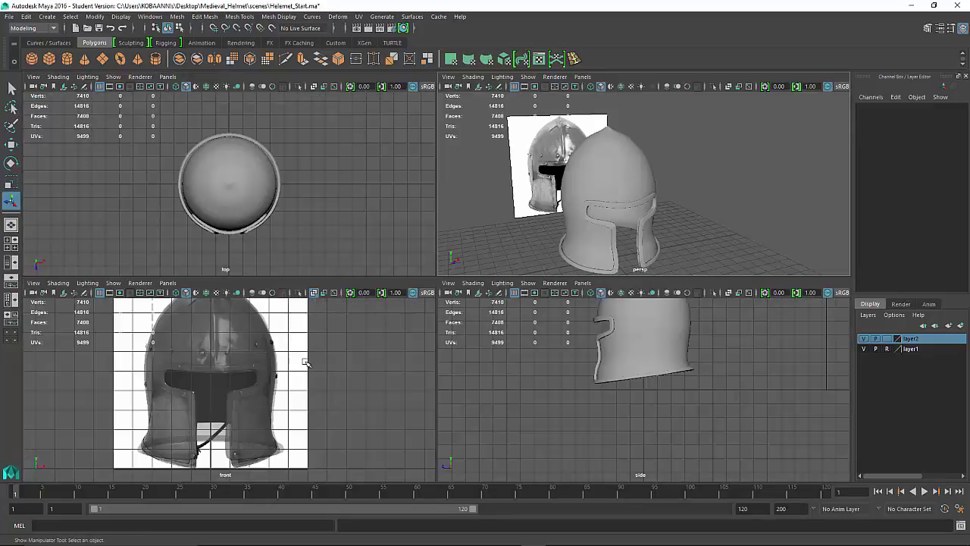
alt+middle_drag(632, 339, 606, 402)
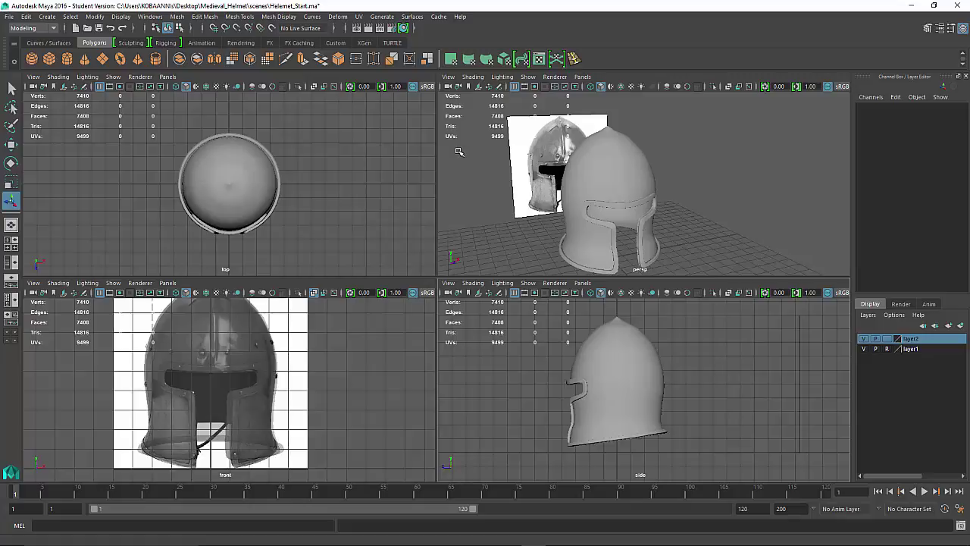
key(space)
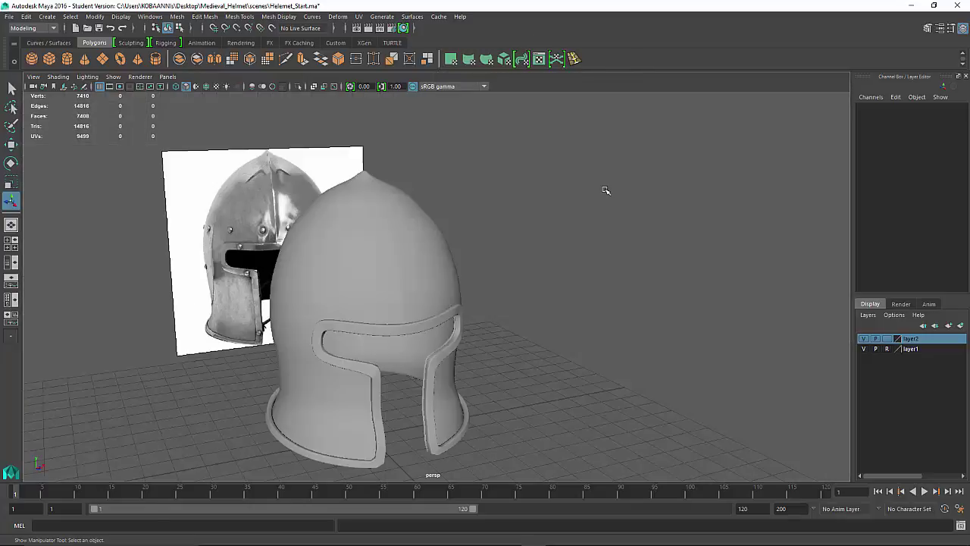
alt+drag(437, 248, 407, 259)
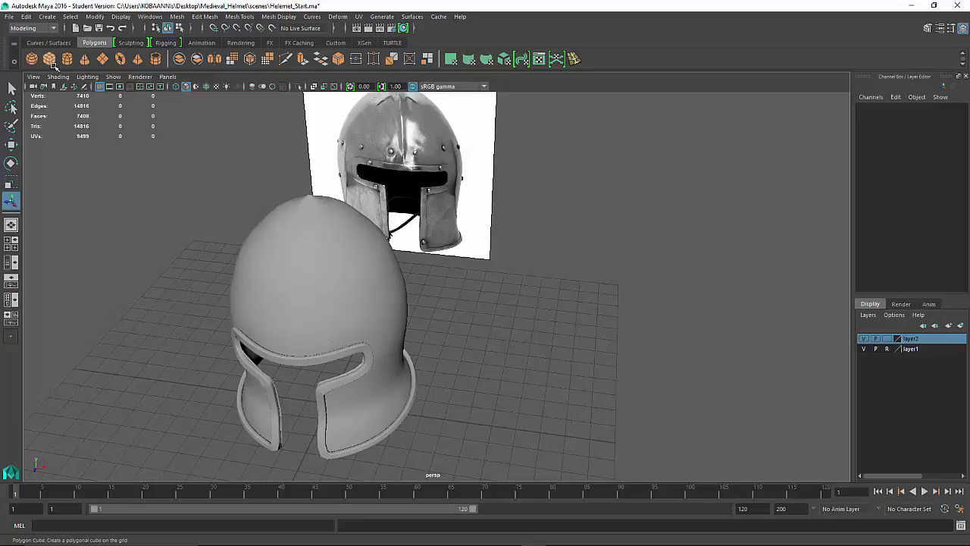
Create a polygon sphere and move it beside the helmet, to about X 10.88 and Y 4.55.
click(31, 58)
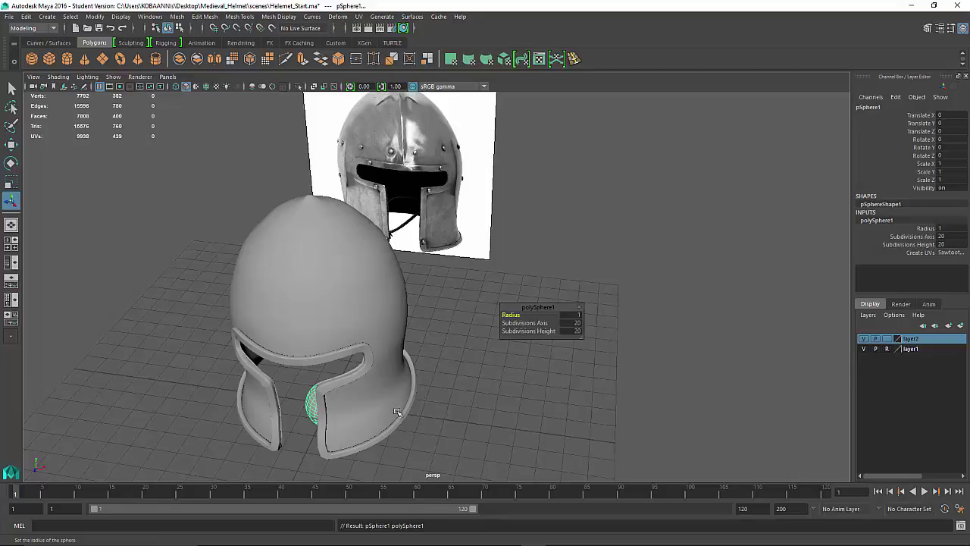
key(w)
drag(383, 412, 600, 411)
key(space)
key(space)
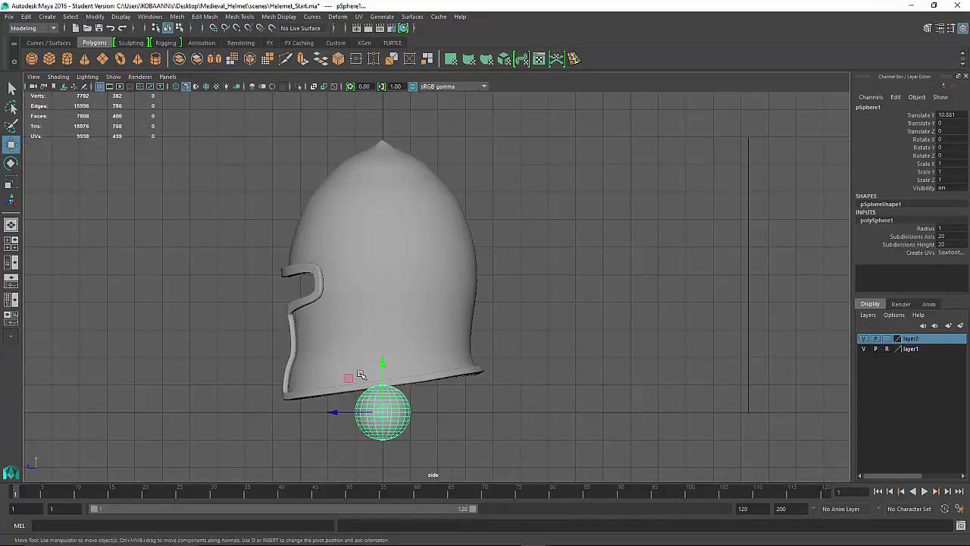
drag(382, 367, 388, 248)
Scale the sphere up uniformly and delete its rear half of faces to leave a hemisphere.
key(r)
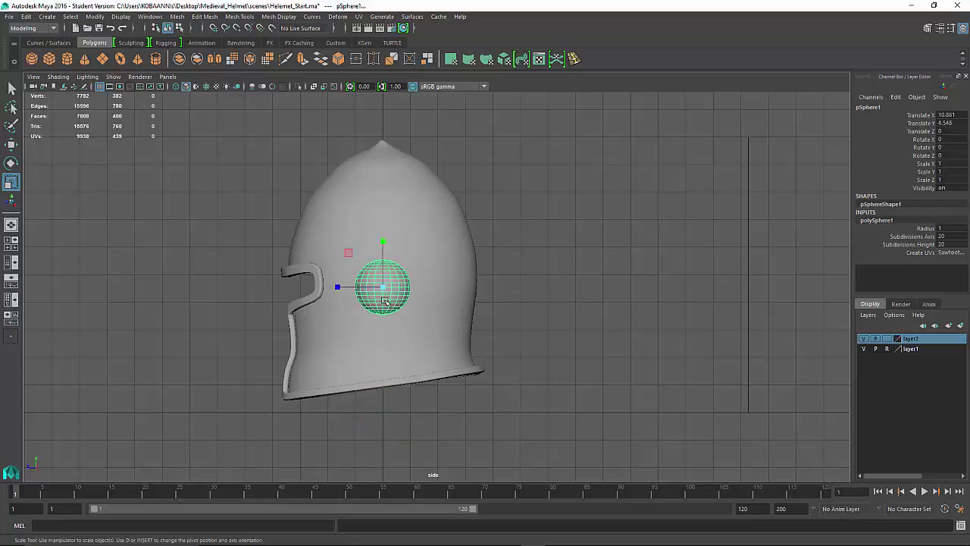
drag(382, 287, 401, 310)
right_drag(402, 254, 404, 288)
drag(530, 402, 385, 157)
key(Delete)
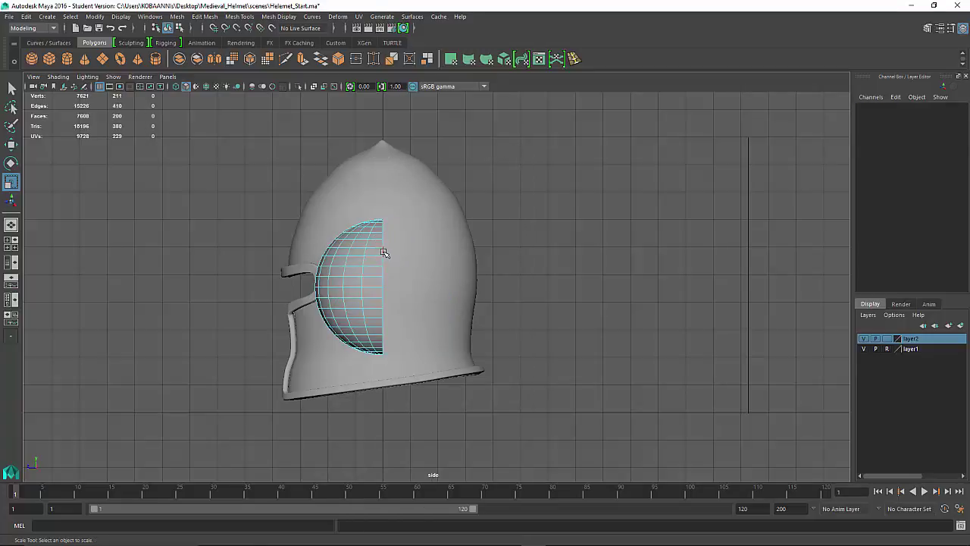
Select the hemisphere's open border edges and extrude them.
key(F8)
key(space)
key(space)
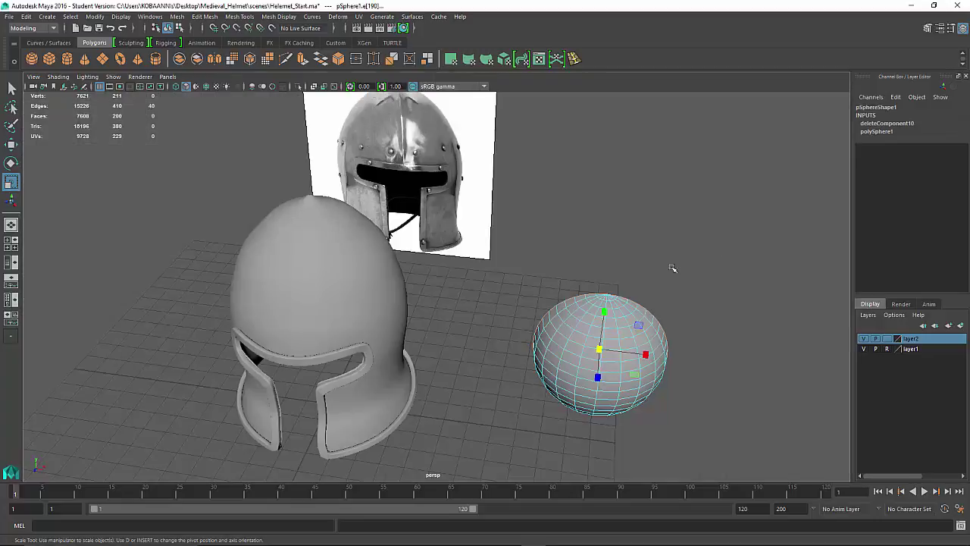
alt+drag(457, 264, 366, 358)
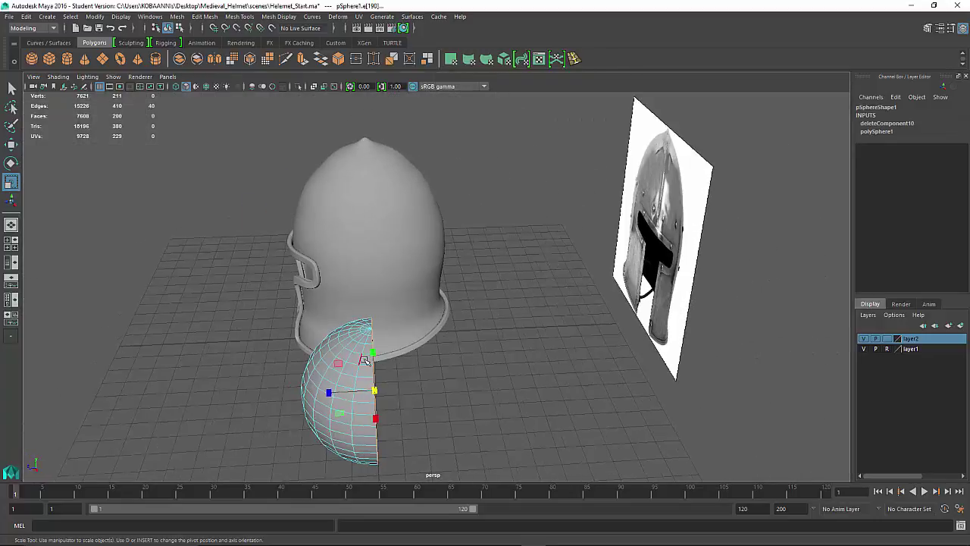
shift+right_click(364, 358)
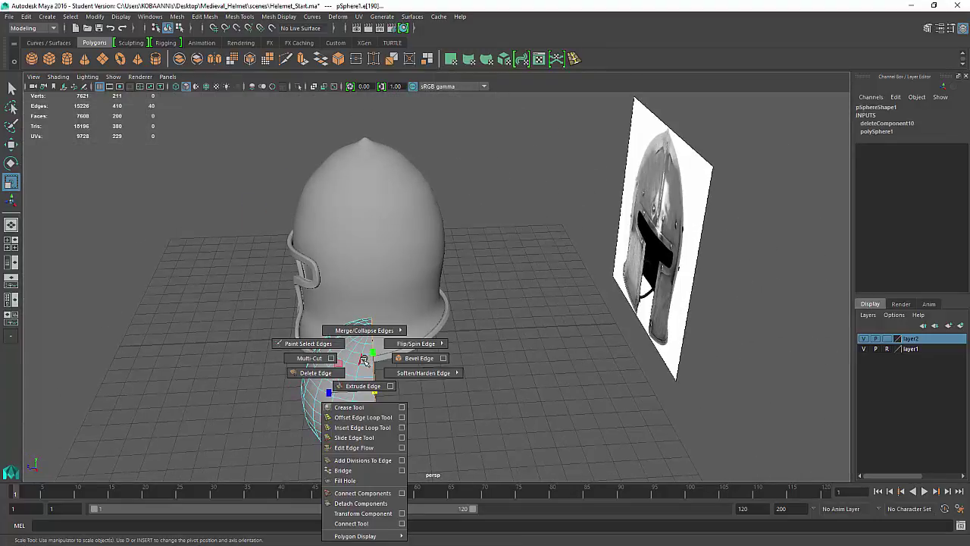
shift+right_drag(364, 358, 367, 294)
Try merging the hemisphere's extruded border edges to the centre, and undo the merge.
shift+right_click(365, 358)
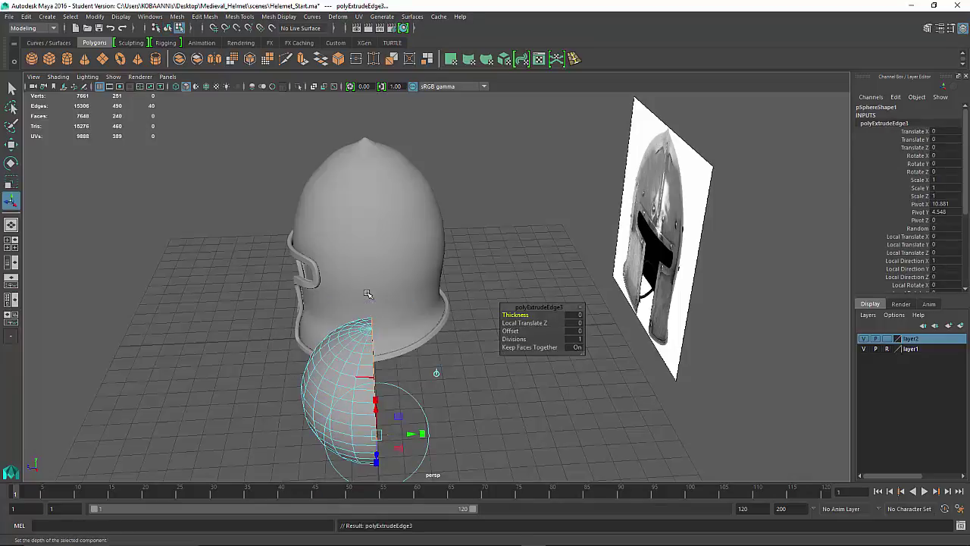
alt+drag(430, 376, 289, 390)
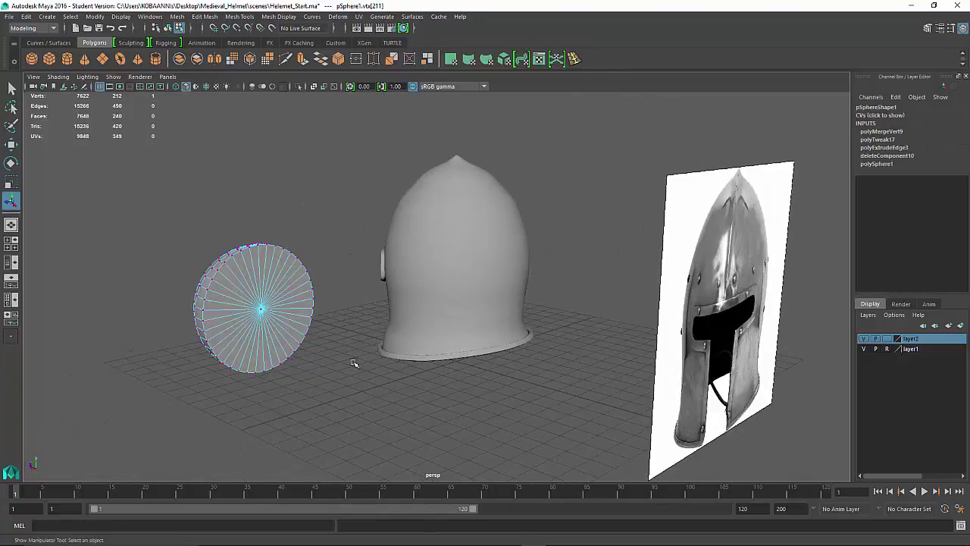
alt+drag(354, 364, 361, 373)
key(ctrl+z)
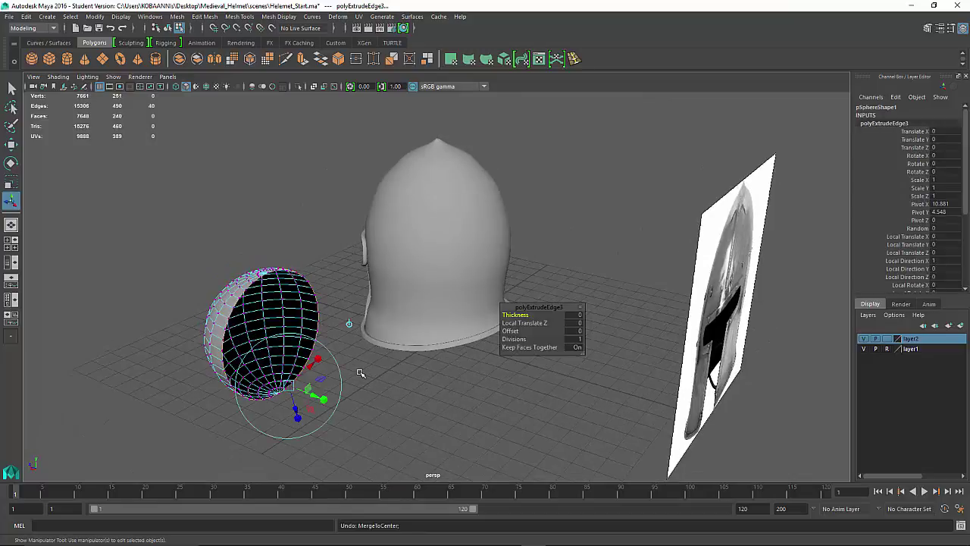
Scale the extruded border edges inward to form a flat ring on the hemisphere's open side.
key(r)
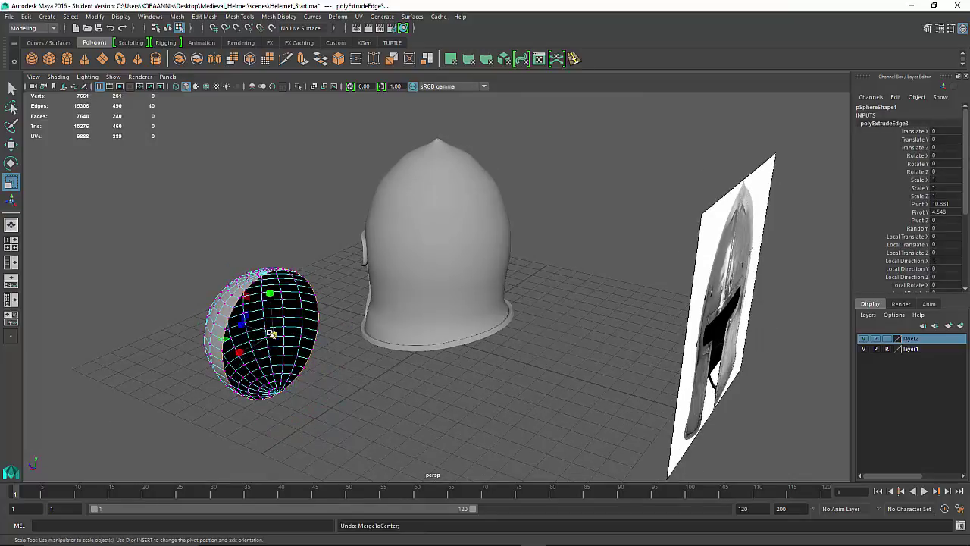
drag(275, 335, 245, 328)
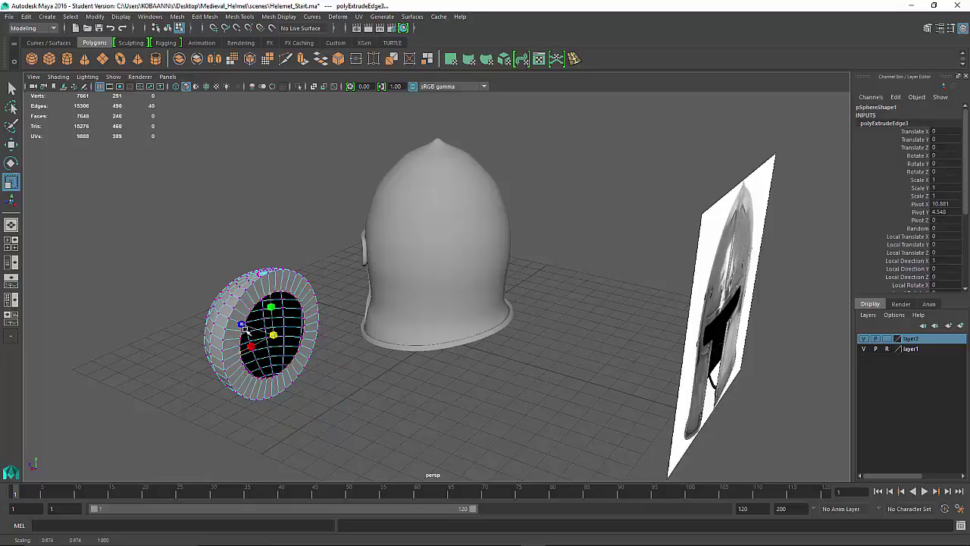
key(g)
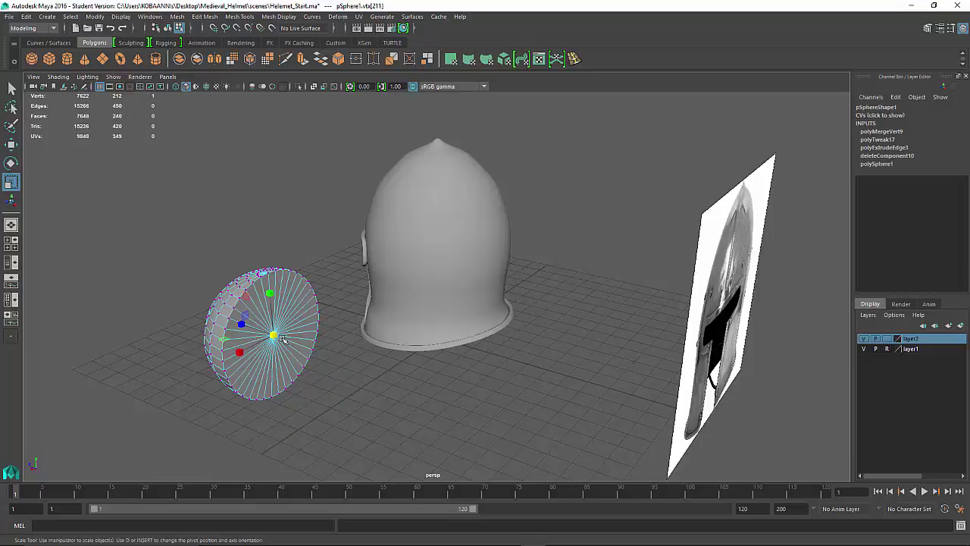
key(ctrl+z)
Extrude the ring's inner border edges again and scale them inward to narrow the remaining hole.
shift+right_click(282, 339)
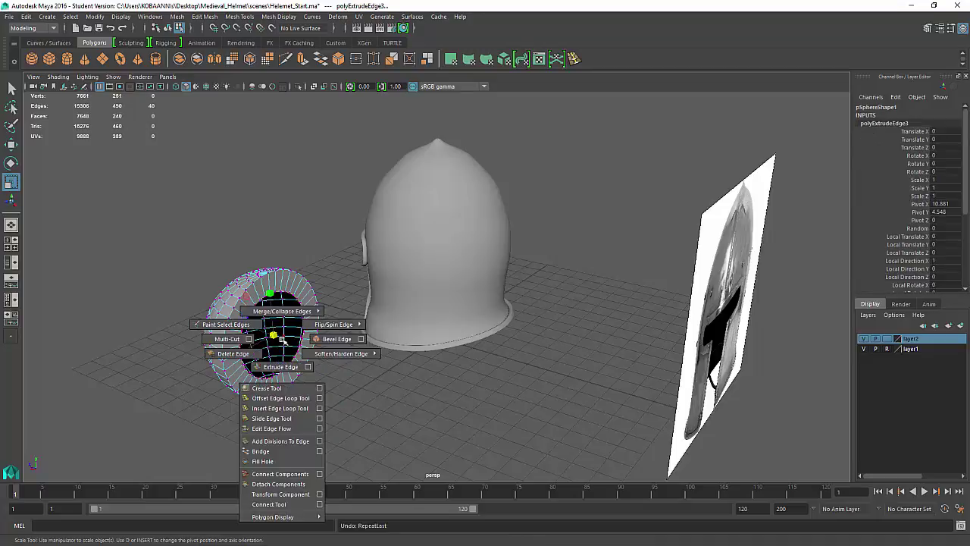
click(281, 365)
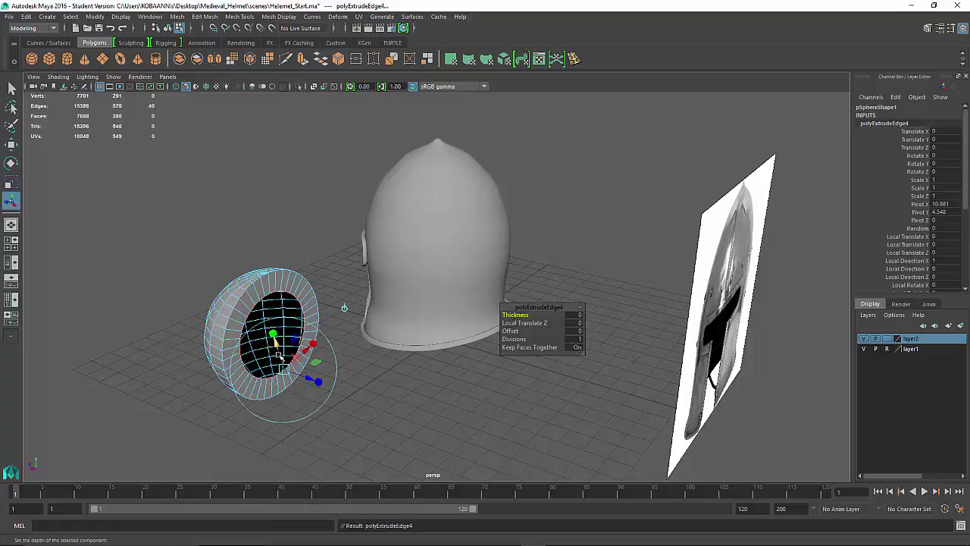
key(r)
drag(273, 336, 247, 334)
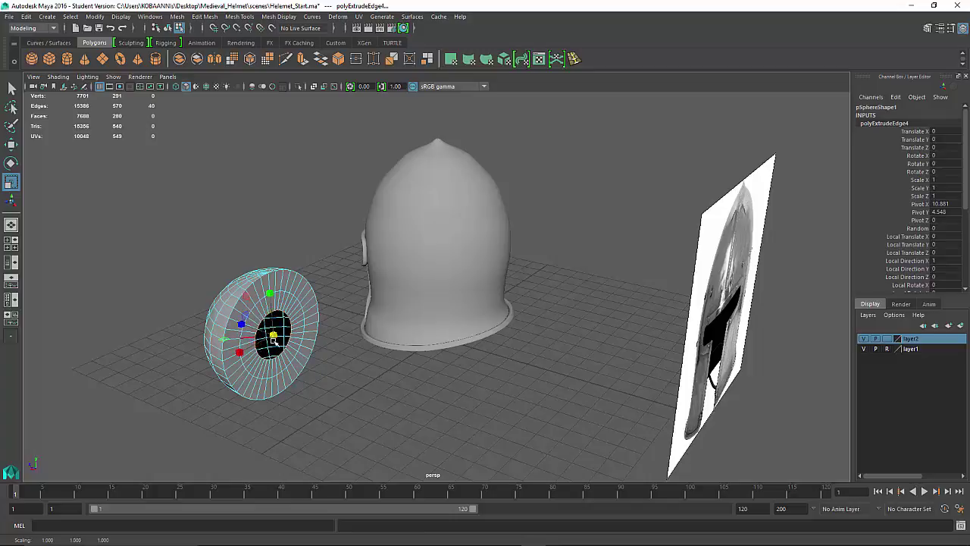
Extrude the ring's inner border edges once more and merge them to the centre to close the hole.
key(ctrl+e)
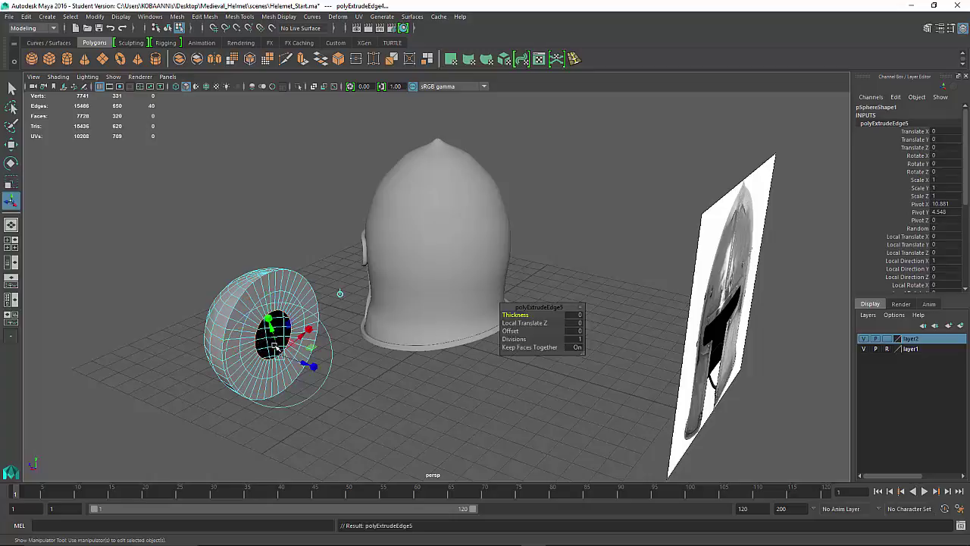
shift+right_click(274, 346)
shift+right_drag(274, 338, 276, 292)
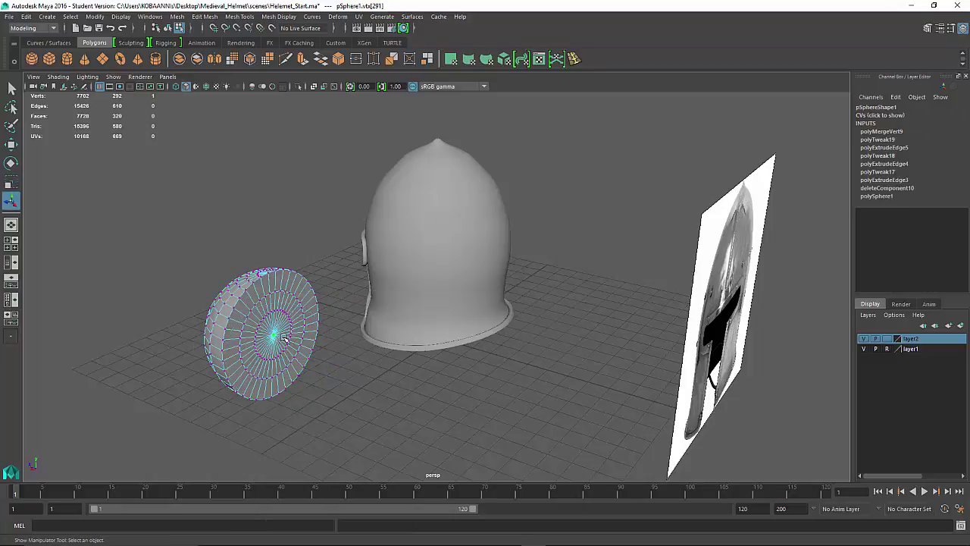
Try to convert the centre vertex of the hemisphere's flat side to its surrounding faces.
click(359, 379)
click(274, 338)
scroll(274, 342, up, 1)
click(370, 390)
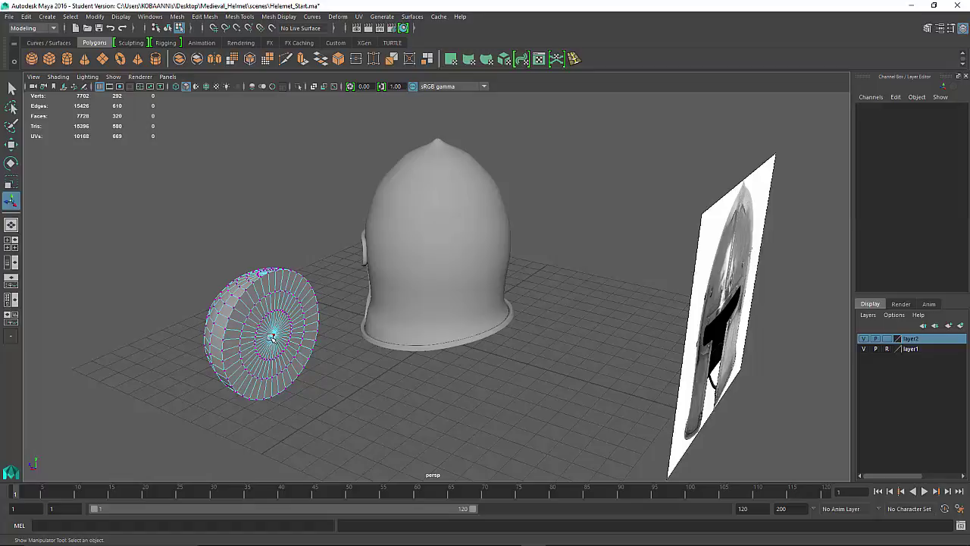
click(272, 338)
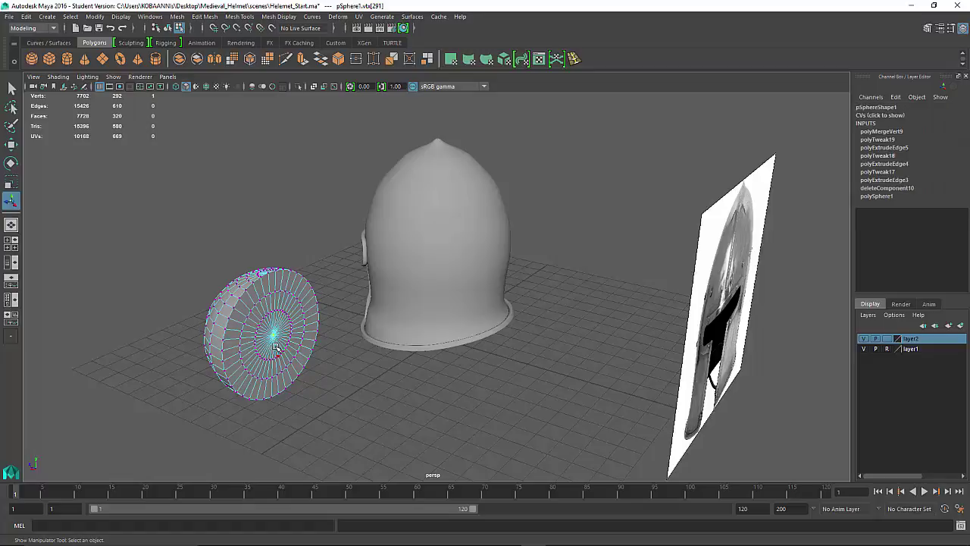
key(Caps_Lock)
right_click(275, 347)
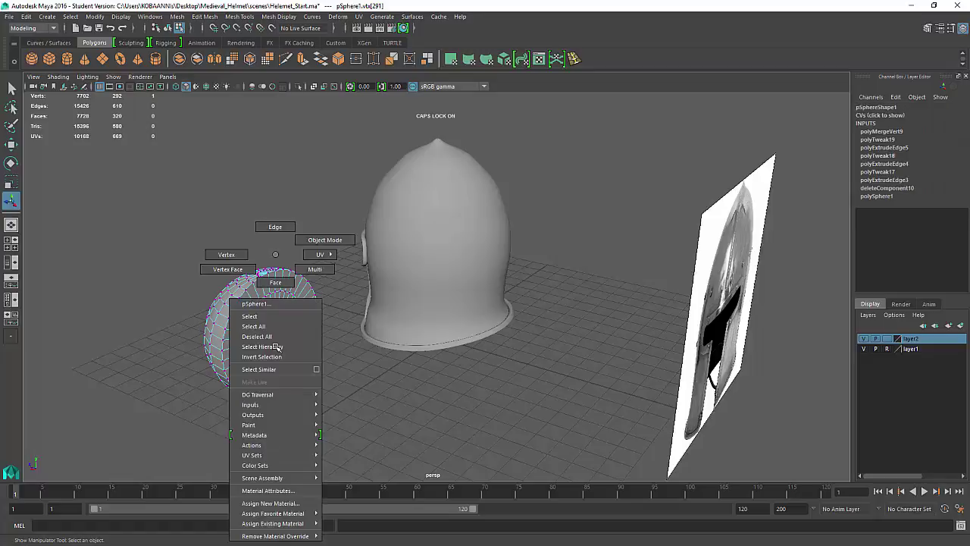
right_drag(275, 346, 277, 255)
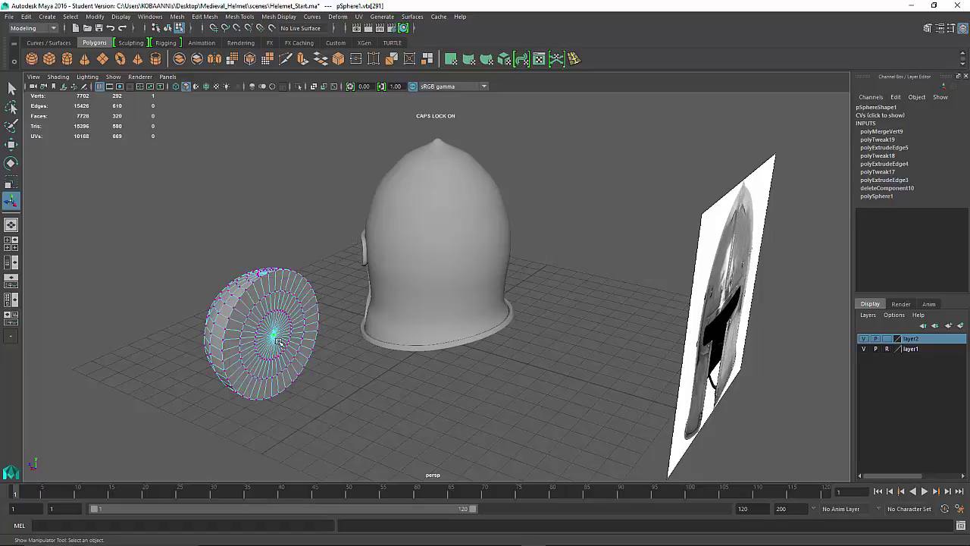
key(Caps_Lock)
right_drag(281, 334, 281, 255)
shift+right_click(275, 336)
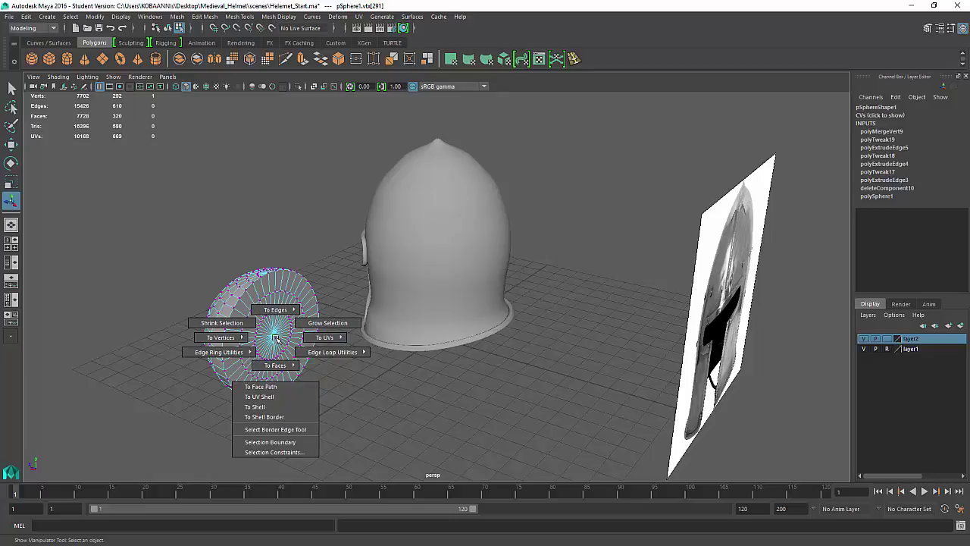
shift+right_drag(275, 338, 274, 400)
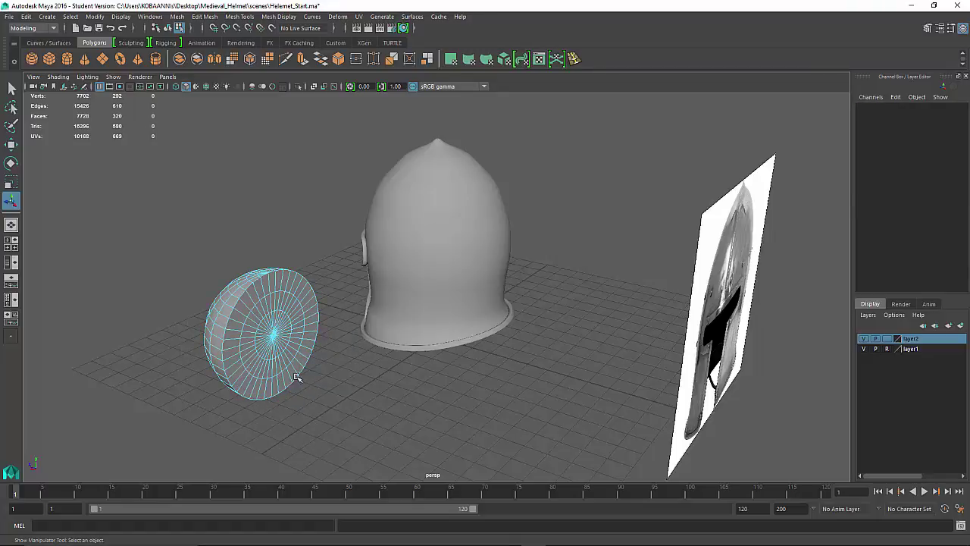
Select the centre vertex of the hemisphere's flat side and convert the selection to the surrounding faces.
right_drag(277, 341, 243, 241)
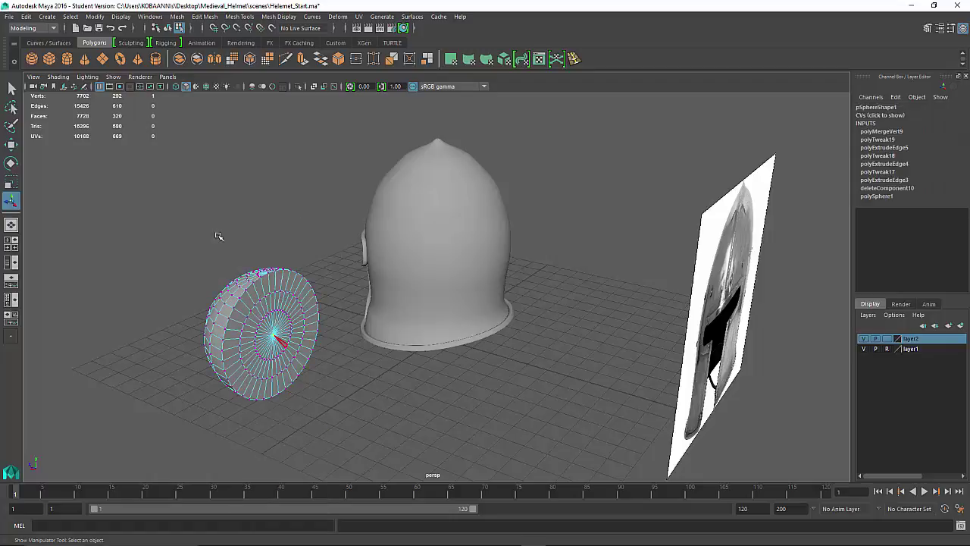
click(217, 235)
click(277, 335)
shift+right_drag(277, 335, 274, 386)
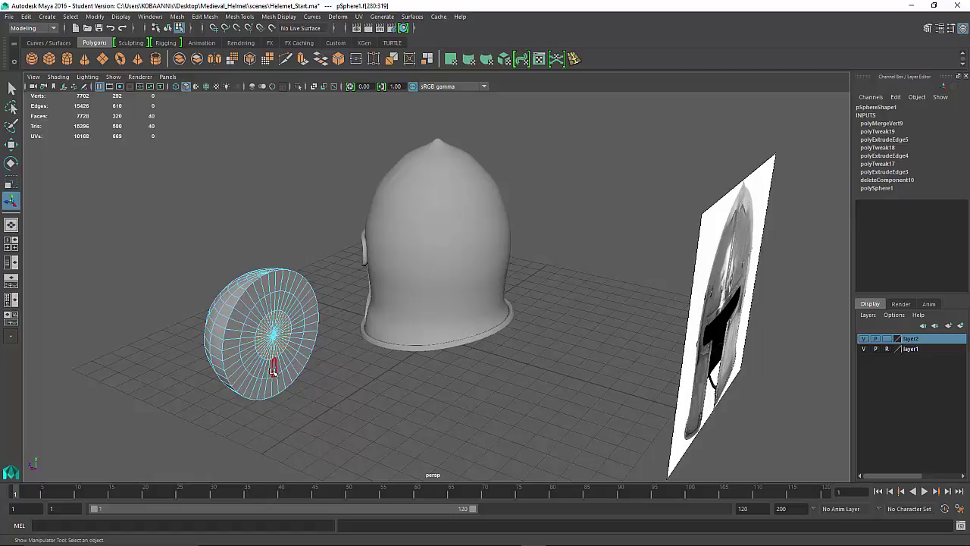
Extrude the selected centre faces outward from the flat side into a cylindrical rivet shaft and return to object mode.
key(ctrl+e)
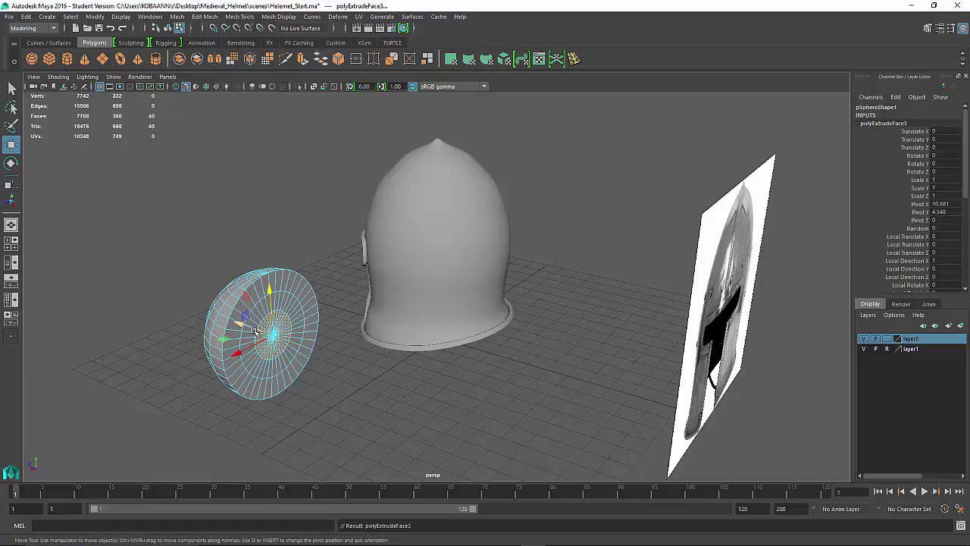
drag(253, 330, 292, 345)
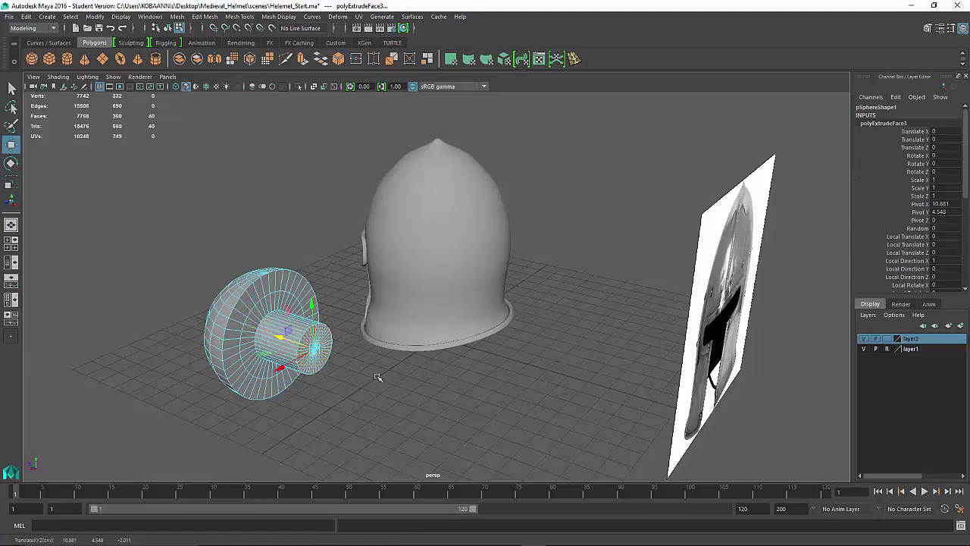
click(372, 375)
right_drag(257, 296, 303, 238)
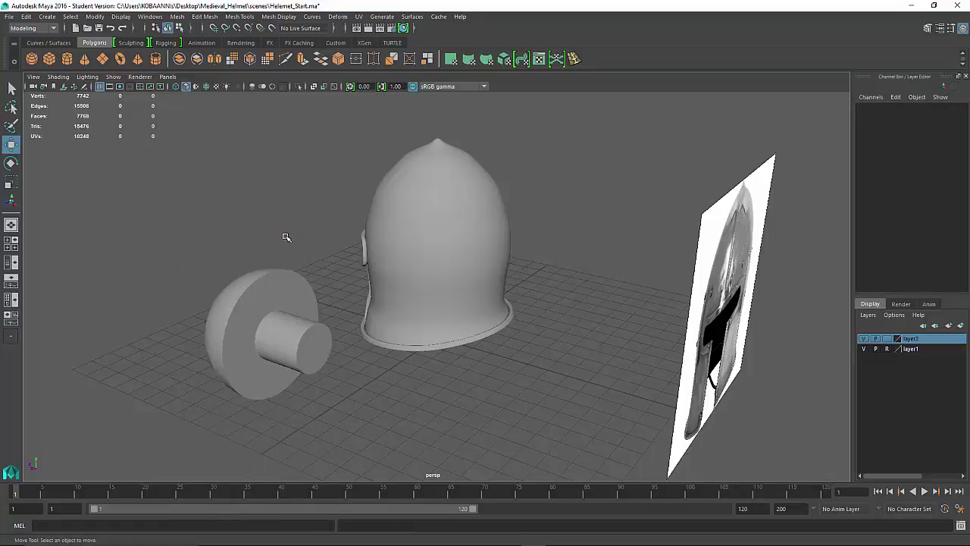
click(259, 291)
key(q)
click(299, 236)
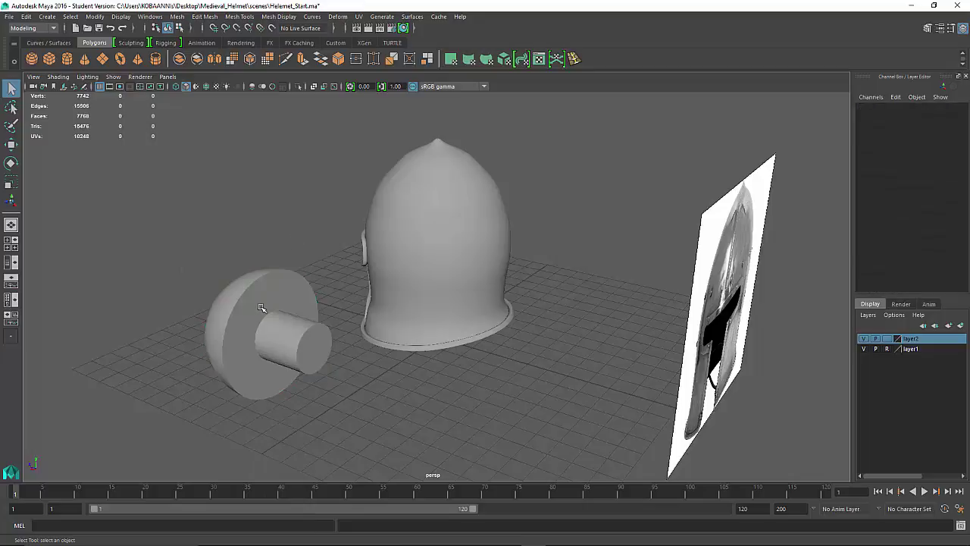
Select the edges around the hemisphere's rim and the end of the rivet shaft.
click(263, 314)
alt+drag(270, 366, 308, 344)
right_drag(339, 231, 339, 231)
click(338, 231)
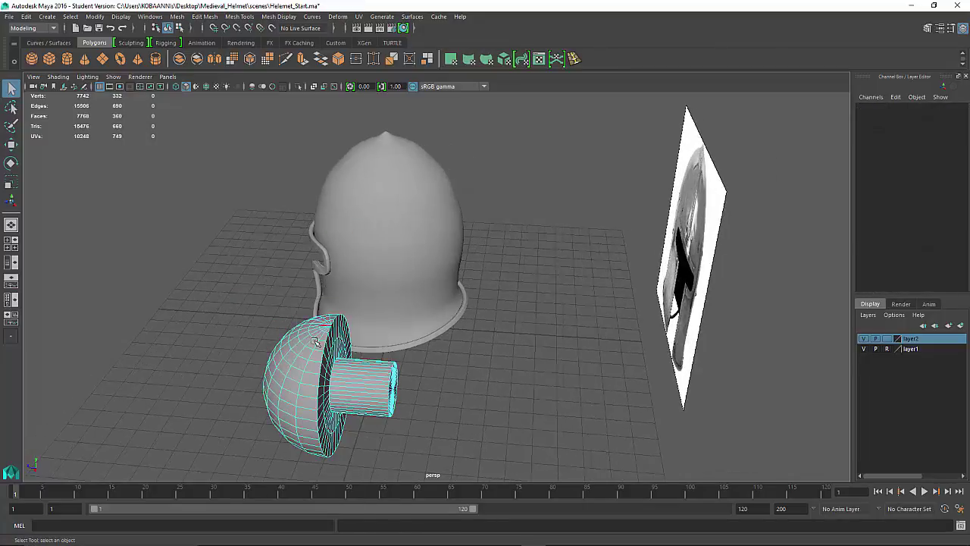
double_click(326, 347)
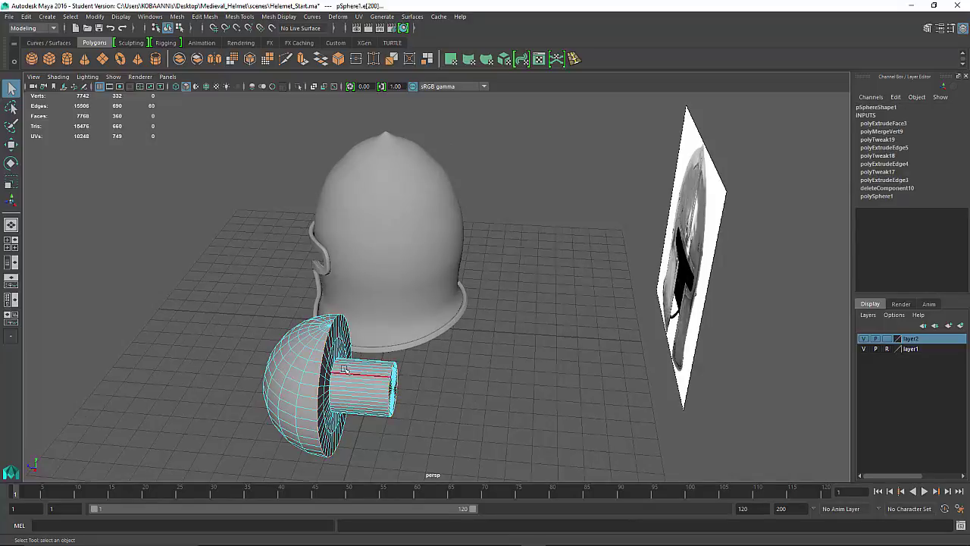
shift+right_click(384, 389)
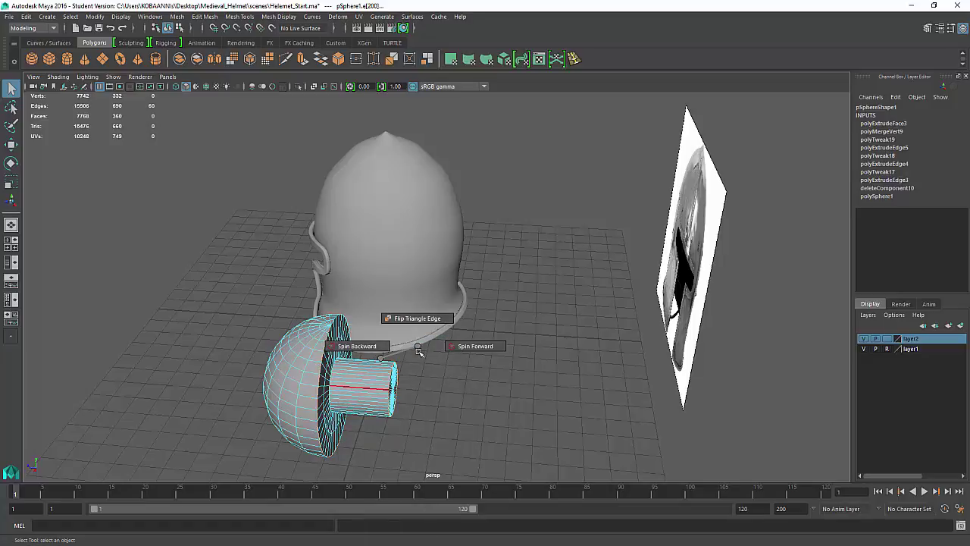
Try a two-segment bevel with a fraction of 0.5 on the selected rivet edges, and undo it.
click(436, 357)
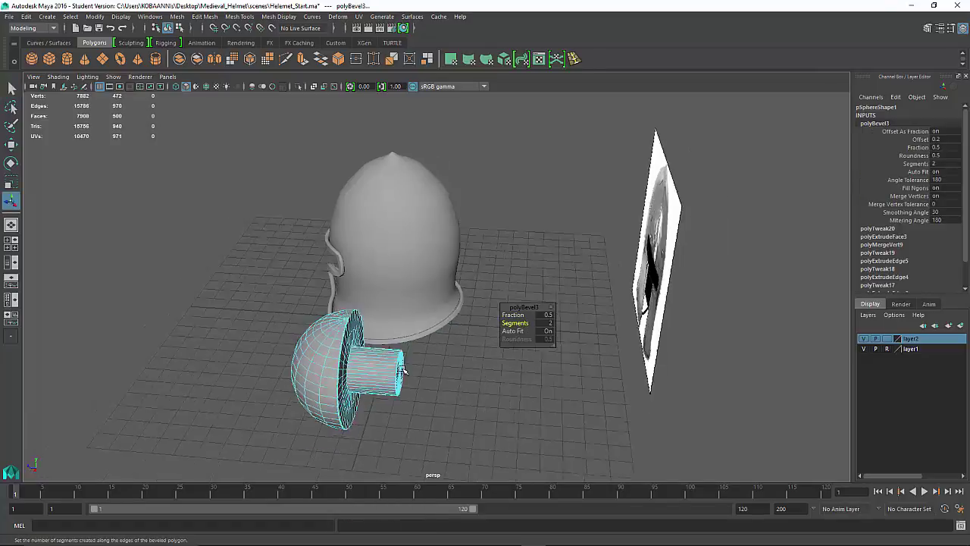
scroll(512, 331, up, 5)
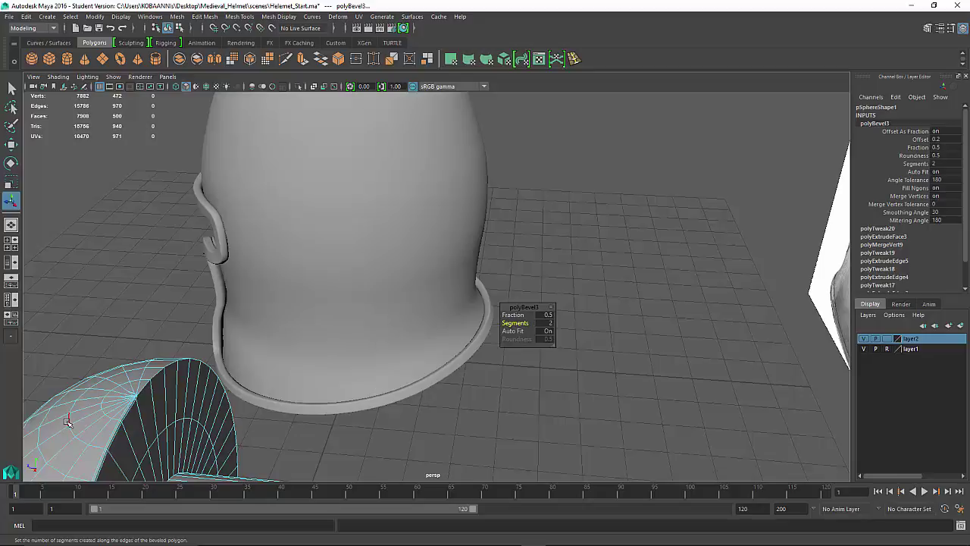
key(ctrl+z)
key(ctrl+z)
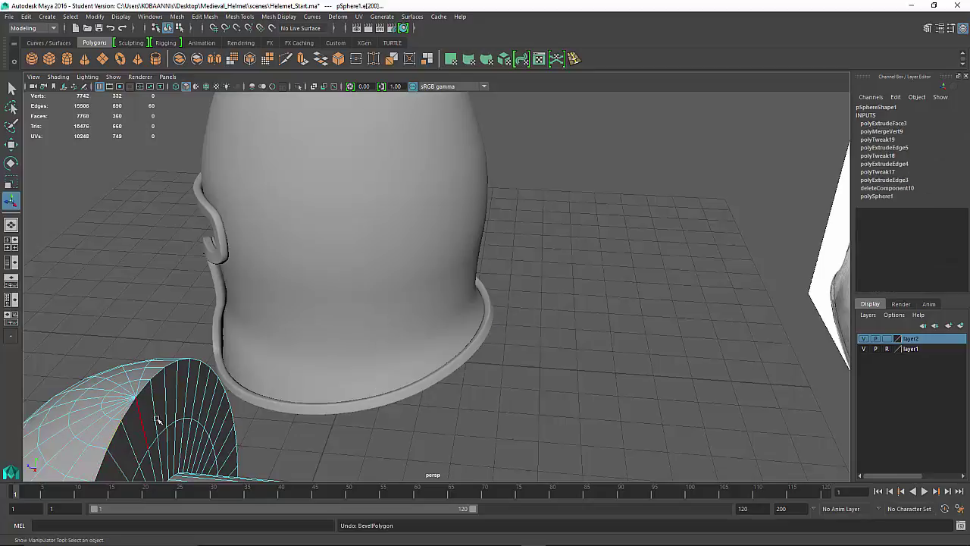
Add the missing rim edges to the selection and bevel the rim and shaft end with fraction 1 and two segments.
alt+drag(205, 449, 150, 313)
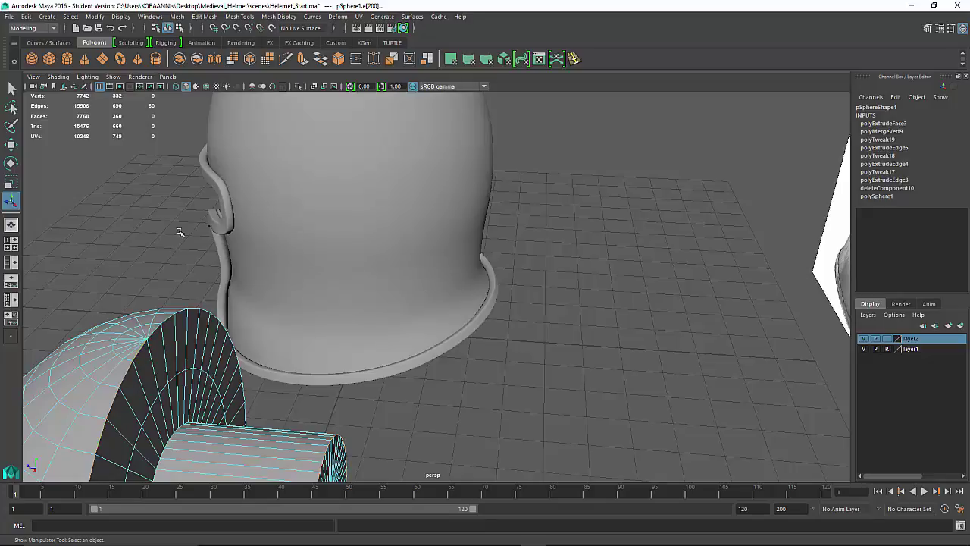
shift+double_click(154, 333)
alt+middle_drag(208, 378, 173, 217)
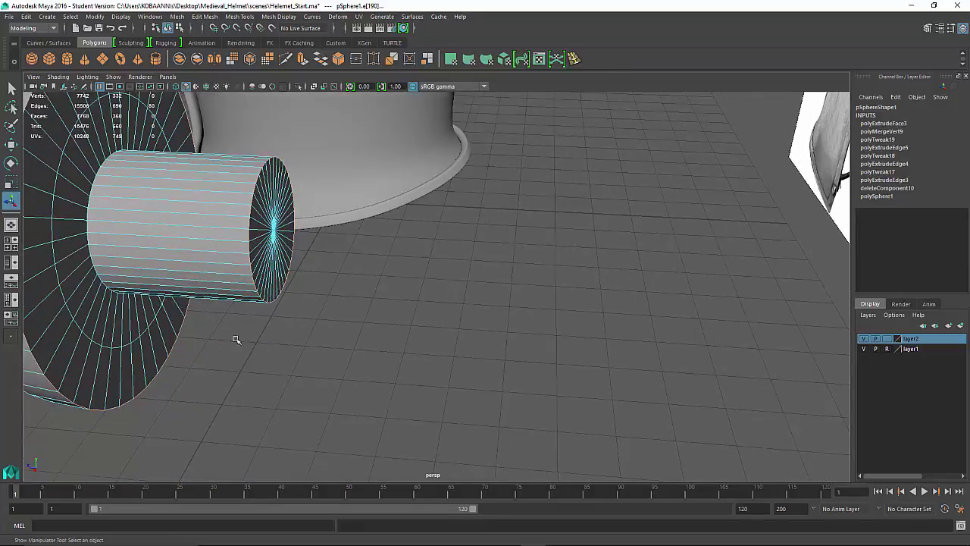
alt+drag(236, 340, 261, 352)
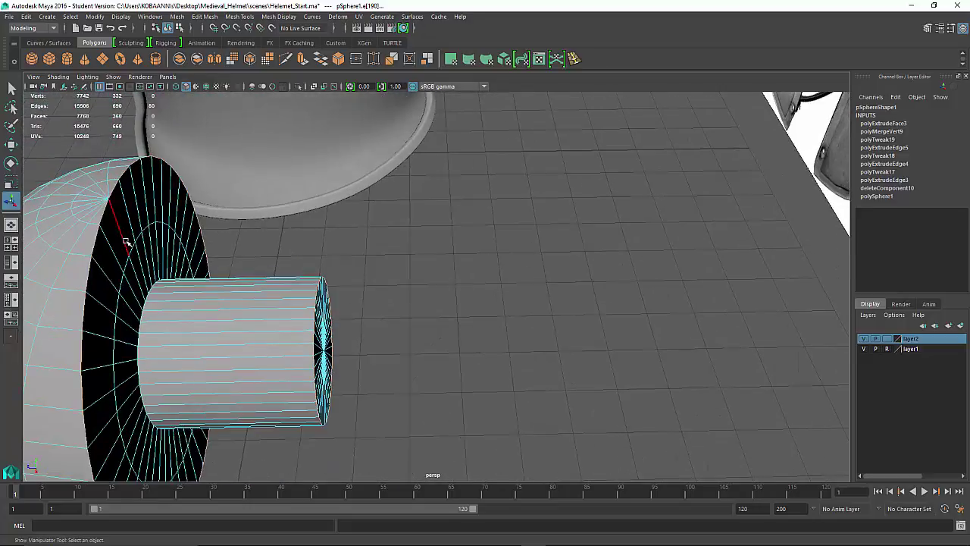
shift+right_drag(126, 240, 183, 242)
drag(518, 324, 542, 320)
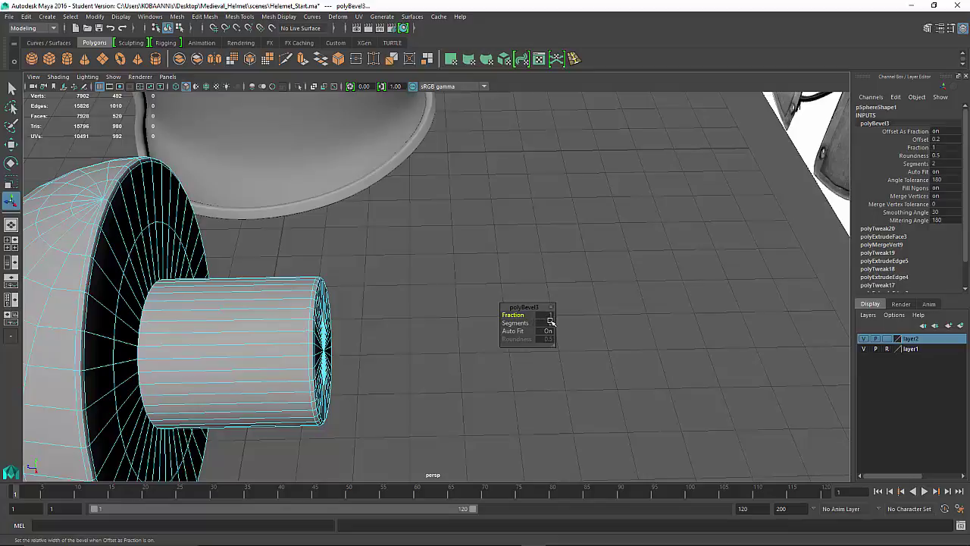
Try a bevel fraction of 3 on the rivet edges, and set it back to 1.
click(552, 317)
text(3)
key(Return)
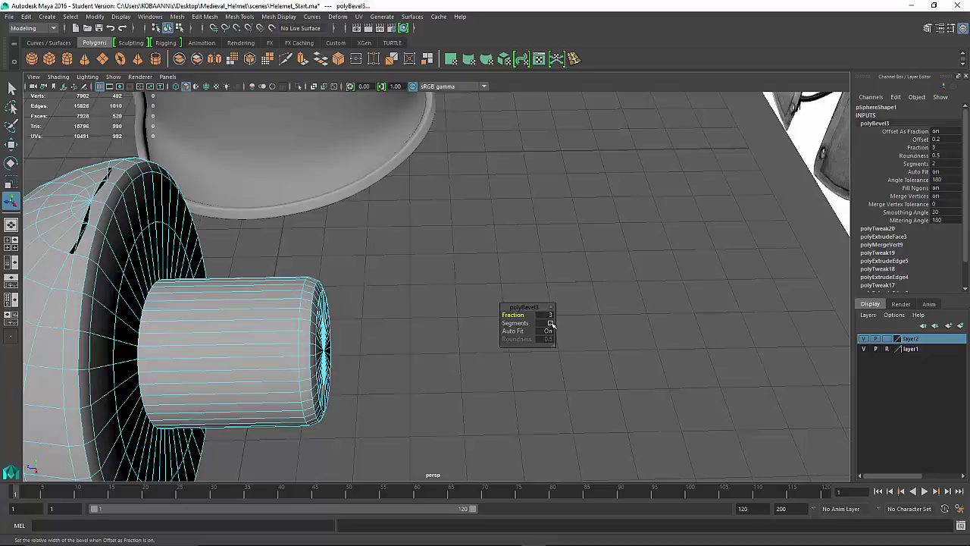
click(552, 317)
text(1)
key(Return)
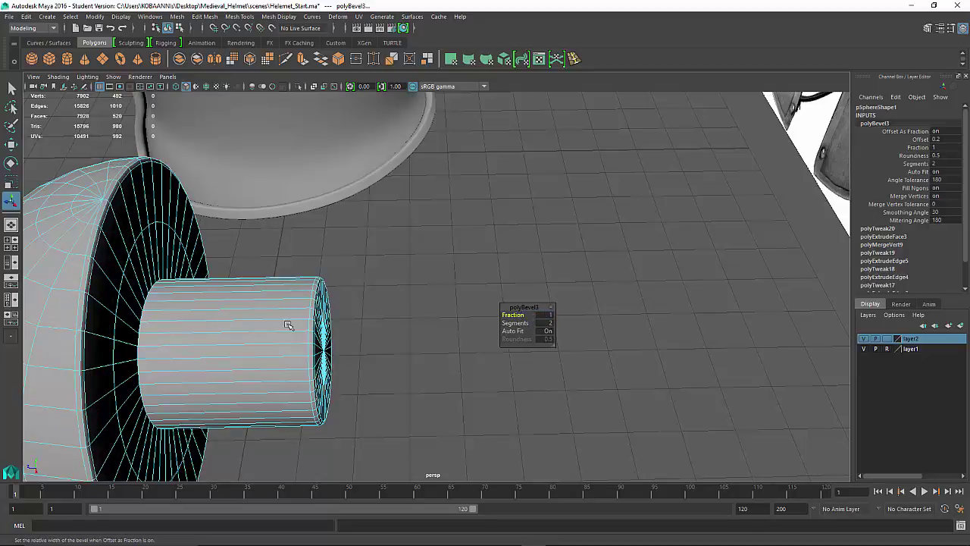
In the front view, move the whole rivet onto the helmet at X about 0.893 and scale it uniformly to about 0.126.
right_drag(270, 255, 318, 241)
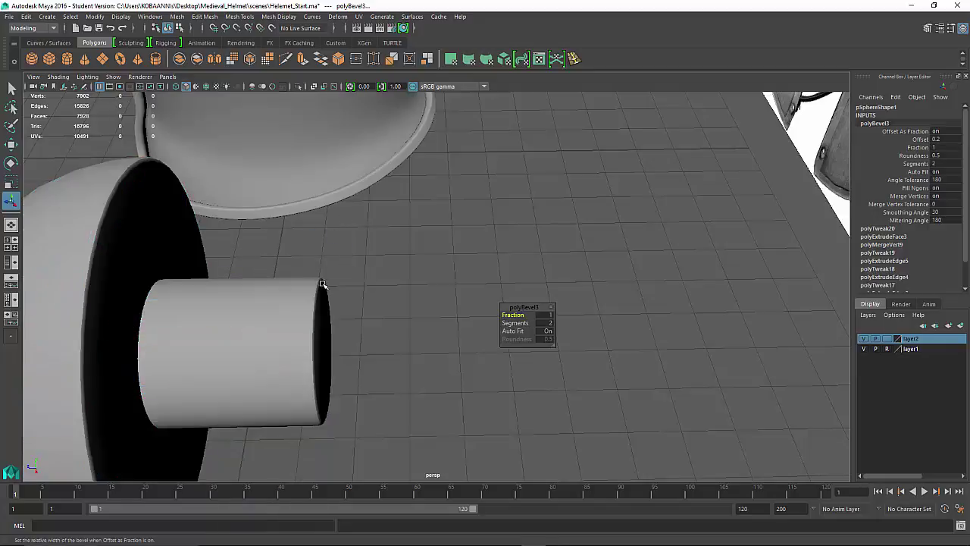
alt+drag(322, 284, 296, 400)
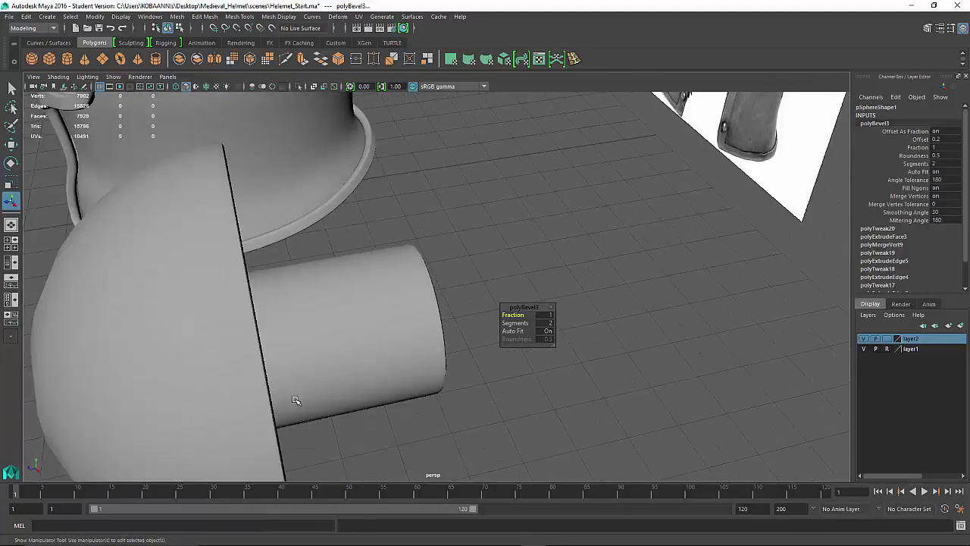
click(296, 400)
key(space)
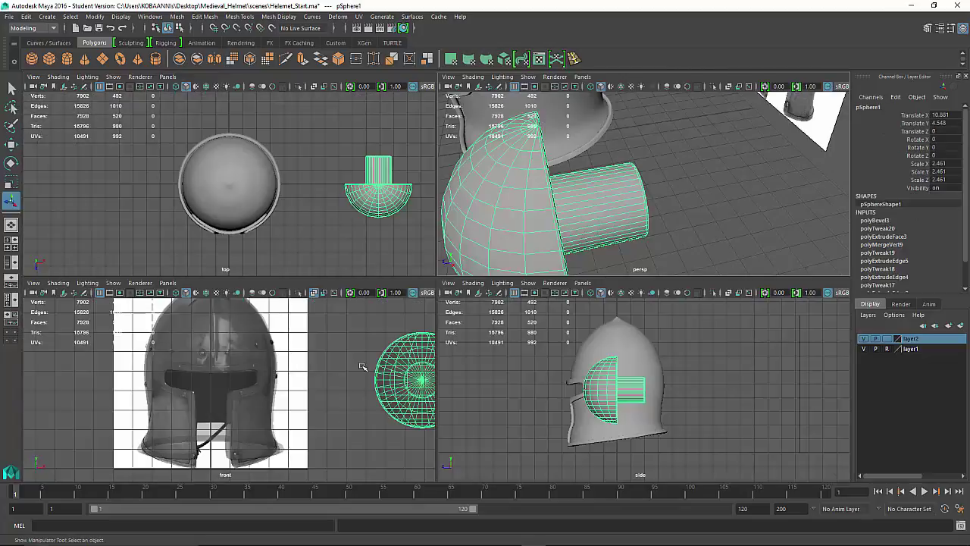
key(space)
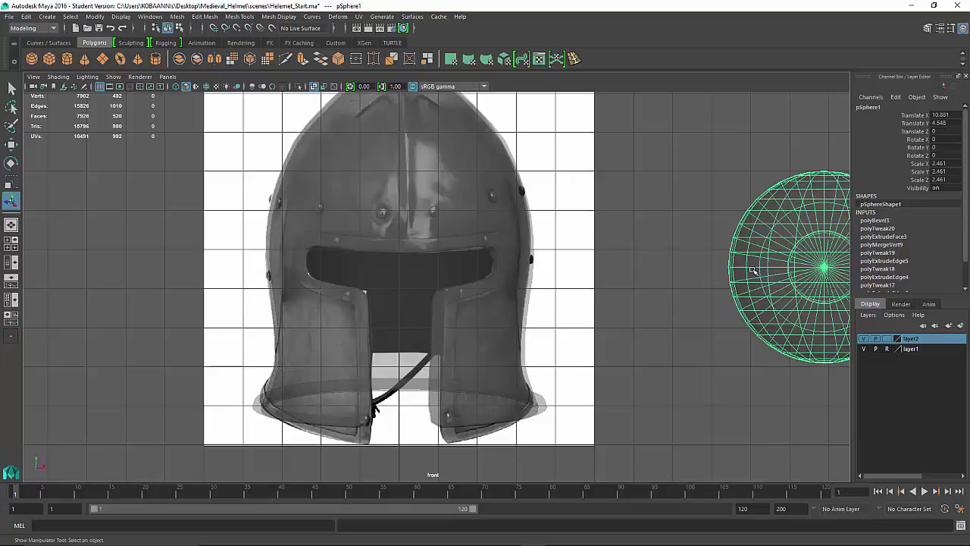
key(5)
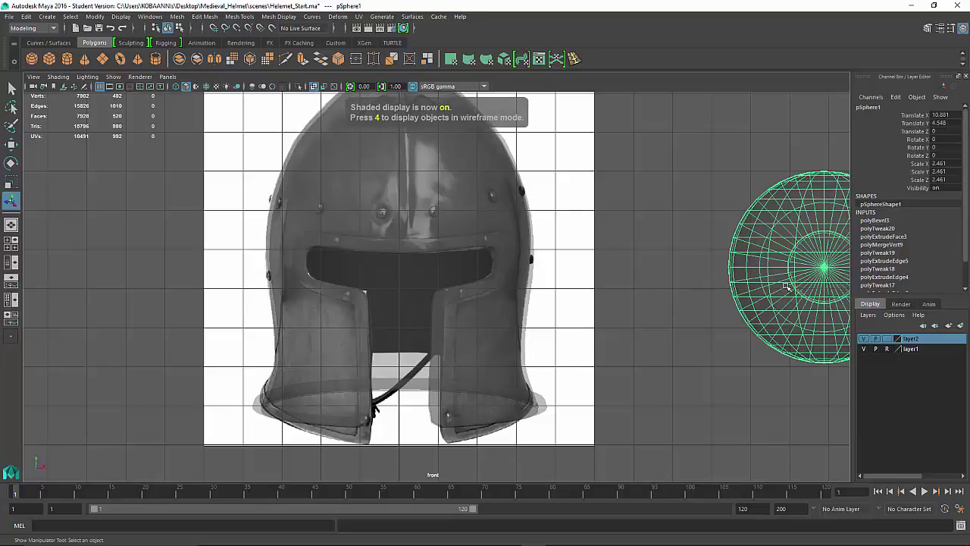
key(w)
alt+middle_drag(795, 279, 766, 287)
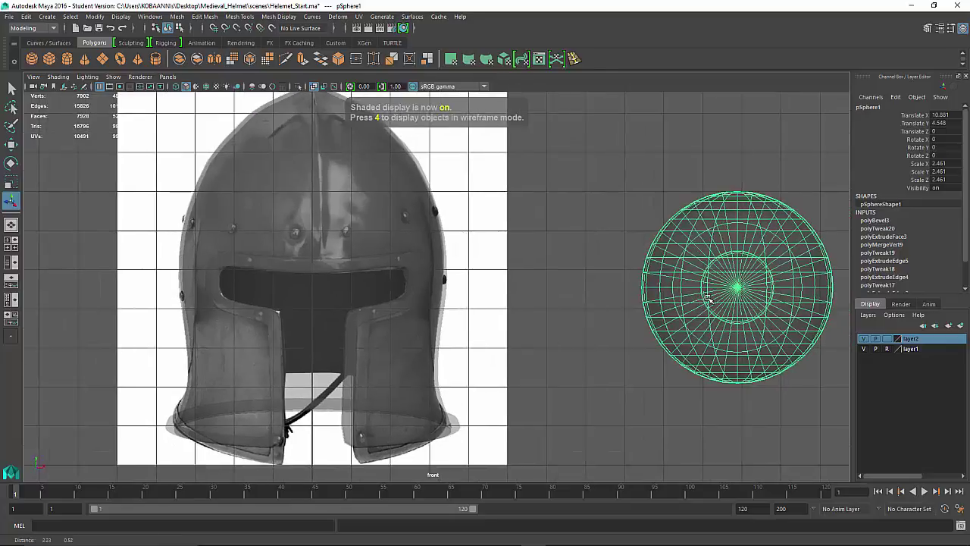
drag(767, 286, 191, 221)
key(r)
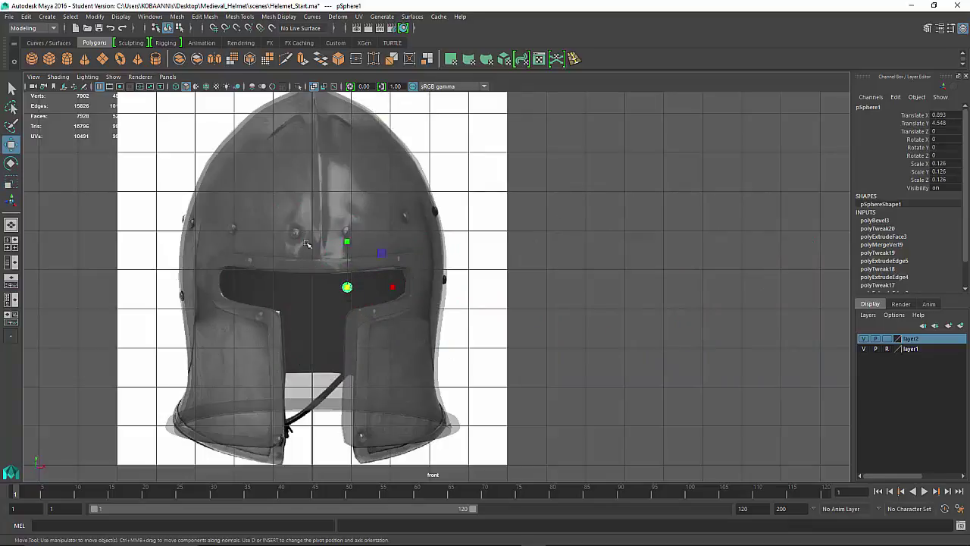
Raise the rivet to Y about 5.971 over the reference's forehead rivet, scale it uniformly to about 0.133, and deselect it.
key(w)
drag(346, 257, 348, 232)
key(r)
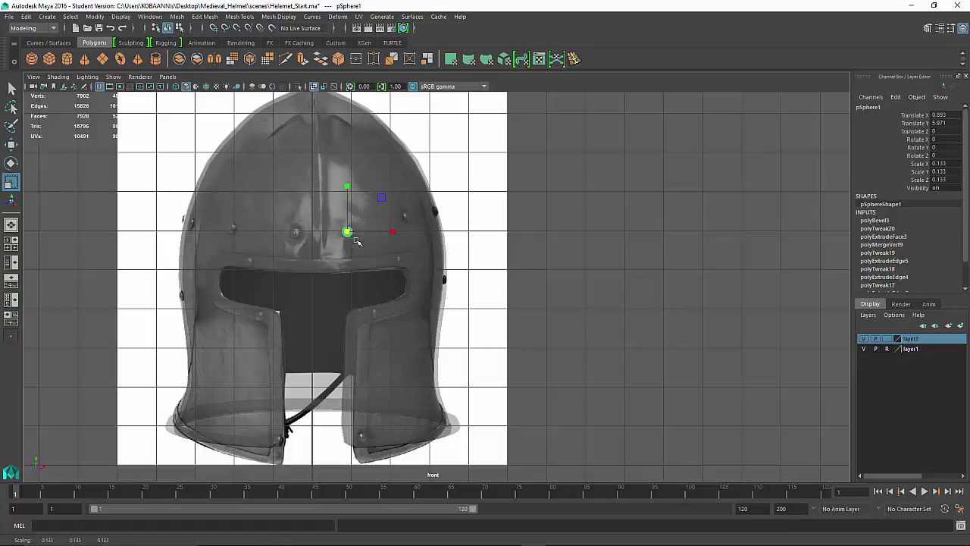
click(412, 239)
click(541, 231)
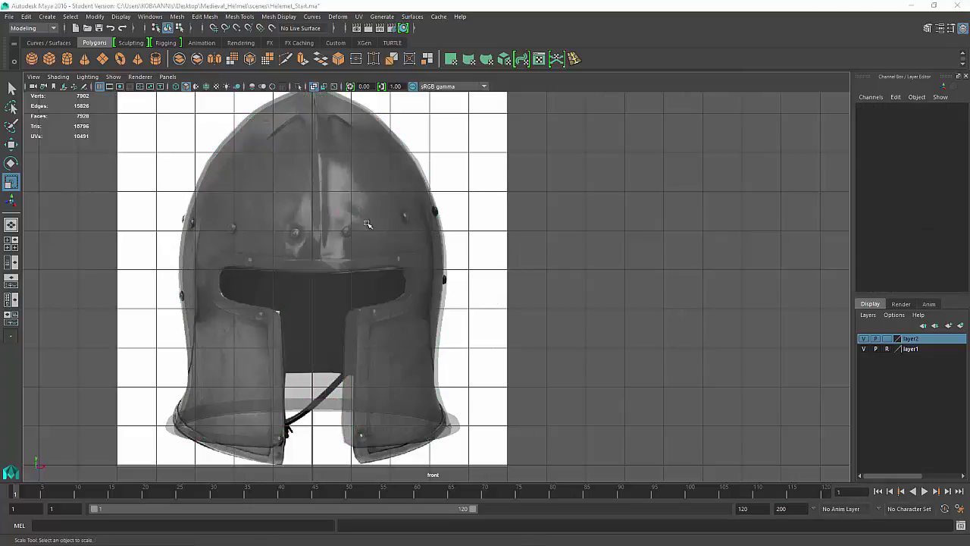
In the perspective view, move the rivet out in front of the helmet to Z about 4.578 and deselect it.
key(space)
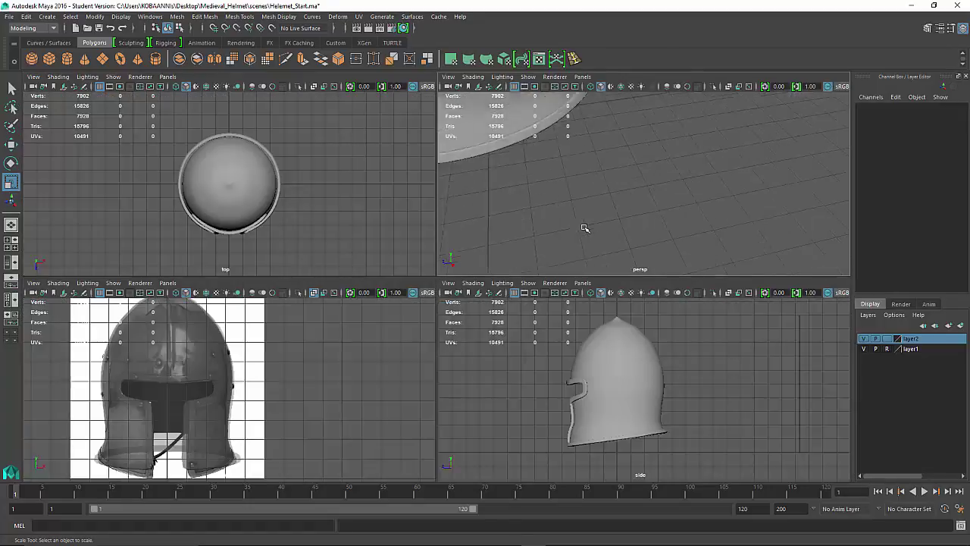
key(space)
alt+drag(538, 251, 586, 424)
alt+drag(509, 283, 404, 187)
click(274, 160)
key(f)
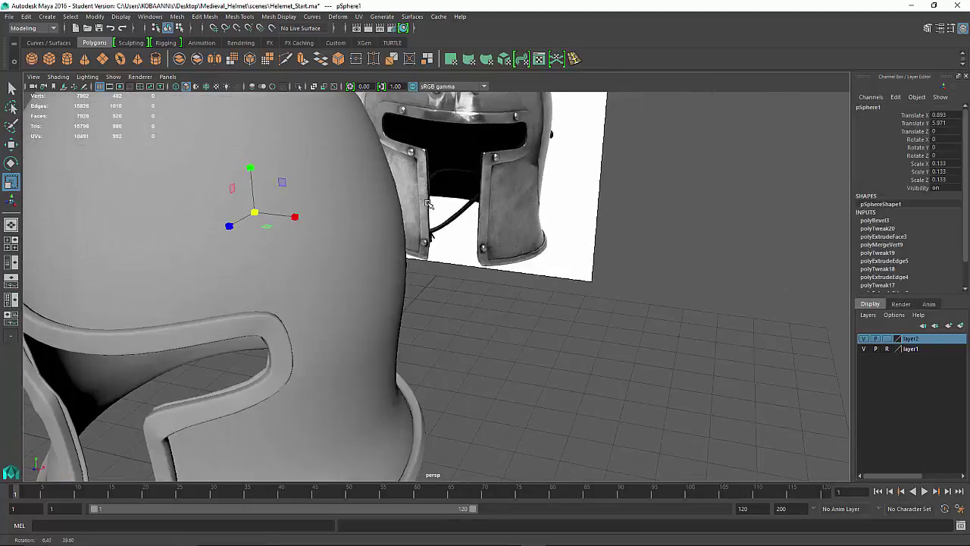
key(w)
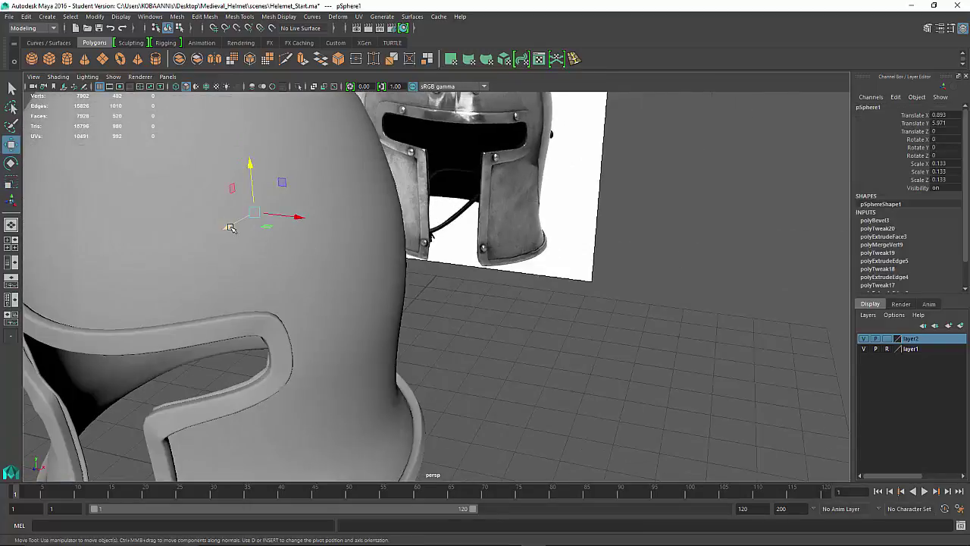
drag(226, 225, 53, 410)
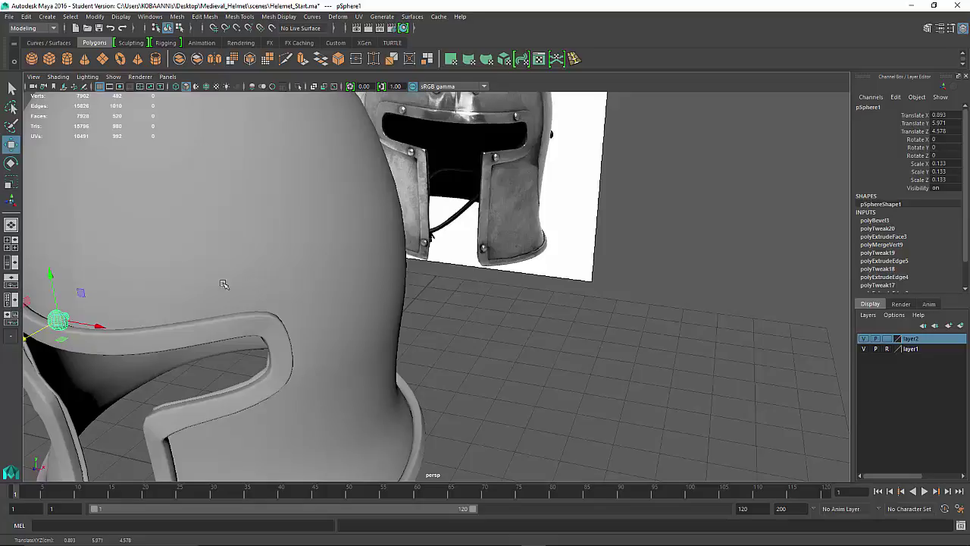
click(815, 190)
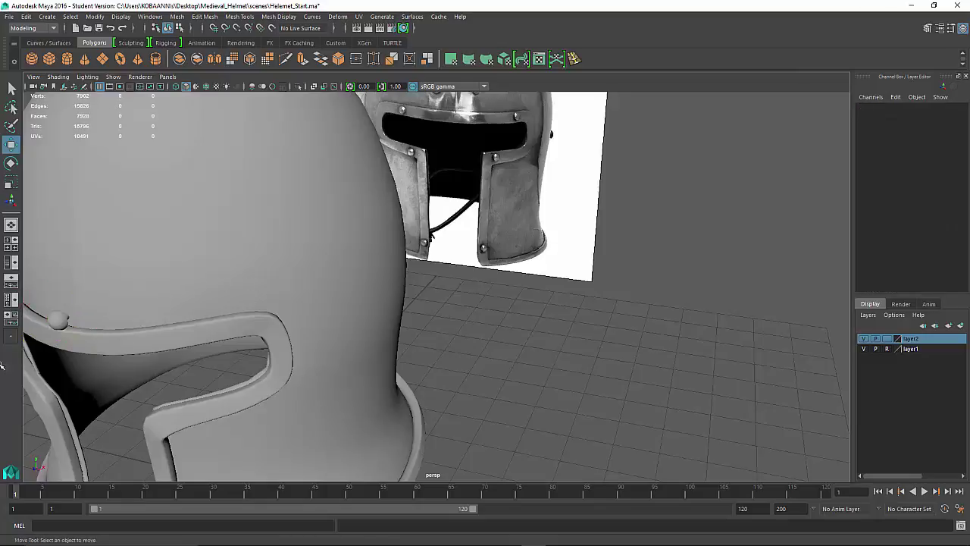
Rename the rivet object as Rivet and deselect it.
click(52, 324)
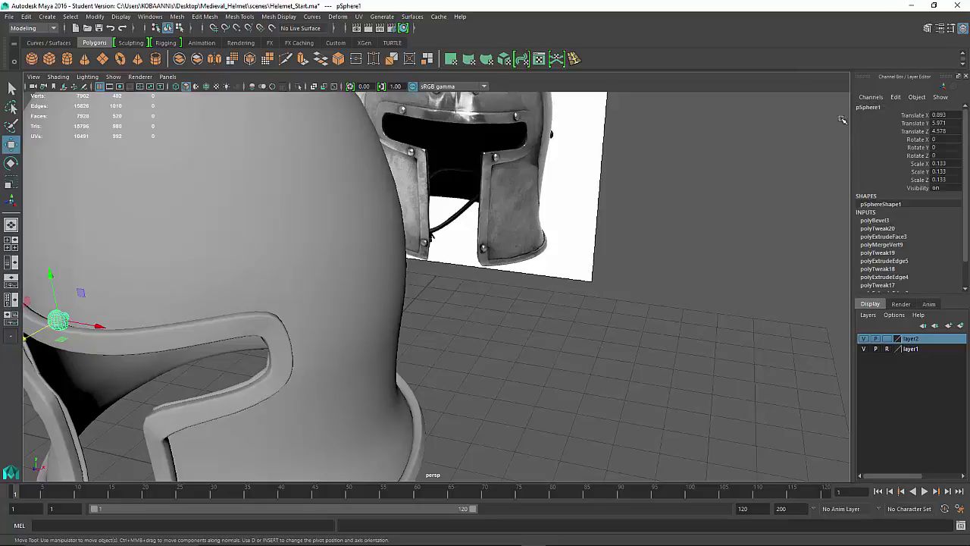
double_click(867, 108)
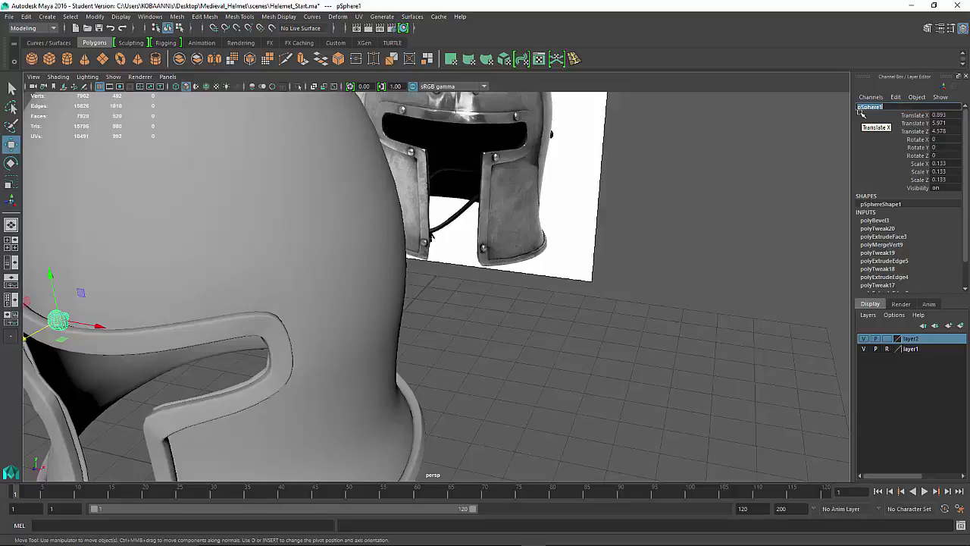
text(p)
key(Return)
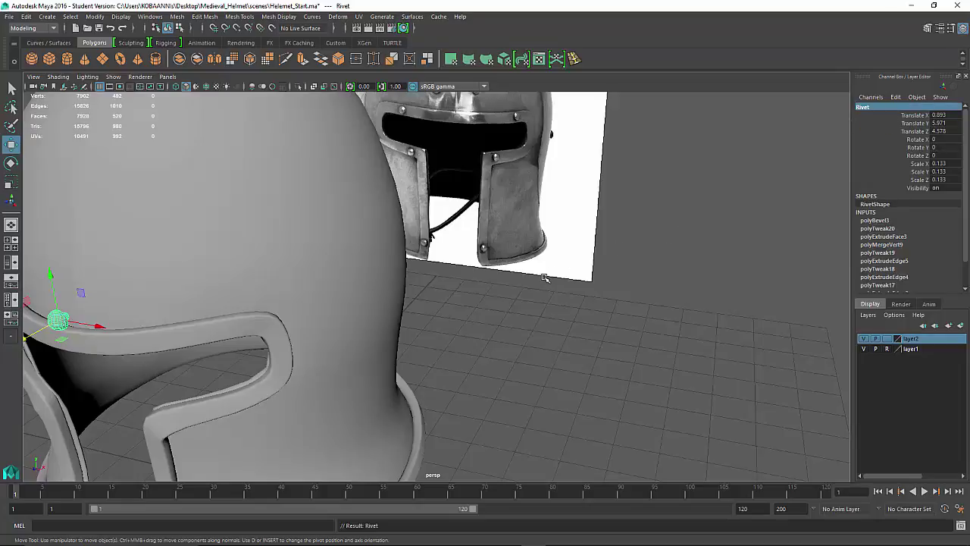
alt+middle_drag(544, 277, 630, 288)
click(599, 293)
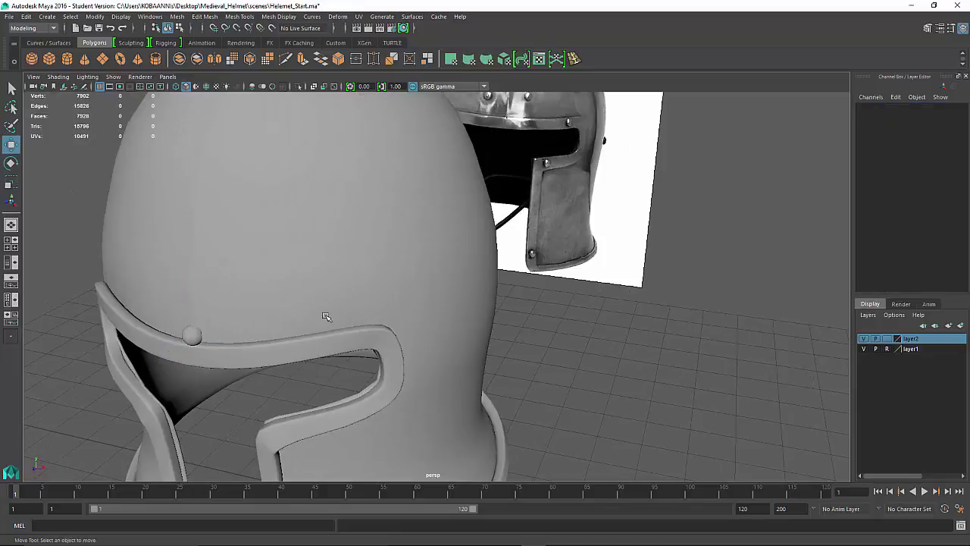
Select the raised trim around the face opening and rename it as Visor.
click(190, 338)
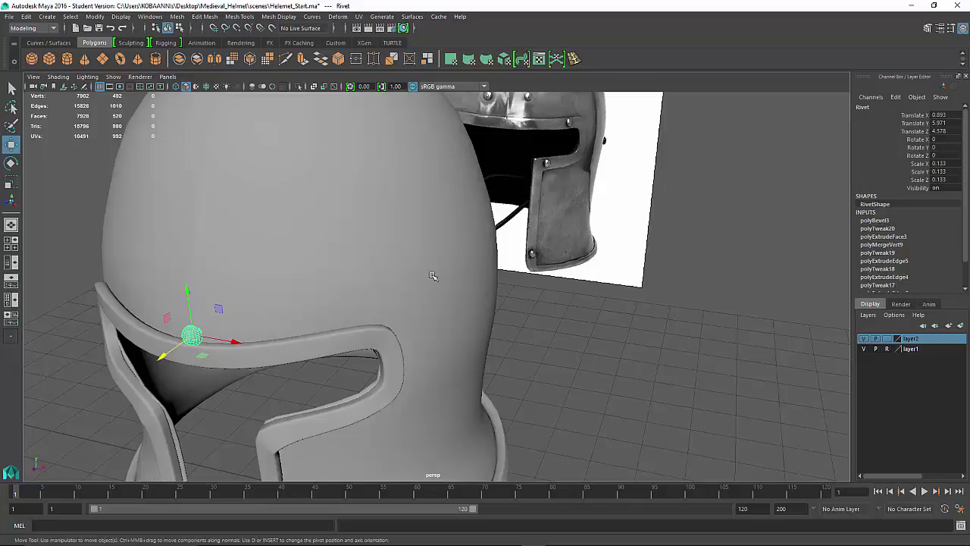
click(300, 308)
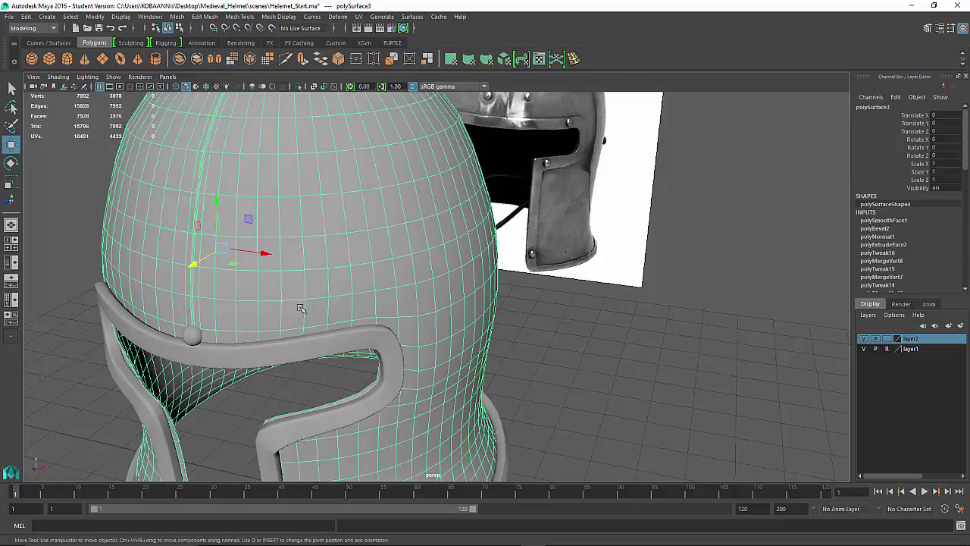
click(276, 353)
click(267, 293)
click(301, 352)
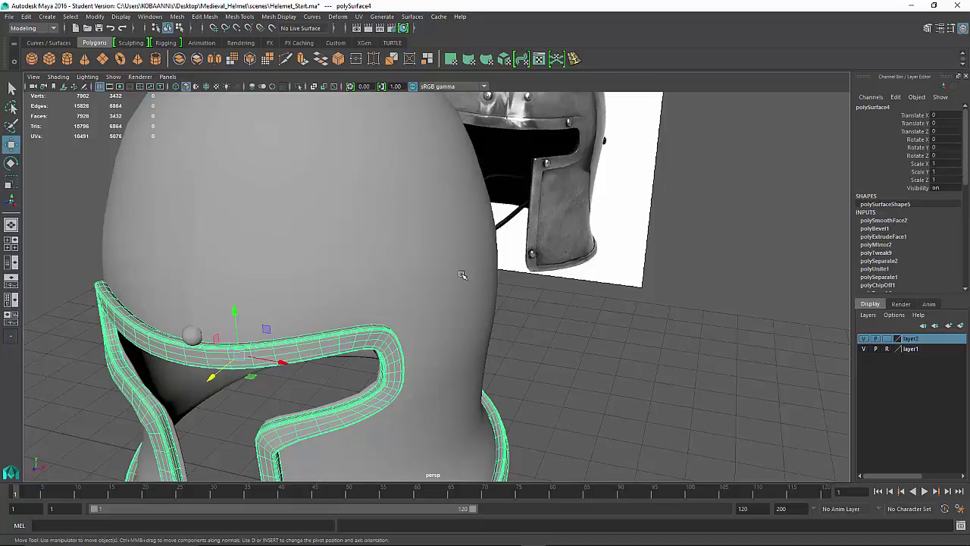
double_click(876, 107)
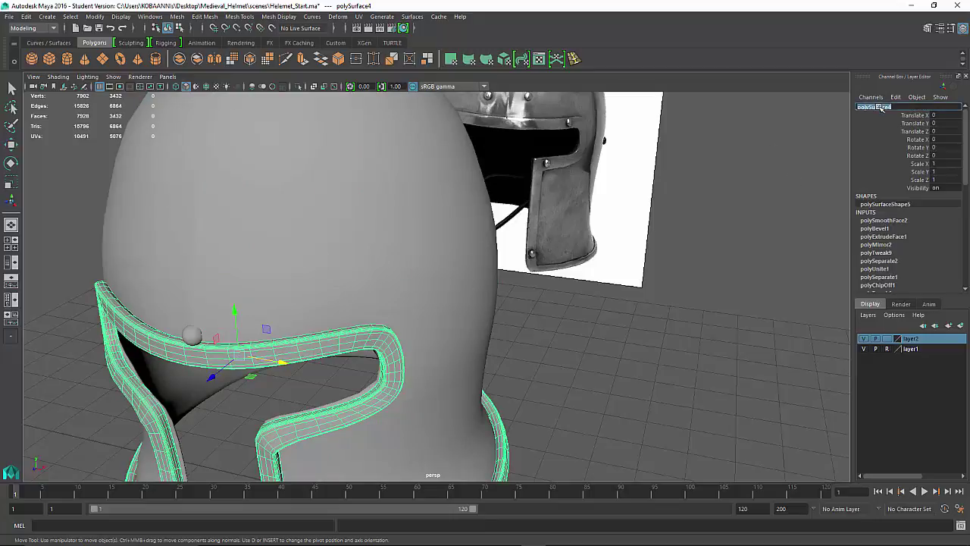
text(Visor)
key(Return)
Rename the main helmet shell as Frame and deselect it.
click(388, 256)
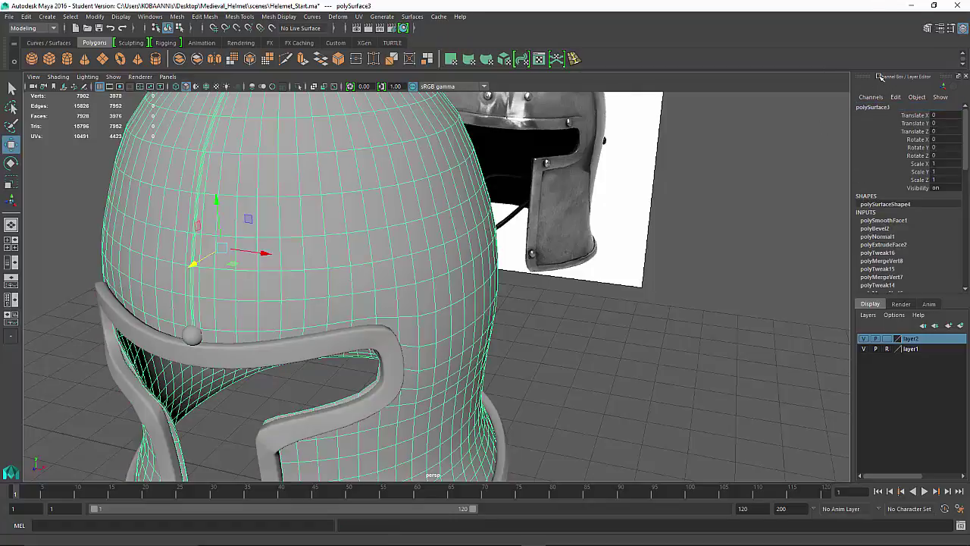
double_click(881, 107)
text(H)
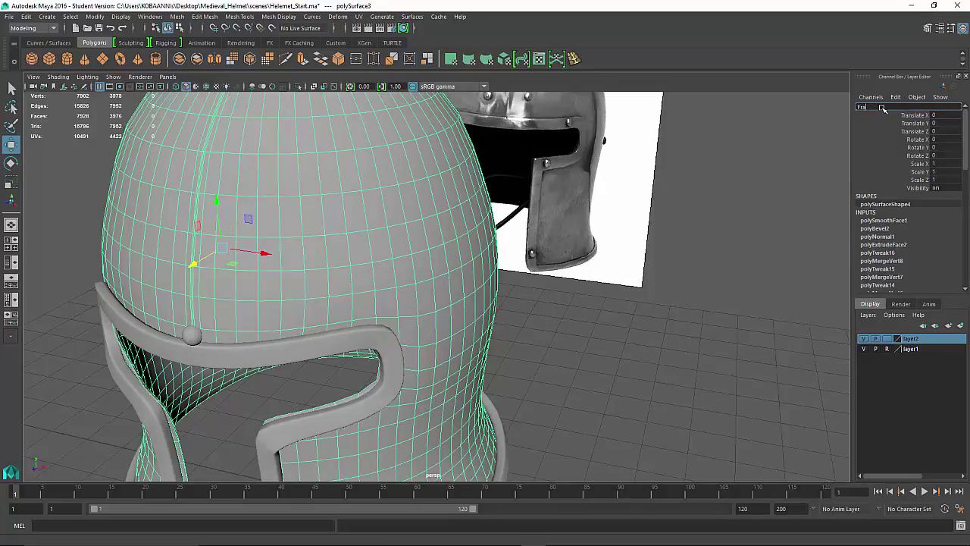
text(rame)
key(Return)
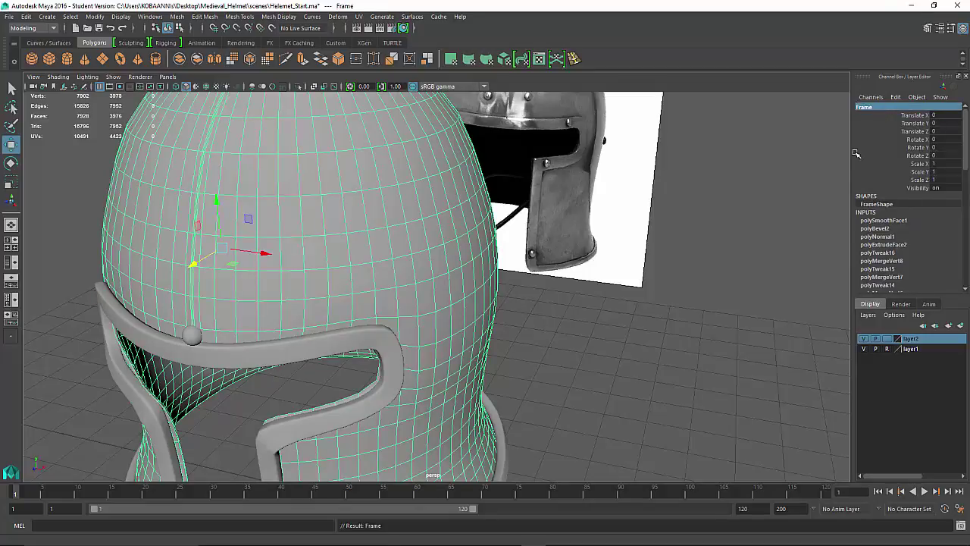
click(539, 280)
Check the rivet against the front reference and move it back towards the forehead to Z about 3.264.
click(188, 340)
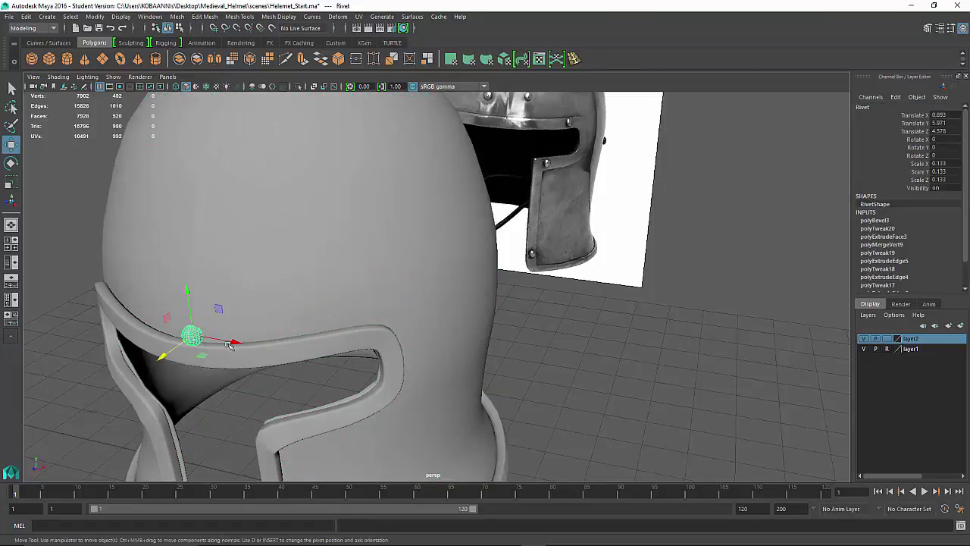
key(space)
key(space)
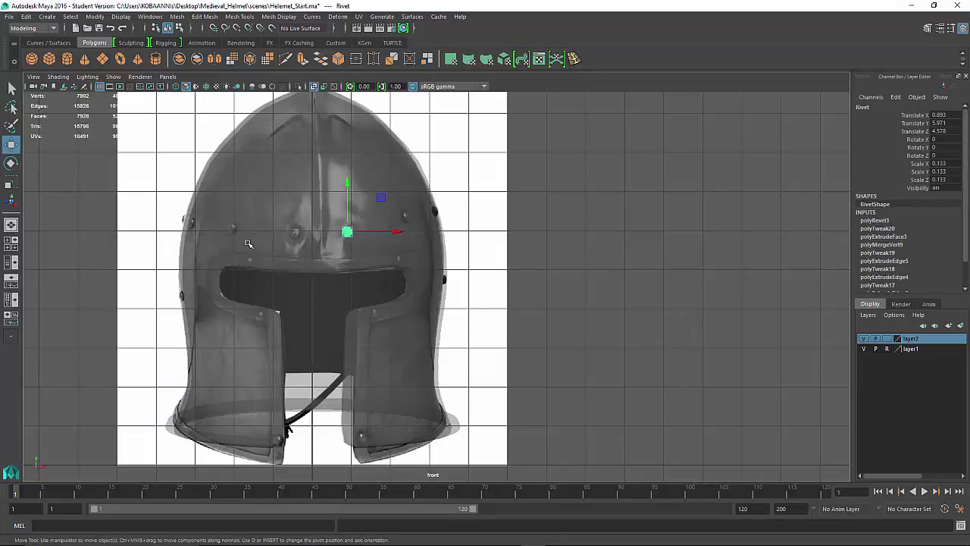
key(space)
key(space)
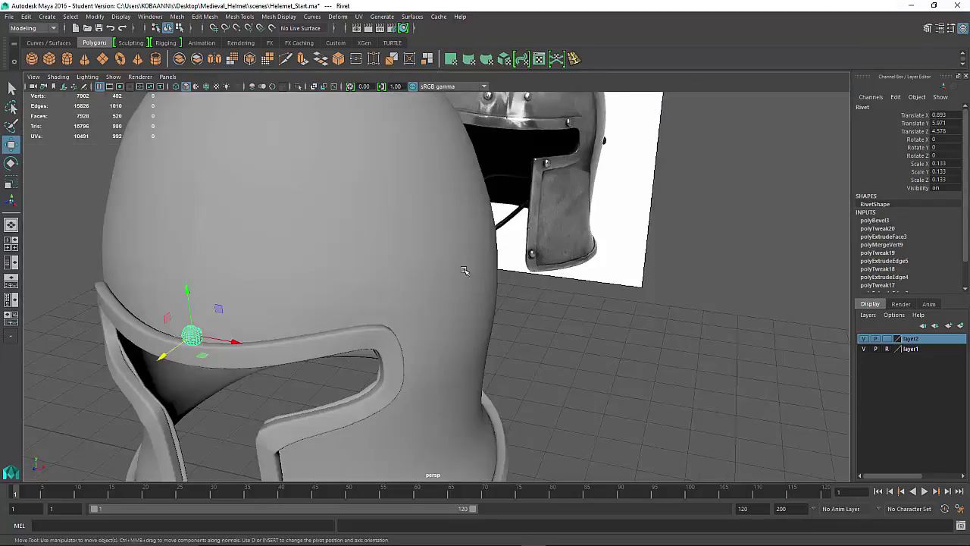
alt+drag(461, 269, 527, 324)
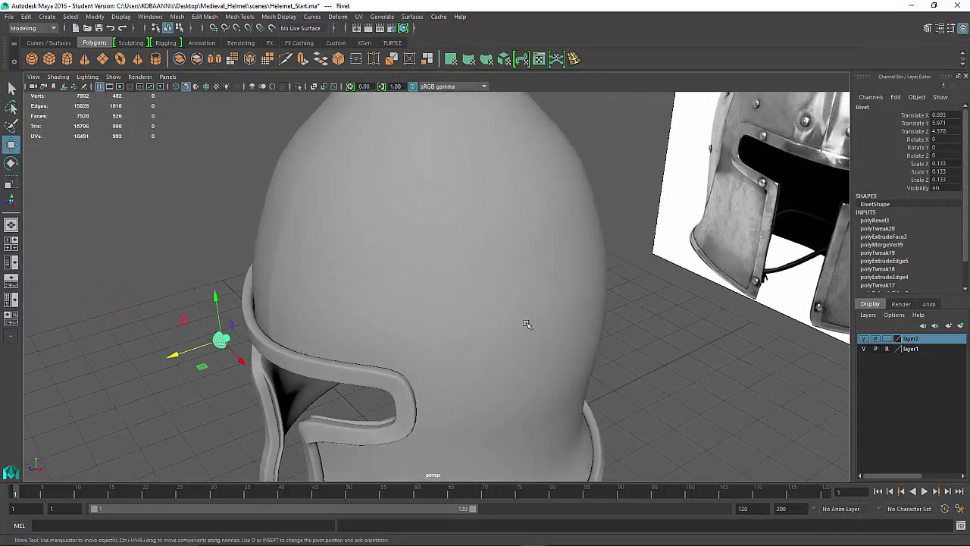
drag(180, 353, 267, 343)
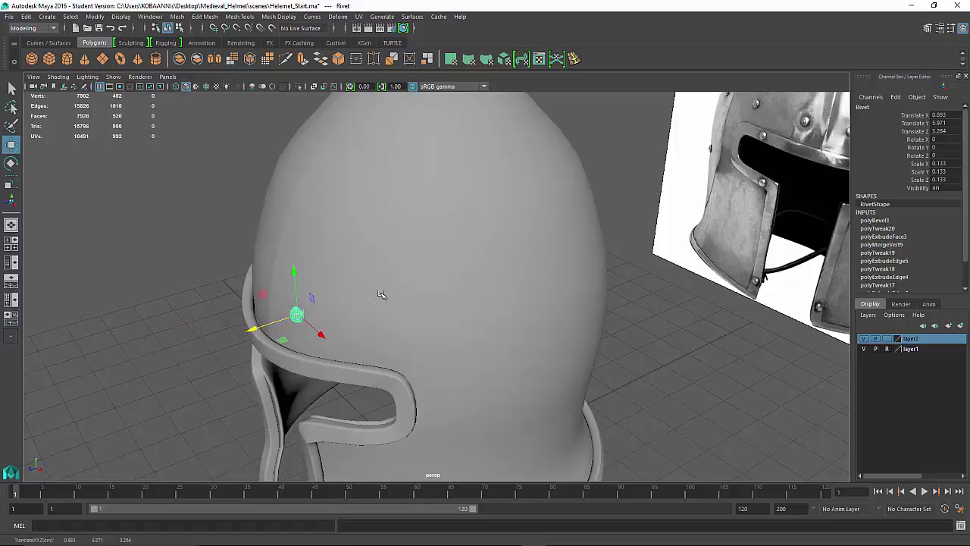
alt+drag(380, 293, 358, 314)
scroll(359, 315, down, 5)
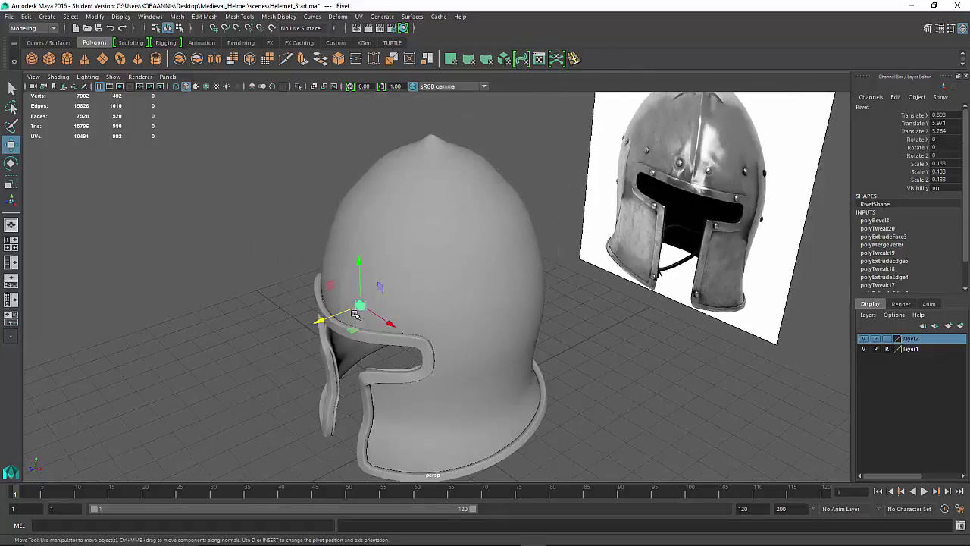
Rotate the rivet to about -2.4° in X and 28° in Y, and shift it to Y about 5.95 and Z about 3.262.
scroll(358, 315, up, 3)
scroll(358, 315, up, 3)
key(e)
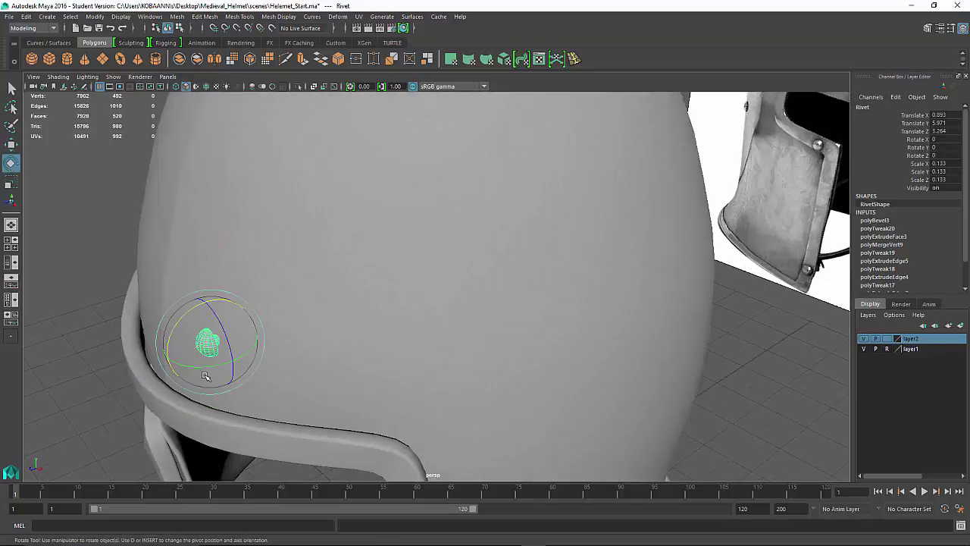
drag(202, 372, 225, 364)
key(w)
drag(204, 303, 205, 306)
drag(179, 357, 192, 339)
key(e)
key(w)
alt+drag(261, 353, 210, 359)
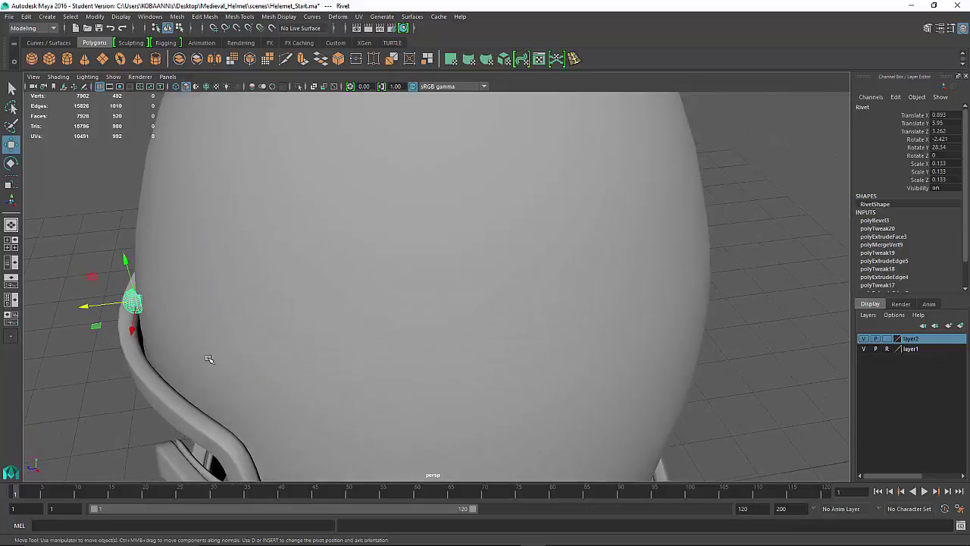
Tilt the rivet to about -16.1° in X to follow the forehead's slope and seat it at Z about 3.244.
scroll(228, 316, down, 3)
scroll(228, 316, up, 6)
scroll(245, 321, down, 4)
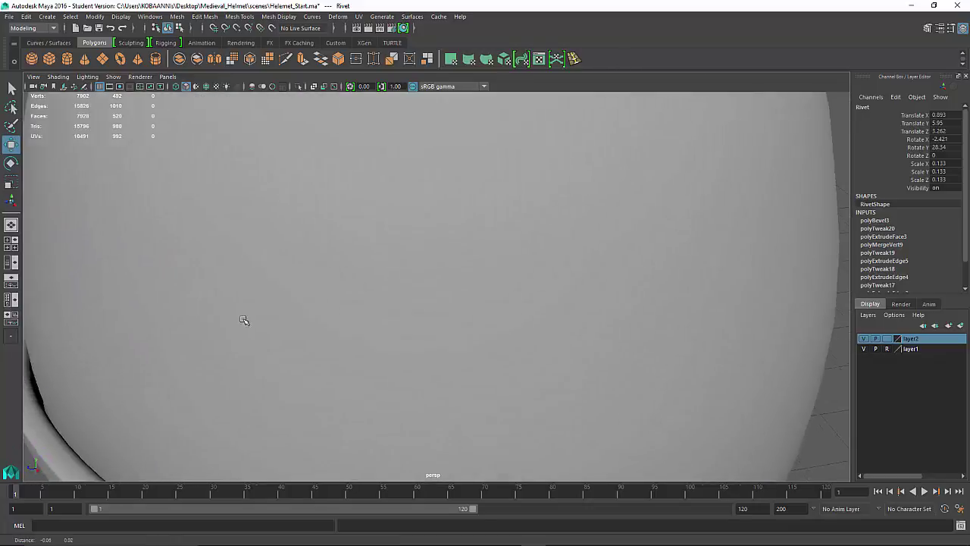
alt+middle_drag(327, 343, 332, 346)
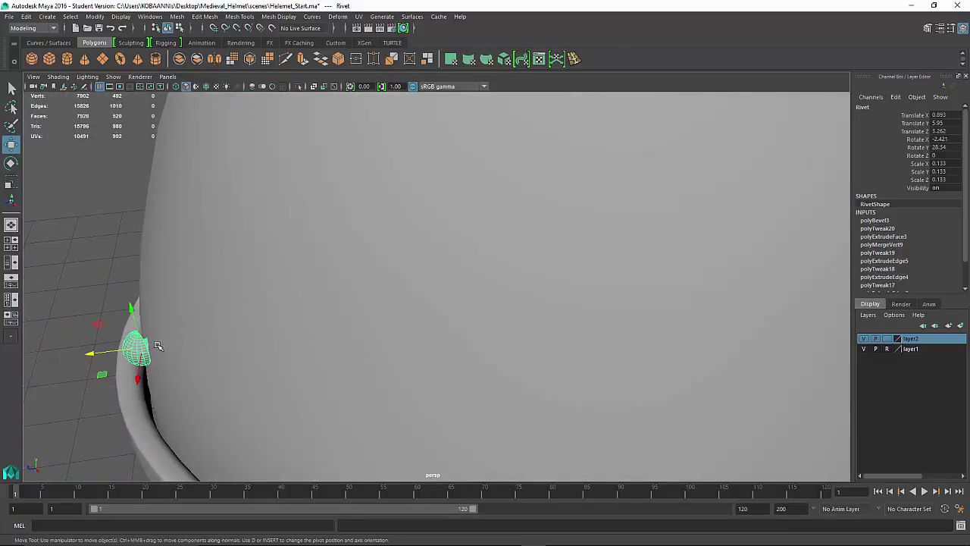
key(3)
key(1)
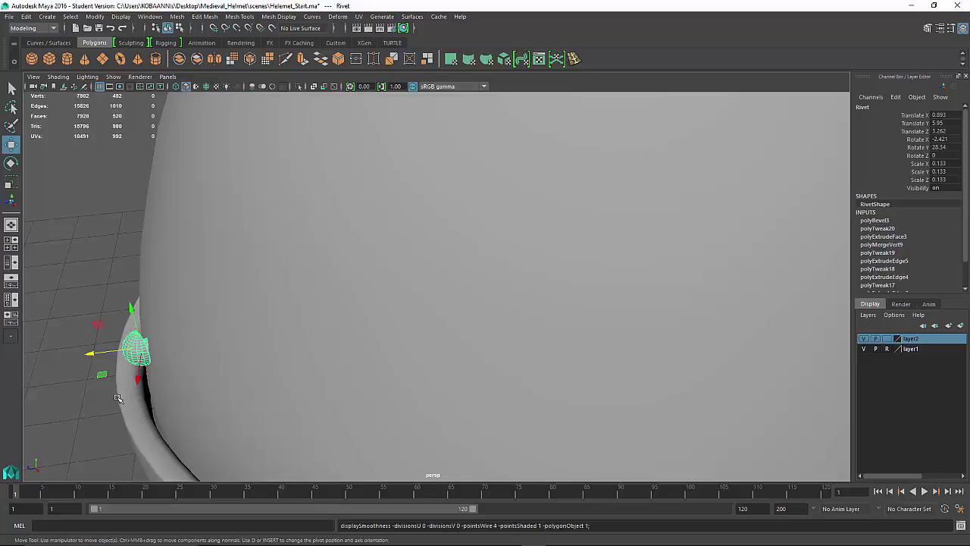
key(e)
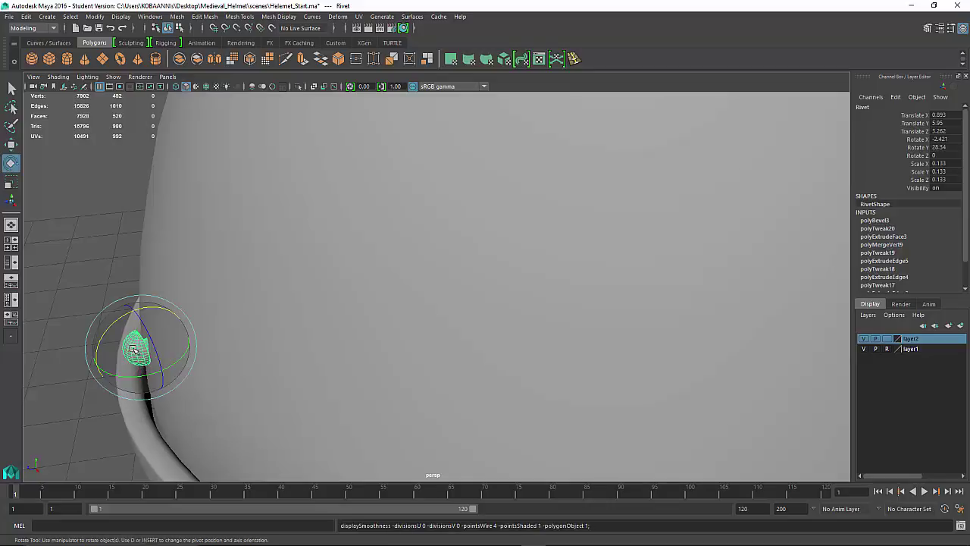
drag(110, 328, 448, 377)
key(w)
alt+middle_drag(504, 368, 415, 310)
scroll(417, 318, down, 3)
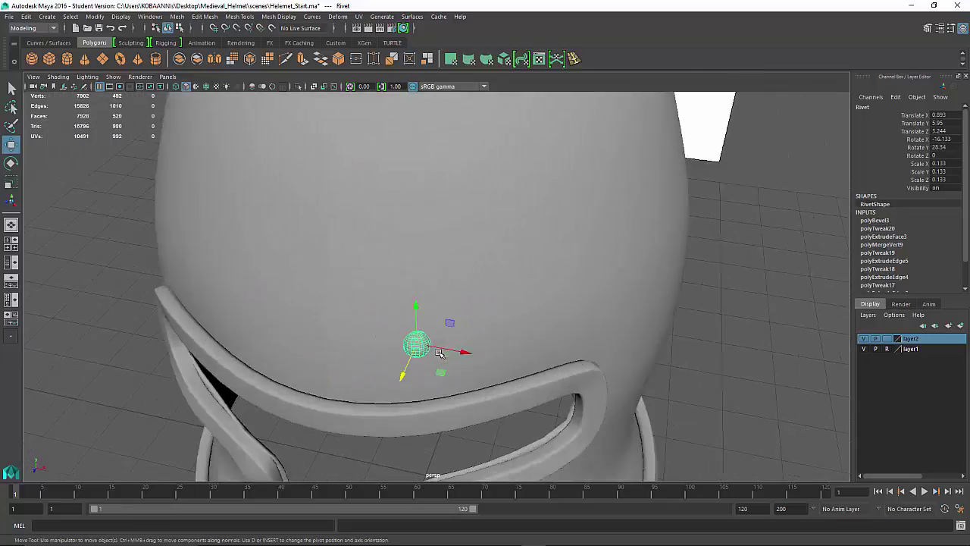
scroll(440, 353, up, 3)
alt+middle_drag(438, 345, 427, 320)
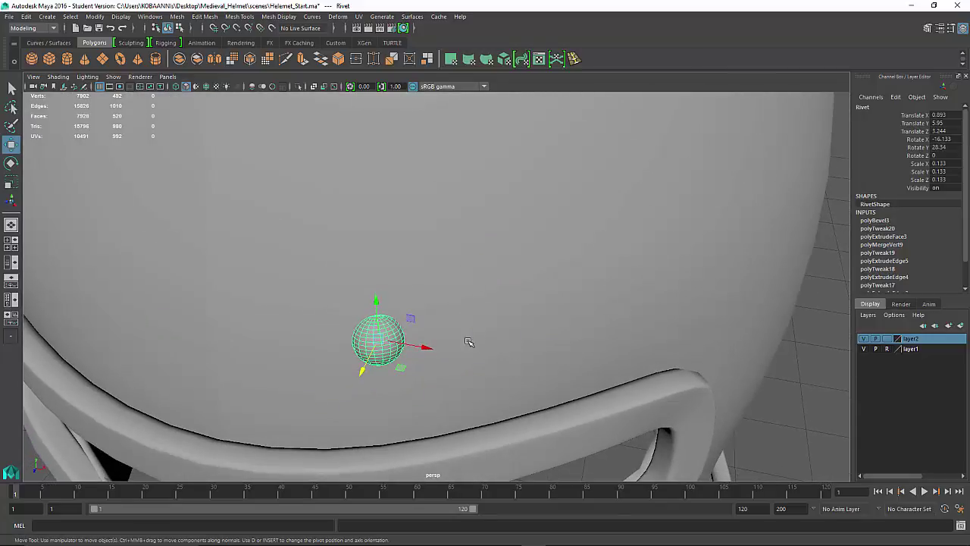
mouse_move(470, 342)
alt+mouse_down()
mouse_move(498, 326)
mouse_move(460, 332)
alt+mouse_up()
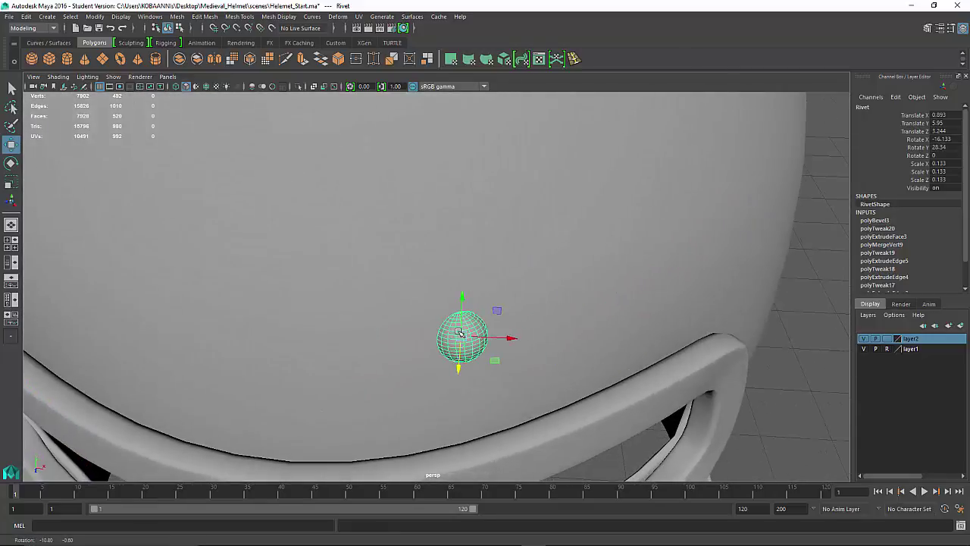
Duplicate the forehead rivet, move the copy sideways to X about 1.536, and rotate it to about -18.5°, 39.6°, -4.2°.
key(ctrl+d)
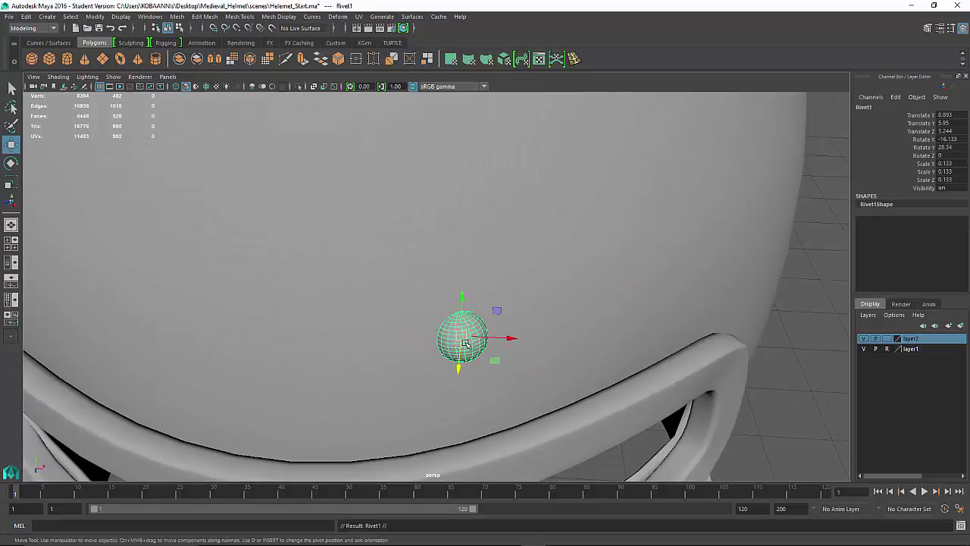
drag(483, 338, 601, 343)
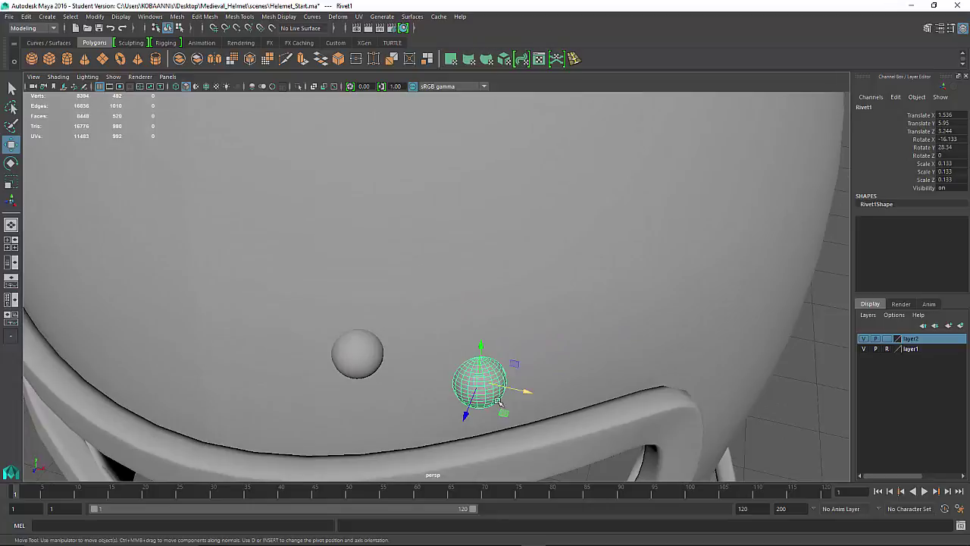
alt+drag(515, 388, 699, 326)
key(e)
key(w)
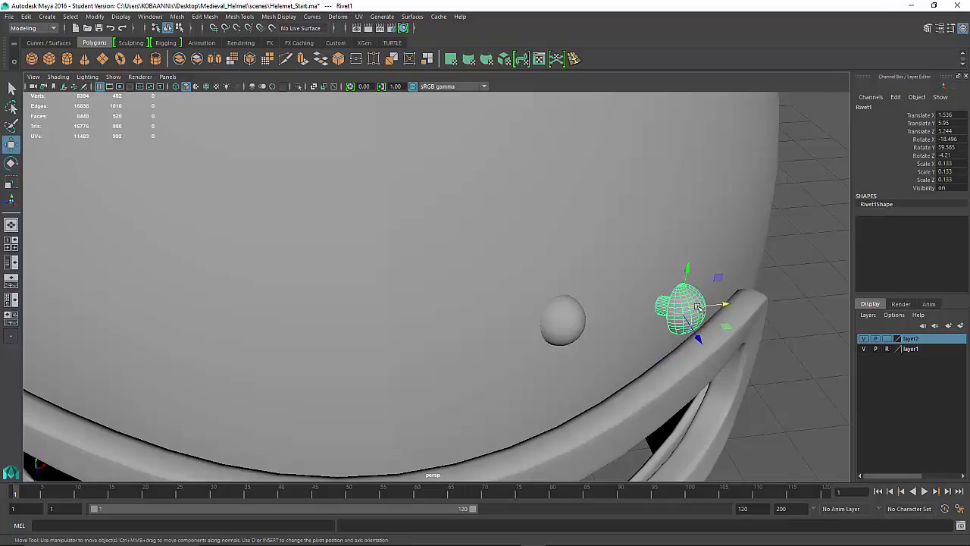
Move the duplicated rivet along the forehead's curve to X about 1.82, Y about 6.058 and Z about 2.781.
alt+drag(689, 313, 667, 277)
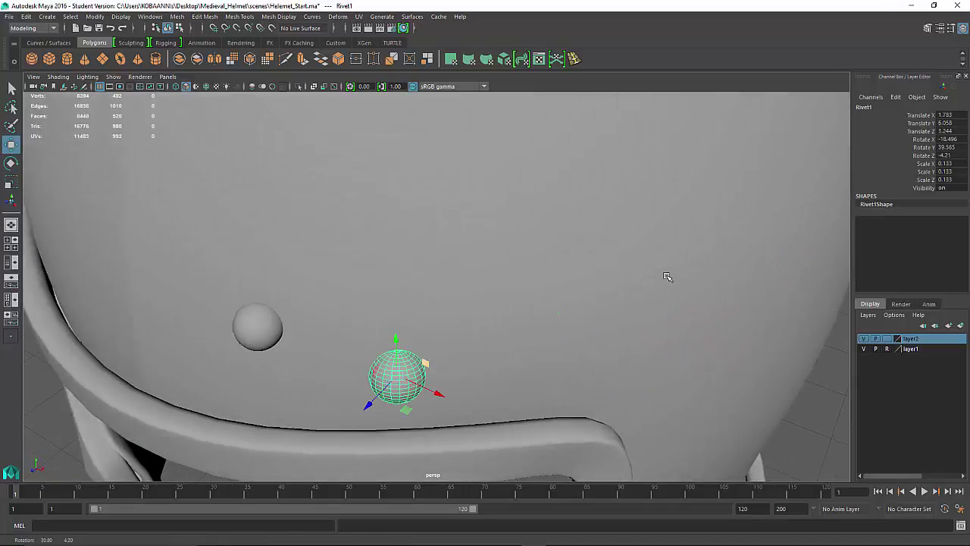
drag(406, 412, 466, 364)
alt+drag(563, 369, 487, 385)
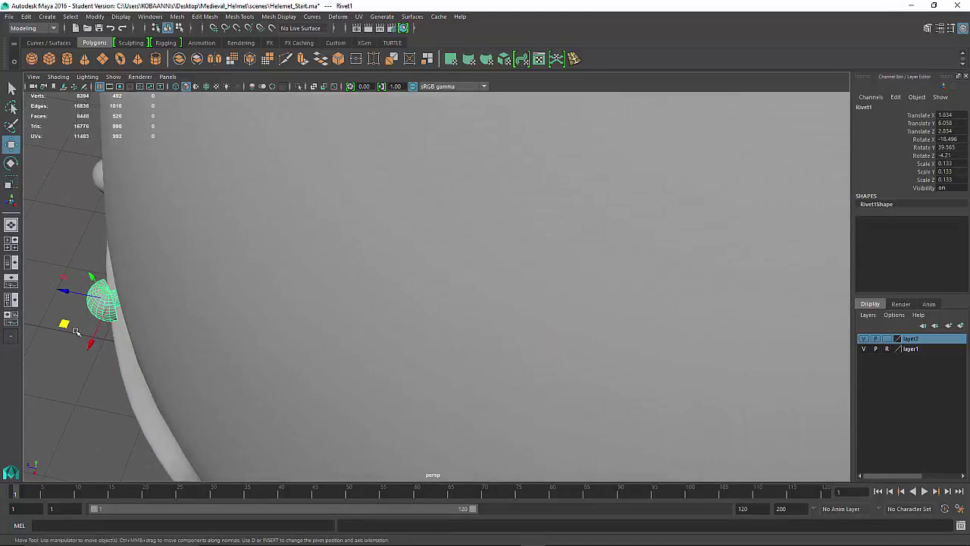
drag(64, 324, 72, 321)
Align the duplicated rivet with the front reference image at X about 2.467 and Y about 6.355.
key(space)
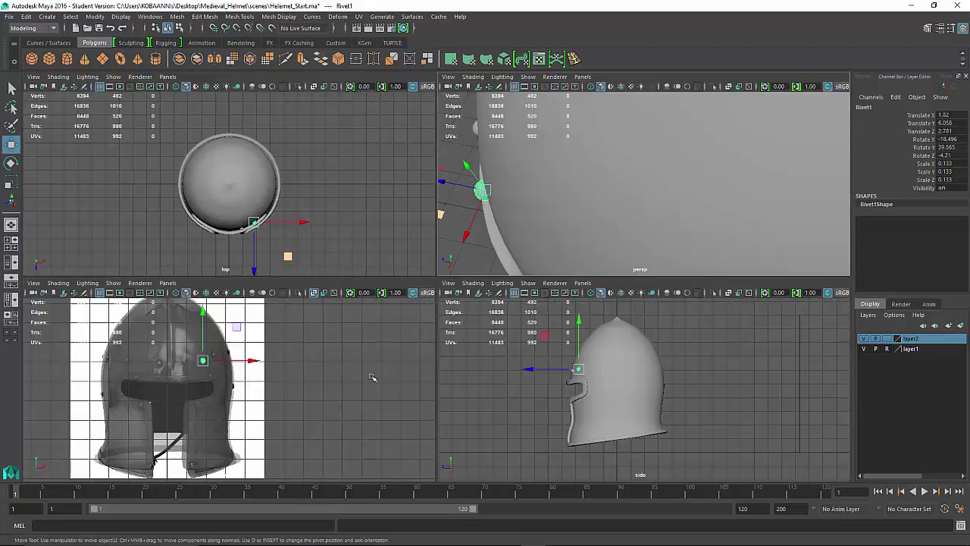
key(space)
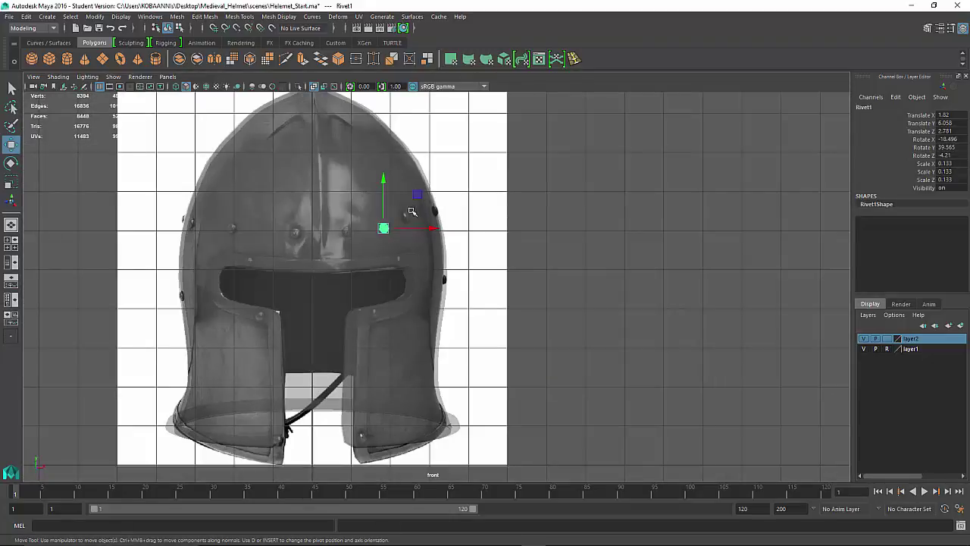
drag(407, 228, 448, 228)
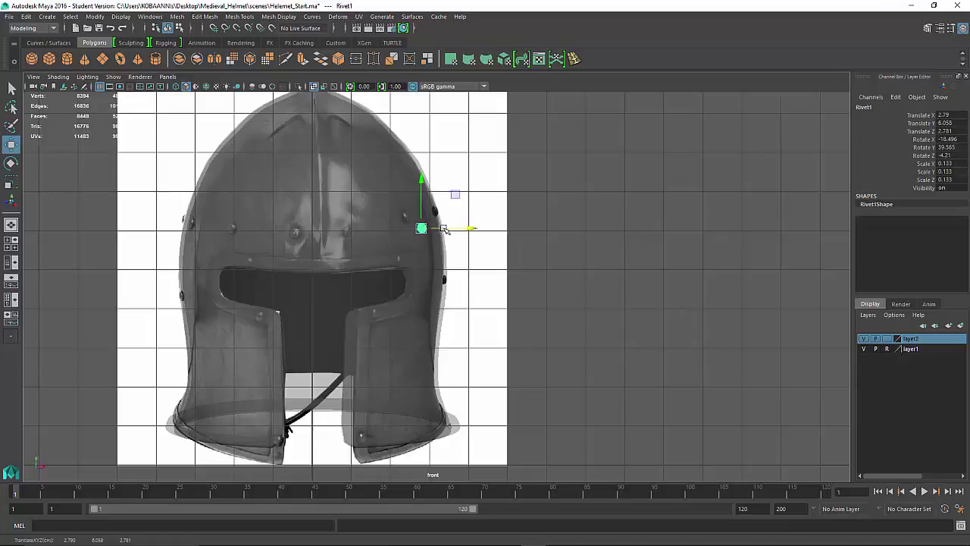
key(space)
key(space)
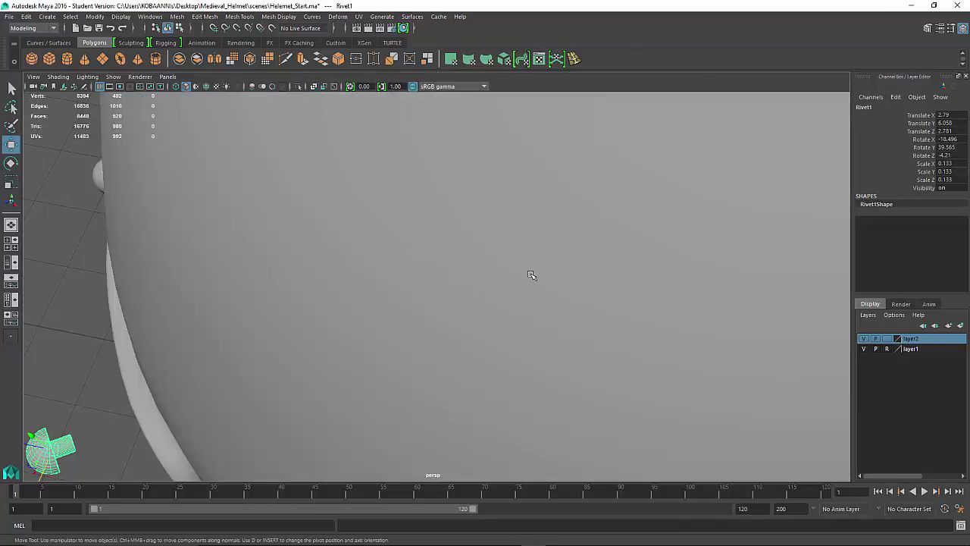
key(space)
key(space)
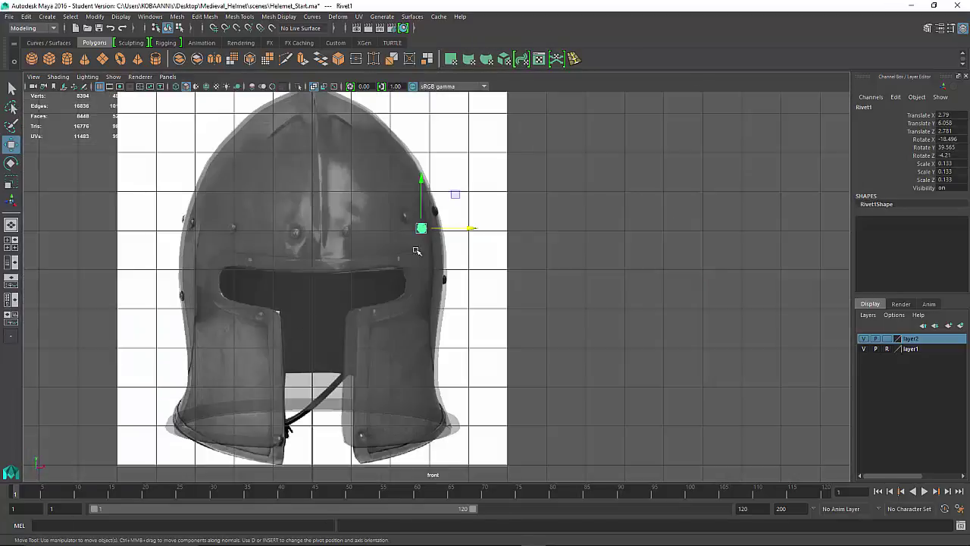
middle_drag(451, 197, 446, 185)
Push the duplicated rivet into the helmet's surface at X about 2.234 and Z about 2.402.
key(space)
key(space)
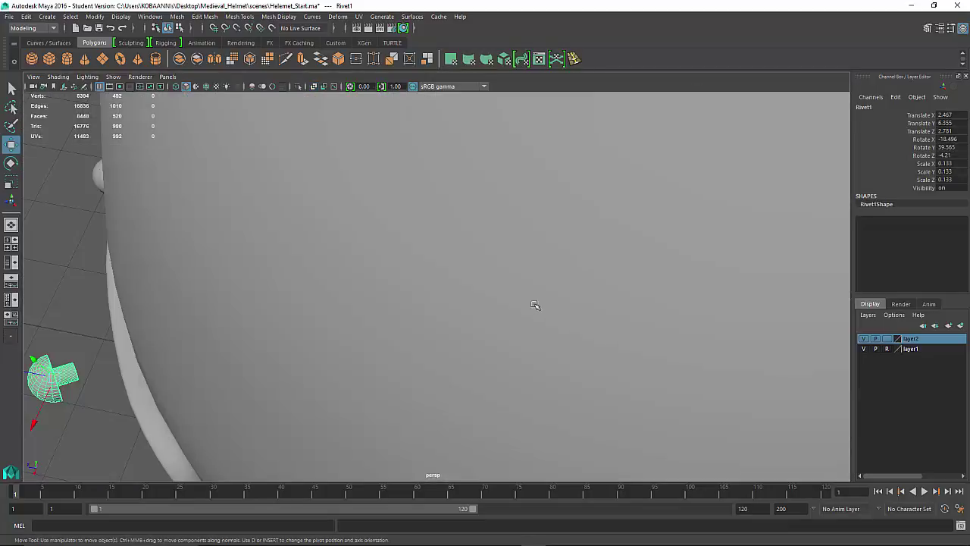
alt+middle_drag(206, 382, 361, 339)
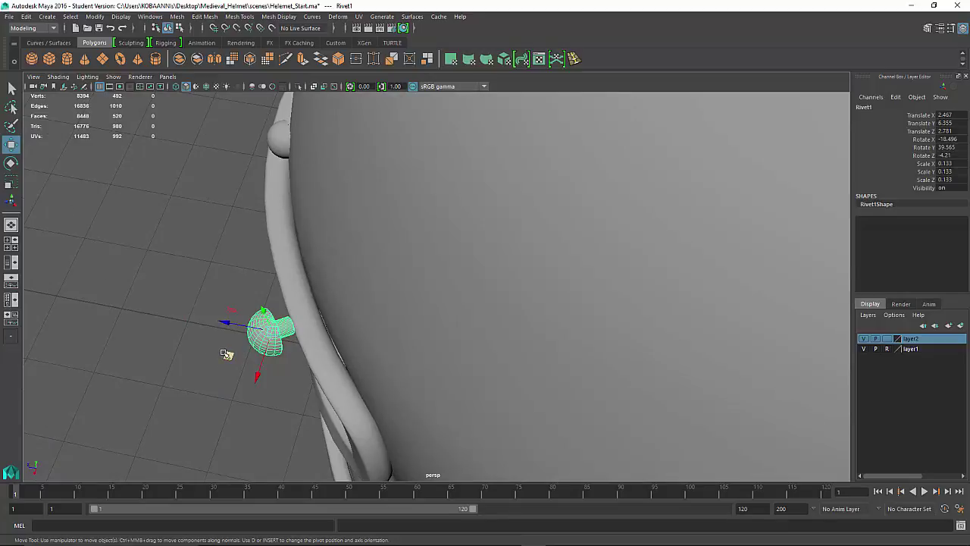
drag(230, 353, 306, 330)
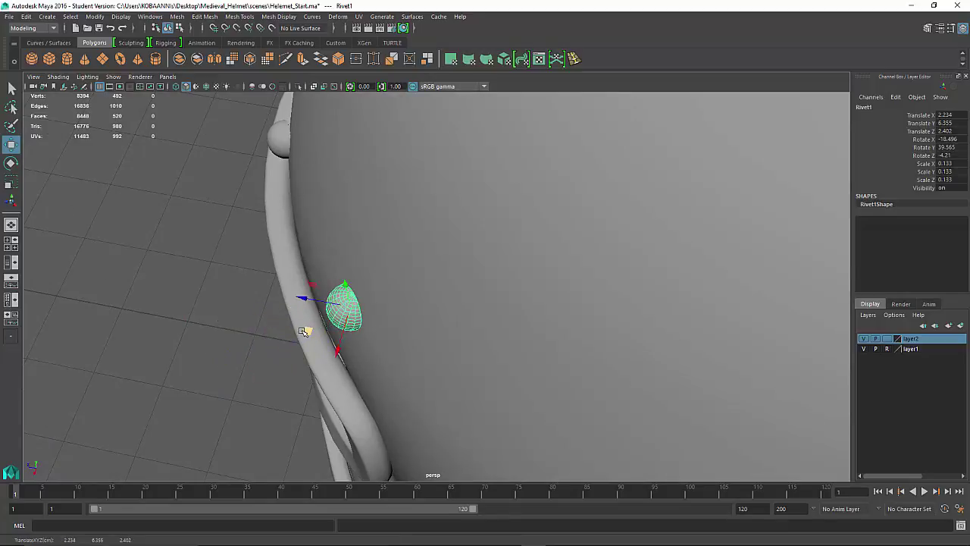
Duplicate the rivet three more times with the same transform to continue the row around the helmet's side.
scroll(302, 333, up, 5)
scroll(301, 336, down, 8)
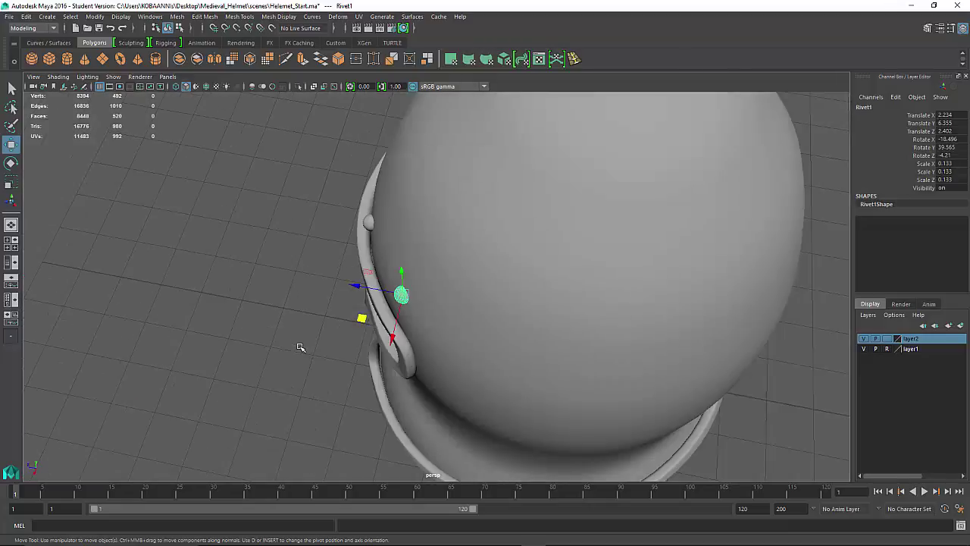
key(shift+d)
key(shift+d)
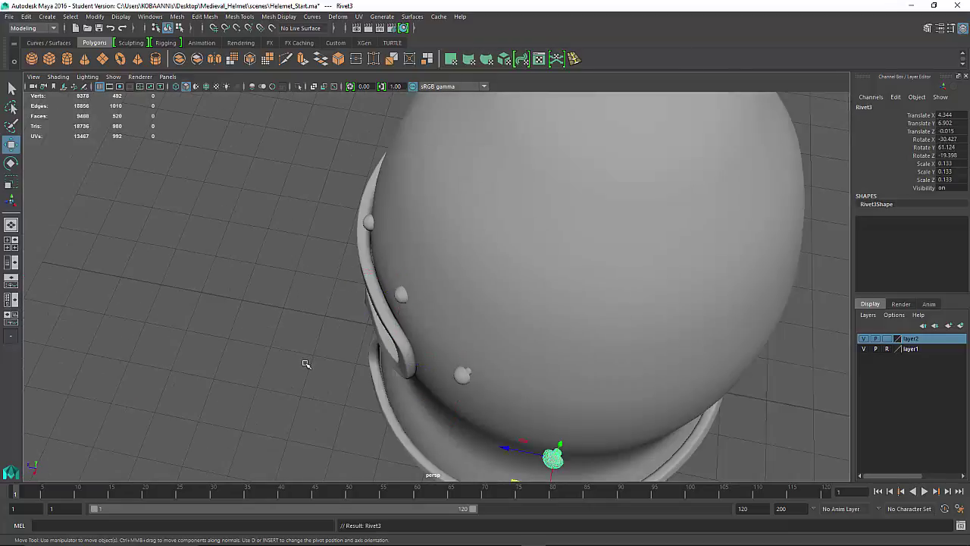
key(shift+d)
scroll(386, 388, up, 3)
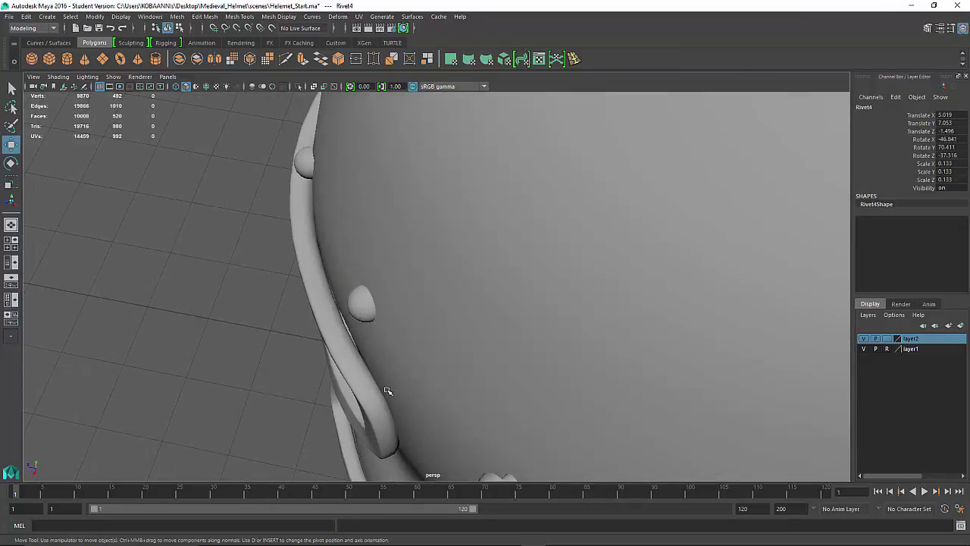
scroll(386, 391, down, 4)
scroll(387, 391, down, 5)
scroll(438, 354, down, 3)
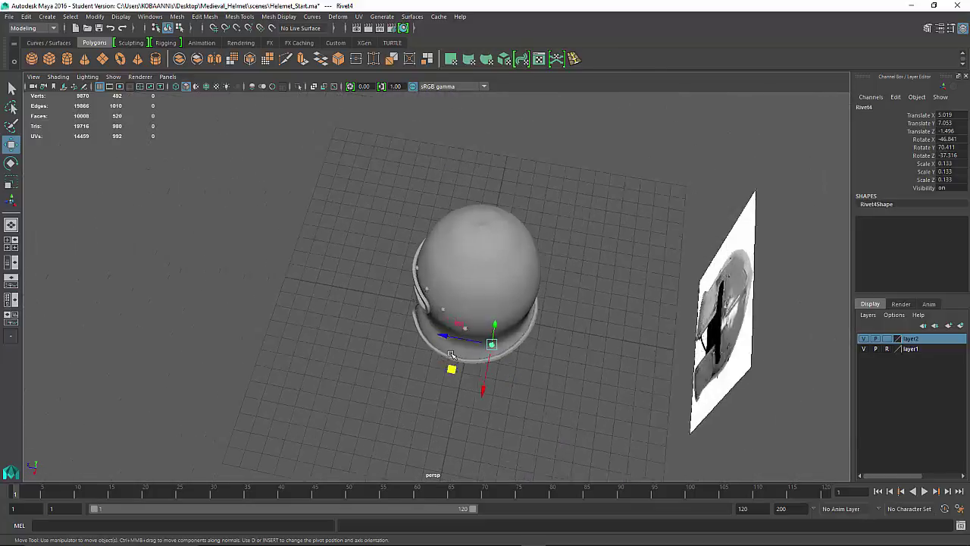
scroll(440, 353, up, 6)
scroll(453, 343, down, 3)
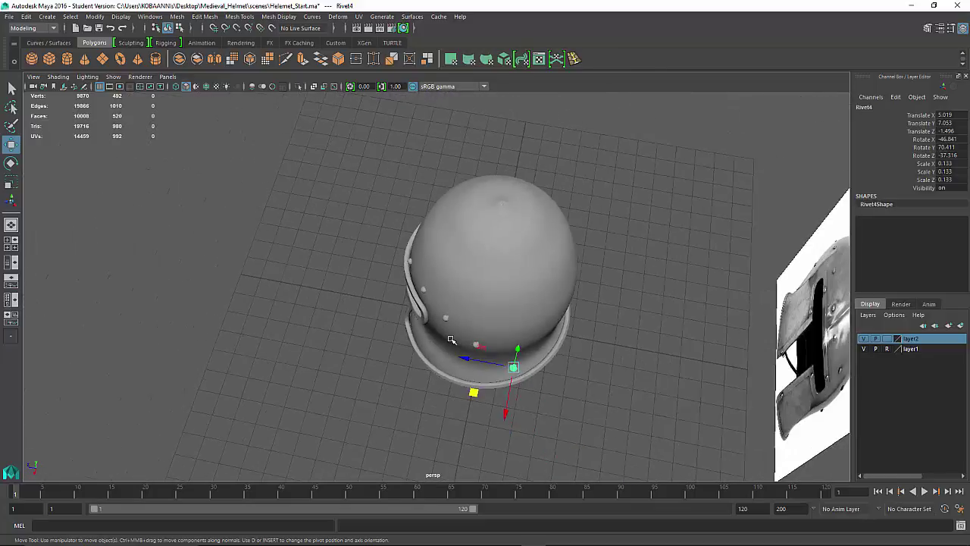
Rotate the next side rivet to about -30.8°, 61.4°, -19.8° and seat it at X about 3.082, Y 6.313, Z 1.126.
scroll(455, 347, up, 3)
scroll(464, 360, up, 3)
click(454, 348)
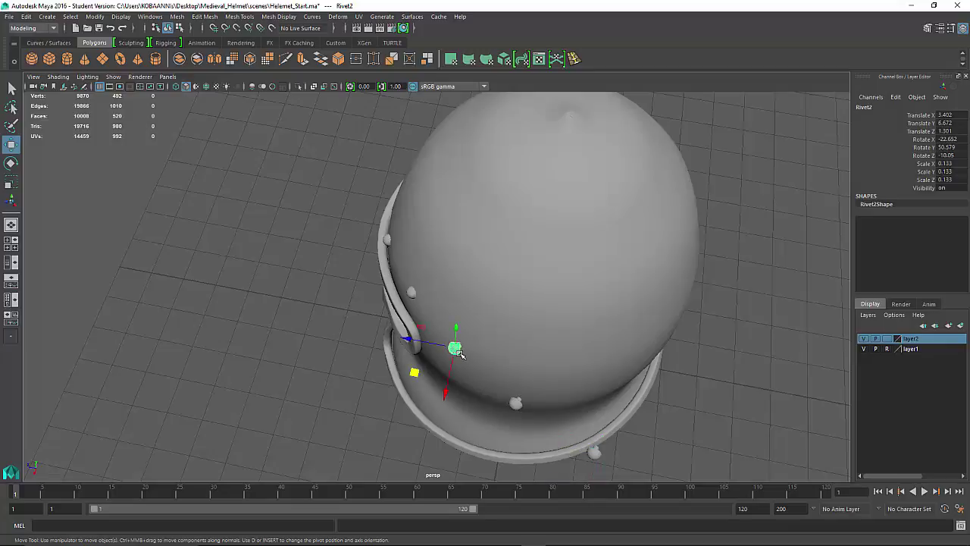
key(e)
drag(441, 388, 427, 361)
key(w)
alt+drag(514, 330, 461, 305)
scroll(460, 304, down, 3)
scroll(459, 302, up, 6)
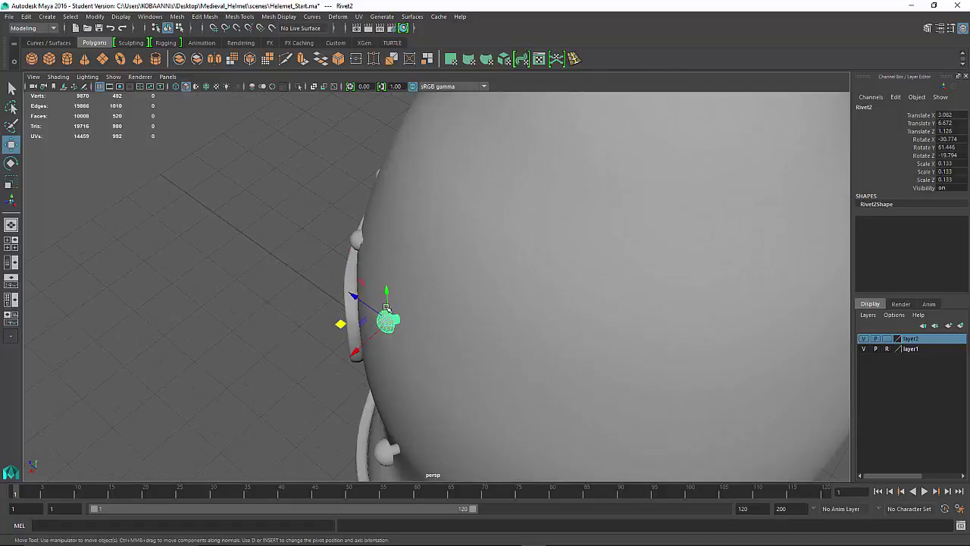
drag(387, 292, 391, 313)
alt+drag(400, 366, 519, 358)
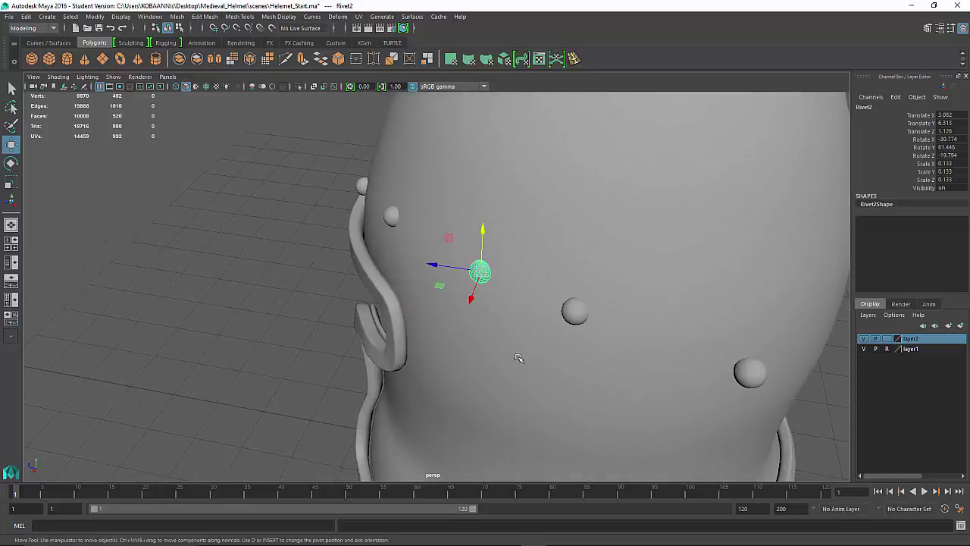
Rotate the following side rivet to about -49.8°, 71.3°, -40.4° and move it to X about 3.649 and Z about -0.471.
click(575, 318)
alt+drag(609, 321, 527, 331)
key(e)
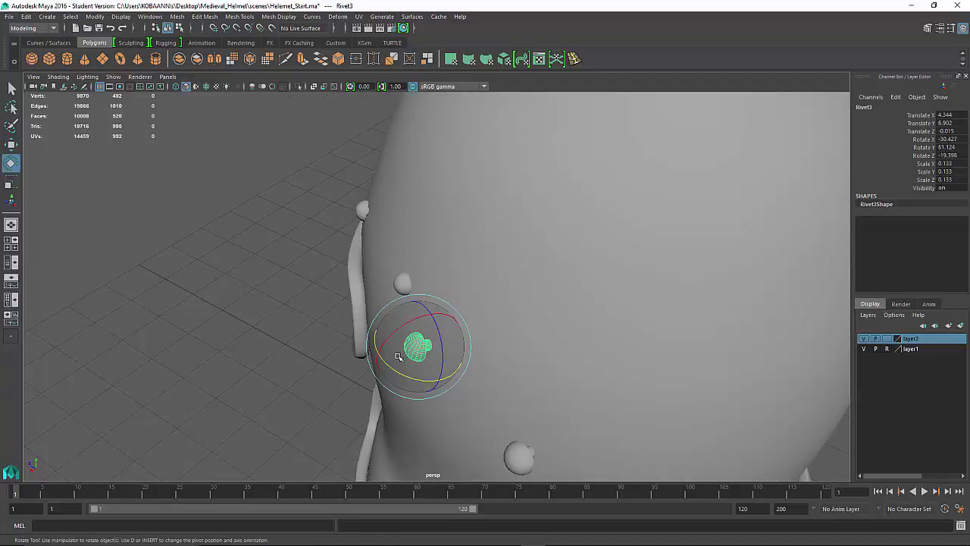
drag(390, 369, 580, 341)
key(w)
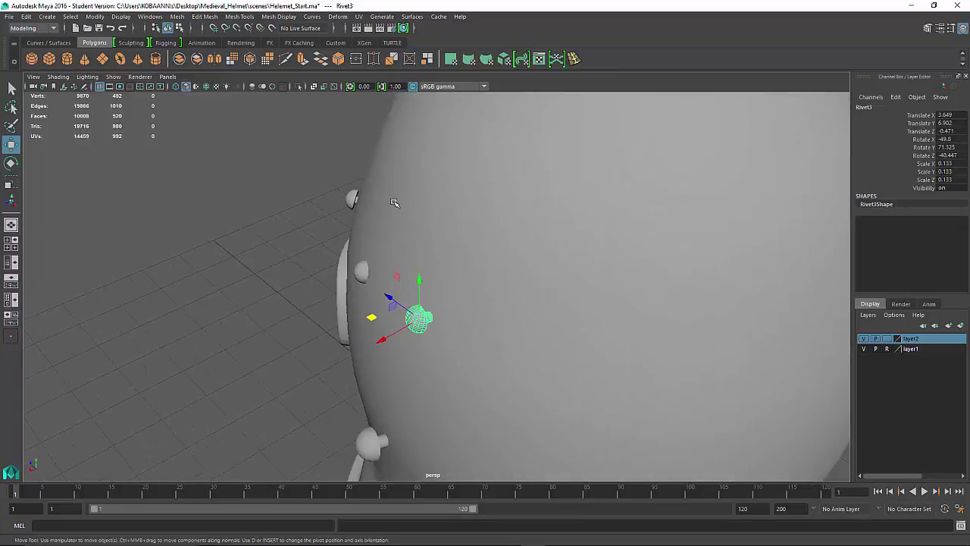
Fine-tune the rotation and position of the first duplicated rivet so it sits against the helmet's front side.
click(352, 198)
key(e)
mouse_move(326, 214)
mouse_down()
mouse_move(332, 196)
mouse_move(315, 199)
mouse_move(329, 217)
mouse_up()
key(w)
key(e)
key(w)
Move the unseated side rivet to X about 3.363 and Z about -0.8, and rotate it to about -129.3°, 71.6°, -122.9°.
click(414, 320)
drag(372, 318, 418, 321)
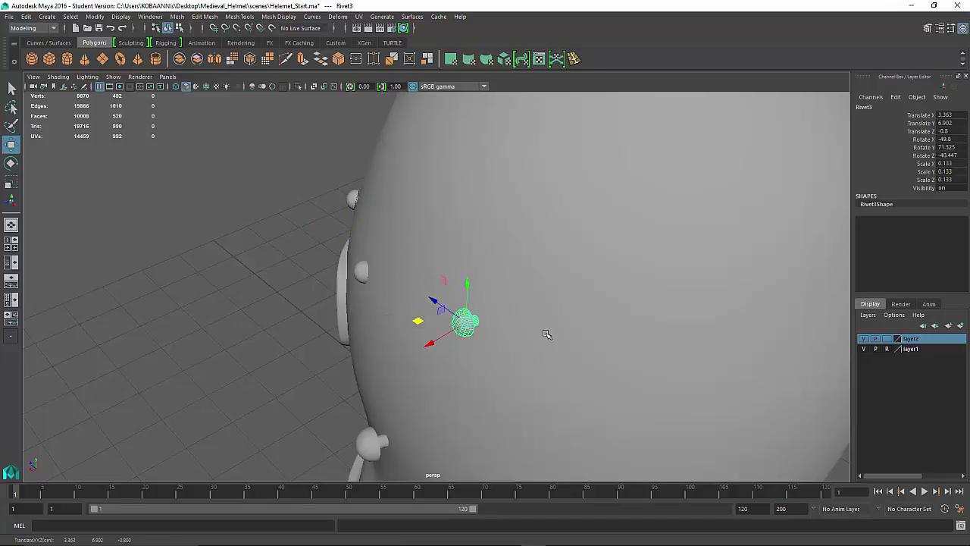
alt+drag(545, 333, 233, 224)
key(e)
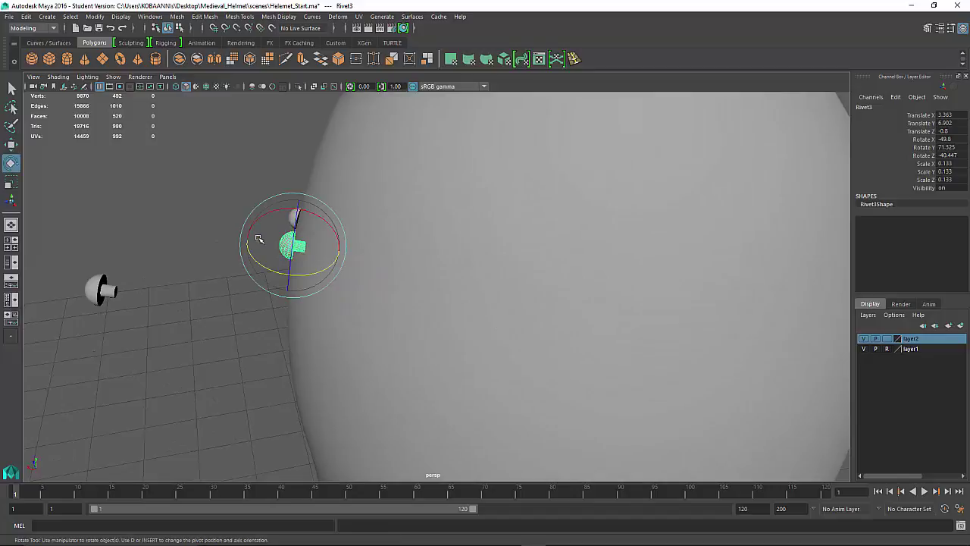
drag(258, 269, 291, 241)
key(w)
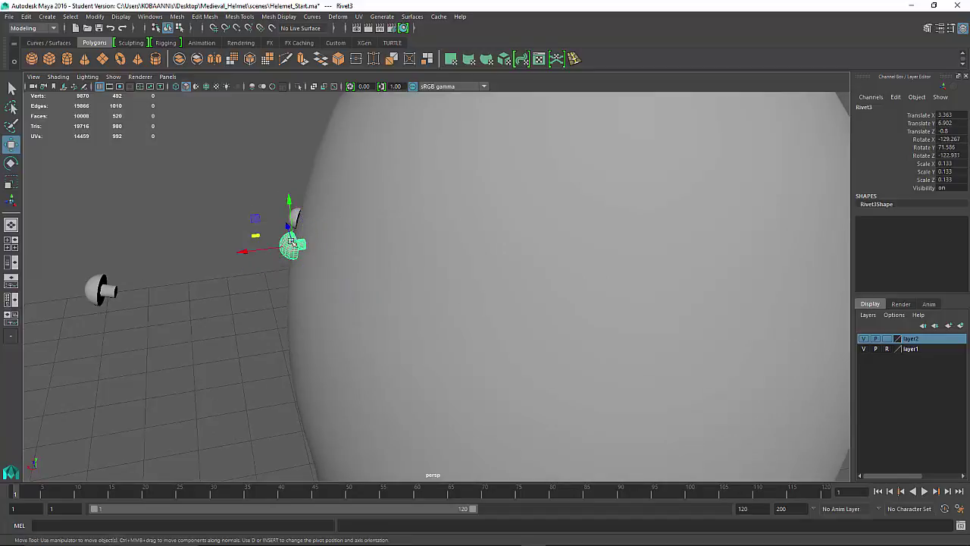
Seat the side rivet at X about 3.082 and Y about 6.751, and tilt it to about -143.9° in X.
click(296, 235)
key(ctrl+z)
drag(293, 214, 293, 228)
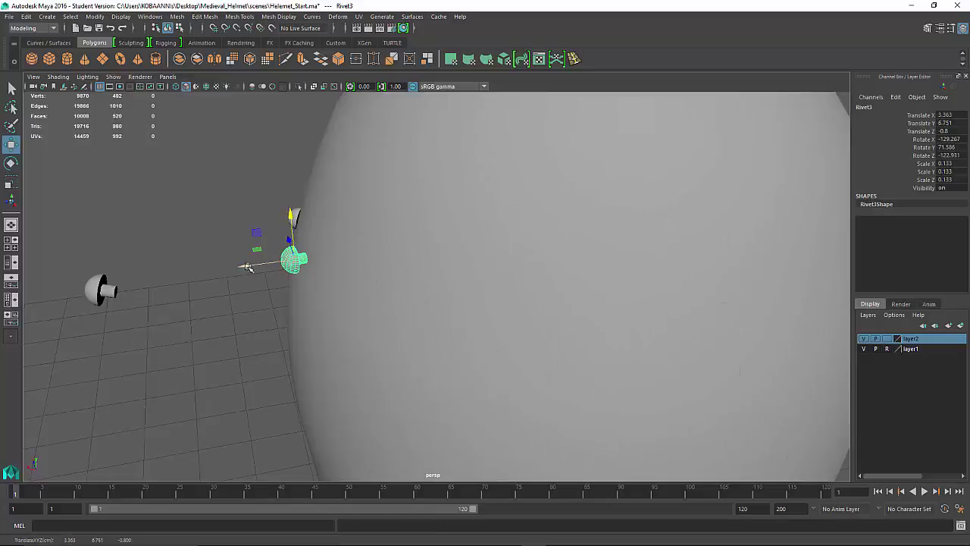
drag(249, 267, 296, 244)
key(e)
key(w)
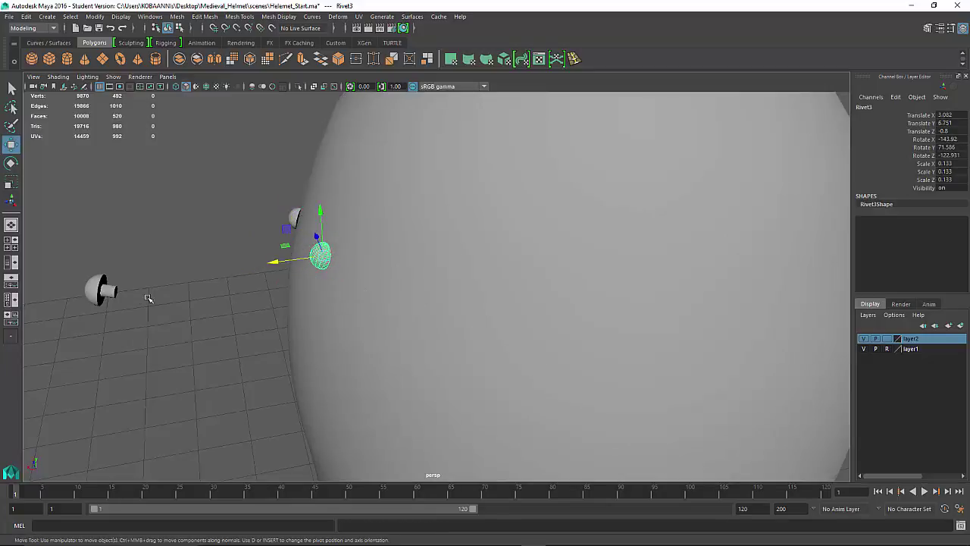
Rotate the last rivet to about -146.7°, 63.5°, -141.7° and bring it to X about 2.343, Y 6.395, Z -2.677.
click(102, 291)
key(e)
drag(60, 302, 333, 319)
key(w)
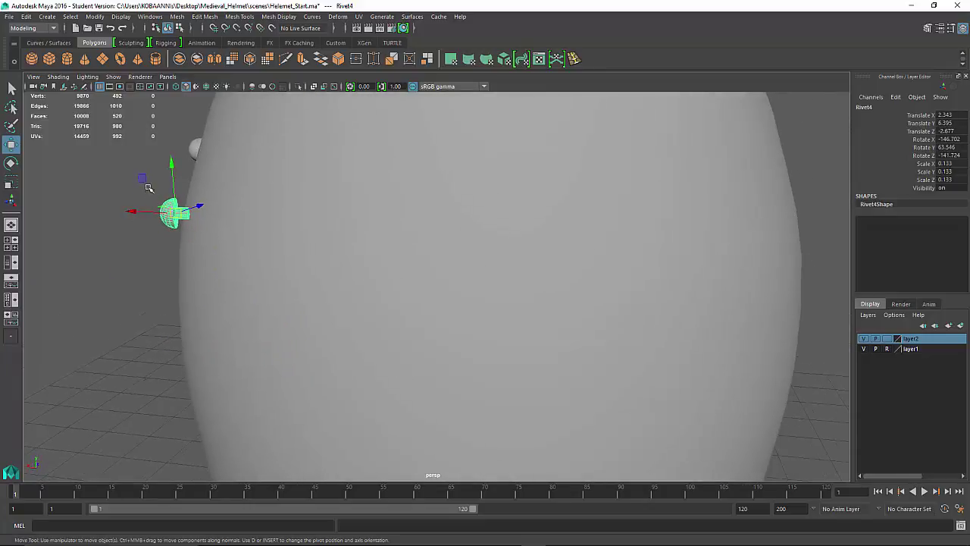
Rotate the rear rivet to about -180.7°, 47.3°, -156.3°, seat it at X 1.945, Y 6.335, Z -2.605, and touch up its neighbour.
drag(178, 216, 245, 238)
key(e)
key(w)
key(e)
key(w)
click(278, 181)
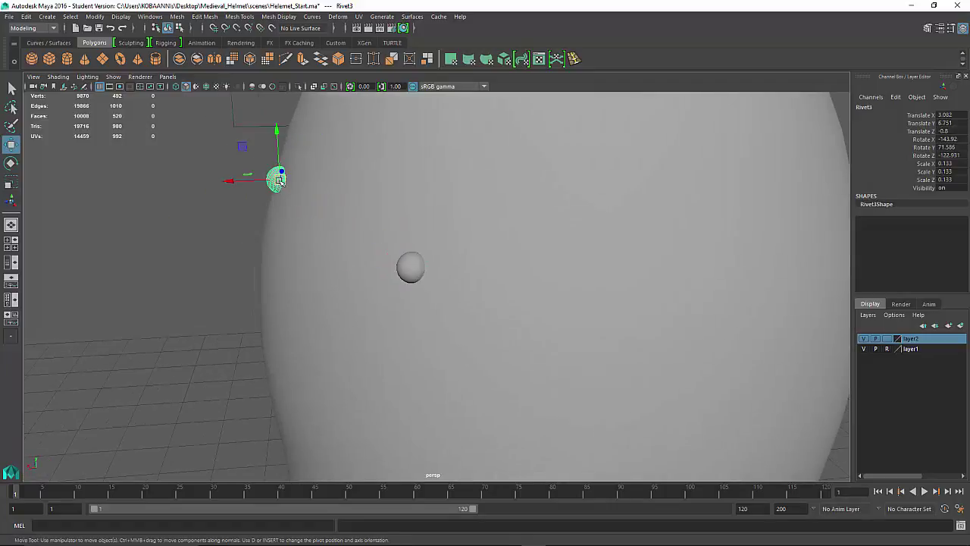
drag(279, 181, 278, 182)
Inspect the placed rivets around the helmet's back, side and front and compare them with the reference image.
click(198, 254)
scroll(199, 259, up, 4)
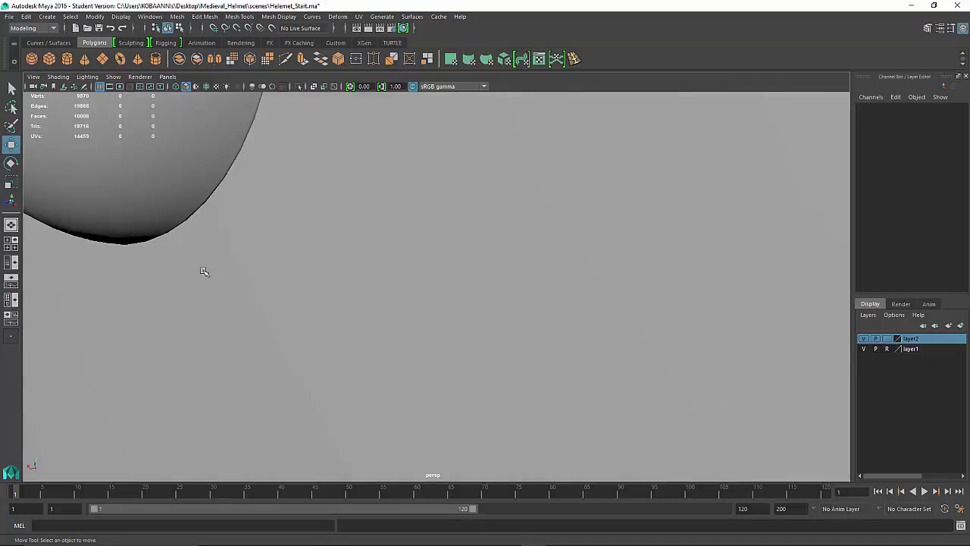
scroll(204, 277, down, 5)
alt+drag(239, 301, 322, 296)
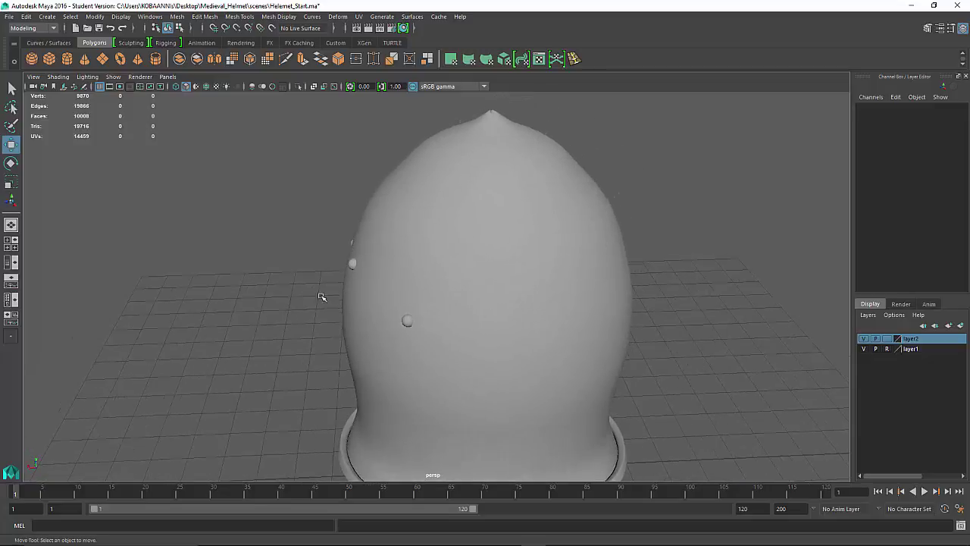
click(408, 322)
alt+drag(408, 321, 240, 264)
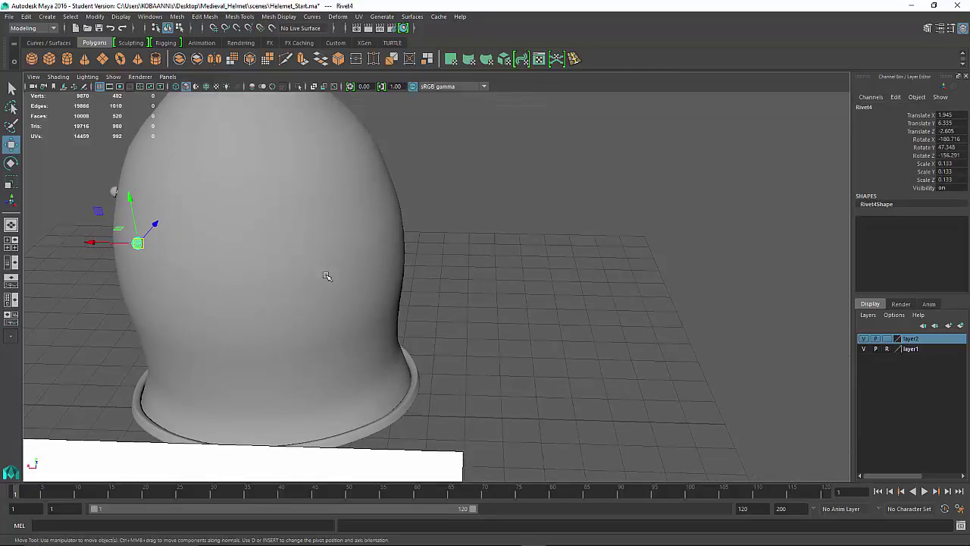
key(space)
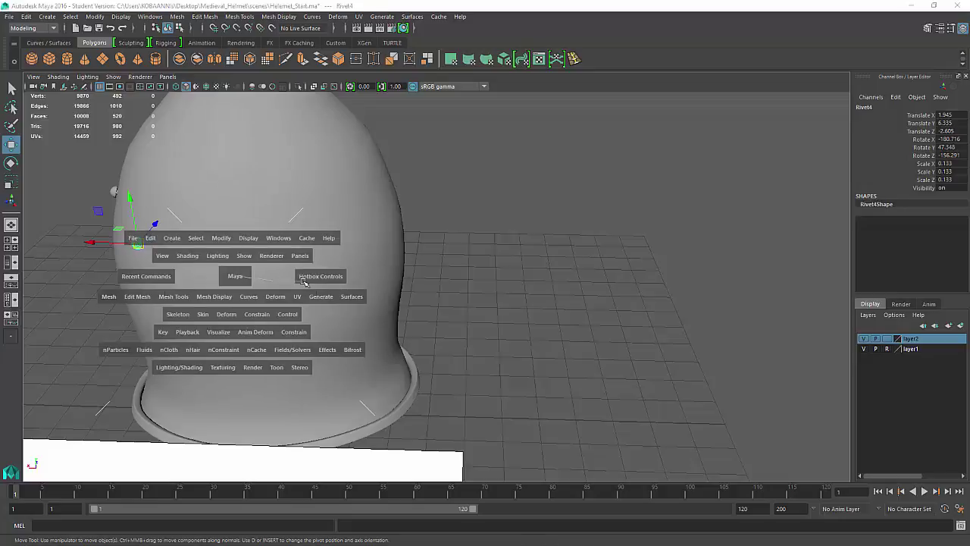
drag(237, 275, 493, 267)
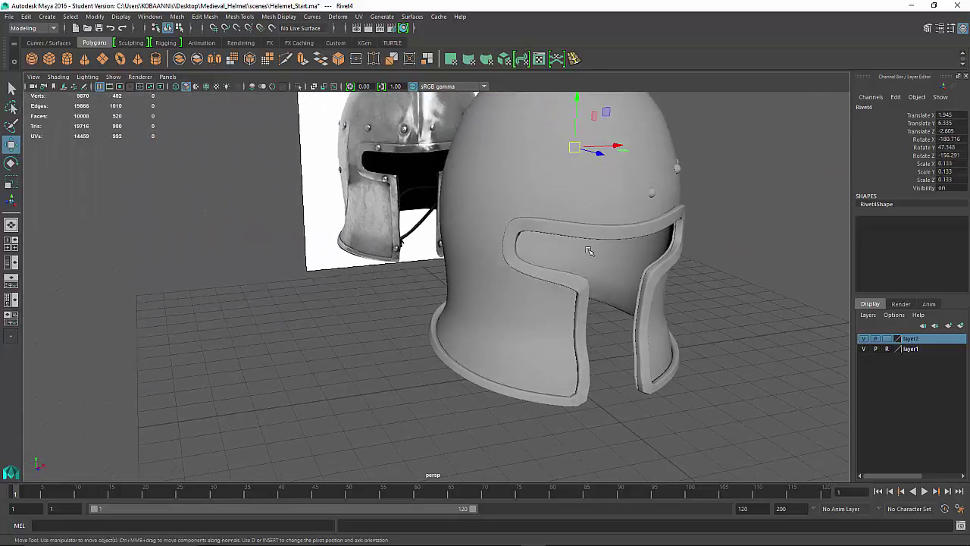
Duplicate the front rivet above the eye opening, lower the copy to Y about 5.024, and bring it forward to Z about 3.647.
alt+right_drag(606, 251, 430, 333)
alt+middle_drag(429, 334, 422, 335)
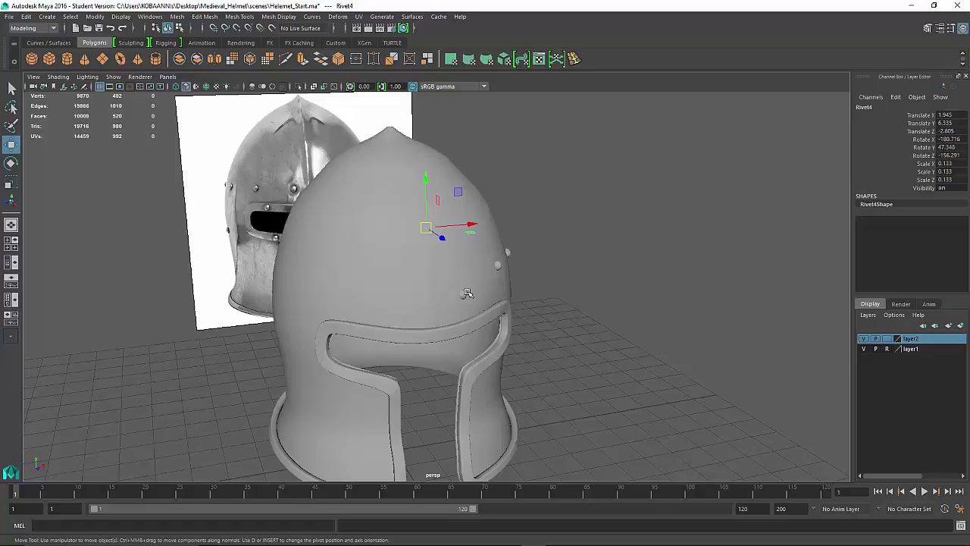
click(468, 294)
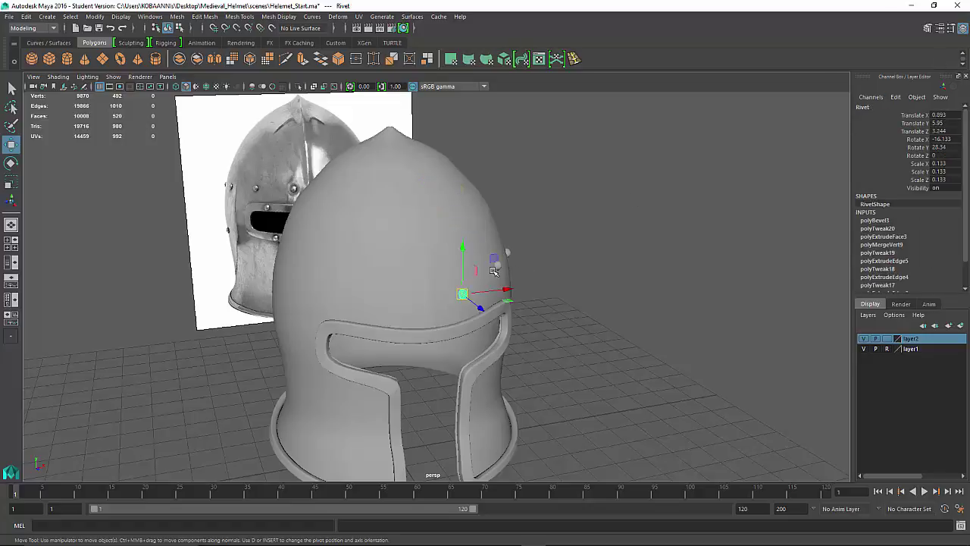
click(498, 267)
click(507, 253)
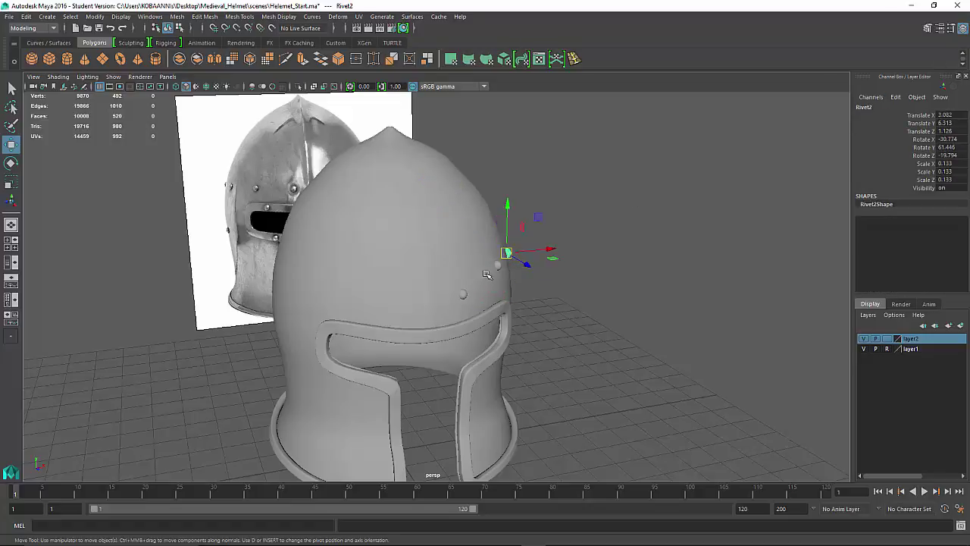
click(465, 295)
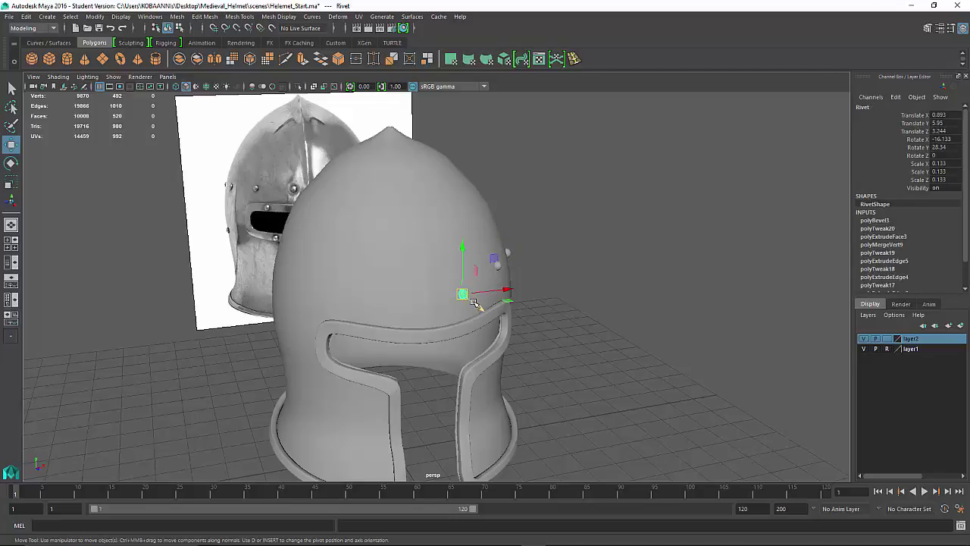
key(ctrl+d)
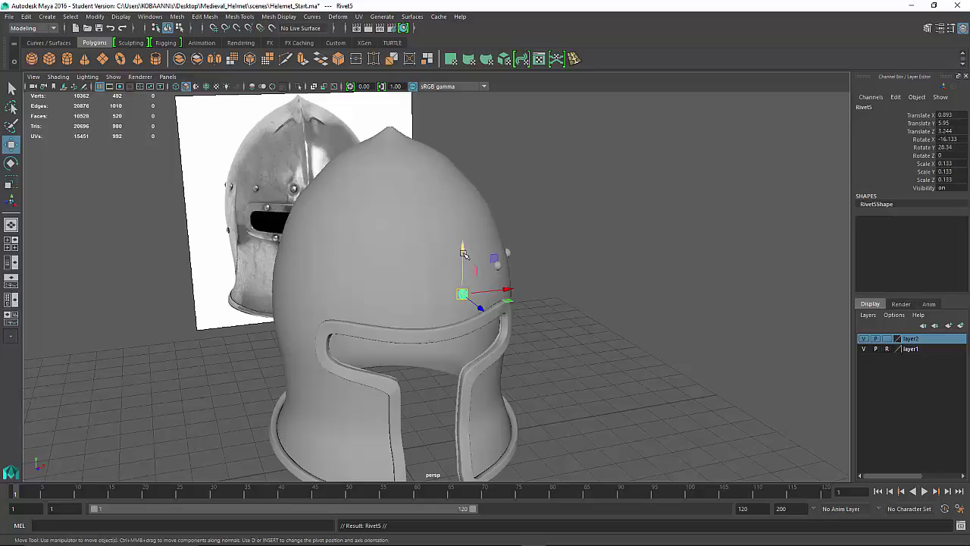
drag(465, 254, 464, 299)
key(space)
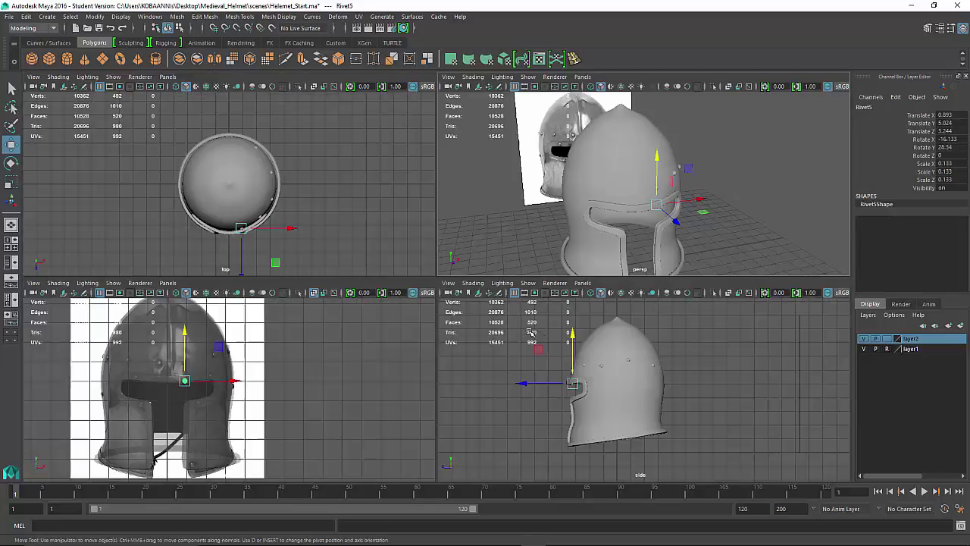
key(space)
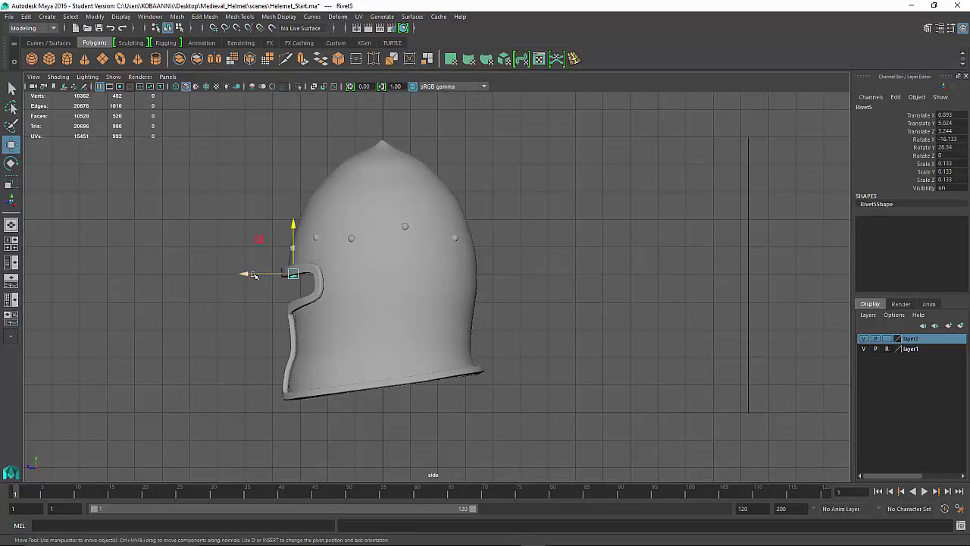
drag(254, 275, 242, 274)
Tilt the rim rivet to about 1.451° in X, seat it at Y about 5.082 and Z 3.588, and save the scene.
key(f)
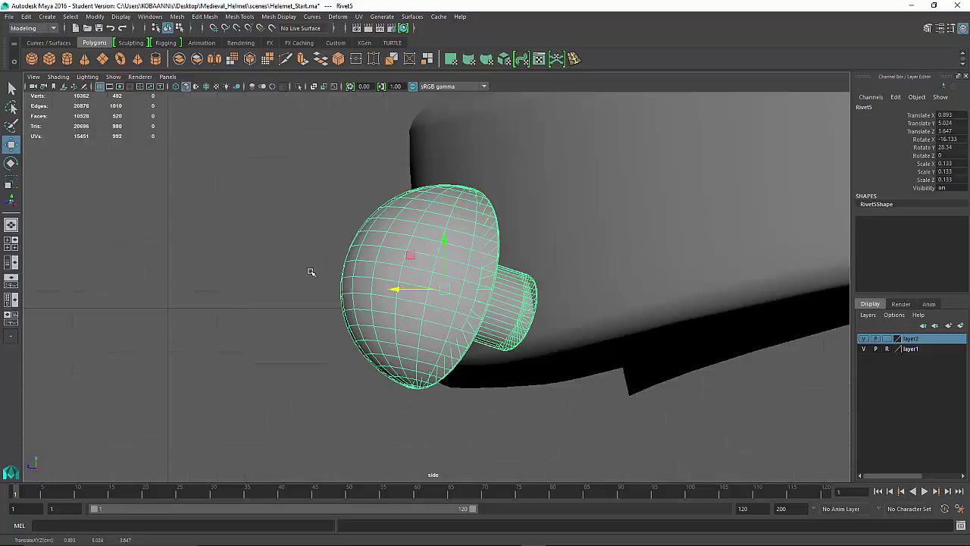
key(e)
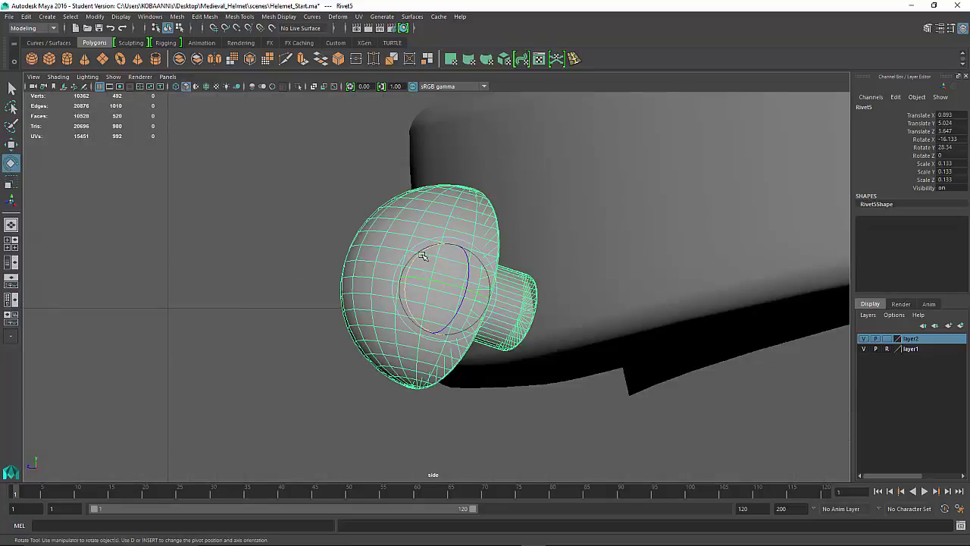
drag(422, 257, 444, 196)
key(w)
drag(407, 250, 448, 235)
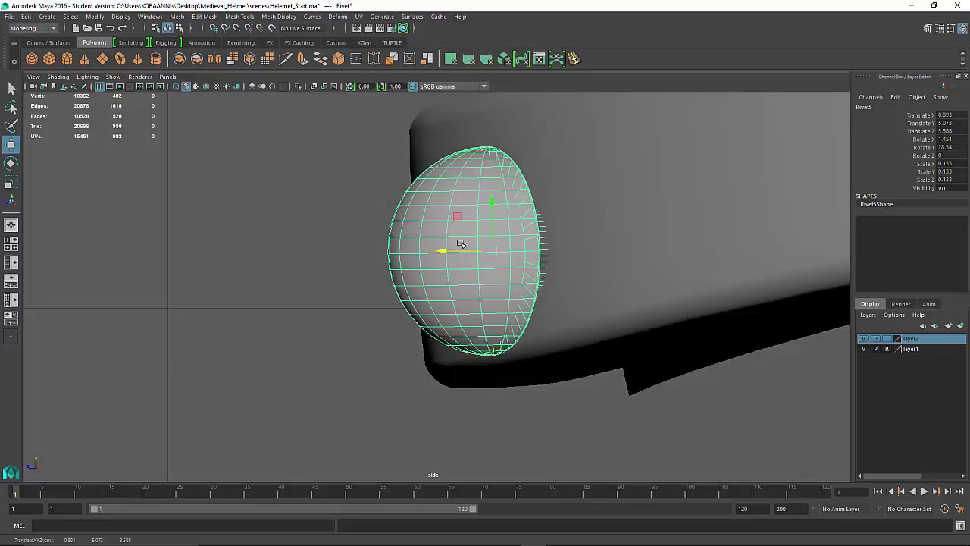
scroll(464, 249, up, 2)
drag(511, 194, 511, 183)
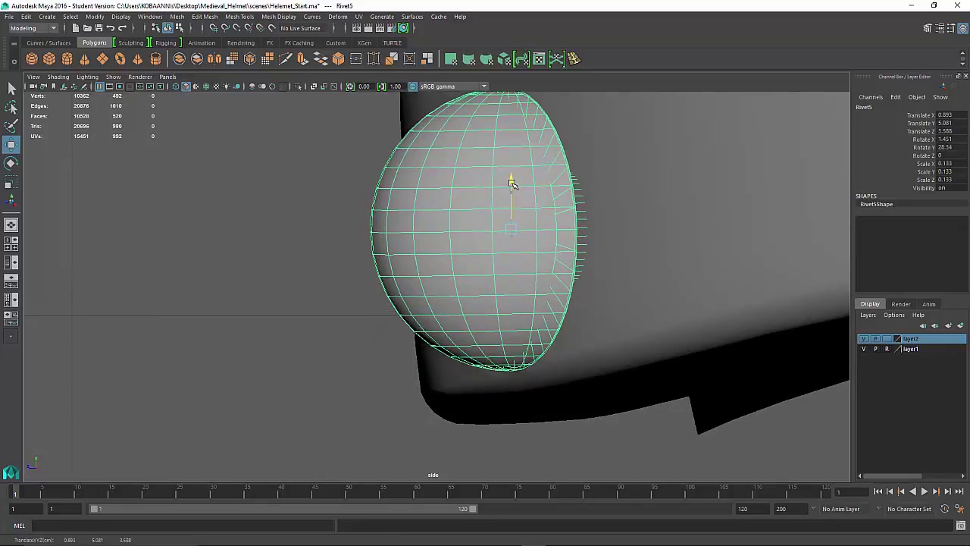
scroll(506, 212, down, 5)
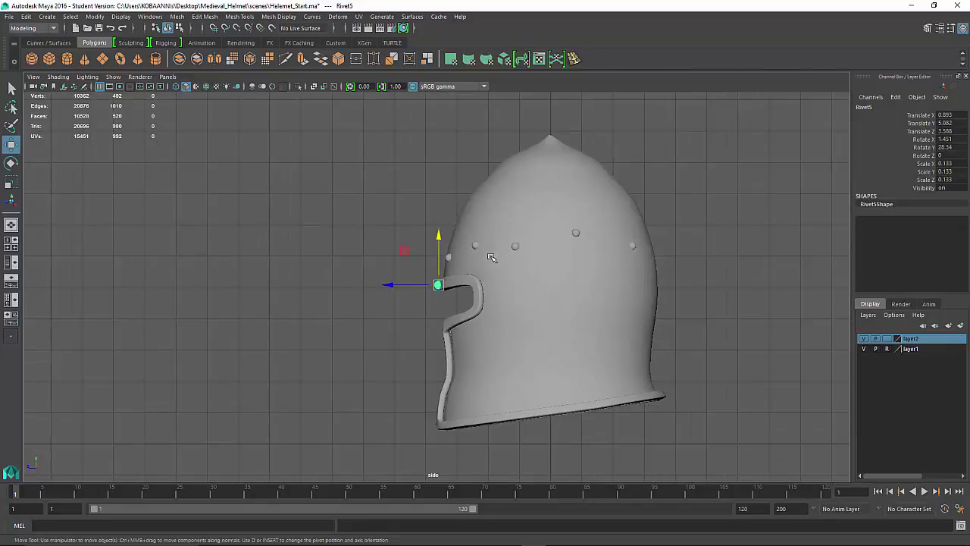
key(ctrl+s)
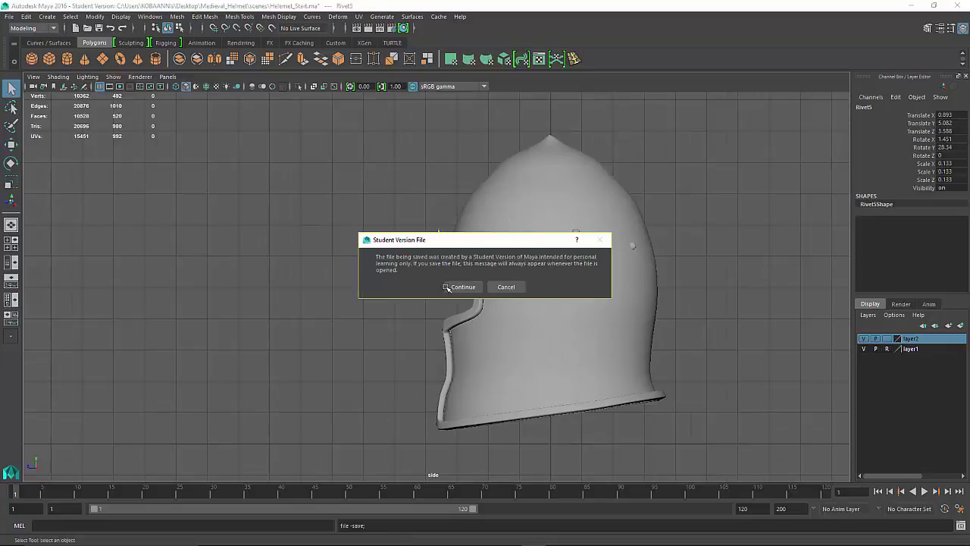
click(457, 286)
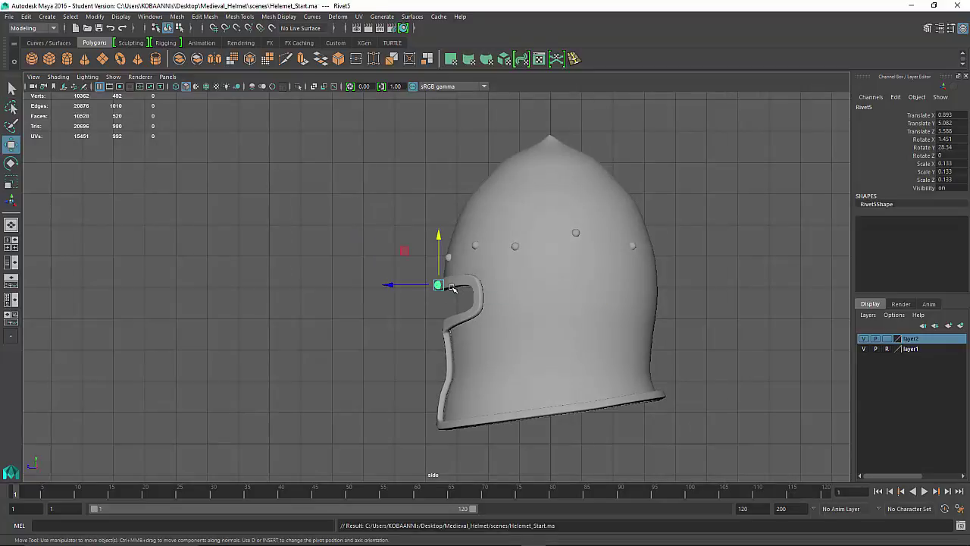
Duplicate the rim rivet and shift the copy along the eye opening's upper rim to X about 1.422 and Z 3.28.
key(space)
key(space)
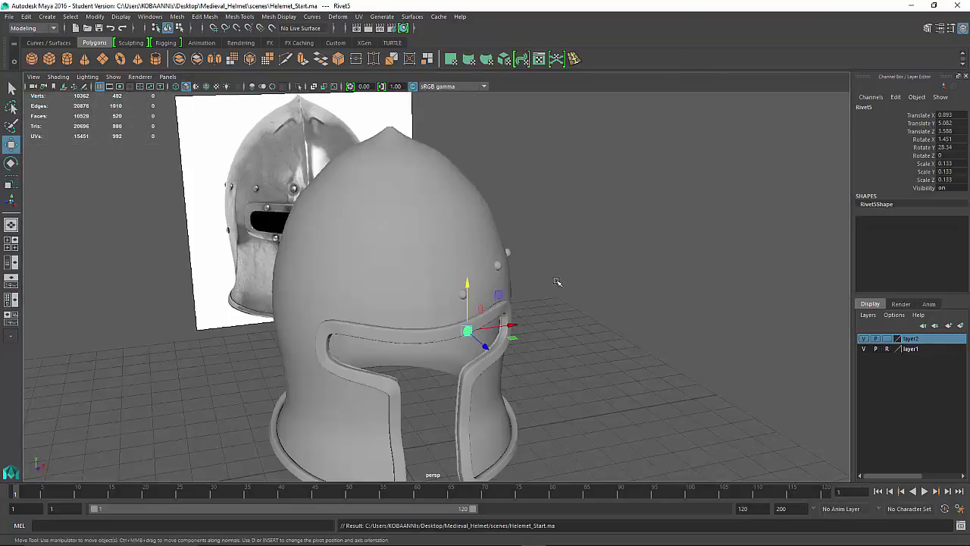
key(space)
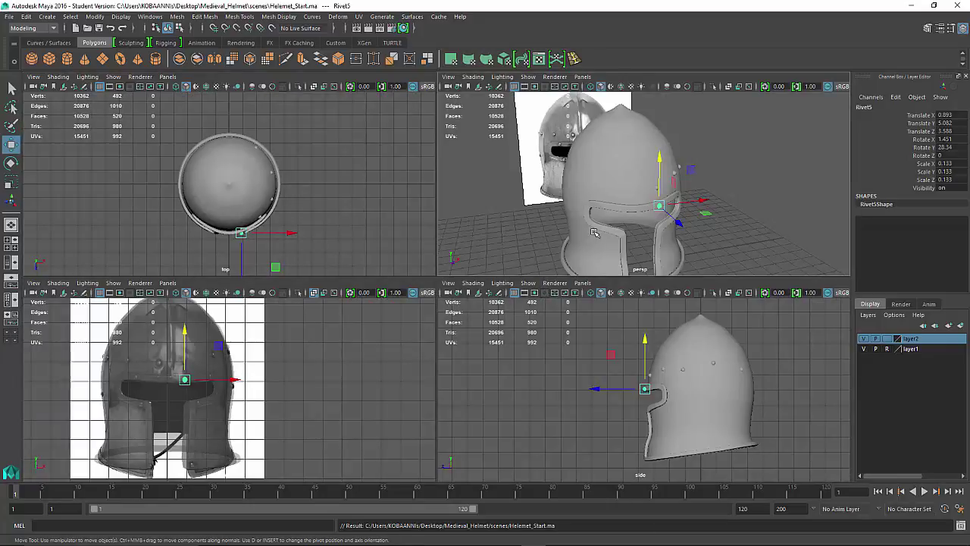
key(space)
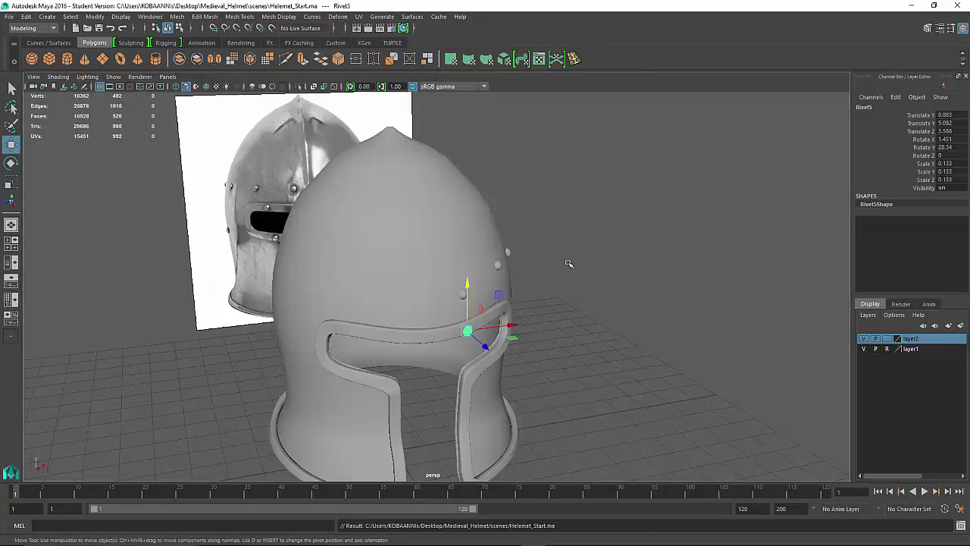
key(ctrl+d)
drag(500, 327, 523, 324)
alt+drag(573, 302, 486, 304)
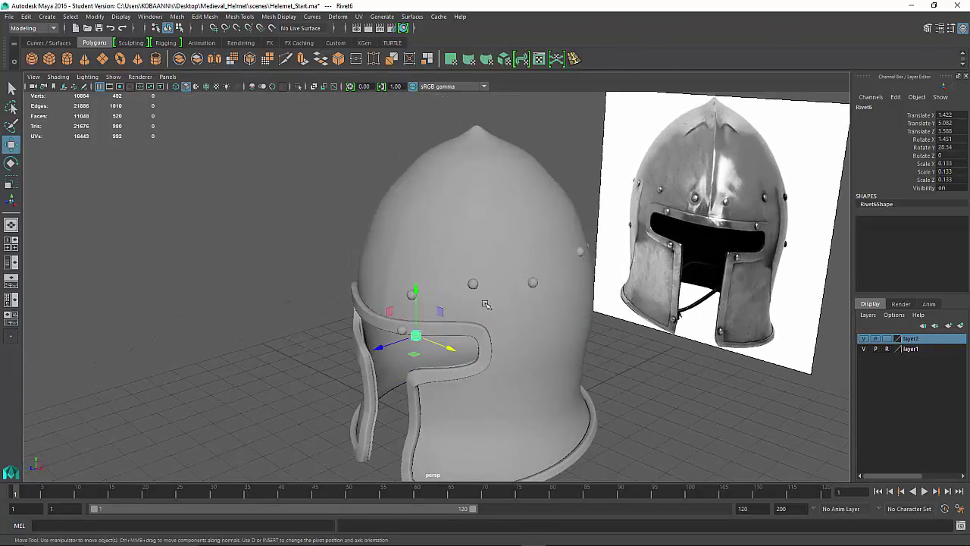
drag(377, 349, 387, 345)
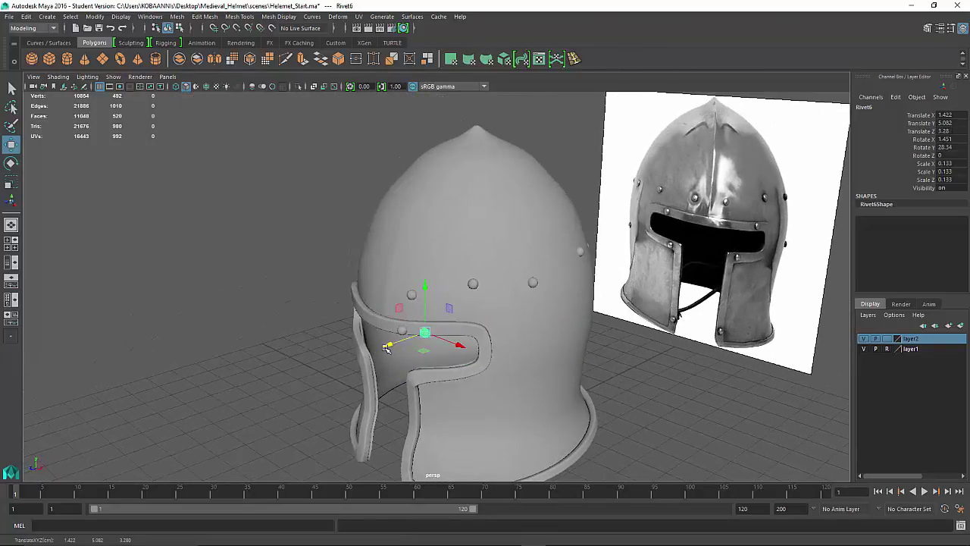
Turn the second rim rivet to about 42.2° in Y and seat it at X about 2.111, Y 5.223, Z 2.932.
scroll(468, 341, down, 4)
scroll(468, 341, up, 10)
alt+middle_drag(467, 342, 460, 278)
key(e)
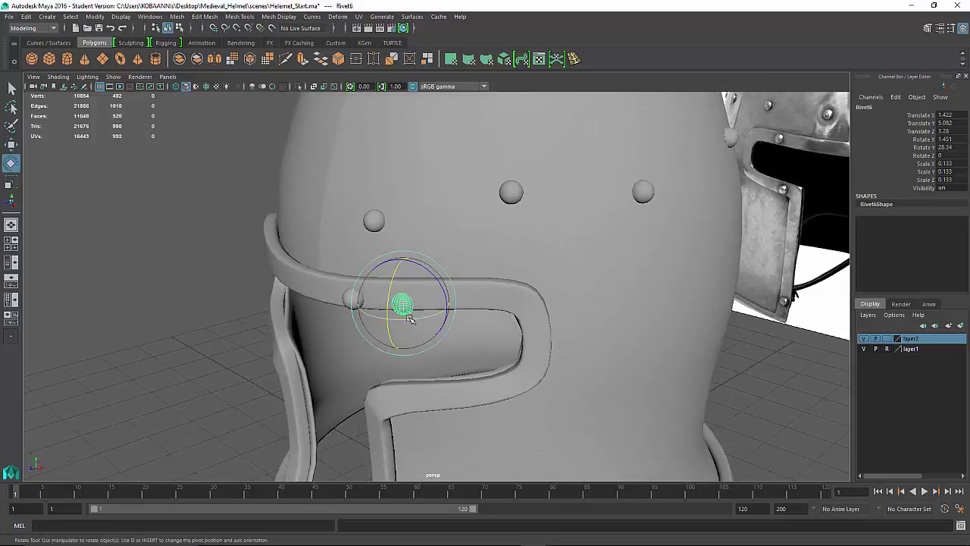
drag(410, 319, 447, 275)
key(w)
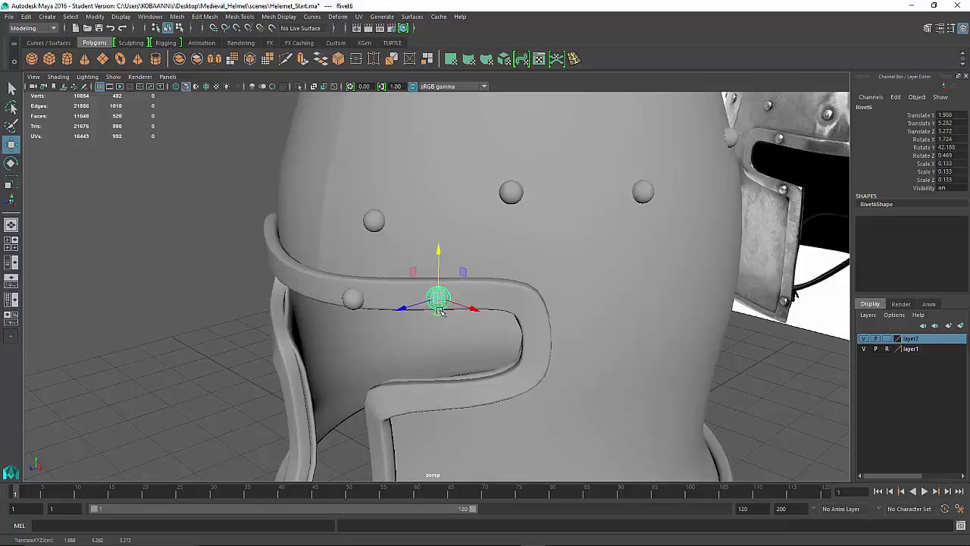
drag(439, 312, 347, 324)
drag(384, 268, 384, 275)
drag(352, 329, 405, 348)
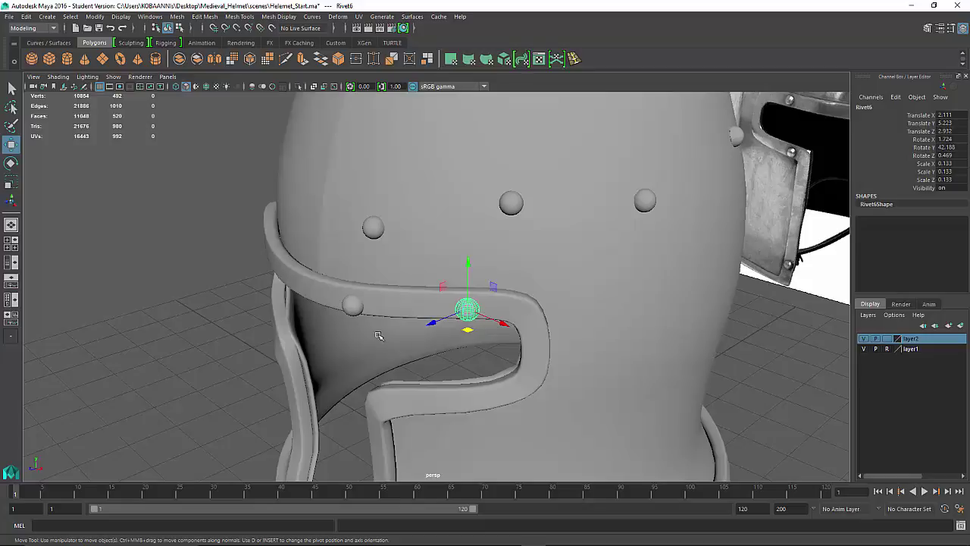
Compare the two upper-rim rivets and push the outer one closer to the rim, at X about 2.103 and Z 2.916.
click(351, 309)
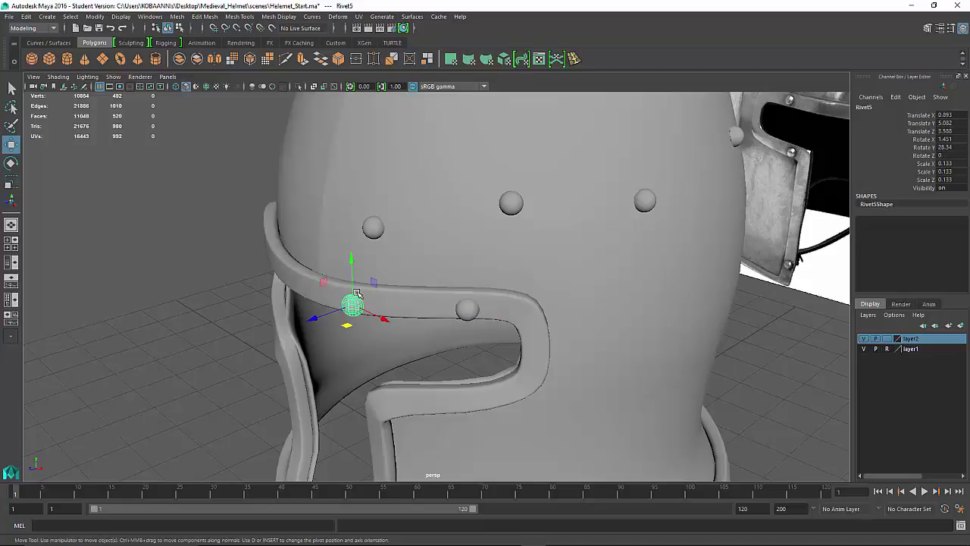
click(467, 312)
alt+drag(468, 331, 384, 329)
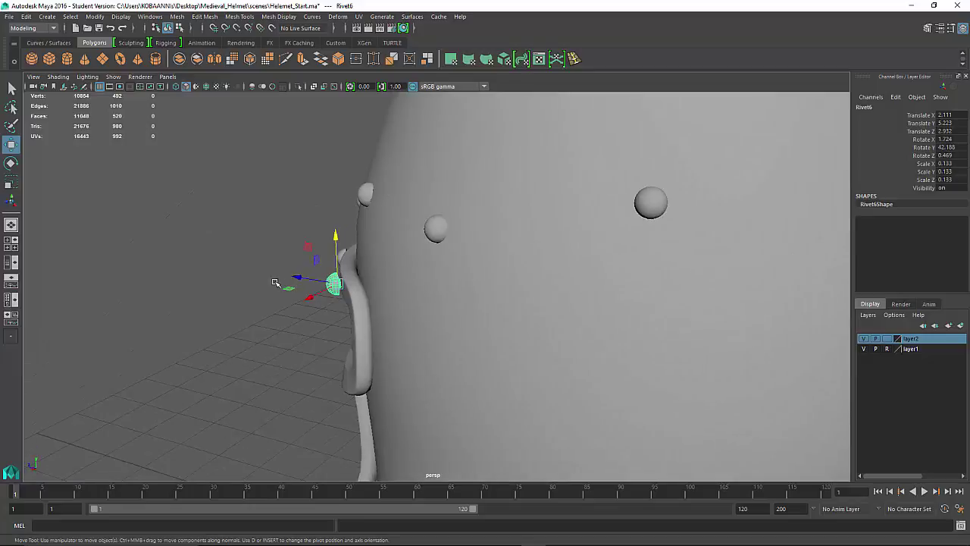
middle_drag(287, 288, 290, 292)
alt+drag(286, 327, 372, 320)
Duplicate the outer rim rivet and align the copy with the reference rivet at the cheek guard's lower inner corner, at X about 1.275.
key(space)
key(space)
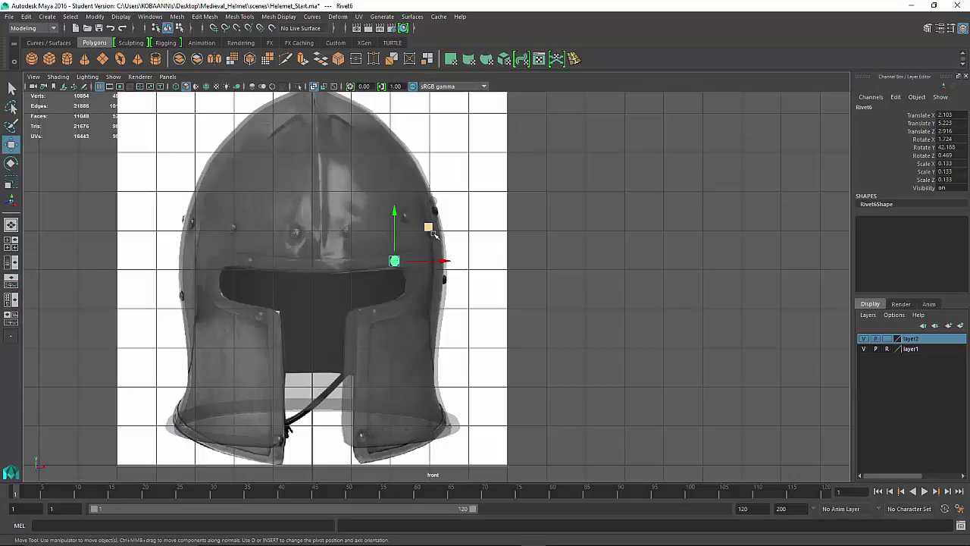
key(ctrl+d)
drag(398, 222, 396, 369)
key(space)
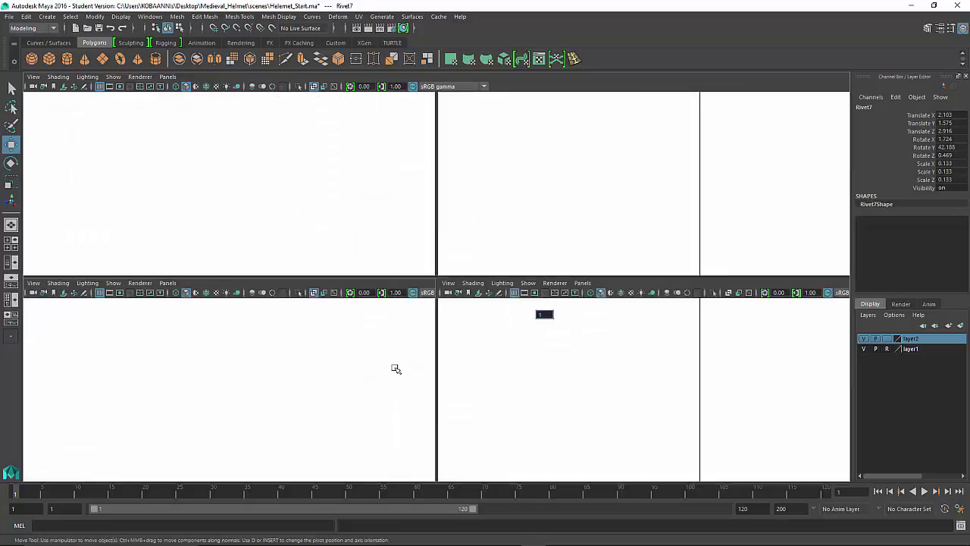
key(space)
key(space)
key(space)
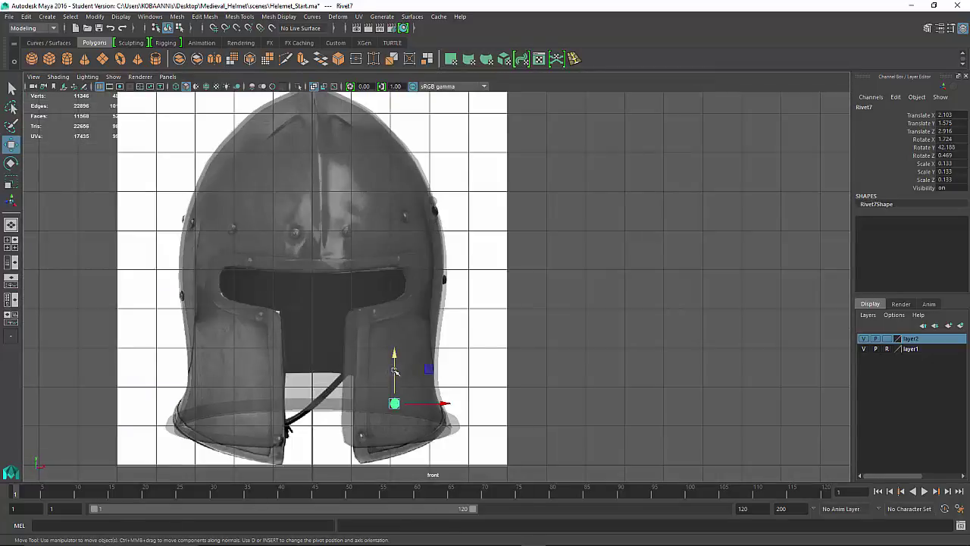
drag(395, 370, 384, 434)
Duplicate the cheek guard rivet and place the copy on the eye opening's lower rim at X about 1.585, Y 3.93, Z 3.203.
drag(363, 391, 379, 283)
key(ctrl+d)
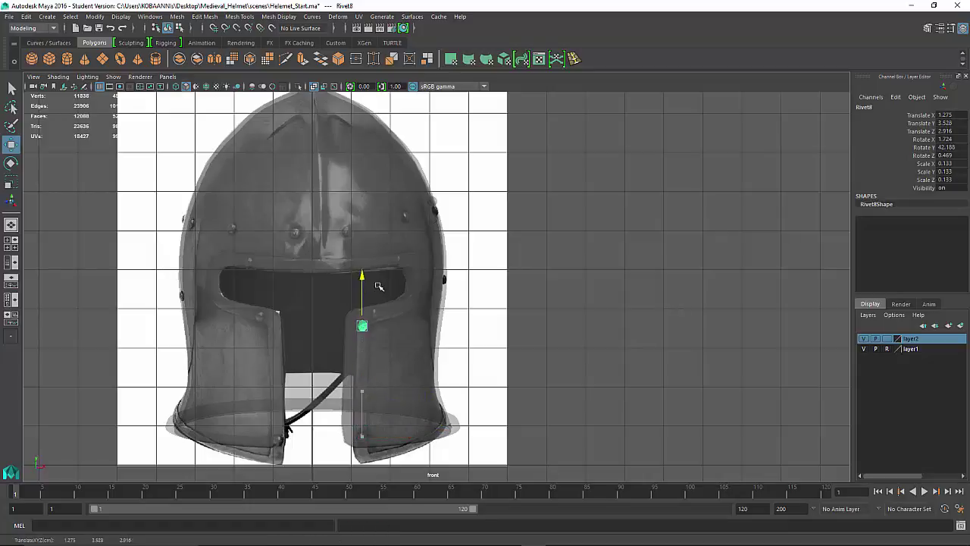
drag(399, 320, 376, 293)
key(space)
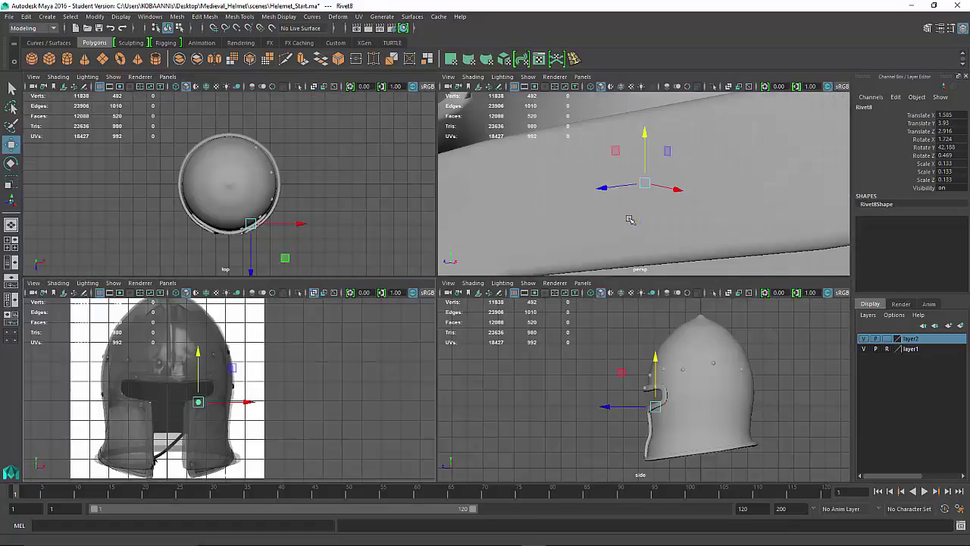
key(f)
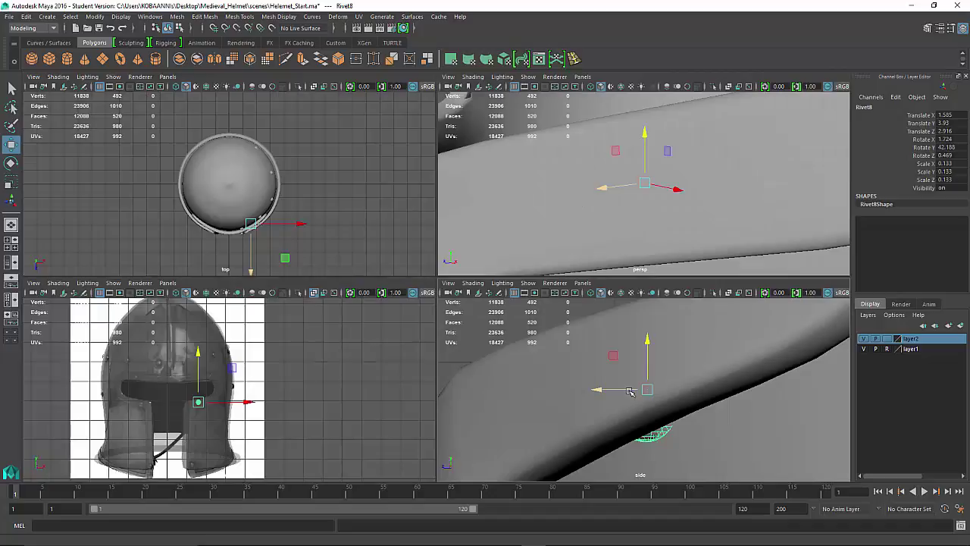
key(space)
scroll(617, 390, down, 5)
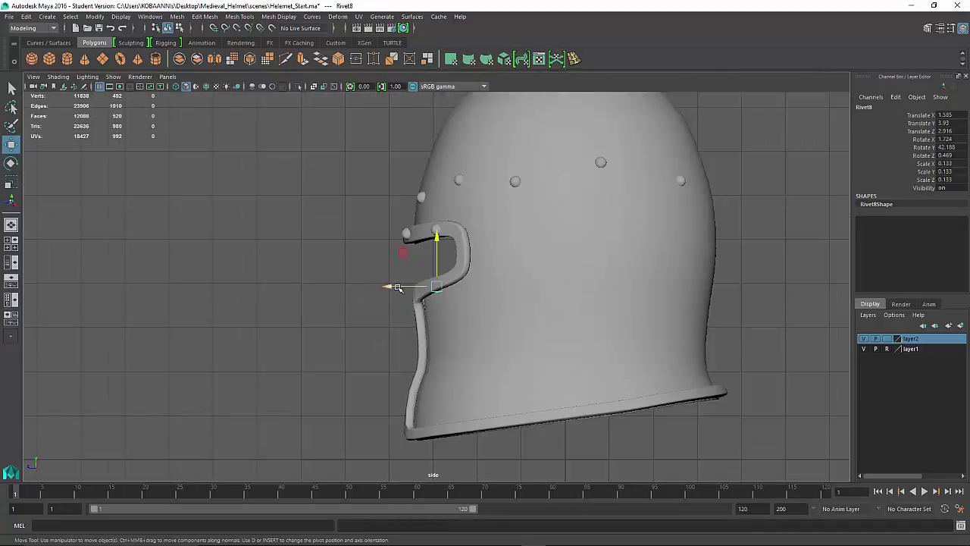
drag(400, 286, 389, 291)
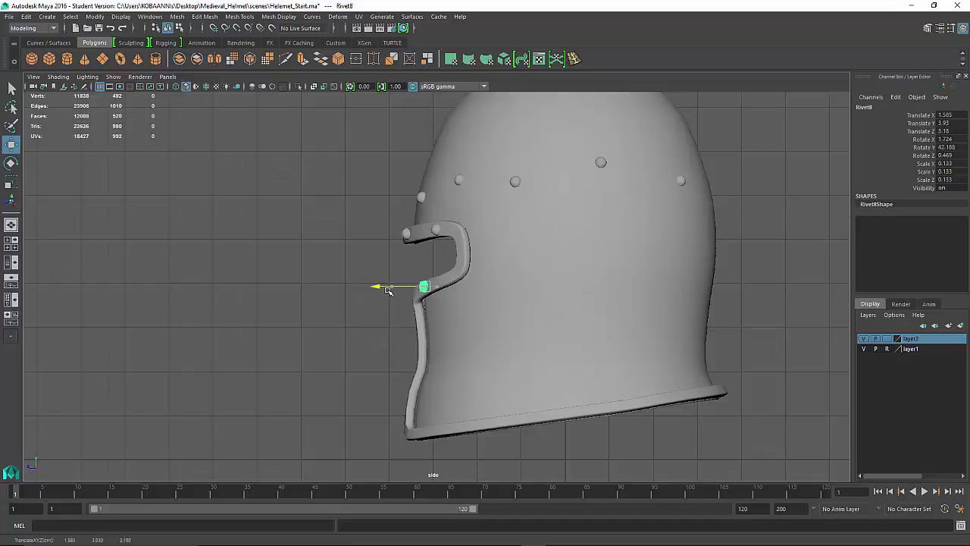
key(f)
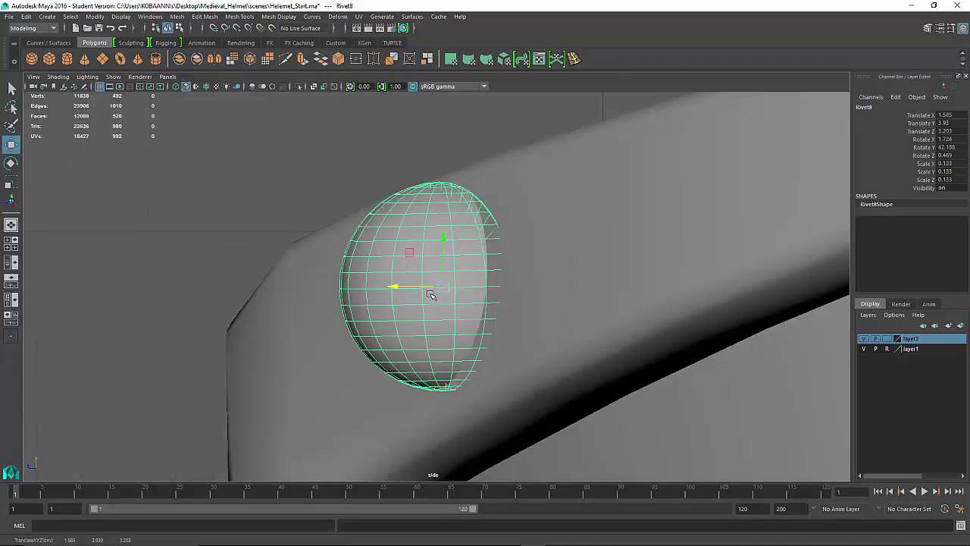
Rotate the lower-rim rivet to about -7.2°, 29.2°, 0.03° and seat it at Z about 3.196.
key(e)
drag(440, 287, 403, 284)
key(w)
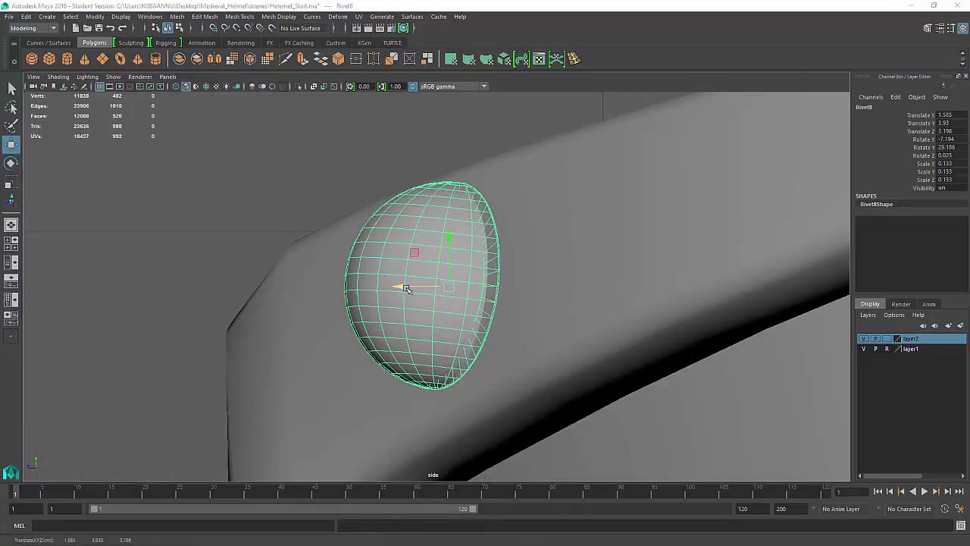
key(space)
key(space)
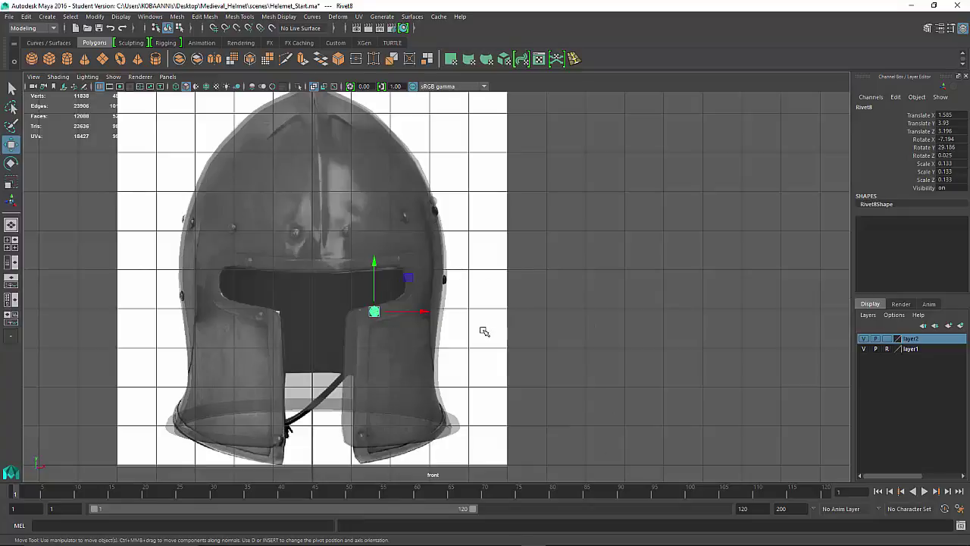
Rotate the eye opening's lower-rim rivet to about -6.7°, 20.8°, 1.2° so it lies flush with the rim.
key(space)
key(space)
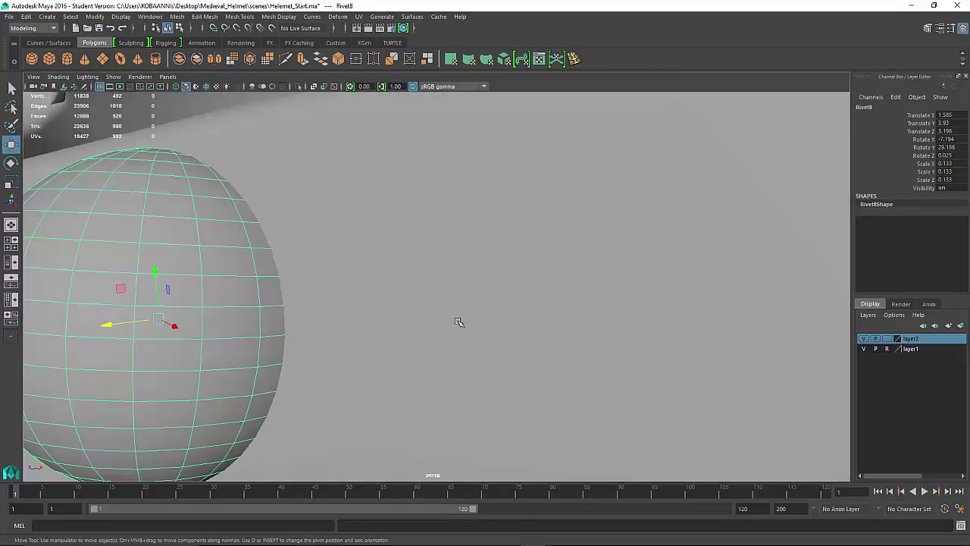
key(e)
drag(130, 324, 132, 329)
key(w)
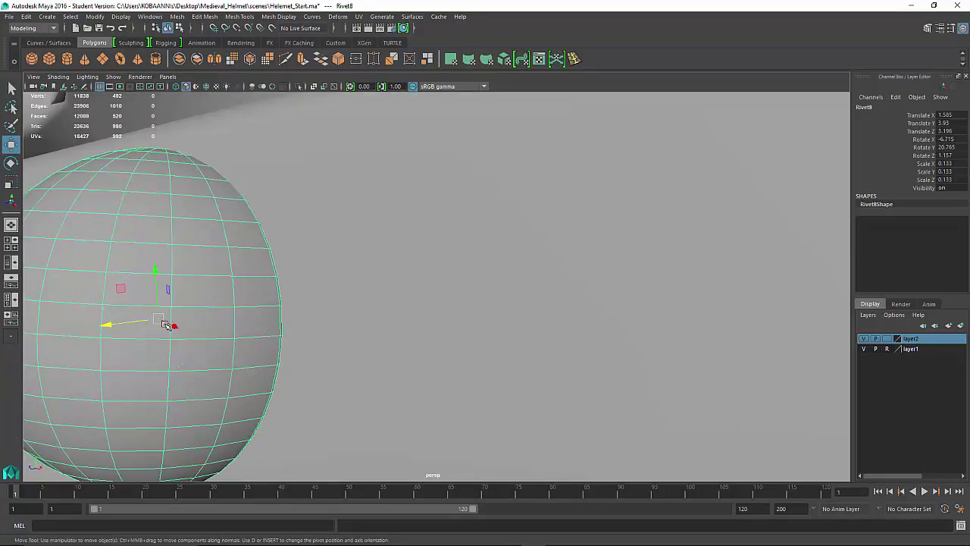
key(space)
key(space)
scroll(520, 254, up, 5)
scroll(506, 267, down, 6)
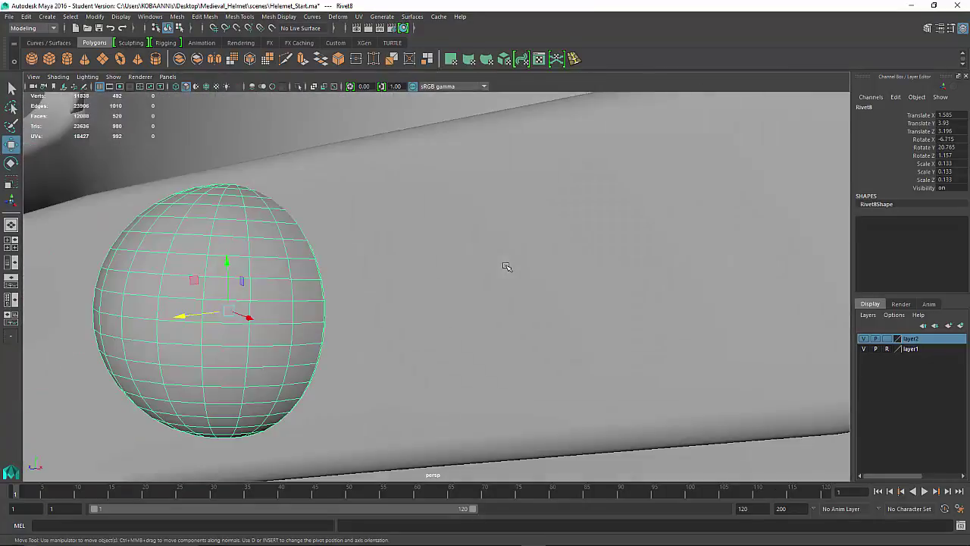
scroll(500, 271, down, 5)
Move the cheek guard's lower corner rivet up and inward onto the rim, at X about 0.954 and Y 1.543.
alt+drag(492, 277, 592, 290)
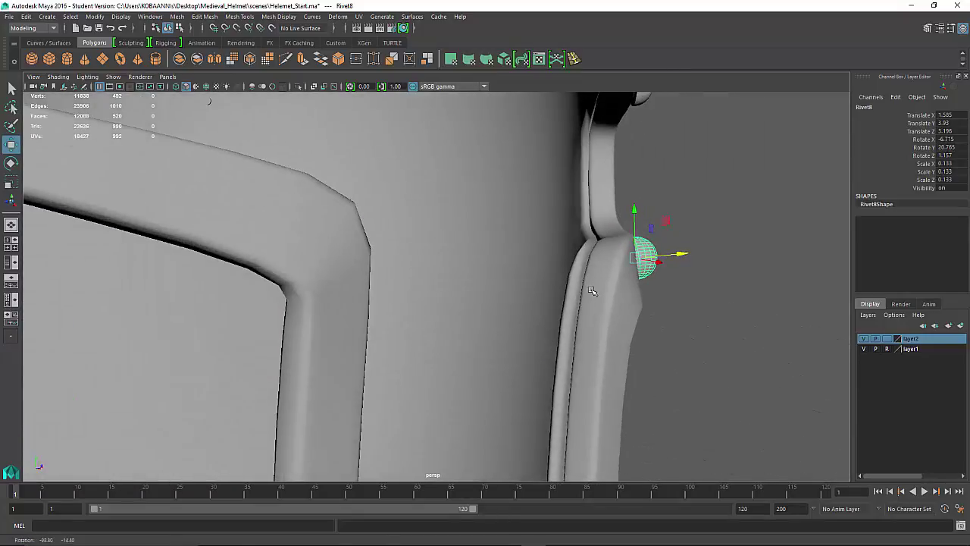
alt+middle_drag(591, 290, 514, 186)
alt+drag(600, 343, 624, 362)
alt+middle_drag(624, 361, 592, 264)
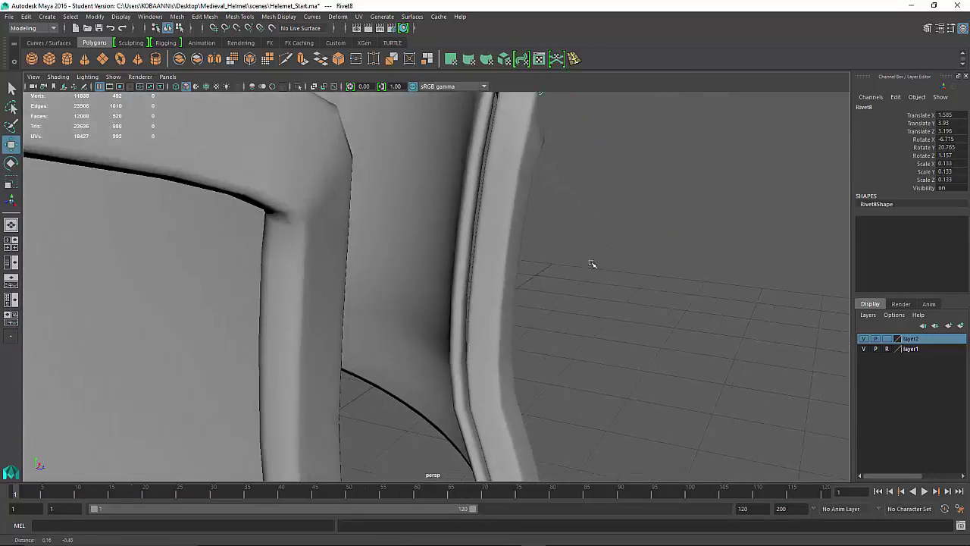
alt+drag(592, 264, 561, 409)
click(430, 385)
key(e)
key(w)
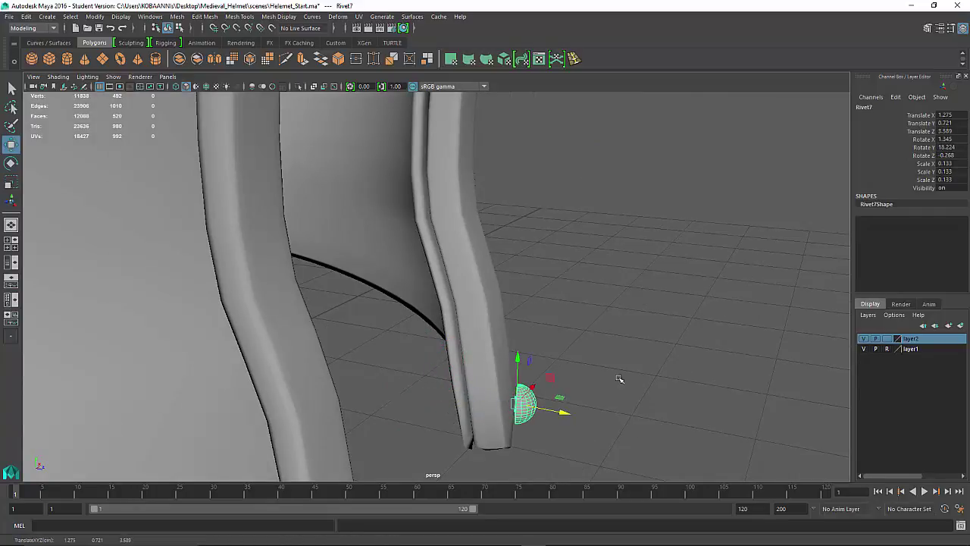
alt+drag(622, 379, 553, 380)
drag(508, 418, 601, 317)
Tilt the cheek guard rivet to about -13.3° in X and seat it on the rim at Z about 3.548.
key(e)
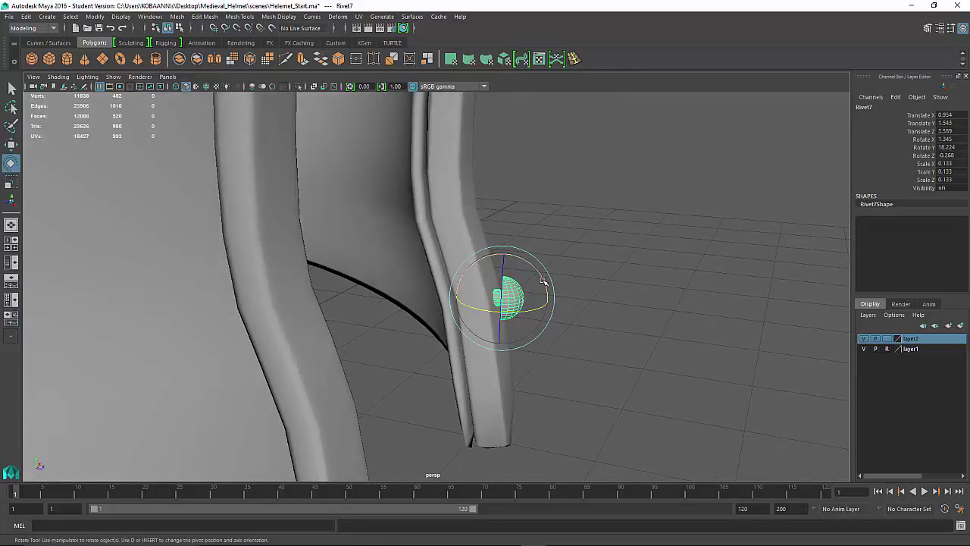
drag(543, 273, 527, 306)
key(w)
alt+drag(585, 322, 505, 336)
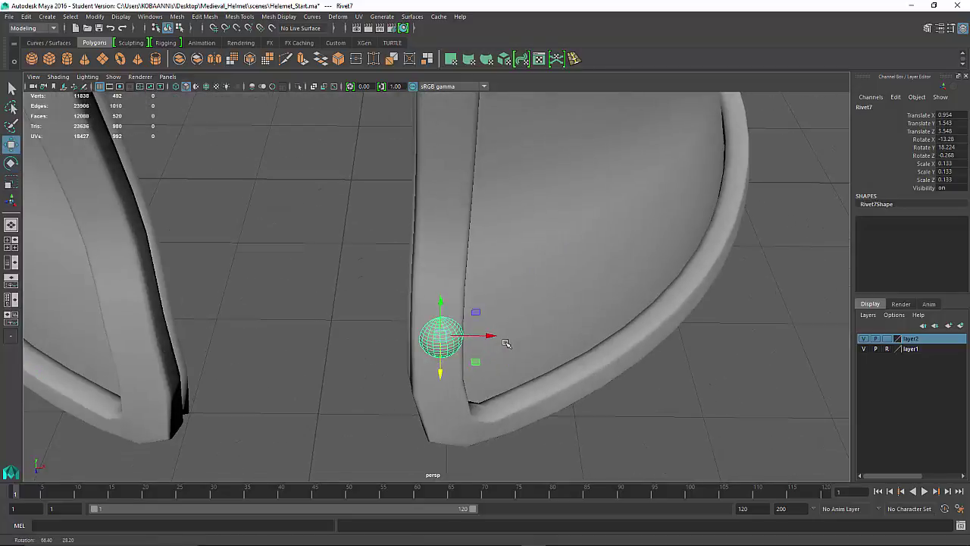
scroll(515, 338, up, 3)
scroll(512, 341, down, 4)
scroll(515, 340, down, 4)
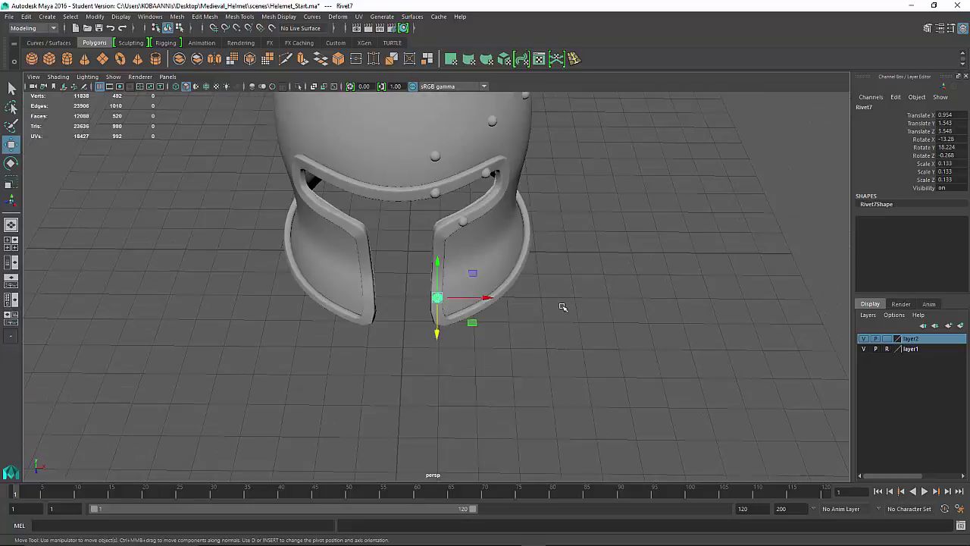
alt+drag(564, 305, 491, 279)
alt+drag(520, 223, 615, 216)
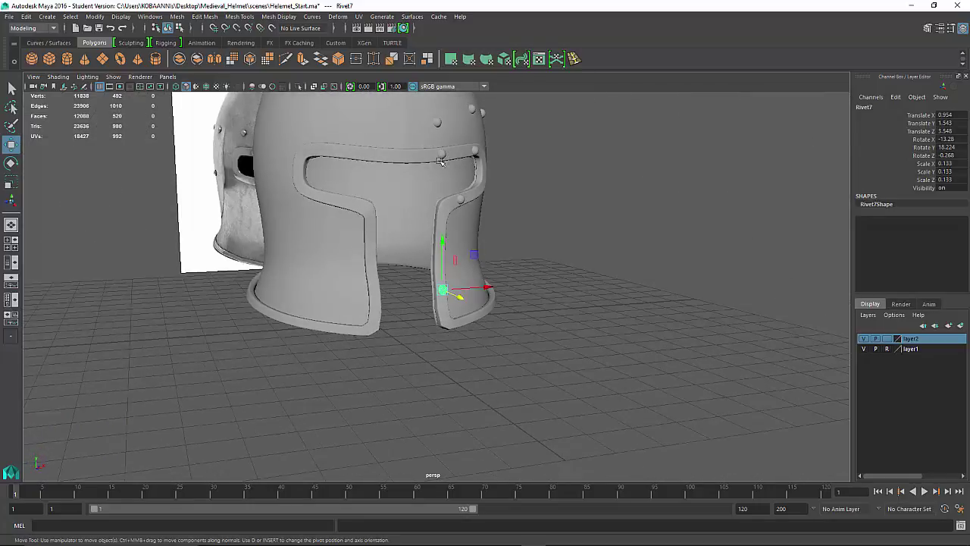
Select the helmet, visor and all rivets and center their pivots.
click(375, 156)
mouse_move(403, 225)
alt+mouse_down()
mouse_move(389, 239)
mouse_move(398, 234)
alt+mouse_up()
scroll(398, 241, up, 4)
scroll(395, 254, down, 6)
scroll(394, 260, down, 1)
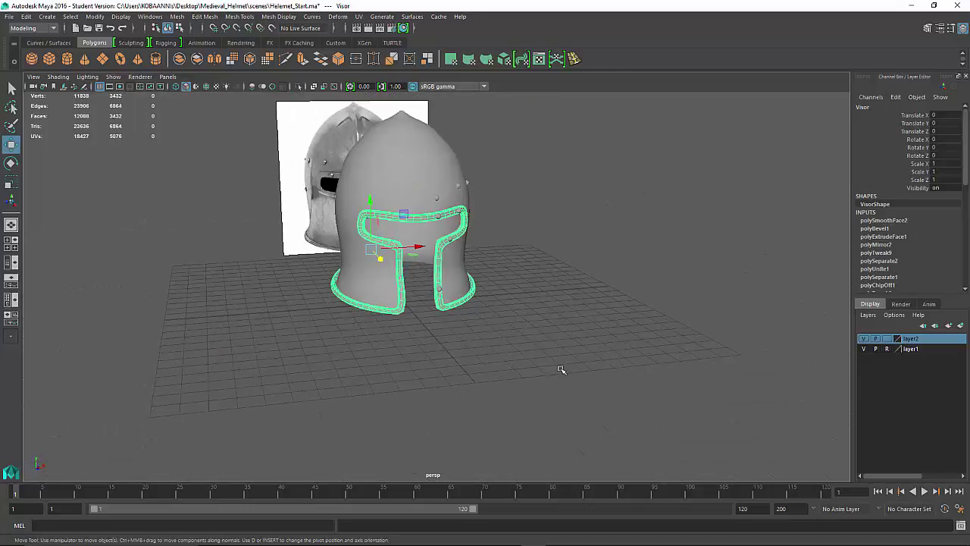
drag(558, 368, 228, 136)
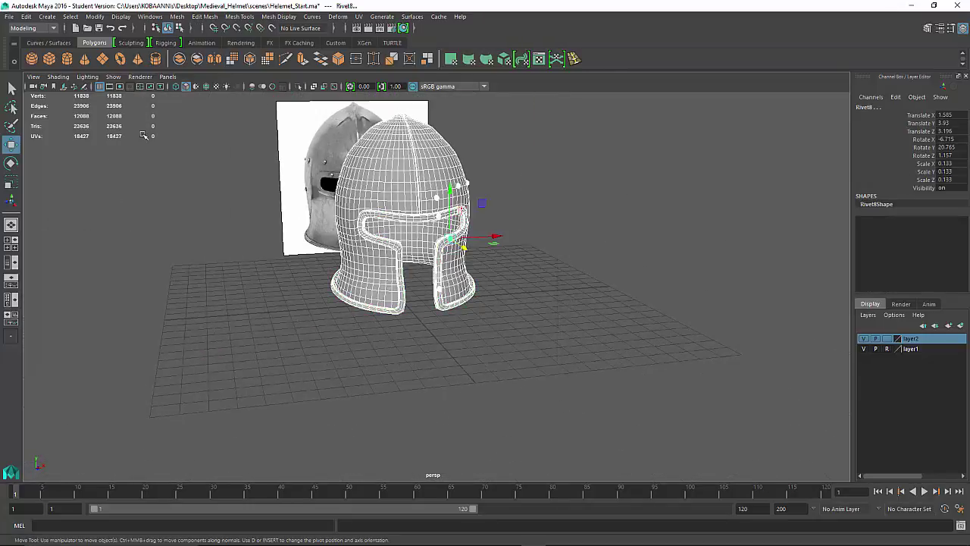
click(88, 17)
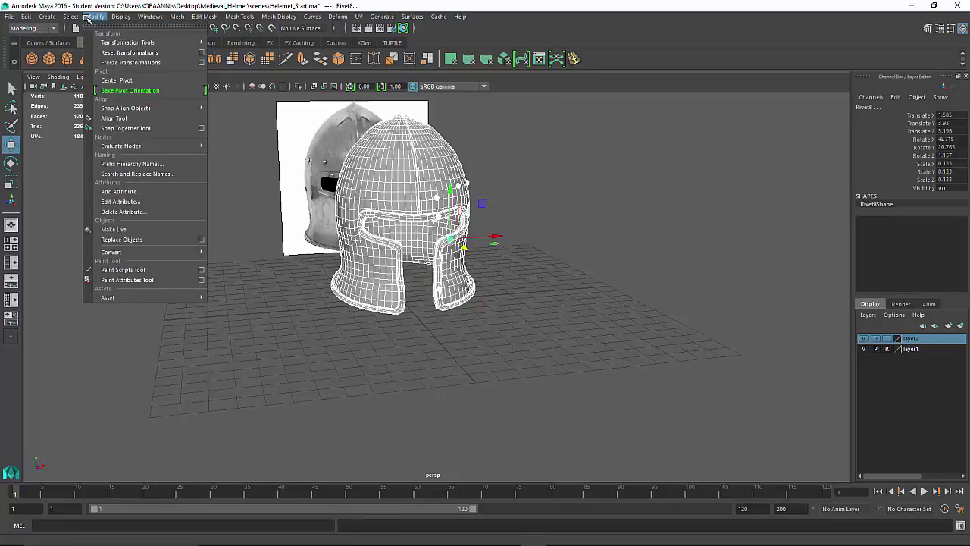
click(114, 80)
click(592, 373)
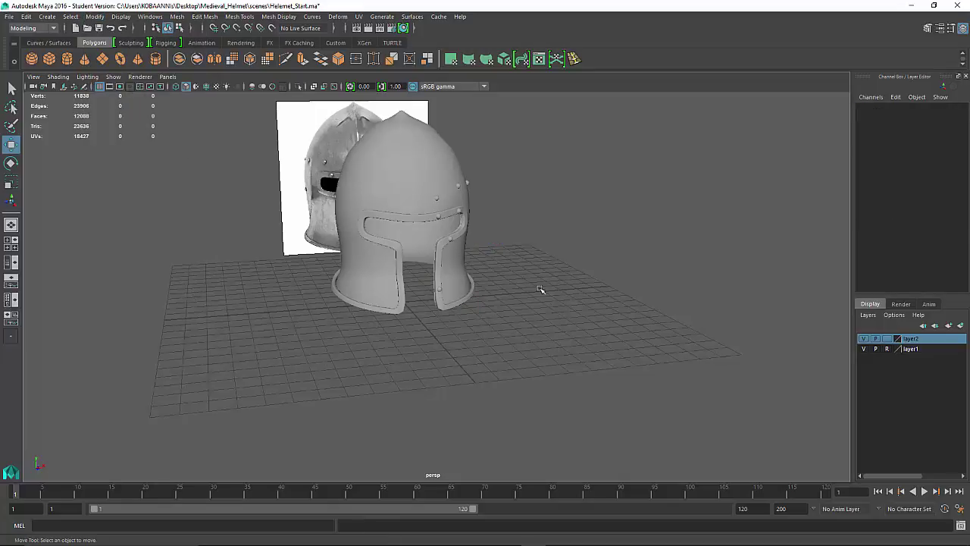
alt+drag(542, 289, 233, 92)
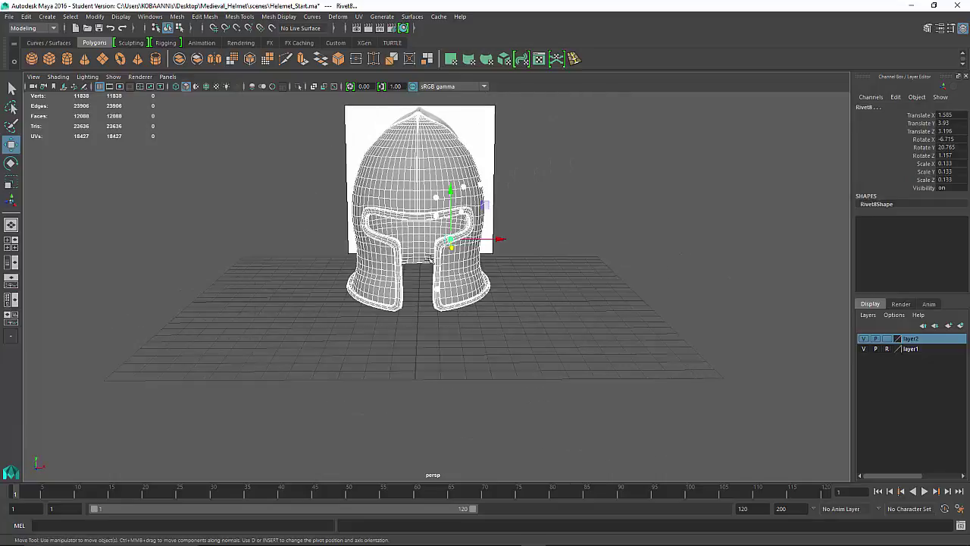
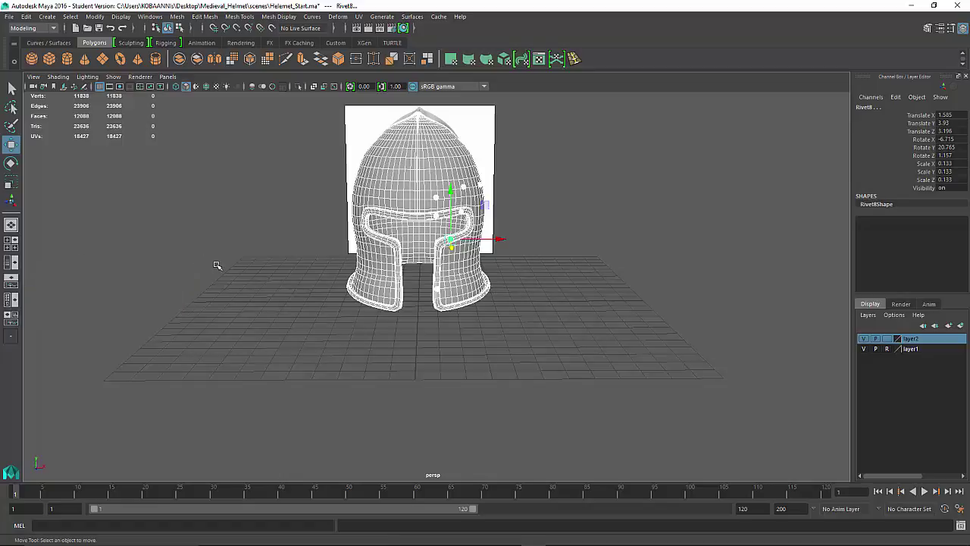
click(471, 362)
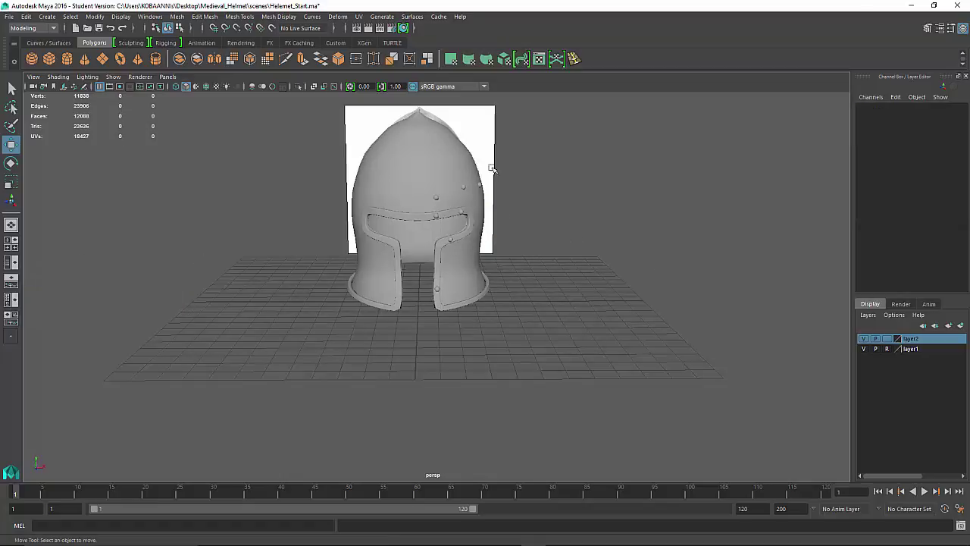
alt+drag(518, 266, 541, 445)
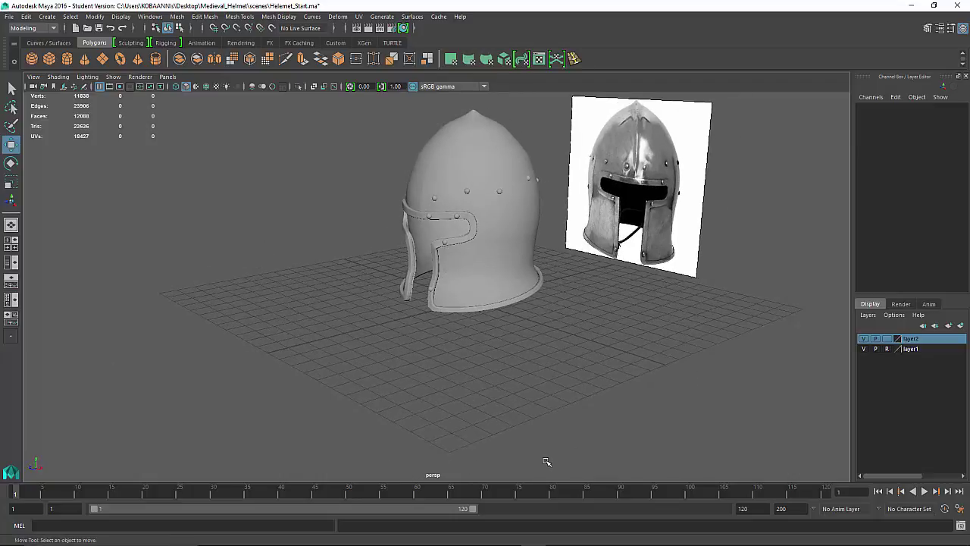
click(582, 536)
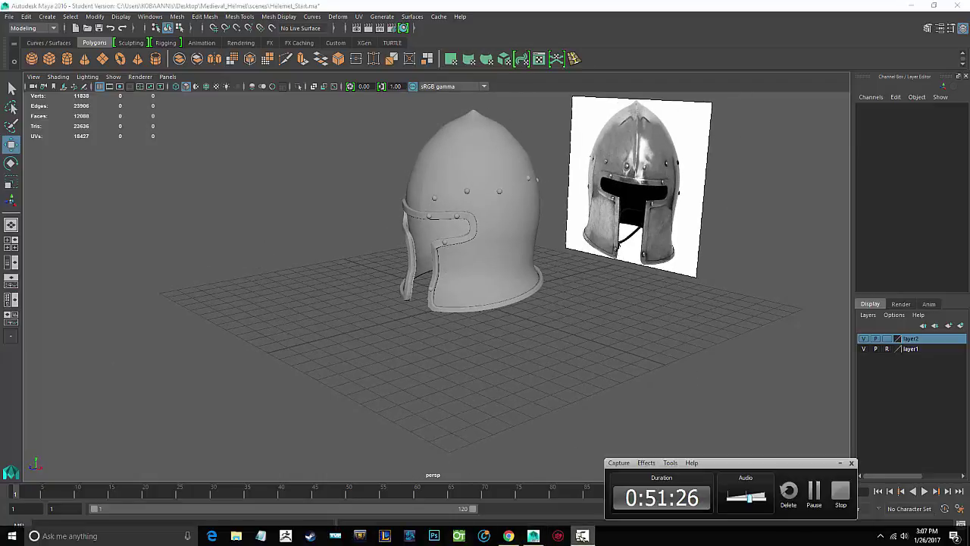
click(814, 492)
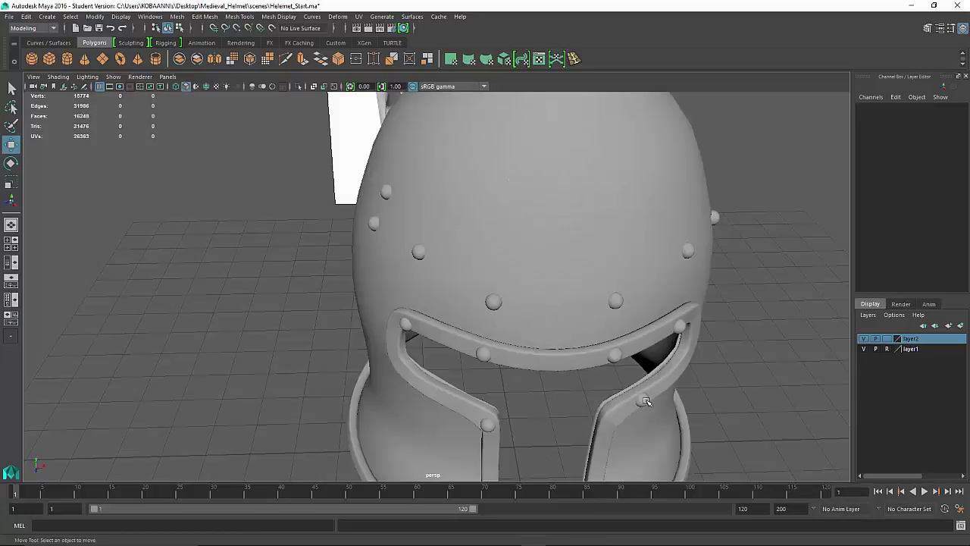
Move the upper rivet on the helmet's negative X side back and down to about X -3.456, Y 6.704, Z 0.329.
scroll(641, 400, up, 3)
scroll(640, 400, down, 7)
alt+drag(549, 350, 435, 340)
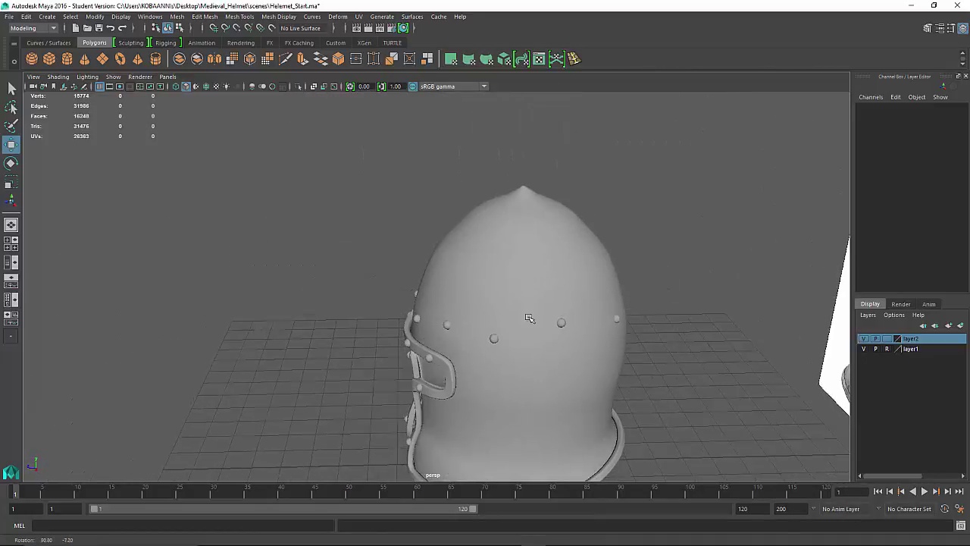
alt+drag(529, 319, 613, 342)
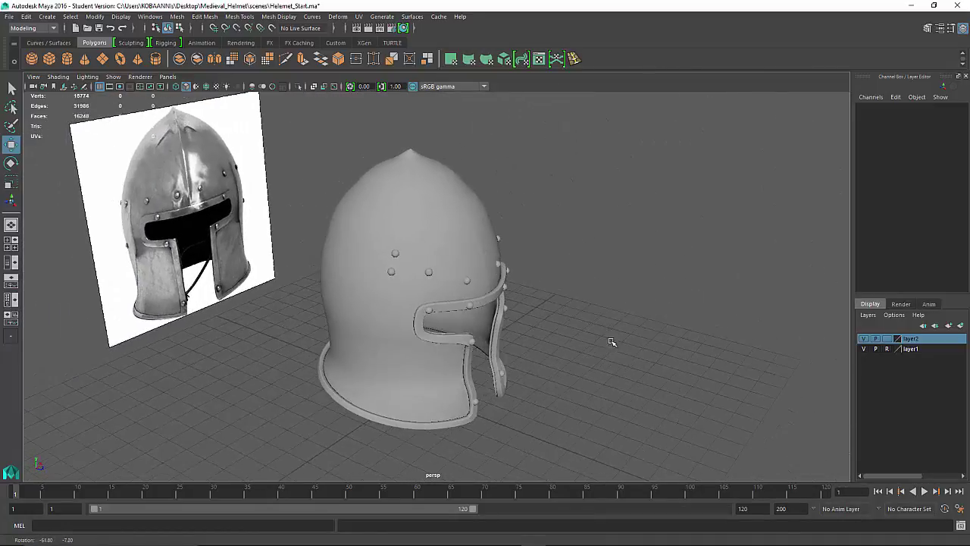
click(396, 253)
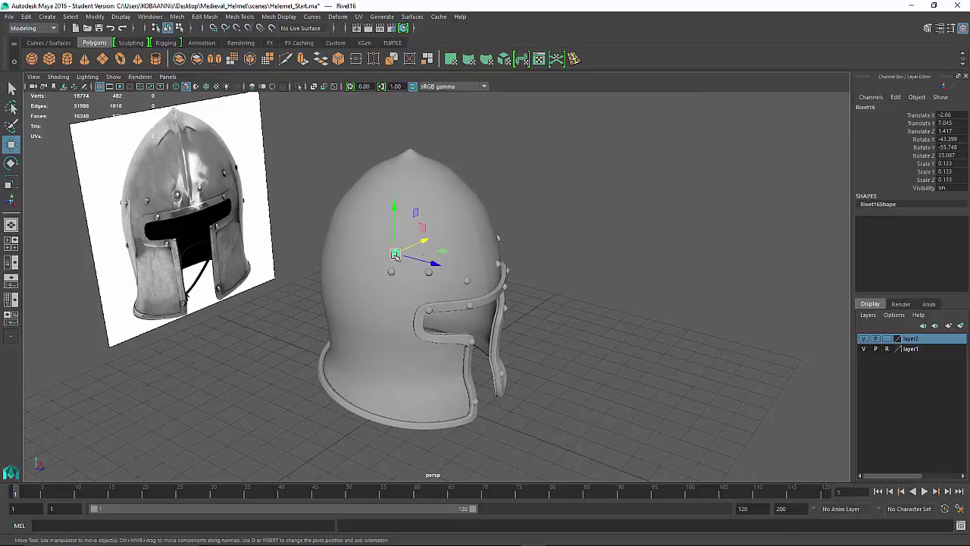
drag(440, 251, 399, 253)
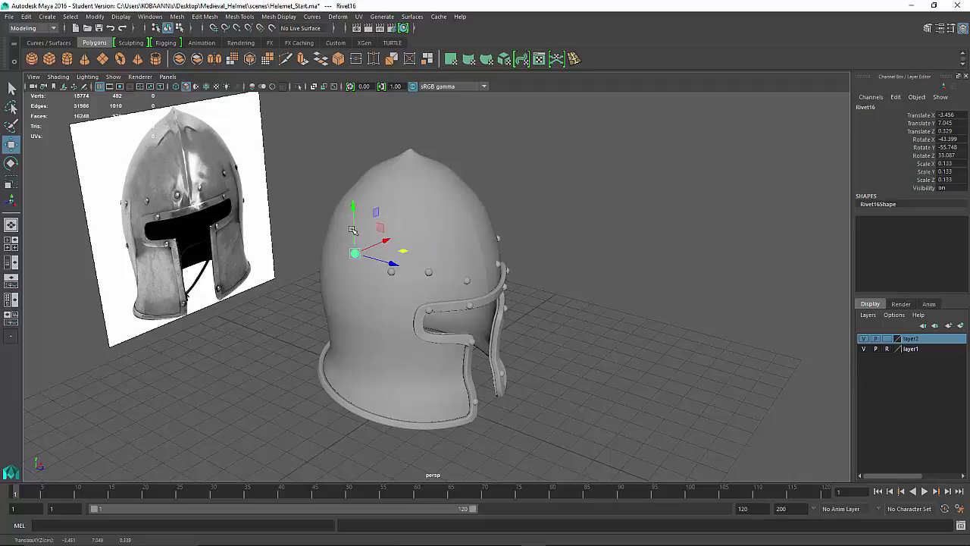
mouse_move(354, 223)
mouse_down()
mouse_move(358, 241)
mouse_move(361, 233)
mouse_up()
alt+drag(589, 265, 692, 262)
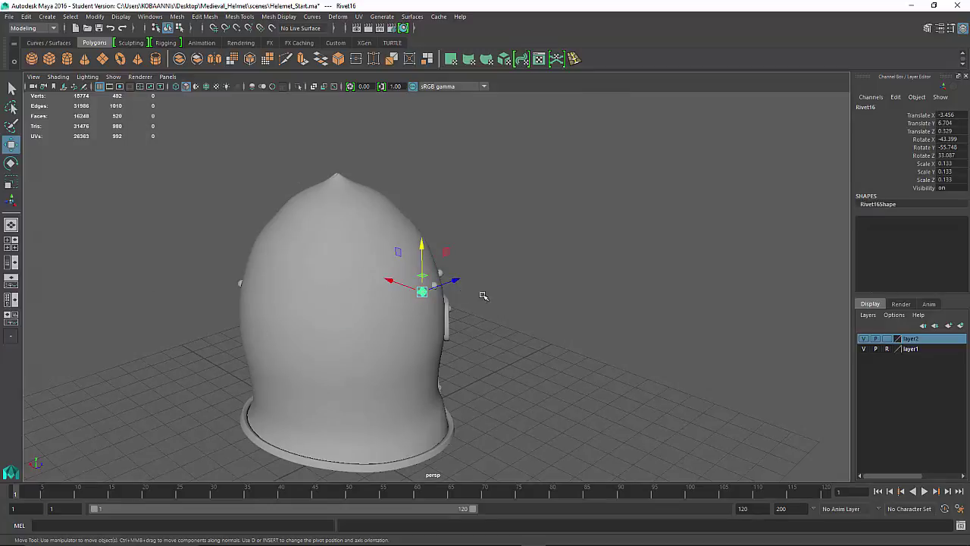
alt+drag(611, 345, 477, 329)
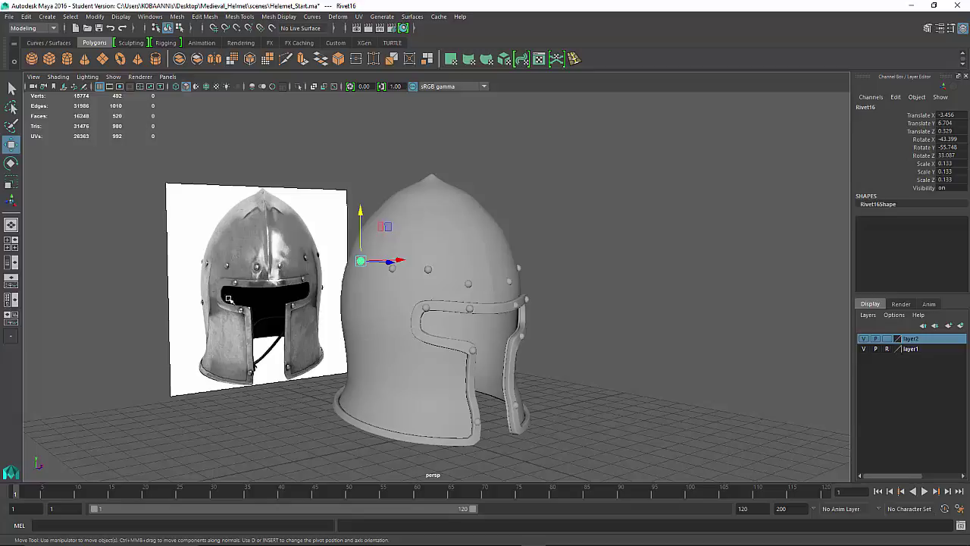
Move the outer eye-rim rivet on the negative X side down to the helmet's side, rotated to about 7.1°, -79.7°, -7.7°.
click(430, 309)
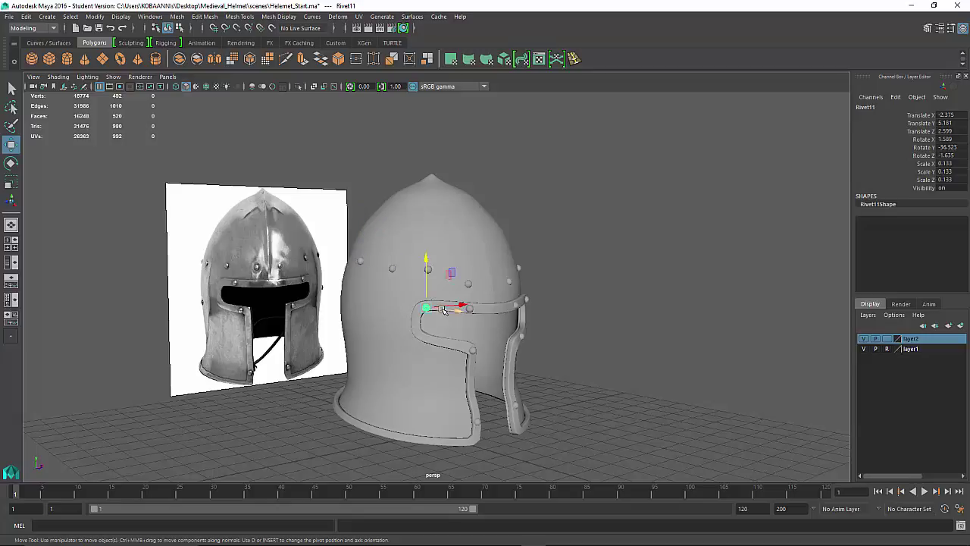
drag(425, 307, 362, 364)
key(e)
key(w)
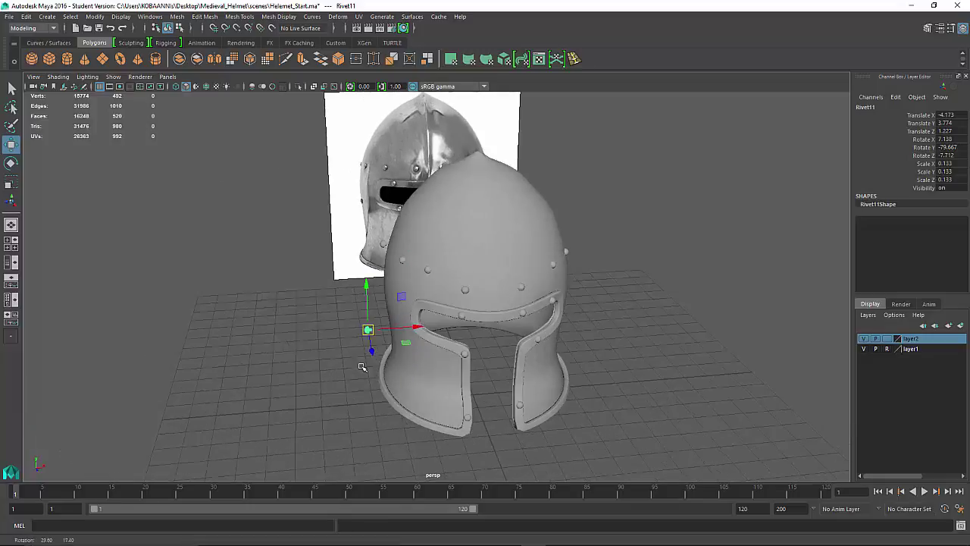
drag(404, 329, 353, 372)
Move the outer eye-rim rivet on the positive X side down to the helmet's side and rotate it to follow the surface.
click(554, 325)
key(e)
key(w)
key(e)
key(w)
key(e)
key(w)
click(671, 344)
alt+drag(429, 309, 546, 351)
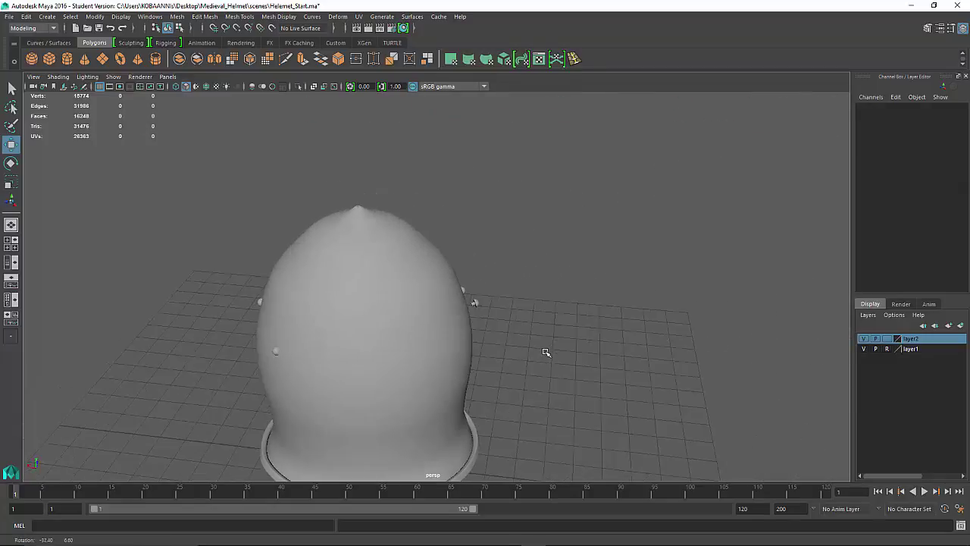
Seat the rearmost negative-X rivet at about -3.337, 6.018, -0.098, rotated to about -75.6°, -66.5°, 69.4°, and save the scene.
click(475, 304)
key(e)
drag(513, 313, 419, 332)
key(w)
click(518, 339)
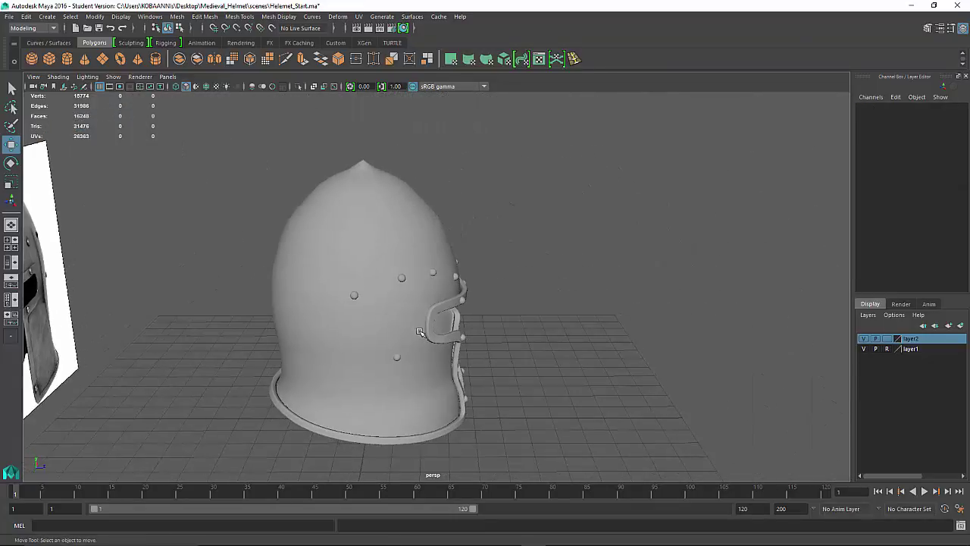
key(ctrl+s)
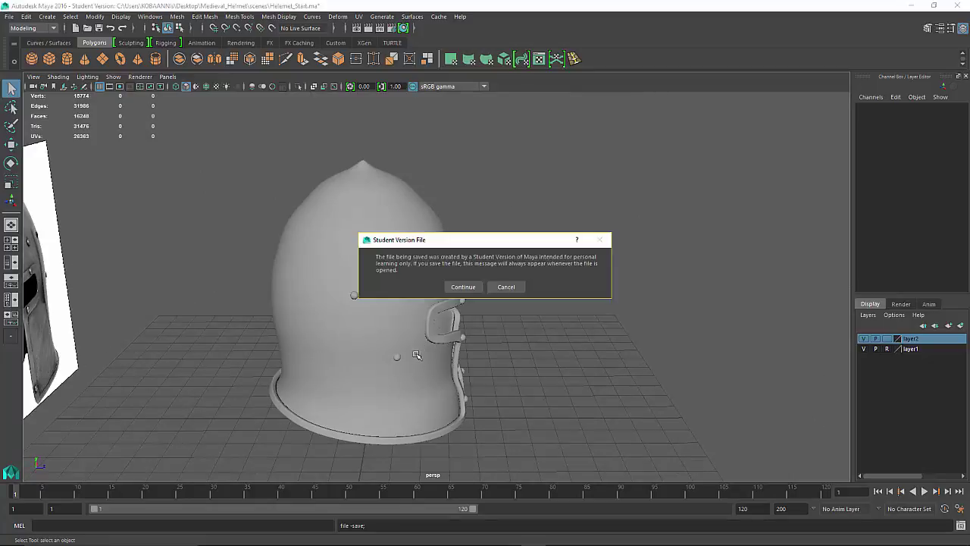
click(459, 285)
Select the helmet, visor and all rivets, show the Outliner beside the perspective view, and group the selection.
alt+drag(167, 322, 39, 314)
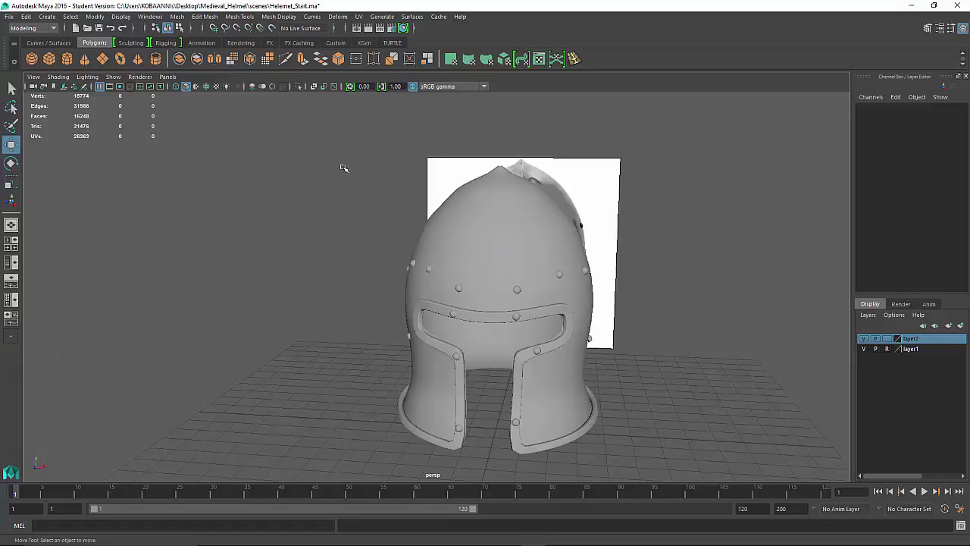
drag(353, 174, 698, 482)
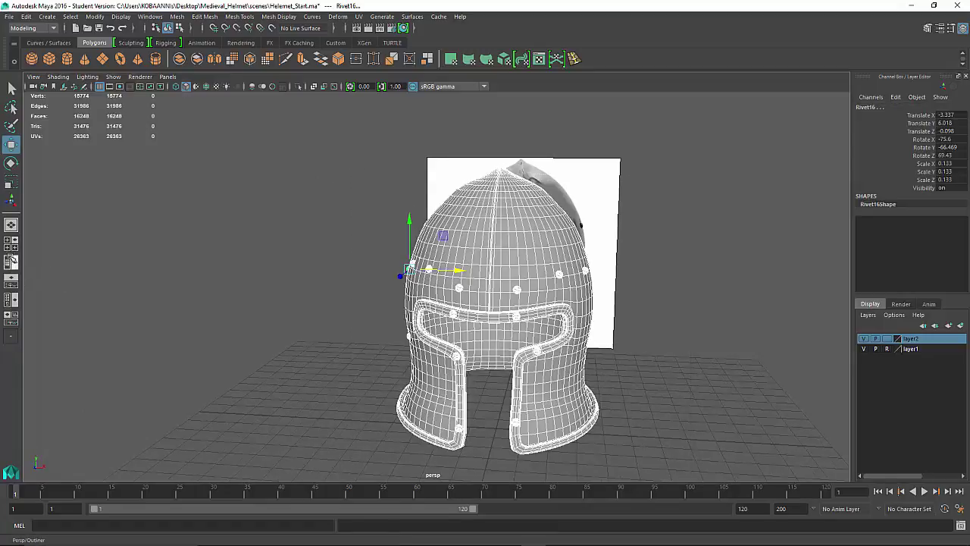
click(11, 261)
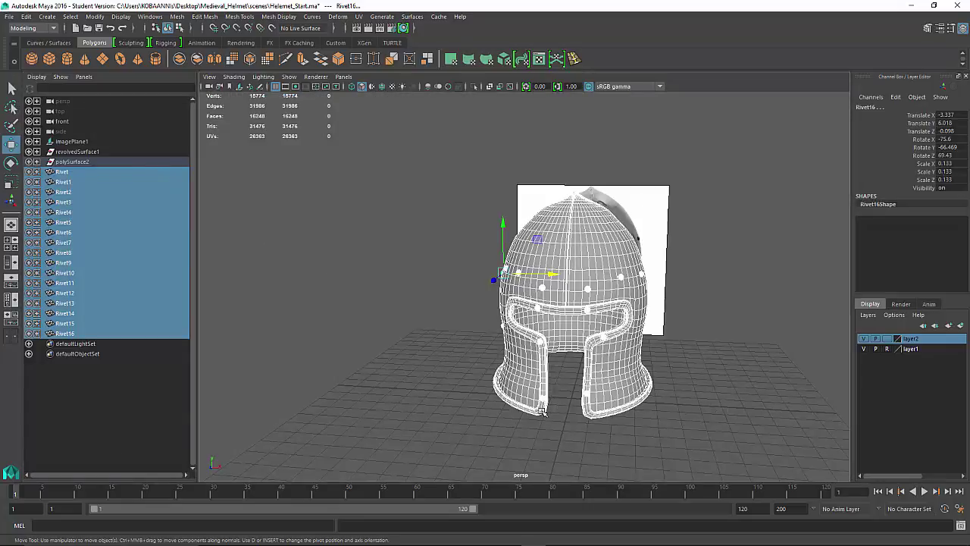
key(ctrl+g)
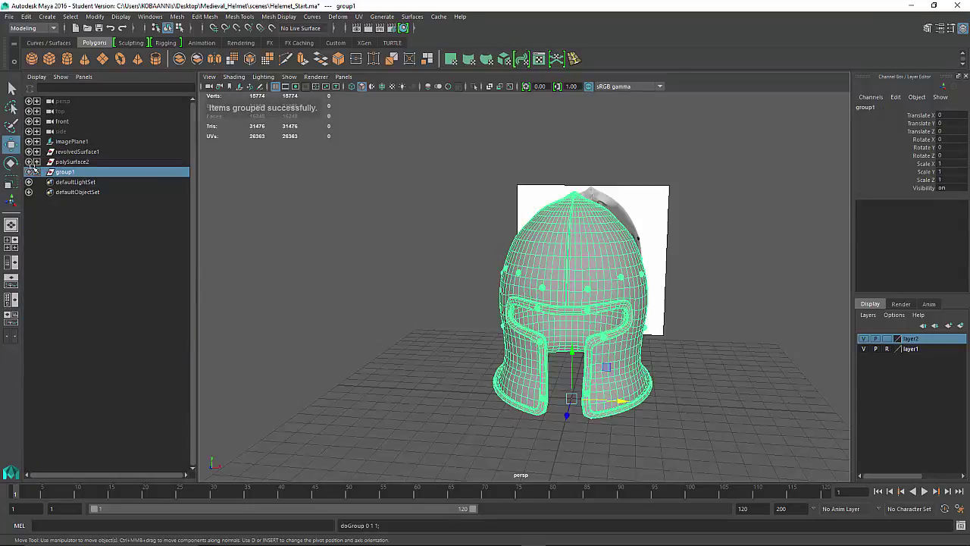
Delete the leftover revolvedSurface1 node from the scene.
click(50, 162)
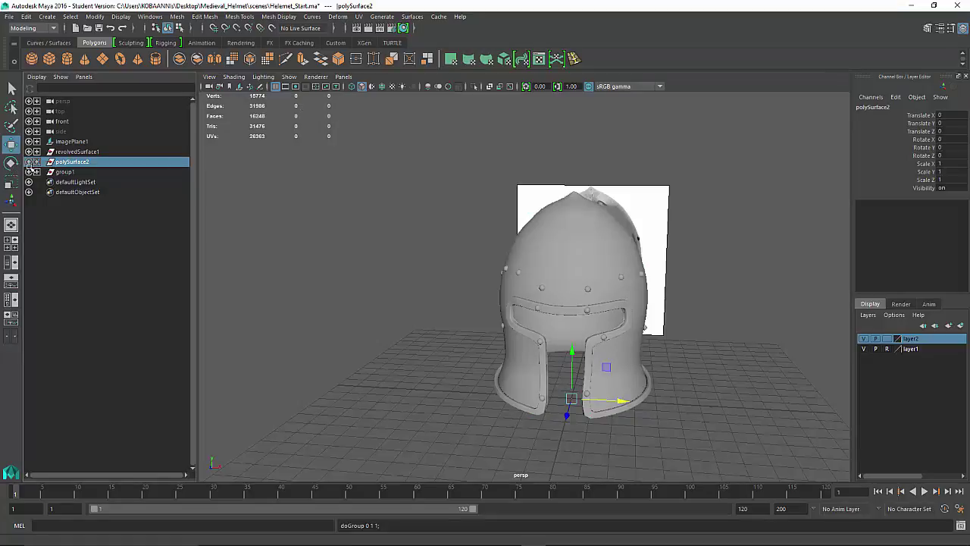
click(83, 152)
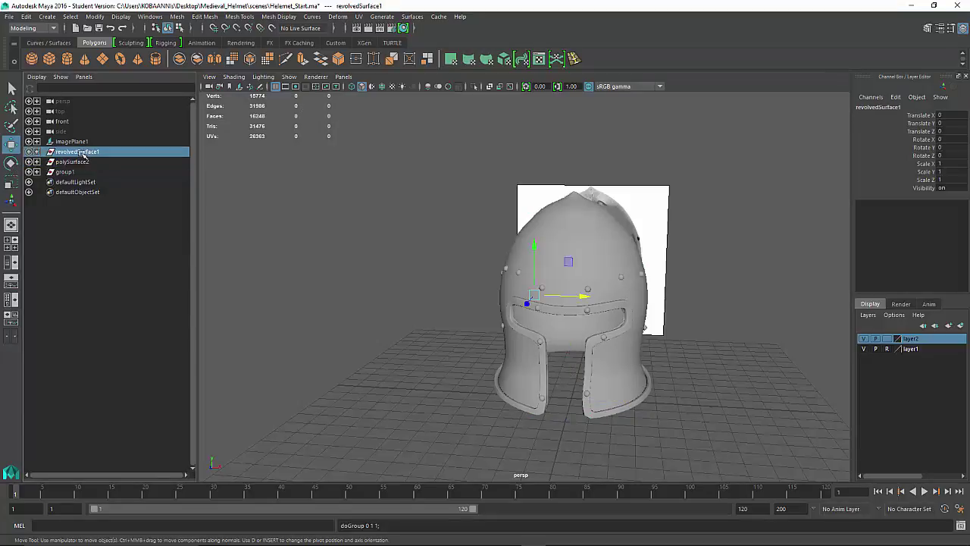
key(Delete)
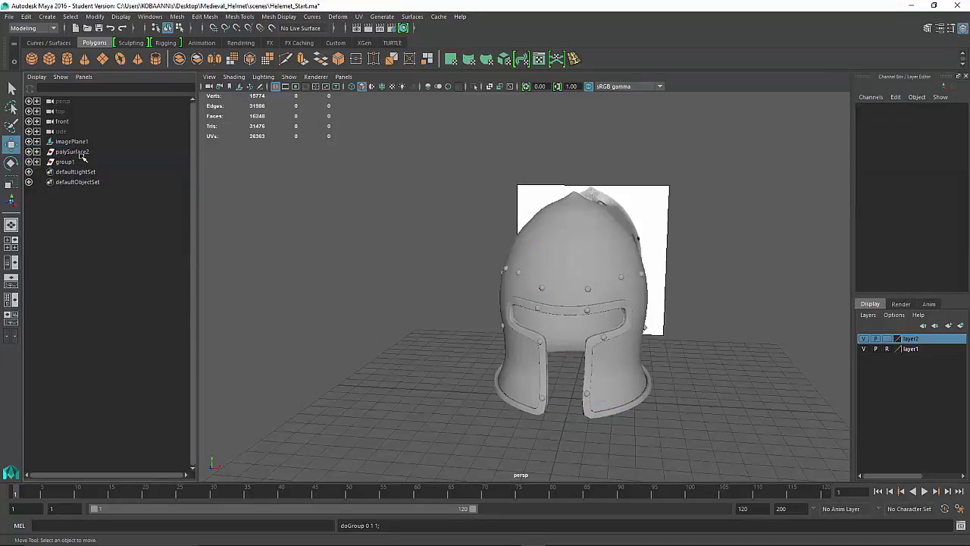
Try to delete the leftover polySurface2 node directly, and undo the deletion.
click(84, 152)
key(Delete)
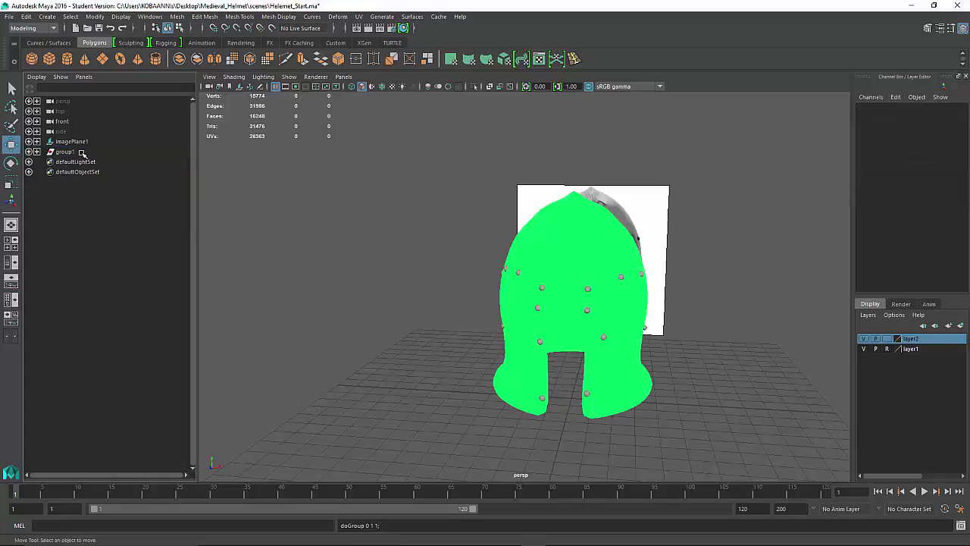
key(ctrl+z)
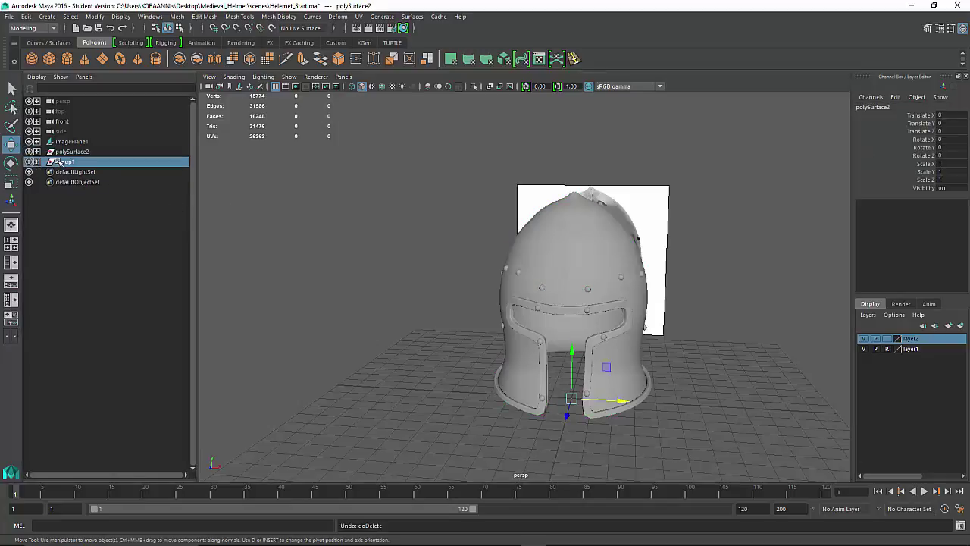
click(76, 151)
key(Delete)
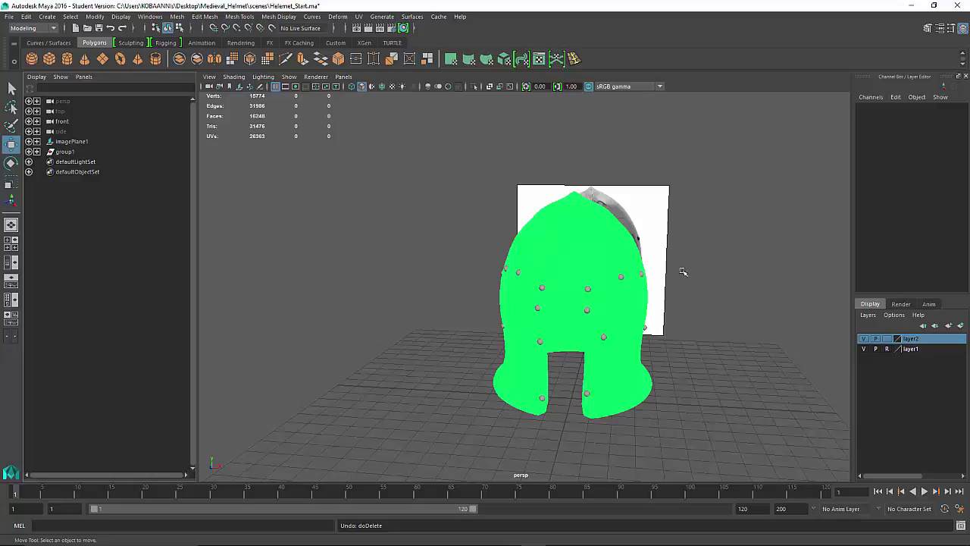
key(ctrl+z)
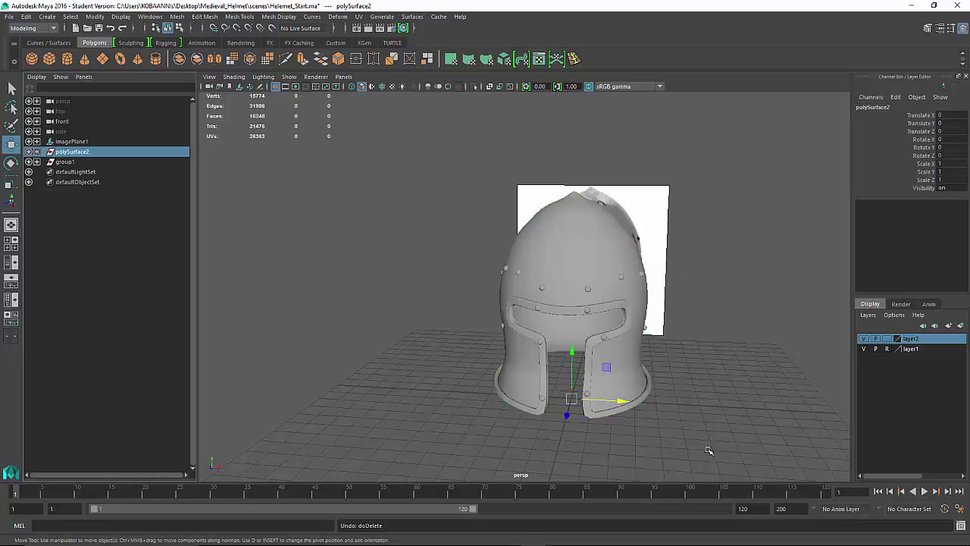
Delete the construction history of group1, which holds the helmet, visor and rivets.
drag(709, 451, 396, 225)
click(65, 162)
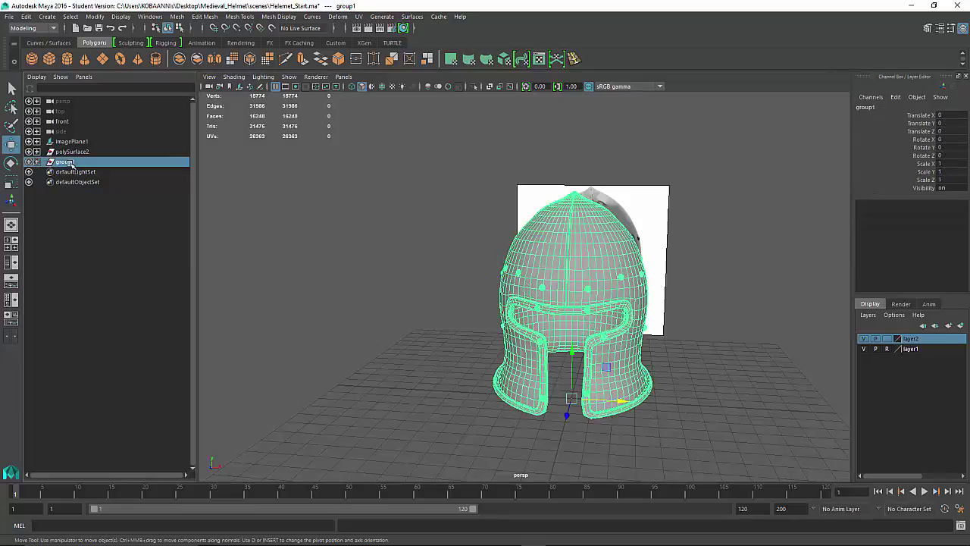
click(28, 17)
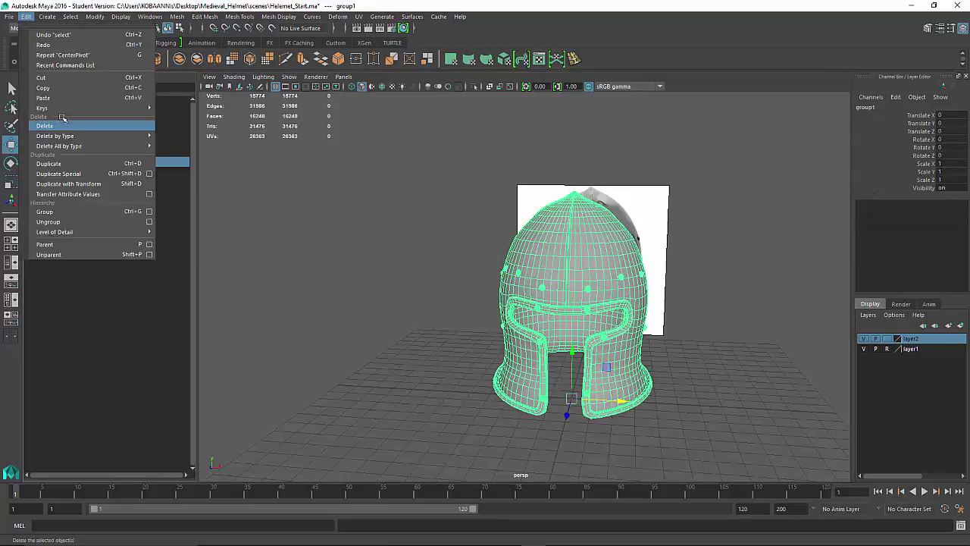
mouse_move(68, 136)
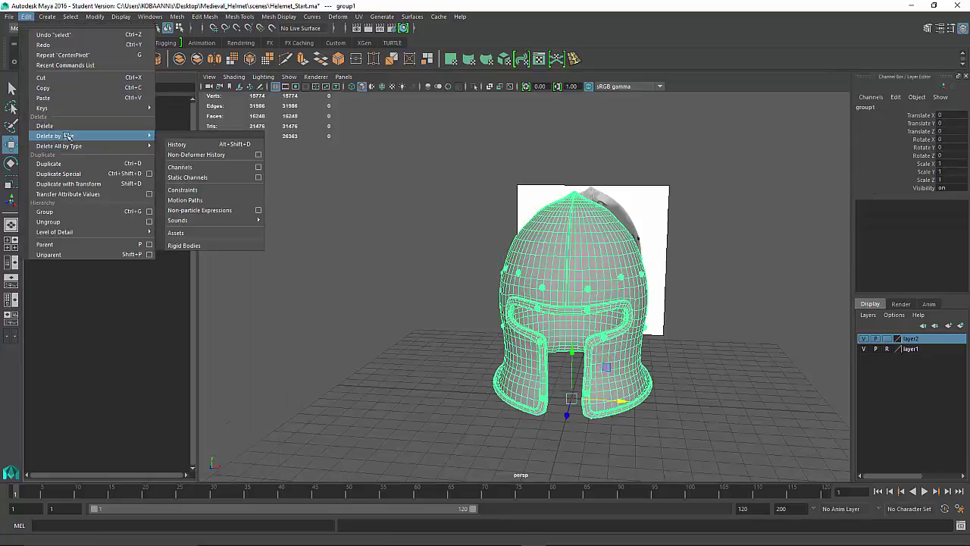
click(201, 145)
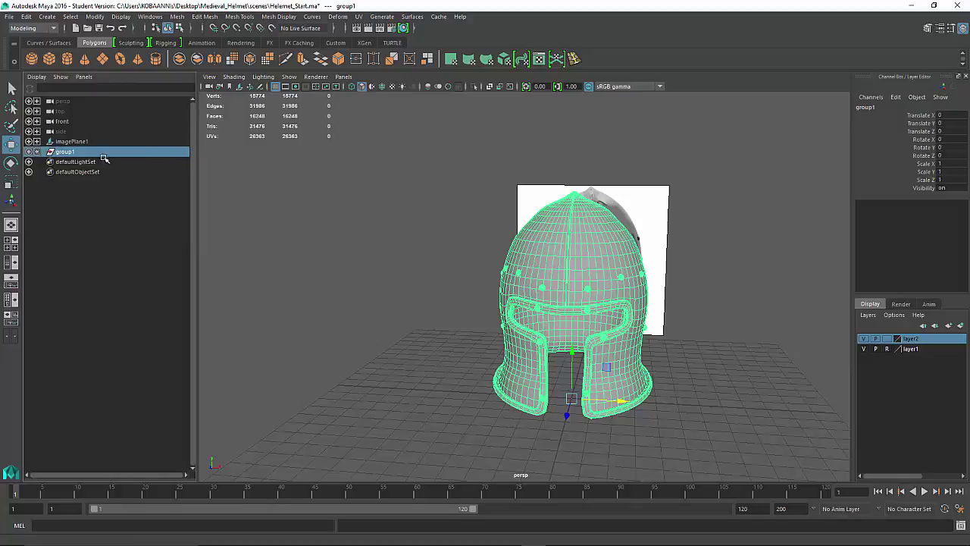
Deselect everything and delete the display layer layer2.
click(370, 294)
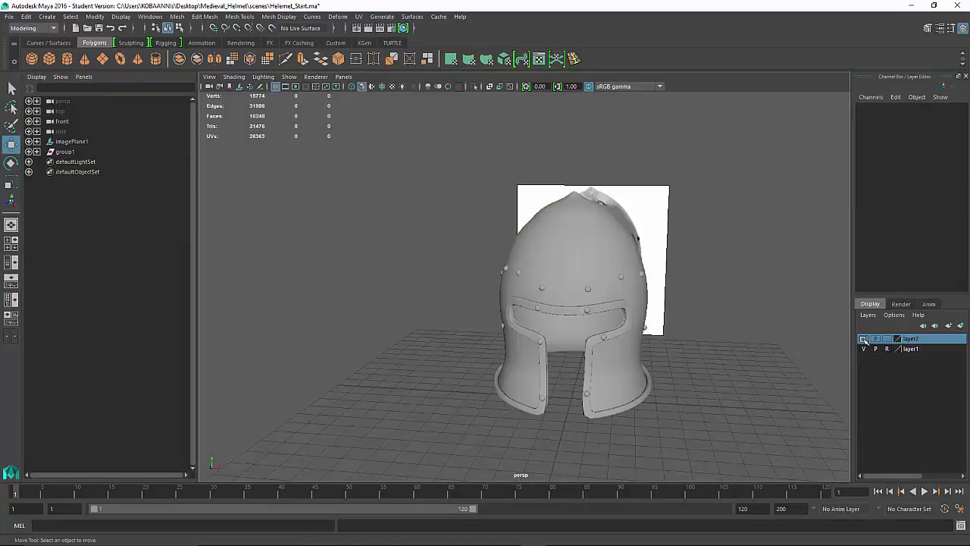
right_click(908, 340)
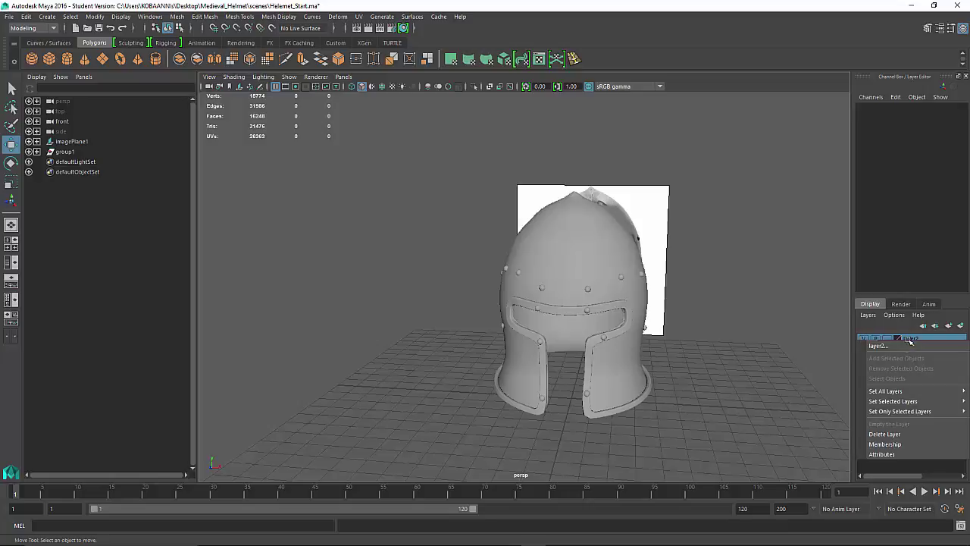
click(902, 435)
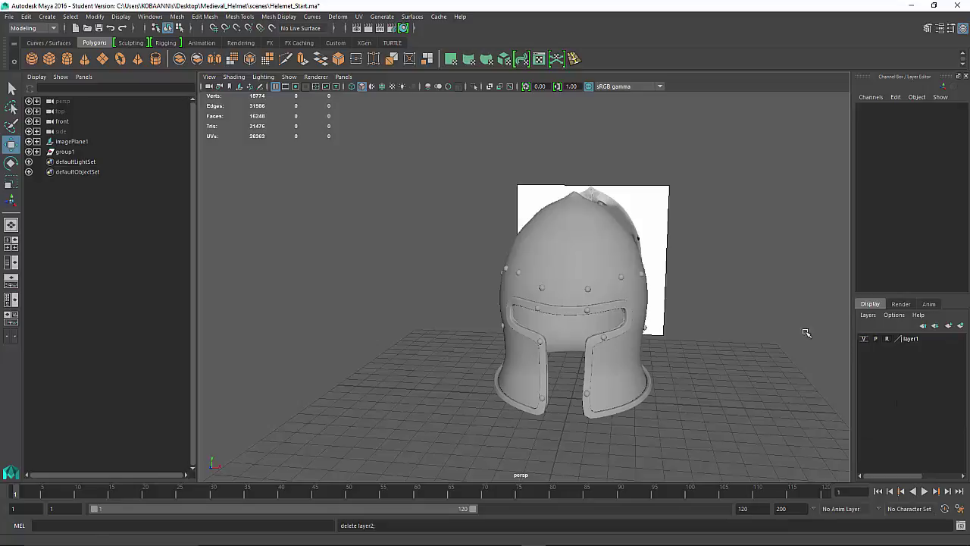
Rename group1 as Helmet in the Outliner.
double_click(65, 153)
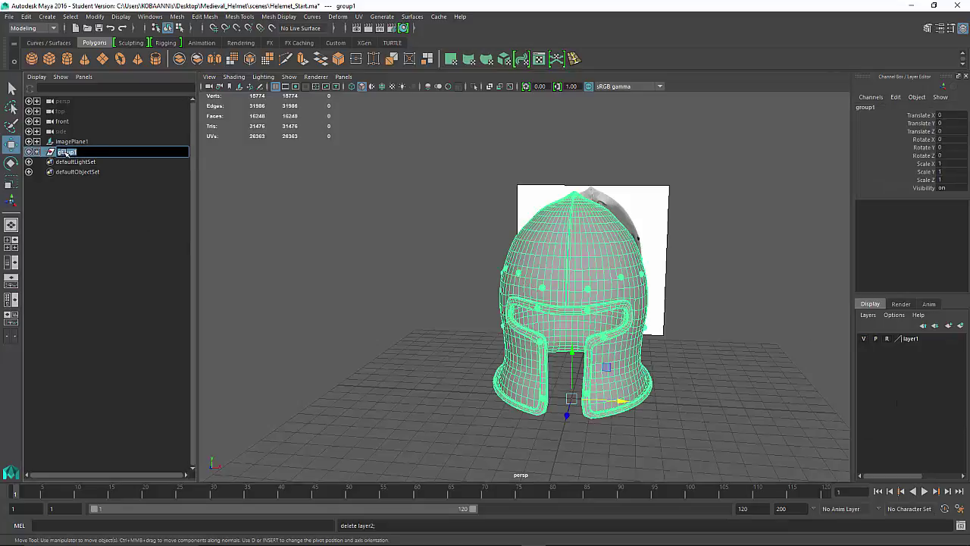
text(Helmet)
key(Return)
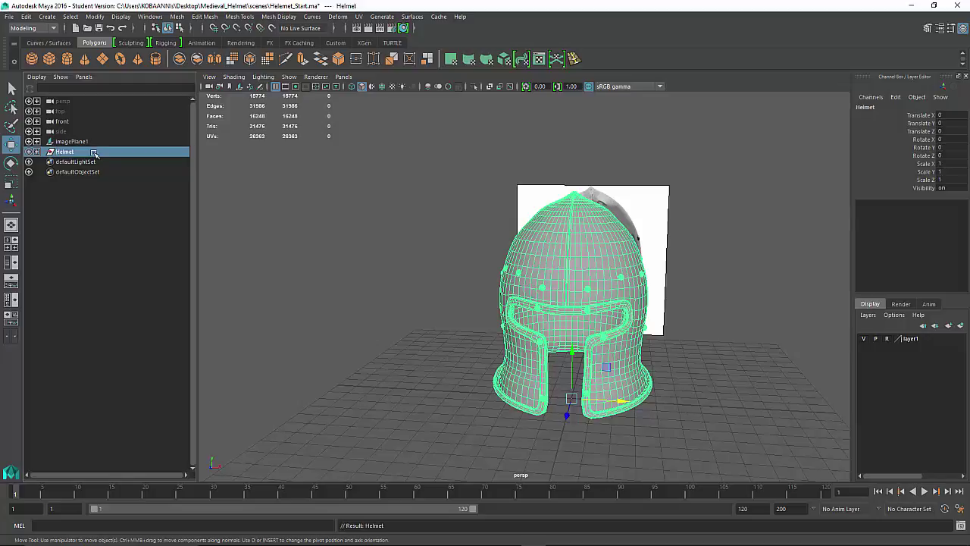
Expand the Helmet group, check its Frame, Visor and Rivet members, and collapse it again.
click(37, 152)
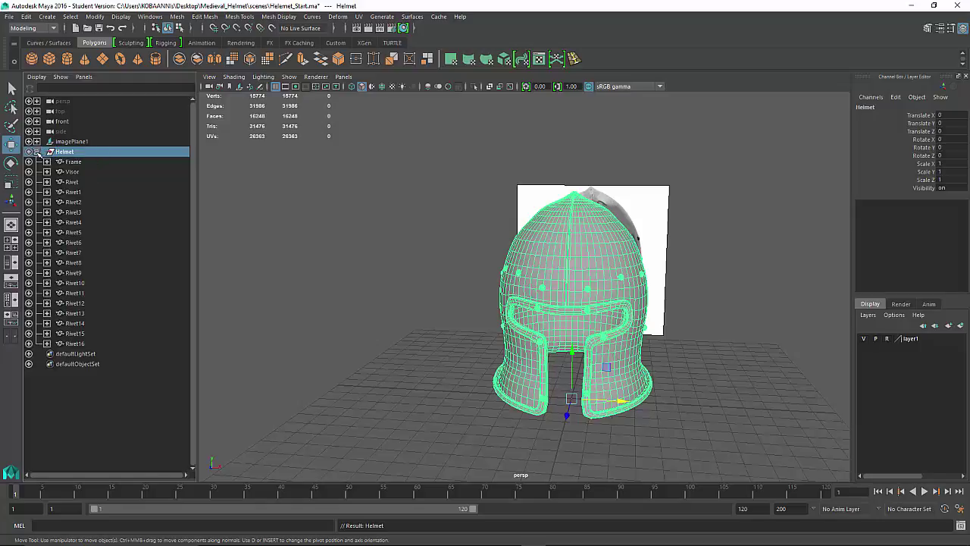
click(86, 162)
click(85, 172)
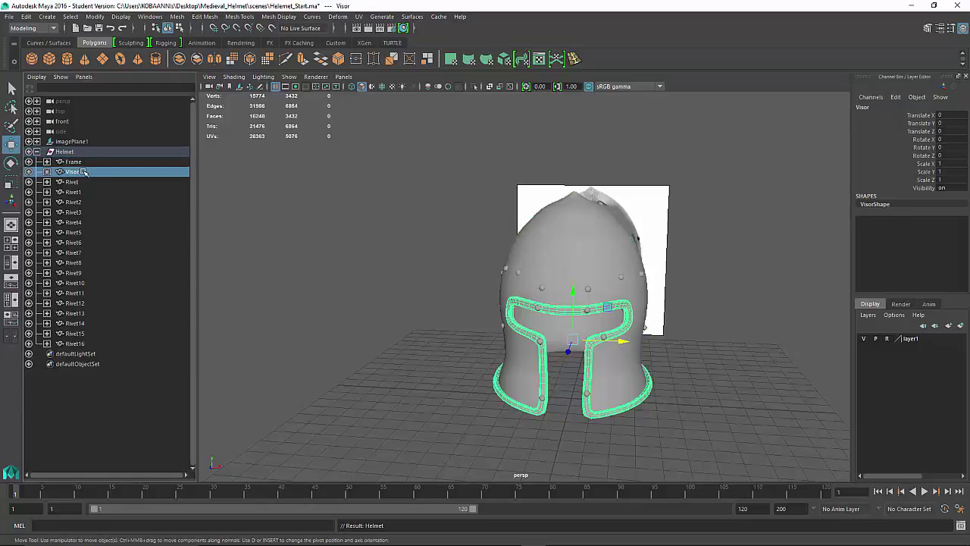
click(85, 182)
click(85, 201)
drag(85, 200, 122, 358)
click(116, 413)
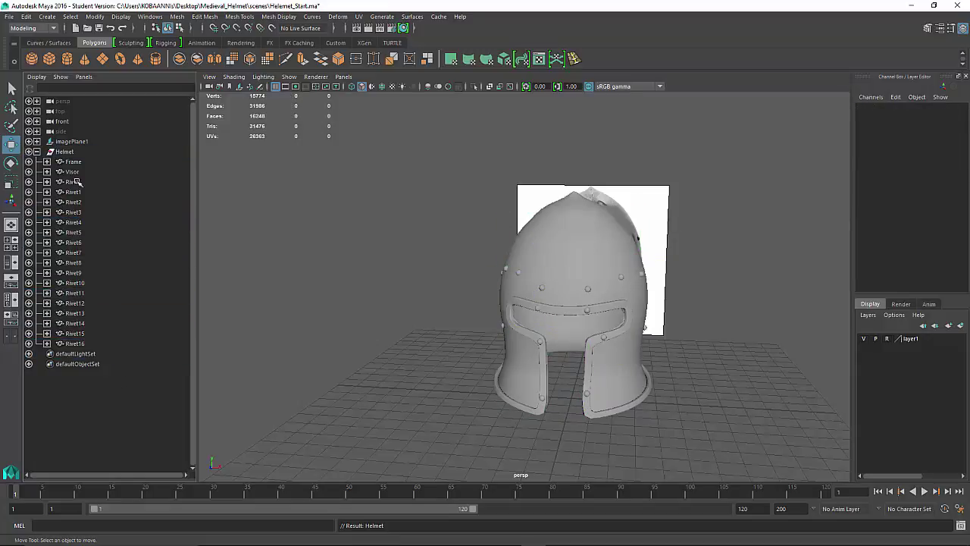
click(63, 152)
click(37, 152)
click(151, 195)
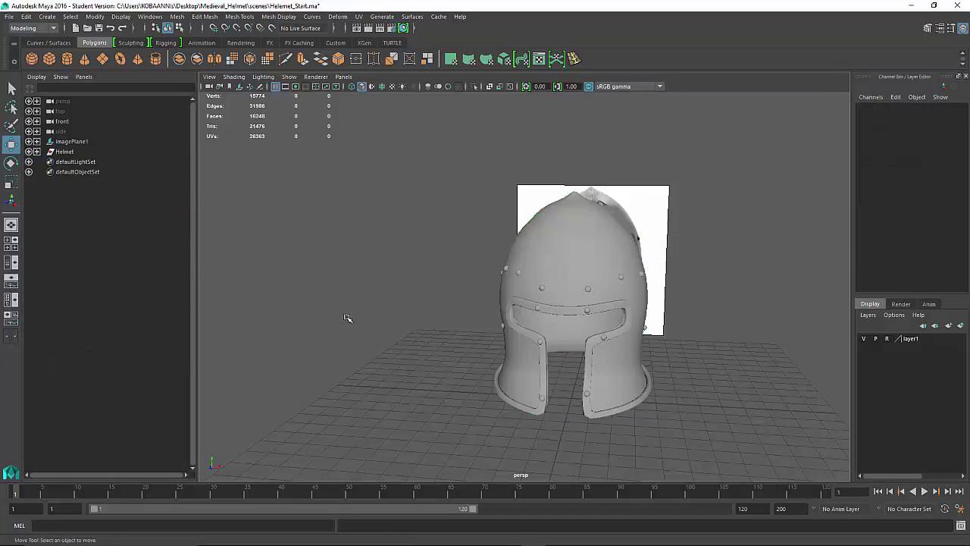
Try scaling the whole Helmet group along X to about 5.244, and undo the scaling.
alt+drag(321, 292, 46, 293)
alt+drag(336, 300, 295, 296)
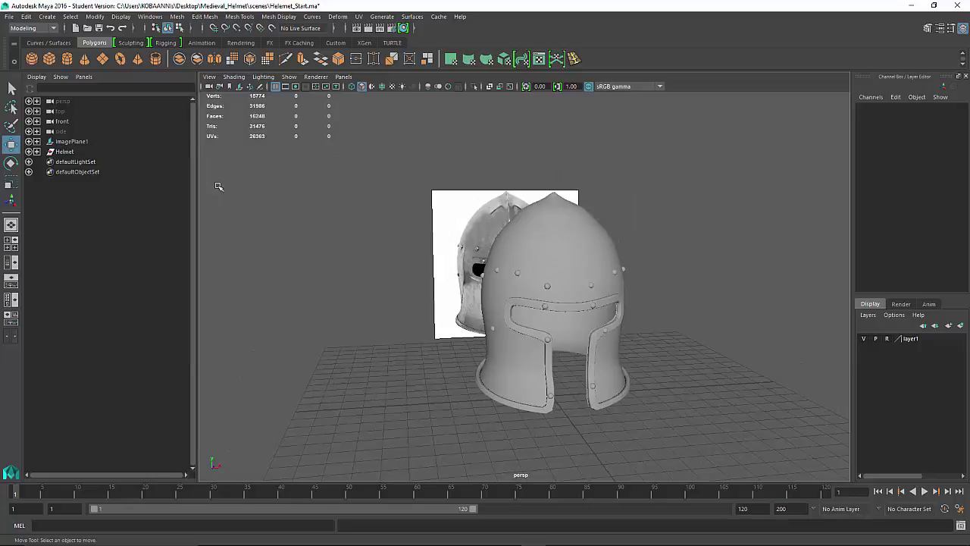
click(73, 153)
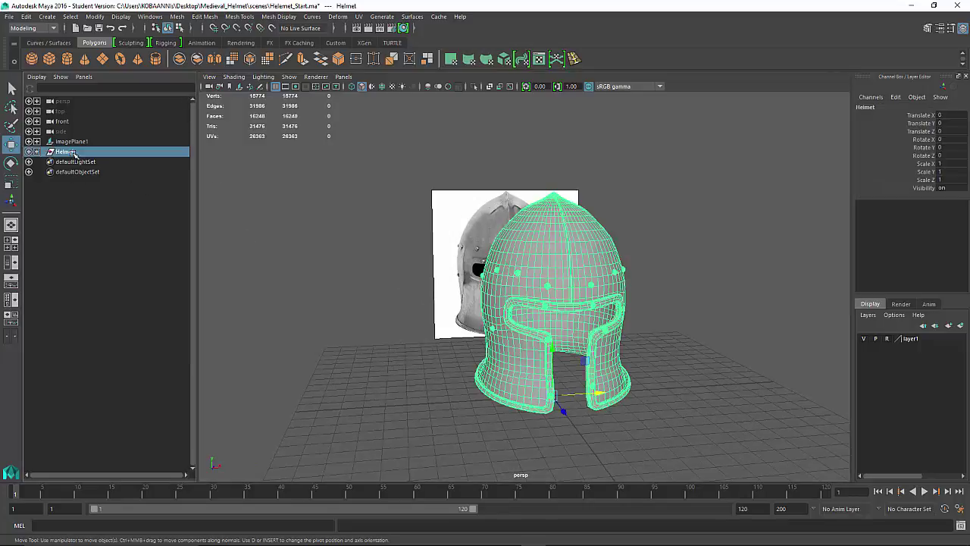
key(r)
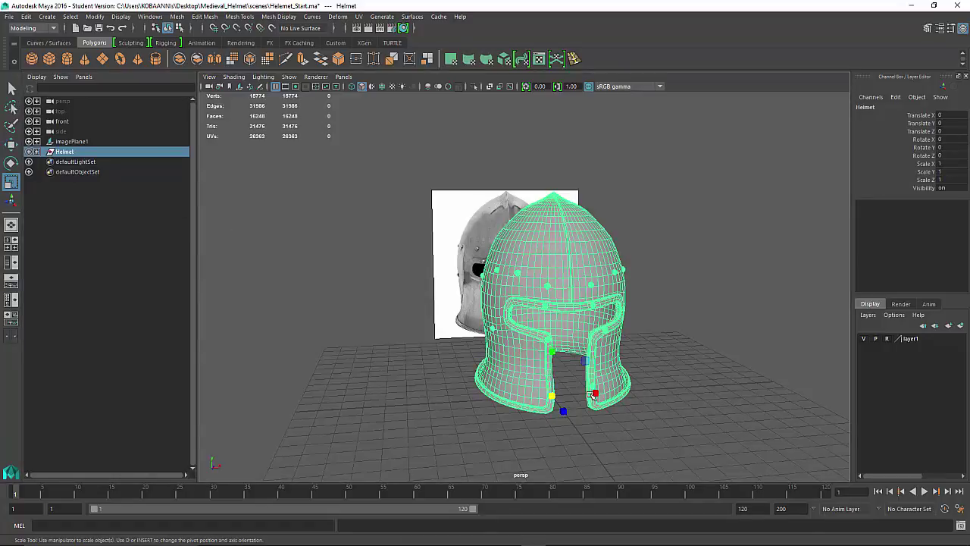
drag(595, 395, 770, 388)
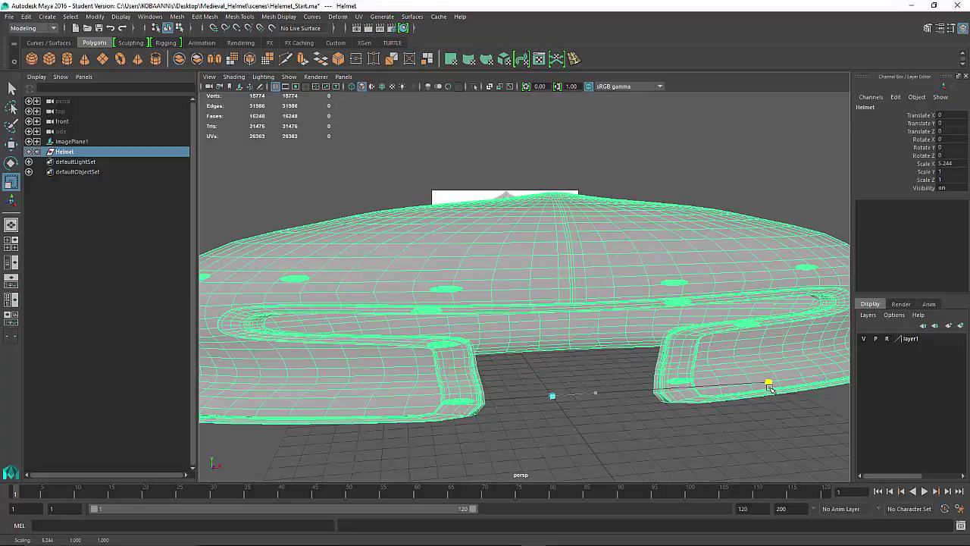
alt+drag(700, 372, 664, 432)
key(ctrl+z)
drag(448, 184, 760, 479)
Delete the construction history of the Helmet group.
click(86, 149)
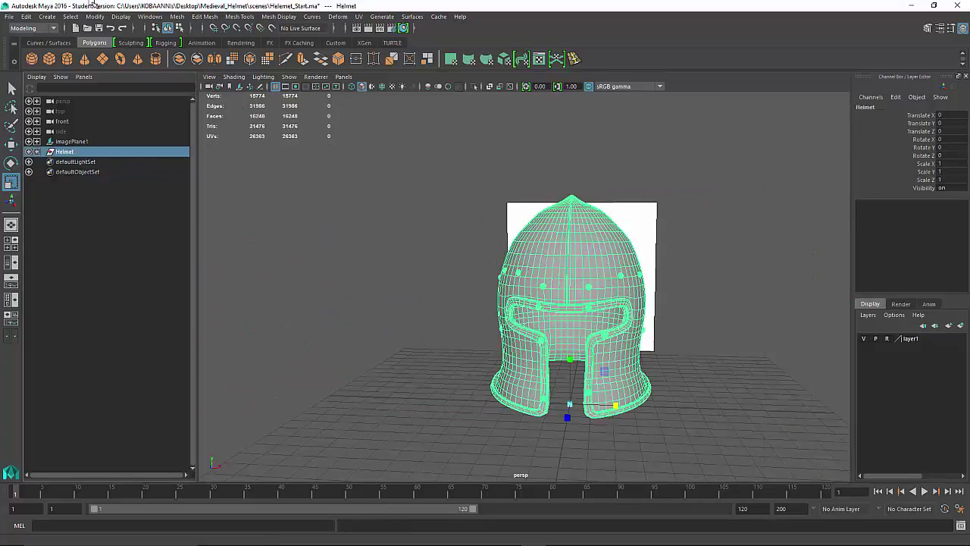
click(47, 16)
click(56, 17)
click(50, 16)
mouse_move(26, 16)
mouse_move(64, 138)
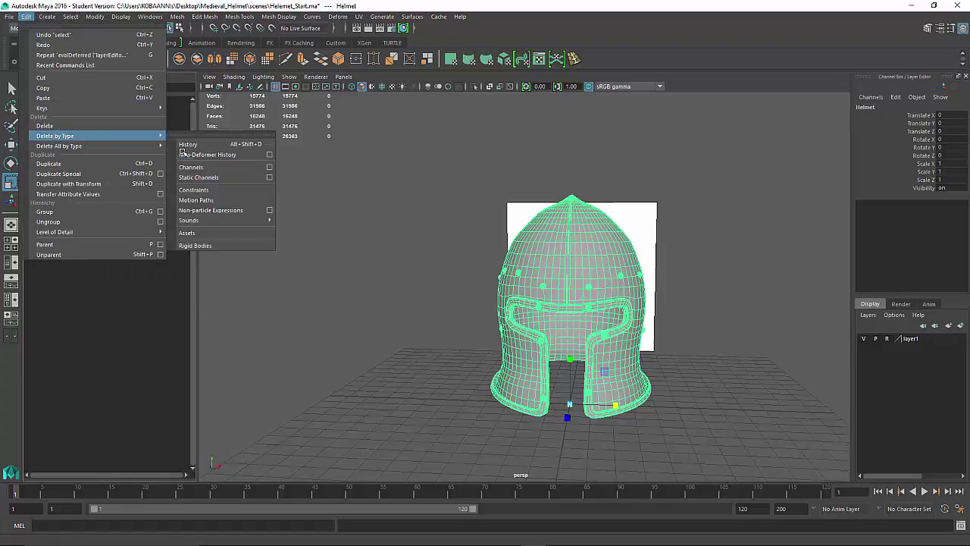
click(196, 144)
Center the Helmet group's pivot, freeze its transformations, and deselect it.
click(99, 17)
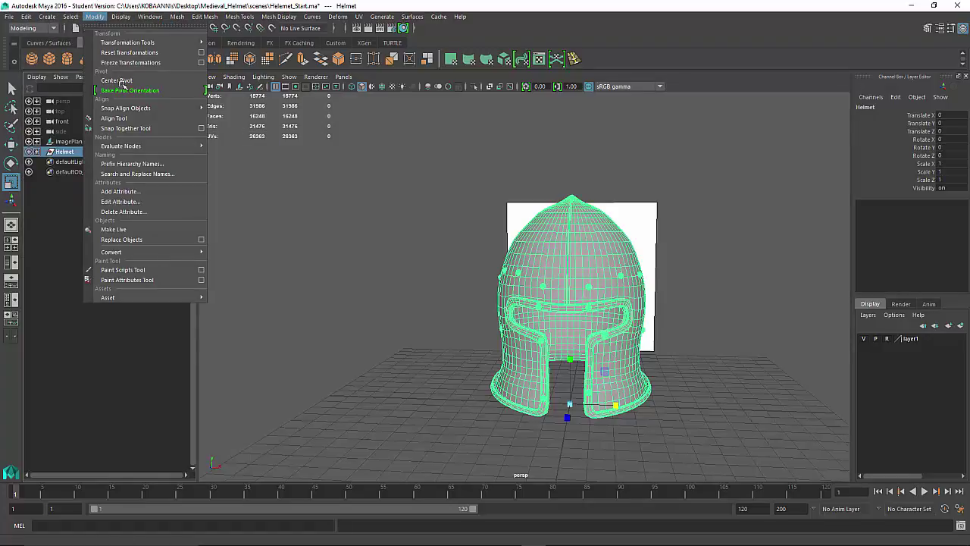
click(133, 78)
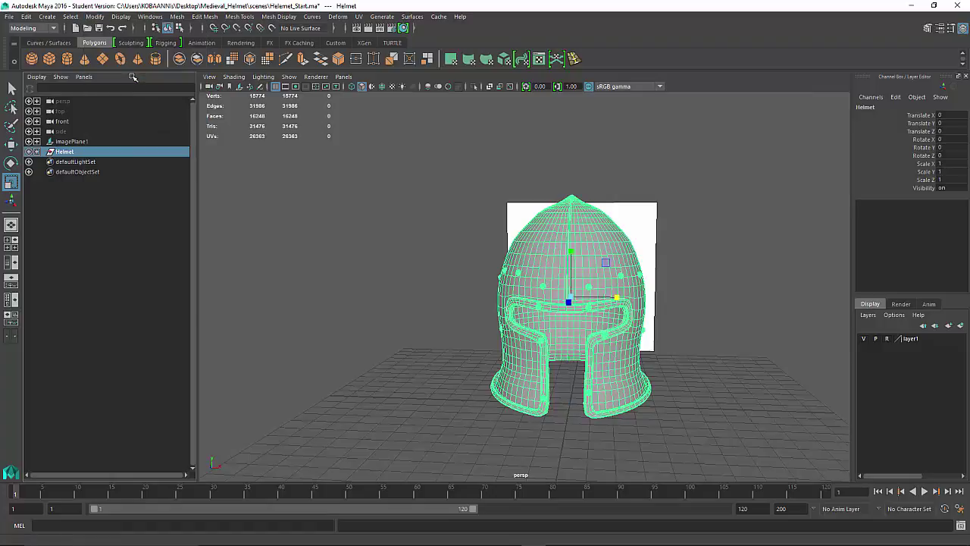
click(98, 17)
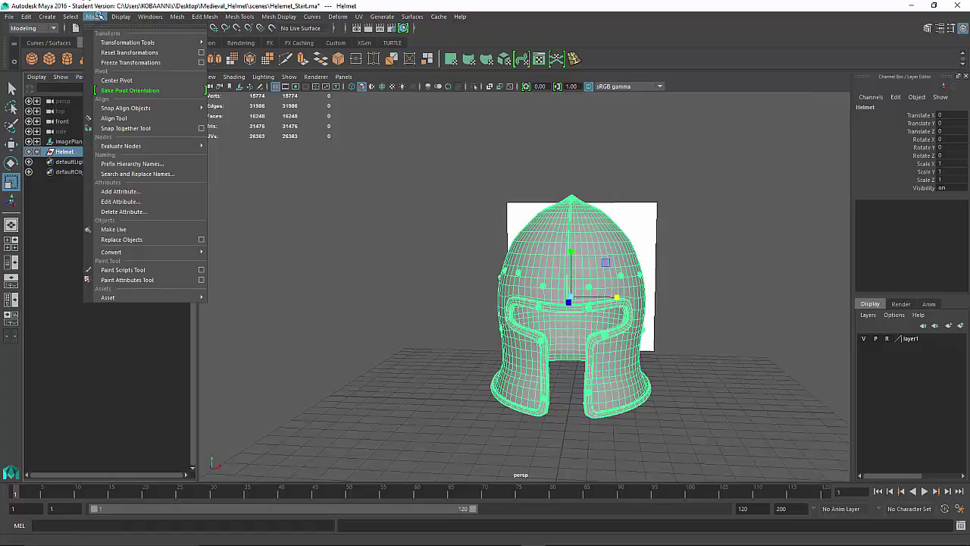
click(137, 62)
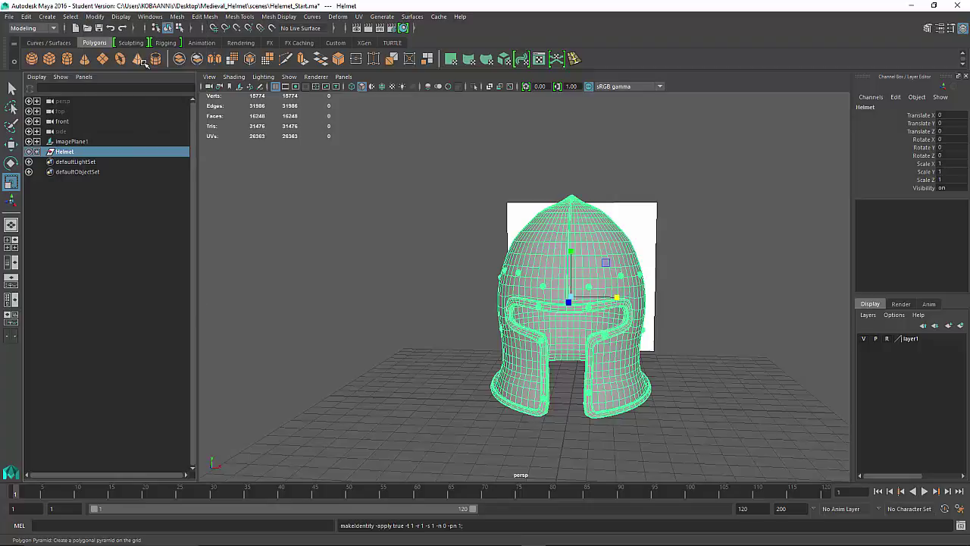
click(381, 216)
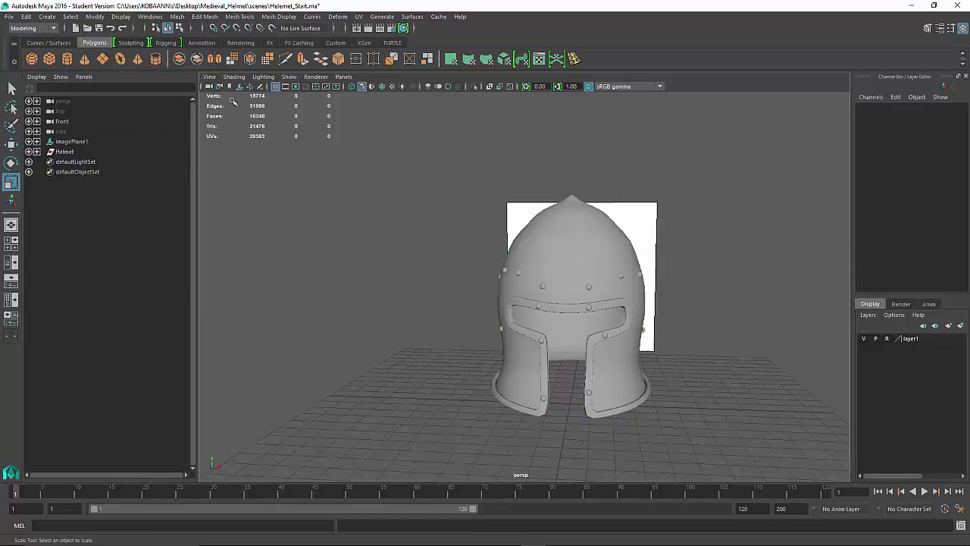
mouse_move(357, 268)
alt+mouse_down()
mouse_move(246, 265)
mouse_move(319, 281)
mouse_move(543, 268)
mouse_move(455, 288)
mouse_move(316, 273)
mouse_move(383, 271)
mouse_move(405, 303)
mouse_move(387, 270)
mouse_move(308, 271)
mouse_move(374, 274)
alt+mouse_up()
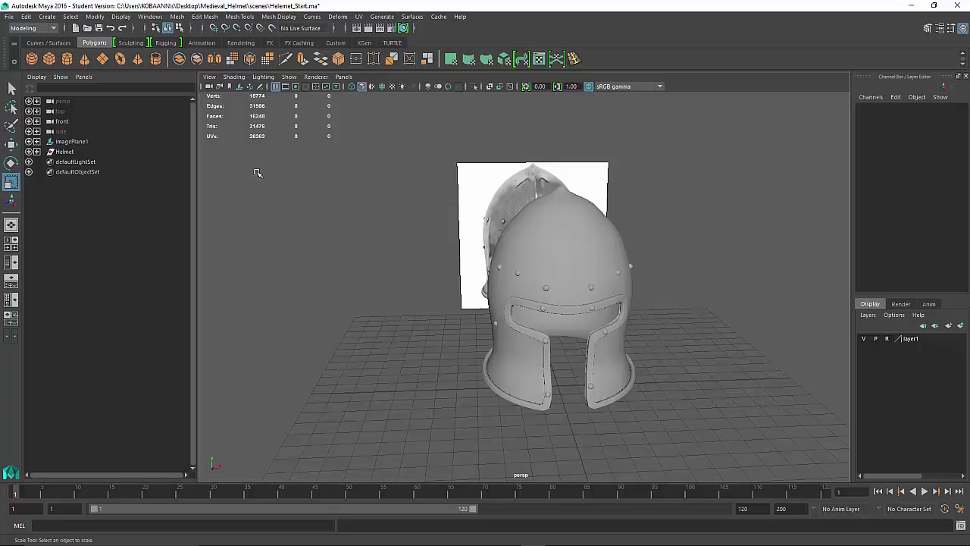
alt+drag(411, 234, 429, 237)
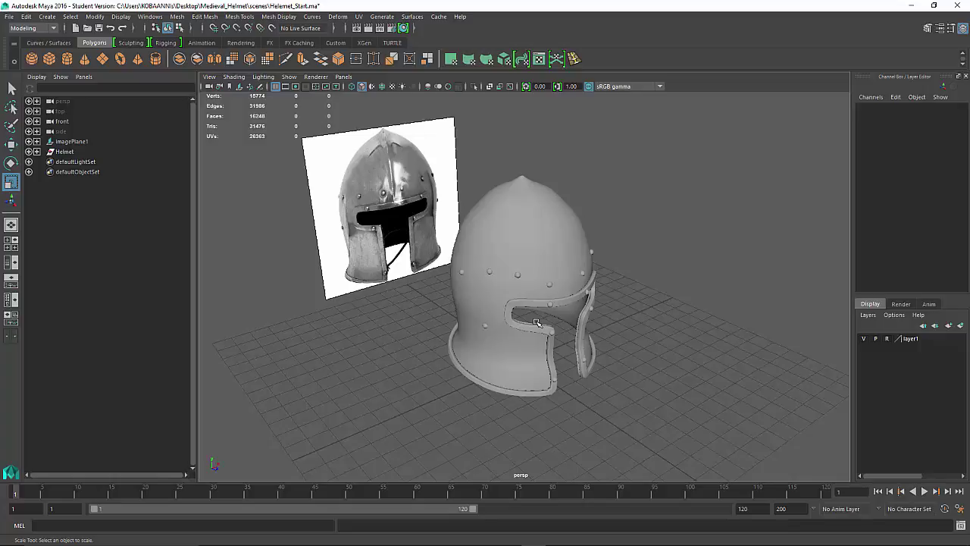
key(space)
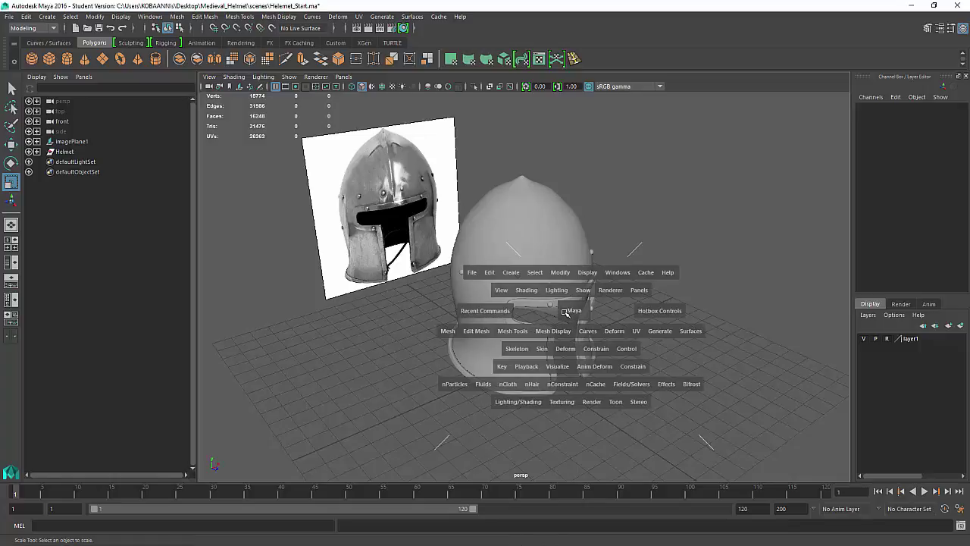
alt+drag(570, 313, 527, 307)
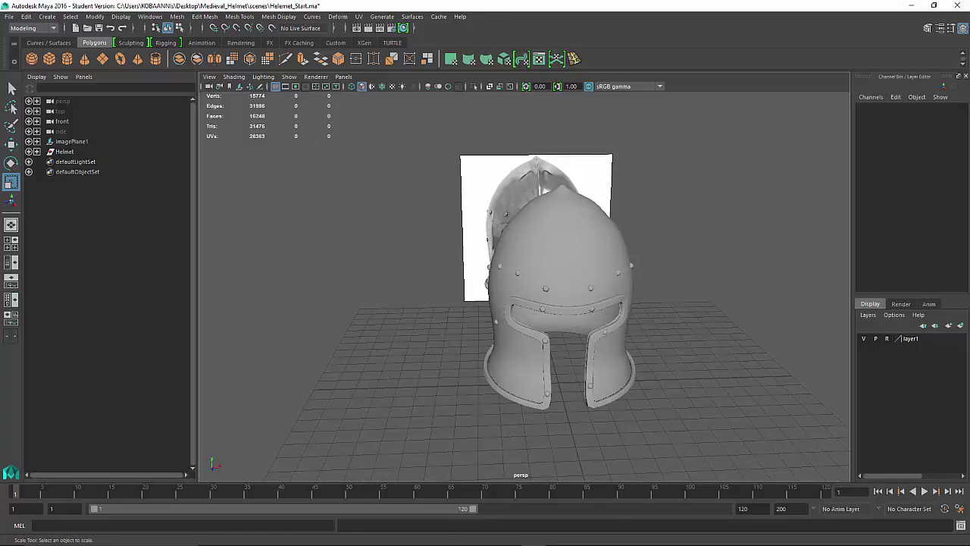
click(583, 535)
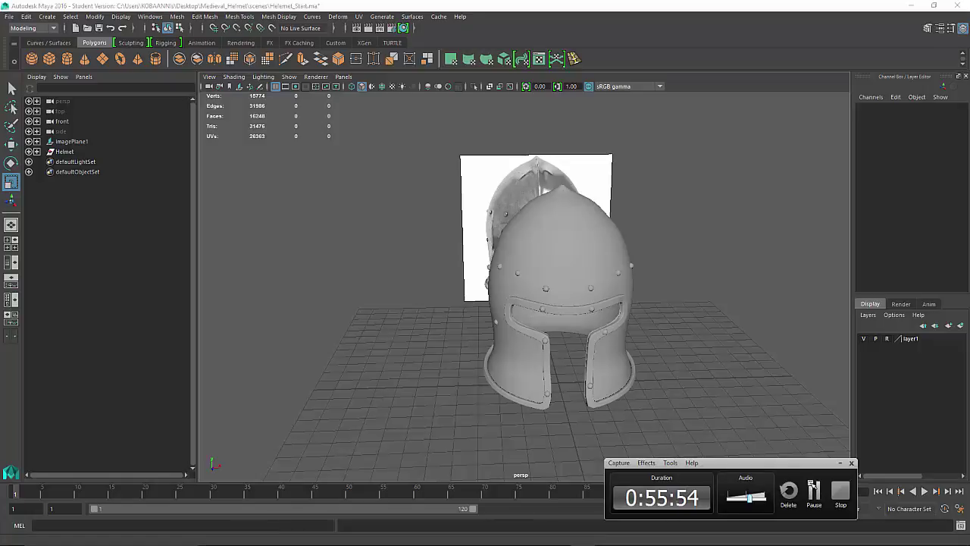